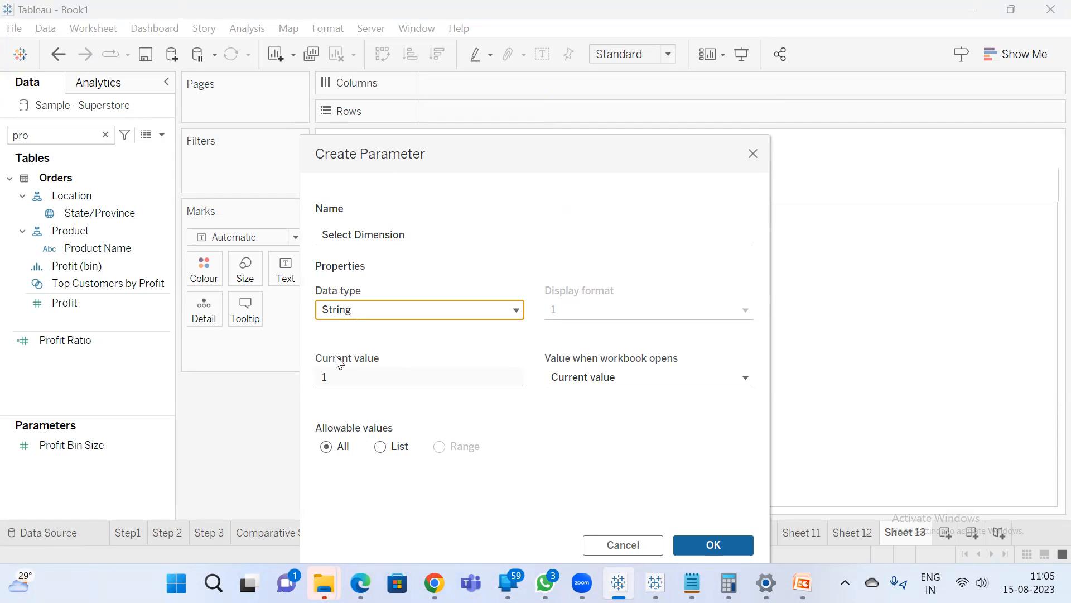
Restrict the Select Dimension parameter to a list of Category, Sub-Category and Region, and create the parameter.
left_click(381, 446)
left_click(362, 499)
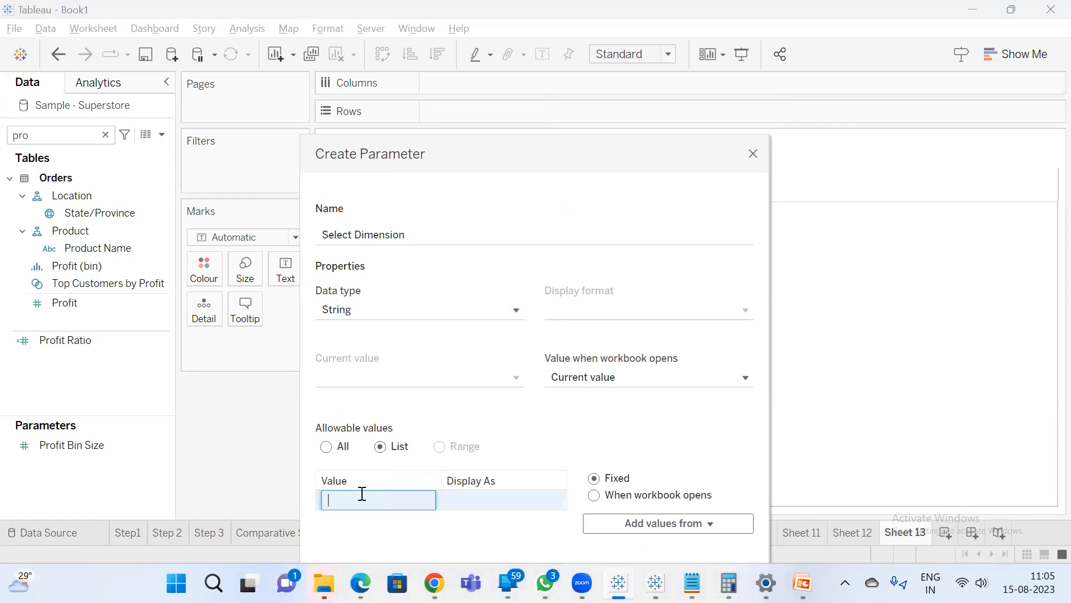
type("Category")
key("Return")
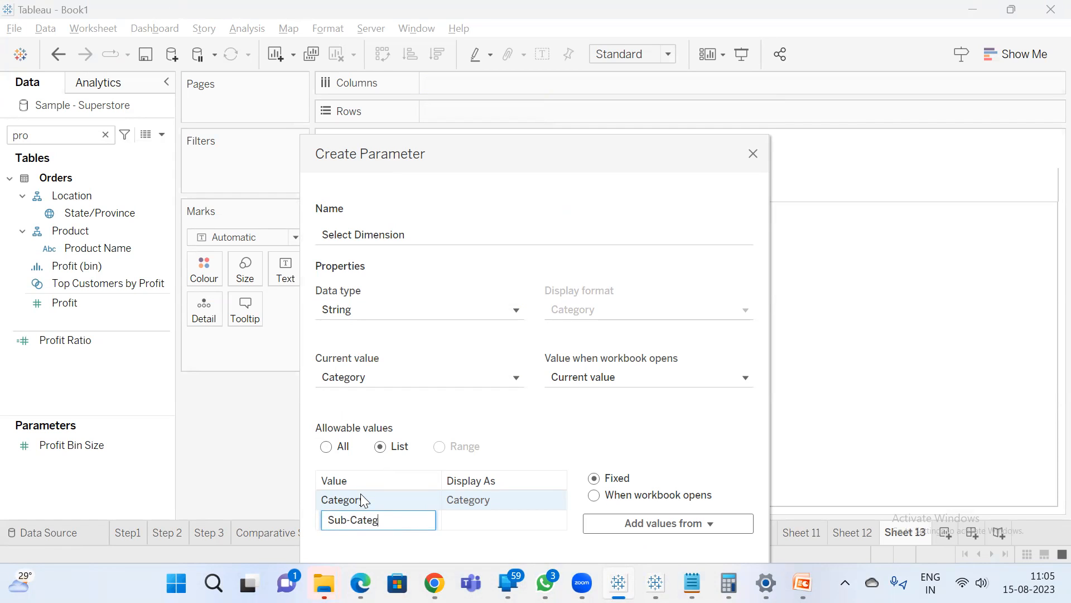
type("Sub-Category")
key("Return")
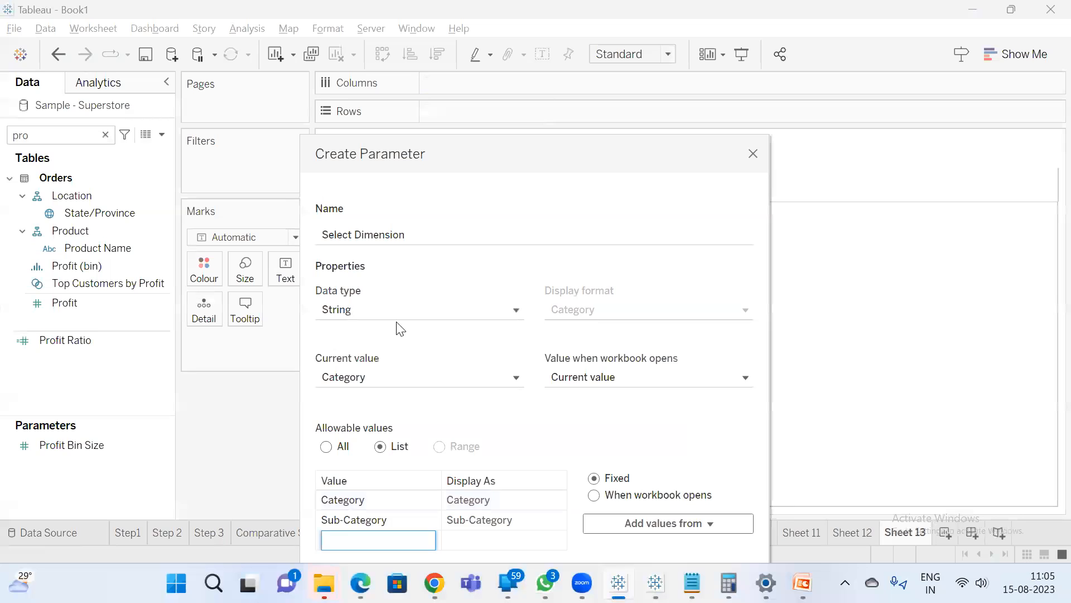
left_click_drag(454, 158, 476, 92)
type("Region")
key("Return")
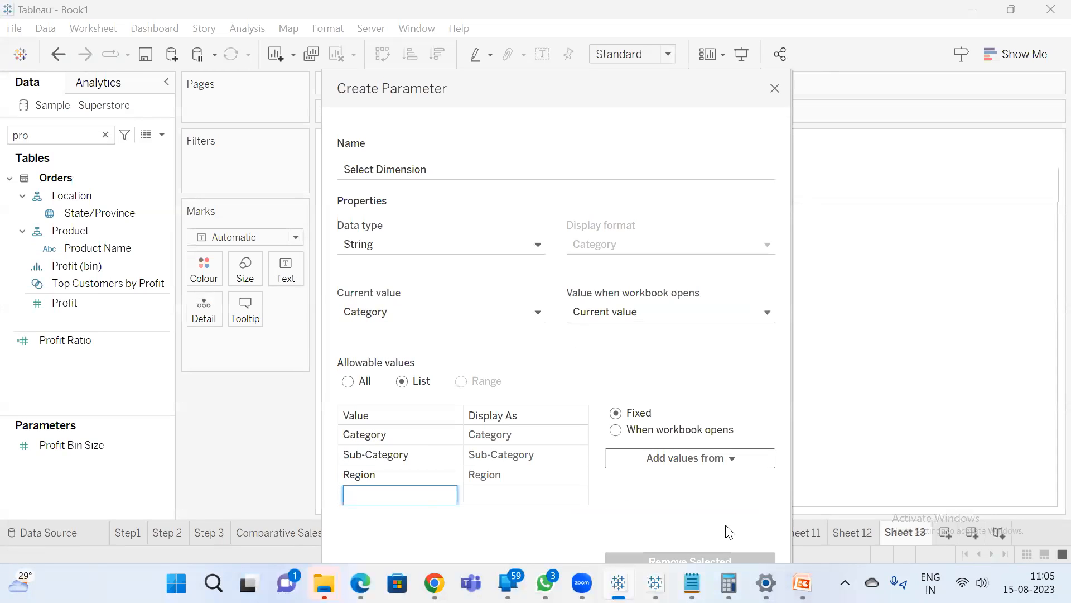
left_click_drag(475, 98, 236, 44)
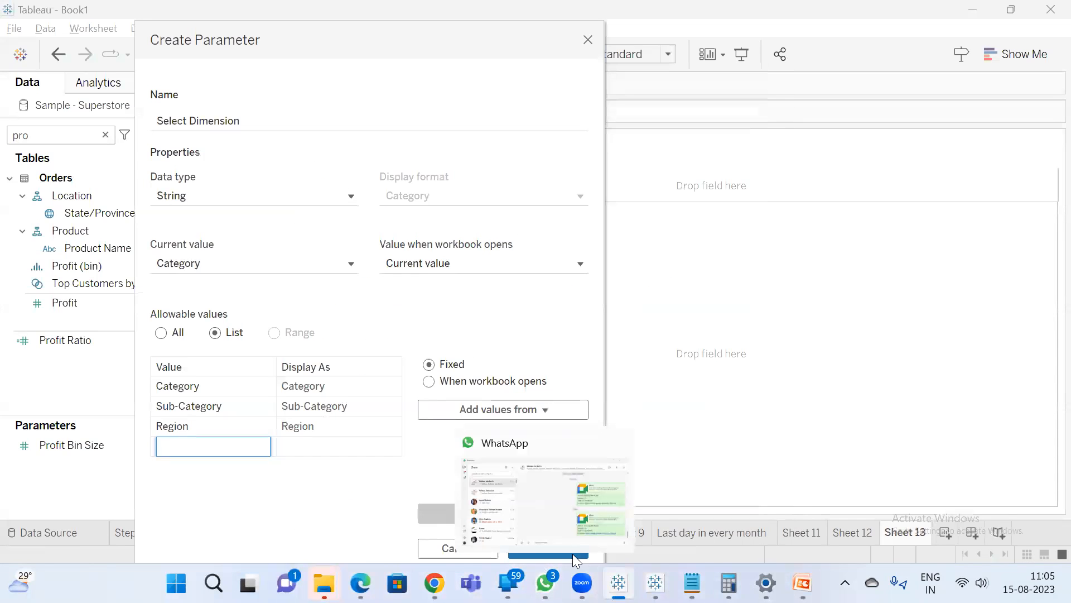
left_click(545, 546)
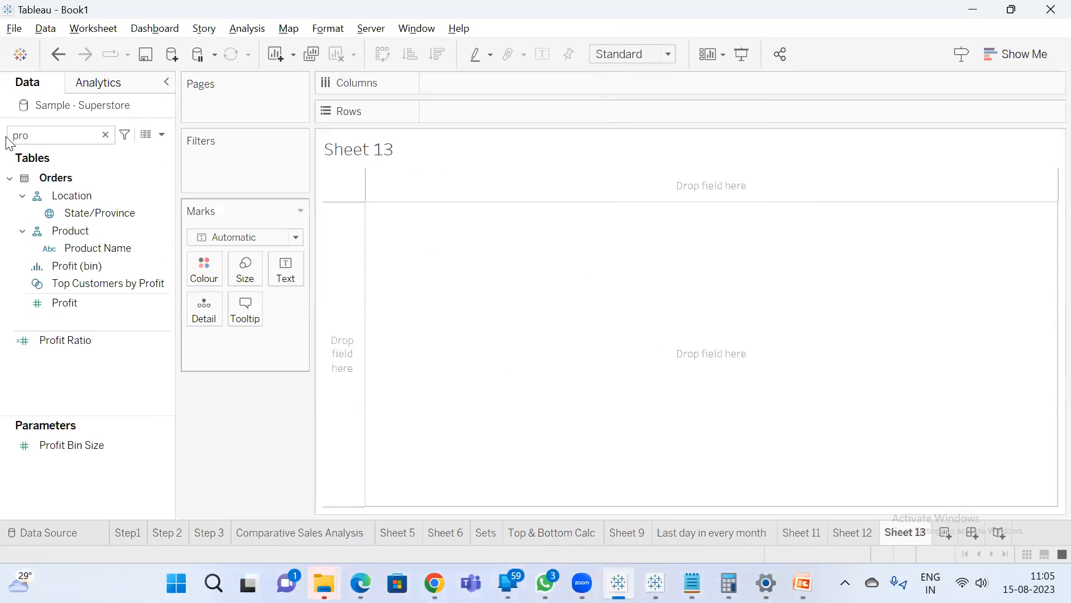
Clear the field search and display the Select Dimension parameter's control on the sheet.
left_click(105, 135)
scroll(106, 358, "down", 2)
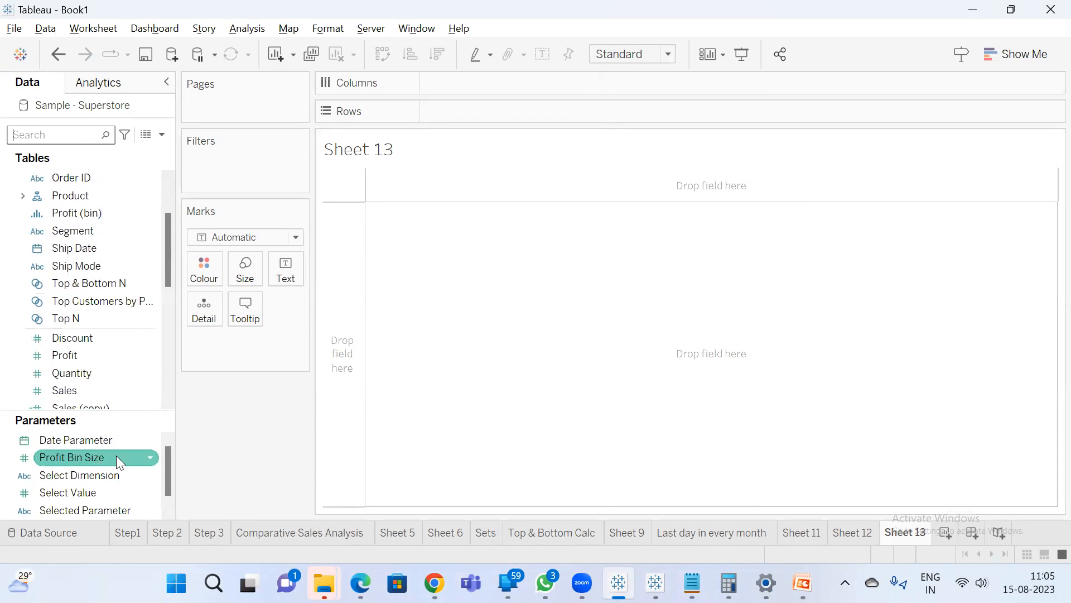
scroll(110, 457, "down", 1)
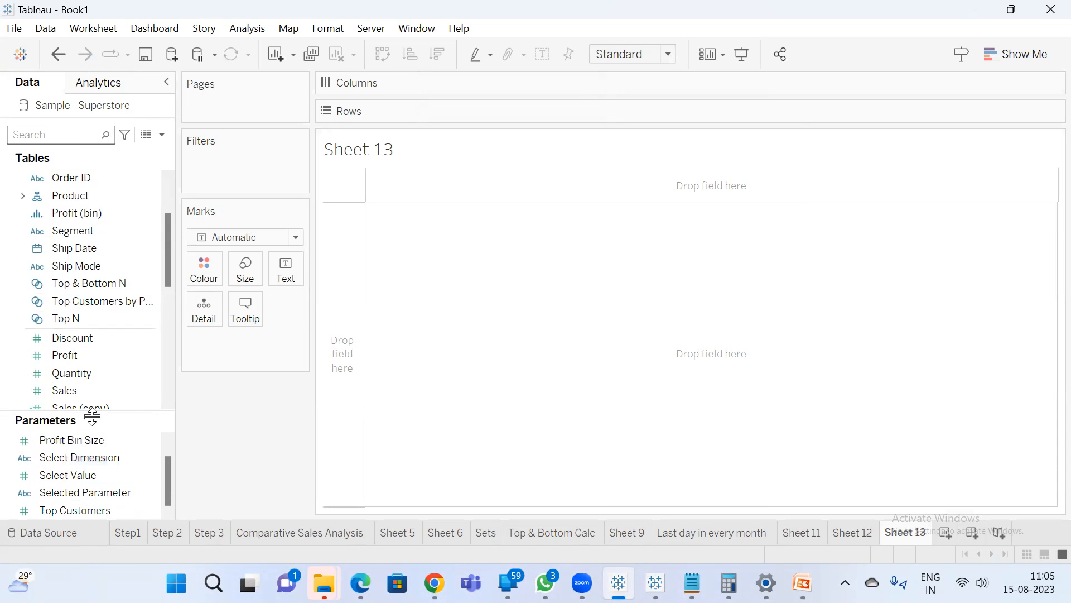
left_click_drag(91, 416, 95, 309)
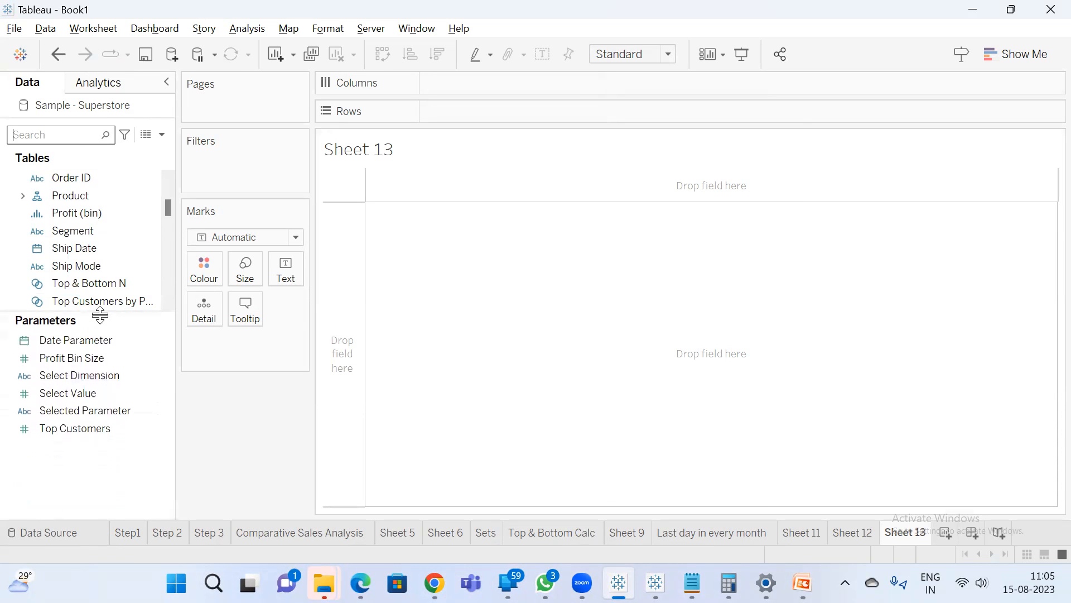
right_click(107, 376)
left_click(178, 83)
Try out the Select Dimension control by choosing Sub-Category and then Region.
left_click(1010, 162)
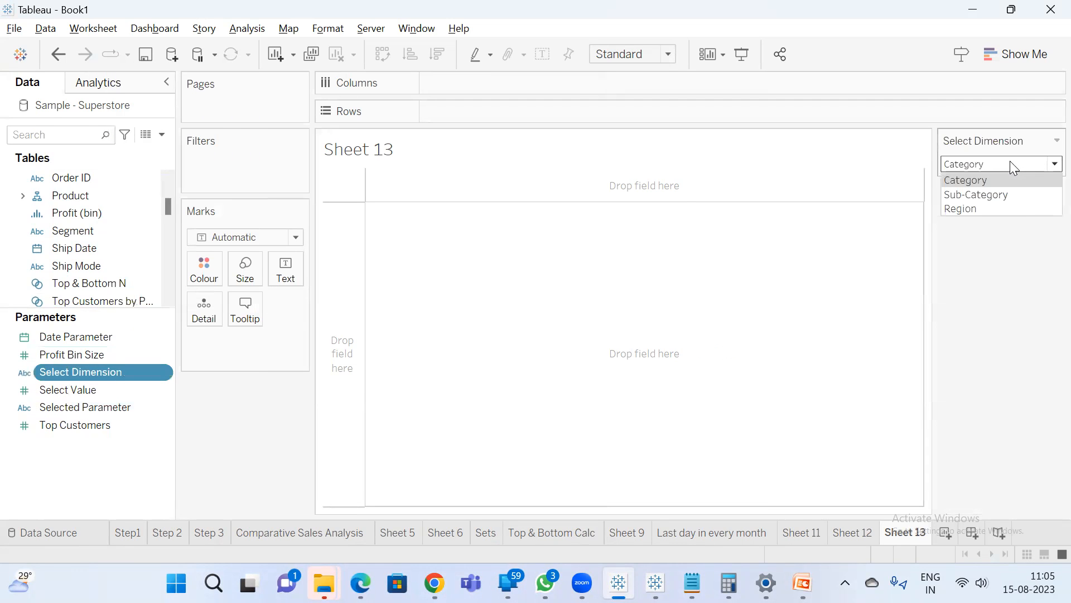
left_click(1016, 193)
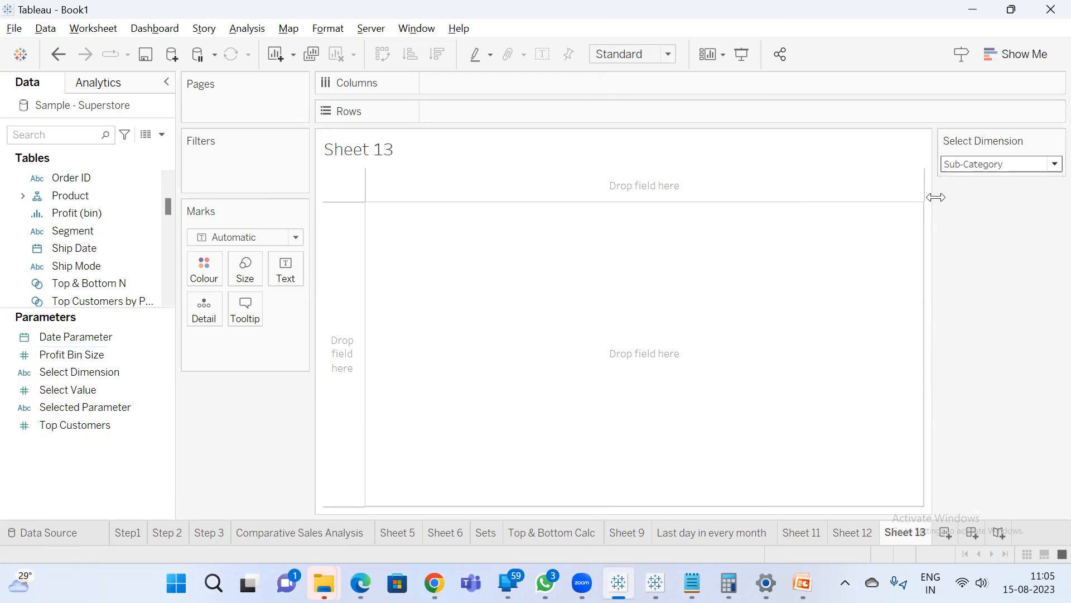
left_click(998, 169)
left_click(986, 209)
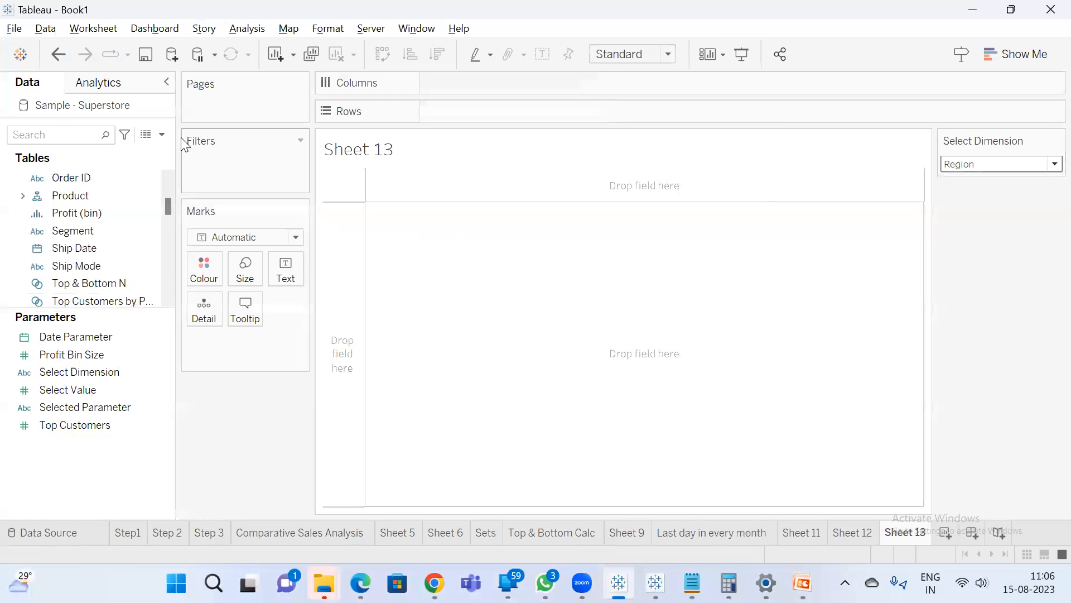
Build a sales by region chart with Region on columns and Sales on rows.
left_click(78, 135)
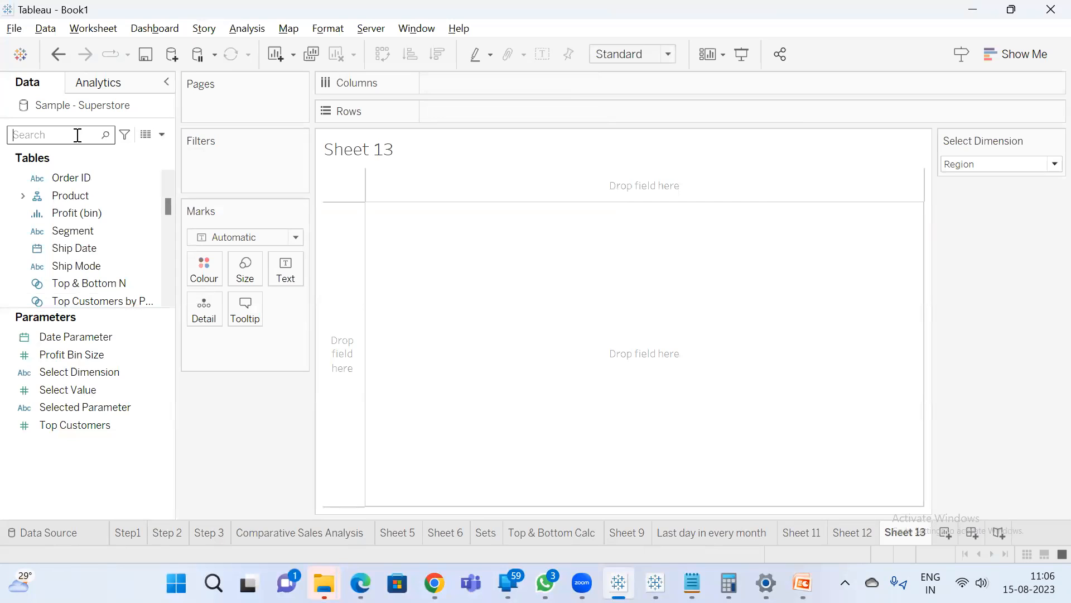
type("re")
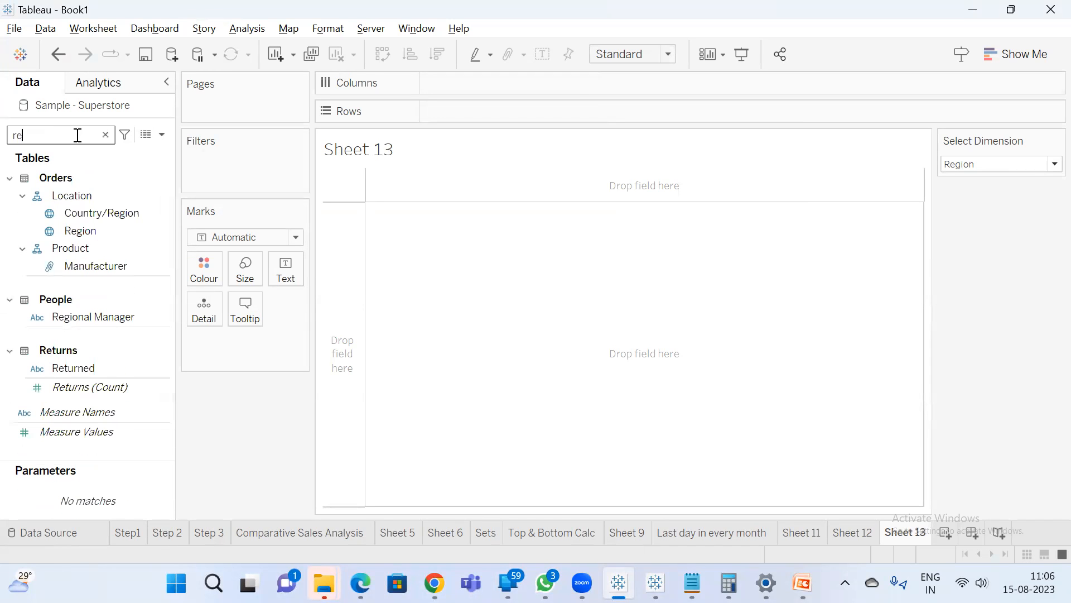
mouse_move(107, 228)
left_mouse_down()
mouse_move(470, 83)
mouse_move(461, 79)
mouse_move(475, 85)
left_mouse_up()
double_click(17, 134)
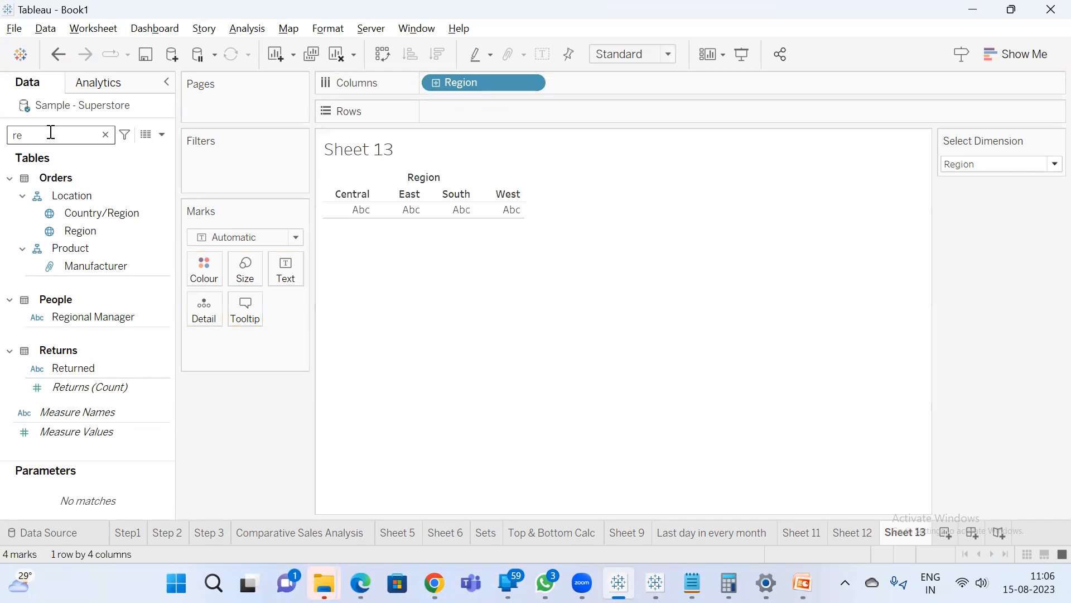
type("sa")
left_click_drag(80, 208, 440, 111)
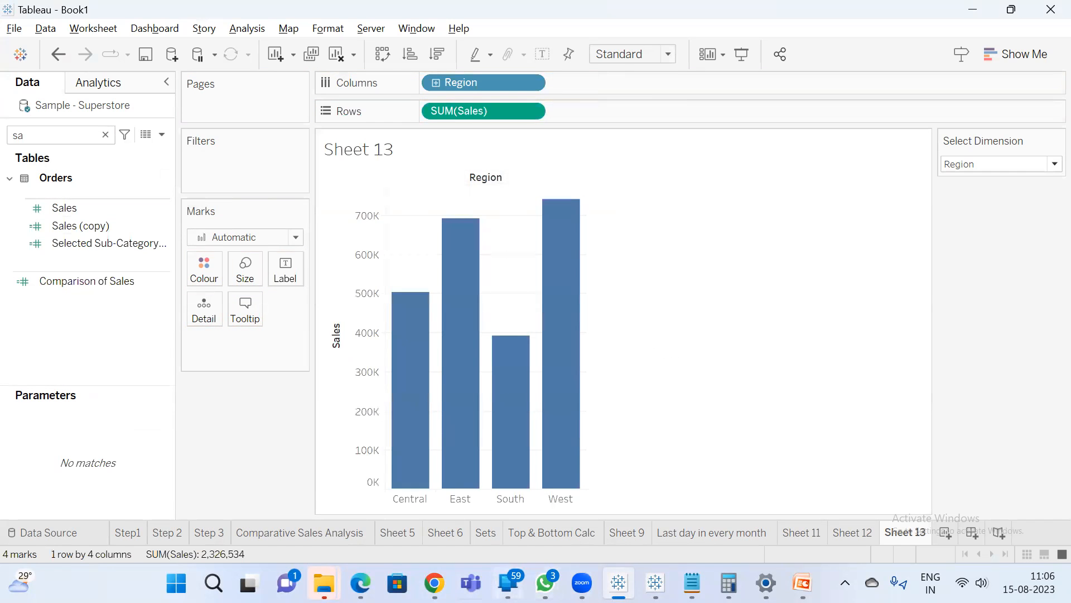
Switch to the Google Meet call in Chrome, admit the waiting participant, and return to Tableau.
mouse_move(435, 583)
left_click(339, 483)
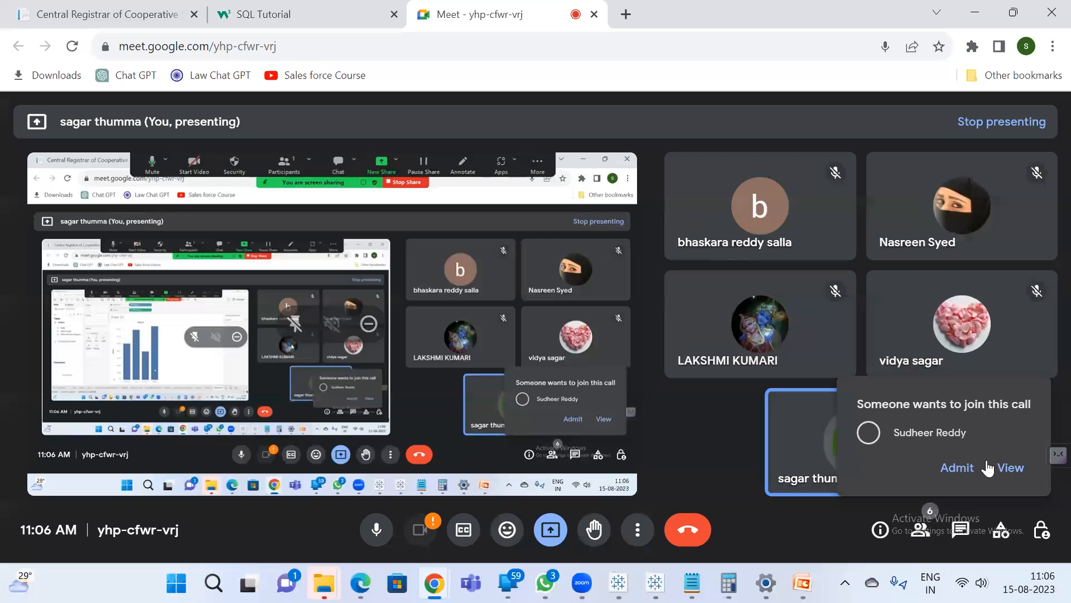
left_click(956, 469)
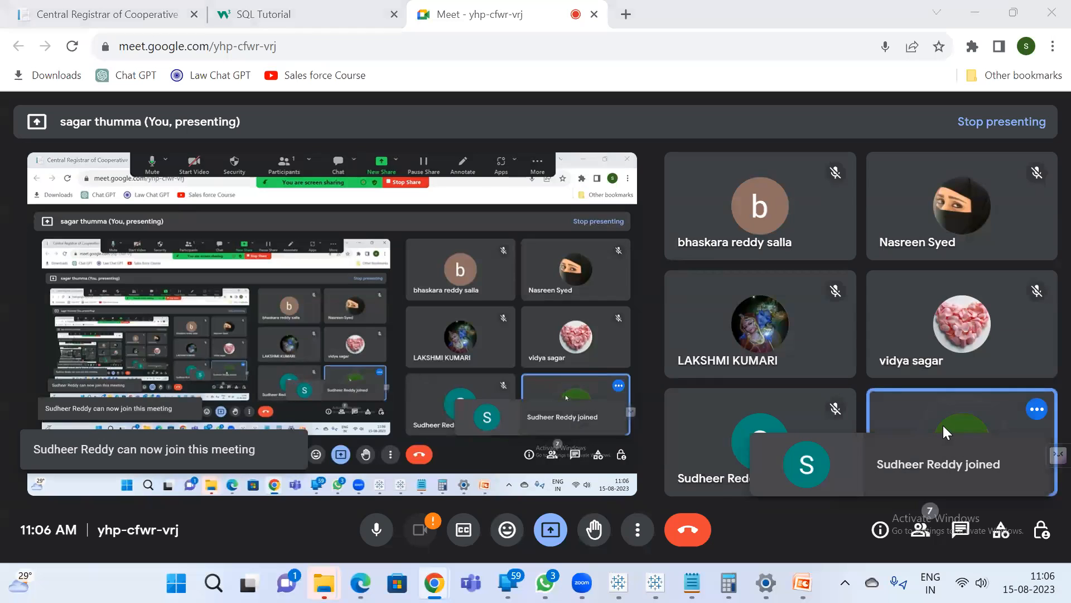
key("alt+Tab")
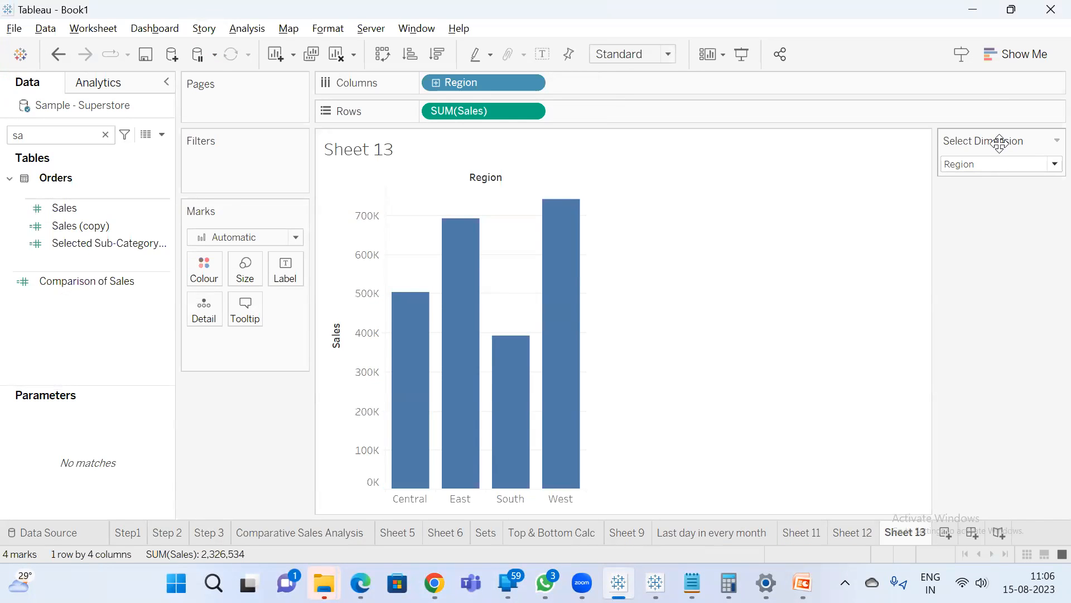
Set the Select Dimension parameter to Category and reopen its list of values.
left_click(1006, 169)
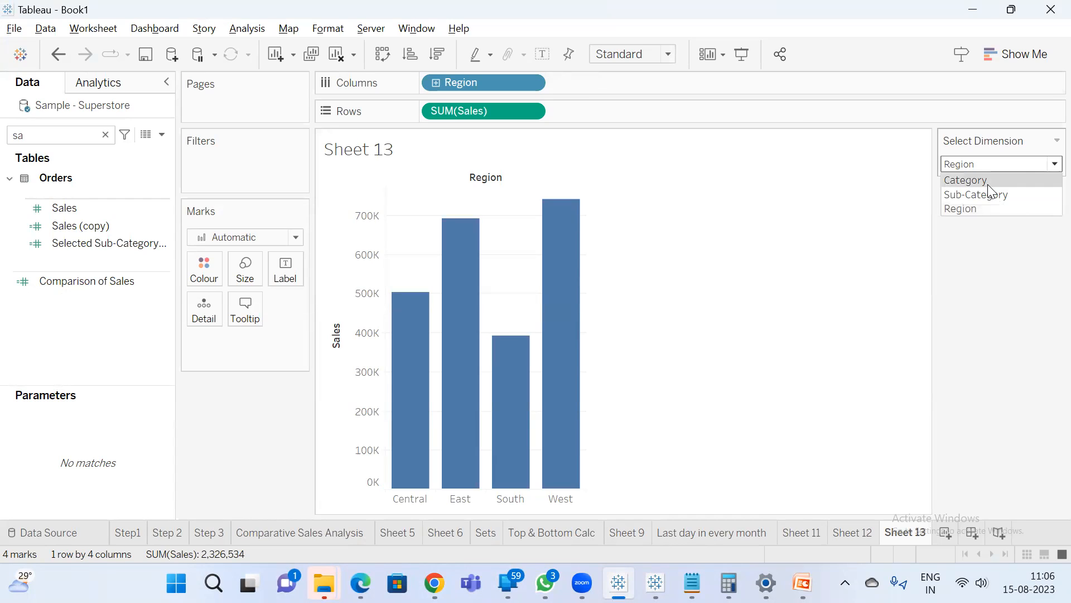
left_click(989, 181)
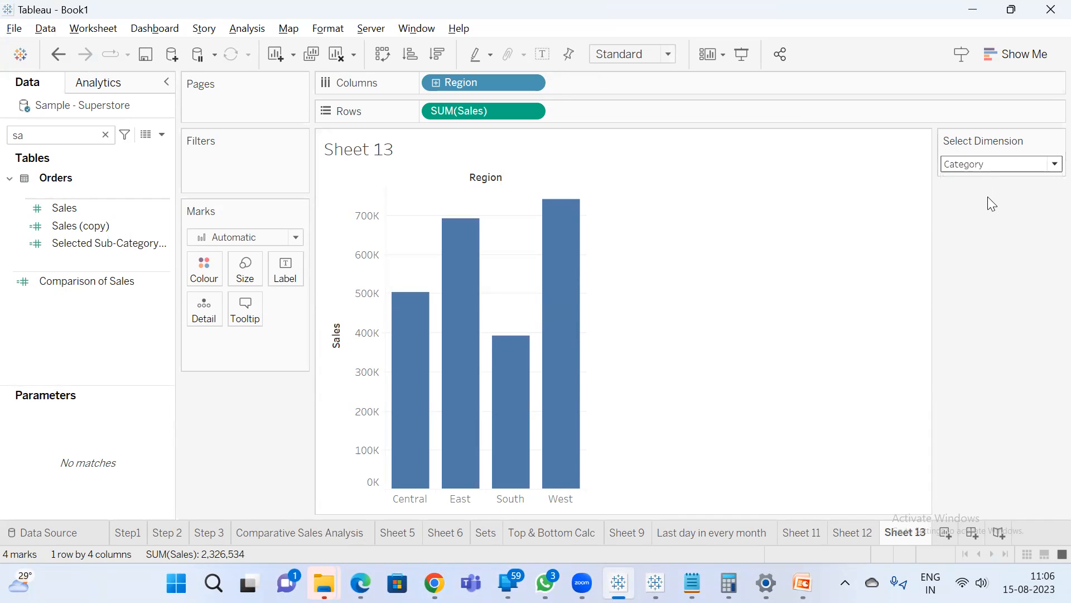
left_click(994, 163)
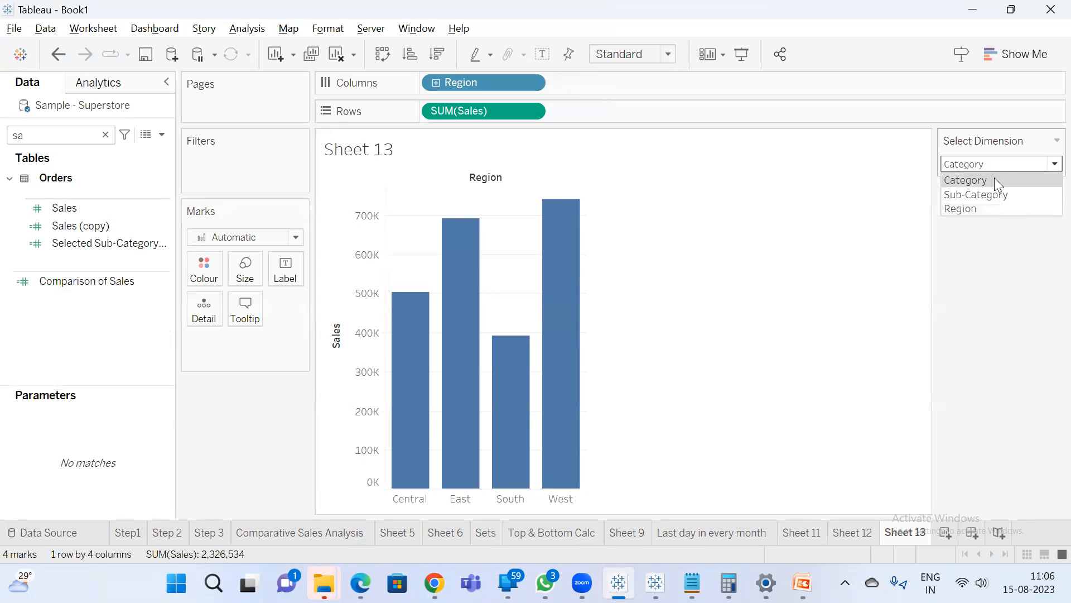
Start a new calculated field named Selected Dimension and move its editor clear of the chart.
left_click(162, 135)
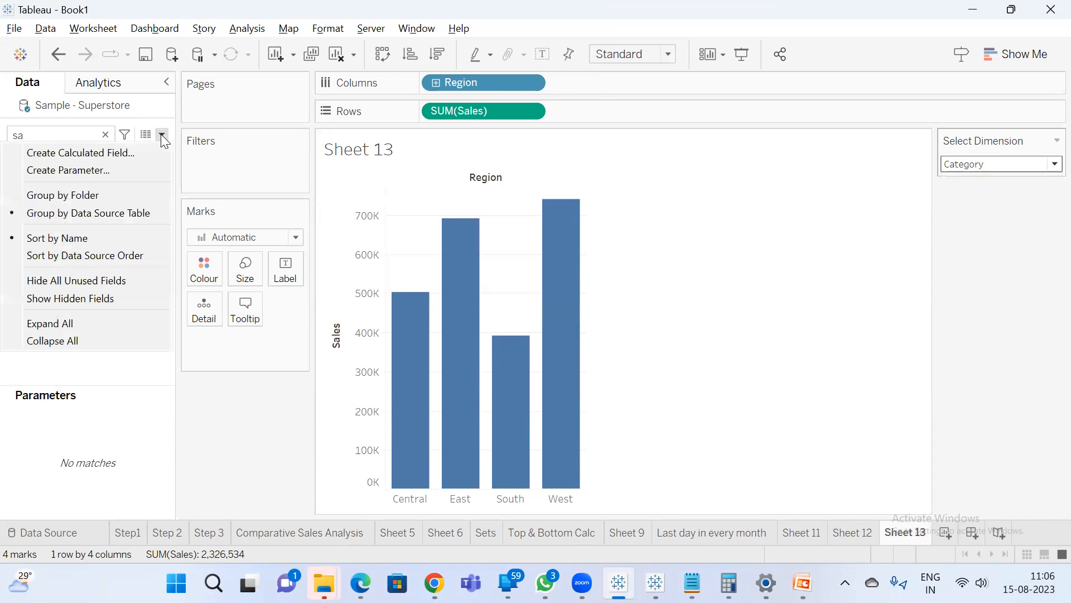
left_click(114, 151)
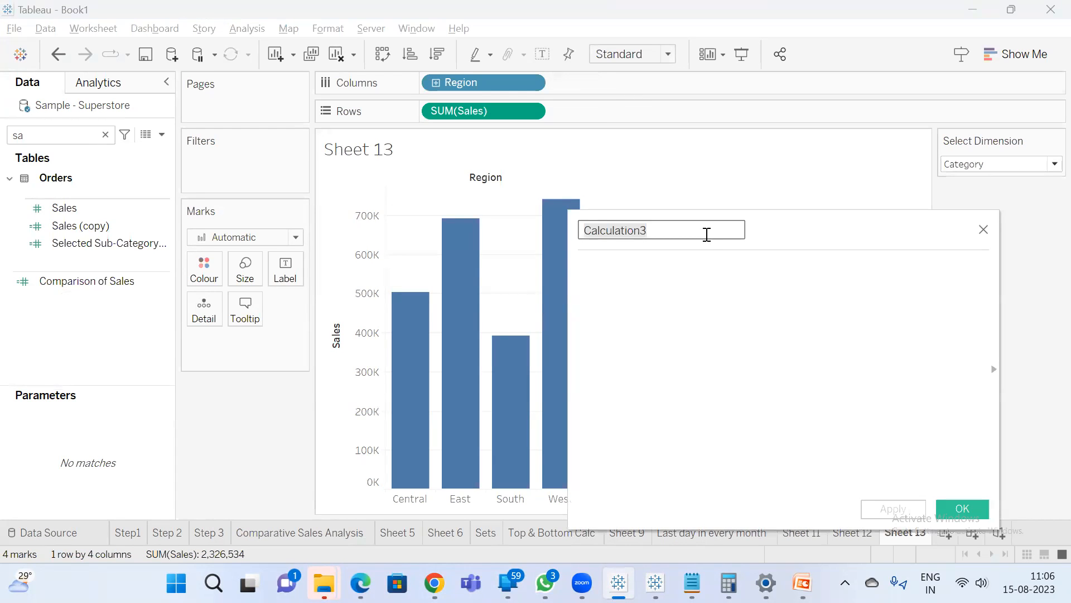
type("Selected Dimension")
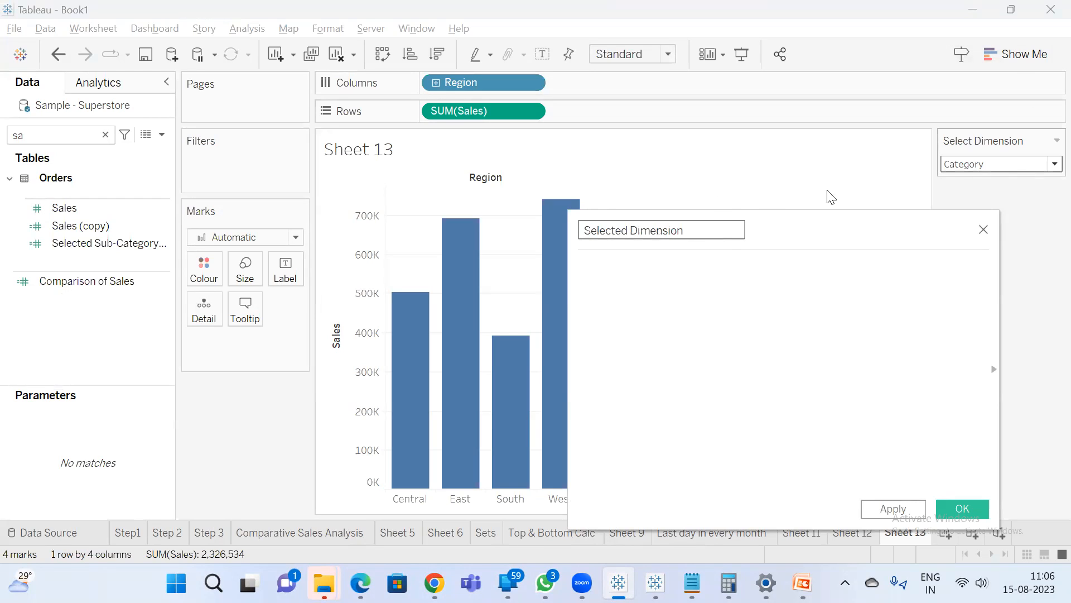
left_click_drag(832, 227, 730, 266)
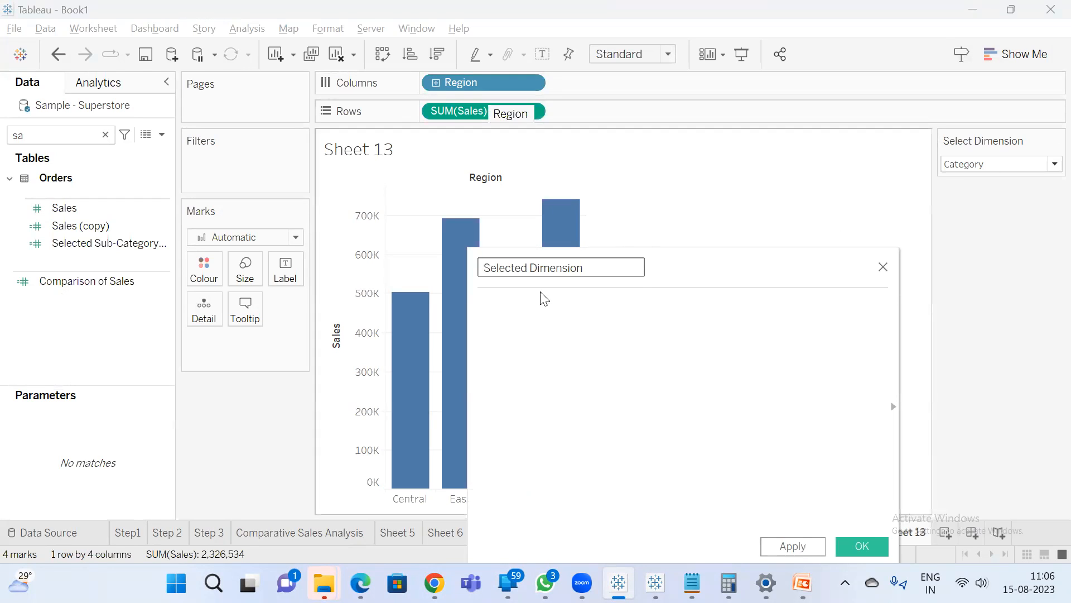
Enter the formula's first branch: if [Select Dimension]='Category' then [Category].
left_click(542, 309)
type("if ")
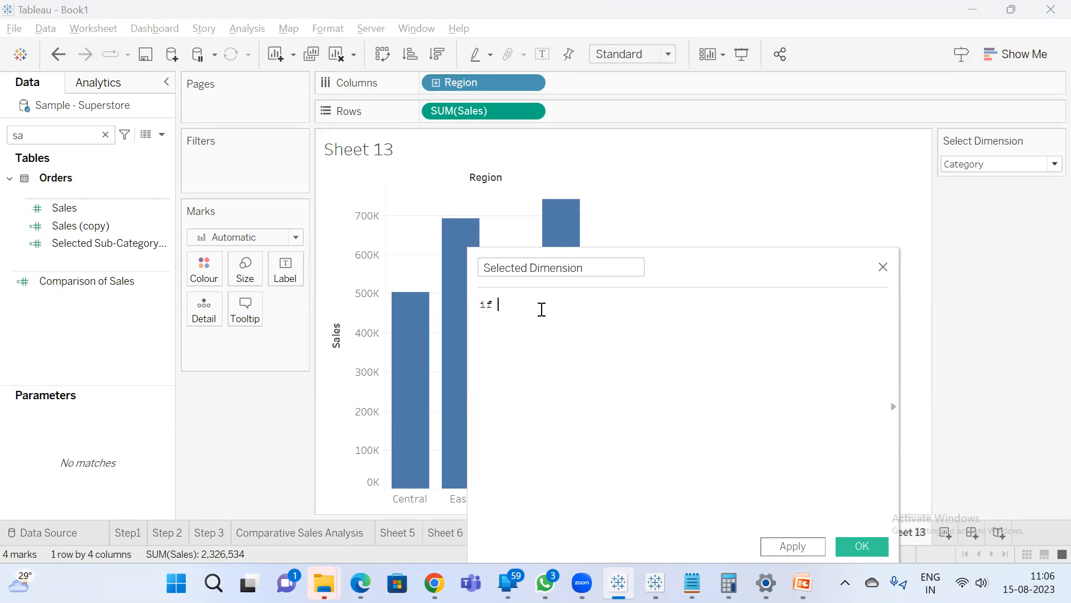
type("sel")
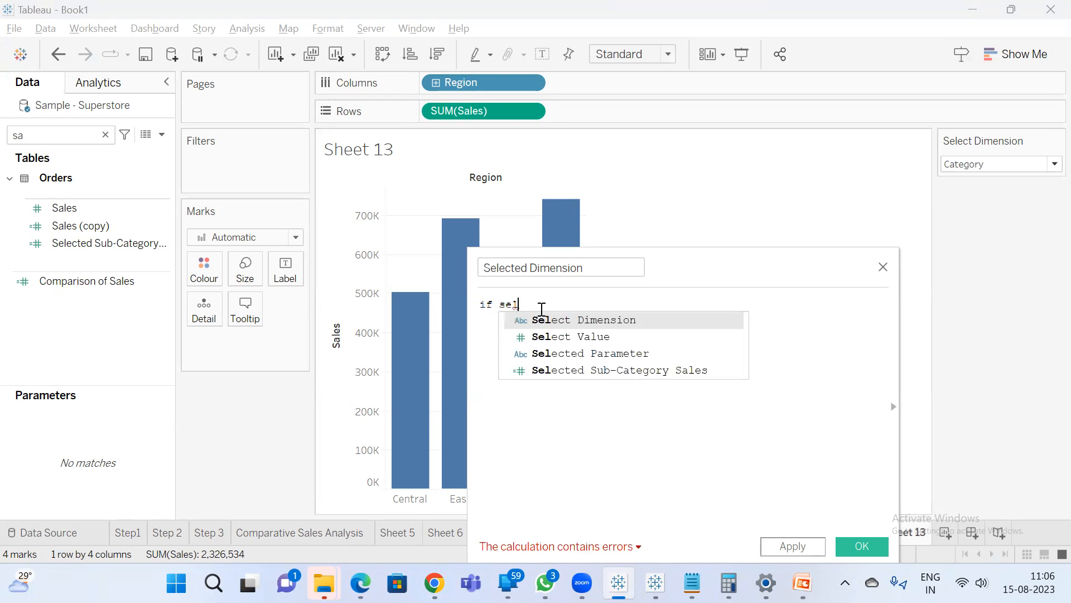
key("Return")
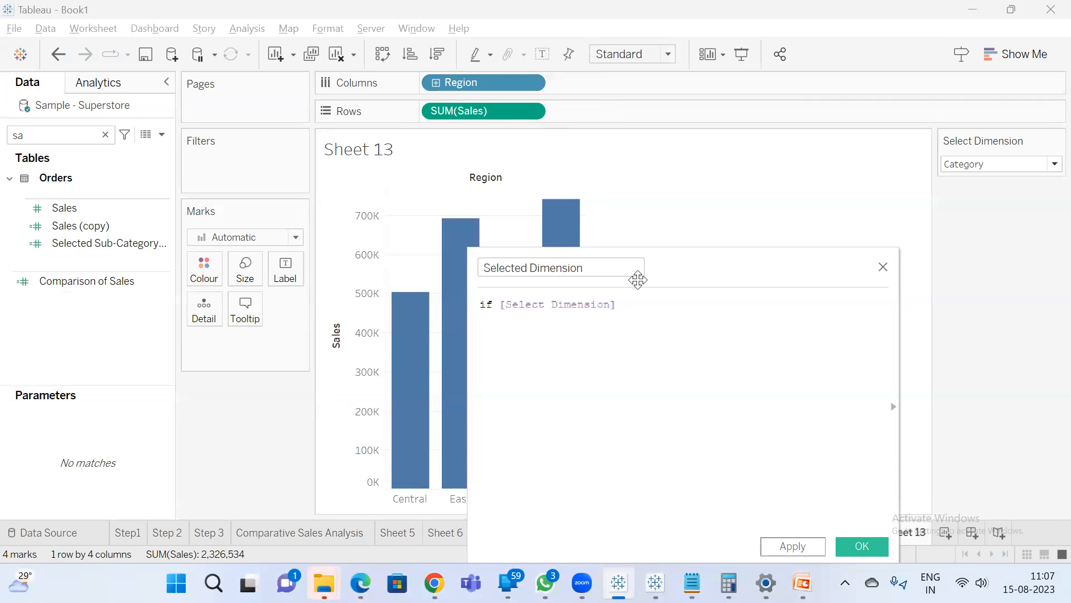
left_click_drag(657, 268, 591, 221)
left_click(519, 258)
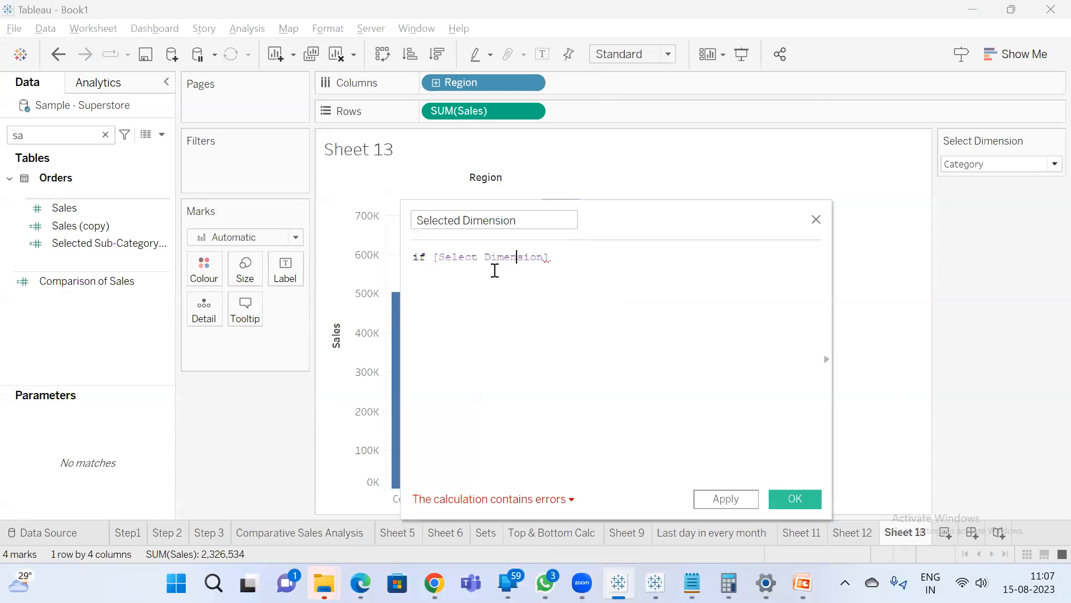
left_click(563, 260)
type("=")
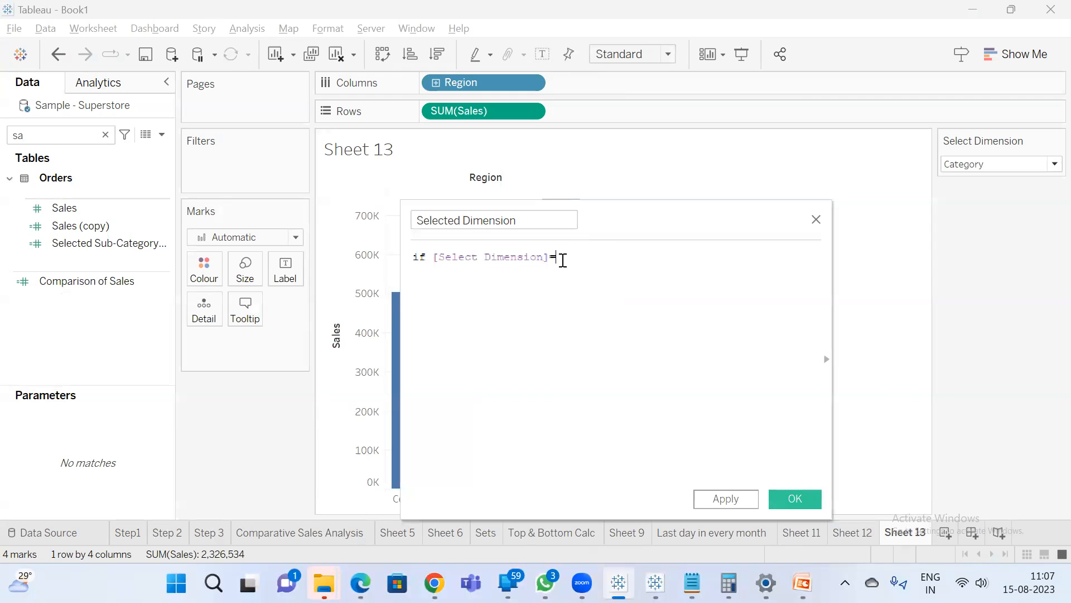
type("'Category' then cat")
key("Return")
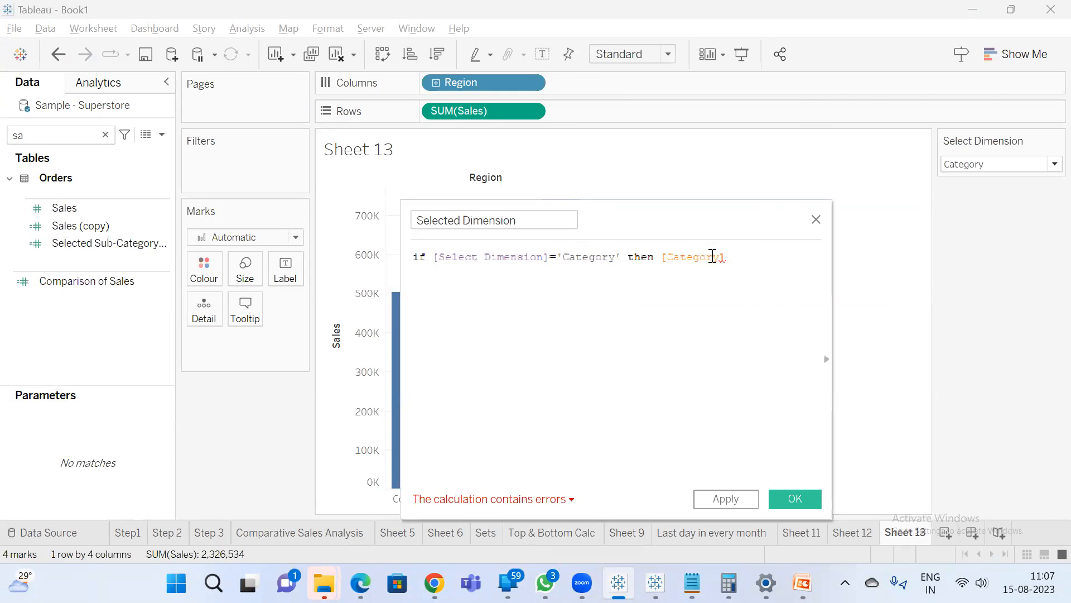
left_click(713, 256)
Start the formula's second branch with the condition ELSEIF [Select Dimension]='Region'.
key("Return")
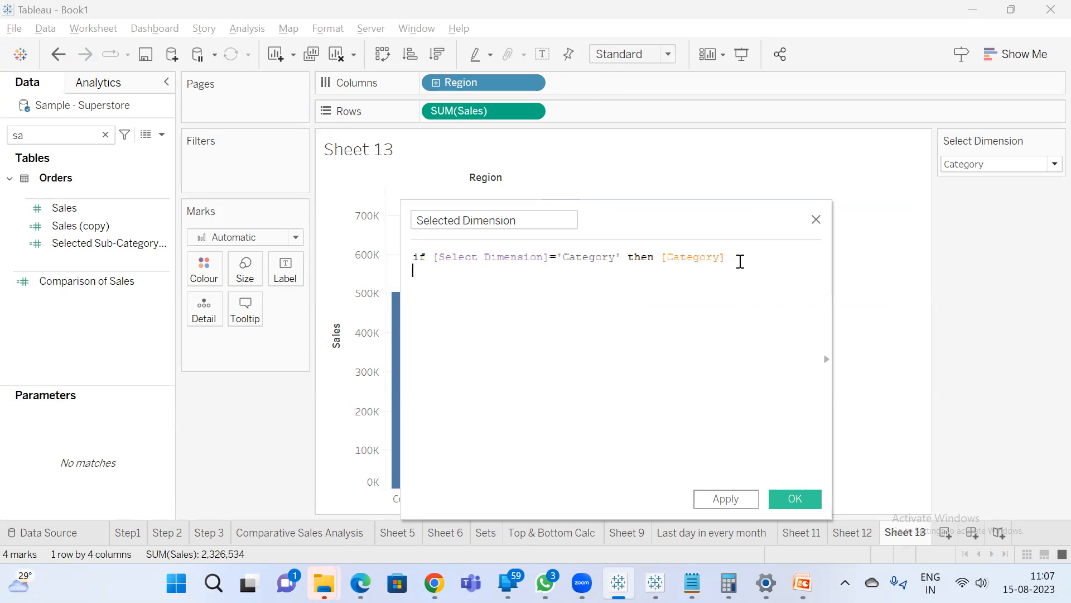
type("e")
key("Down")
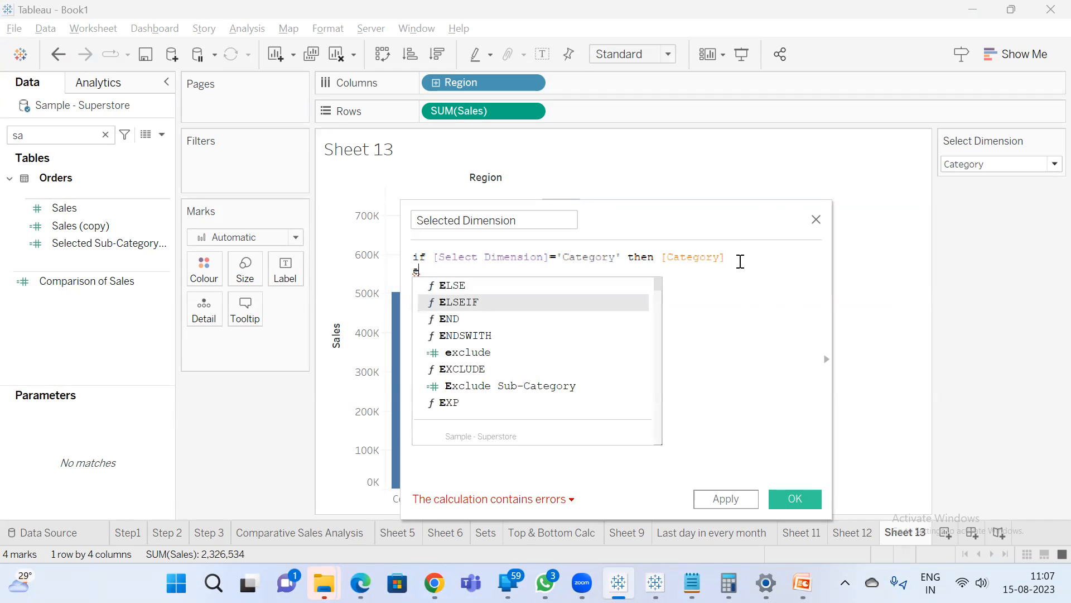
key("Return")
type("selec")
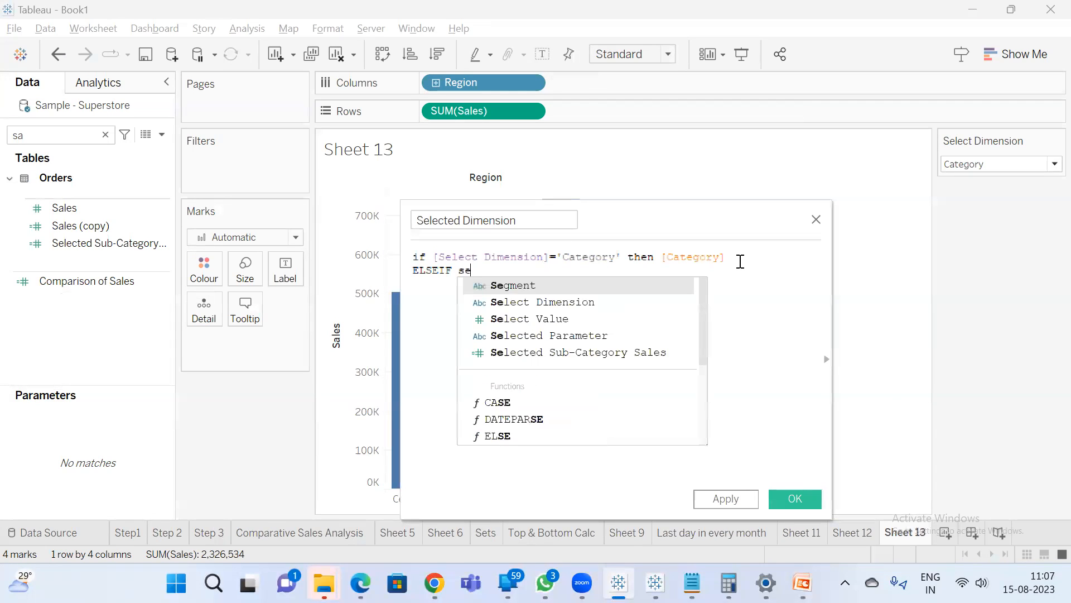
key("Return")
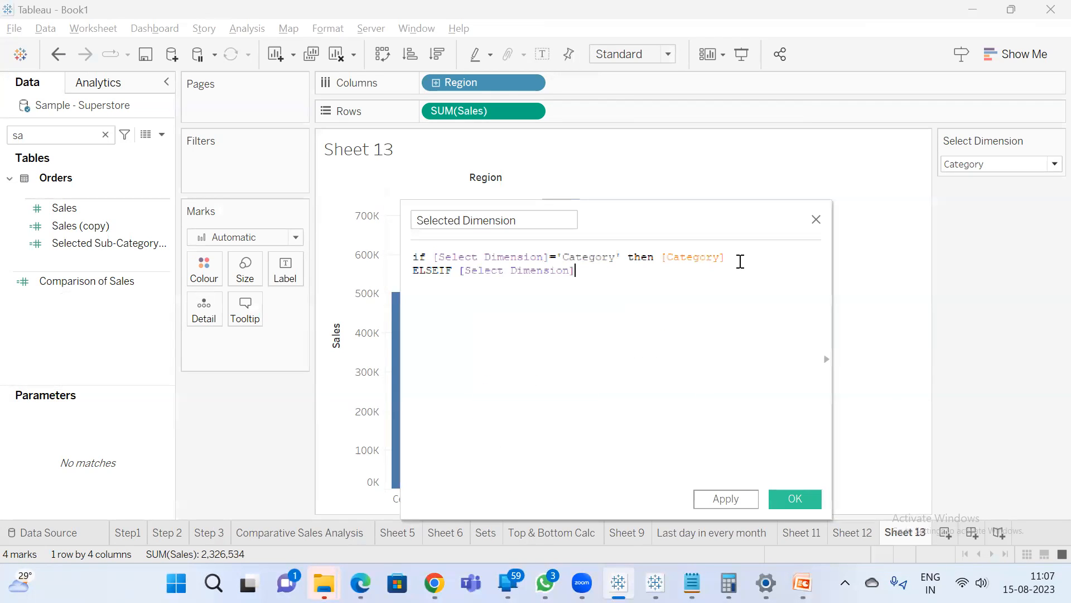
type("=''")
type("Region")
Check the Region wording against the parameter's list of values and complete the branch with THEN [Region].
double_click(589, 258)
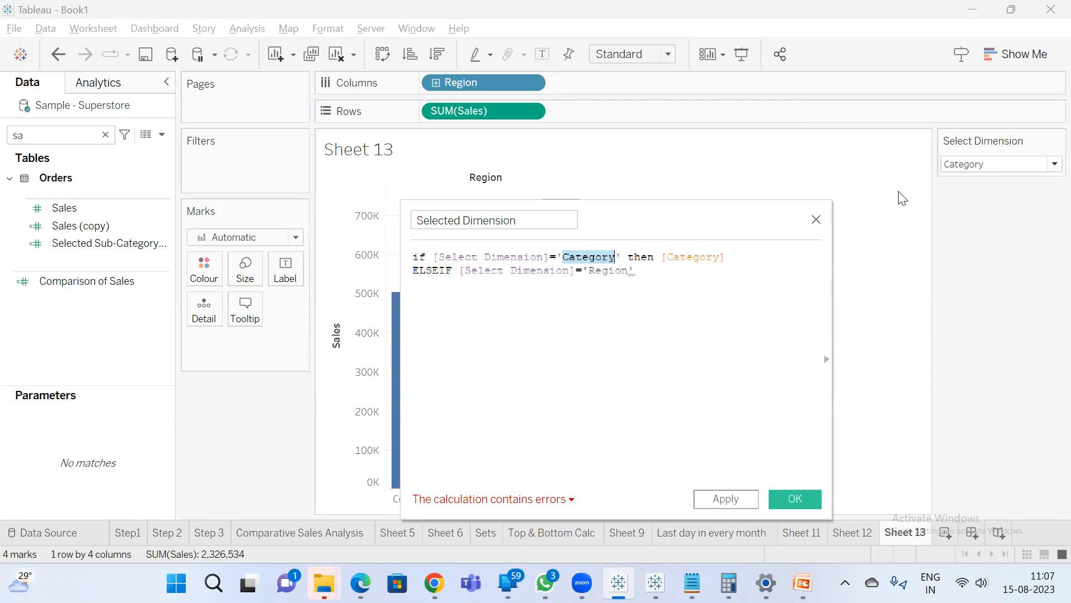
left_click(1014, 164)
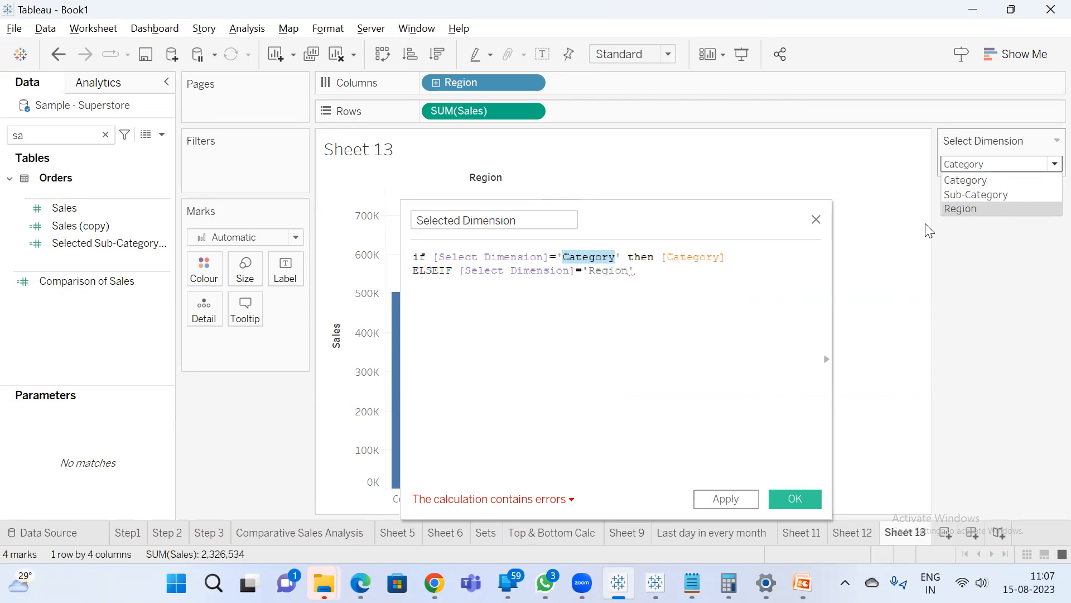
left_click(653, 269)
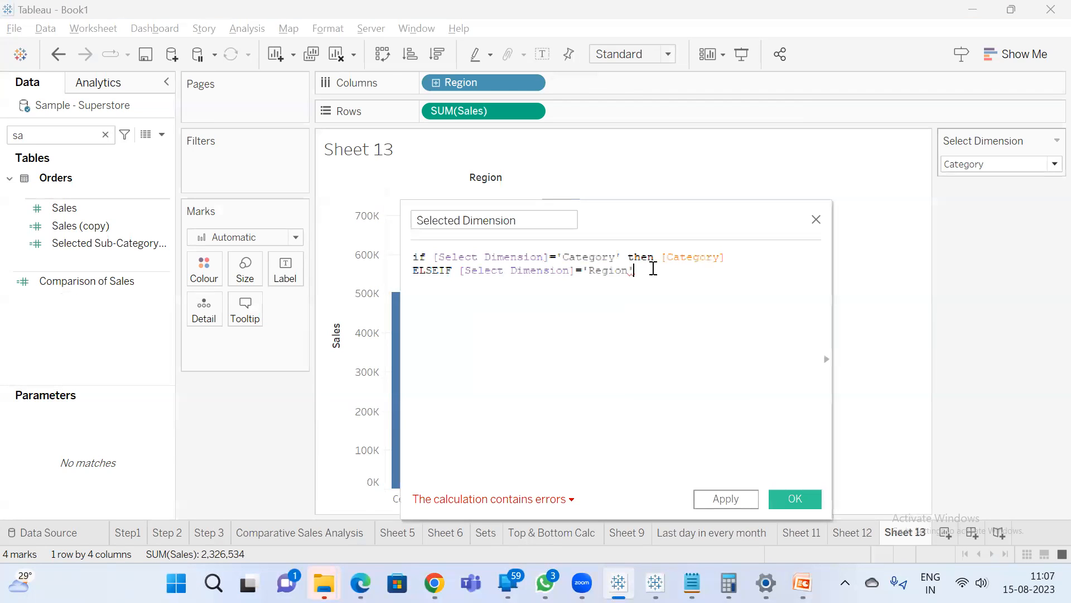
type("th")
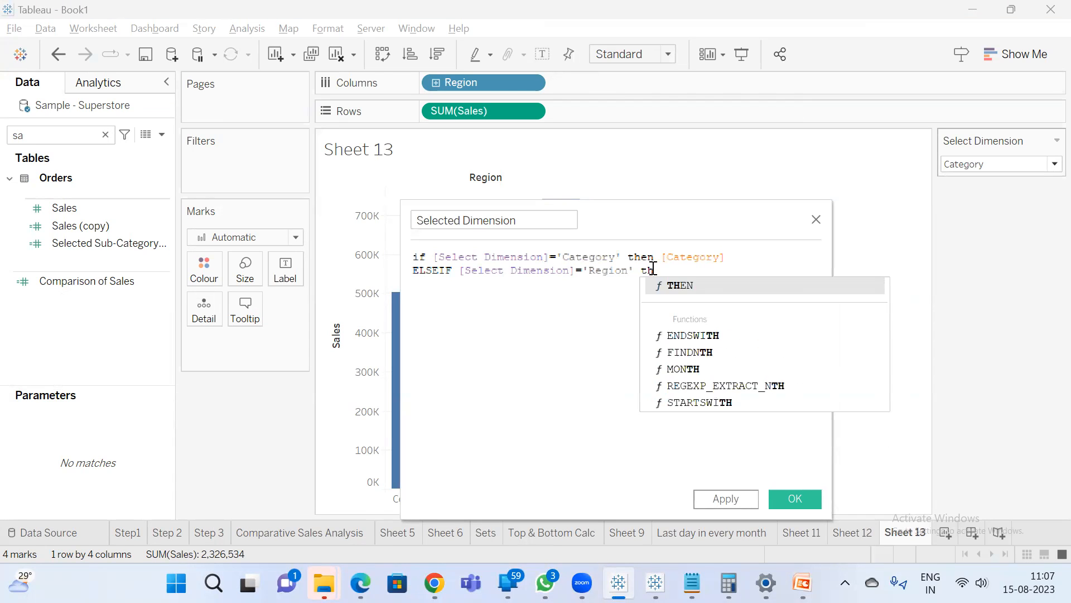
key("Return")
type("Rgion")
key("BackSpace")
key("BackSpace")
key("BackSpace")
key("BackSpace")
type("egion")
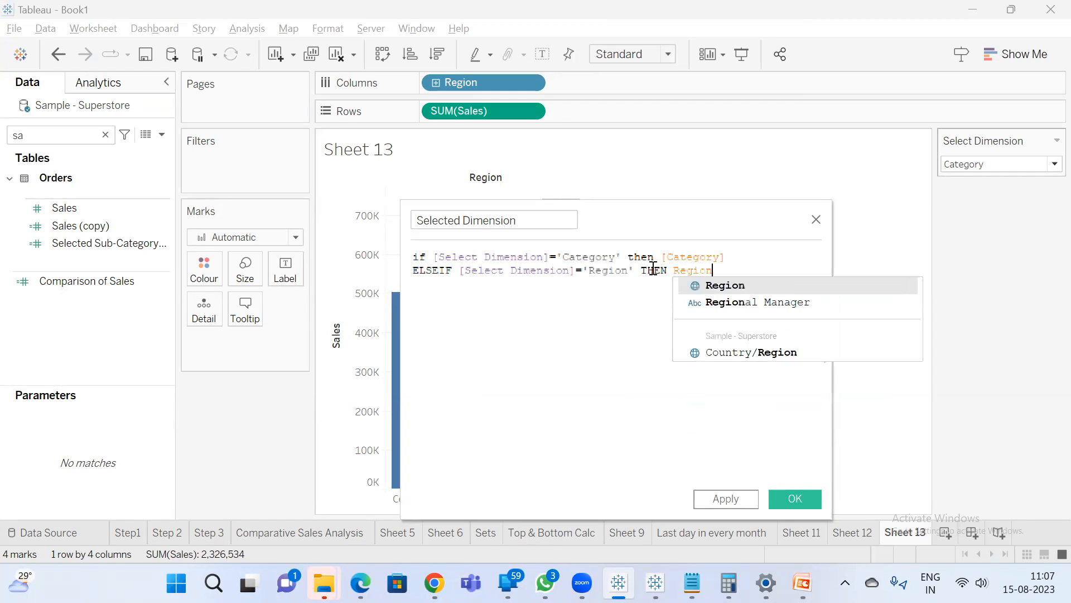
key("Return")
Add a third branch on a new line with the condition ELSEIF [Select Dimension]='Sub-Category', checking the spelling against the parameter's values.
key("Return")
type("e")
key("Return")
key("BackSpace")
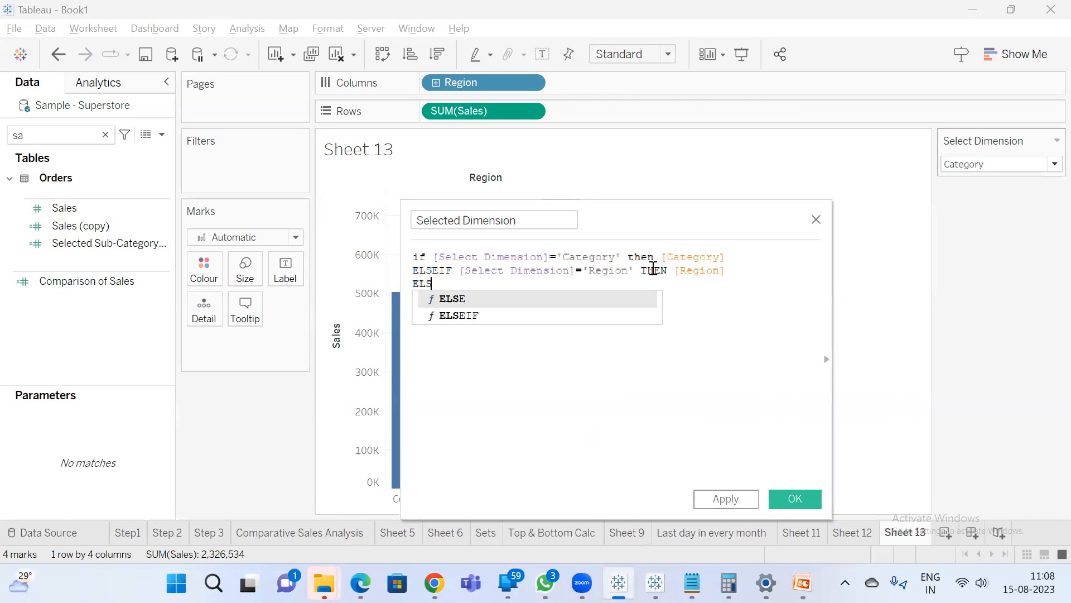
key("Down")
key("Return")
type("sele")
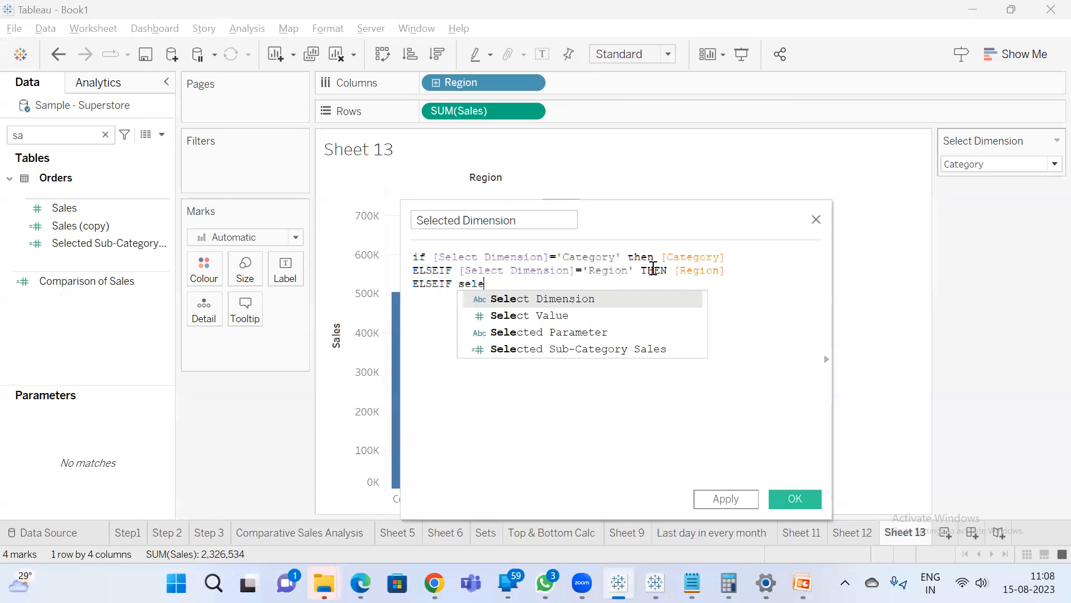
key("Return")
type("=")
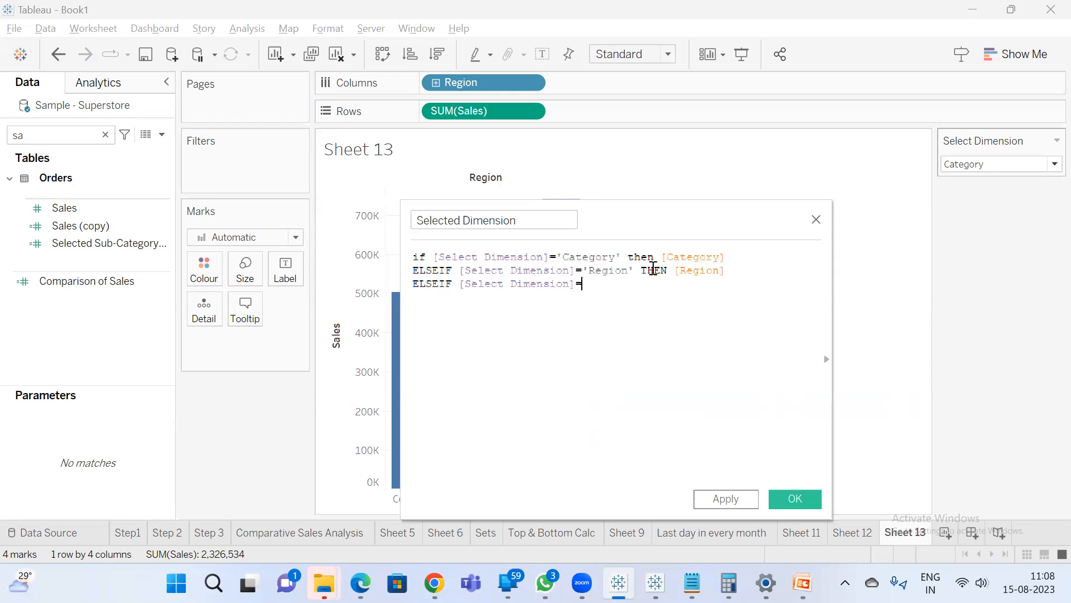
type("'Sub-")
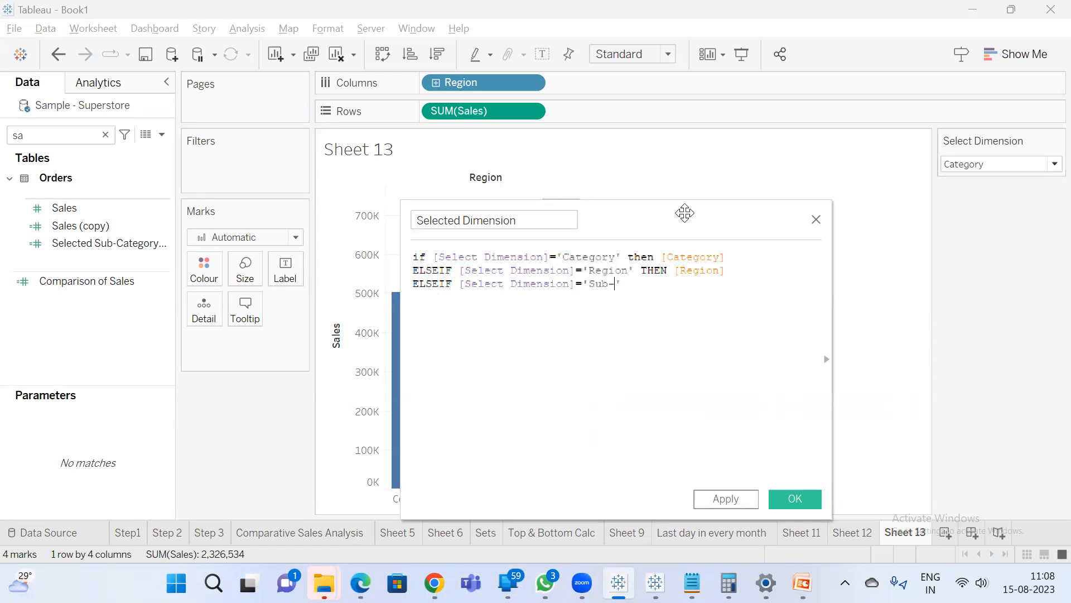
left_click(998, 165)
type("-")
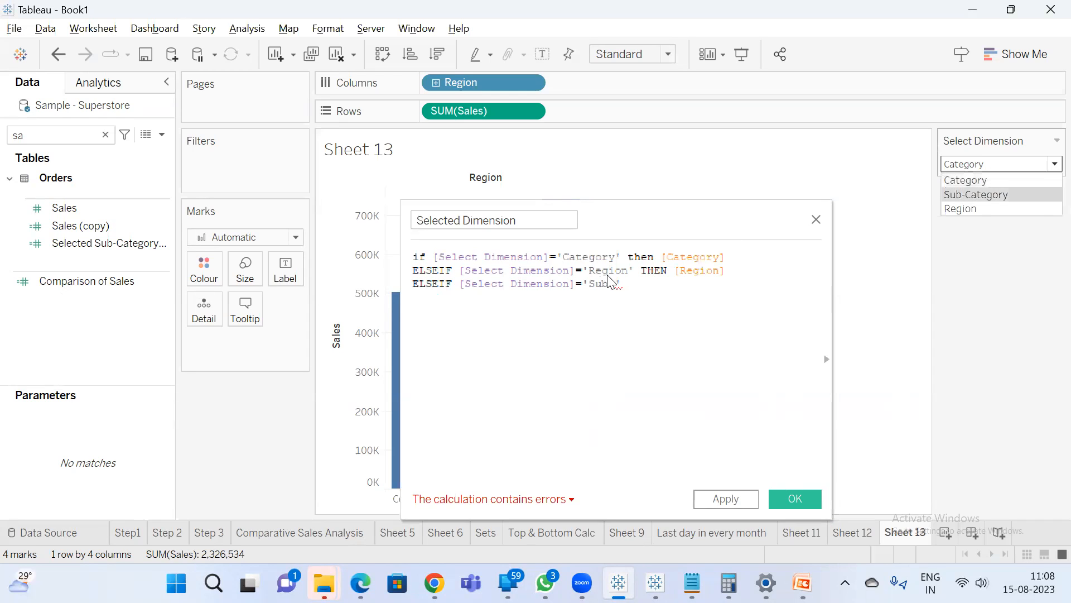
type("Category'")
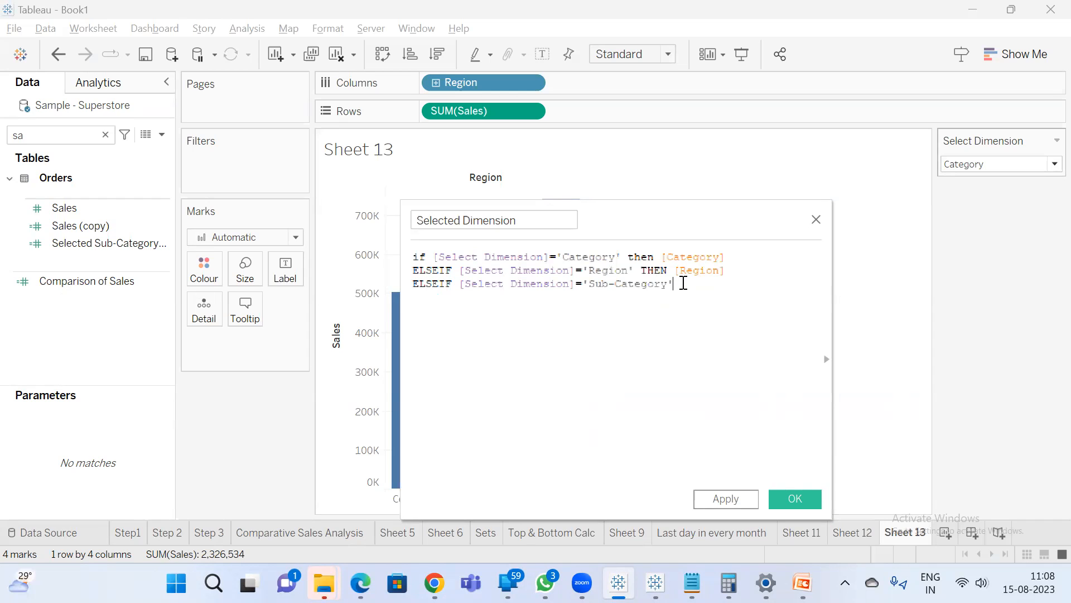
Complete the third branch with THEN [Sub-Category], close the formula with END and save the calculated field.
type(" THEN su")
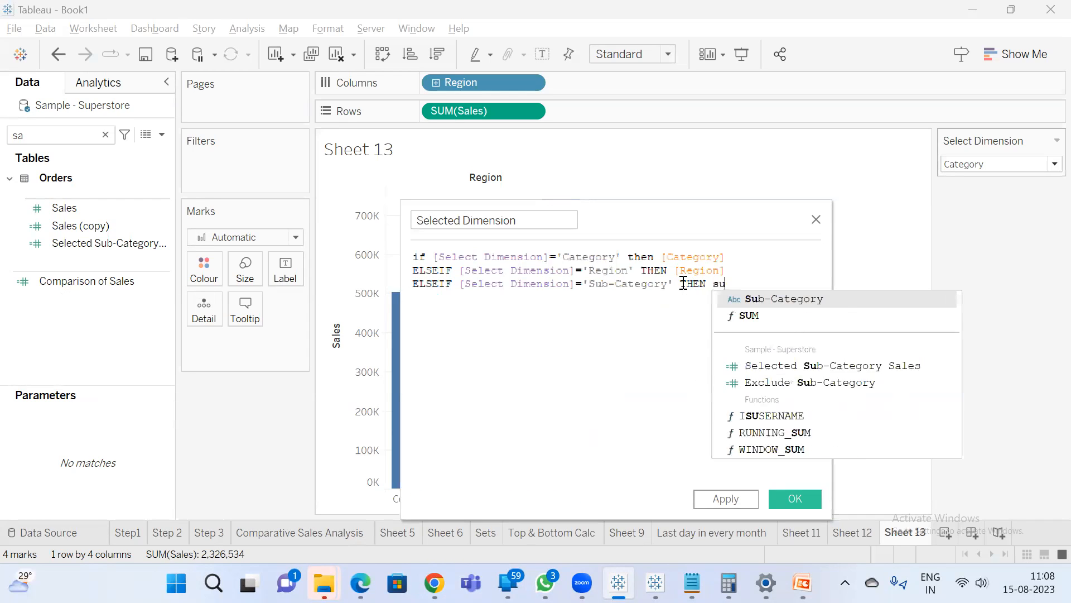
key("Return")
key("Return")
type("en")
key("Return")
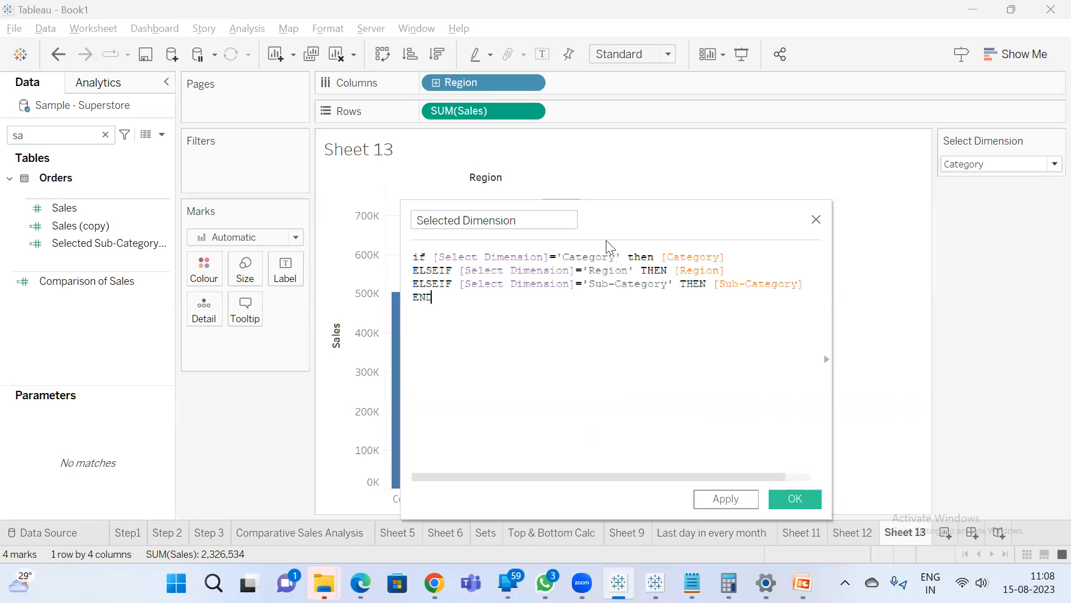
left_click_drag(611, 248, 392, 275)
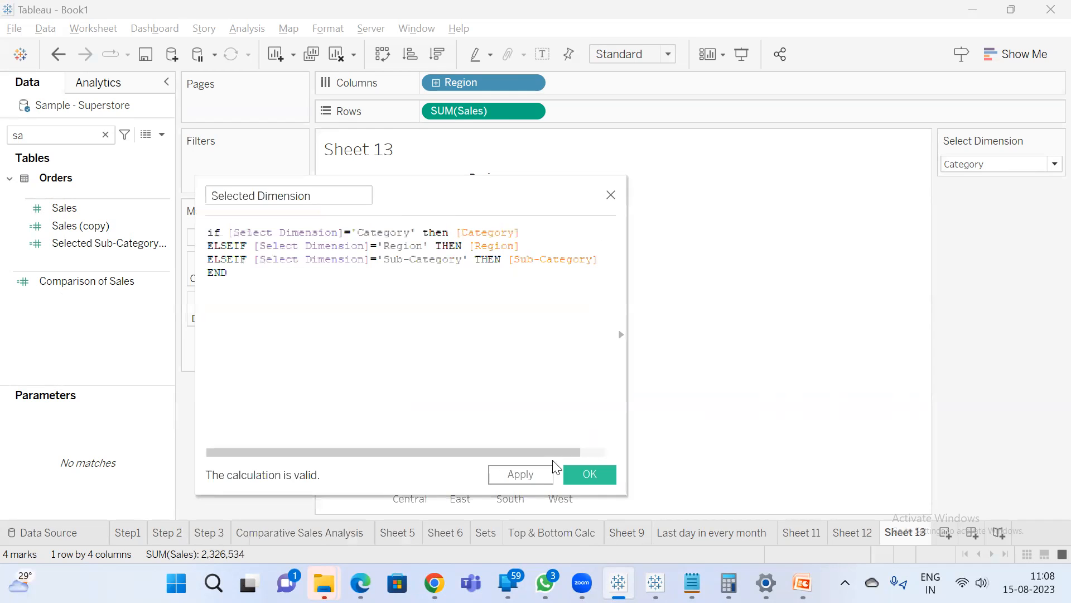
left_click(590, 474)
Search the data fields for "se" and replace Region with Selected Dimension as the chart's column field.
left_click(59, 136)
key("BackSpace")
type("e")
left_click(120, 215)
left_click_drag(118, 212, 530, 147)
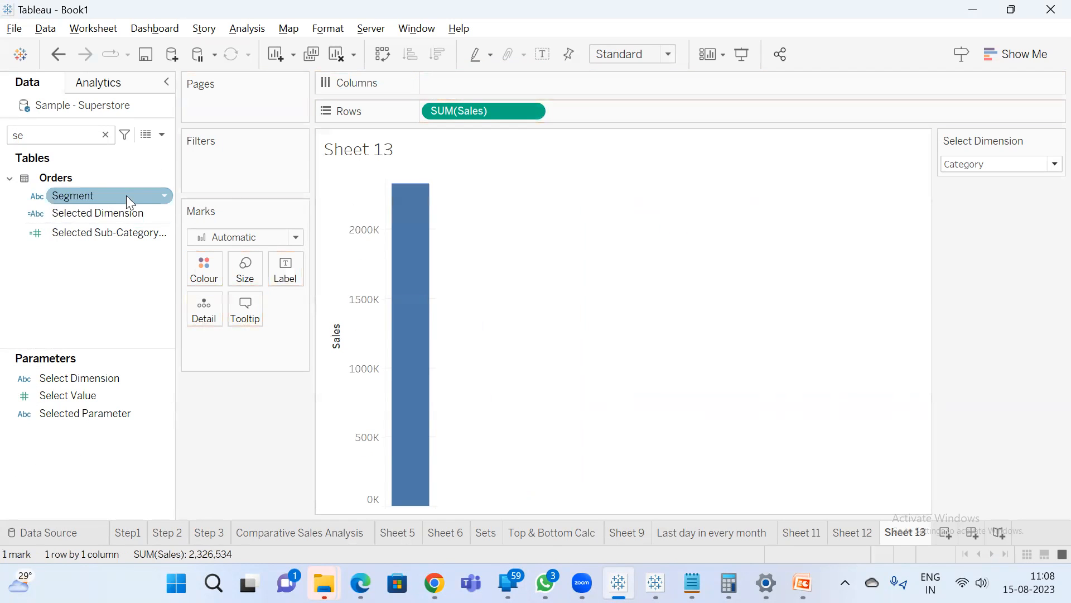
double_click(107, 211)
Switch to the Google Meet call in Chrome, admit the waiting participant, and return to Tableau.
mouse_move(433, 583)
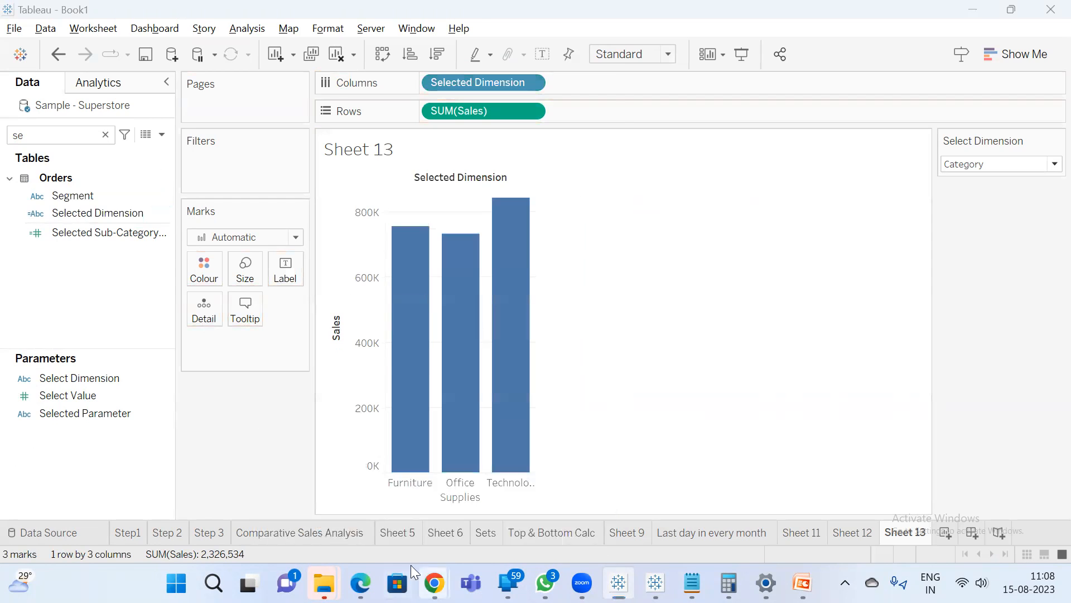
left_click(408, 496)
left_click(957, 468)
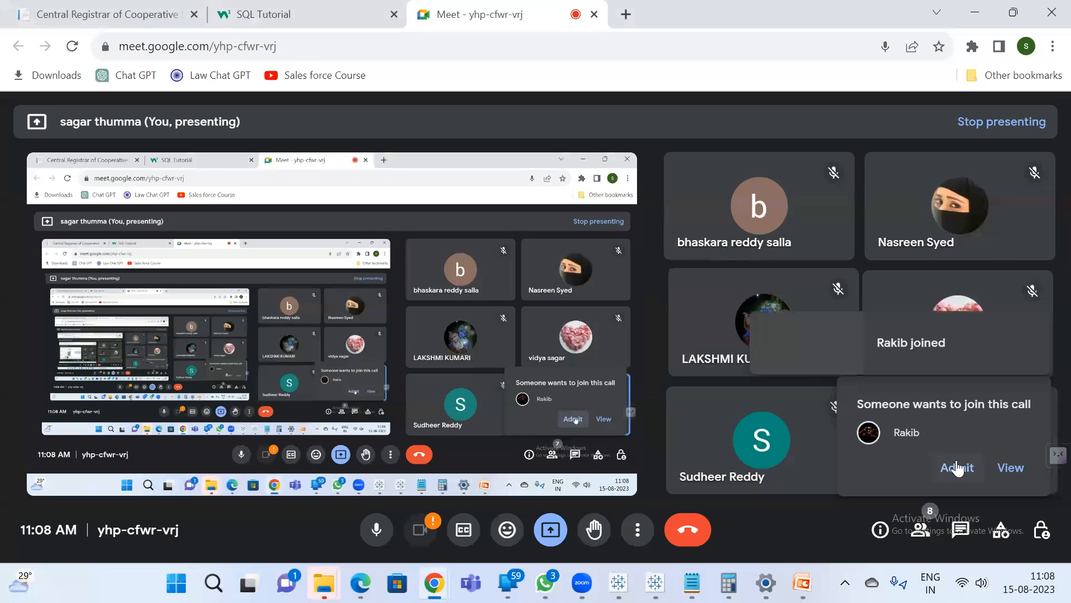
key("alt+Tab")
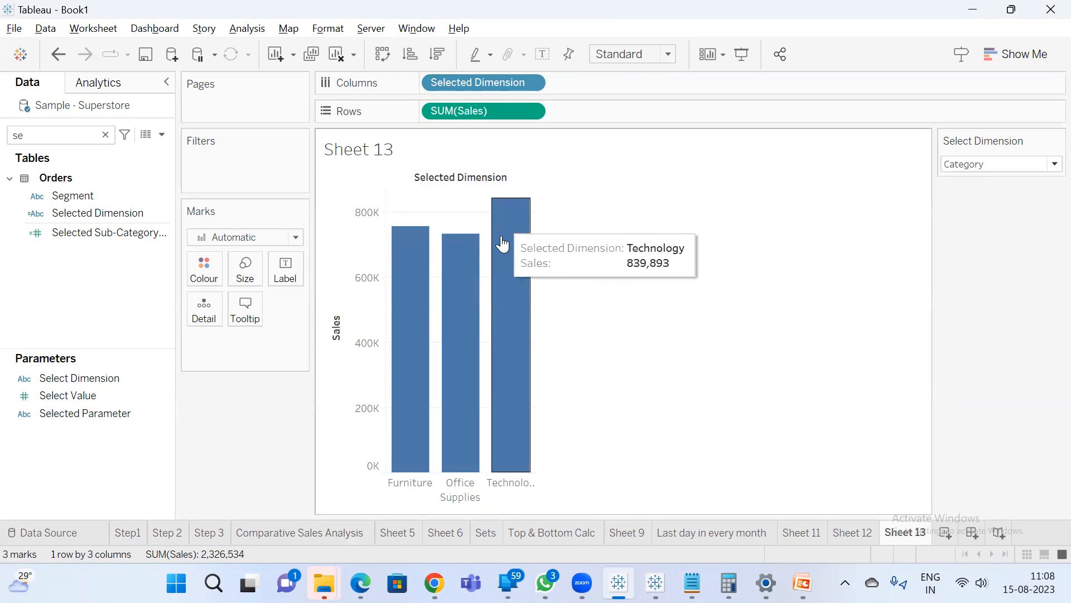
Show mark labels on the bars and test the Select Dimension parameter with Sub-Category and Region.
left_click(544, 57)
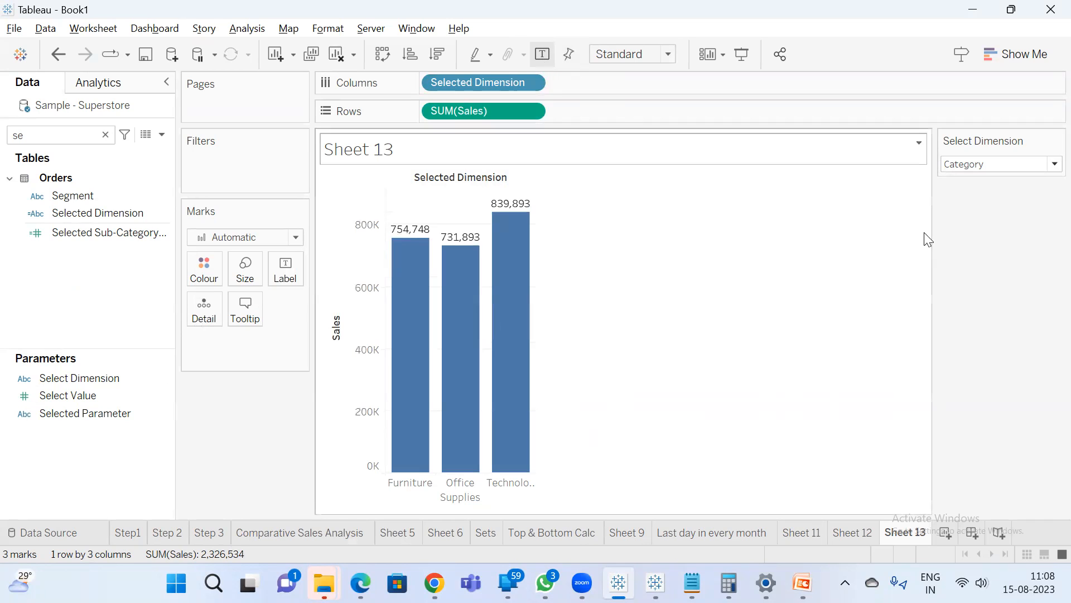
left_click(1003, 163)
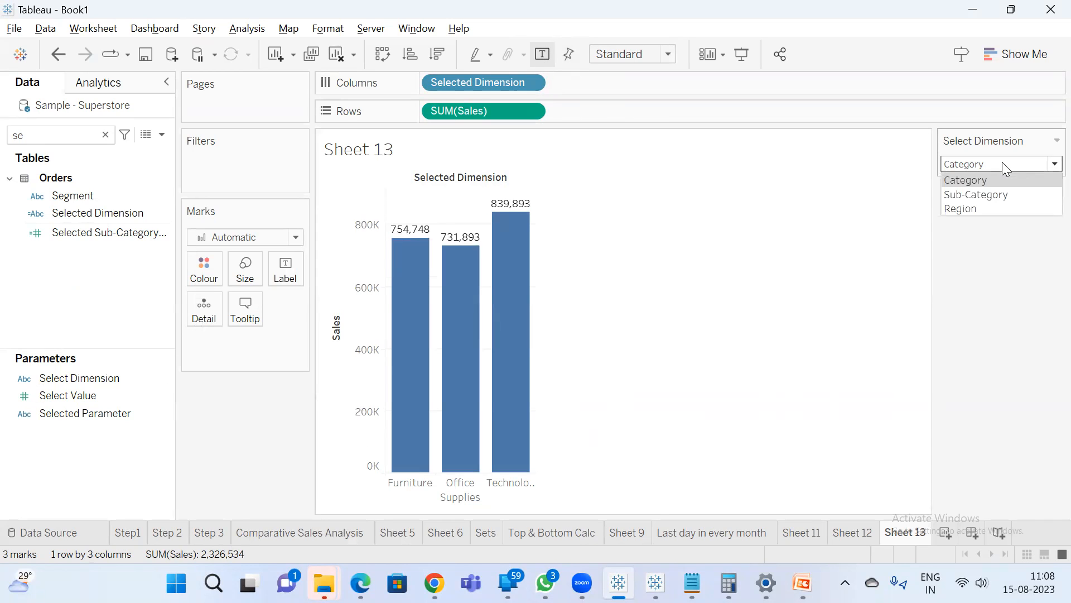
left_click(993, 192)
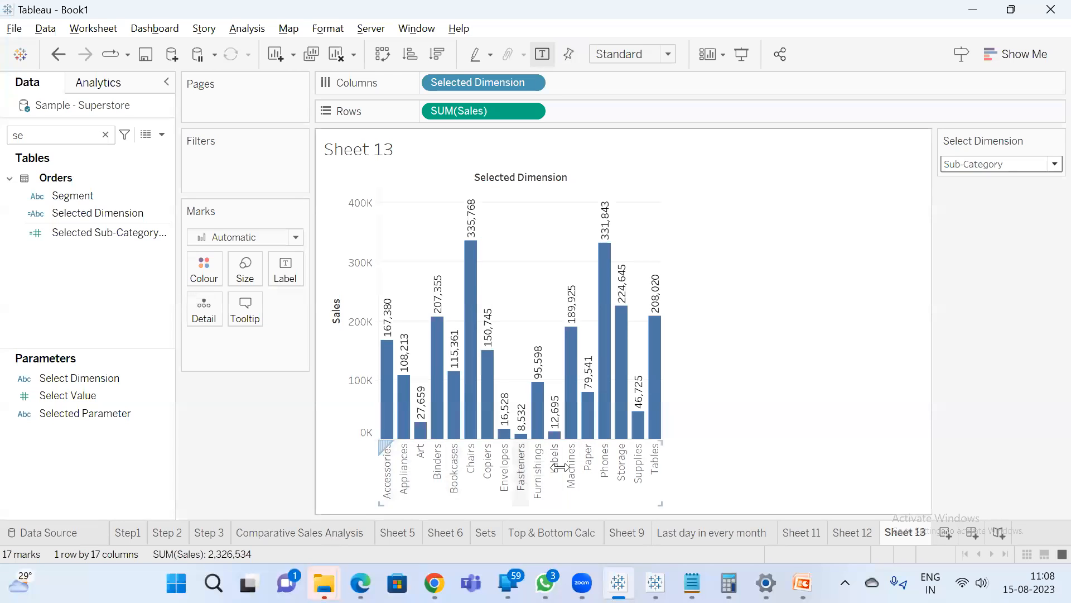
left_click(996, 164)
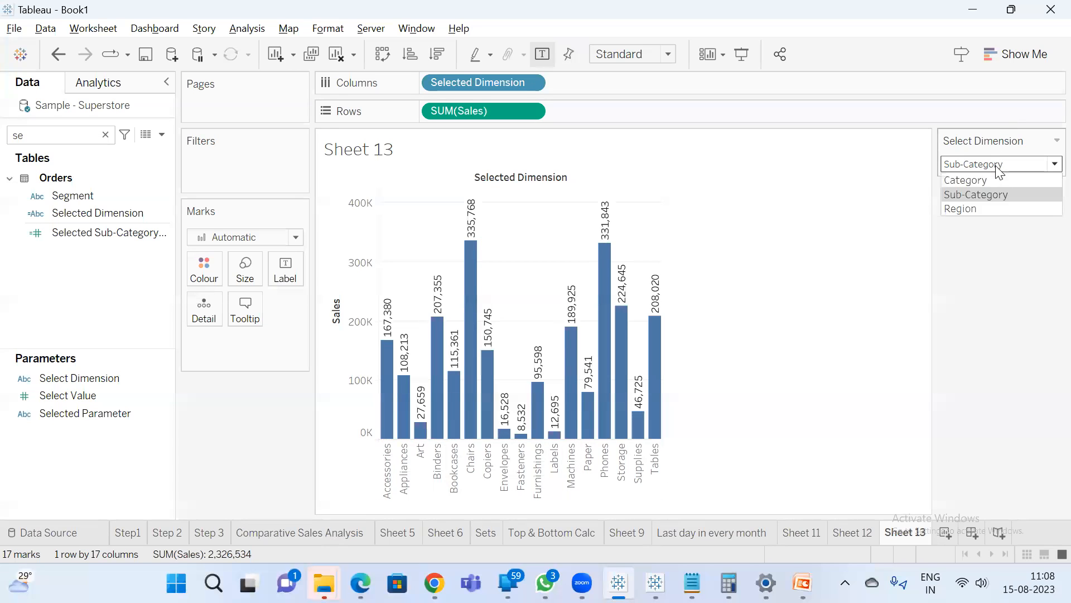
left_click(995, 208)
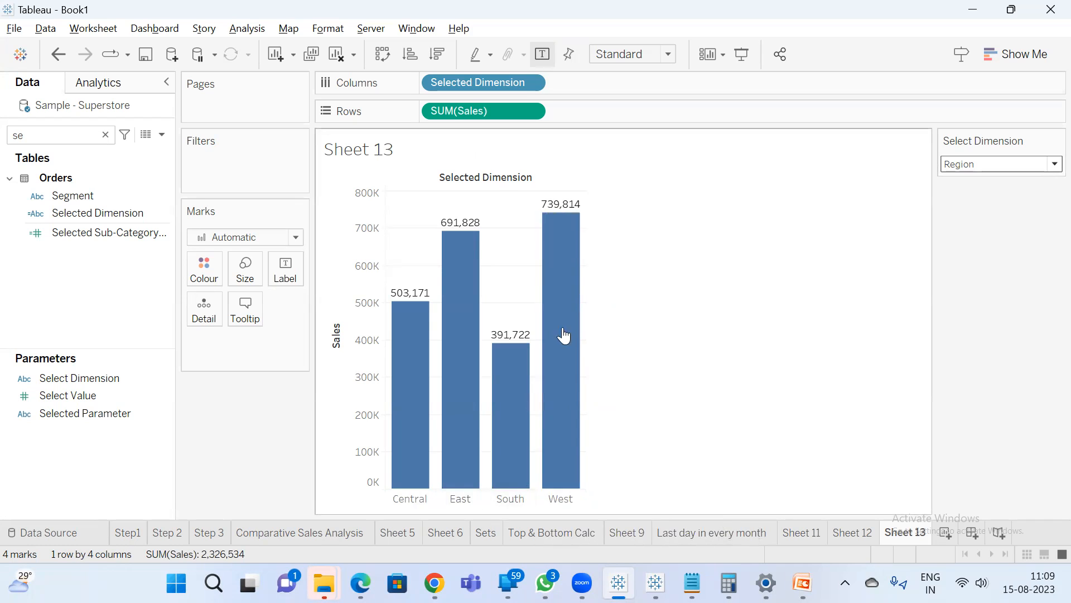
Replace the sheet title's <Sheet Name> with the inserted <Parameters.Select Dimension> field and apply it.
double_click(366, 152)
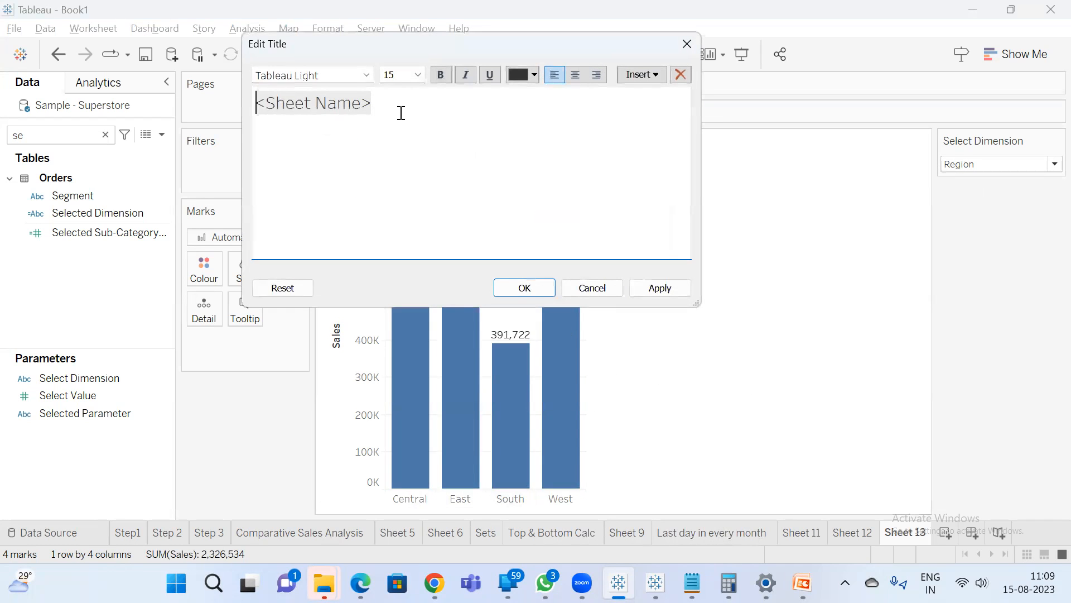
key("ctrl+a")
left_click(645, 76)
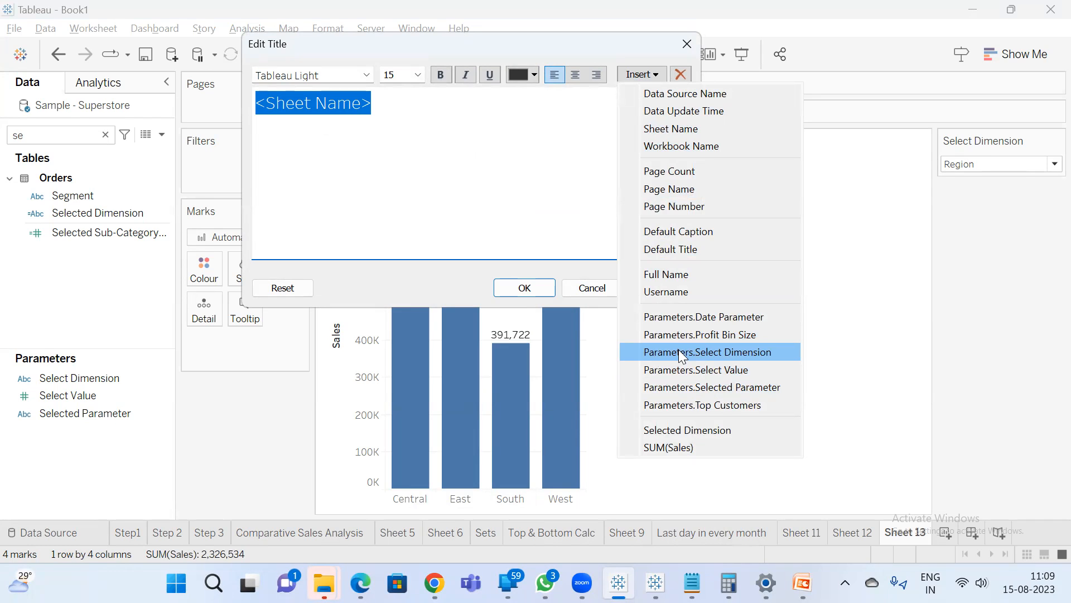
left_click(720, 351)
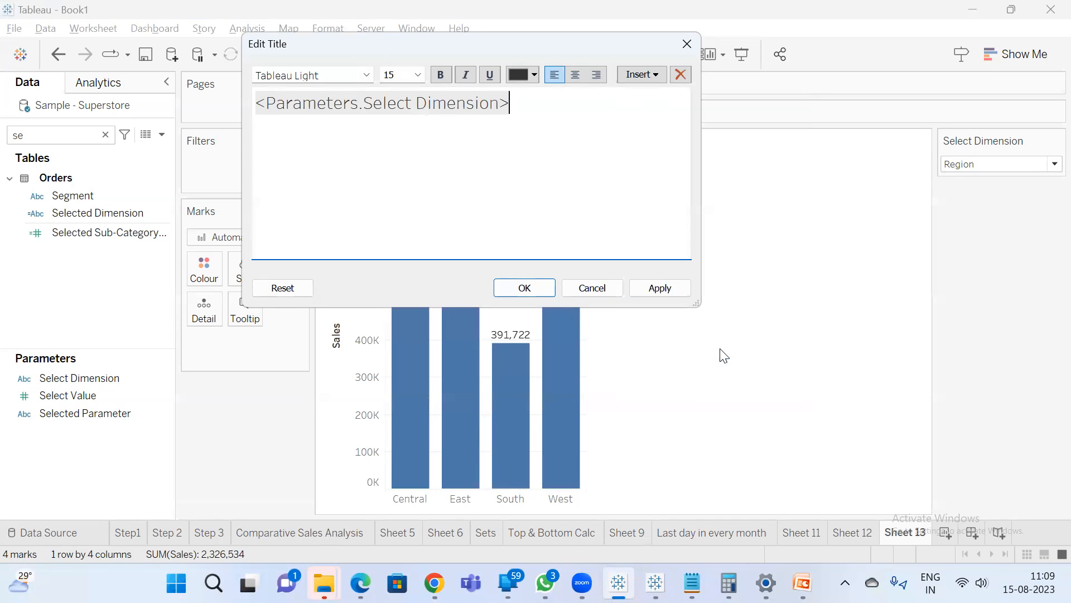
left_click(534, 290)
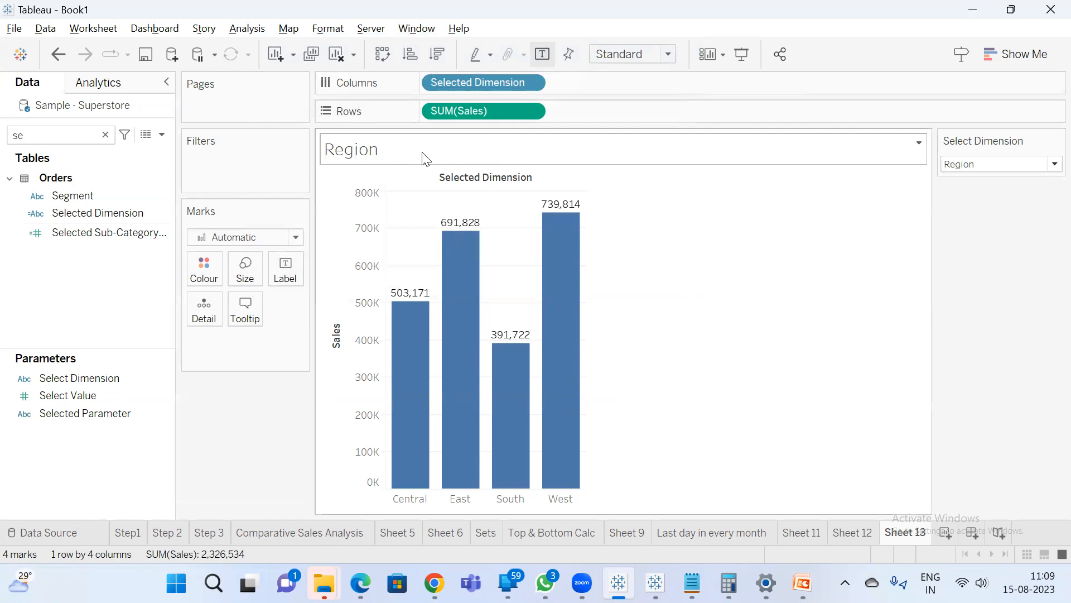
Test the Select Dimension parameter by switching it through Sub-Category, Category, Sub-Category again and Region.
left_click(1015, 164)
left_click(1003, 194)
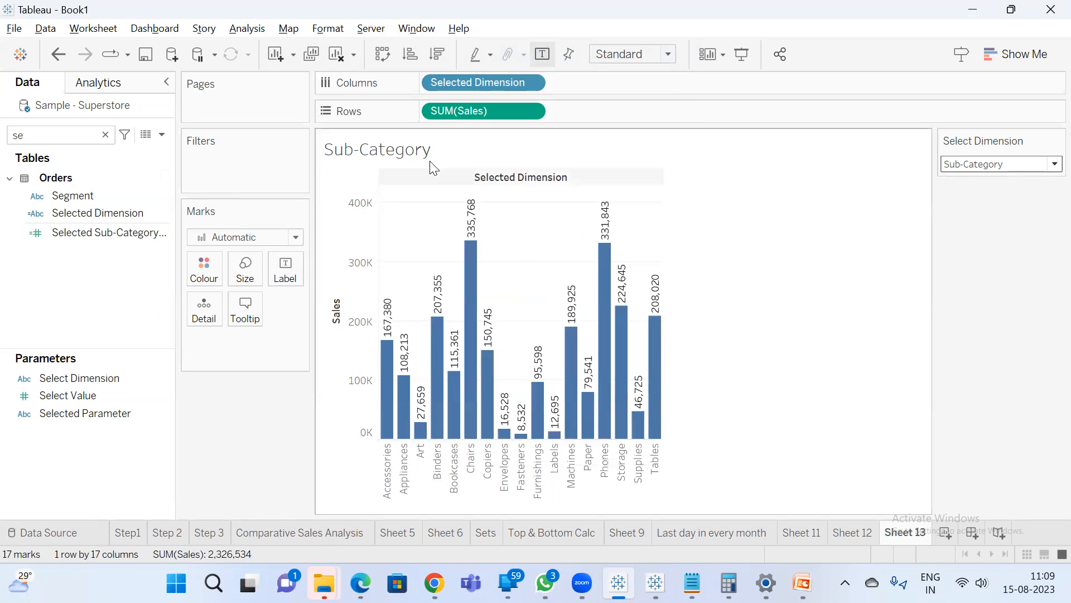
left_click(1048, 164)
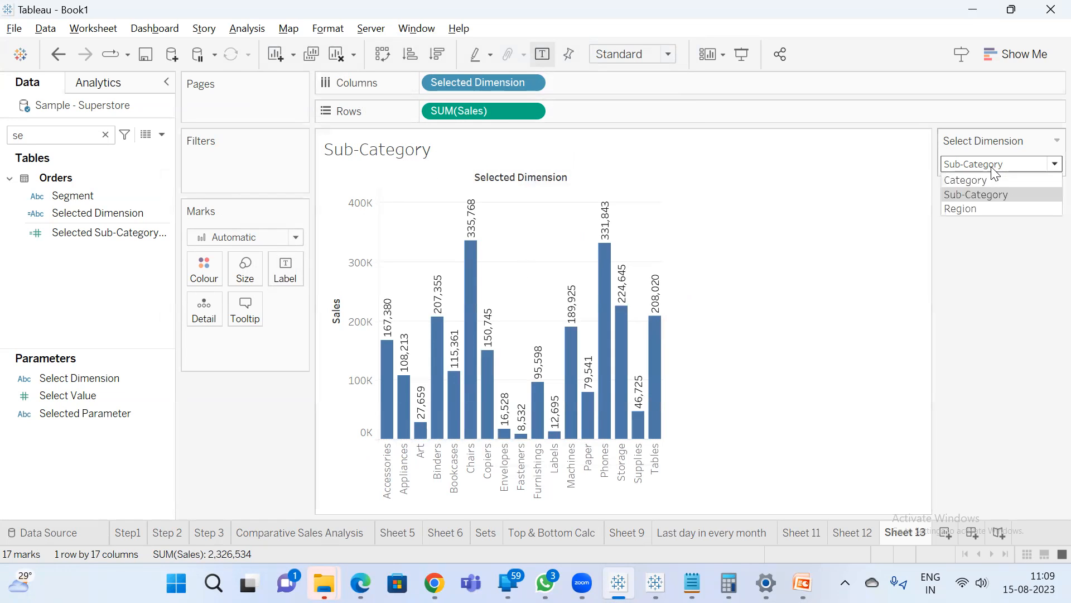
left_click(989, 180)
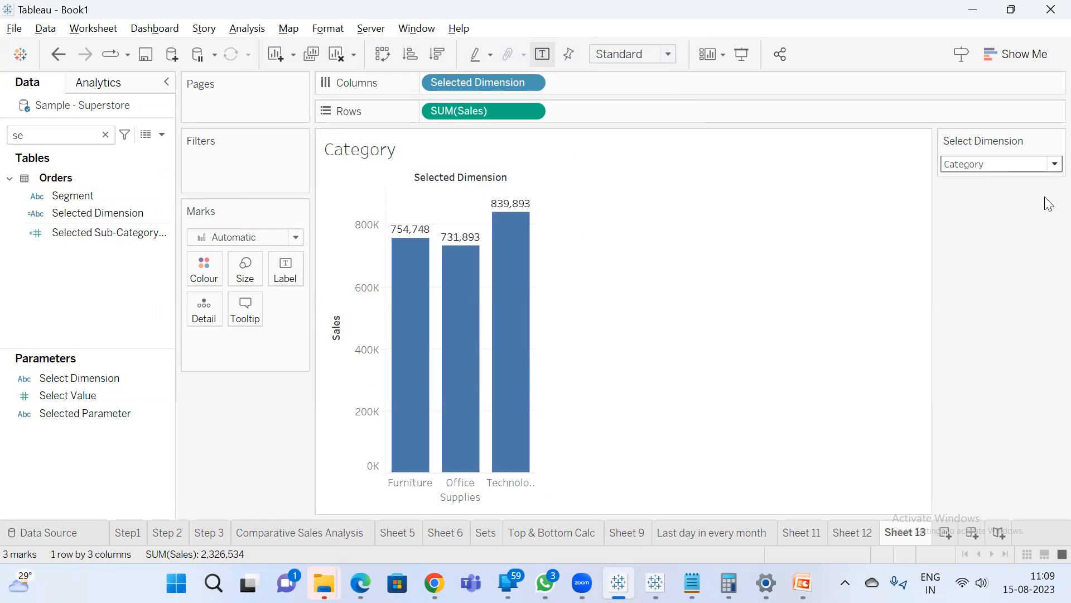
left_click(1017, 167)
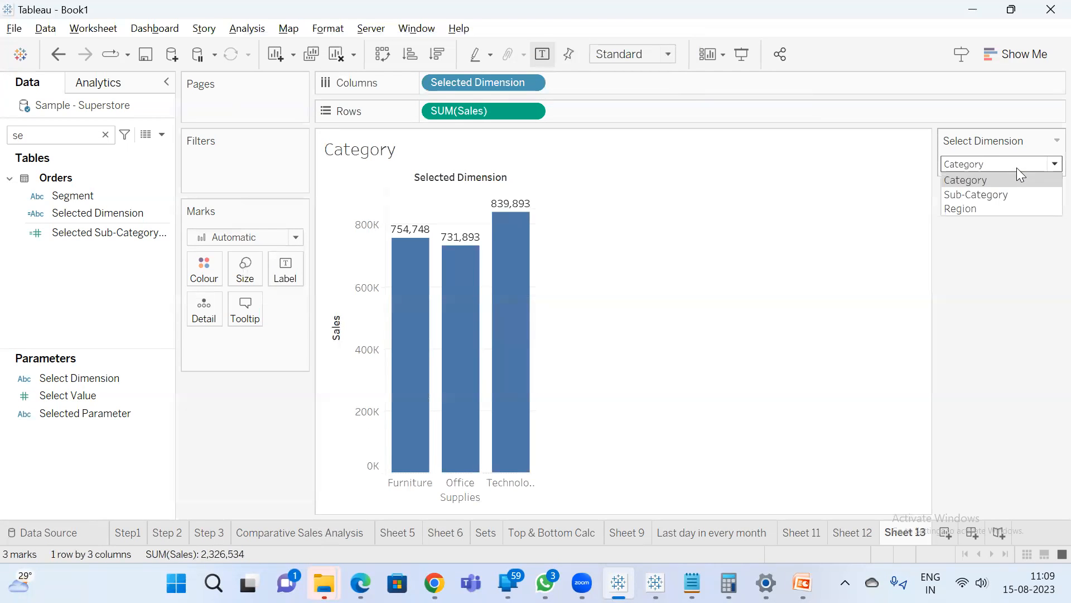
left_click(1008, 193)
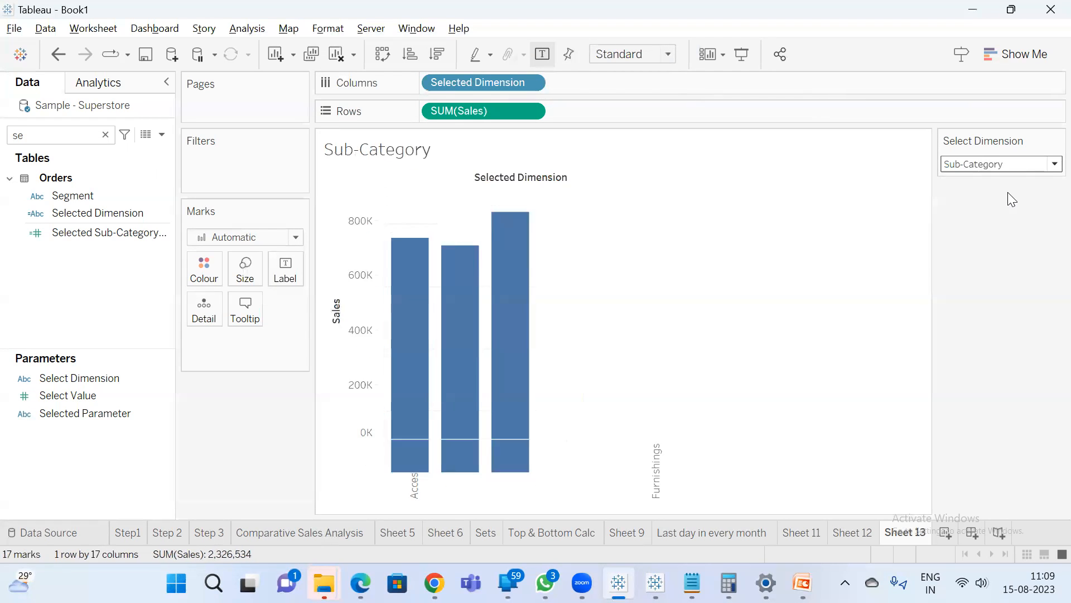
left_click(1018, 166)
left_click(999, 206)
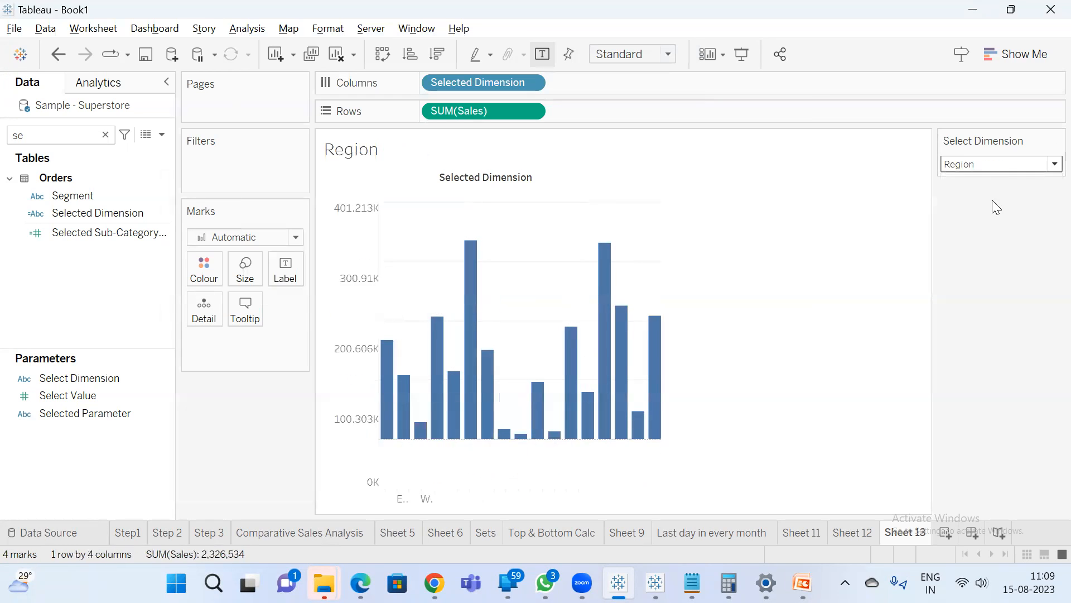
Rename the current worksheet as Swap Dimension.
double_click(920, 532)
type("Sw")
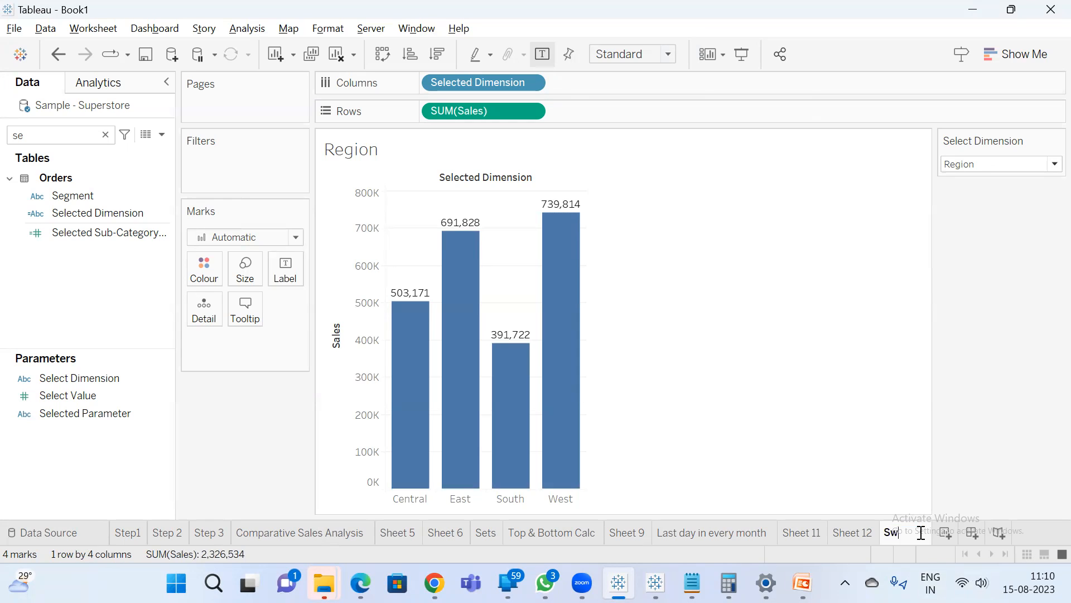
type("ap Dimension")
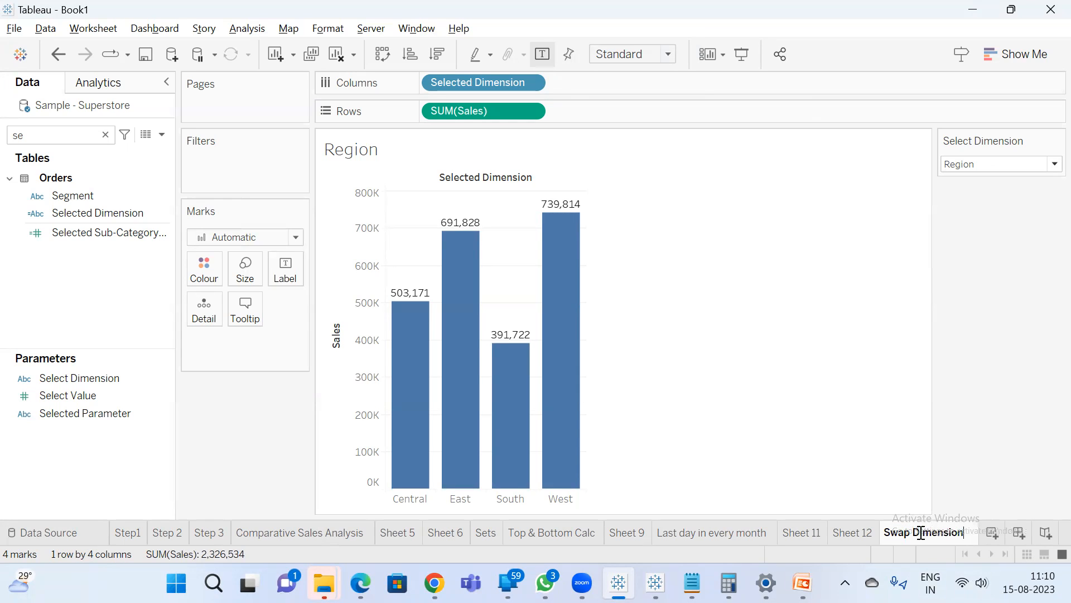
key("Return")
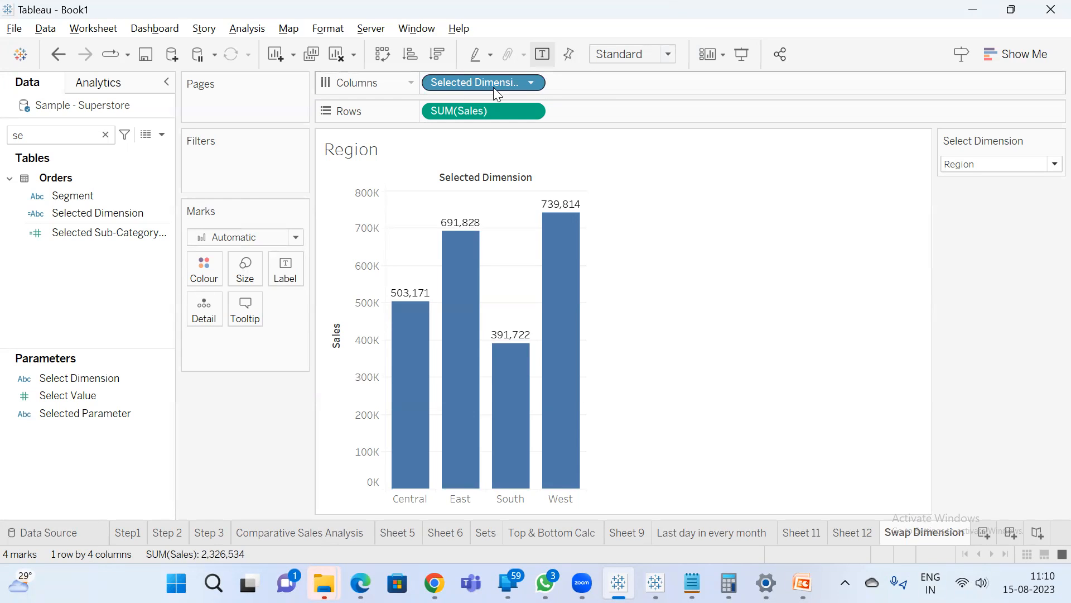
Build a bar chart on a new worksheet with Segment as columns and Sales as rows, and show its mark labels.
left_click(984, 533)
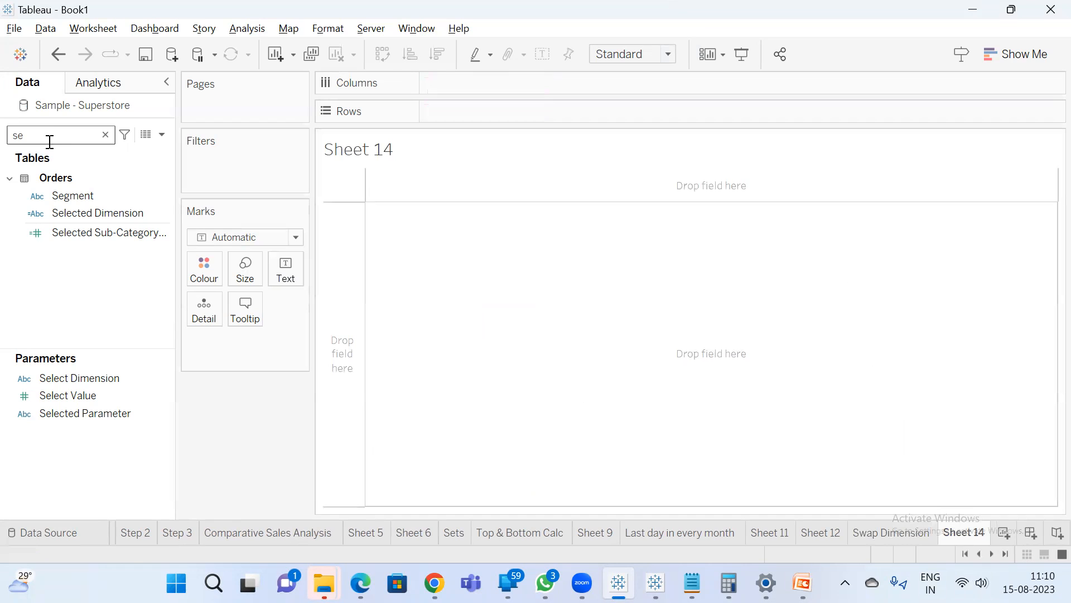
left_click_drag(85, 195, 443, 80)
left_click(74, 134)
key("BackSpace")
type("a")
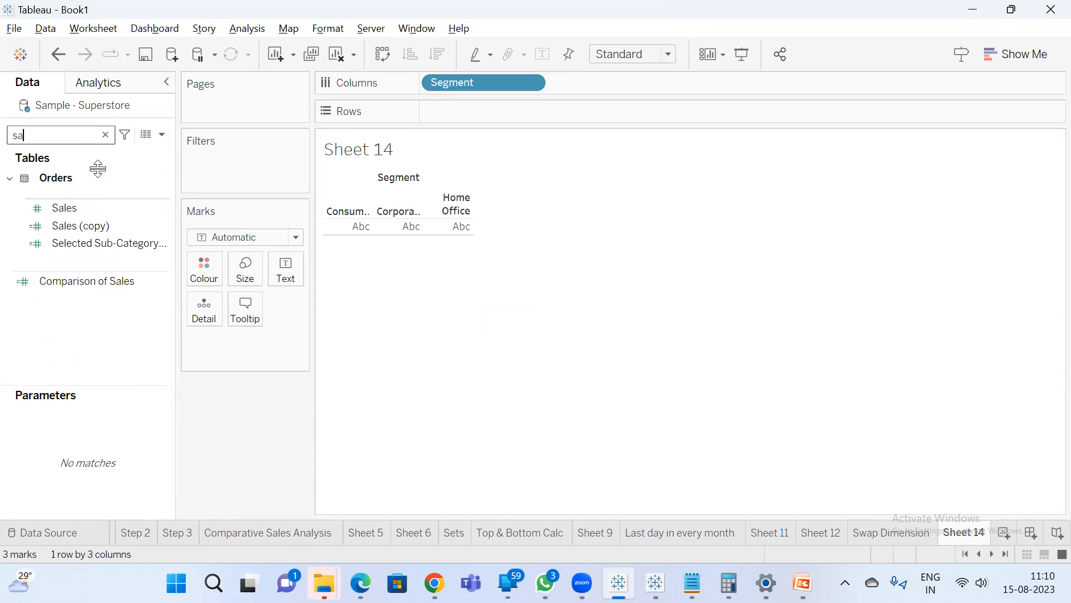
left_click_drag(96, 206, 512, 118)
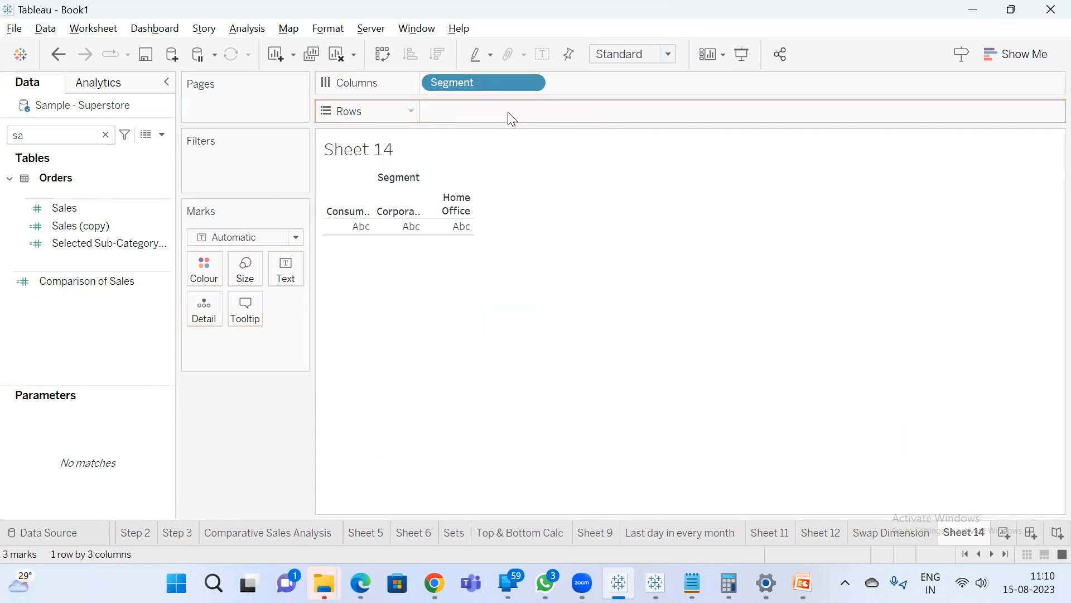
left_click_drag(46, 205, 450, 110)
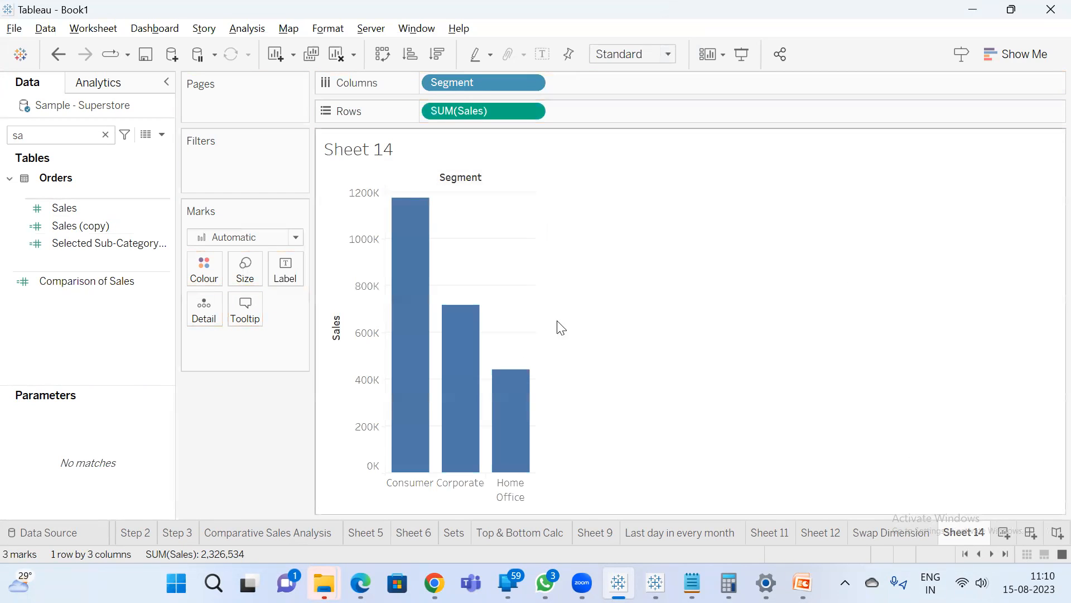
left_click(543, 55)
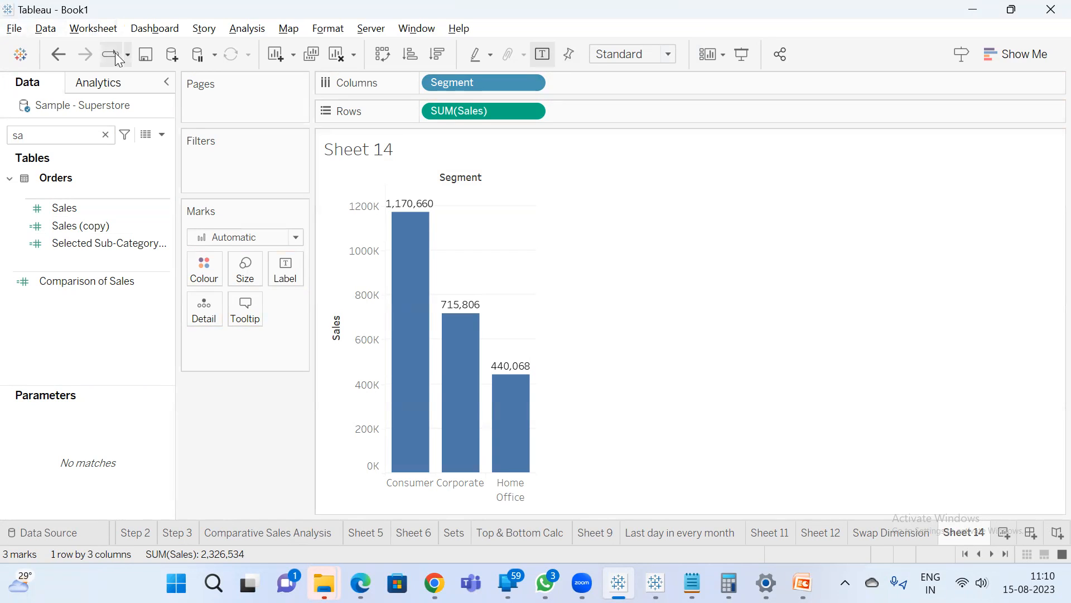
Start a new parameter named Select Measure with data type String and a list of allowable values.
left_click(163, 136)
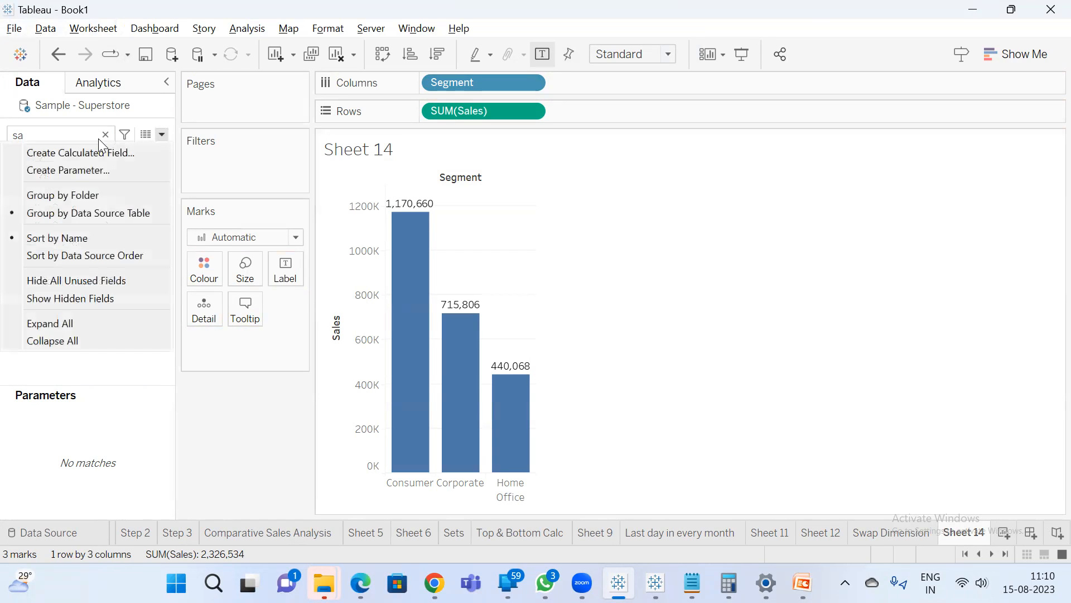
left_click(96, 166)
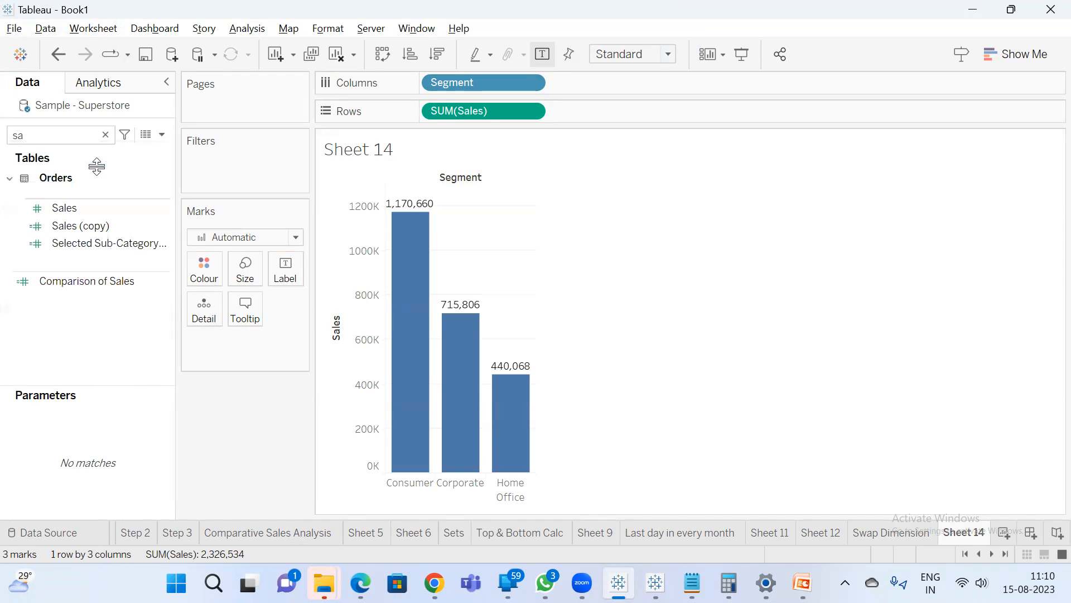
left_click_drag(466, 67, 454, 146)
left_click_drag(401, 219, 8, 230)
type("Select Measure")
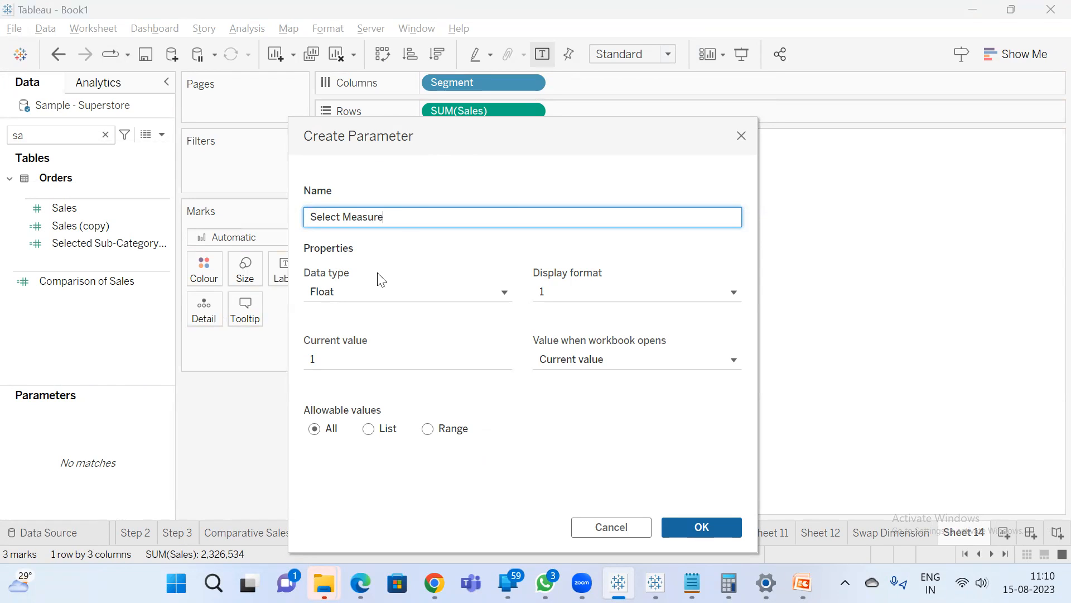
left_click(360, 294)
left_click(343, 348)
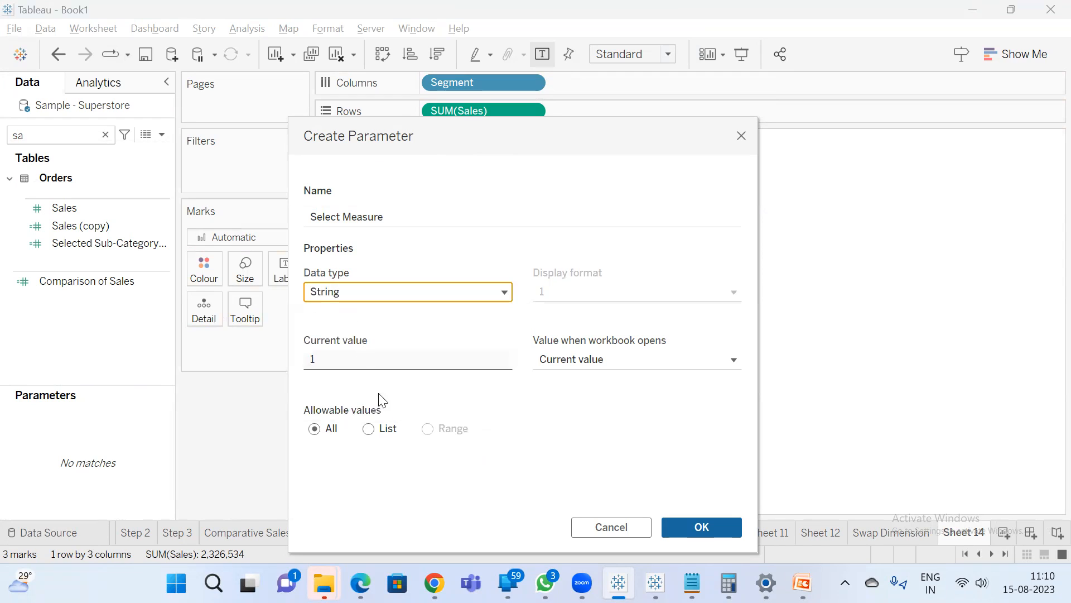
left_click(368, 428)
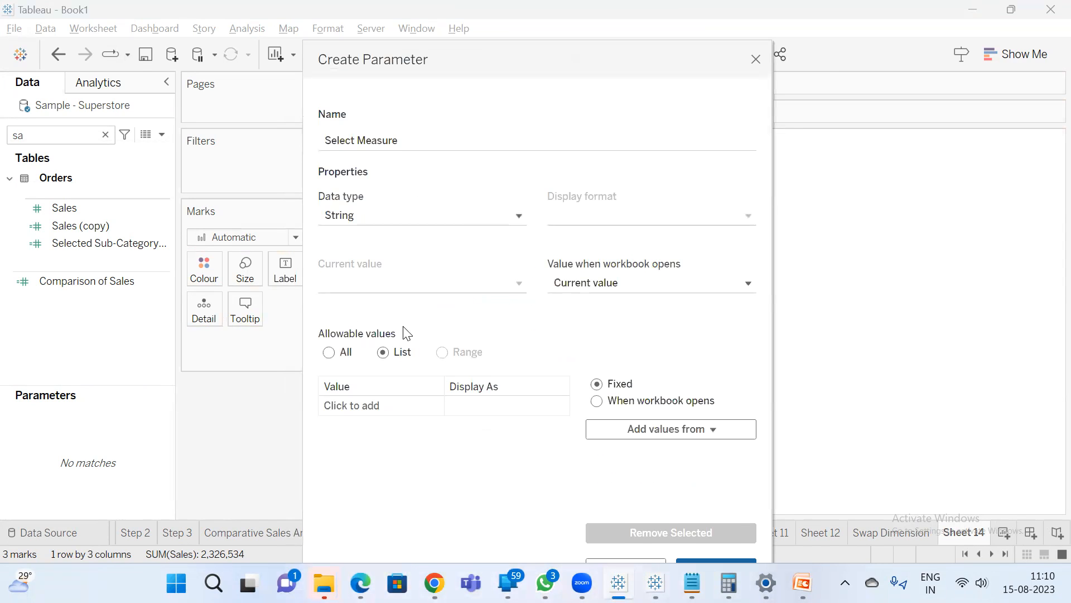
Add Sales, Profit and Discount to the parameter's list of values and create the parameter.
left_click(376, 410)
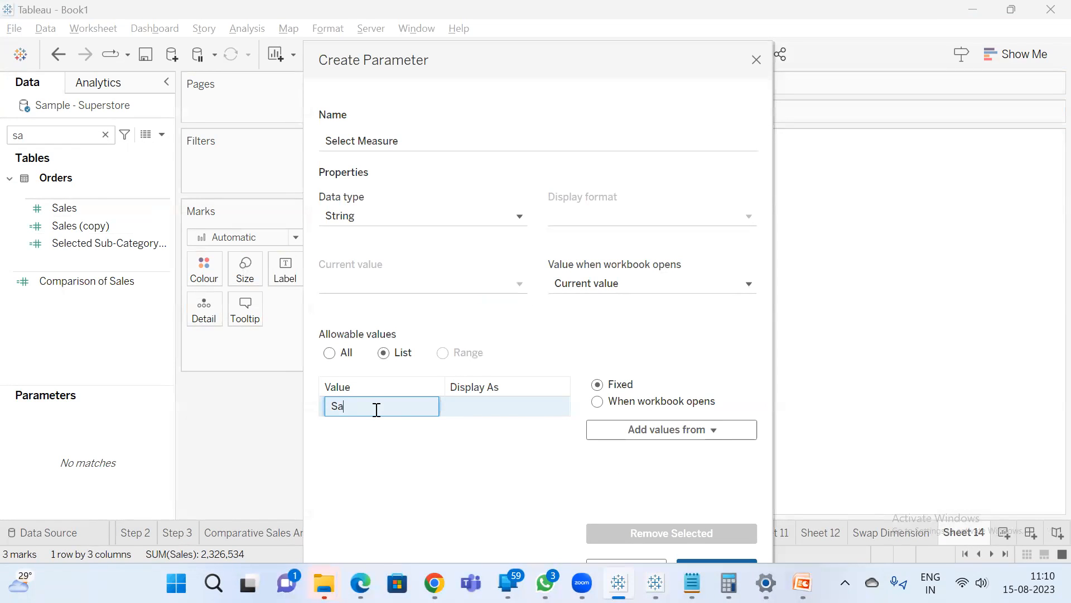
key("Return")
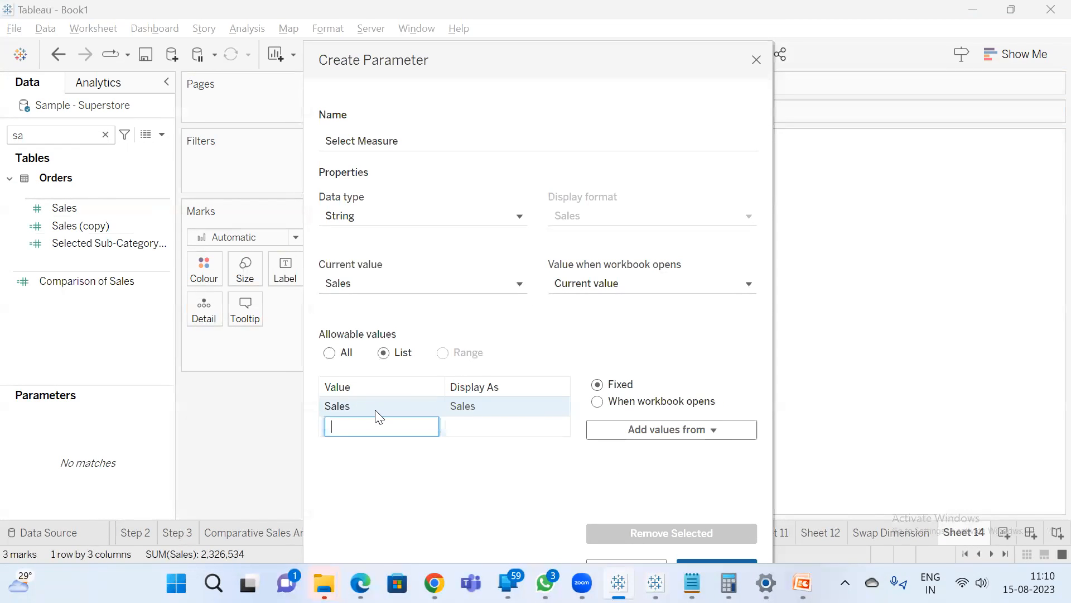
key("Return")
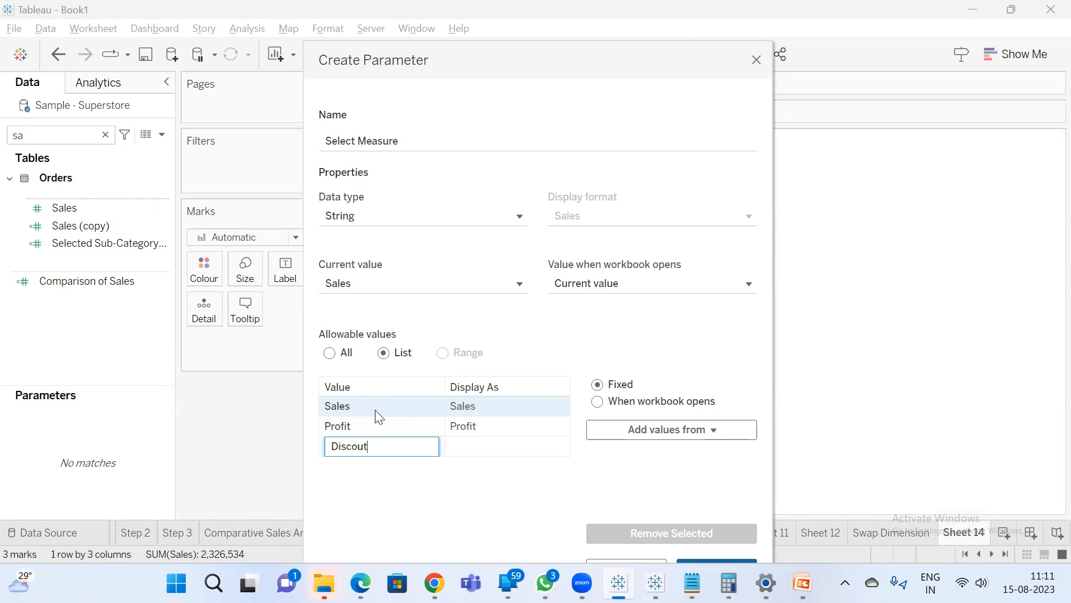
type("Discount")
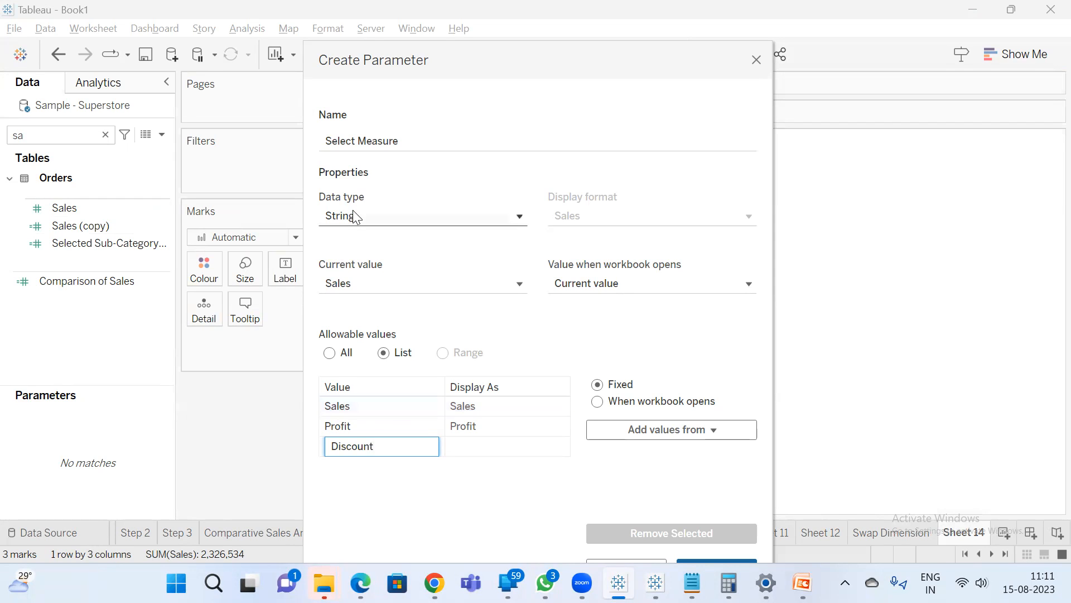
key("Return")
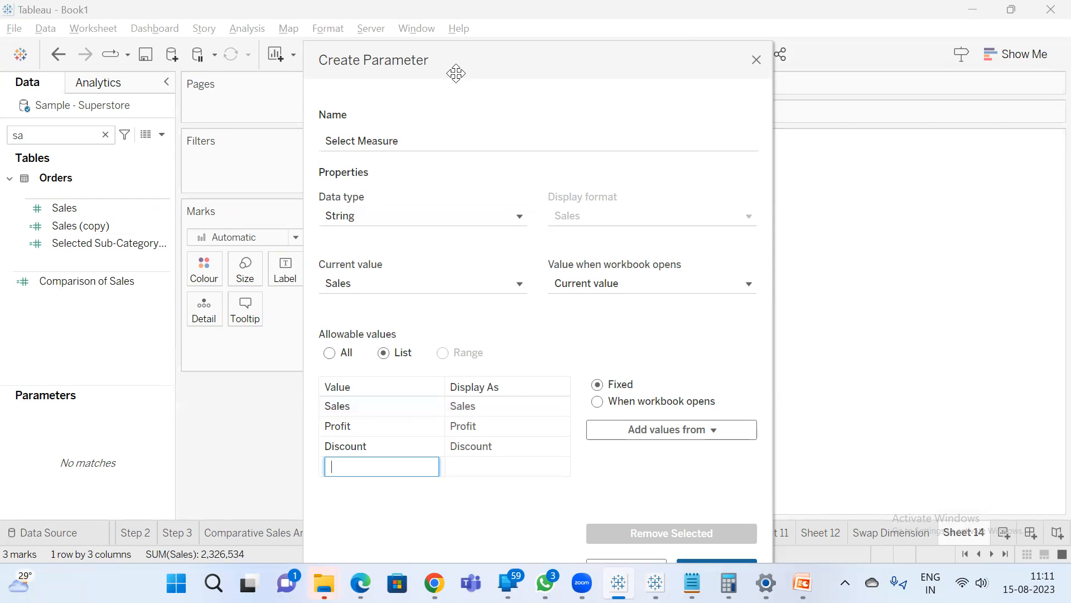
left_click_drag(459, 76, 337, 37)
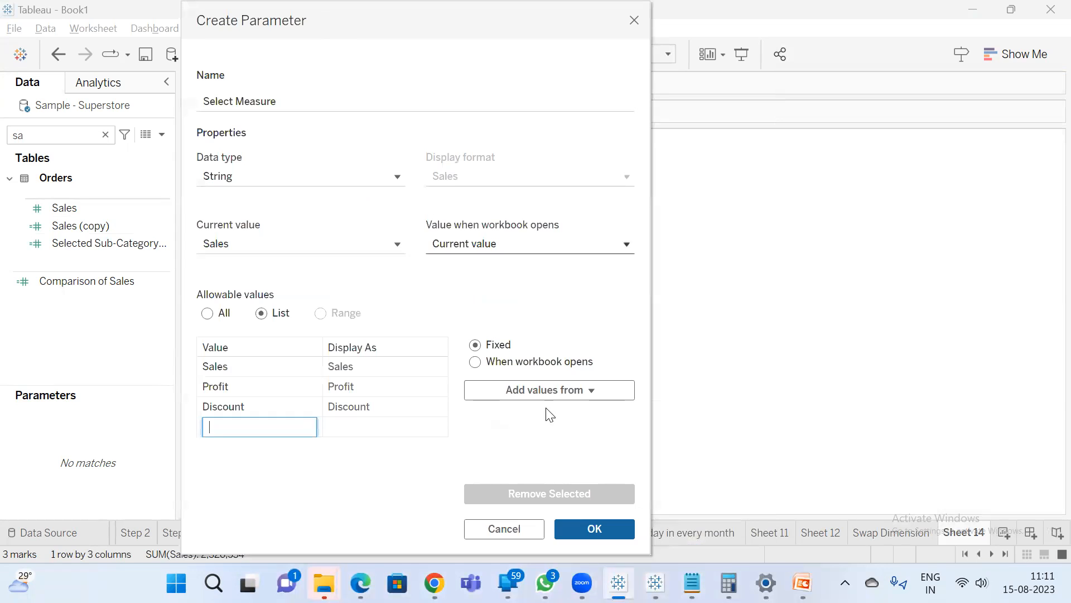
left_click(594, 528)
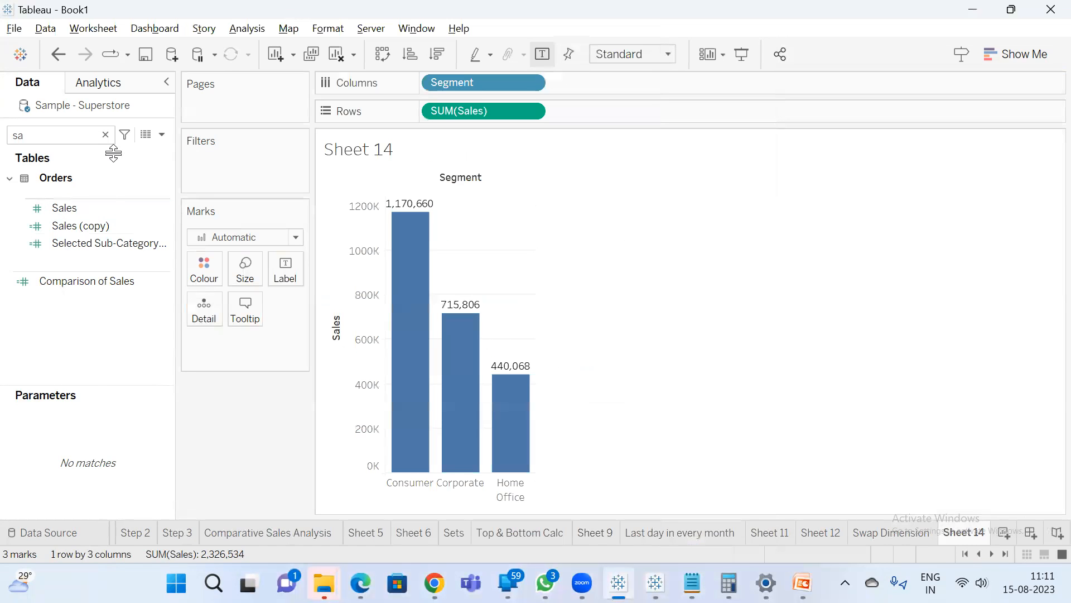
Clear the field search and show the Select Measure parameter control on the sheet.
left_click(105, 135)
left_click(107, 351)
left_click(78, 384)
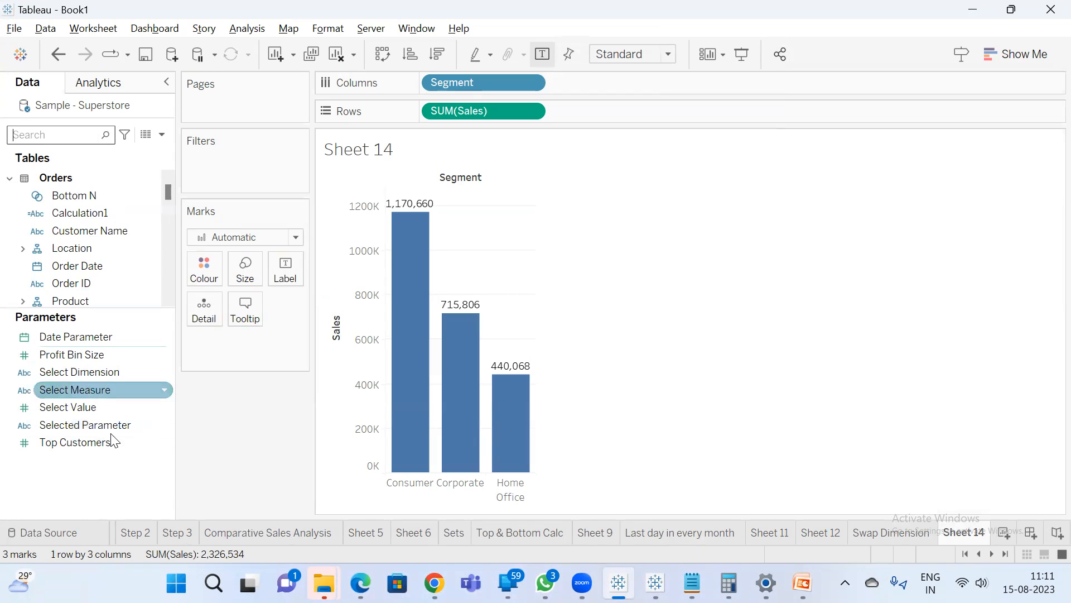
right_click(91, 385)
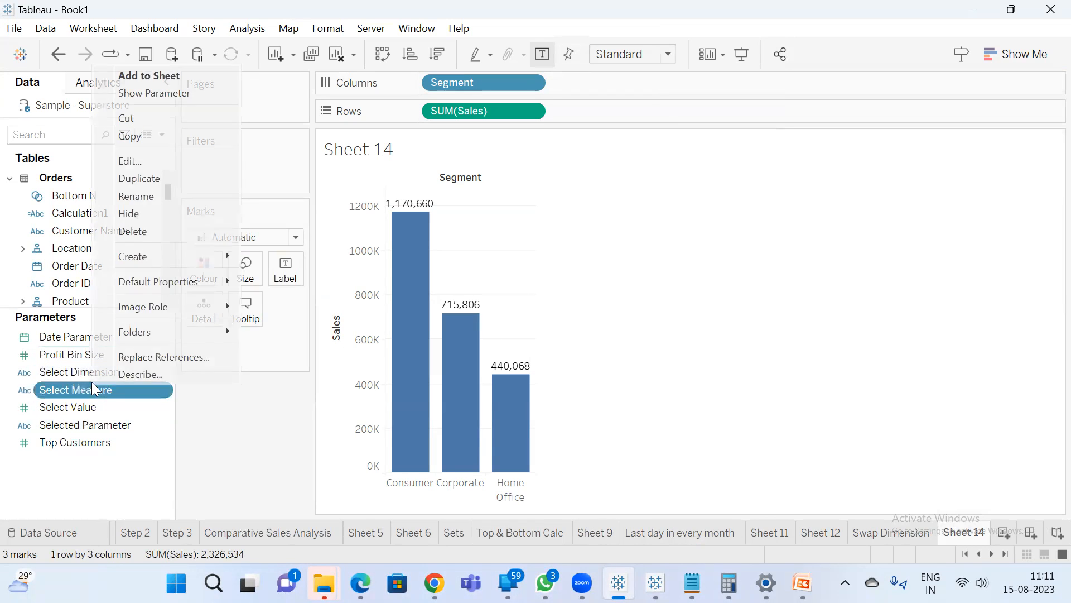
left_click(157, 94)
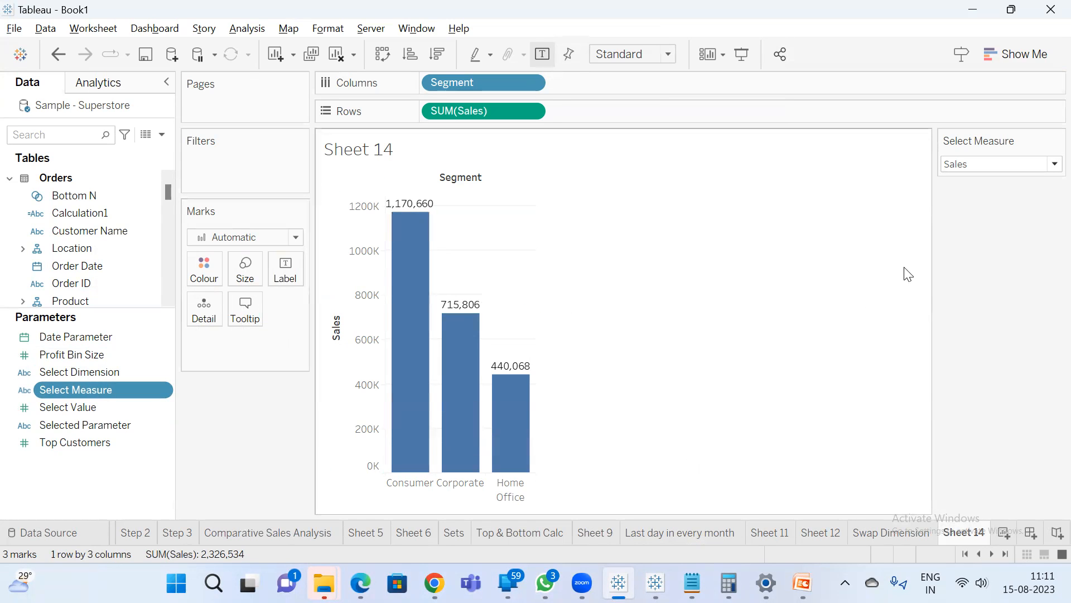
Try the Select Measure control with Profit and Discount, and set it back to Sales.
left_click(1027, 163)
left_click(991, 194)
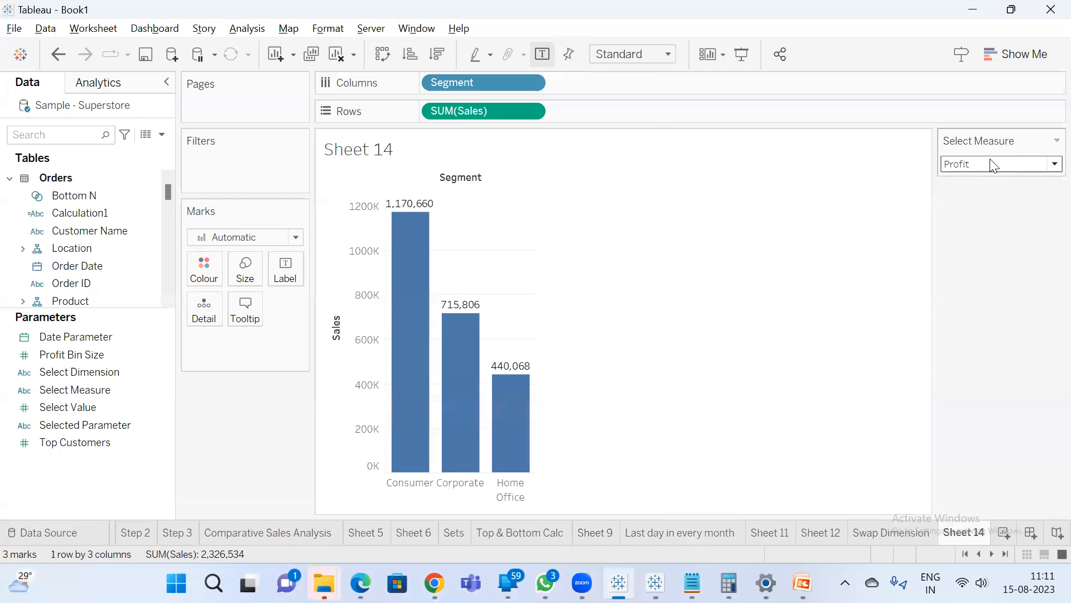
left_click(992, 163)
left_click(986, 209)
left_click(958, 166)
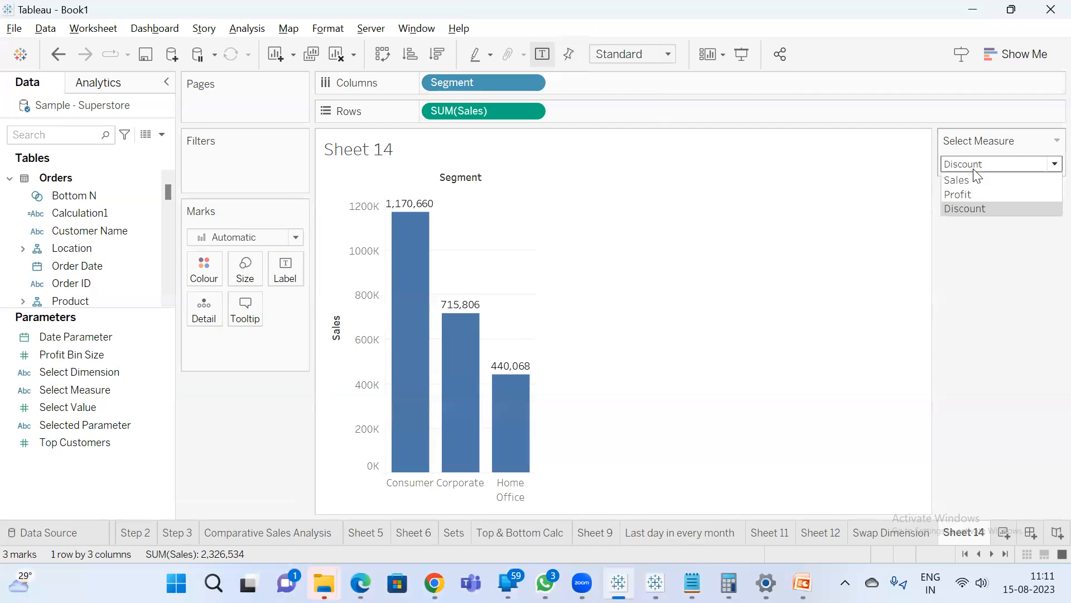
left_click(982, 179)
Start a new calculated field and name it Selected Measure.
left_click(162, 135)
left_click(105, 152)
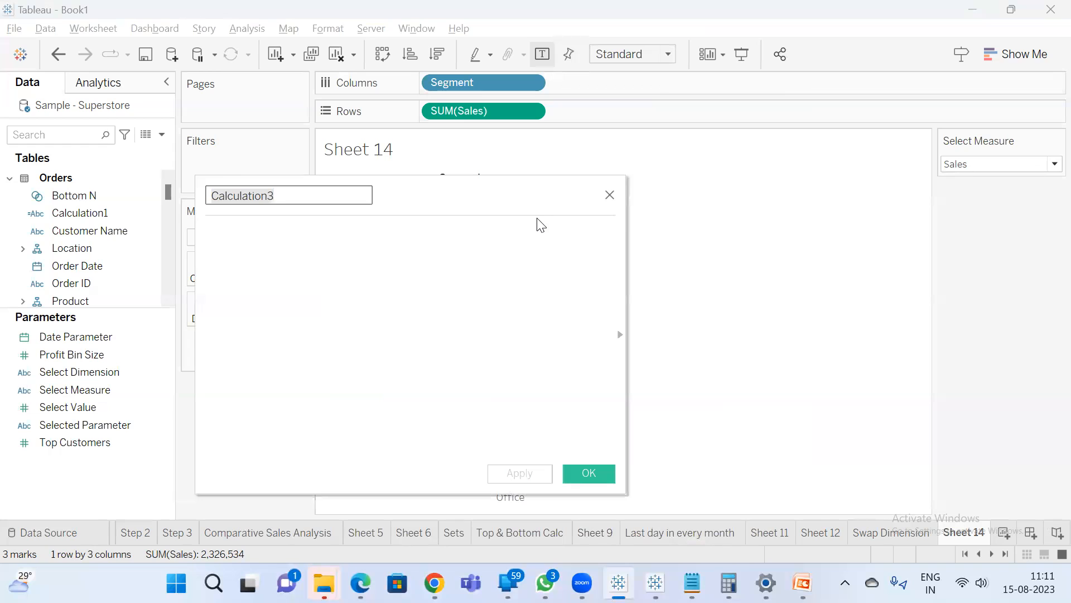
type("Selected Measure")
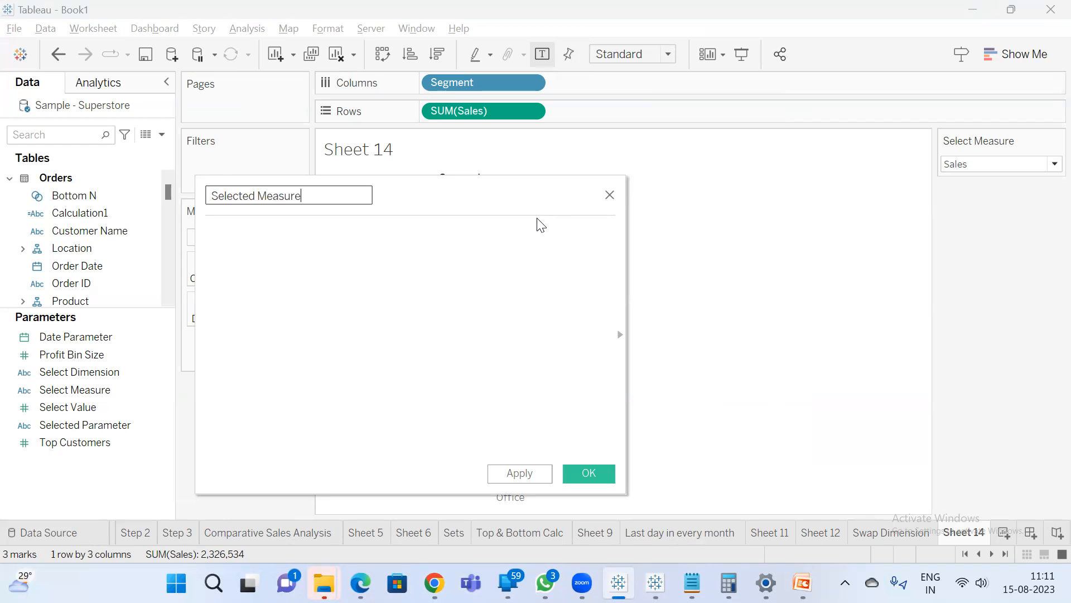
key("Tab")
Write the formula's first condition as if [Select Measure]='Sales' THEN [Sales].
type("i")
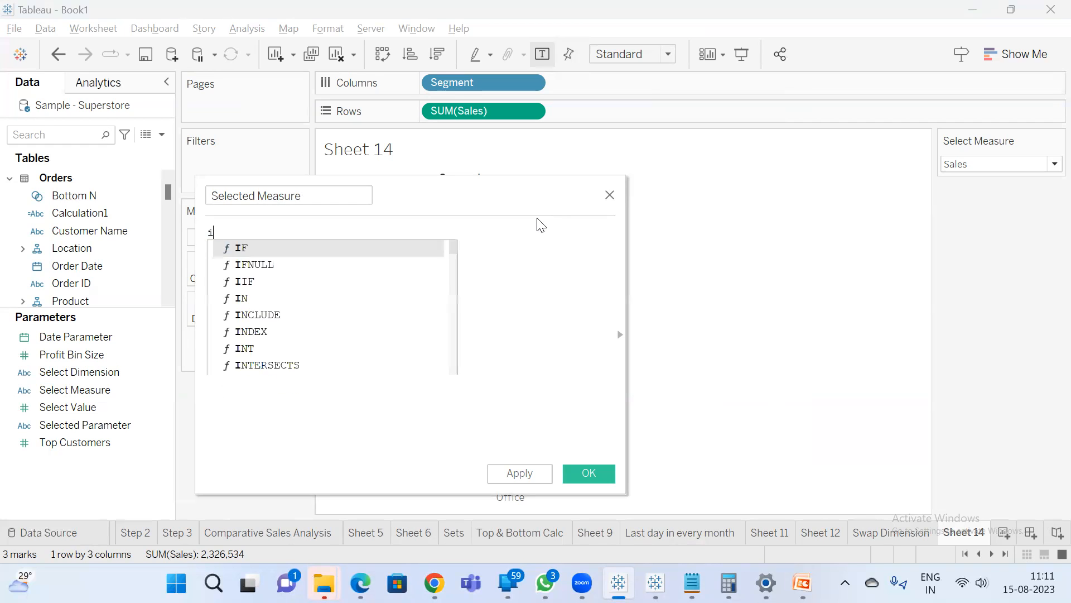
type("f selec")
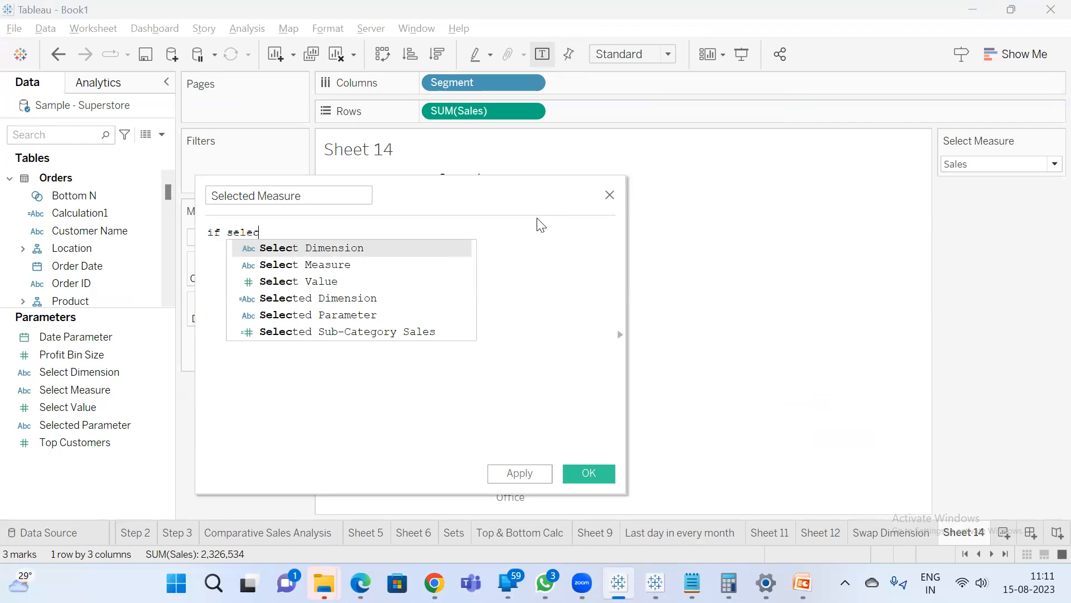
key("Down")
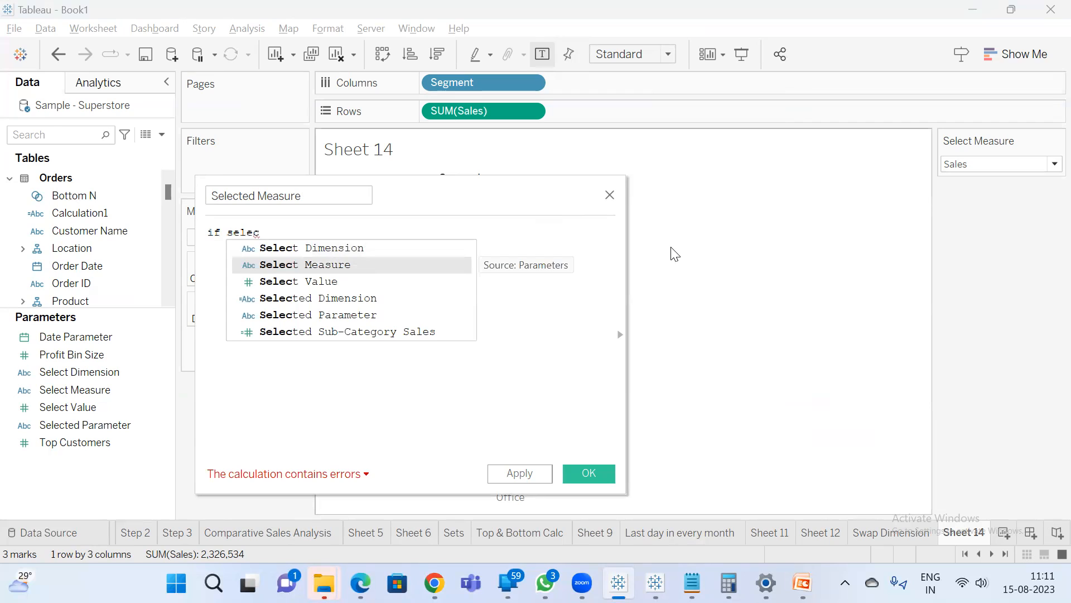
key("Return")
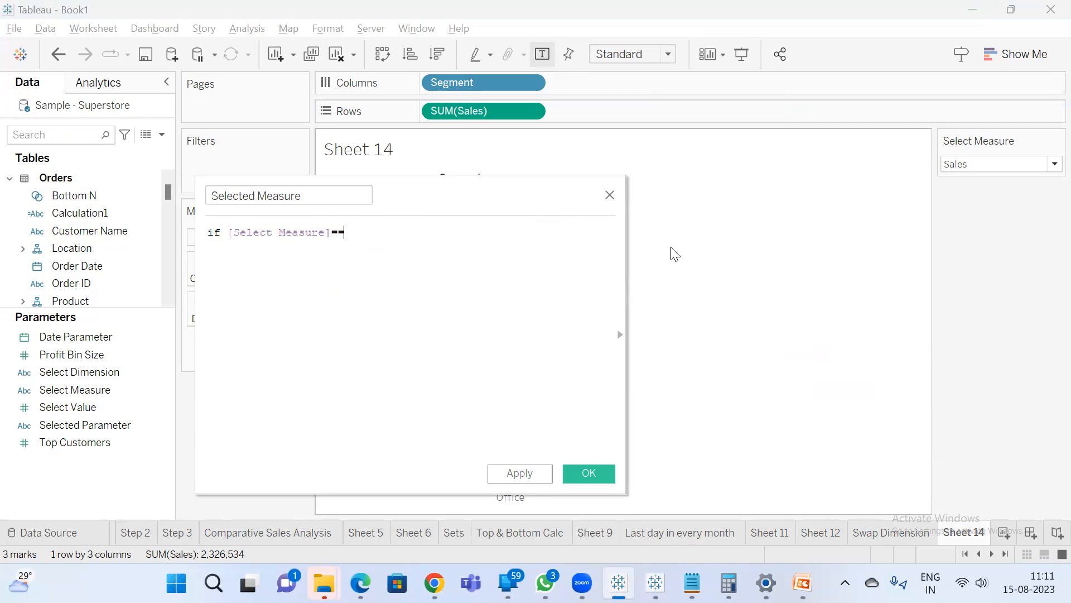
type("=''")
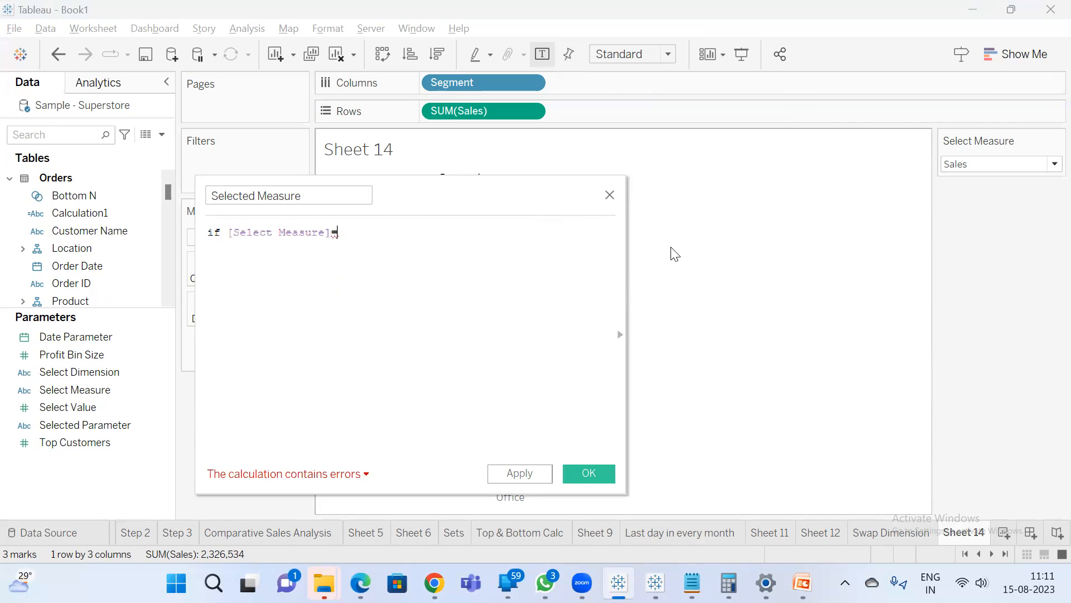
type("Sales'")
type(" THEN")
type(" [Sa")
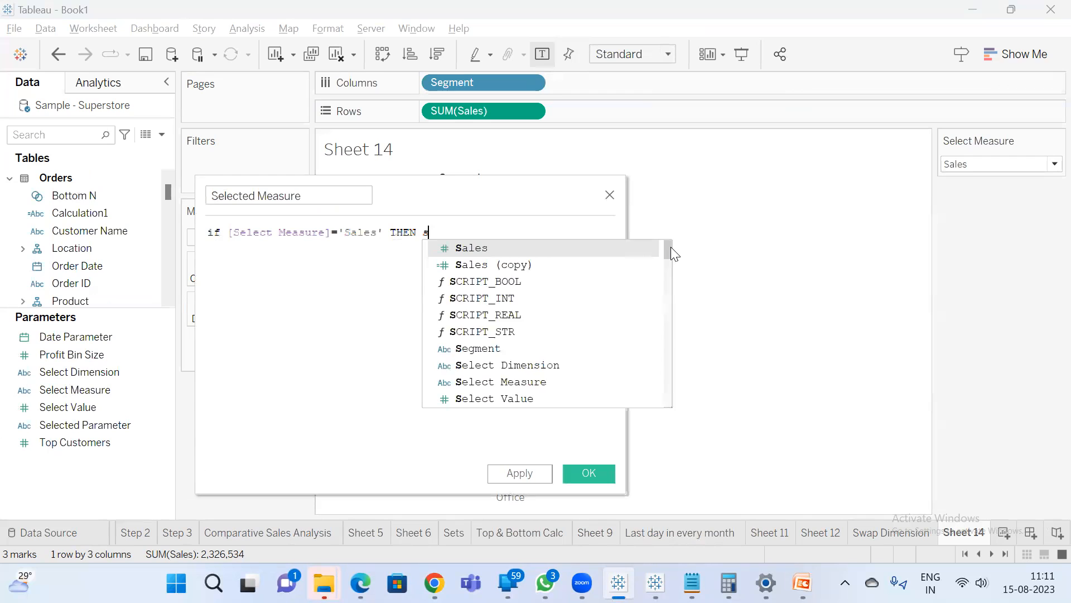
key("Return")
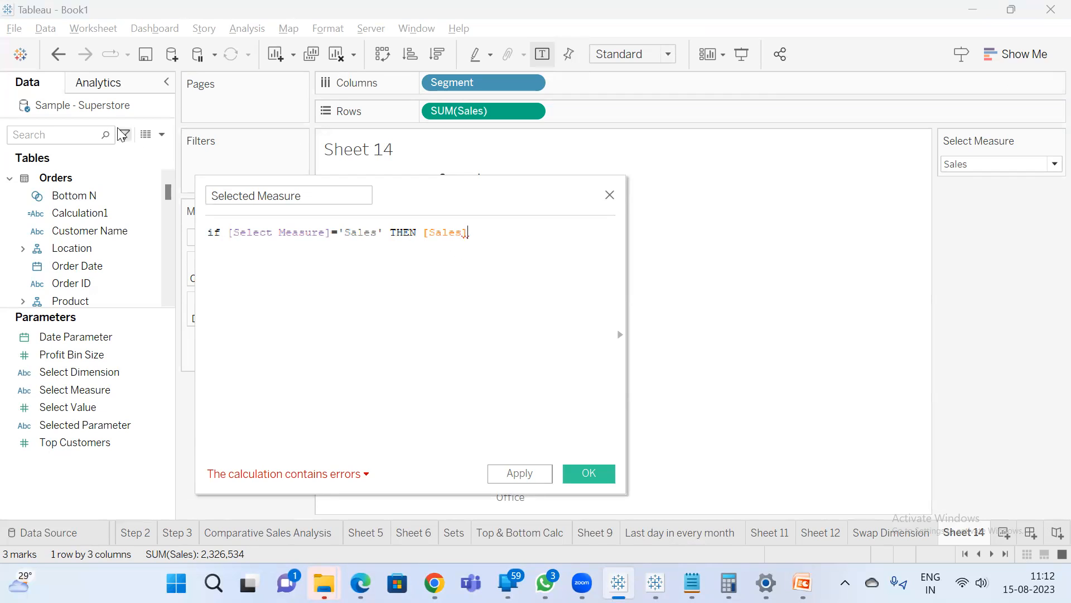
Add a second line to the formula: ELSEIF [Select Measure]='Profit' THEN [Profit].
key("Return")
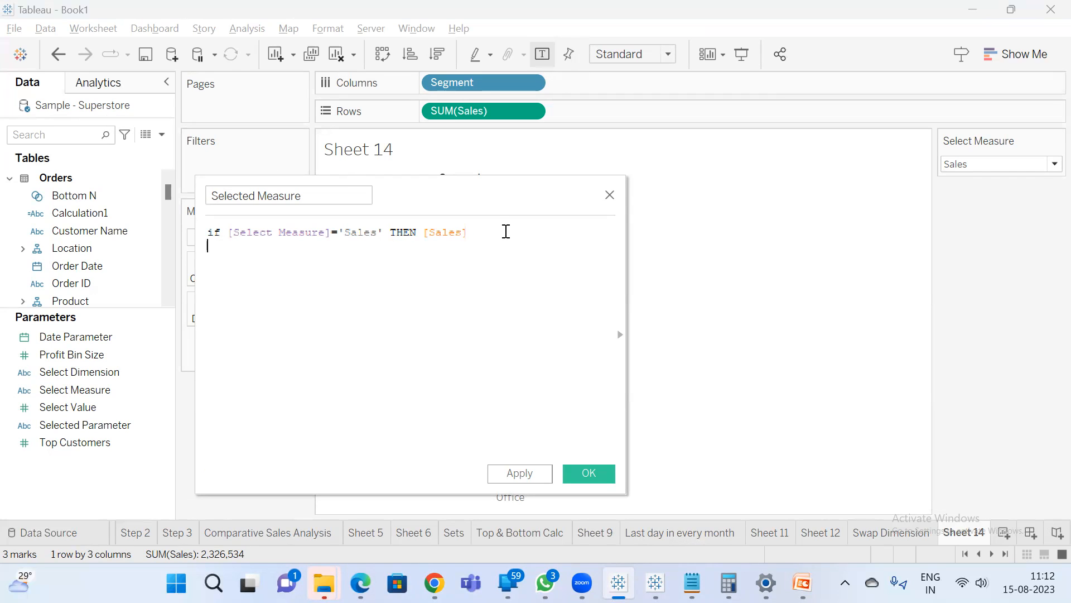
type("els")
key("Down")
key("Return")
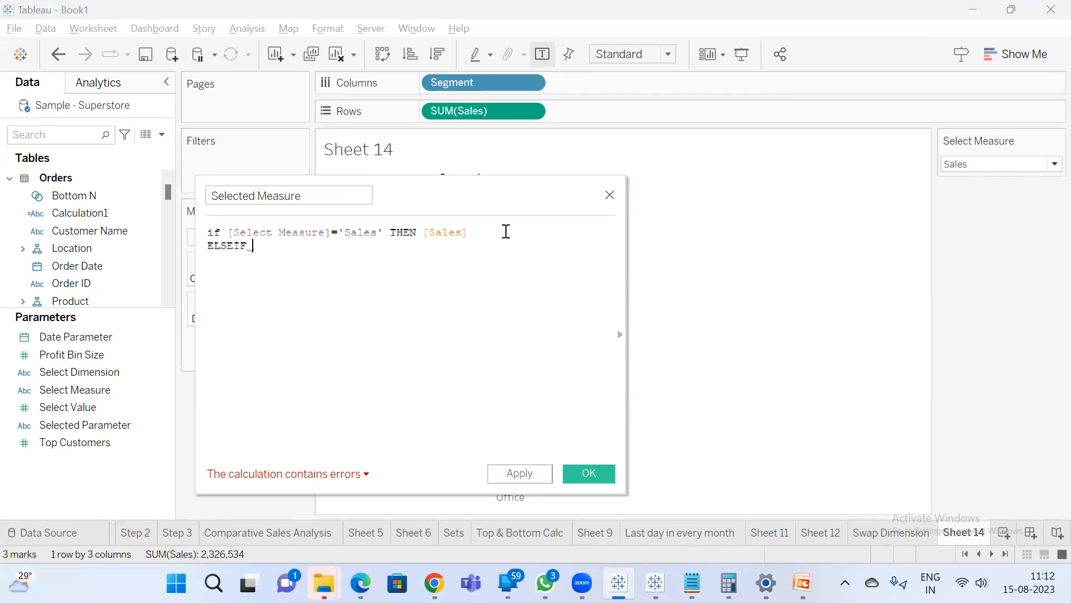
type("s")
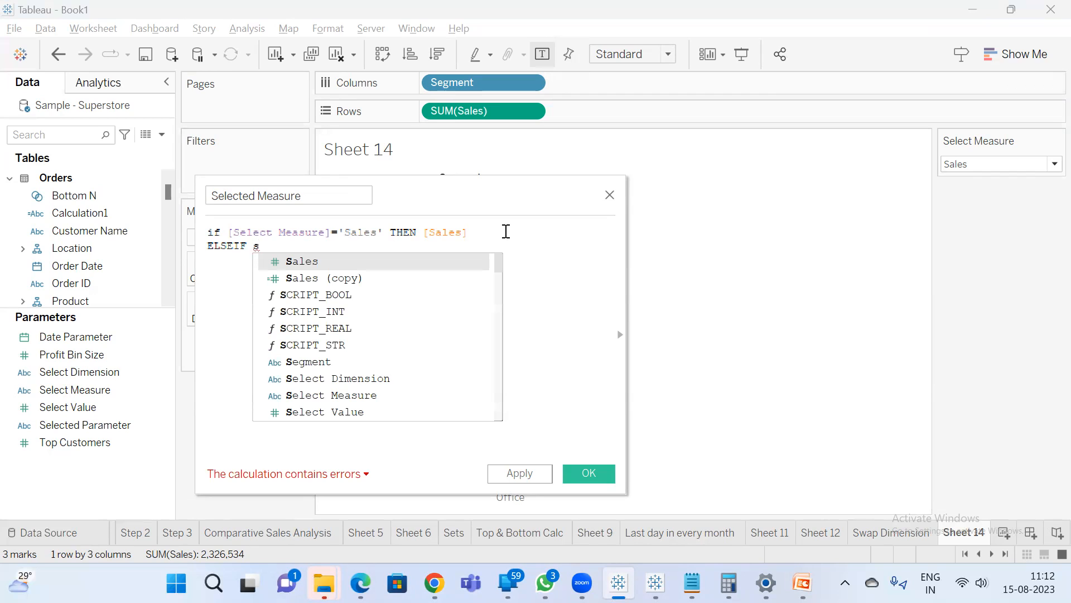
type("ele")
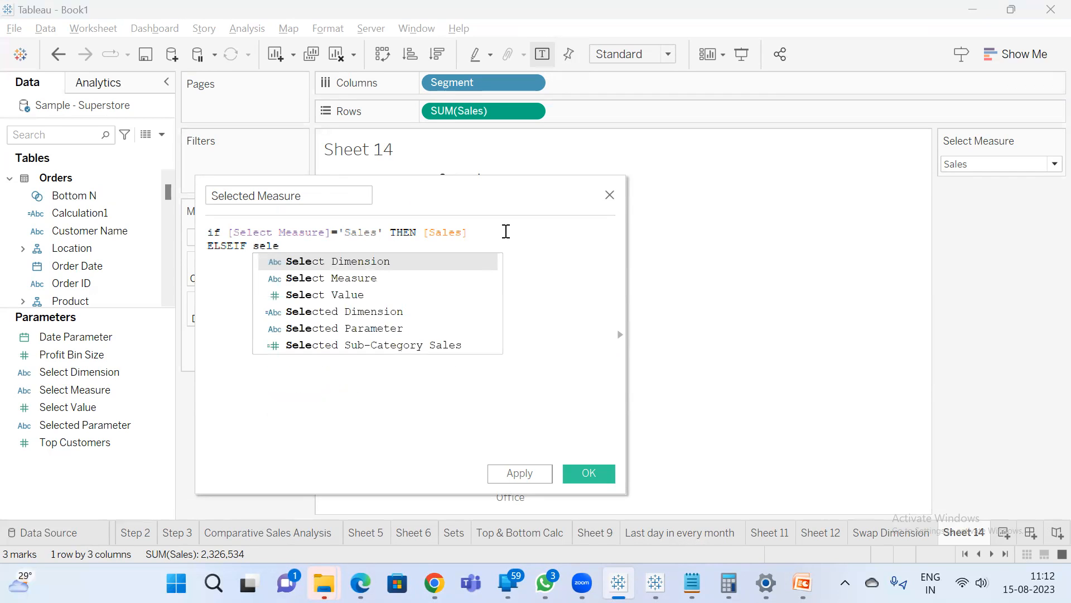
key("Down")
key("Return")
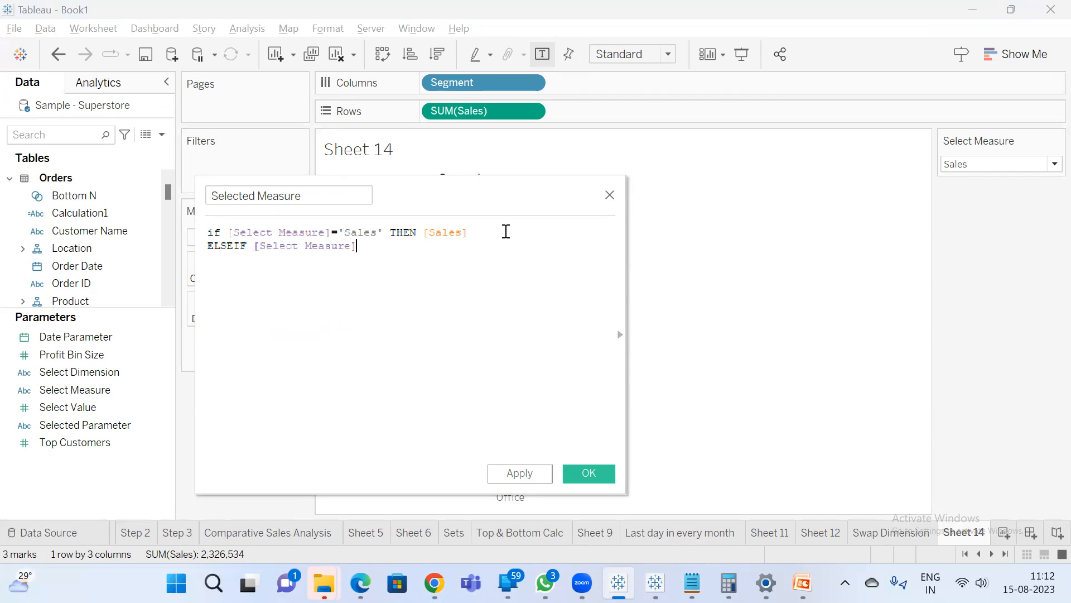
type("=")
key("Left")
type("Profit")
key("Right")
type("THEN ")
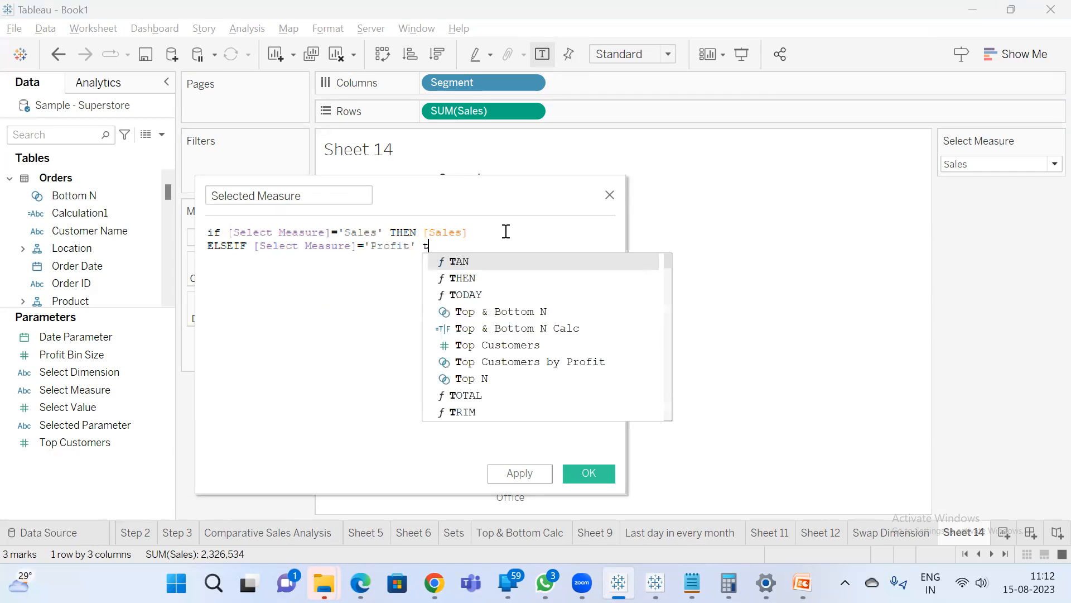
type("profi")
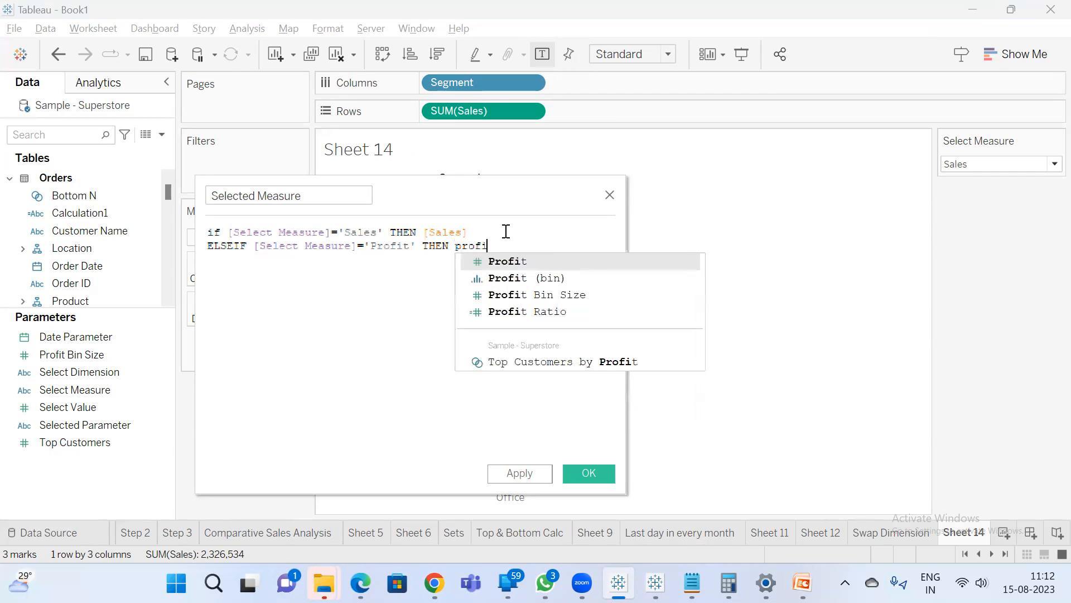
key("Return")
Add a third line to the formula: ELSEIF [Select Measure]='Discount' THEN [Discount].
type("els")
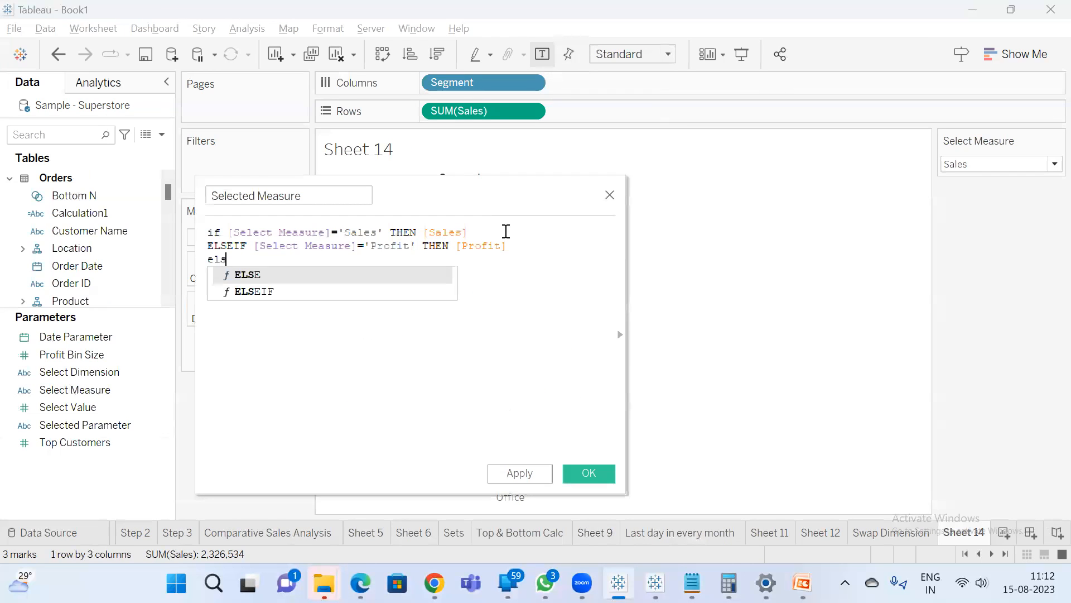
key("Down")
key("Return")
type("sele")
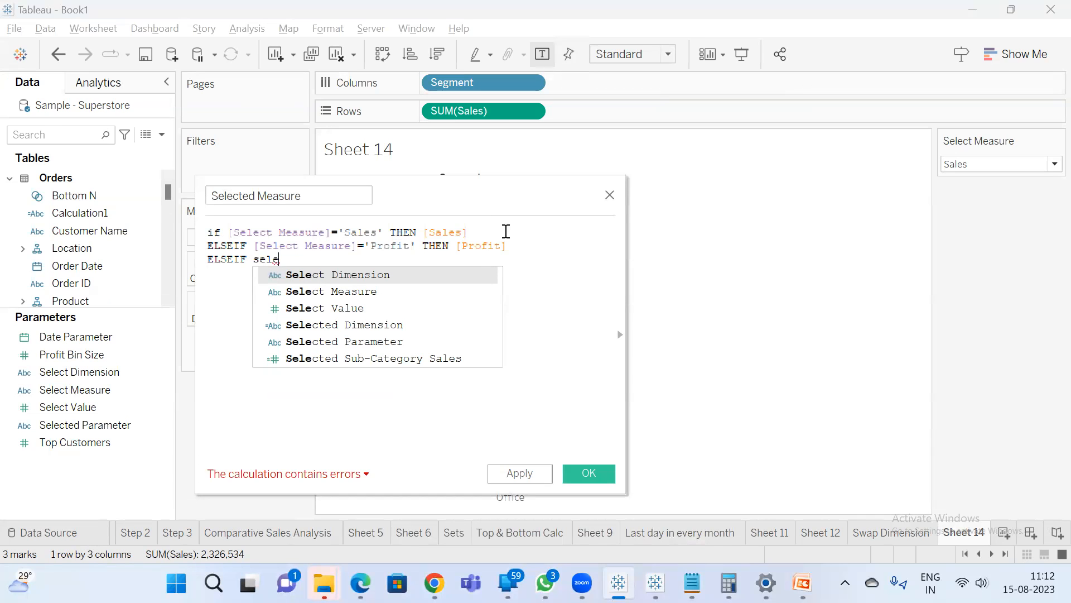
key("Down")
key("Return")
type("=")
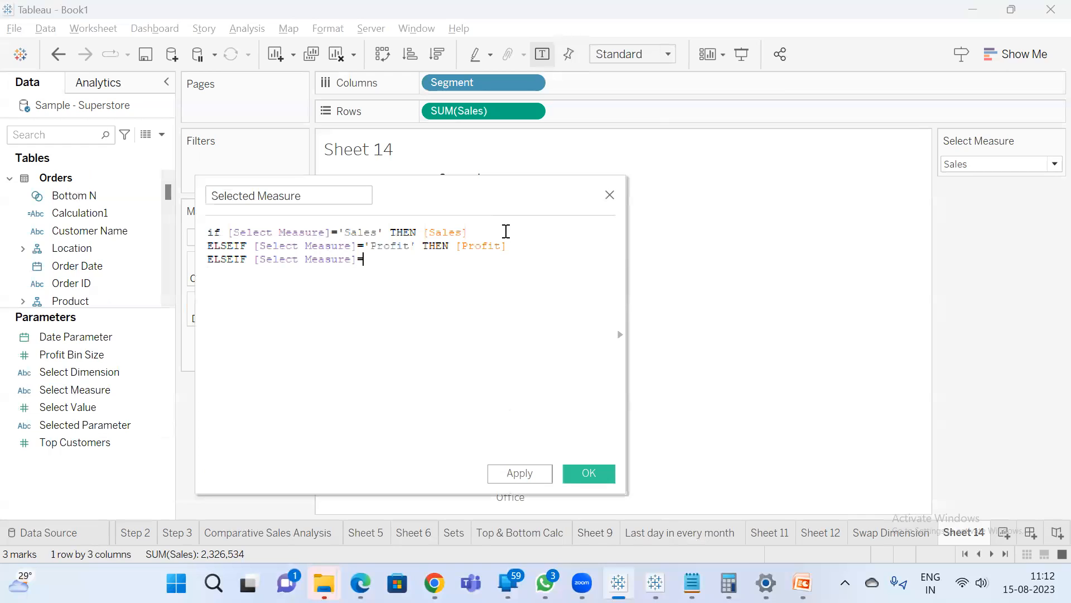
type("'Discount")
left_click(1004, 167)
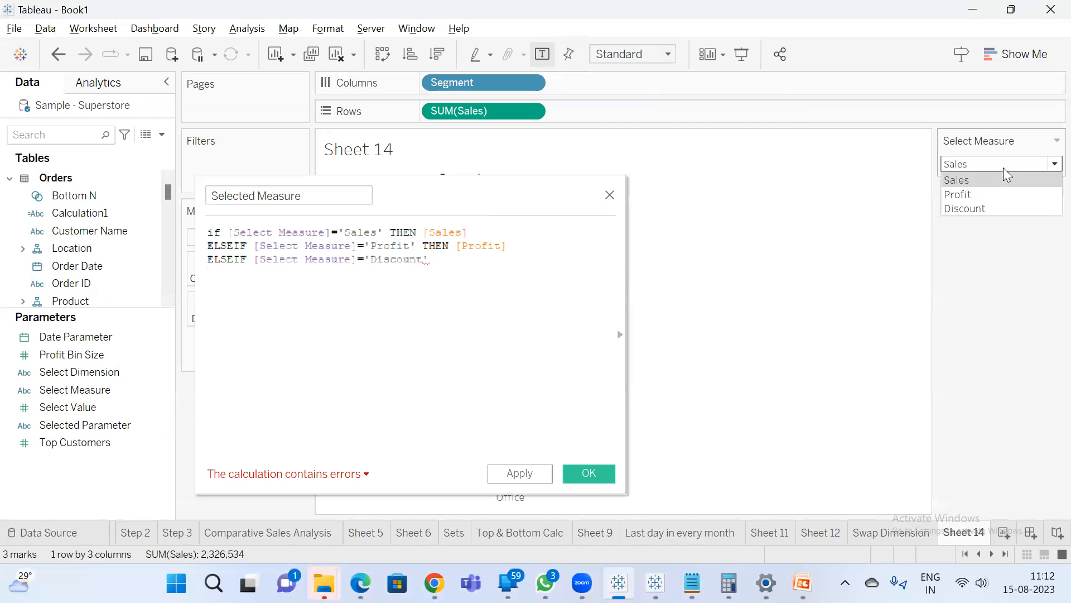
left_click(456, 261)
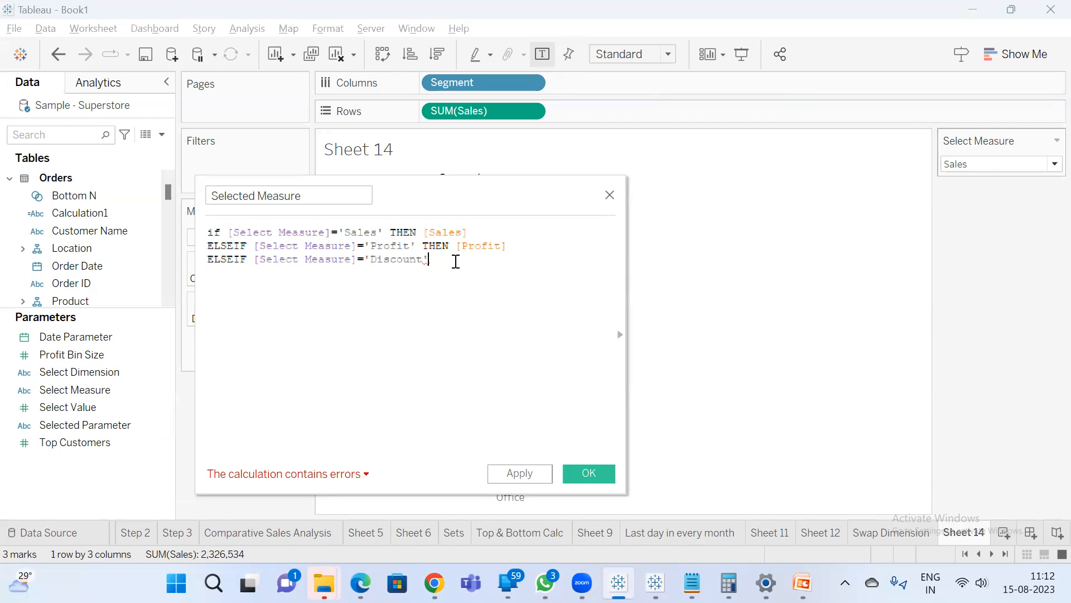
type("the")
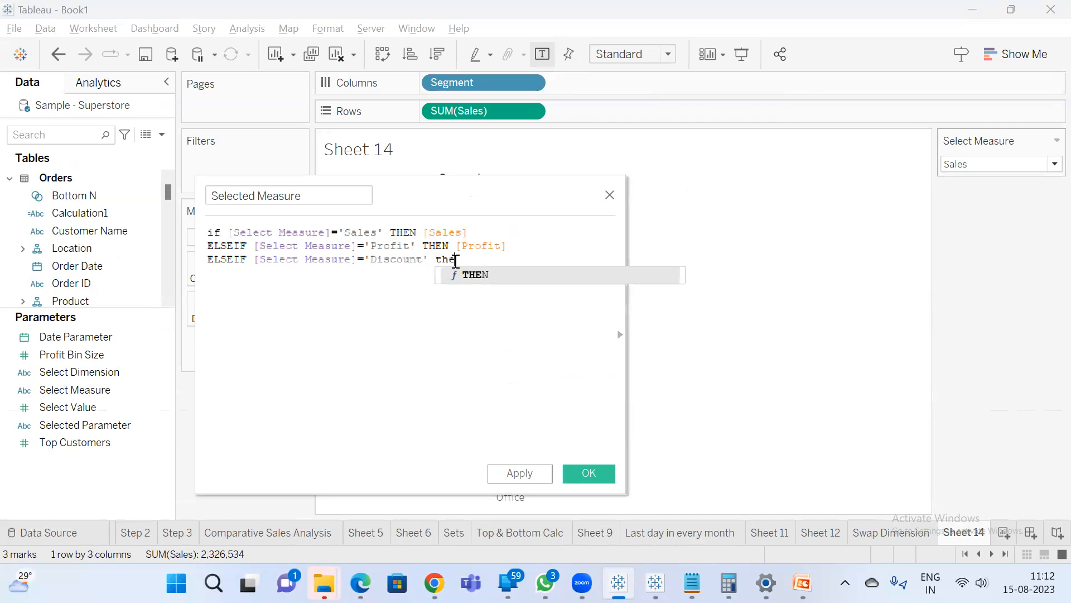
key("Return")
type("dis")
key("Return")
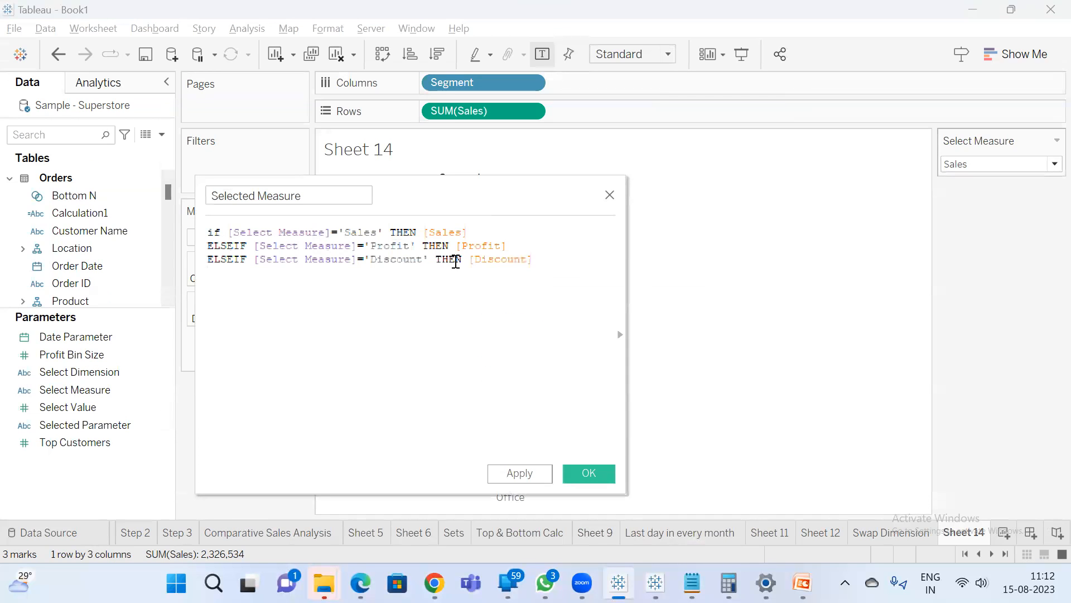
Close the Selected Measure formula with END, leaving a blank line before it.
key("Return")
key("Return")
type("en")
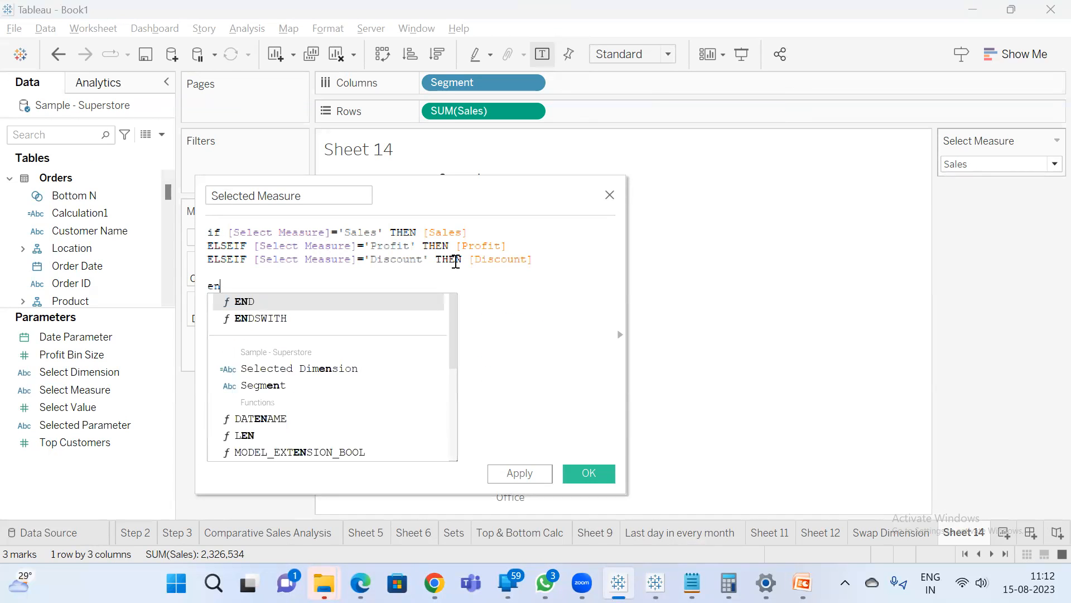
key("Return")
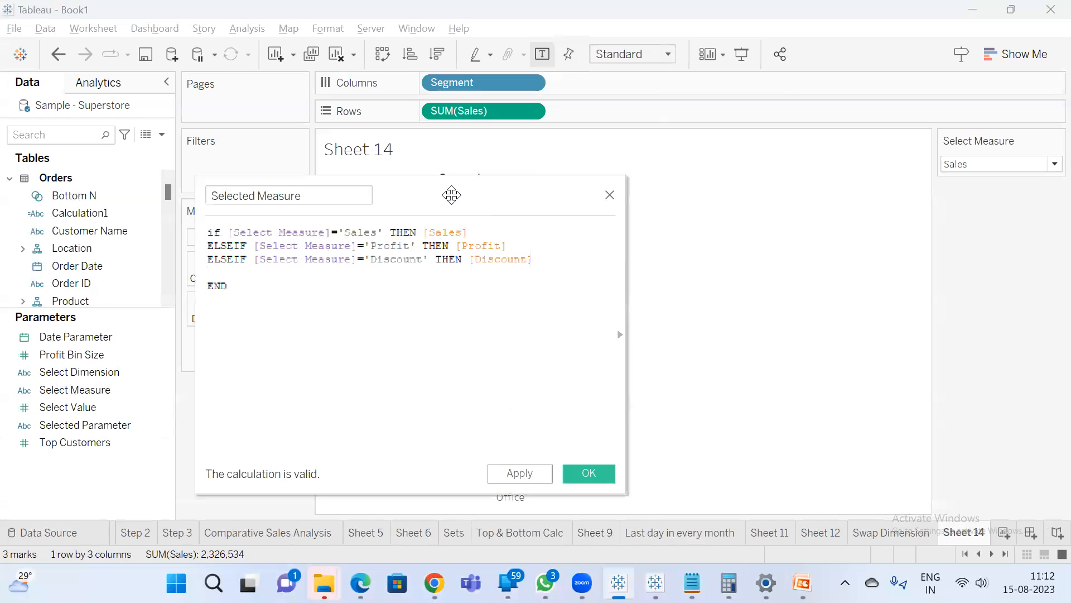
left_click_drag(452, 193, 618, 193)
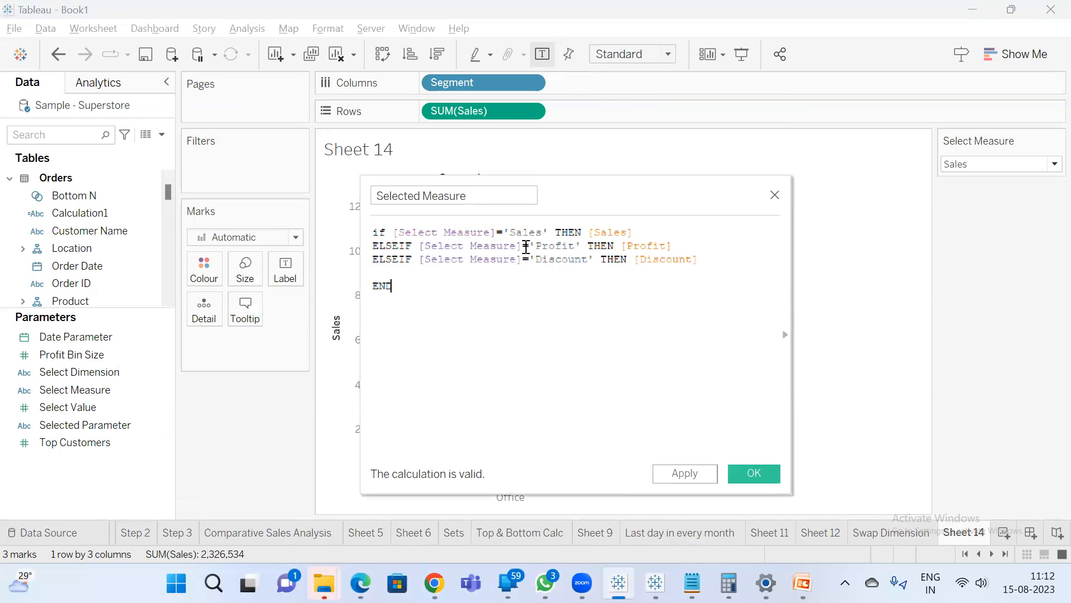
left_click(1019, 163)
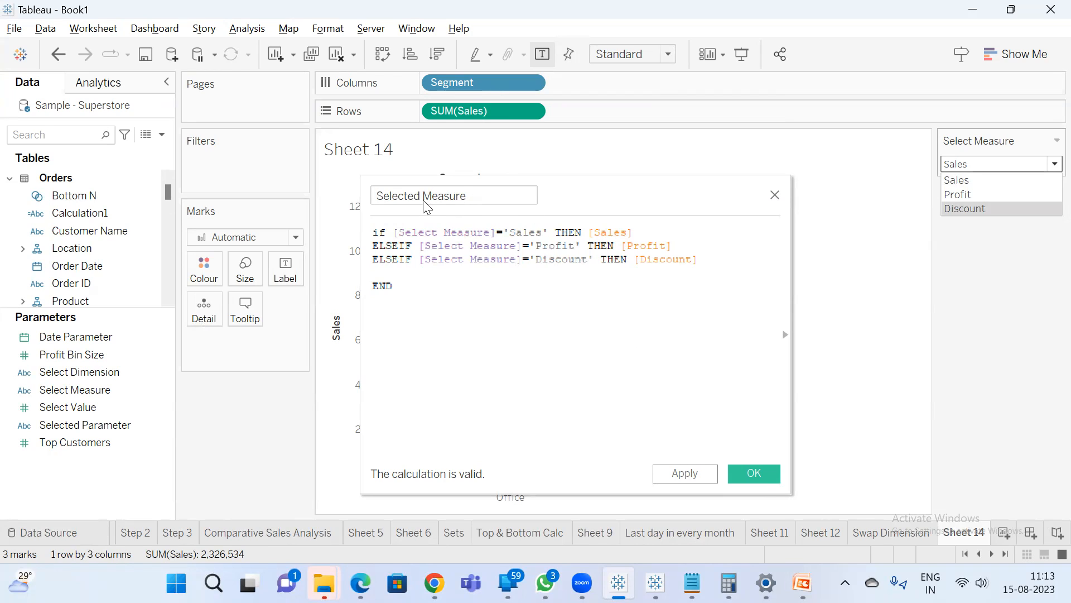
left_click_drag(565, 196, 828, 277)
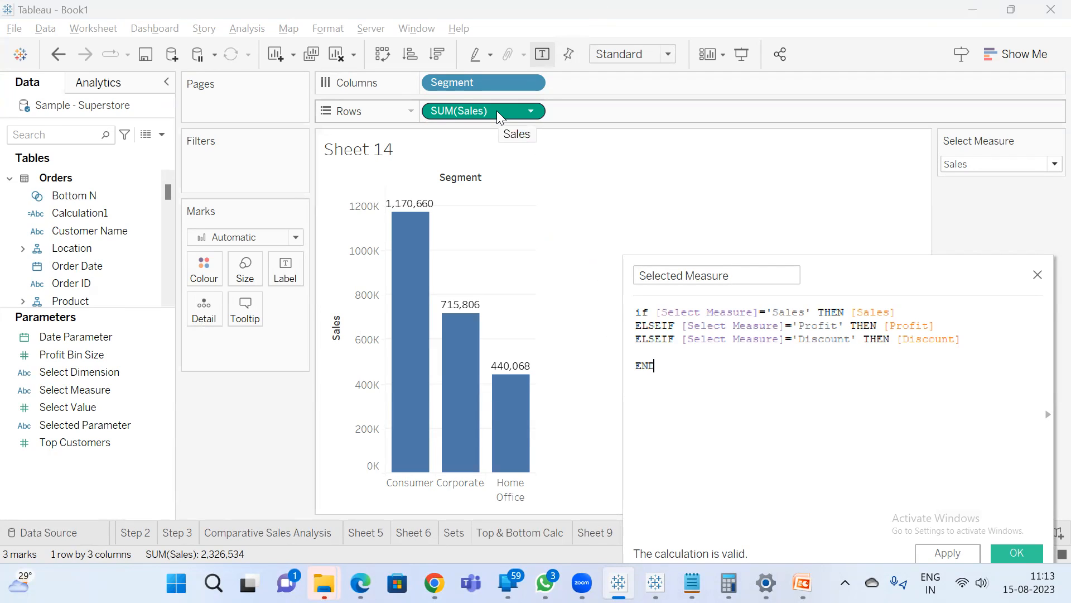
left_click_drag(751, 284, 469, 232)
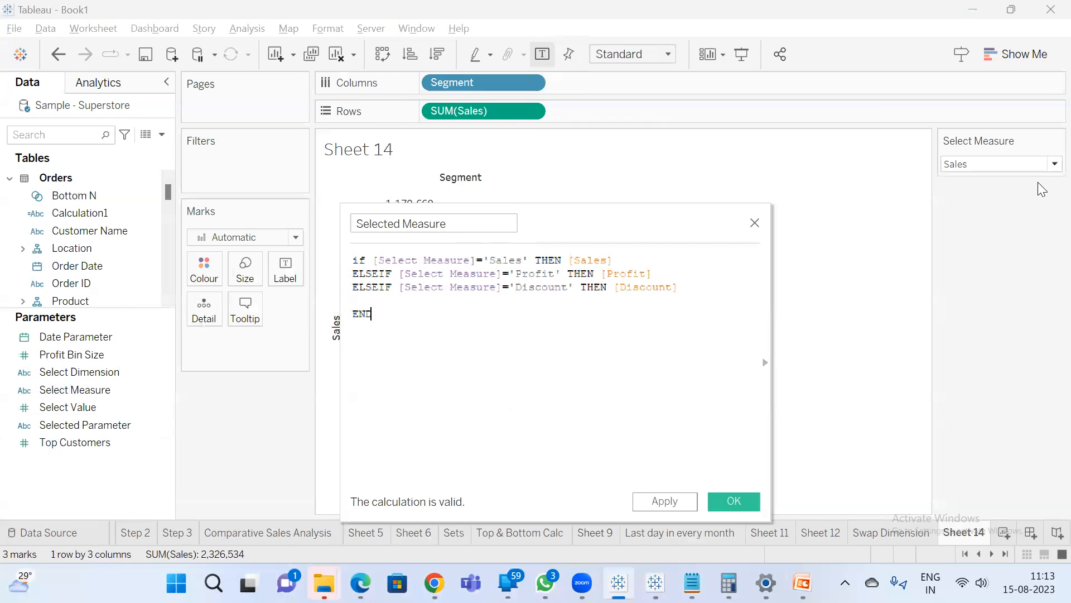
left_click(1010, 165)
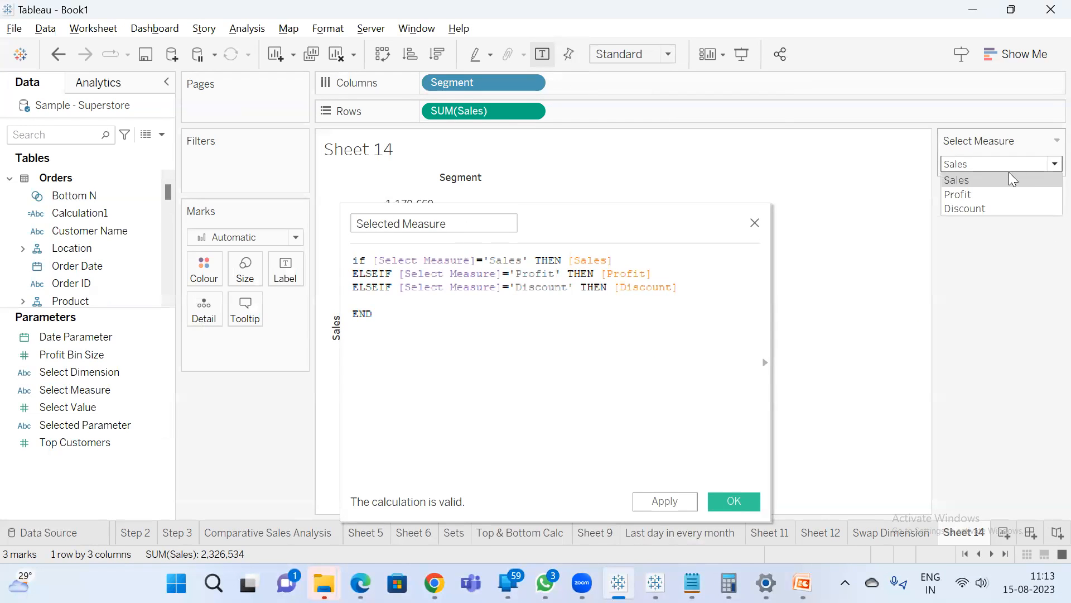
Save the calculated field and replace SUM(Sales) on Rows with Selected Measure.
left_click(731, 500)
left_click_drag(93, 283, 475, 110)
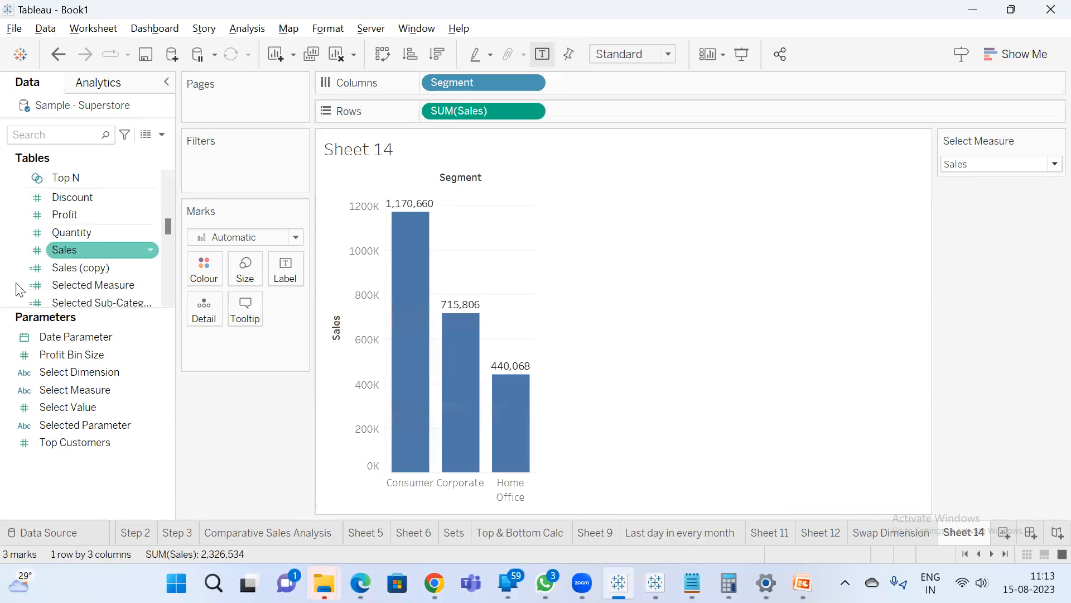
left_click_drag(58, 289, 459, 115)
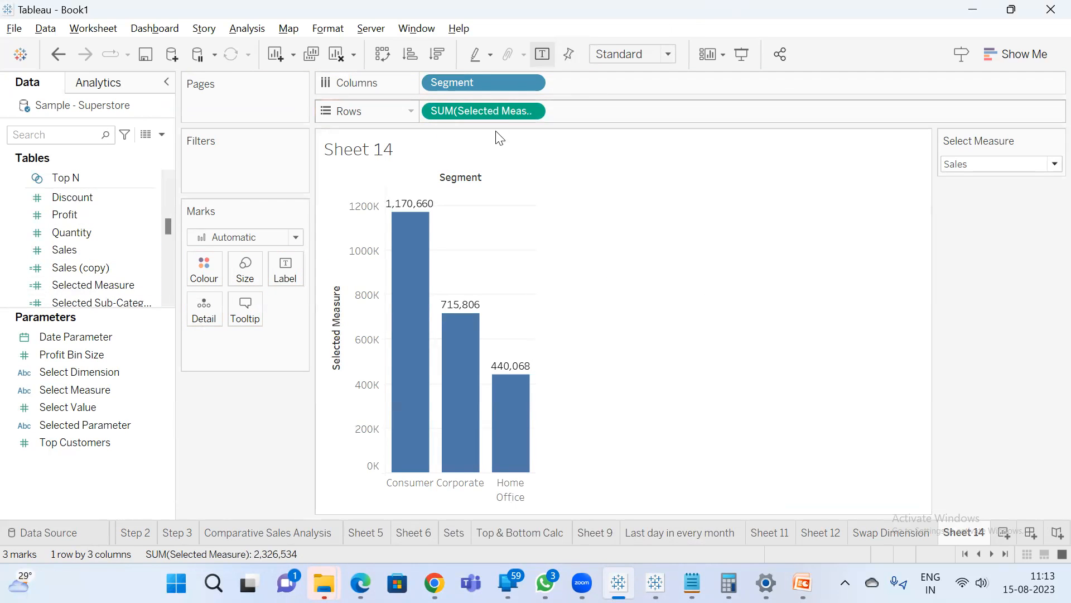
Test the Select Measure parameter by switching it to Profit and then Discount.
left_click(979, 170)
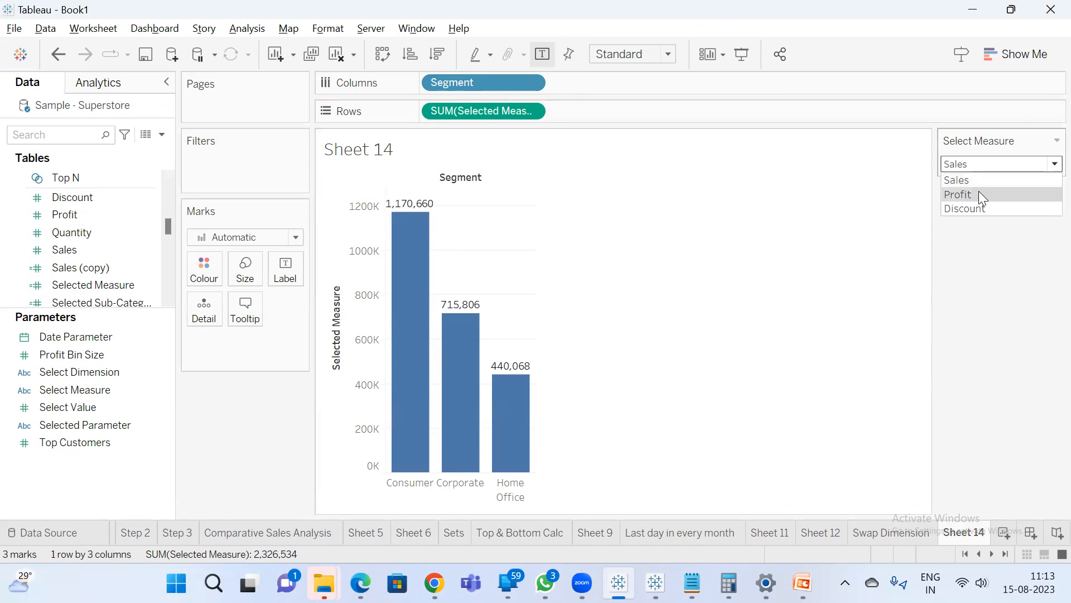
left_click(979, 191)
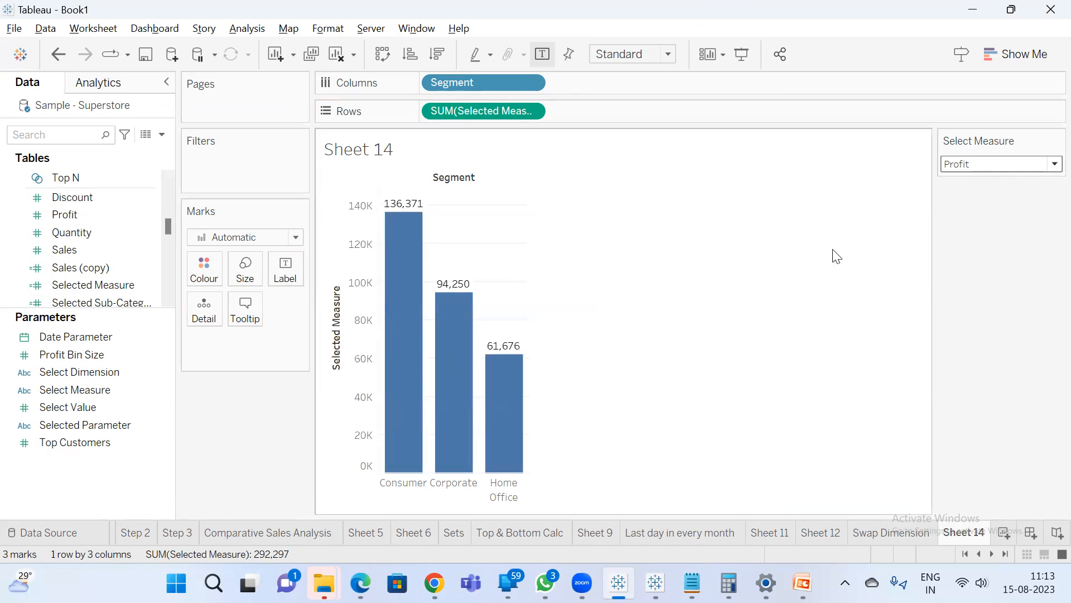
left_click(990, 163)
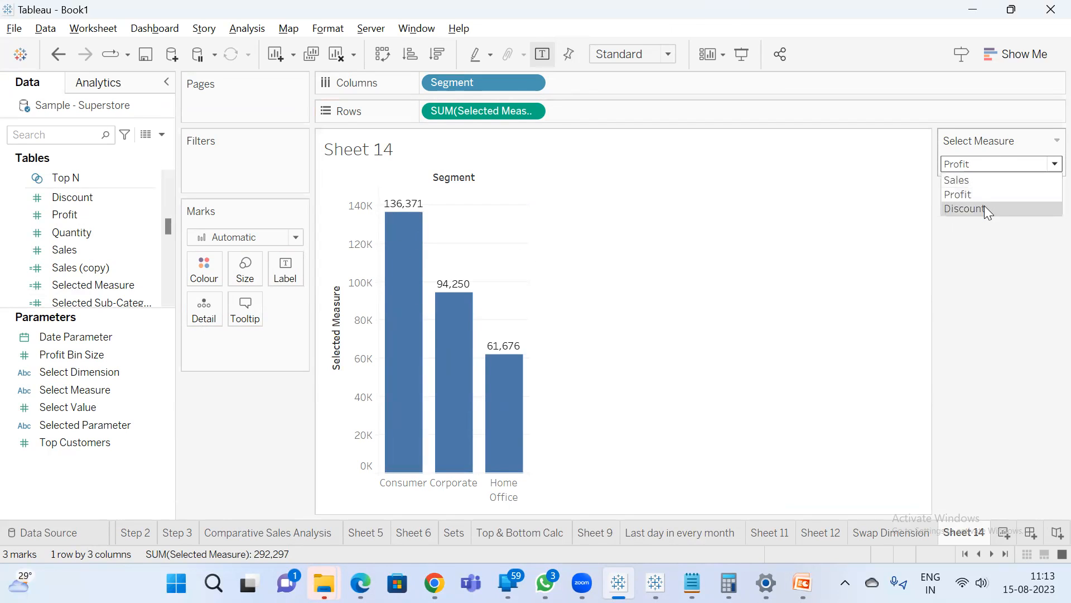
left_click(984, 206)
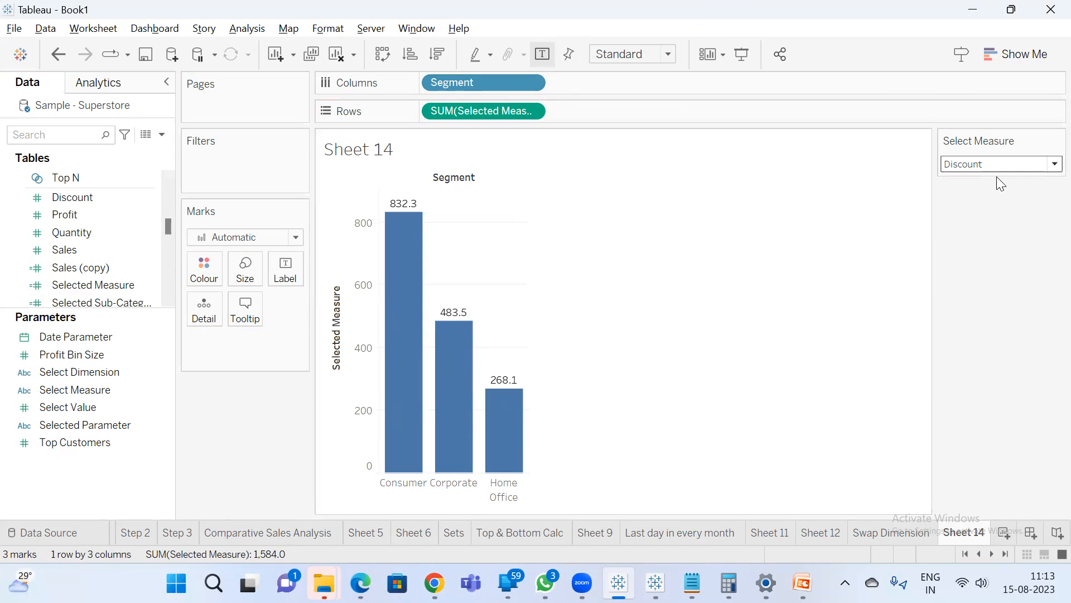
Replace the sheet name in the chart title with the Select Measure parameter.
double_click(360, 155)
key("ctrl+a")
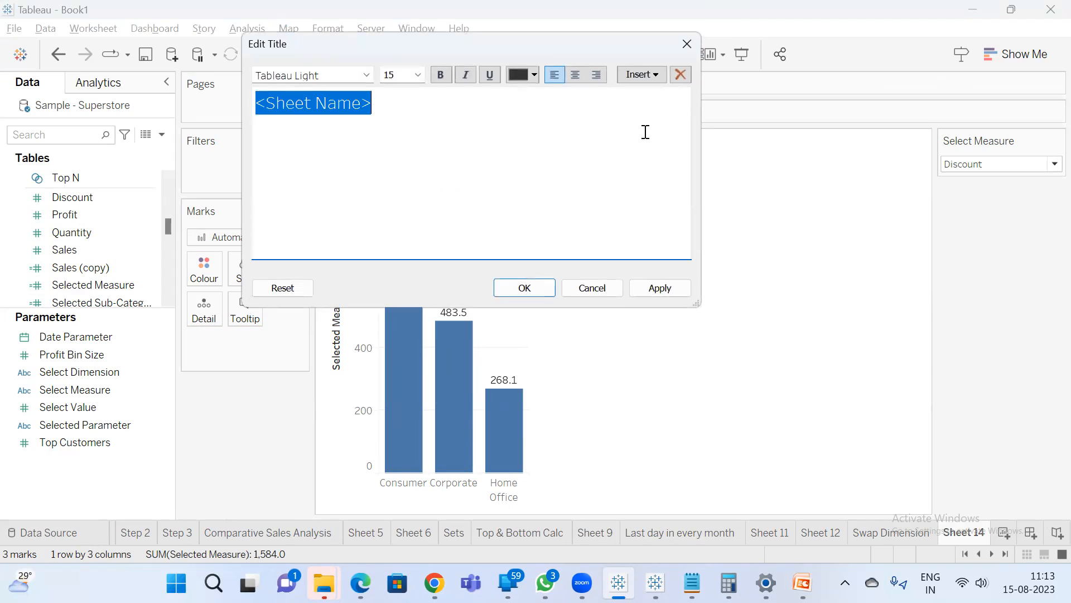
left_click(642, 74)
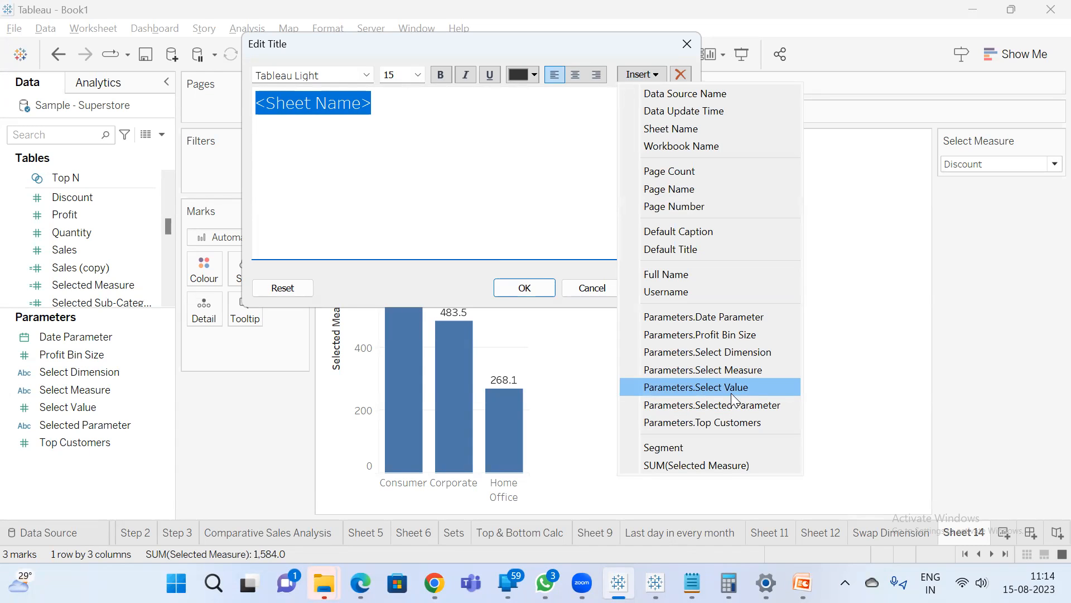
left_click(720, 370)
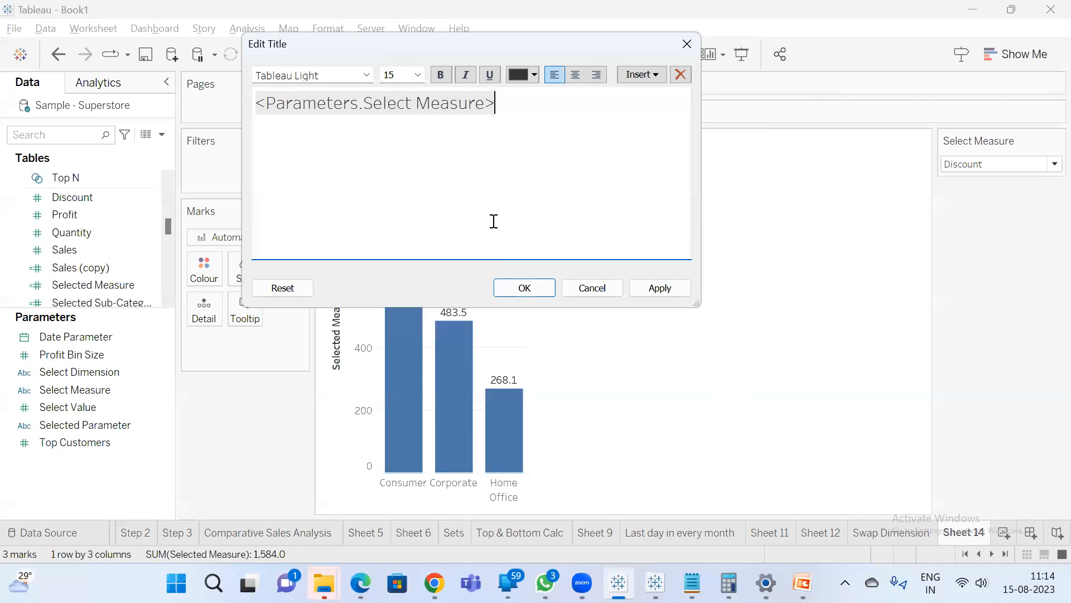
left_click(531, 295)
Check the dynamic title by switching Select Measure to Sales, Profit and back to Discount.
left_click(981, 166)
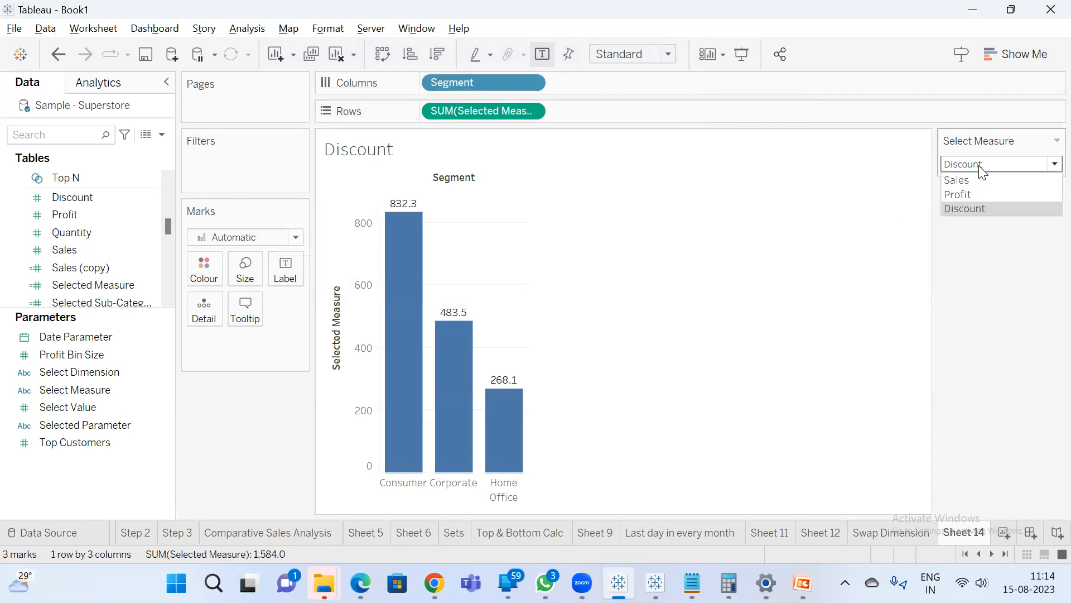
left_click(979, 179)
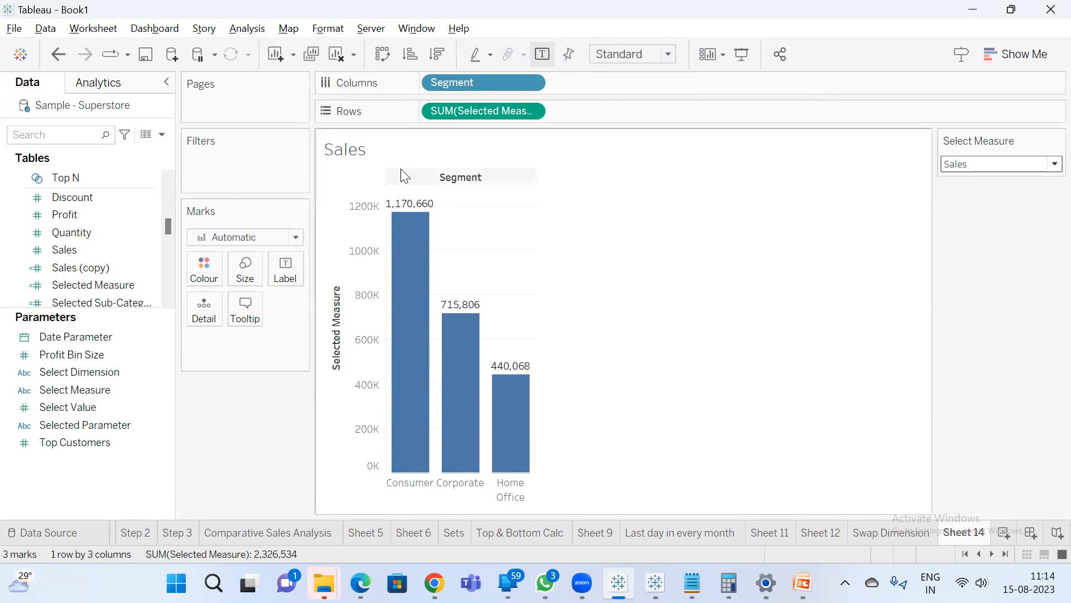
left_click(1006, 167)
left_click(990, 194)
left_click(995, 161)
left_click(986, 210)
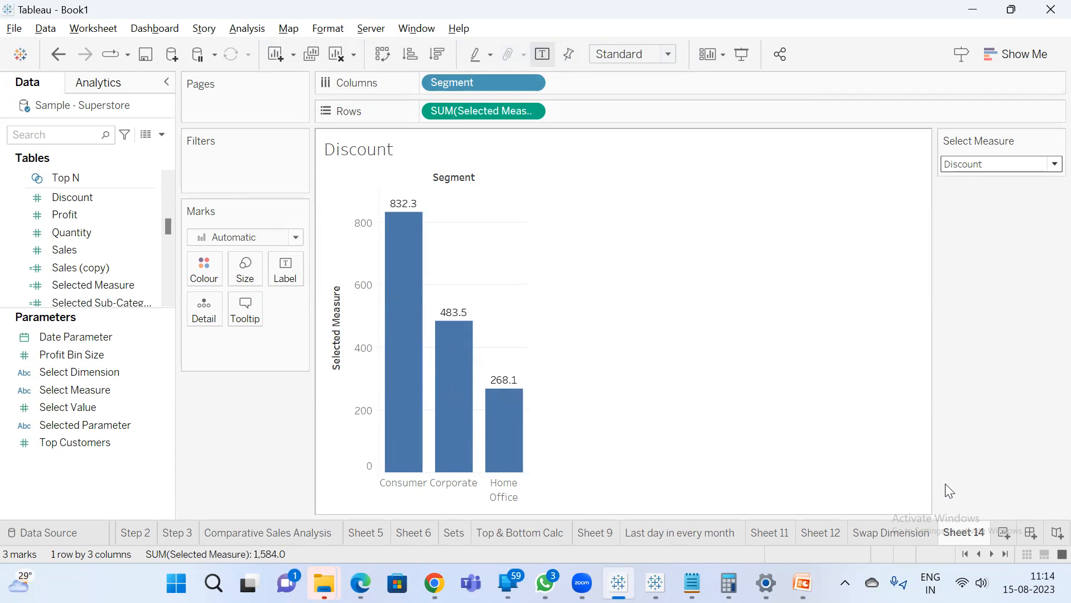
Rename Sheet 14 as Swap Measure.
double_click(982, 534)
type("Swap Measure")
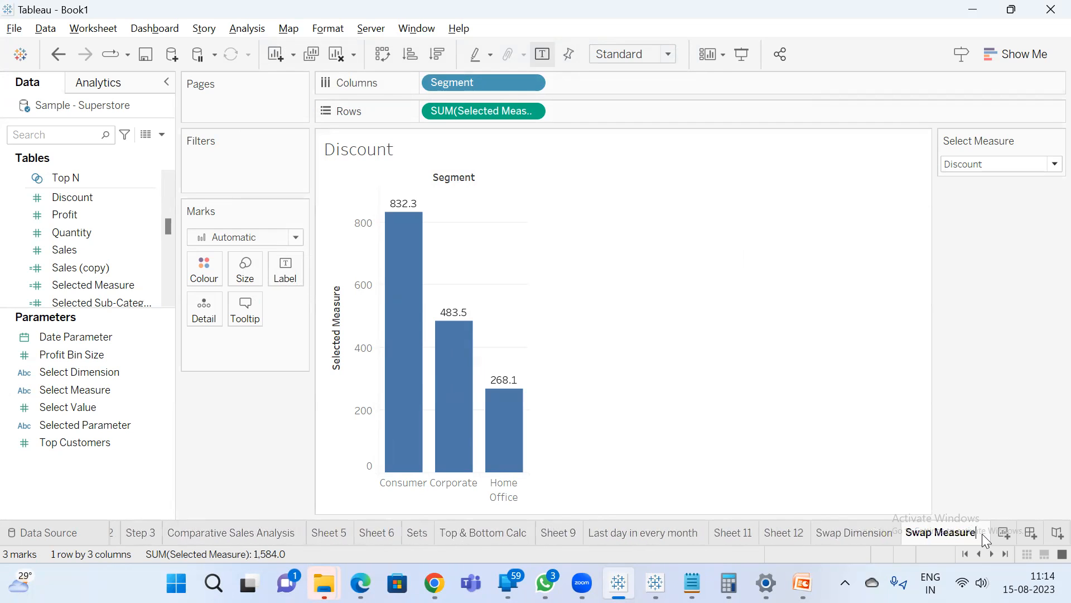
key("Return")
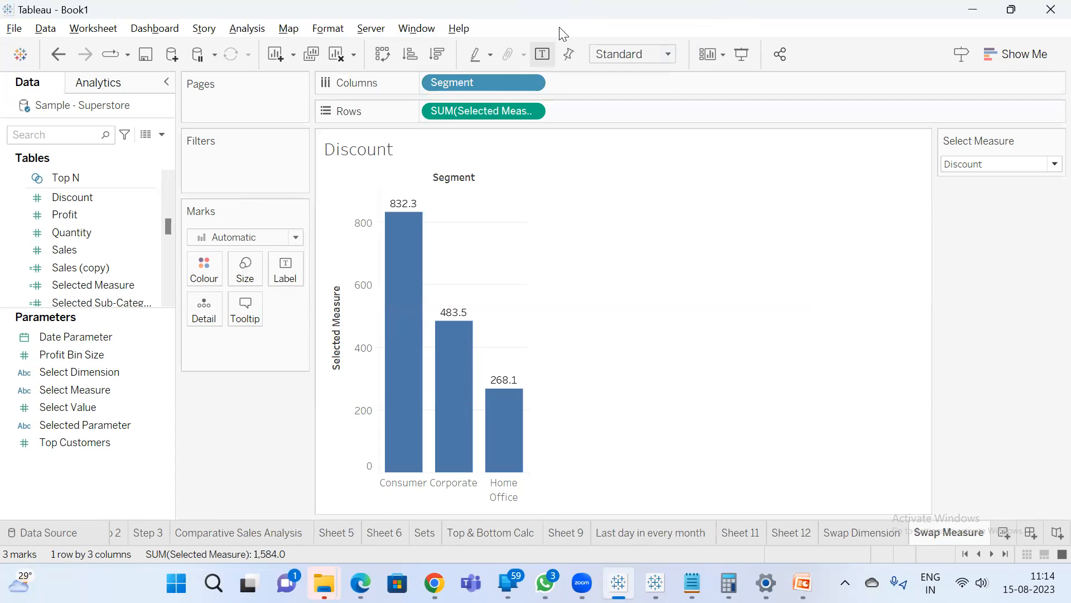
Look at the Swap Dimension sheet and the Google Meet window in Chrome, and return to the Swap Measure sheet in Tableau.
left_click(878, 537)
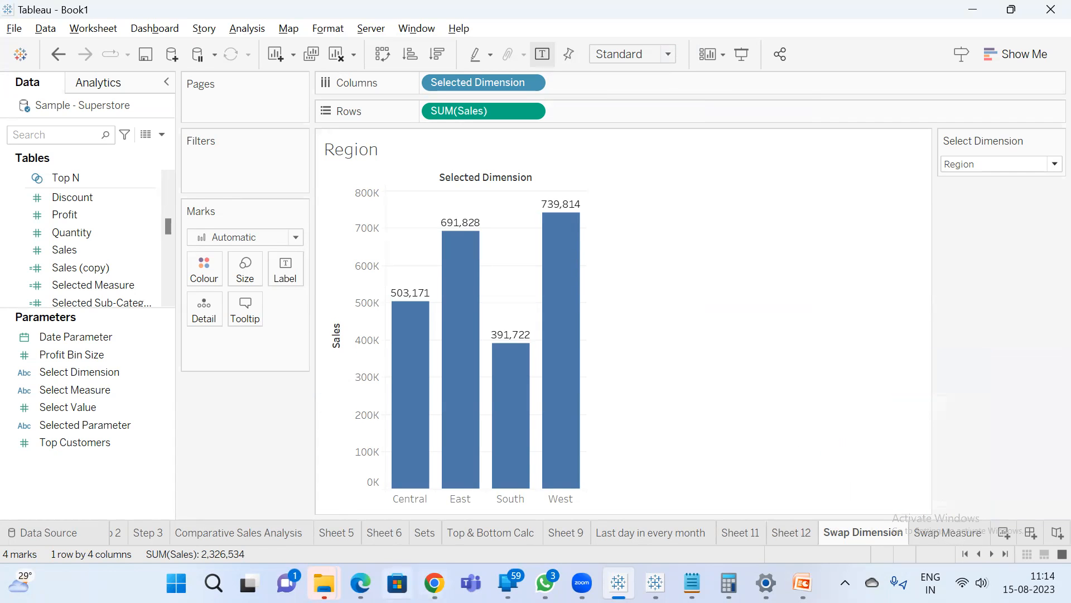
mouse_move(434, 583)
left_click(373, 489)
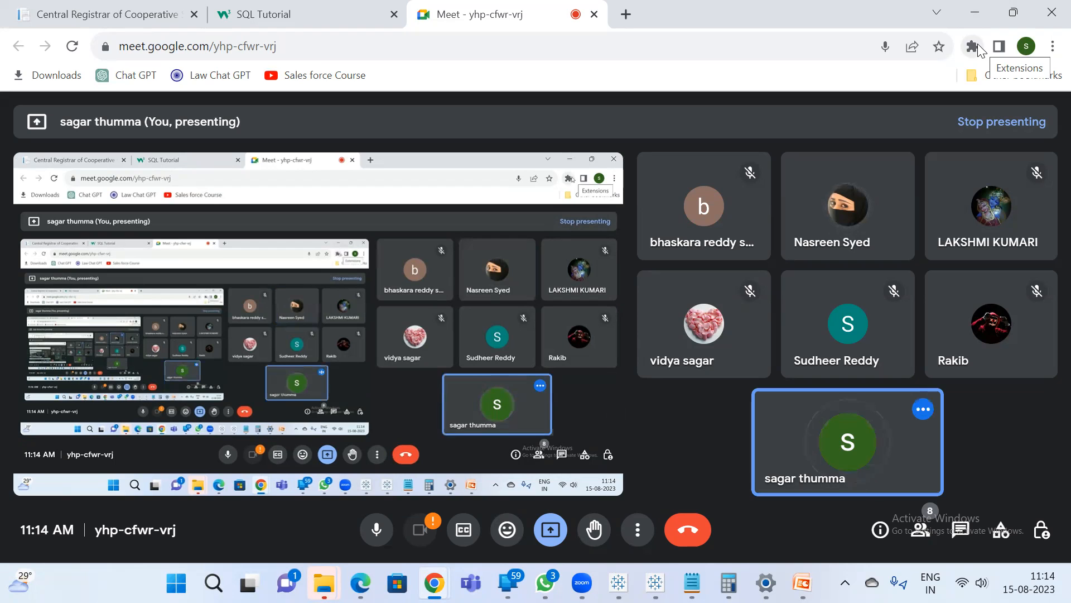
mouse_move(927, 177)
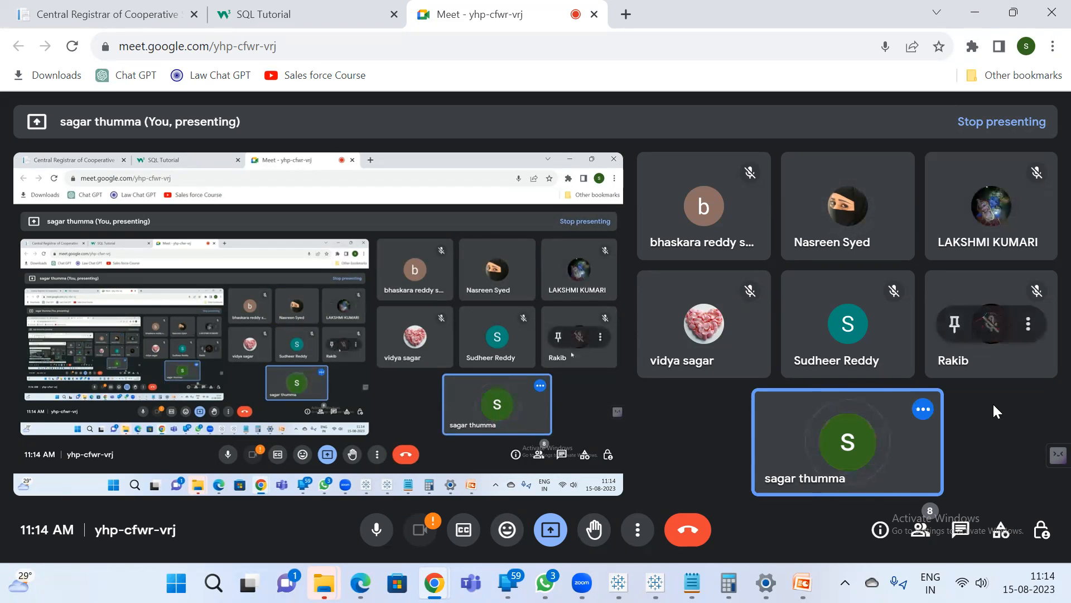
left_click(975, 12)
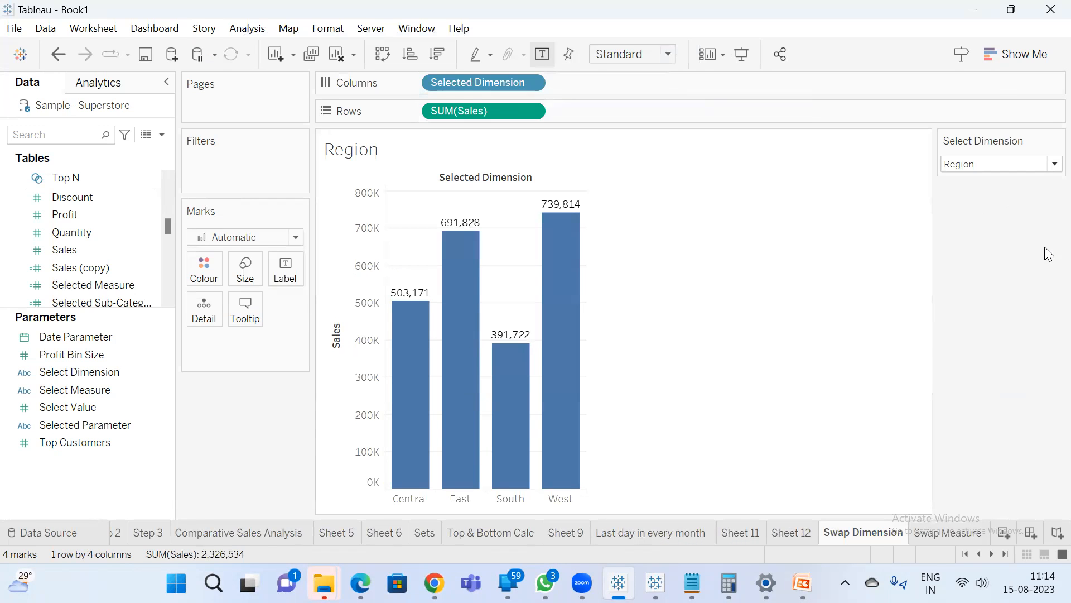
left_click(967, 534)
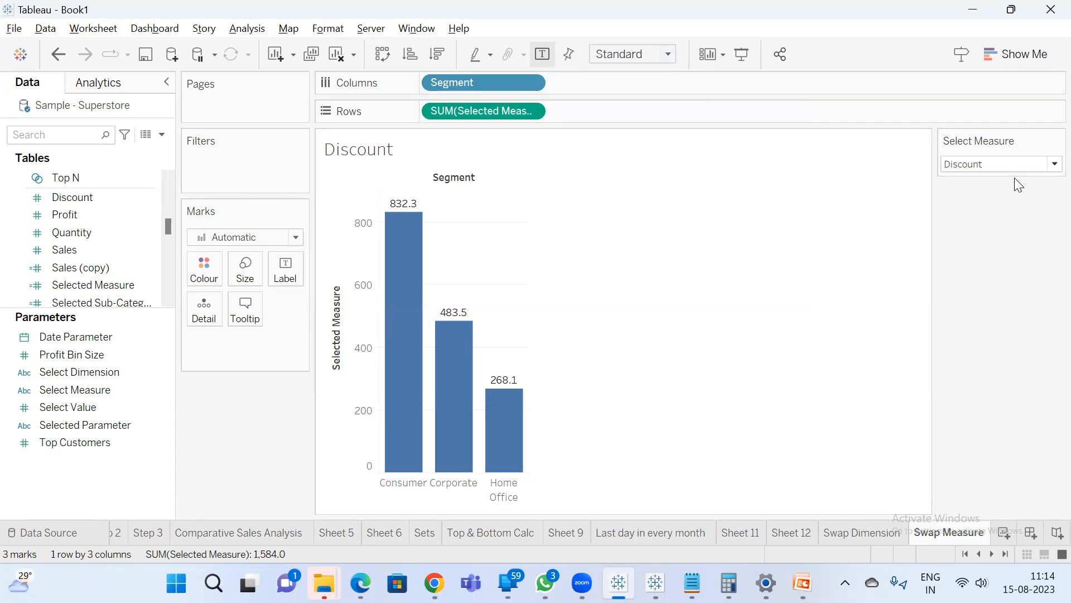
Create a new worksheet and name it Swap Measure & Swap Dimensions.
left_click(999, 531)
double_click(963, 533)
type("Sw")
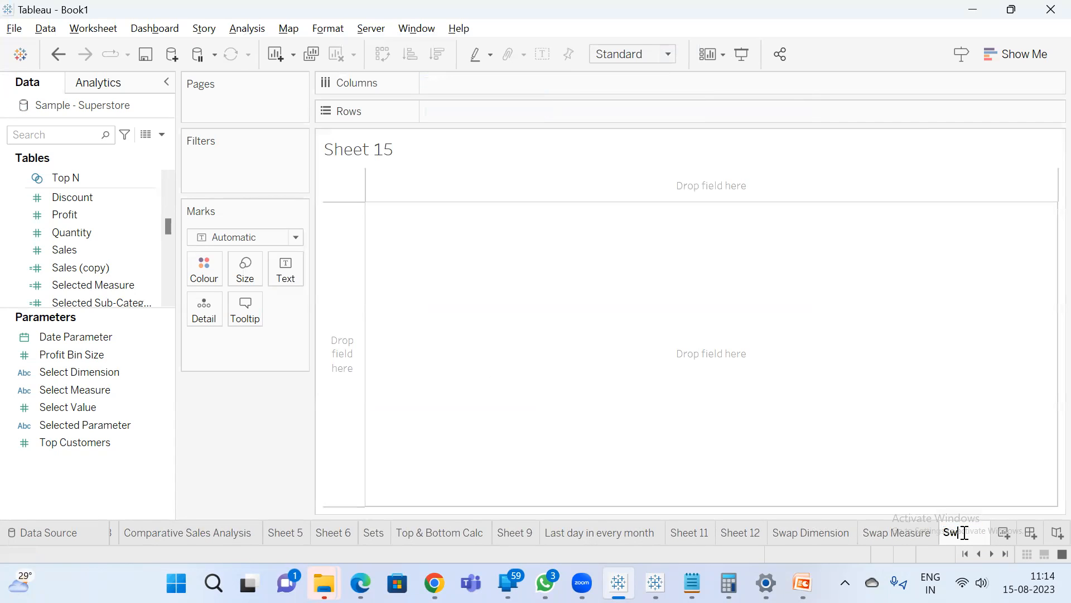
type("ap Meas")
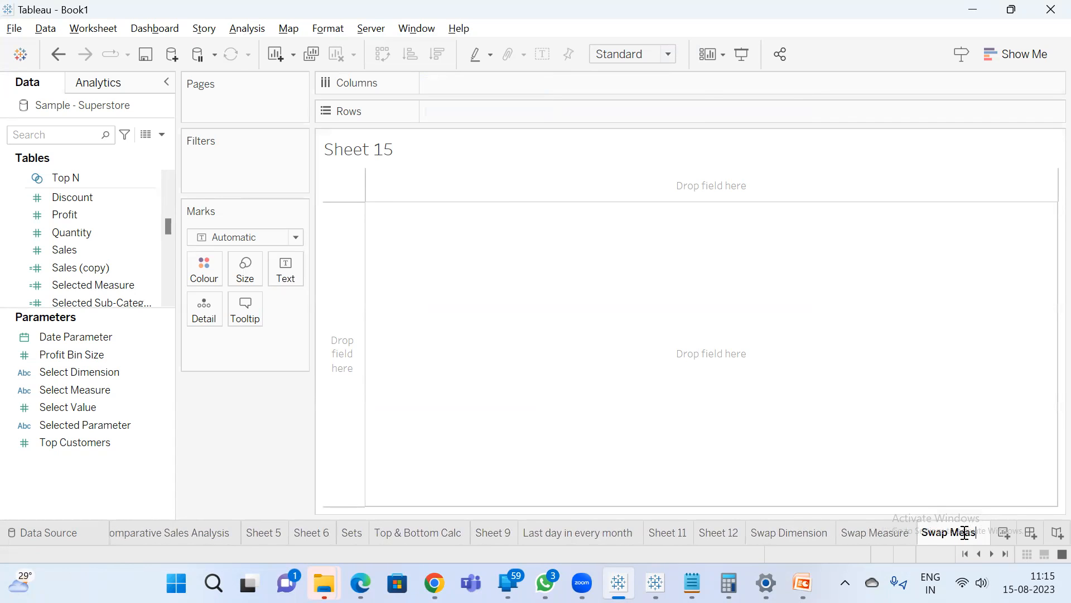
type("ure &")
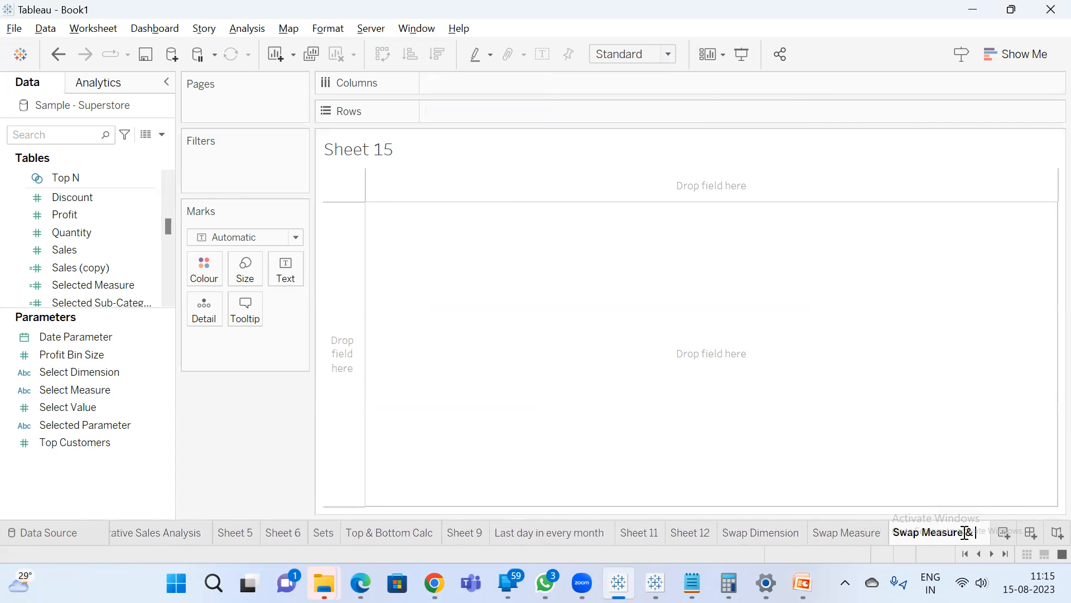
type(" S")
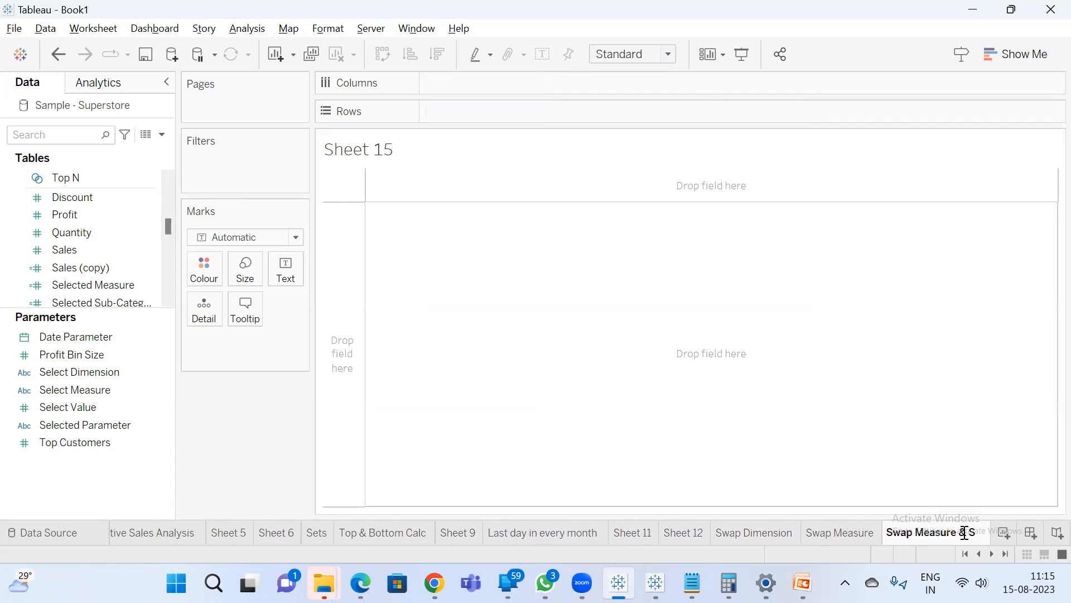
type("wap Dime")
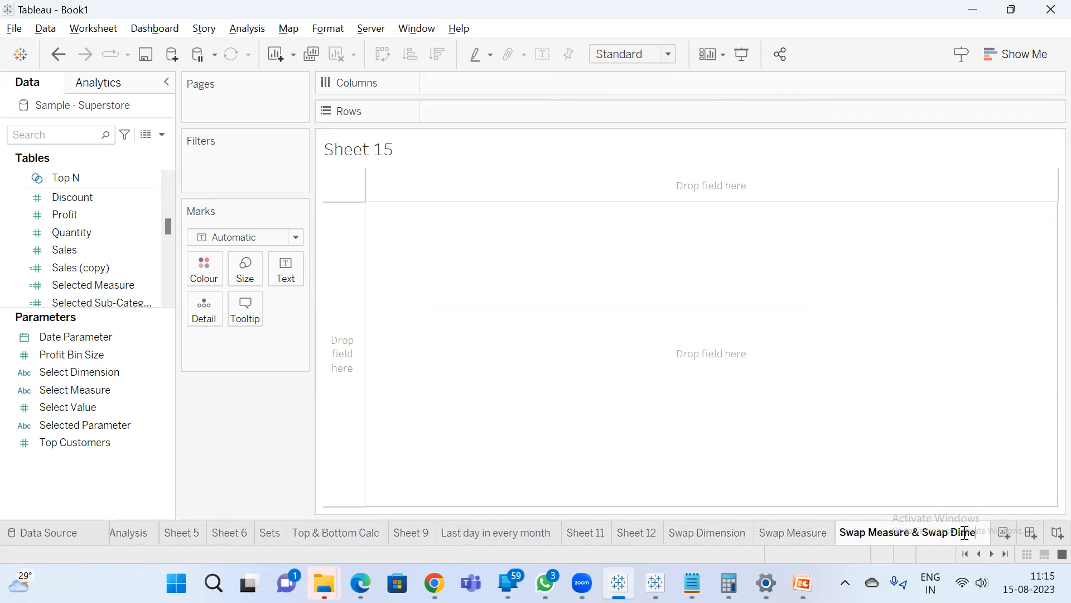
type("nsions")
key("Return")
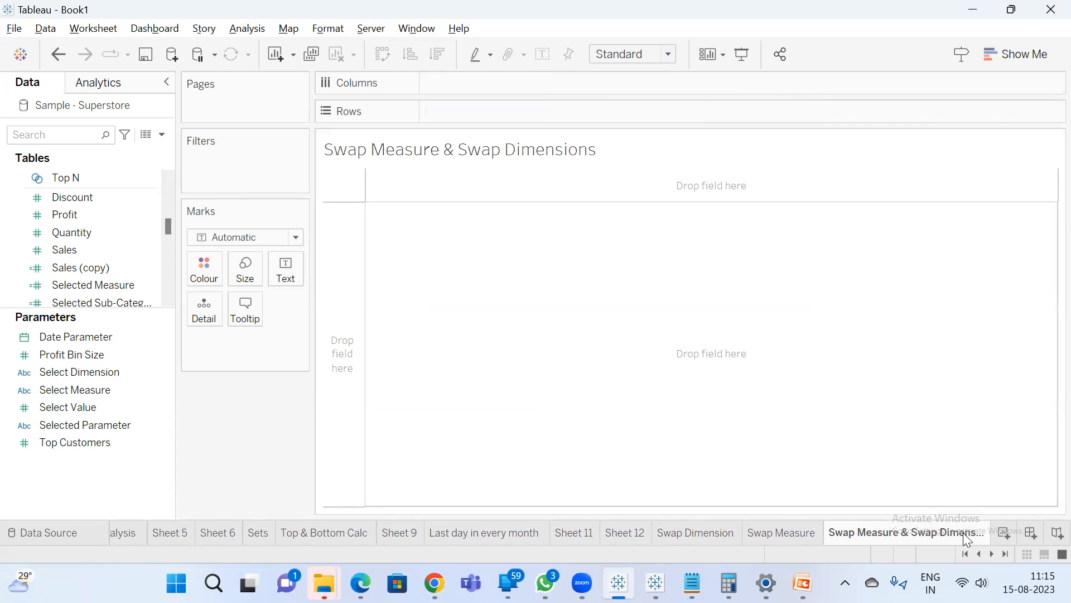
left_click(64, 286)
left_click_drag(84, 316, 84, 392)
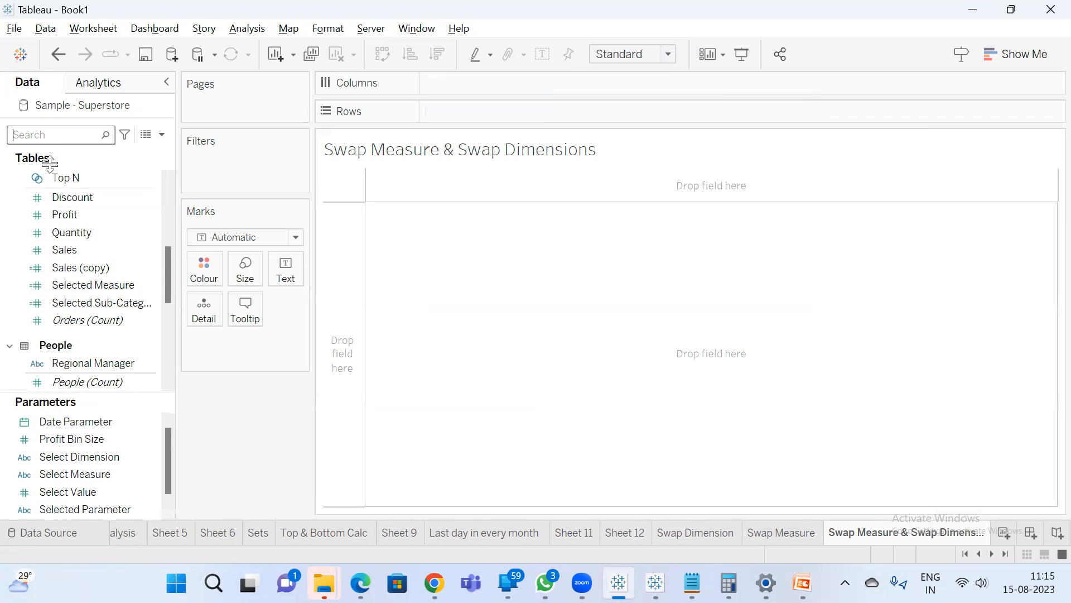
type("cal")
key("BackSpace")
key("BackSpace")
key("BackSpace")
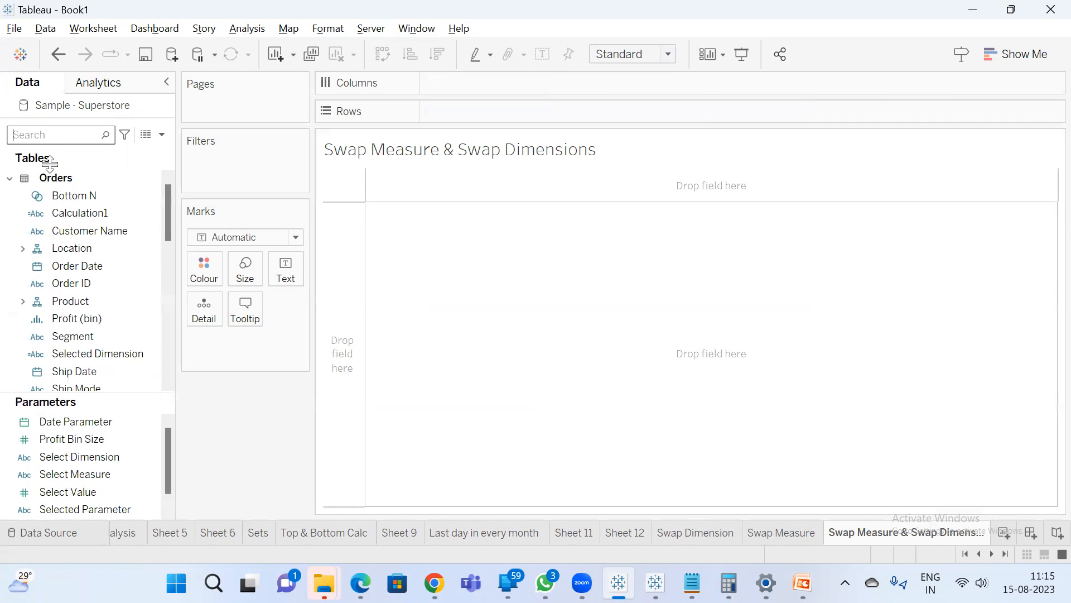
Place the Selected Dimension calculated field on Columns.
scroll(101, 279, "down", 3)
left_click(149, 356)
scroll(137, 324, "down", 2)
scroll(131, 312, "up", 3)
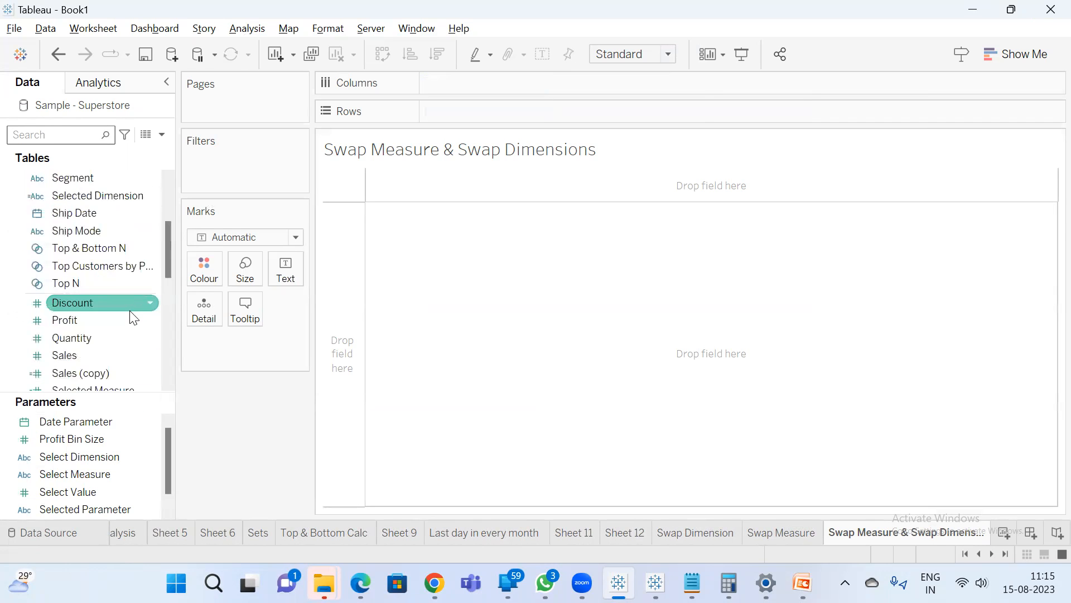
left_click_drag(107, 249, 470, 93)
Search the fields for "se" and place Selected Measure on Rows.
left_click(12, 134)
type("se")
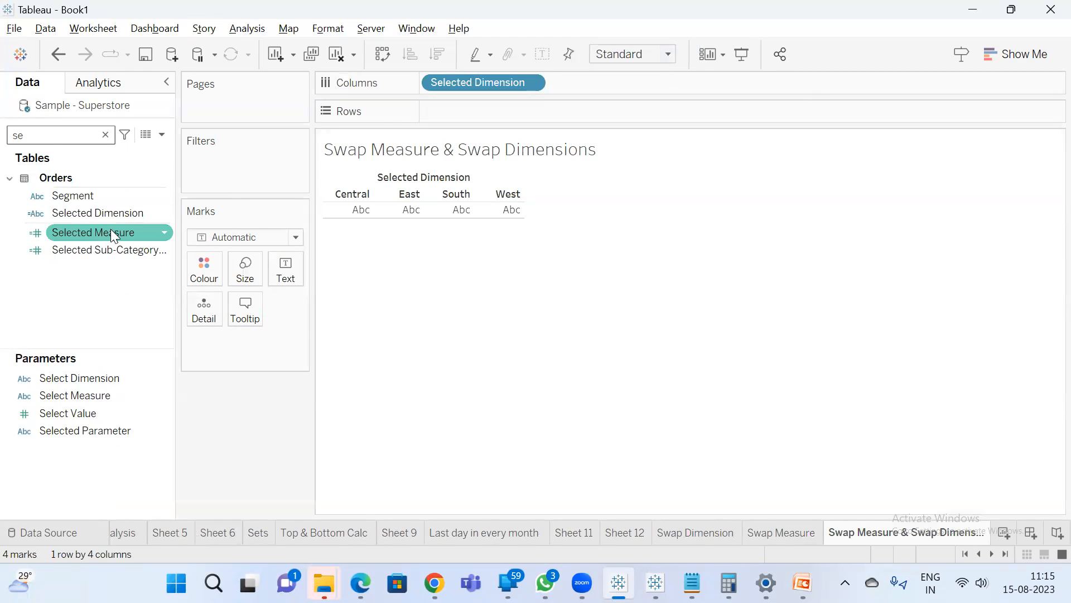
left_click_drag(111, 232, 488, 109)
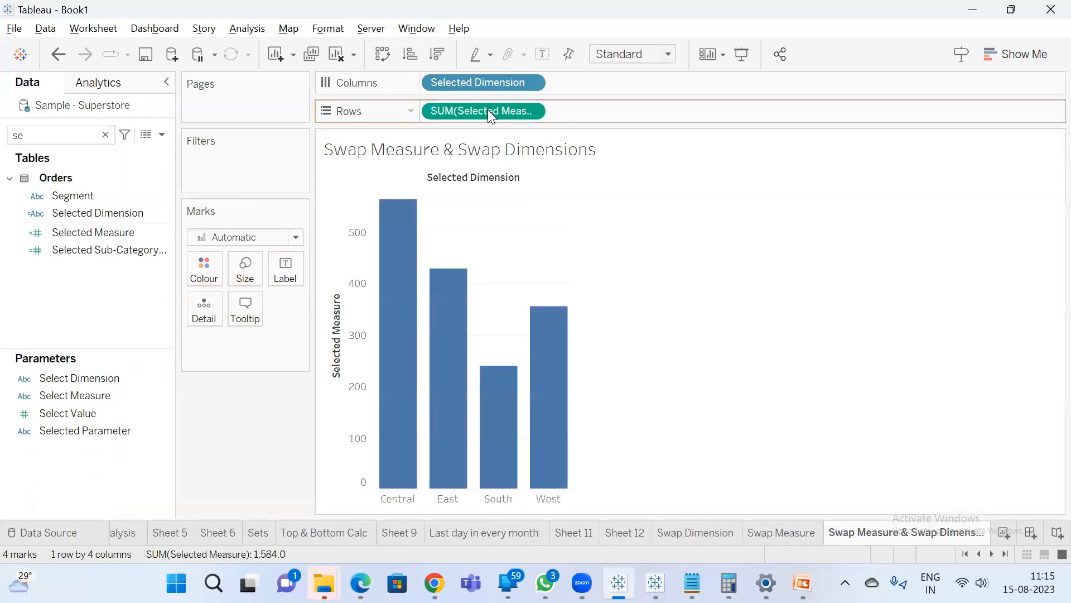
Set the chart title to the Select Dimension parameter, the word "by" and the Select Measure parameter.
double_click(412, 152)
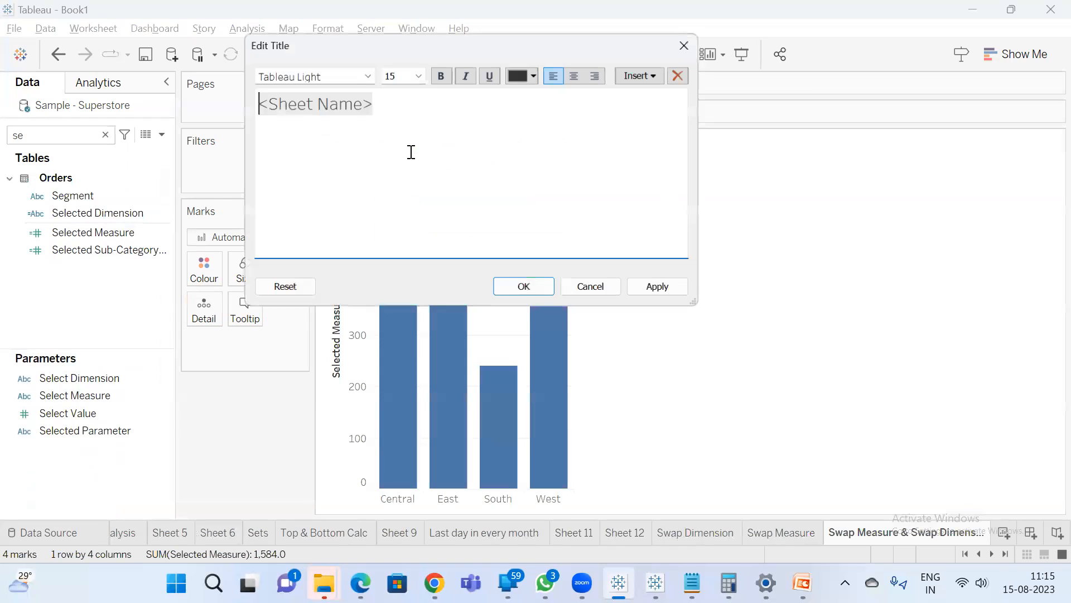
left_click(648, 75)
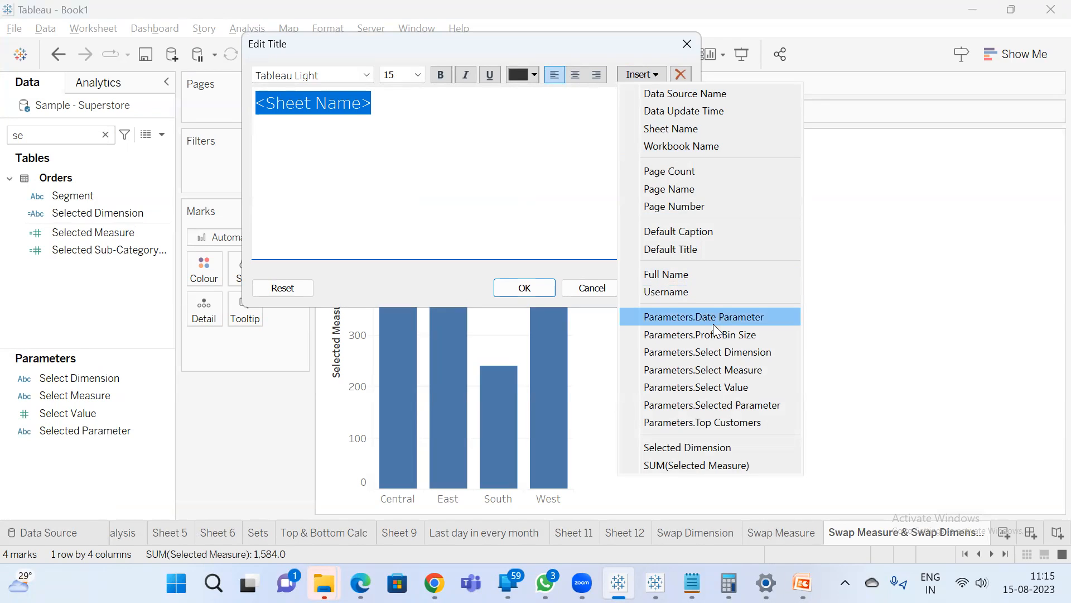
left_click(749, 369)
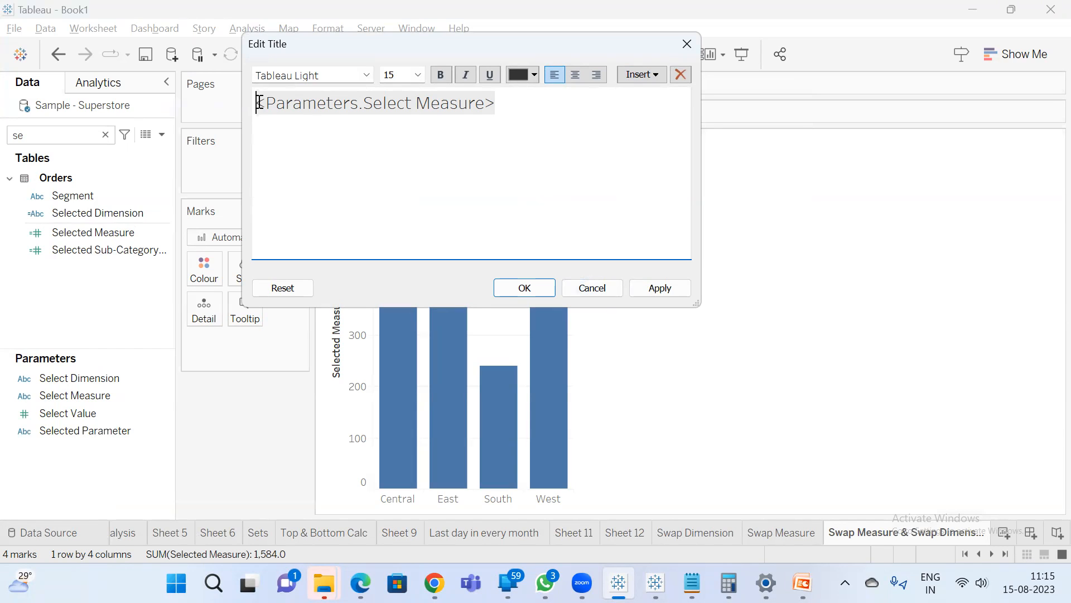
left_click(657, 77)
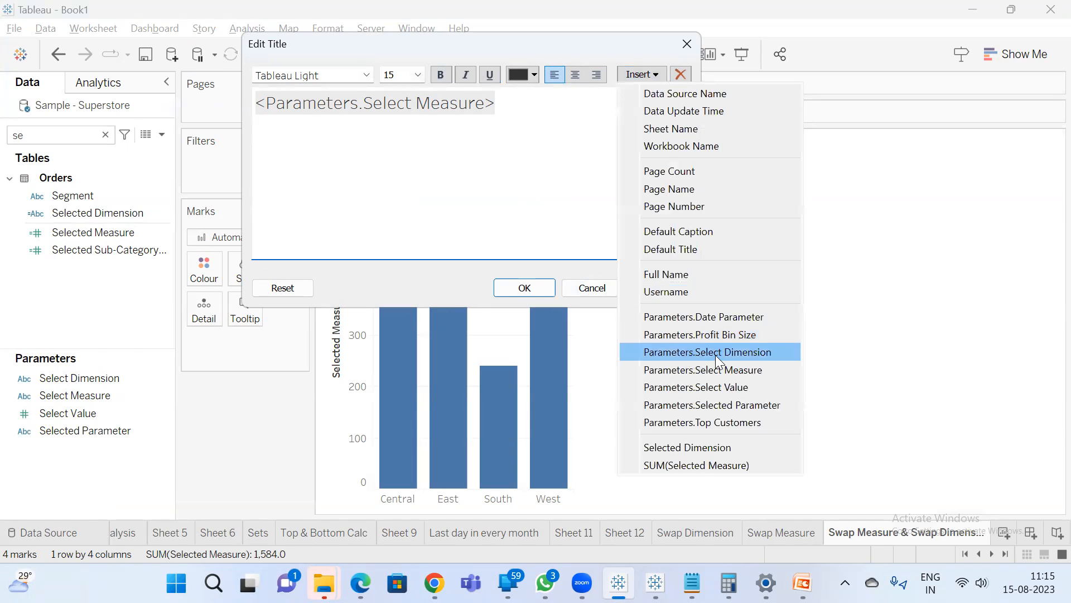
left_click(746, 352)
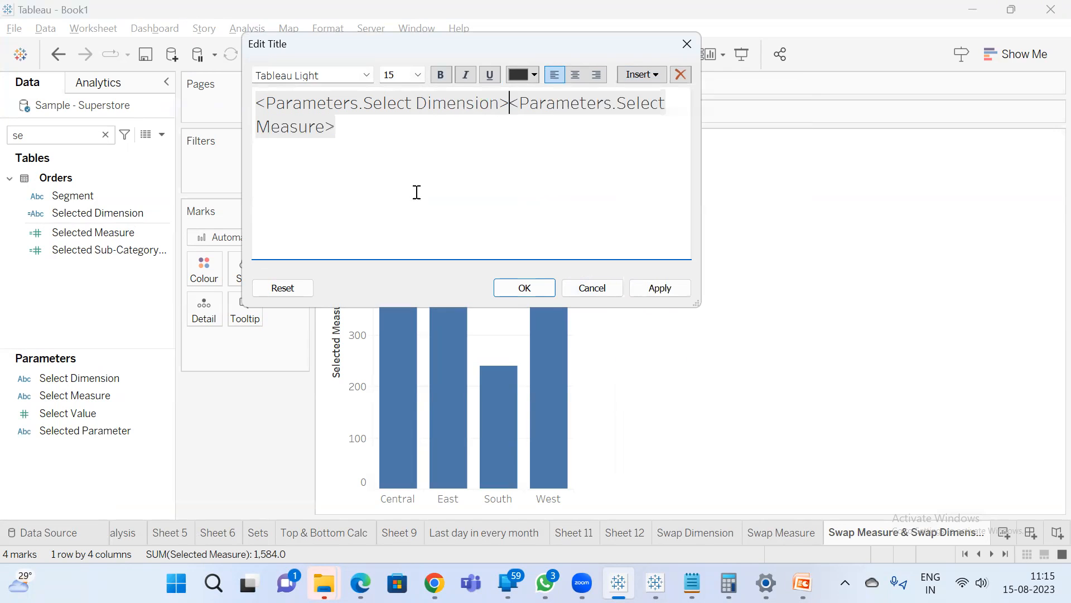
type("by")
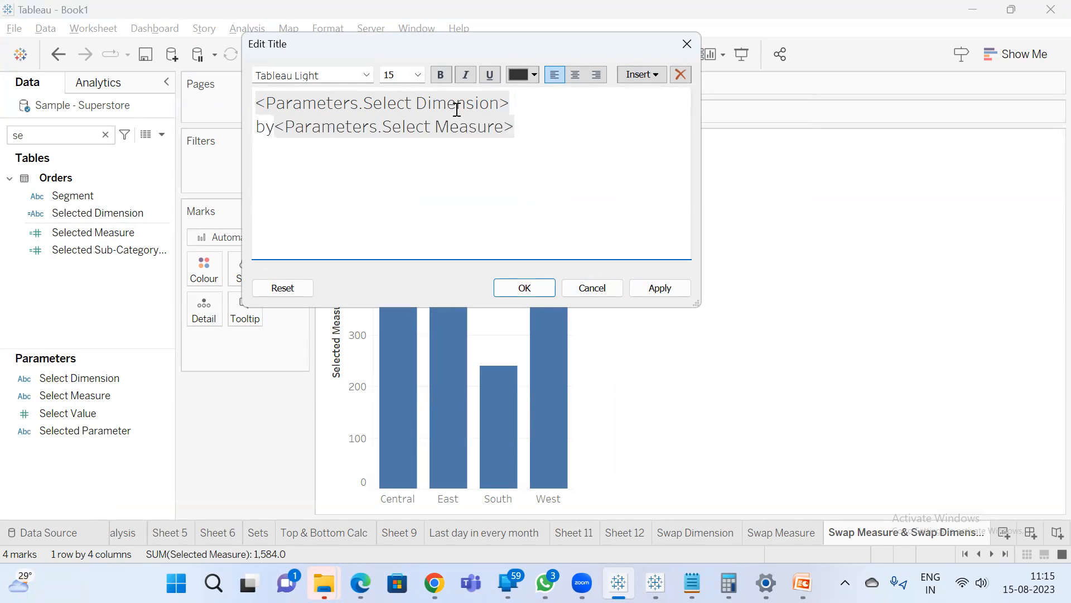
left_click(524, 287)
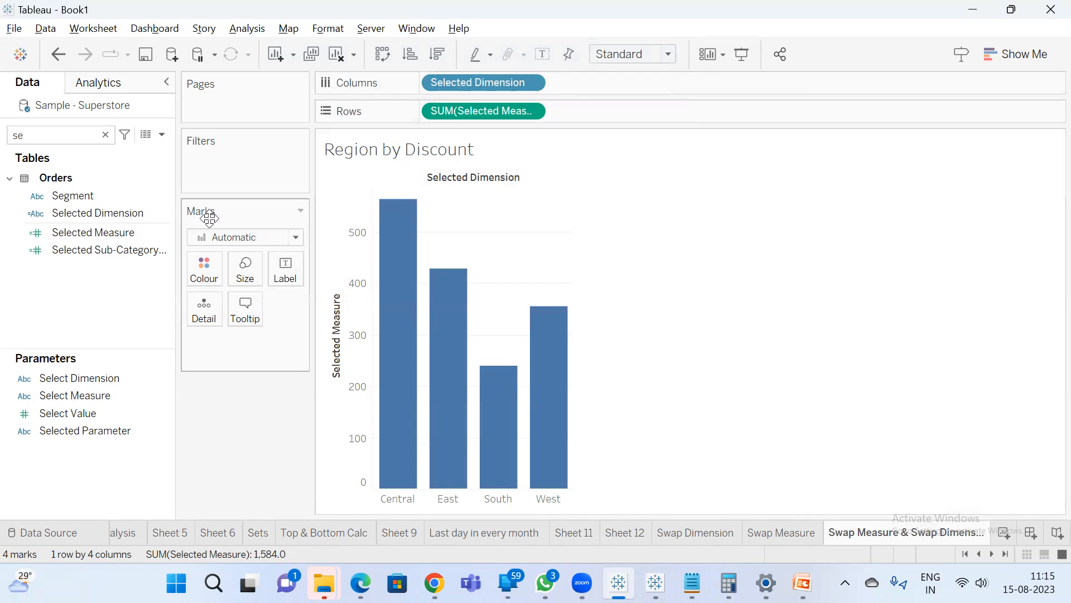
Show the Select Dimension and Select Measure parameter controls, and set Select Dimension to Category.
left_click(105, 134)
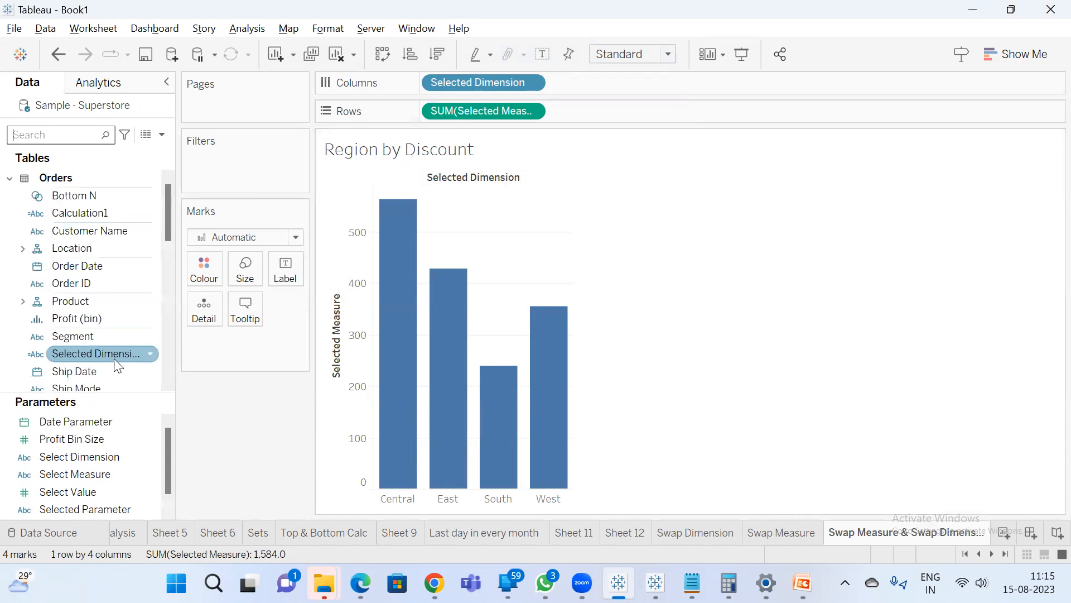
left_click_drag(119, 401, 117, 290)
right_click(100, 349)
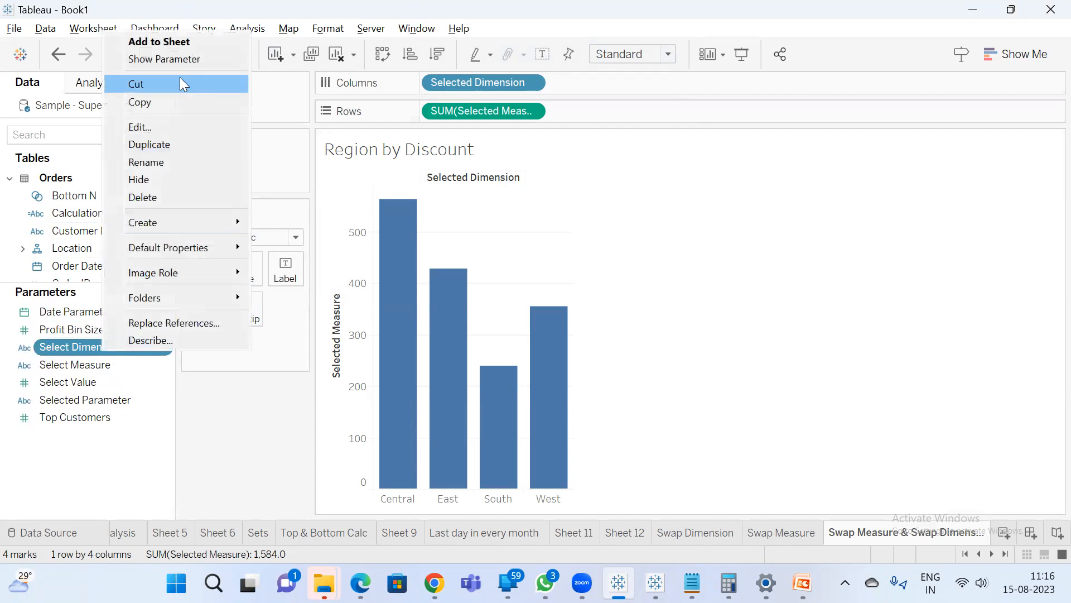
left_click(152, 58)
right_click(87, 364)
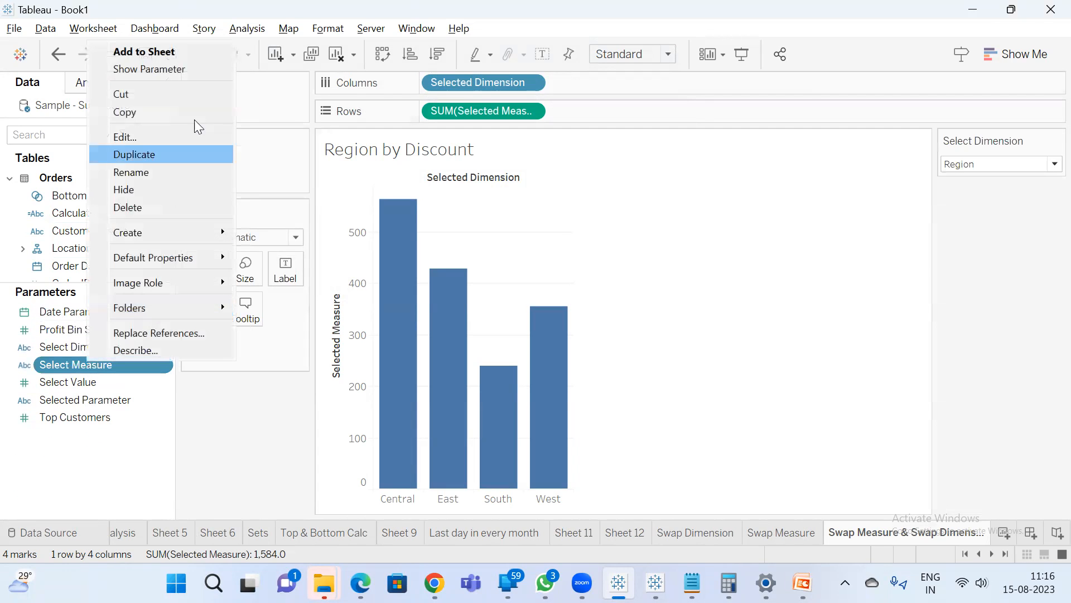
left_click(189, 68)
left_click(989, 158)
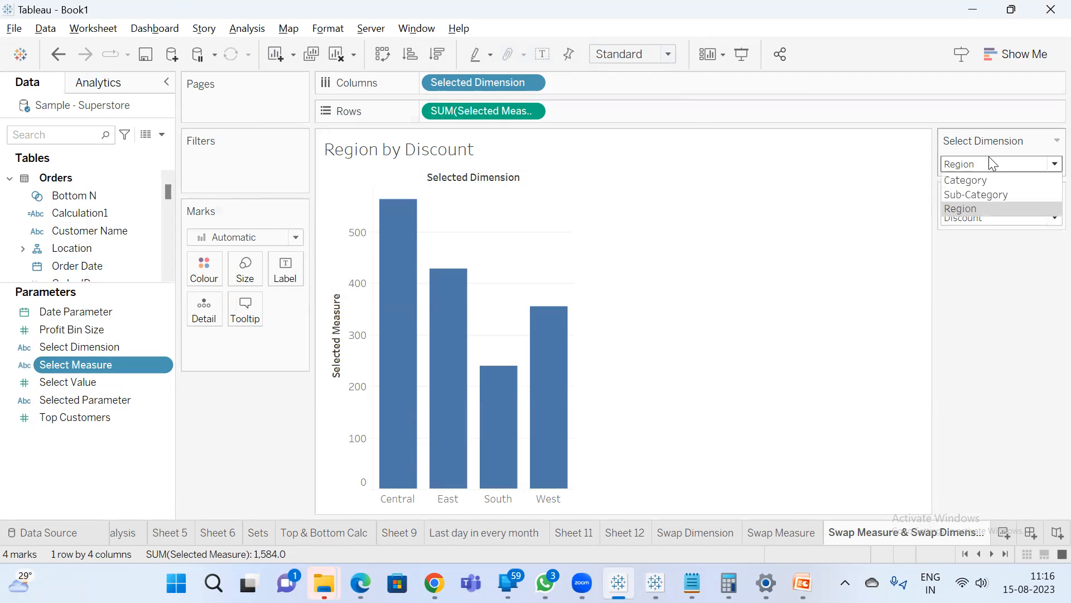
left_click(987, 177)
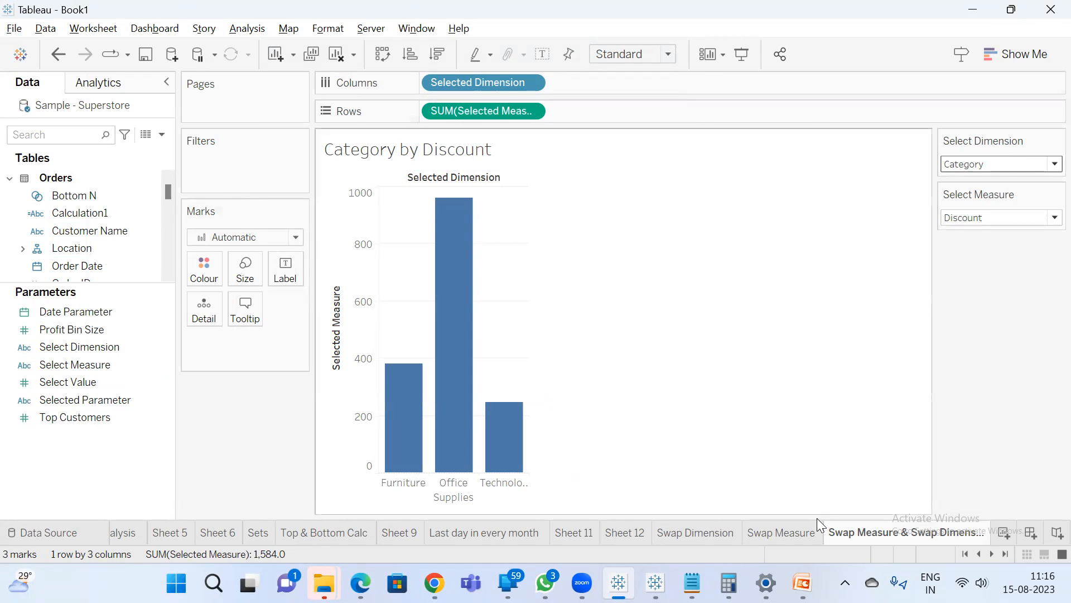
Switch to Notepad and replace all the notes with "3*3" and, below it, "9 worksheets in to 1 worksheet".
left_click(692, 582)
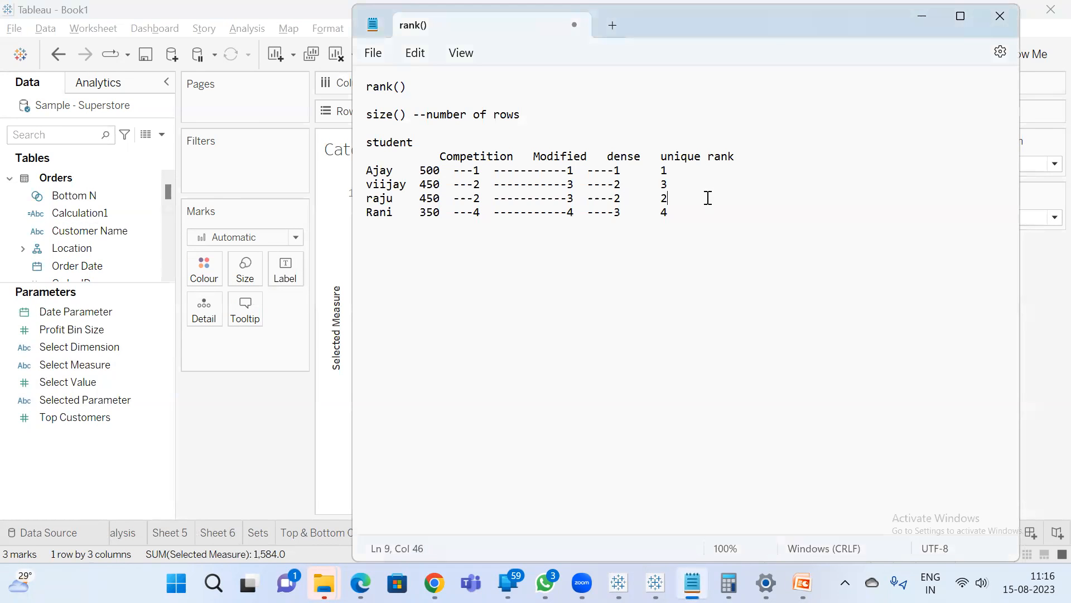
key("ctrl+a")
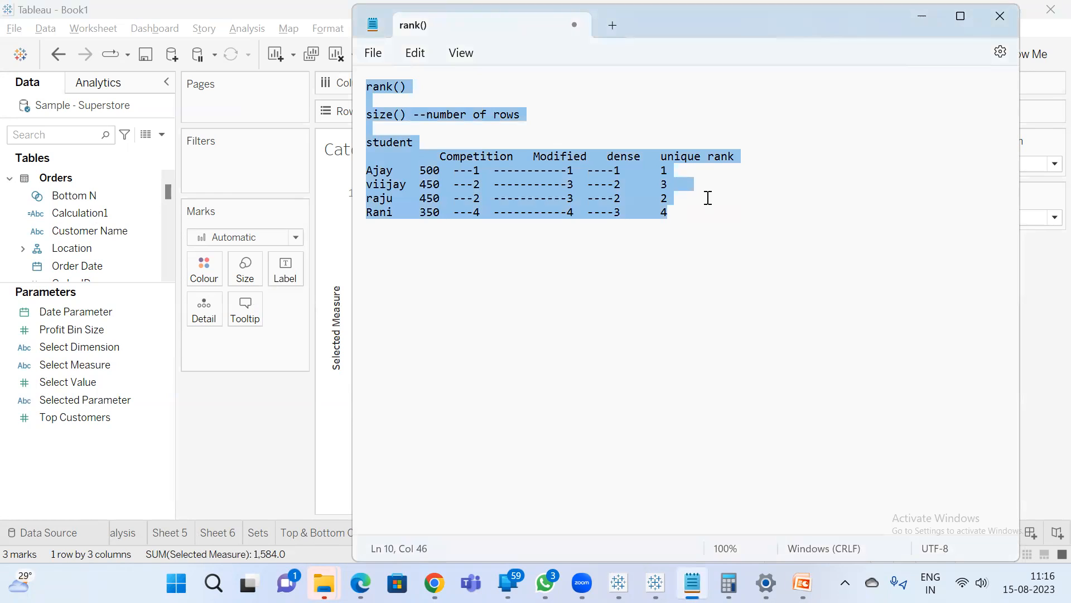
type("3*")
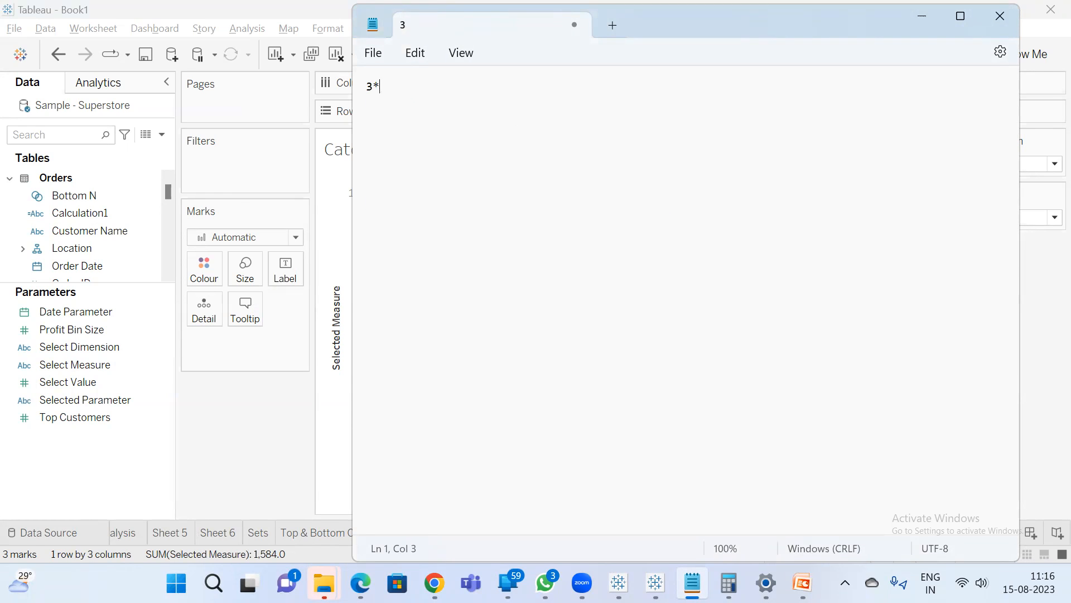
key("Return")
key("Return")
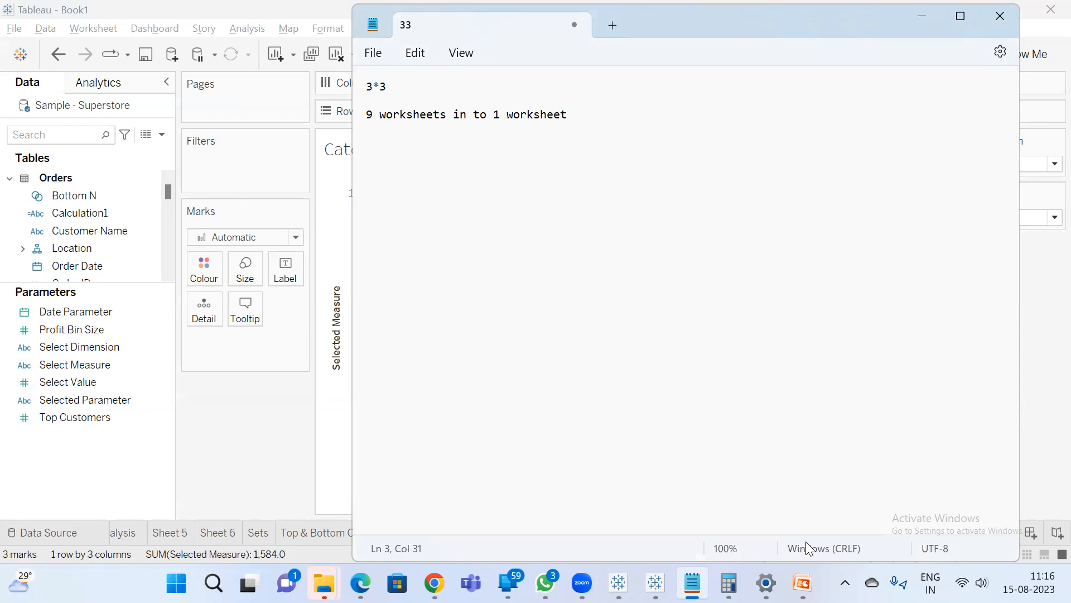
Switch to the Tableau training - Session26 presentation in PowerPoint and view its slides from the title to the multiple color conditions steps.
mouse_move(802, 583)
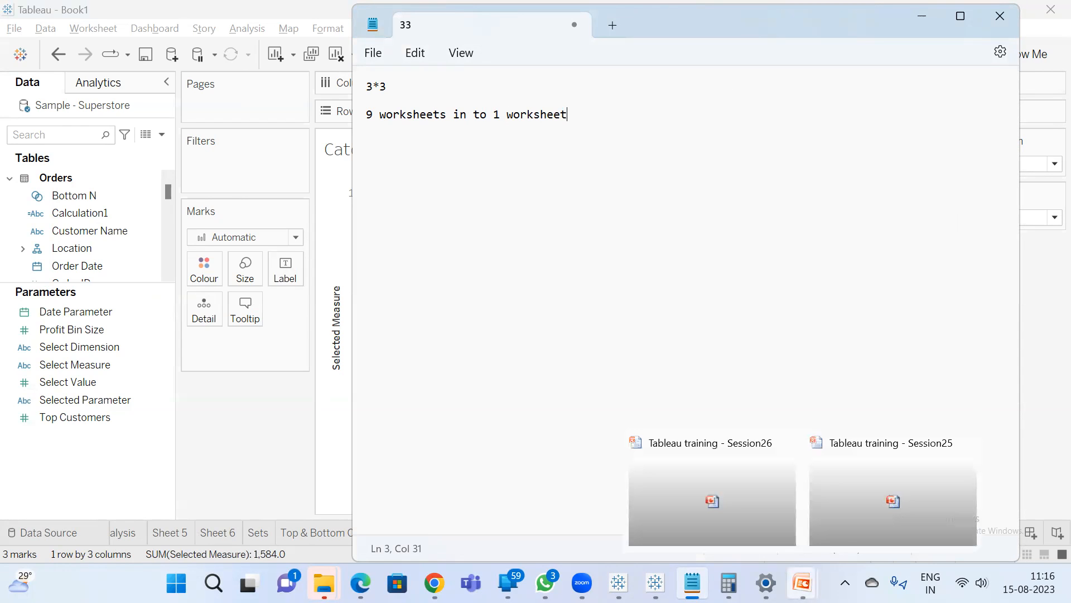
left_click(842, 523)
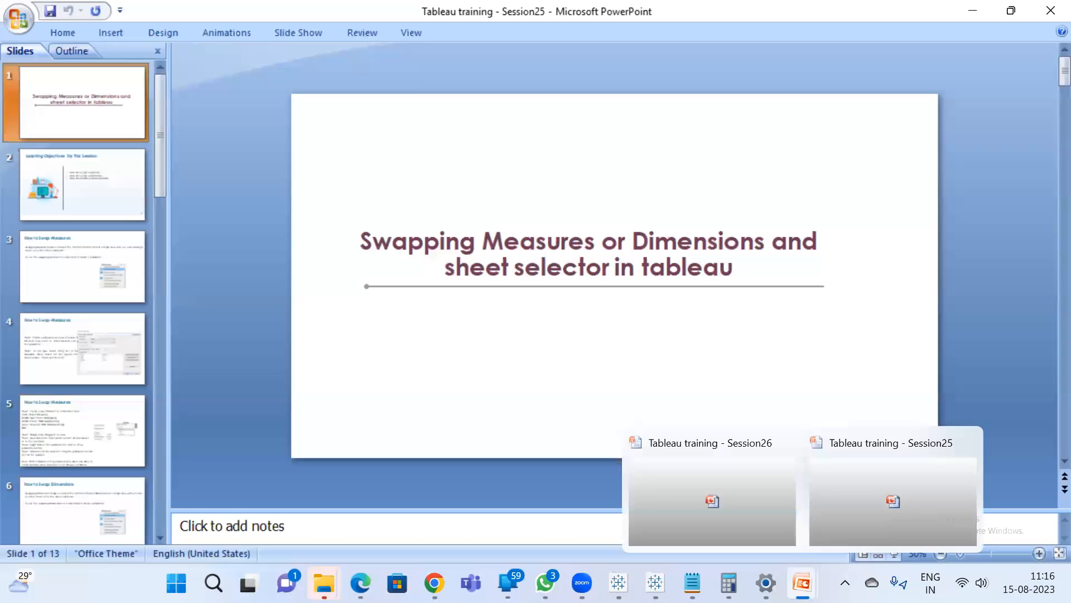
left_click(757, 494)
scroll(31, 280, "up", 3)
scroll(51, 229, "up", 3)
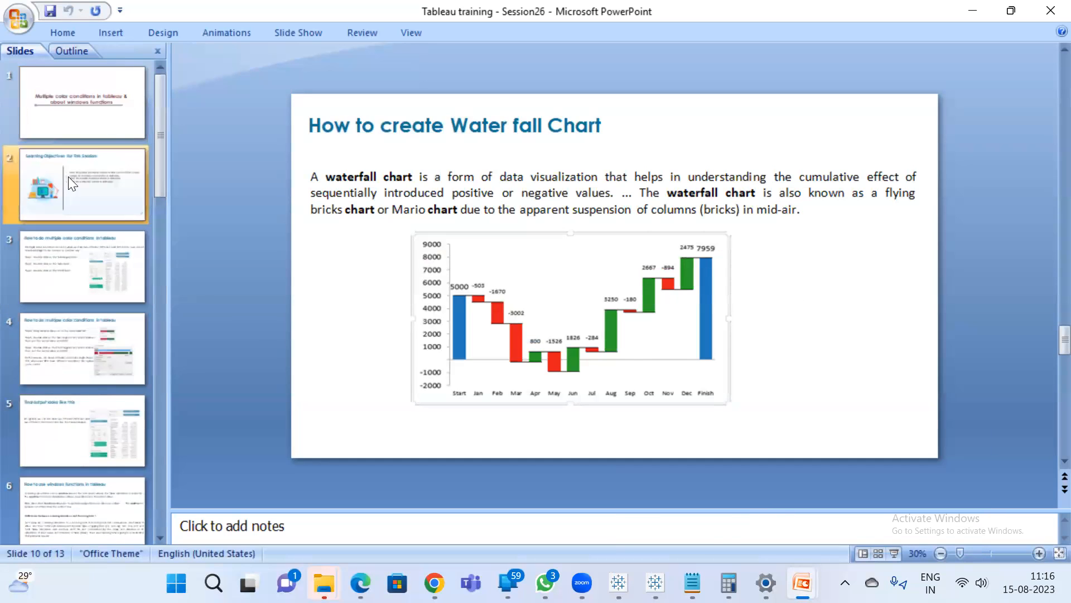
left_click(106, 90)
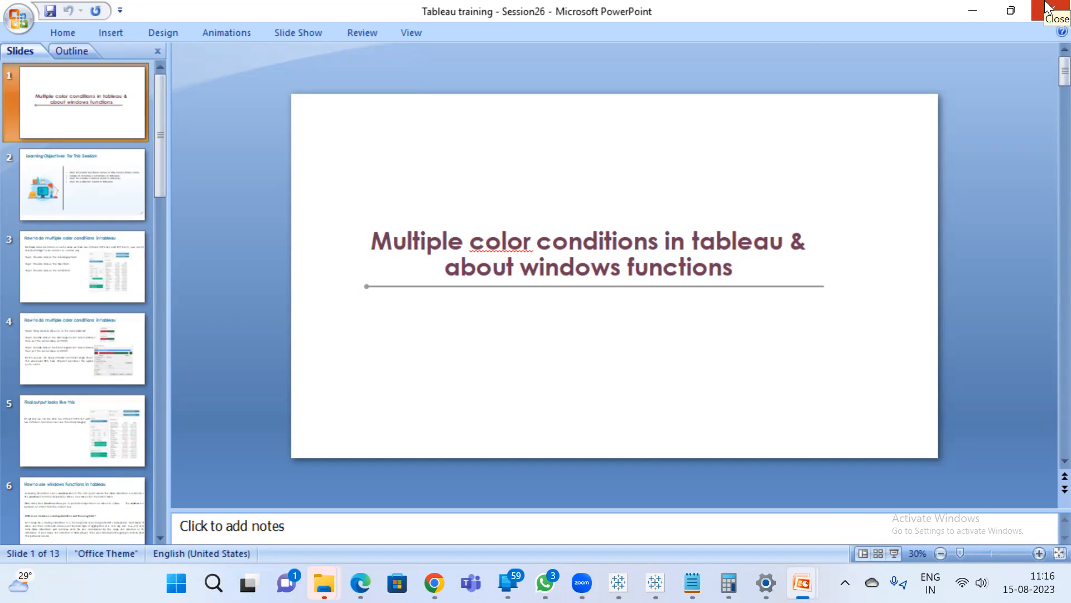
key("Down")
key("Down")
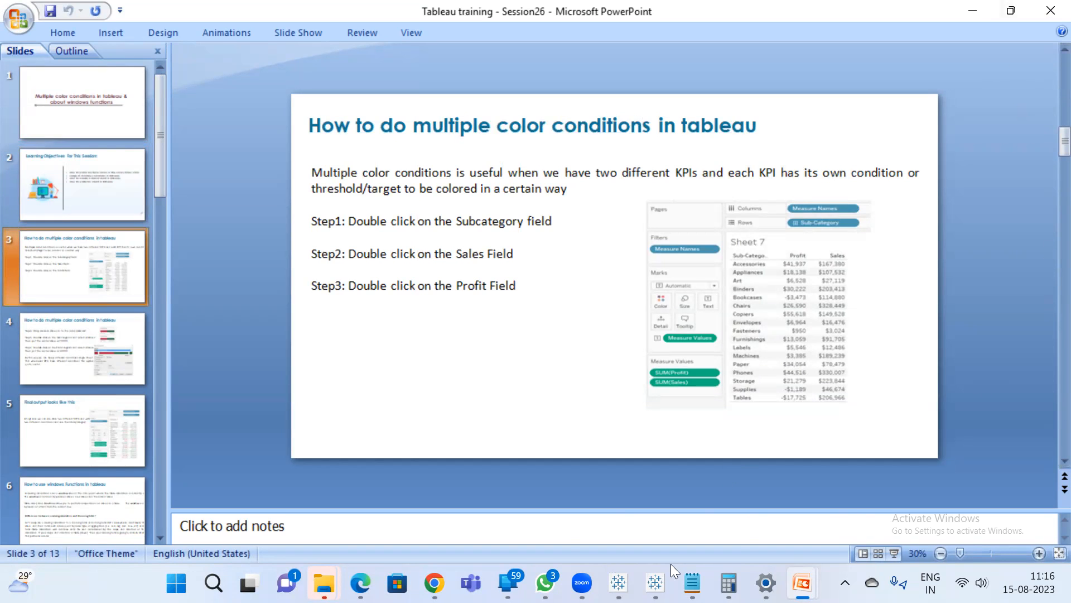
Switch back to Tableau, create a new worksheet and place Sub-Category on Rows.
mouse_move(655, 583)
left_click(619, 583)
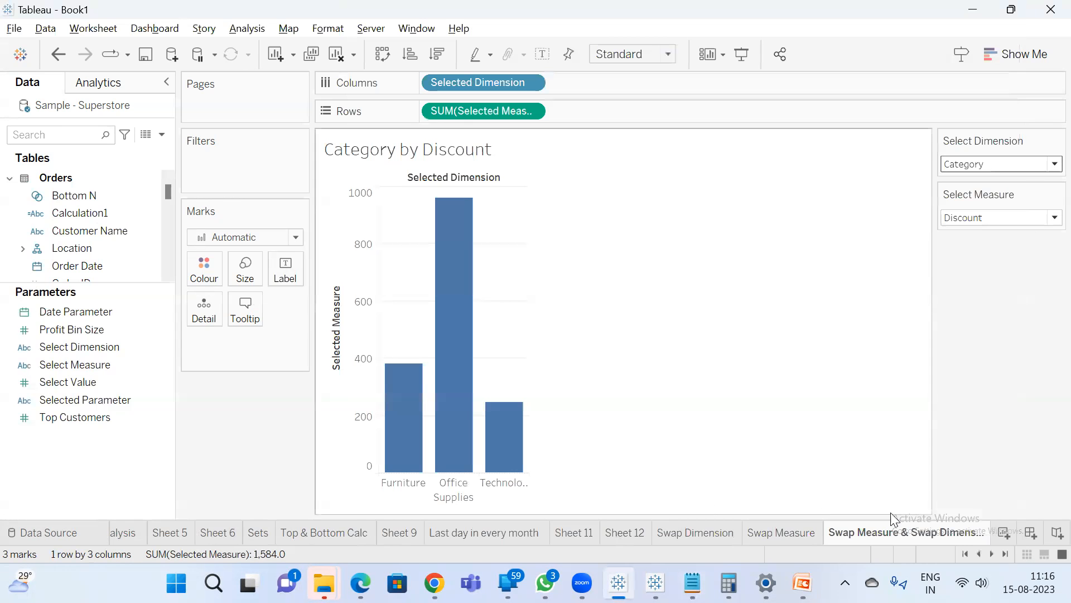
left_click(1009, 534)
left_click(64, 135)
type("su")
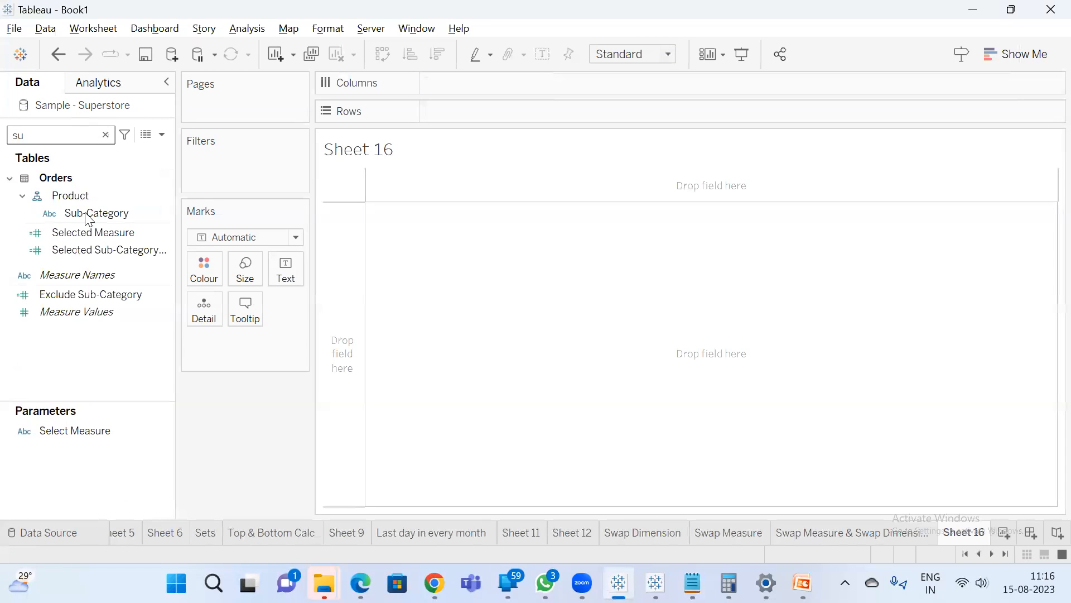
double_click(102, 211)
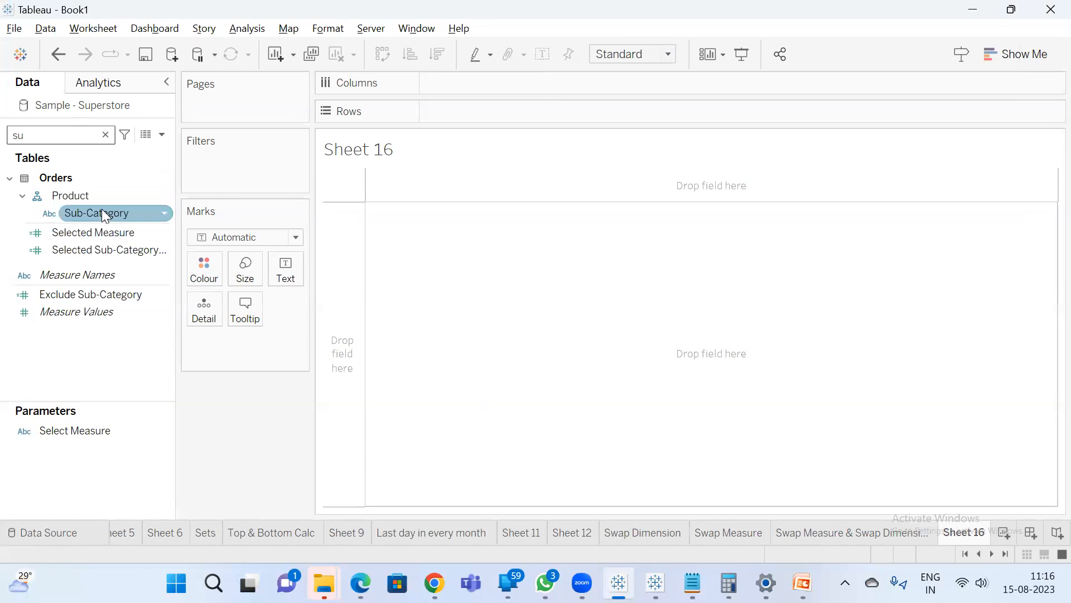
Search the fields for "prof", add Profit to the view and display it as horizontal bars.
double_click(42, 130)
type("prof")
left_click(84, 232)
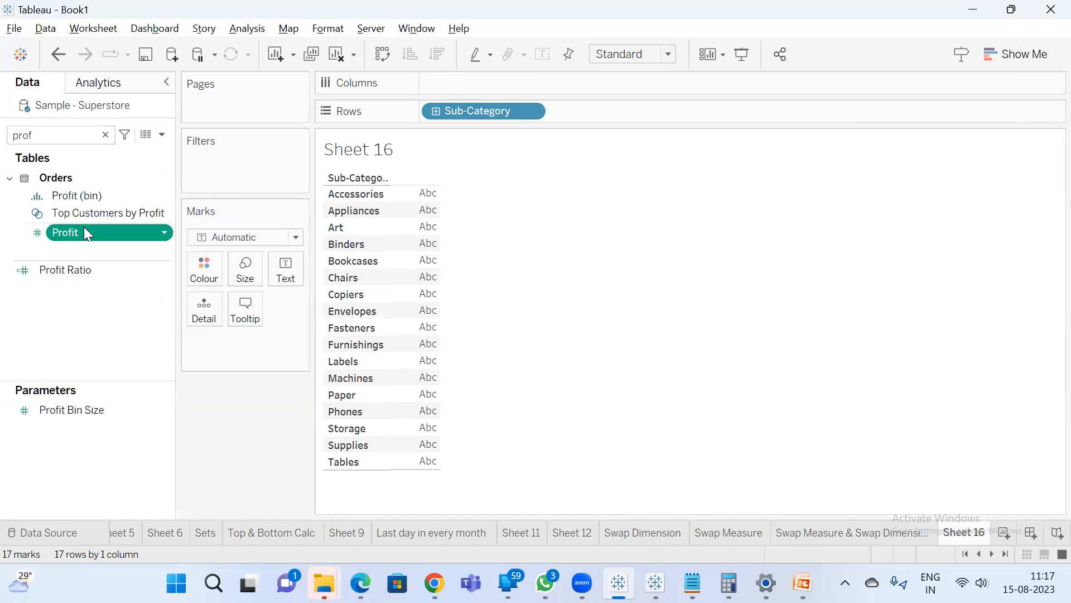
double_click(84, 233)
left_click(1011, 53)
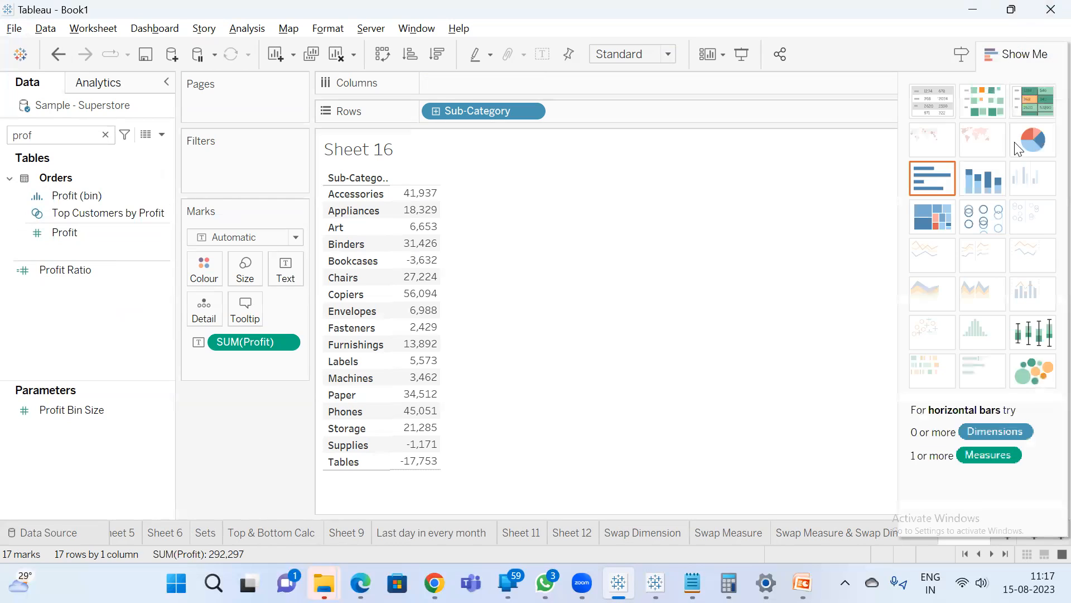
left_click(950, 191)
left_click(1016, 55)
Colour the bars by Profit with stepped colour set to 2 steps.
left_click_drag(66, 233, 200, 273)
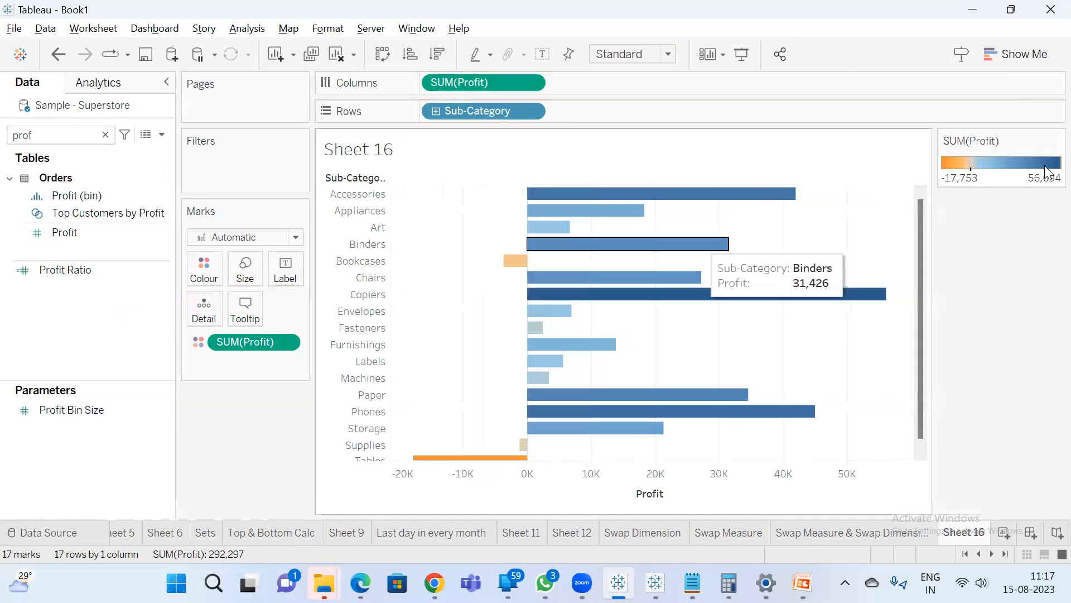
double_click(991, 165)
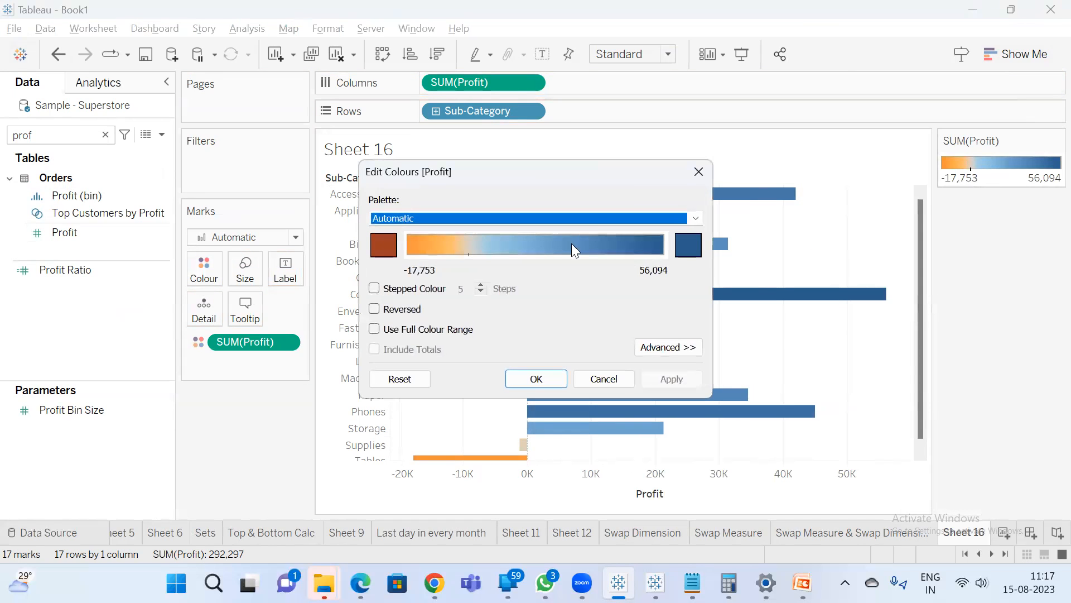
left_click(391, 290)
left_click(480, 291)
left_click(480, 292)
left_click(481, 291)
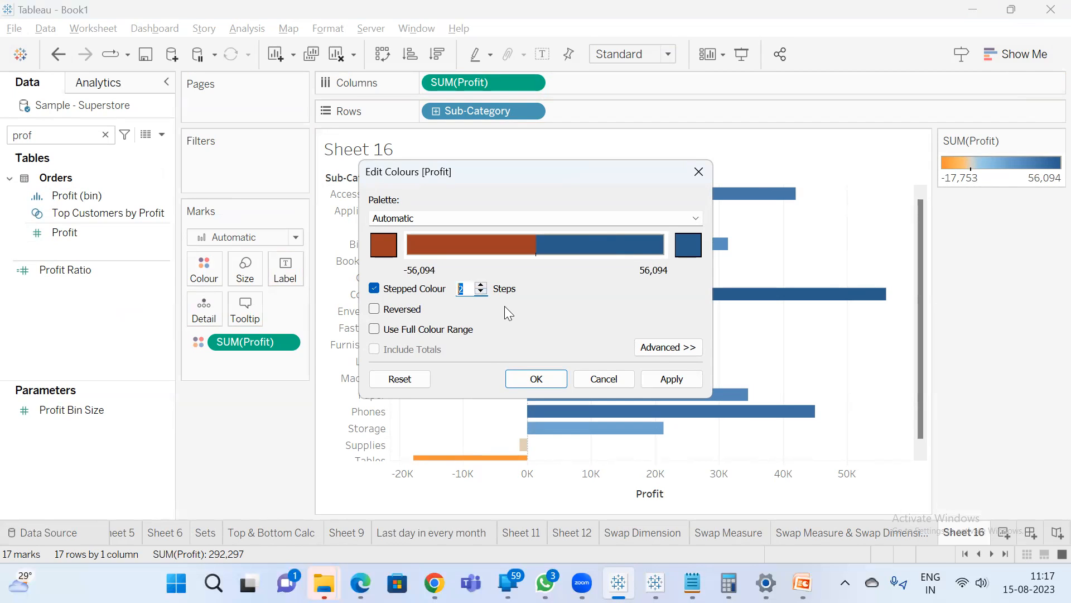
left_click(548, 382)
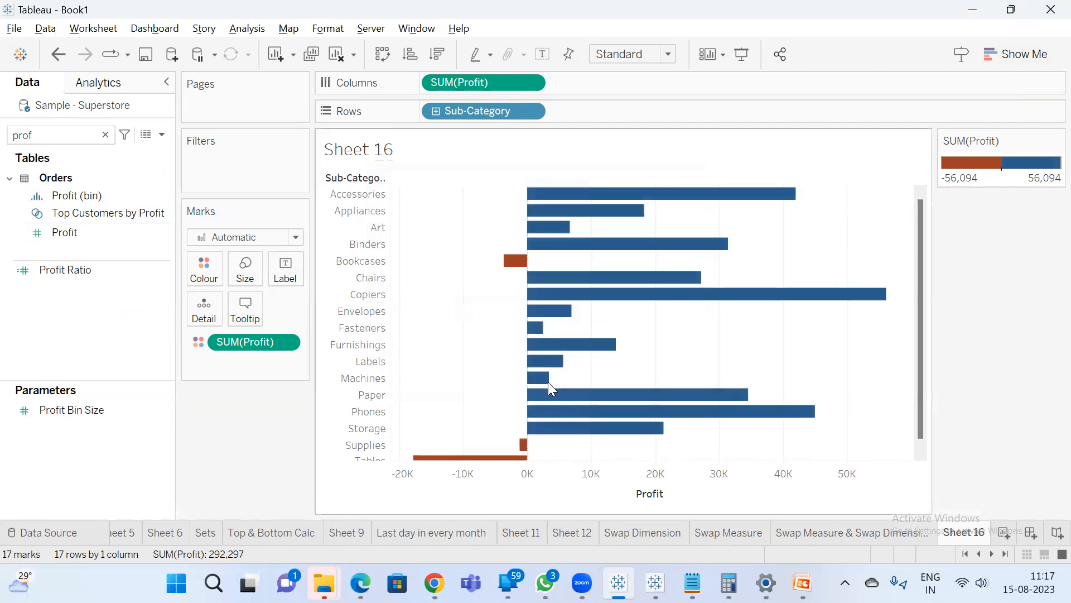
scroll(649, 256, "down", 1)
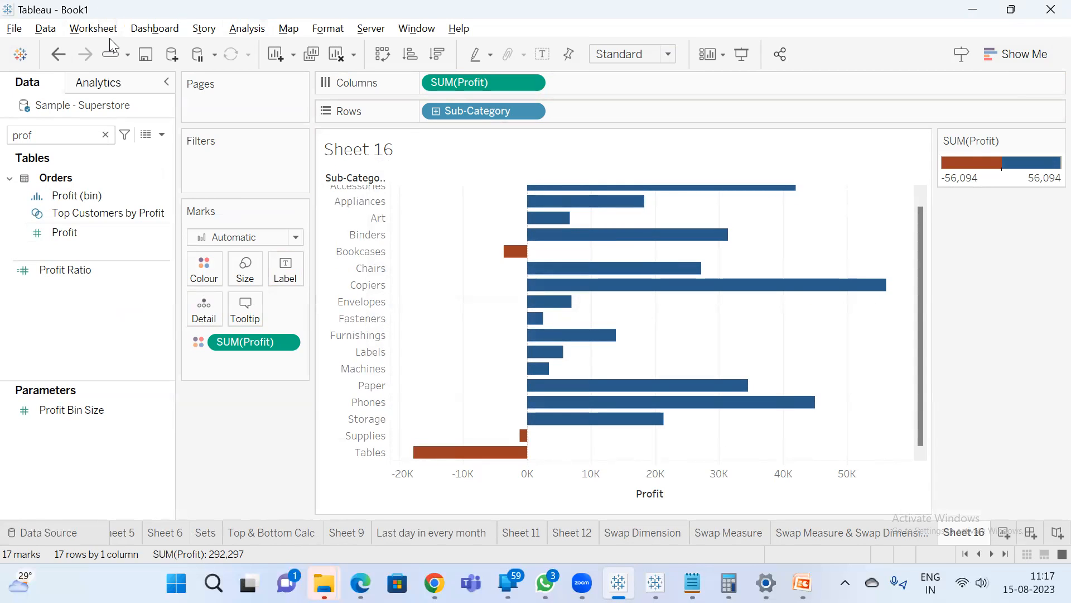
Rename the worksheet as Color Condition one at a time.
double_click(968, 533)
type("One don")
key("BackSpace")
key("BackSpace")
key("BackSpace")
type("c")
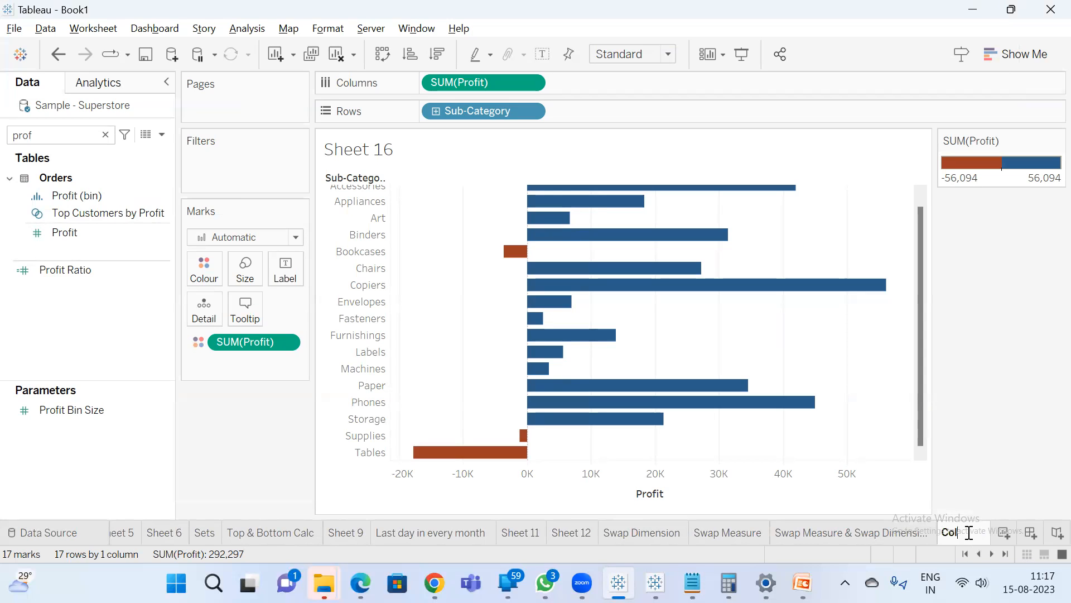
type(" Condit")
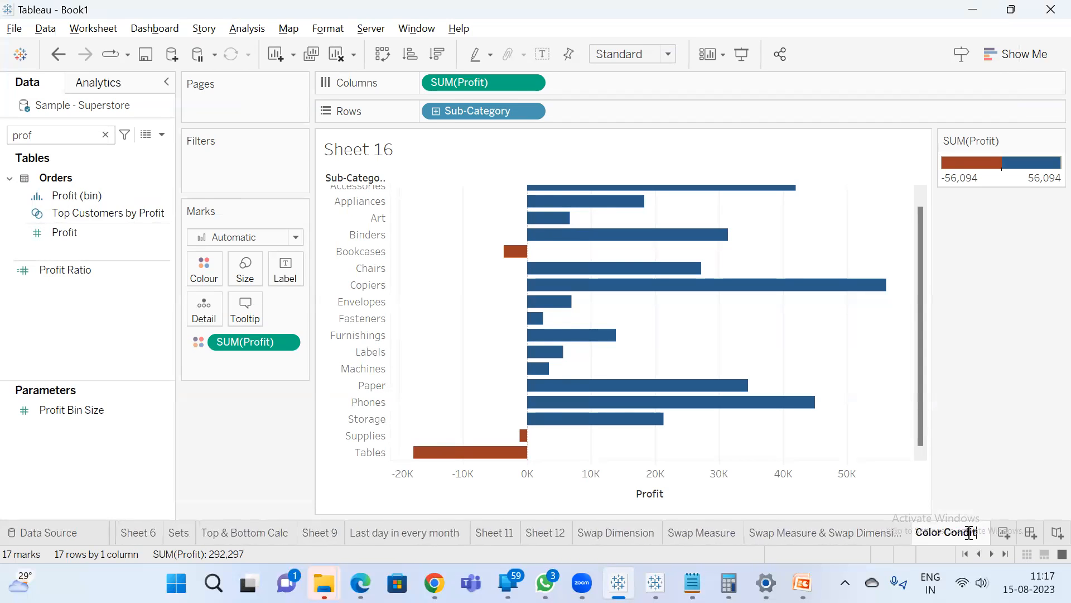
type("ion one at at")
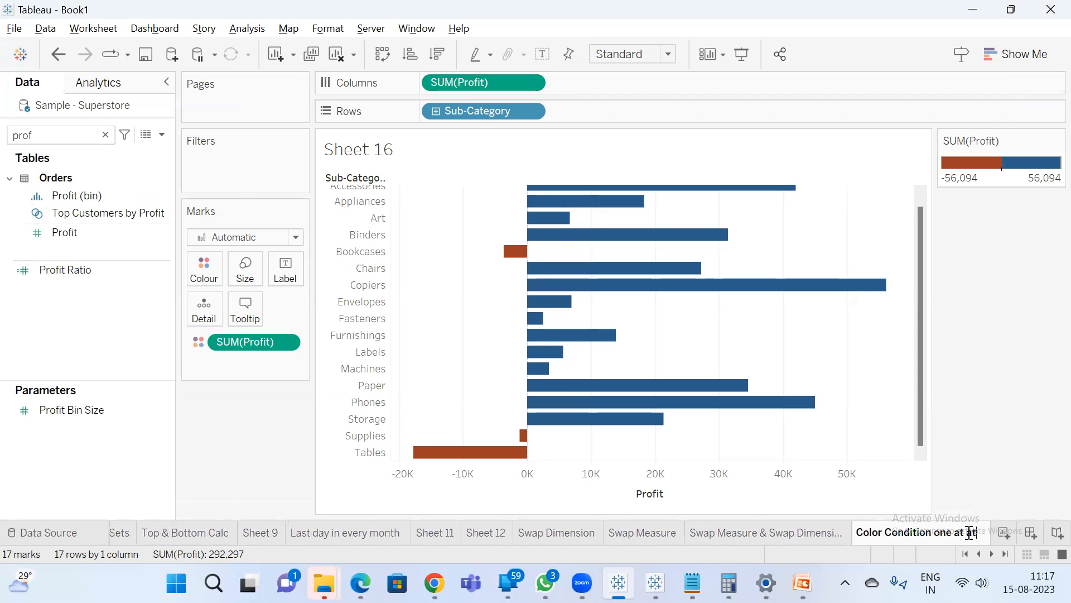
key("BackSpace")
type("time")
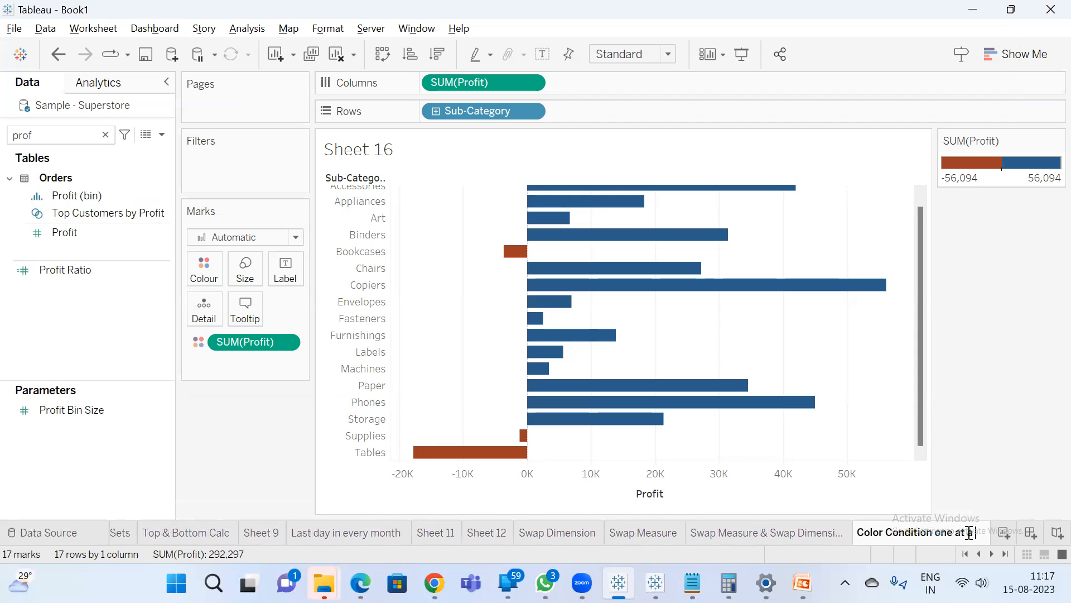
key("Return")
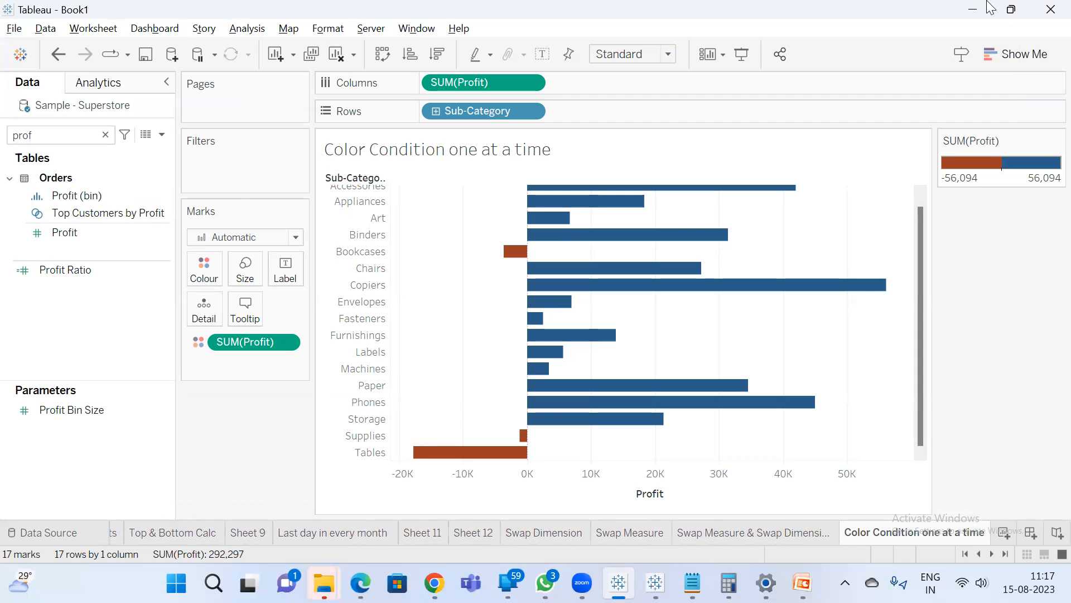
Create another worksheet, search the fields for "sa" and place Sales on Rows.
left_click(1006, 533)
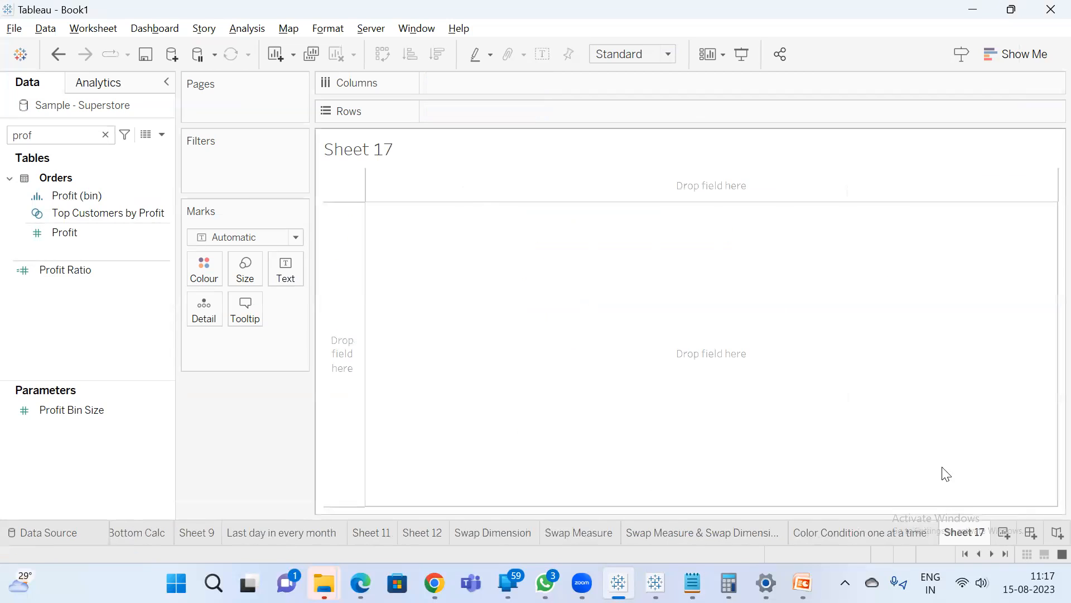
left_click(100, 213)
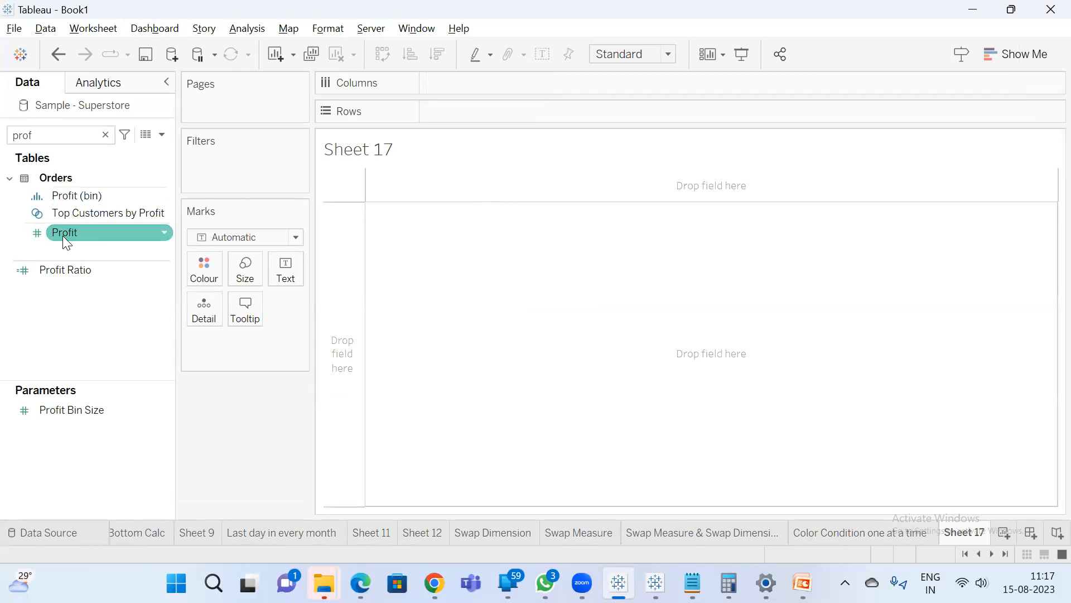
double_click(66, 135)
type("sa")
double_click(82, 210)
Search the fields for "pro" and place Profit on Columns.
left_click(47, 134)
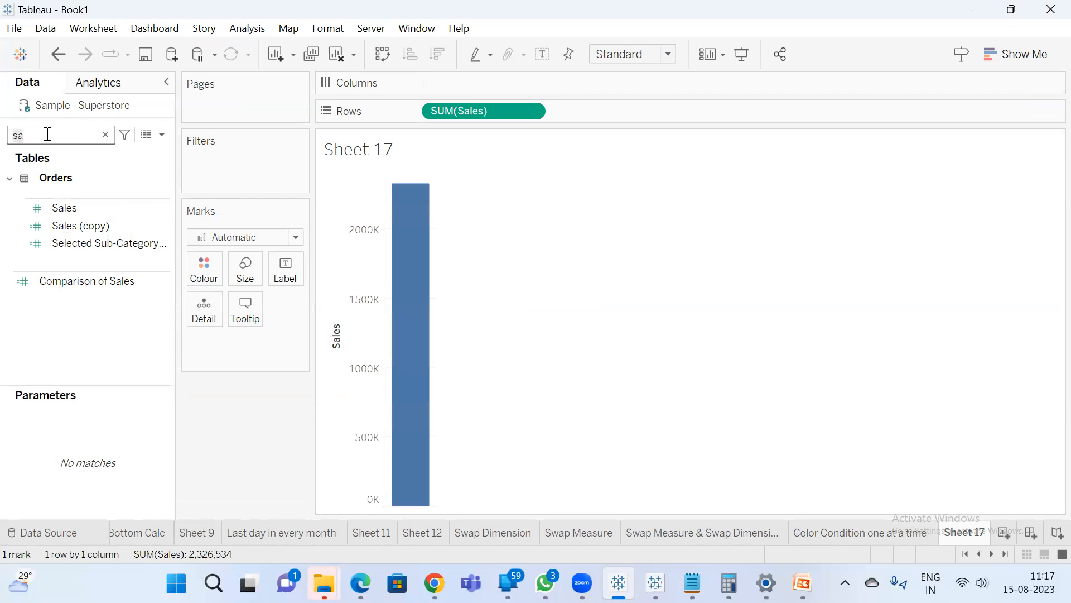
key("BackSpace")
key("BackSpace")
type("pro")
double_click(90, 299)
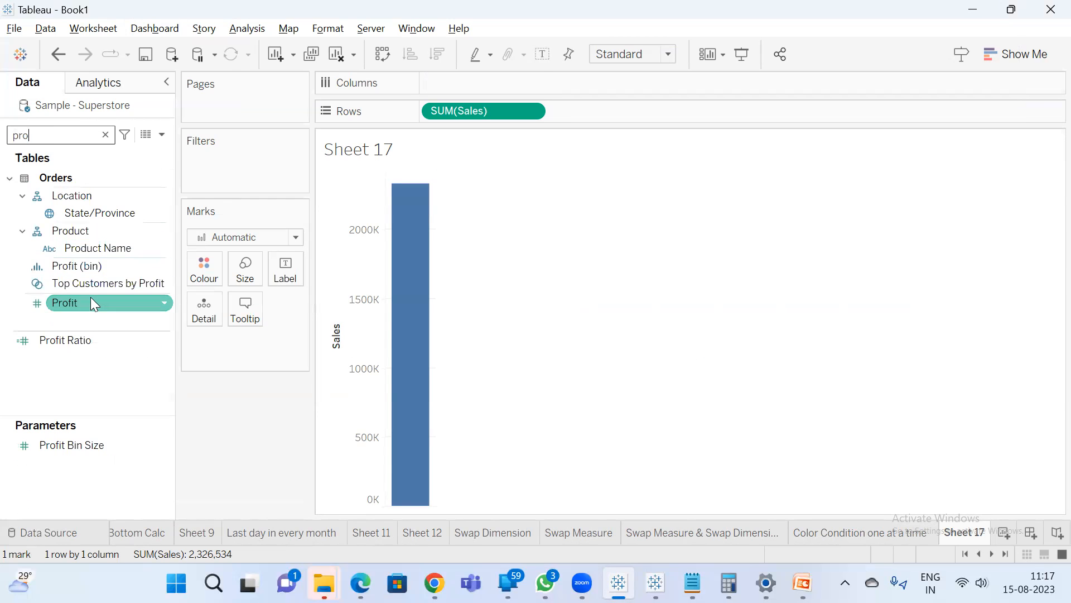
Search the fields for "sub" and add Sub-Category to the Profit and Sales view.
key("BackSpace")
key("BackSpace")
key("BackSpace")
type("s")
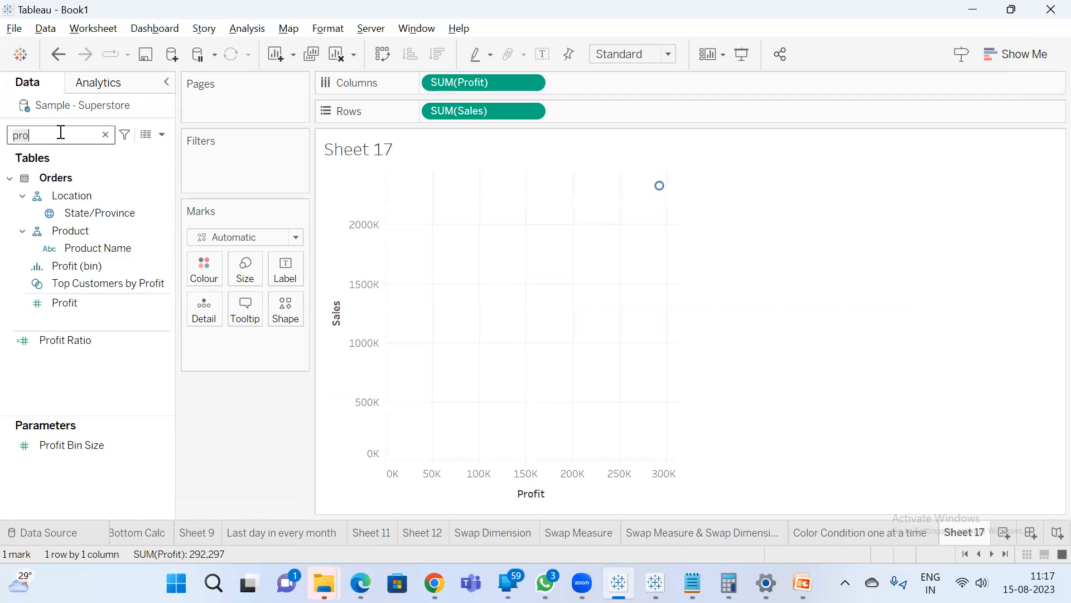
type("ub")
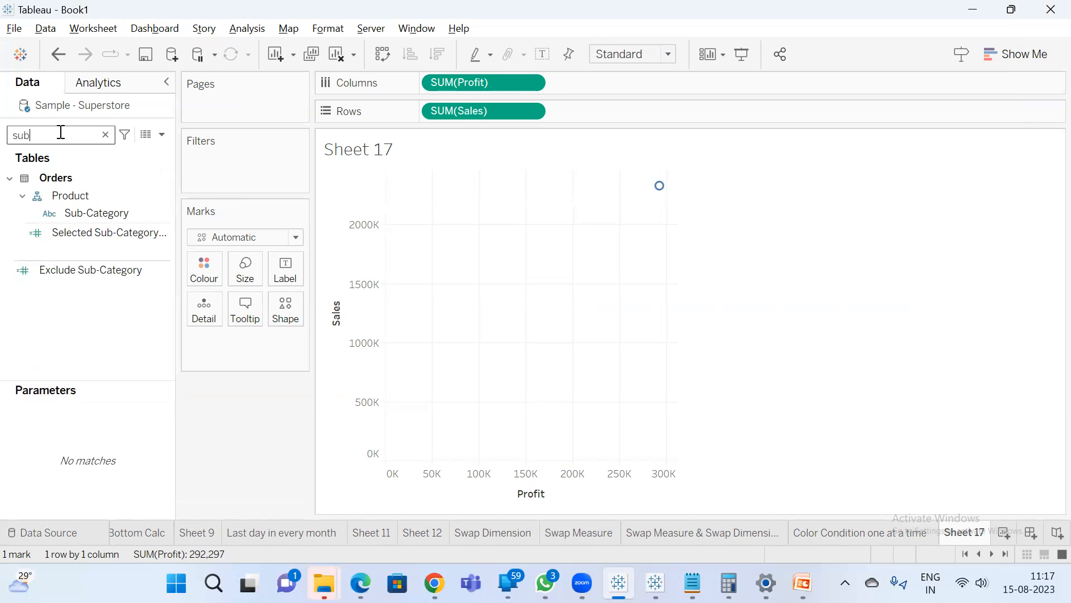
left_click(122, 215)
double_click(121, 215)
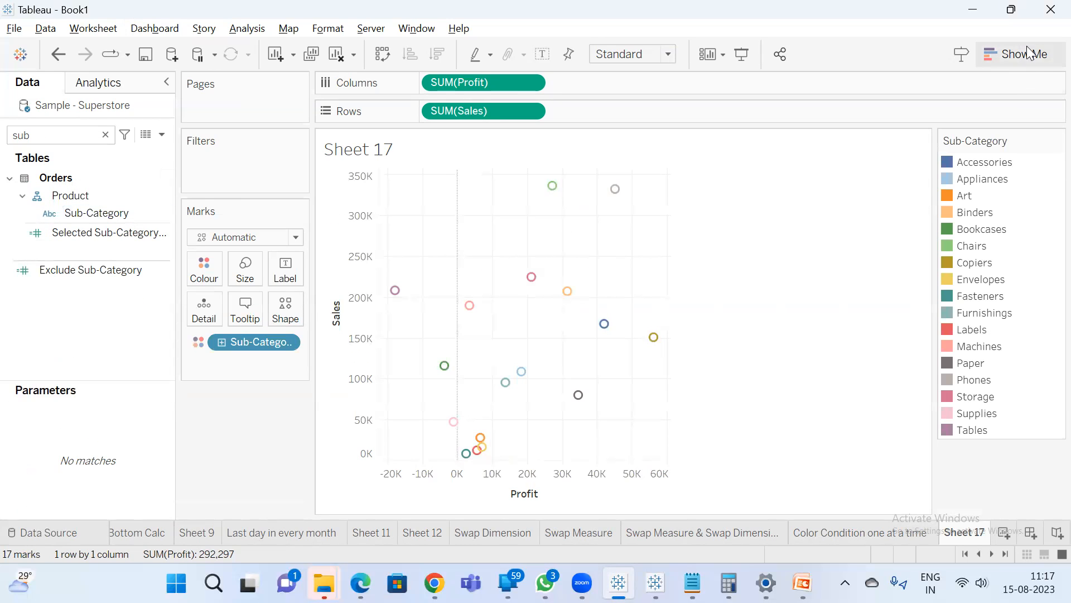
Convert the scatter plot into a text table listing Profit and Sales by Sub-Category.
left_click(1021, 55)
left_click(931, 100)
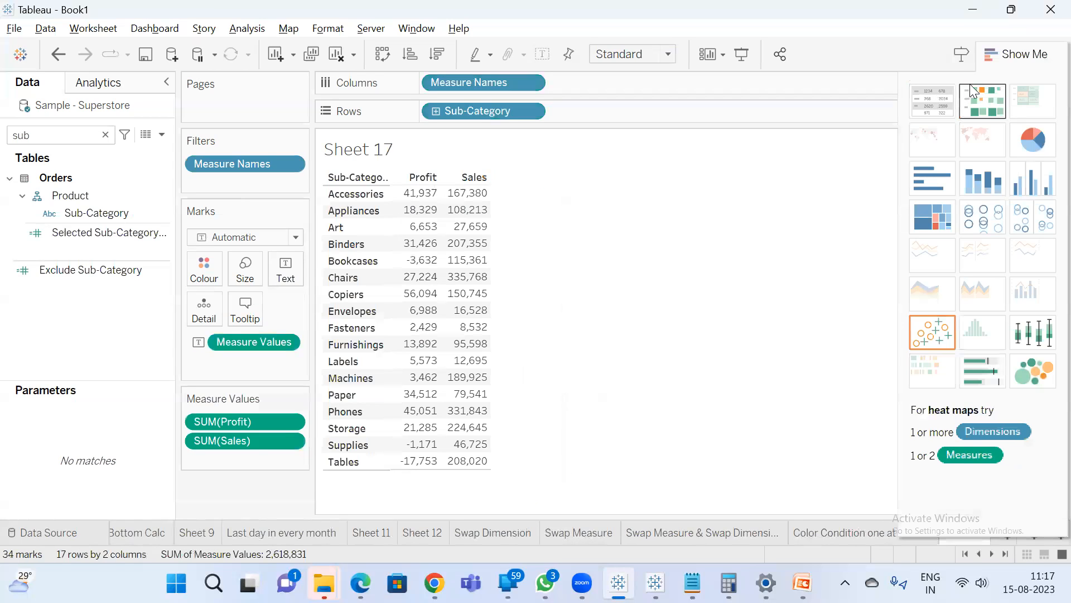
left_click(1014, 54)
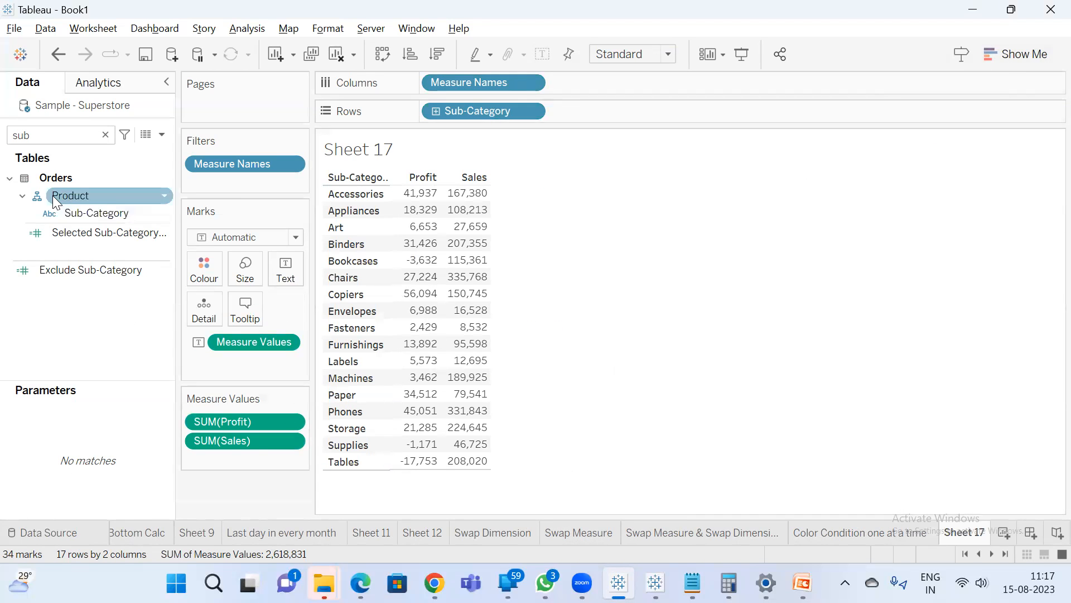
Search the fields for "pr" and colour the table's values by Profit.
left_click(19, 136)
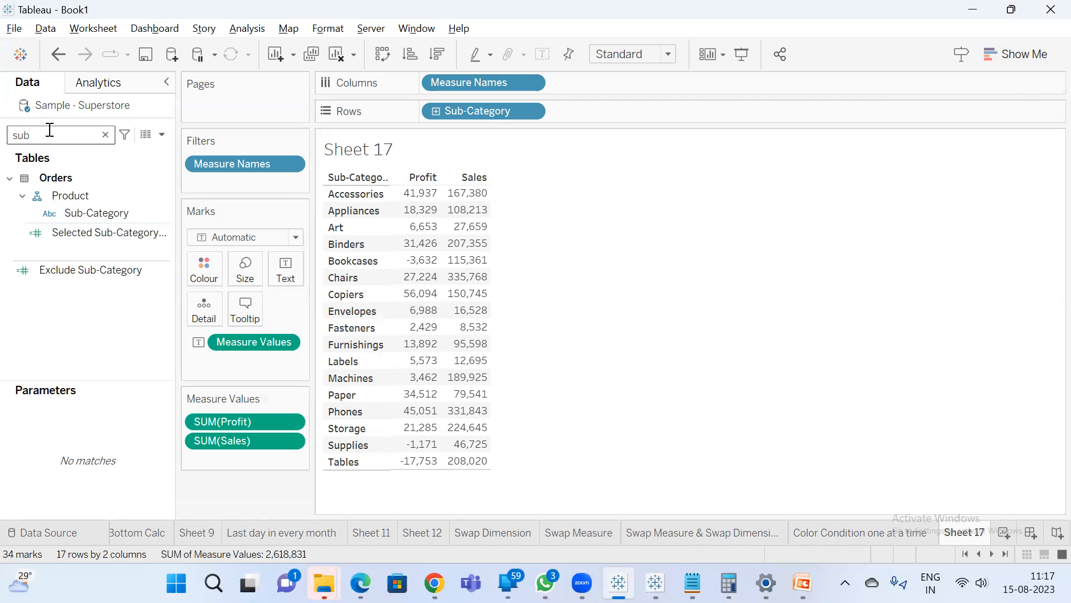
type("pr")
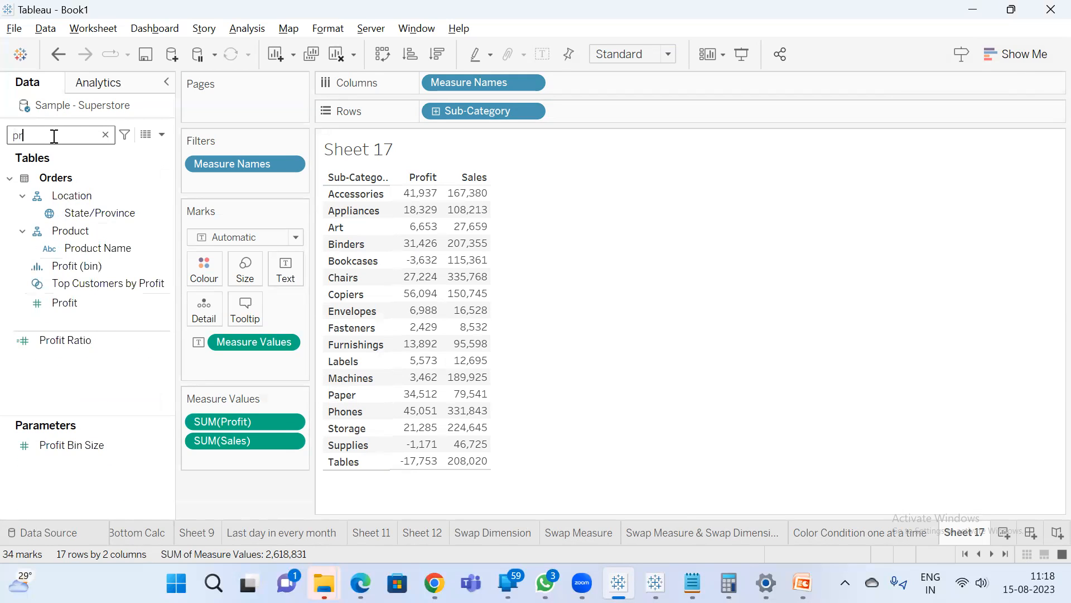
left_click_drag(70, 302, 197, 265)
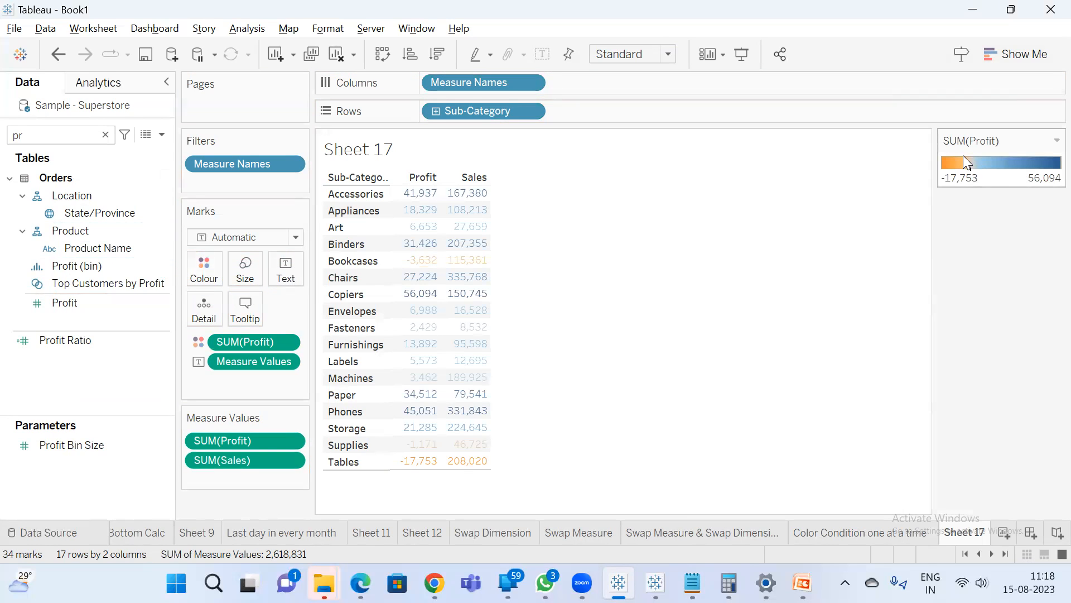
Apply stepped colour with 2 steps to the Profit colour legend.
double_click(963, 158)
left_click(395, 288)
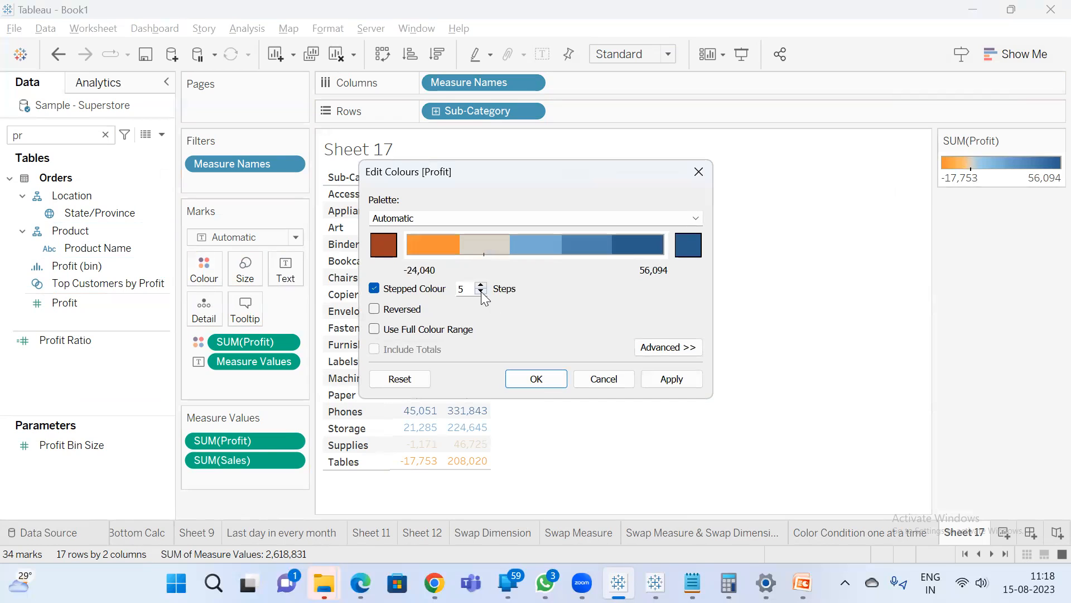
left_click(480, 291)
left_click(480, 292)
left_click(480, 291)
left_click(536, 379)
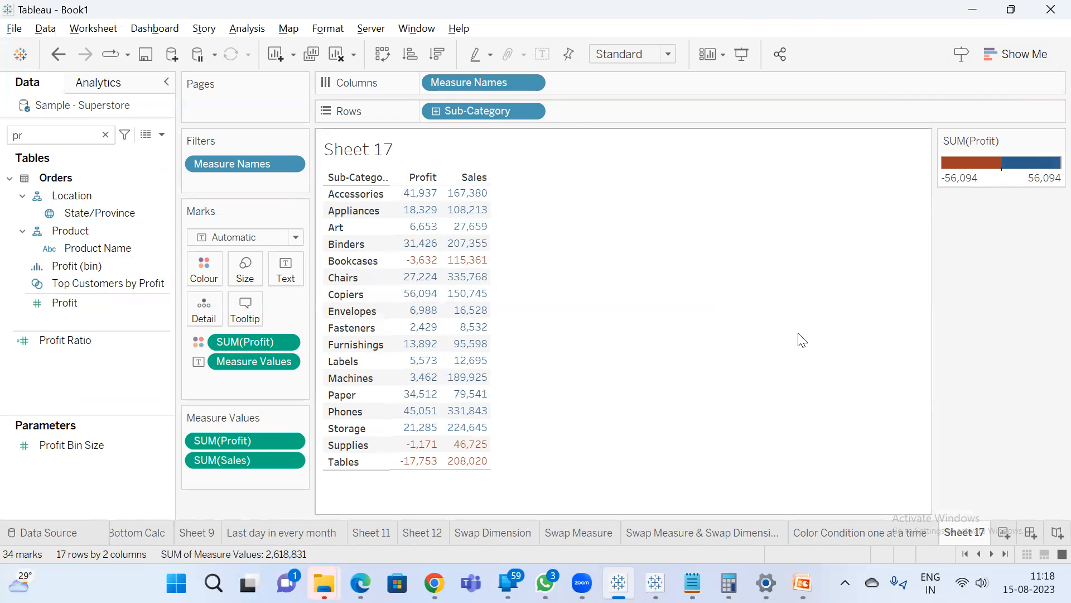
Examine how the Profit colouring affects the negative profit cells and the Sales and Profit columns of the table.
mouse_move(468, 297)
left_click(419, 260)
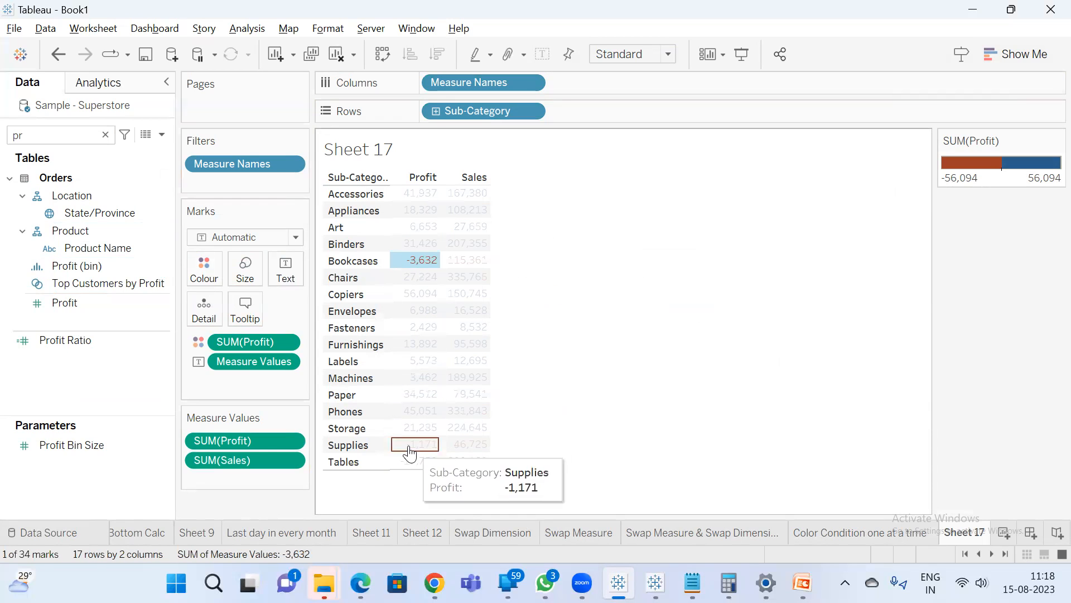
left_click_drag(420, 446, 428, 471)
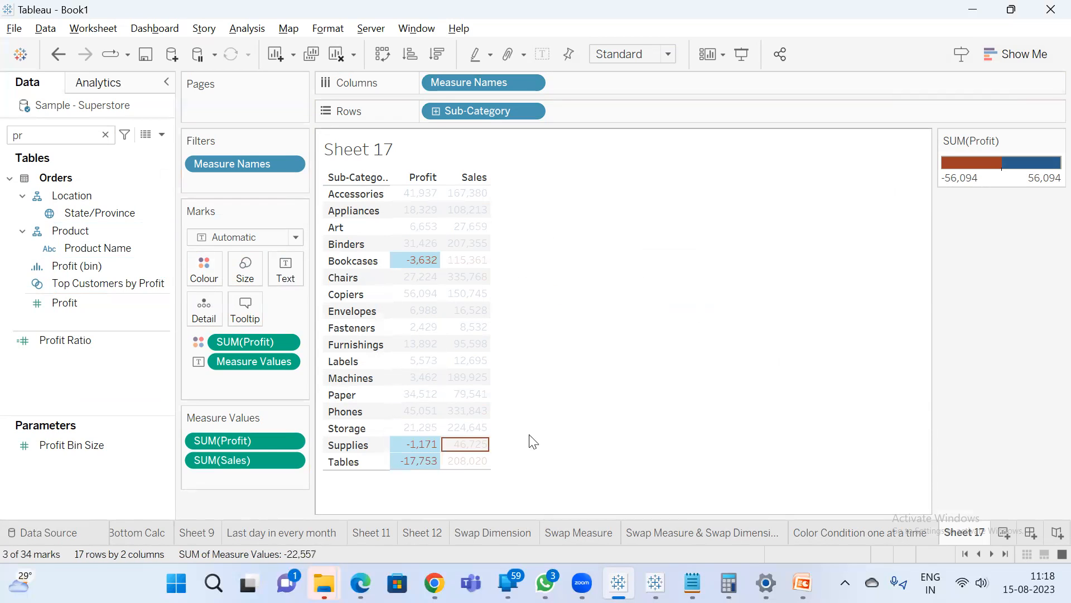
left_click(644, 366)
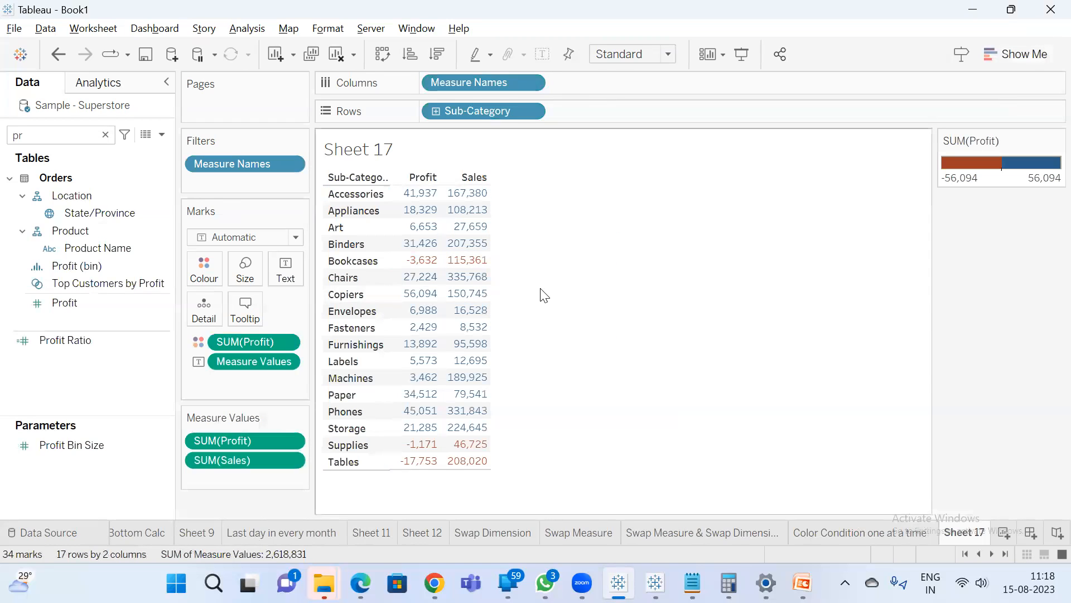
left_click_drag(468, 193, 484, 467)
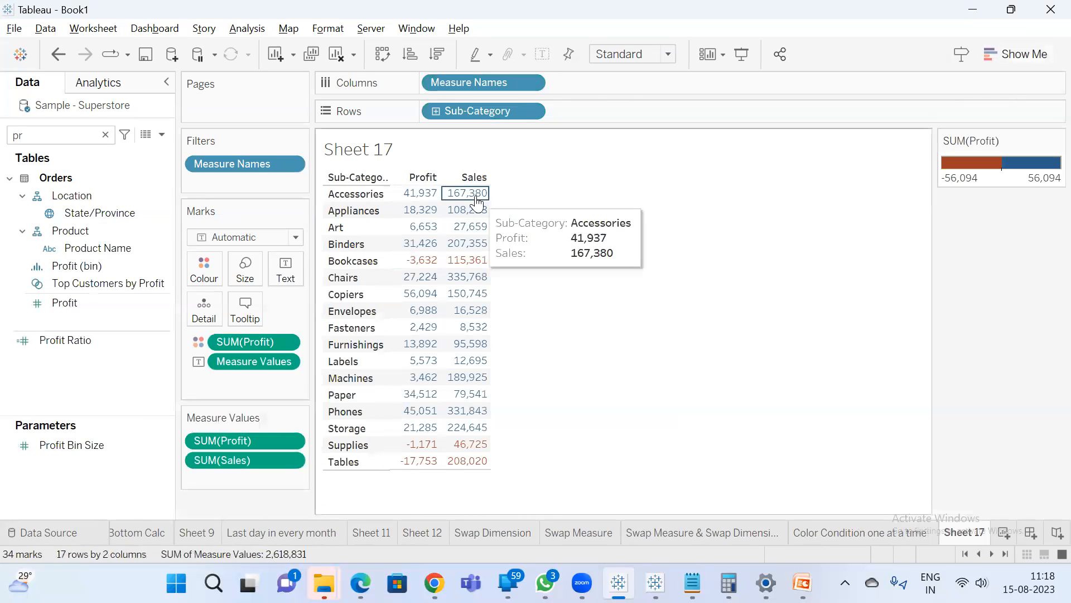
left_click_drag(424, 193, 419, 462)
left_click(579, 311)
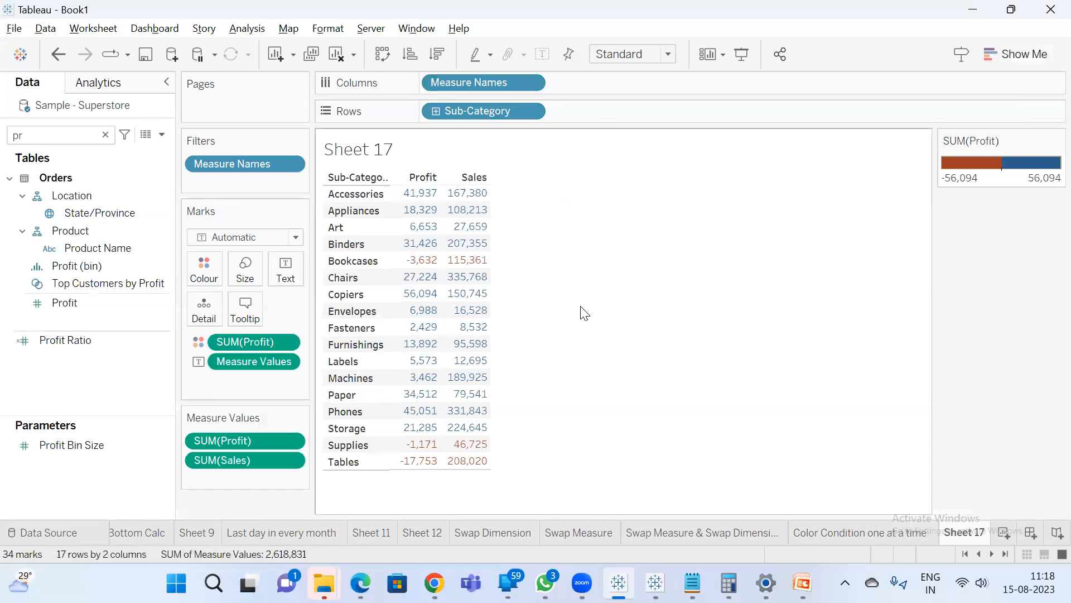
right_click(253, 342)
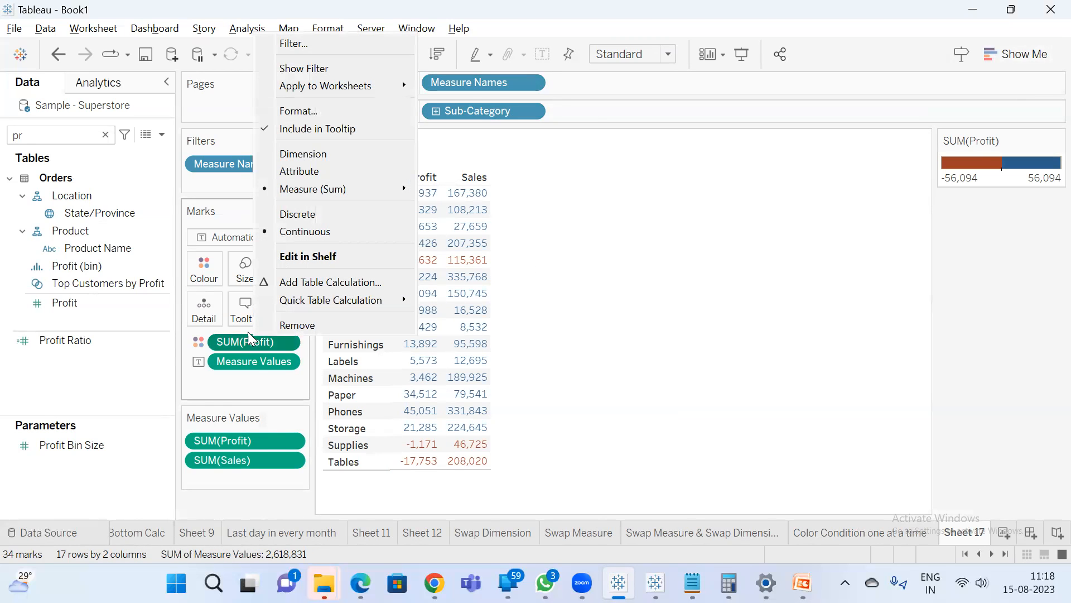
left_click(205, 279)
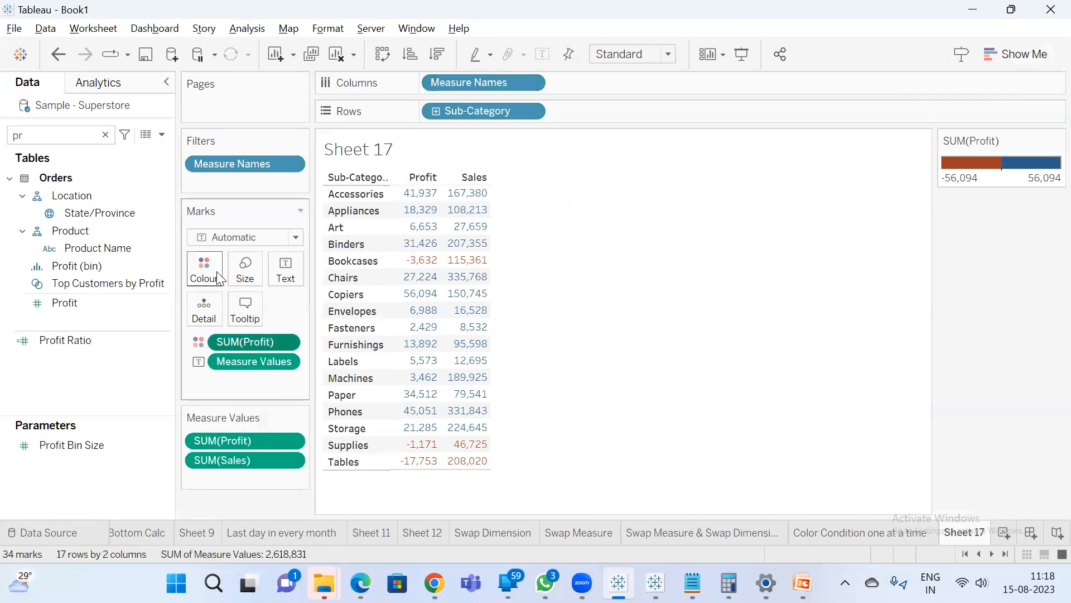
left_click(218, 278)
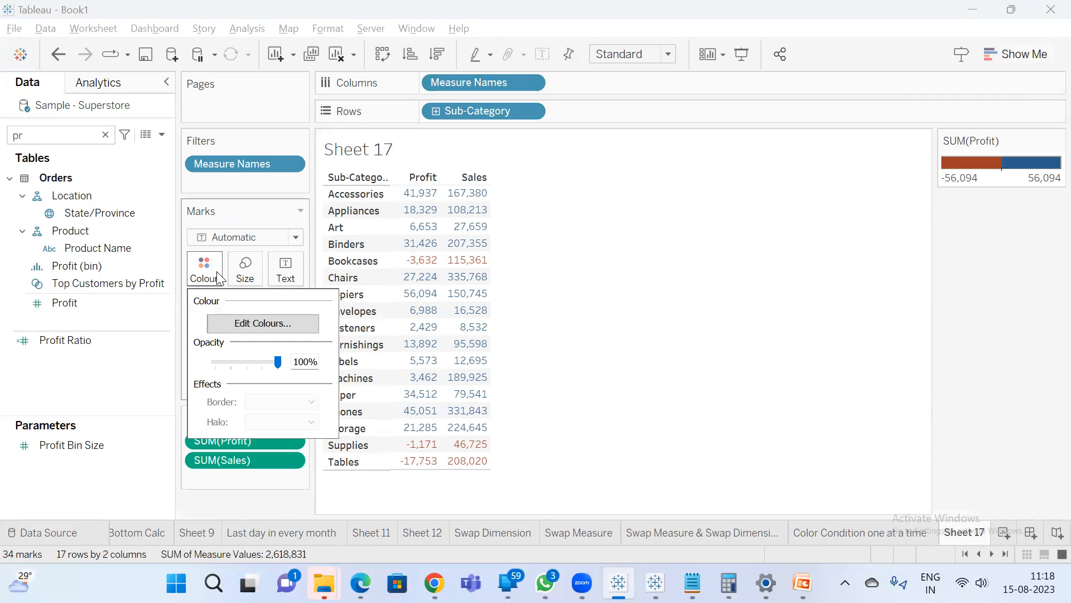
left_click(512, 311)
right_click(279, 361)
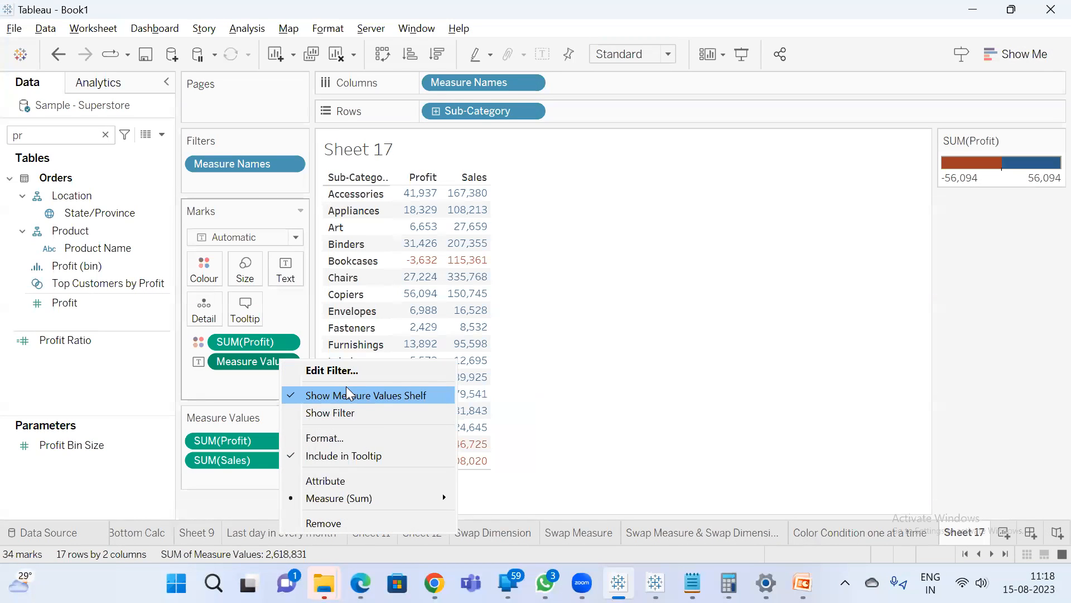
left_click(608, 219)
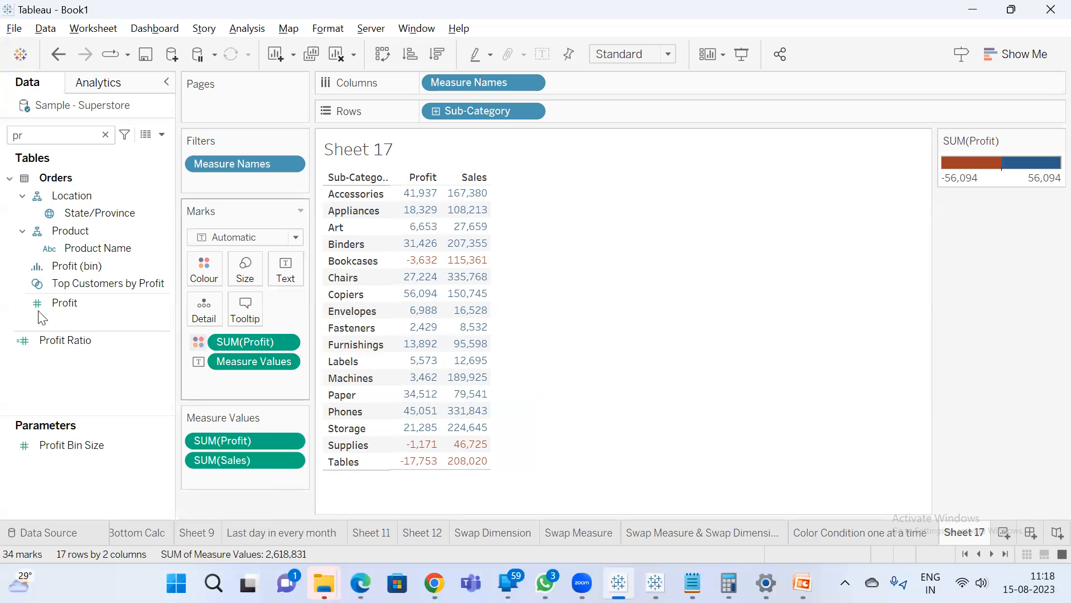
Try placing Measure Values on both Colour and Text in place of the Profit colouring.
type("mmeas")
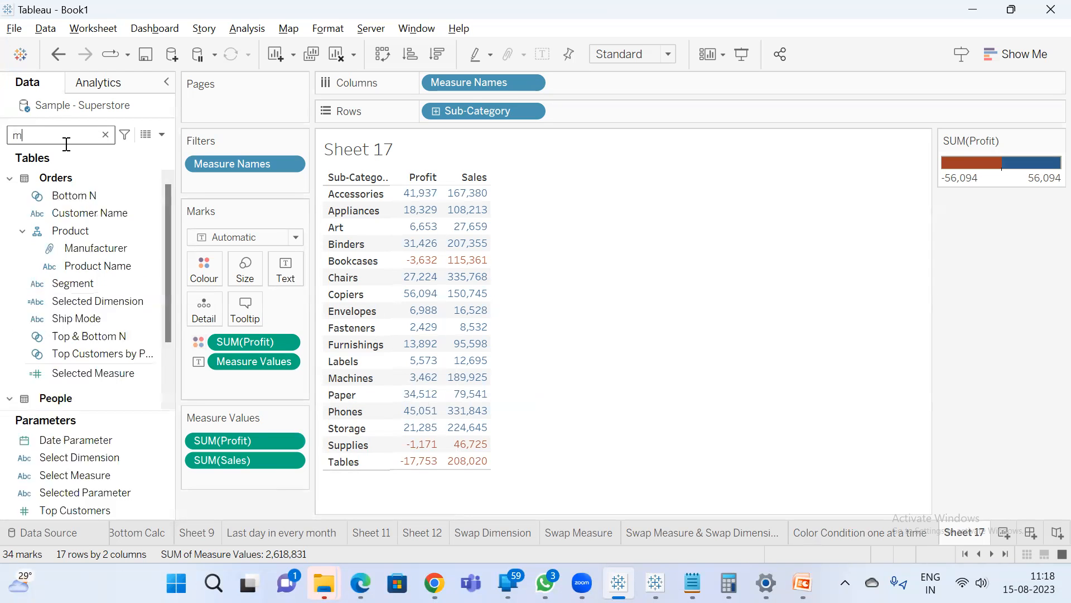
key("BackSpace")
key("BackSpace")
key("BackSpace")
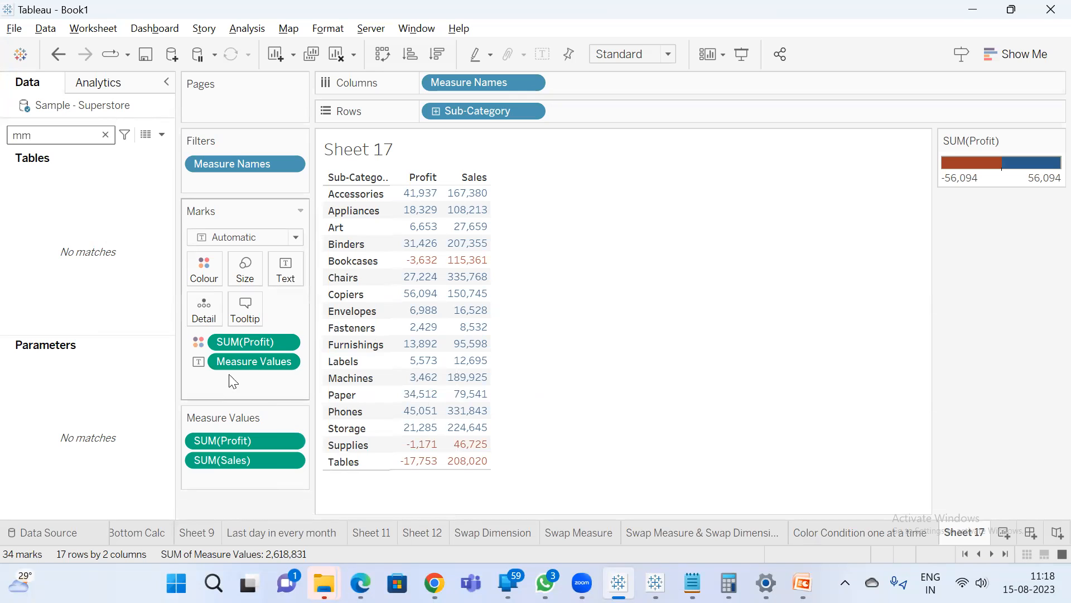
left_click_drag(249, 361, 202, 271)
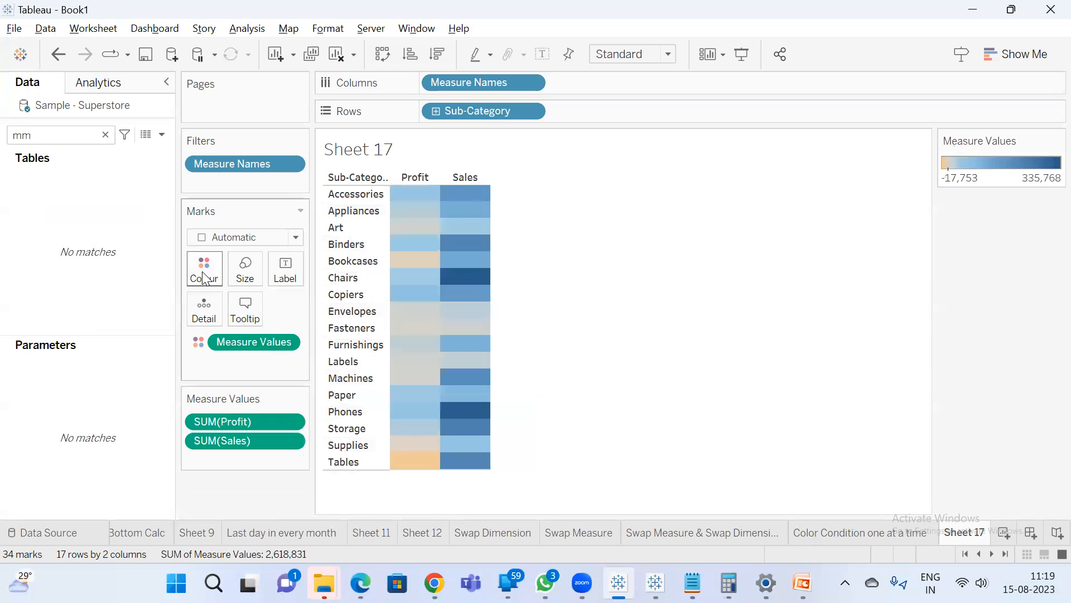
right_click(262, 342)
left_click(72, 313)
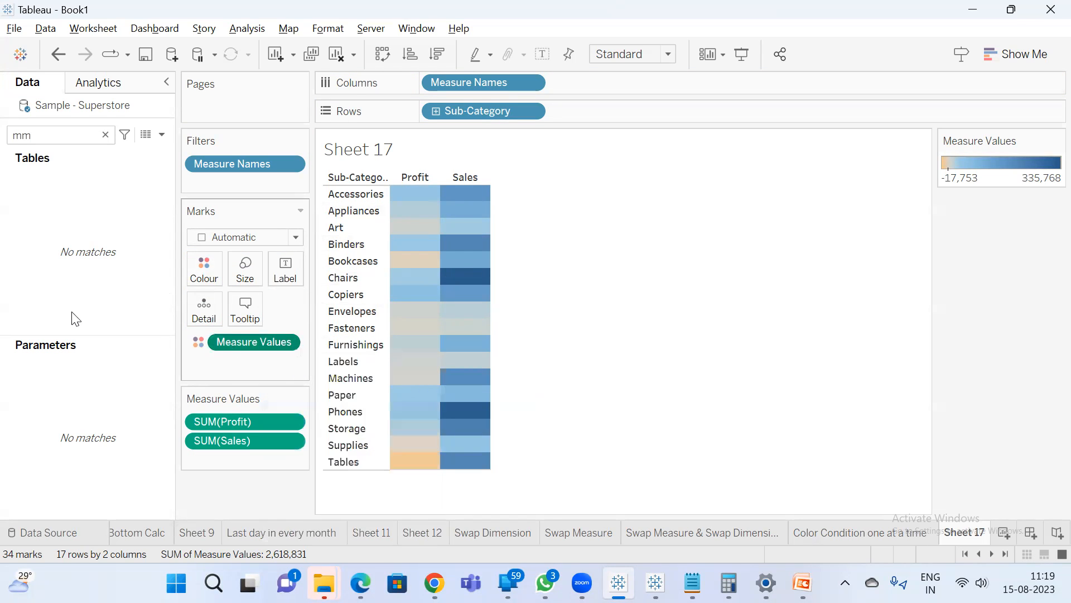
left_click_drag(250, 341, 283, 275)
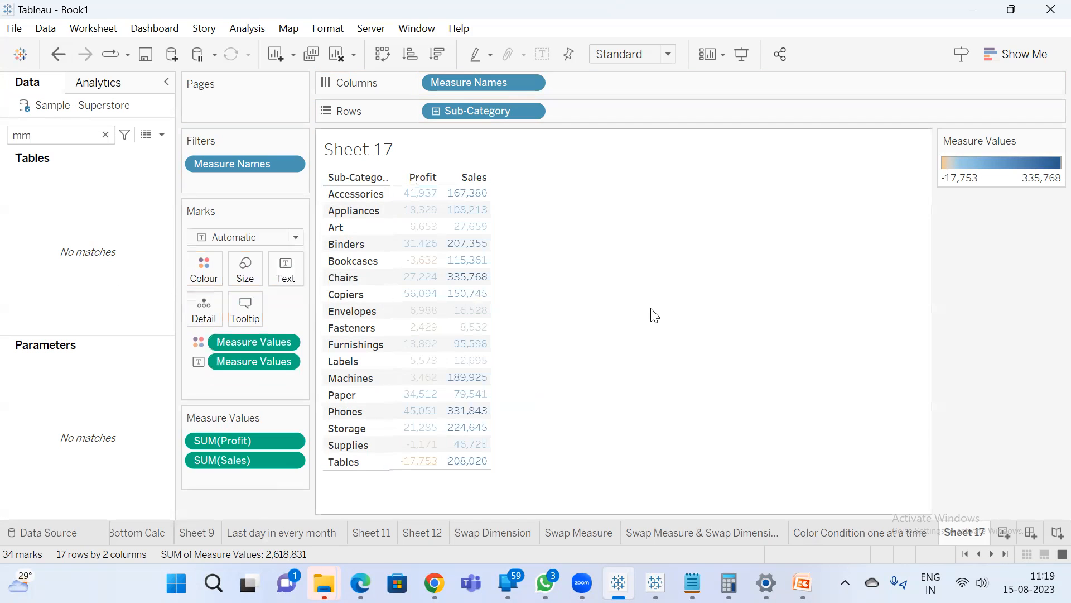
Undo the two Measure Values placements and remove Profit from Colour.
key("ctrl+z")
key("ctrl+z")
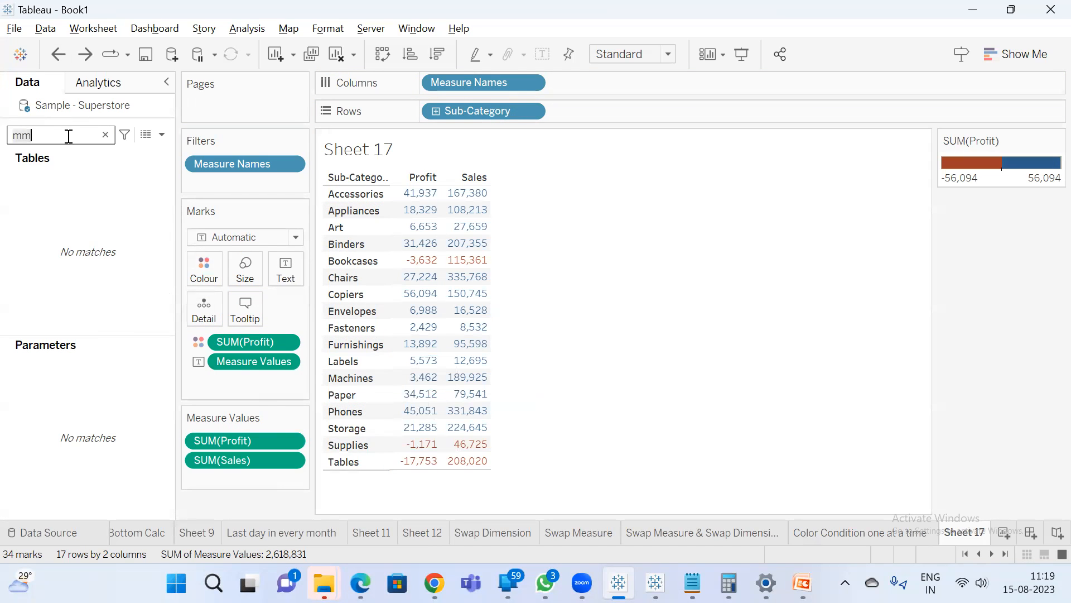
left_click_drag(248, 343, 999, 441)
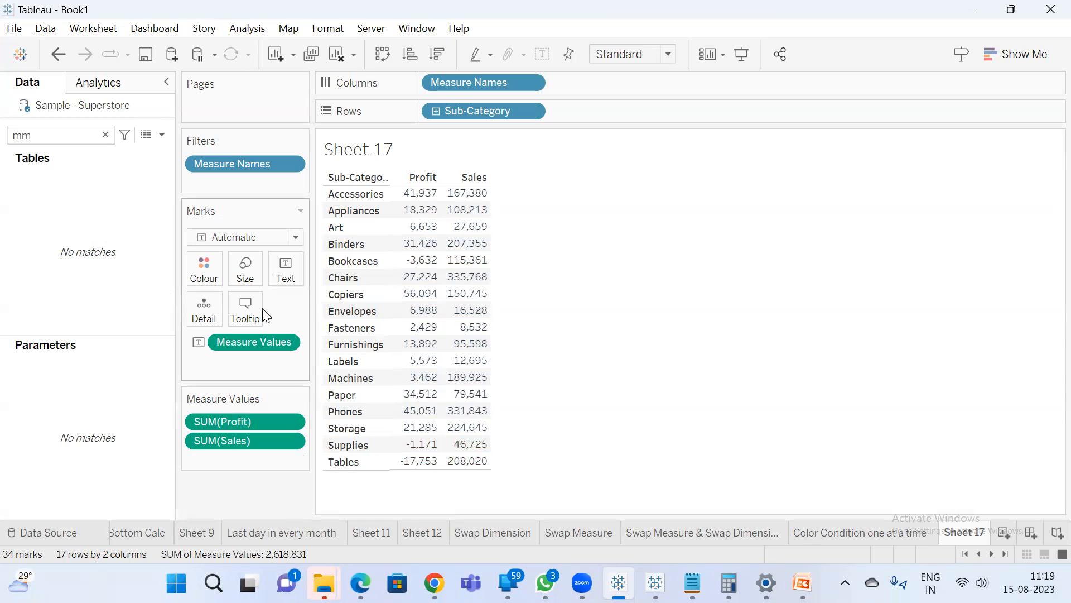
mouse_move(466, 195)
Search the fields for "measu" and place Measure Values on Colour, keeping it on Text as well.
left_click(54, 139)
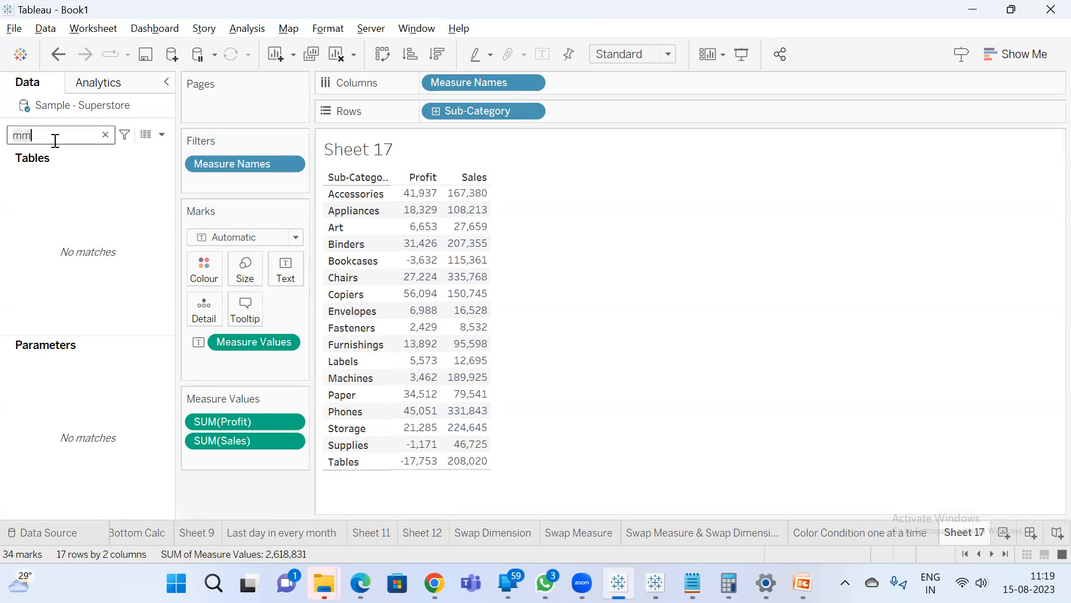
key("BackSpace")
type("easu")
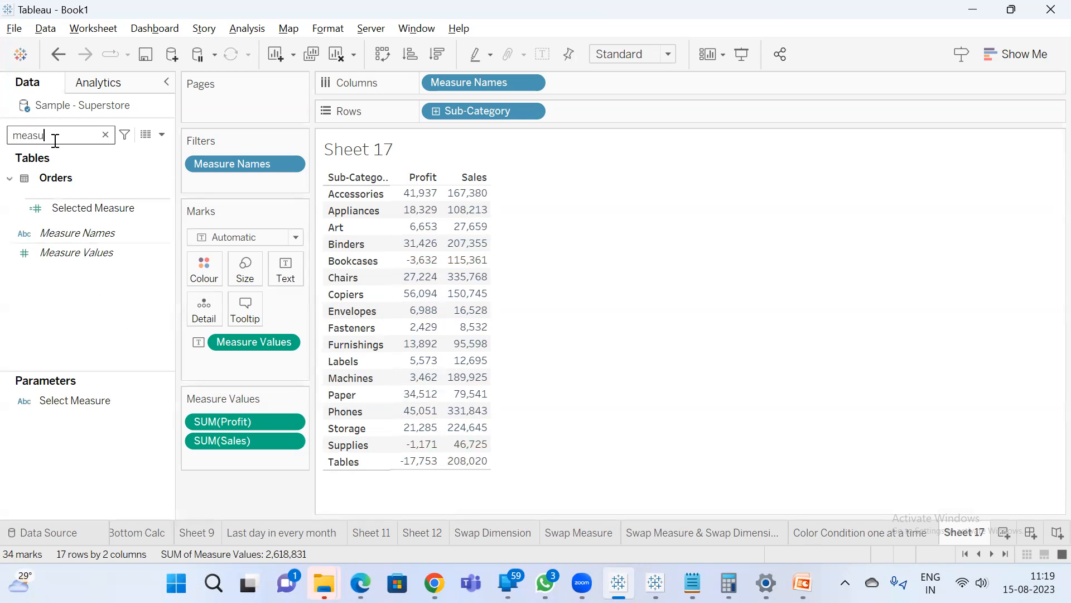
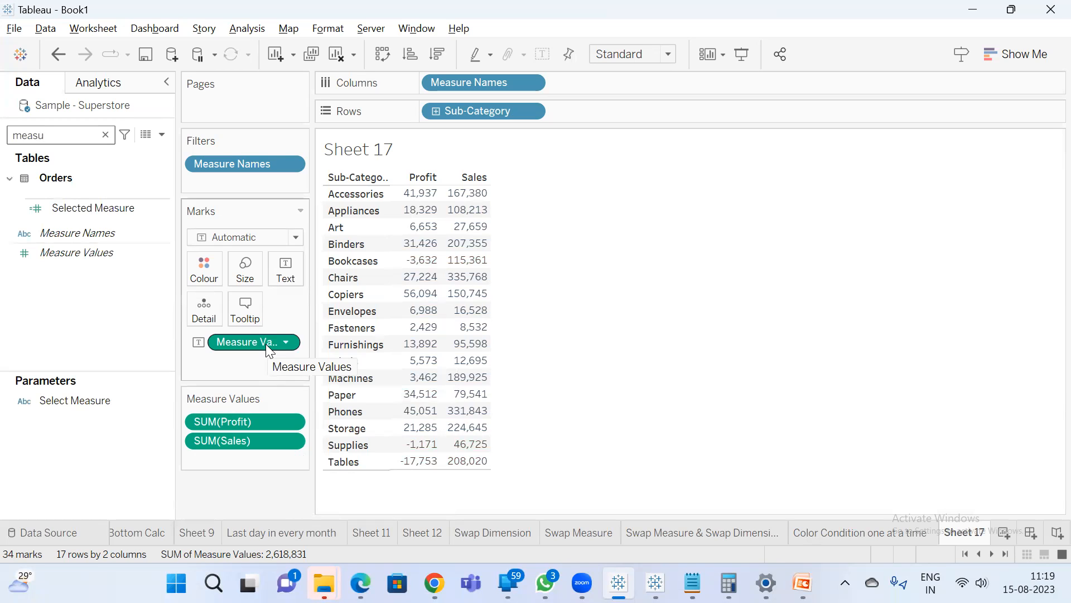
double_click(233, 165)
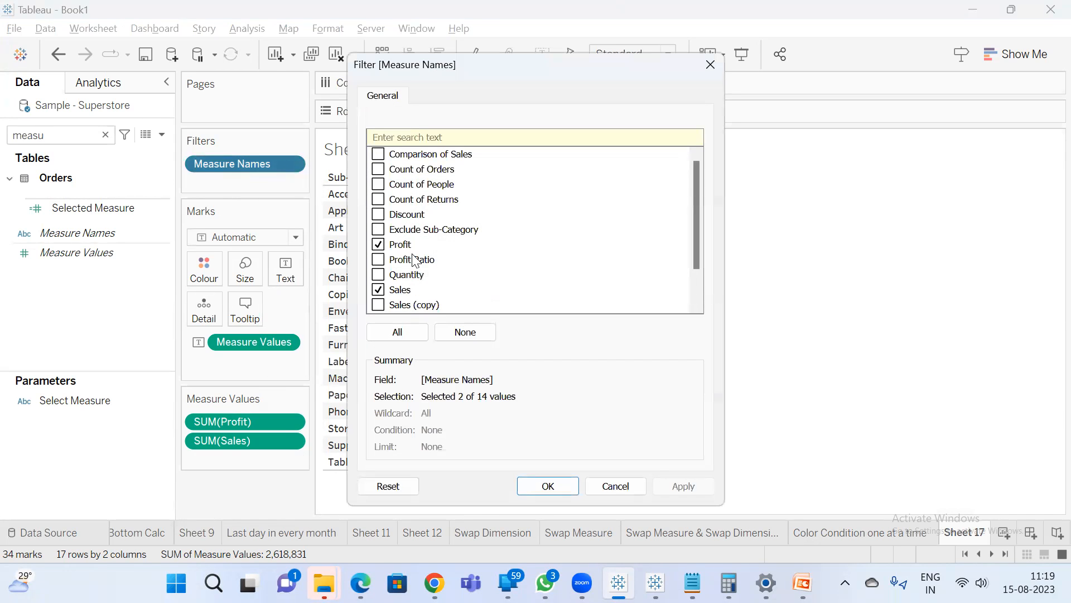
key("Escape")
left_click_drag(93, 253, 207, 268)
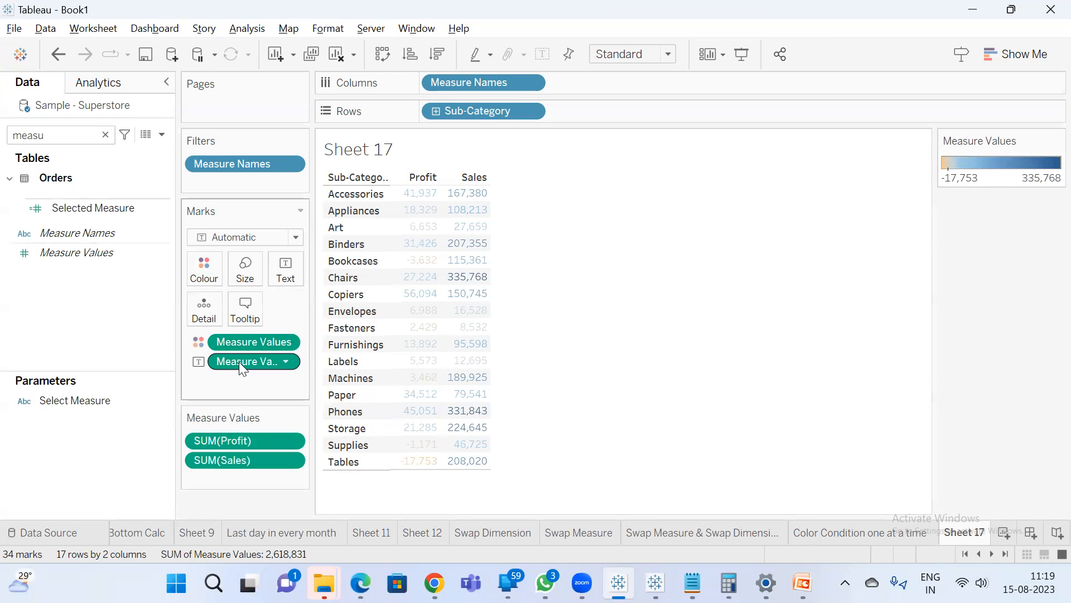
Use separate legends for the Measure Values placed on Colour.
right_click(269, 340)
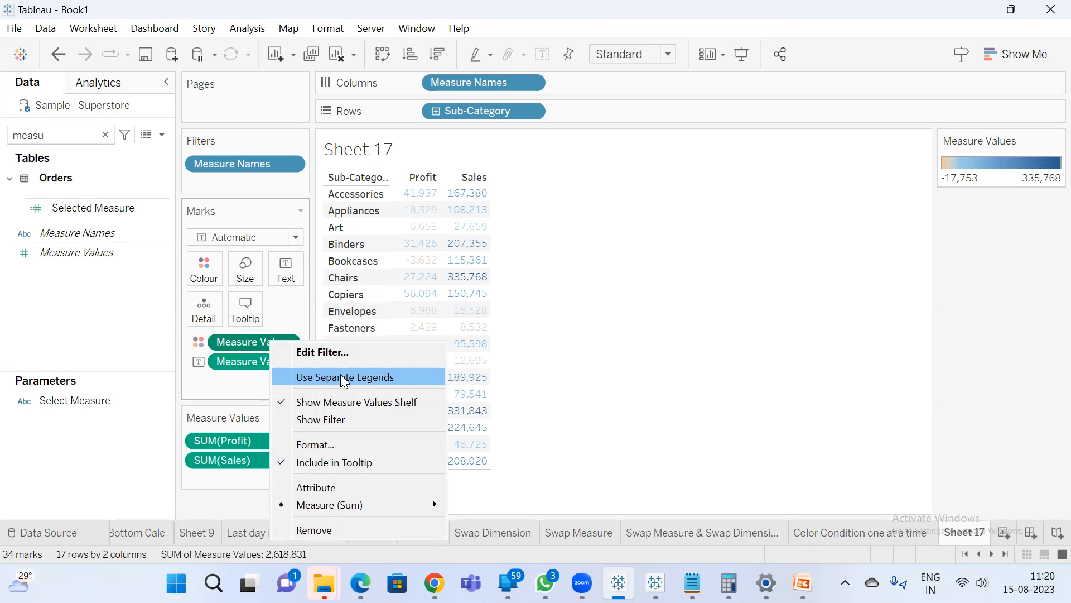
left_click(993, 248)
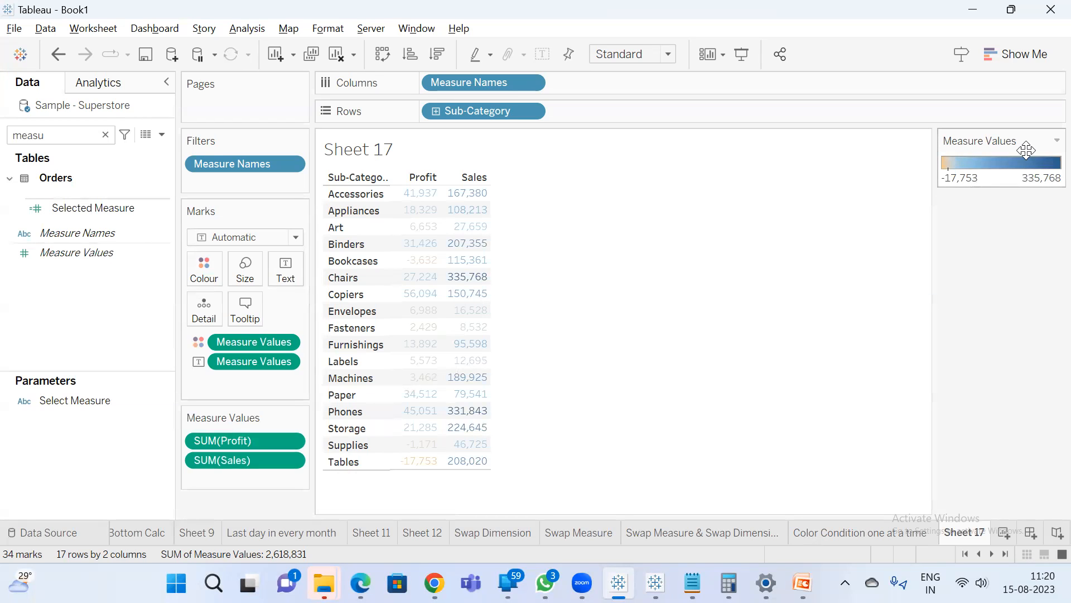
right_click(248, 342)
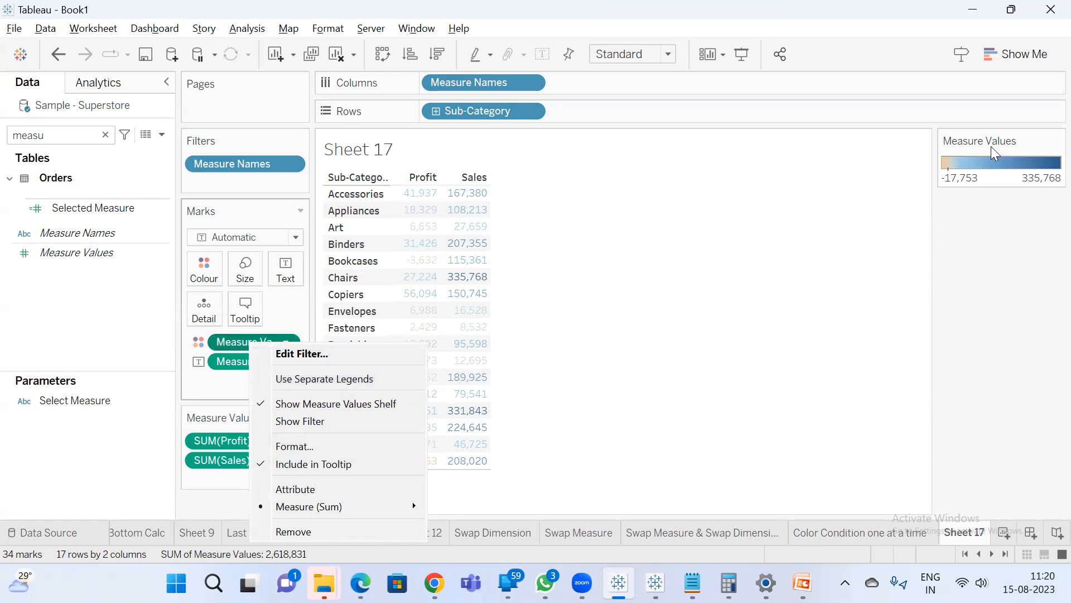
left_click(977, 273)
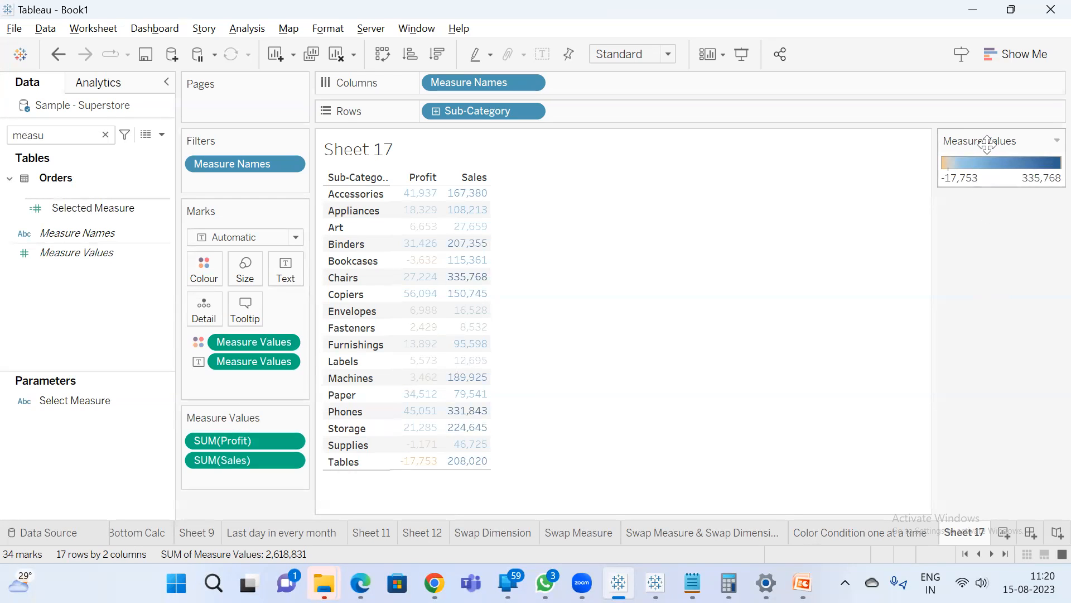
right_click(248, 340)
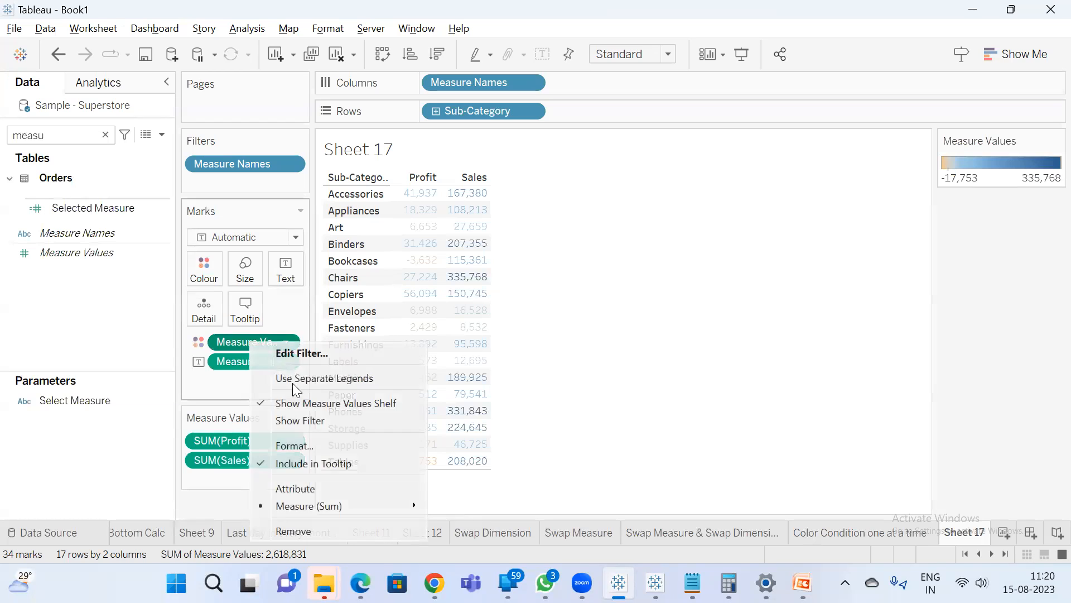
left_click(300, 378)
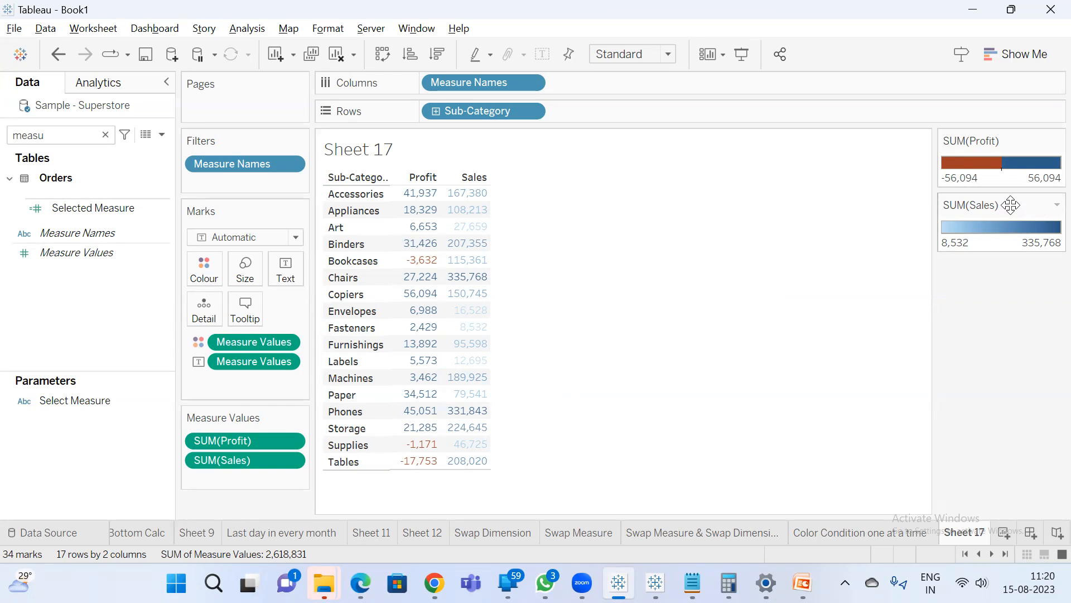
Review the Profit legend's stepped colour settings beside the table and accept them.
double_click(1001, 158)
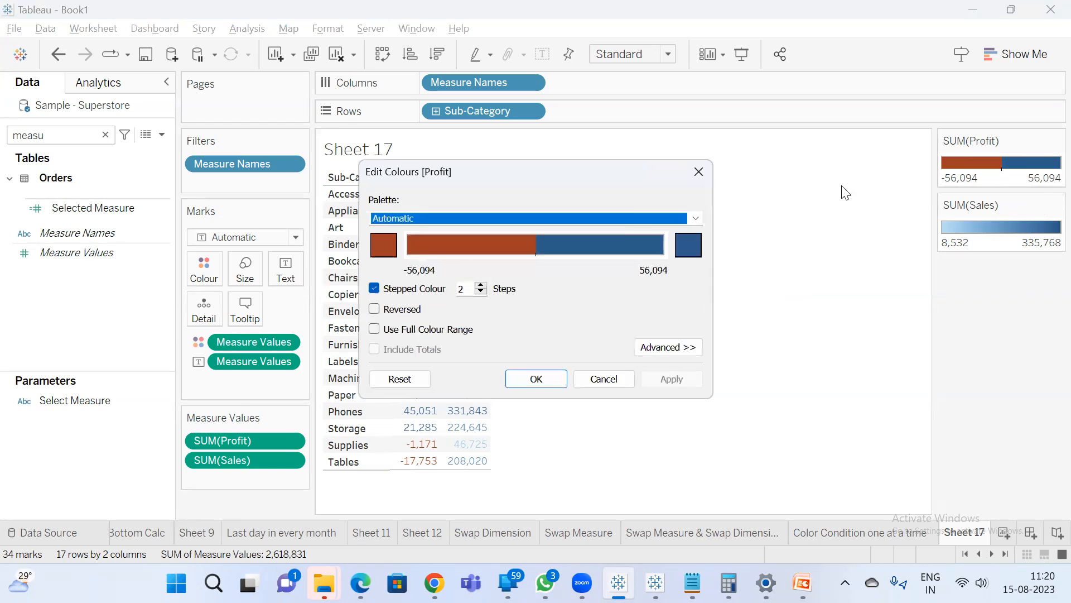
left_click_drag(442, 177, 611, 193)
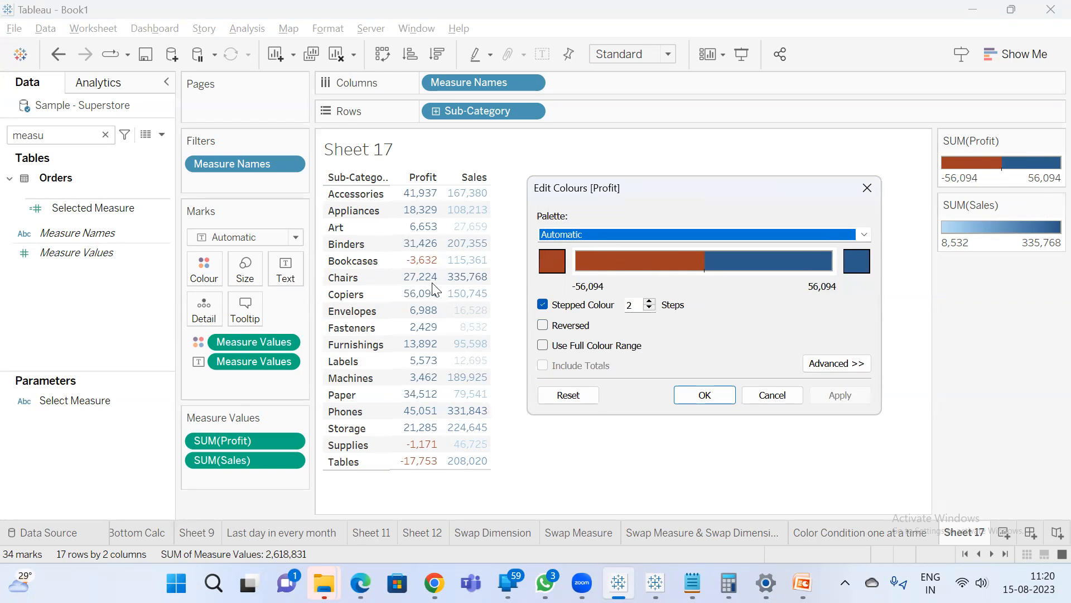
left_click(690, 394)
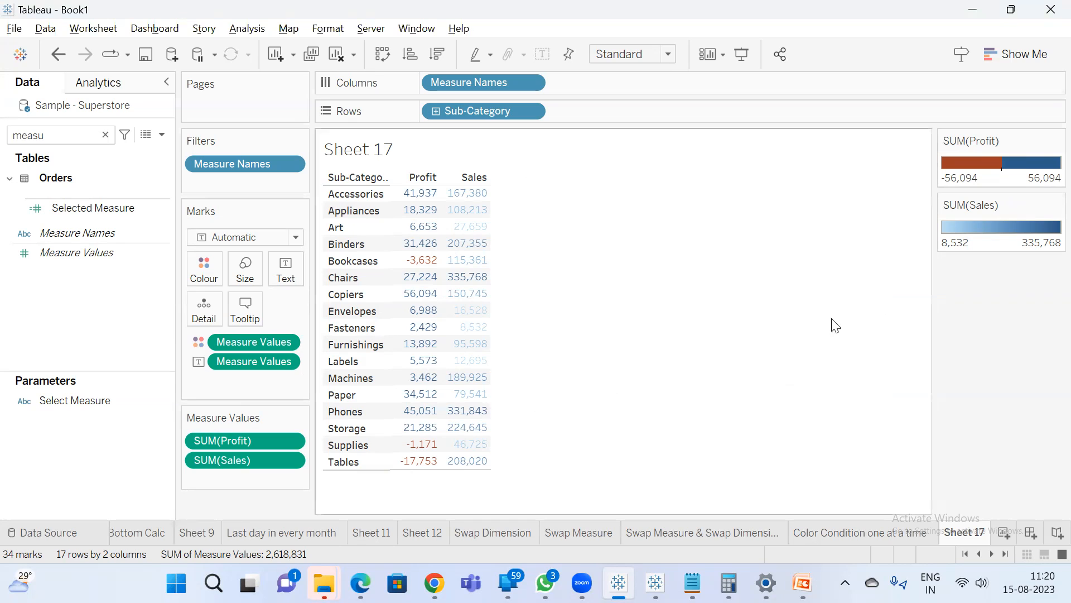
Set the Sales legend to stepped colour with 2 steps and apply it to the table.
double_click(1011, 229)
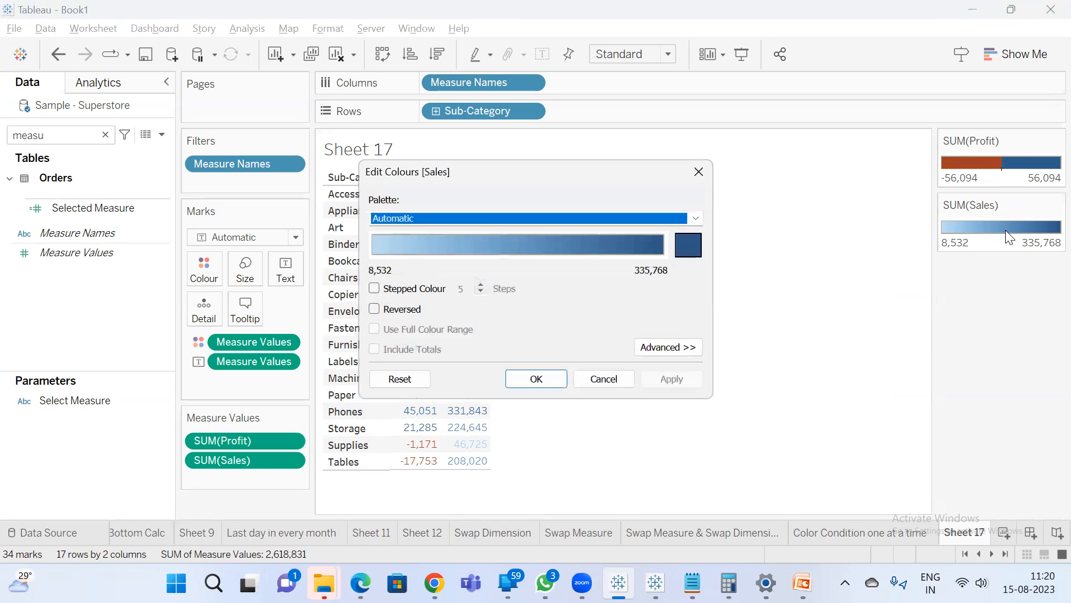
left_click(374, 289)
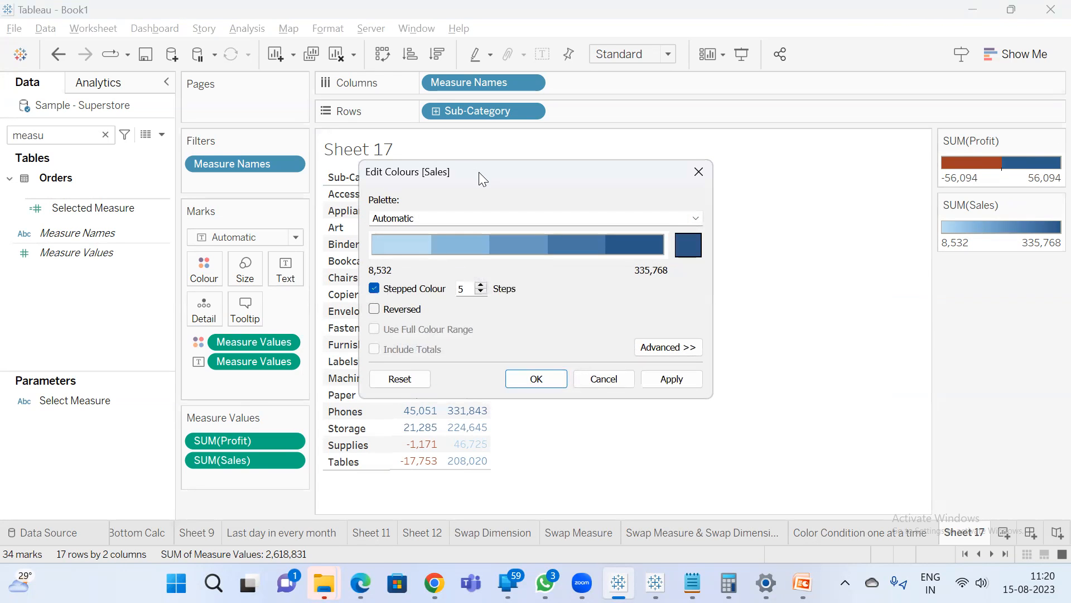
left_click_drag(526, 171, 771, 142)
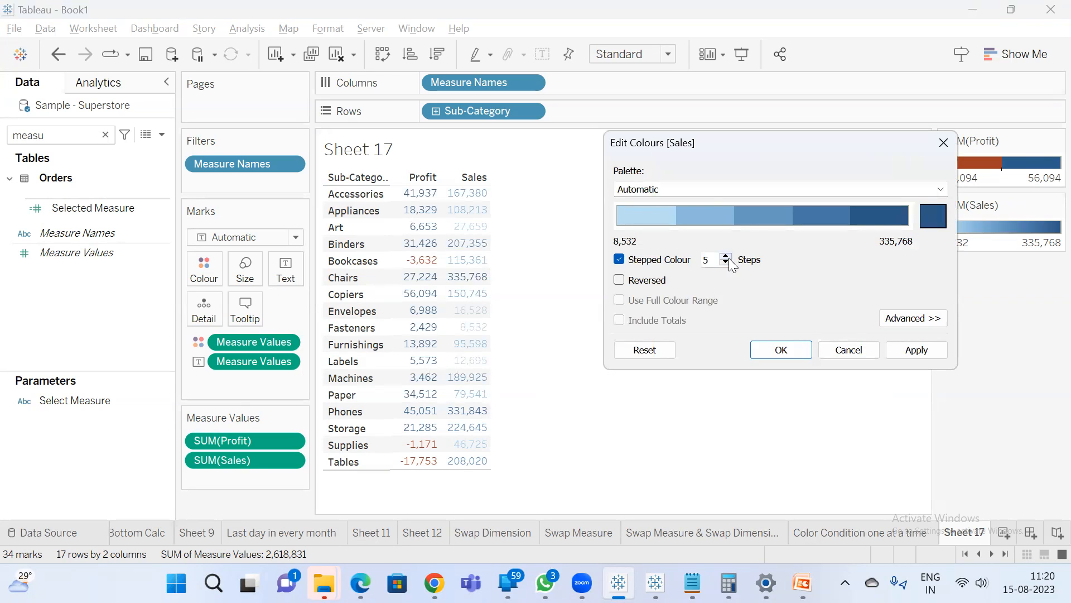
left_click(728, 257)
left_click(728, 257)
left_click(726, 261)
left_click(727, 261)
left_click(726, 261)
left_click(726, 261)
left_click(727, 261)
left_click(904, 347)
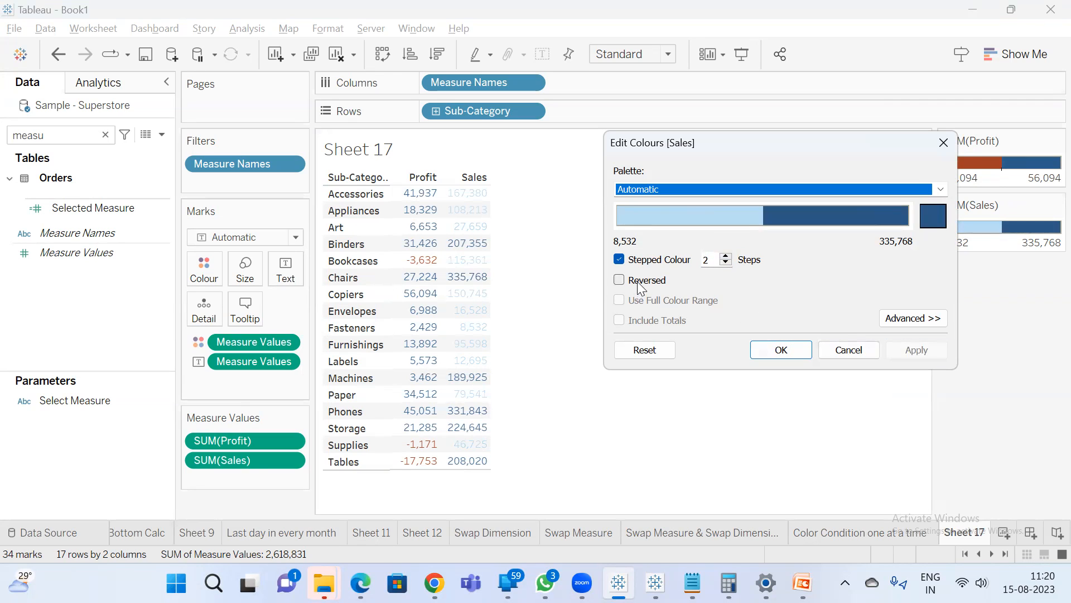
Set the centre of the Sales colour range to 1,50,000 in the advanced options and accept the colours.
left_click(932, 319)
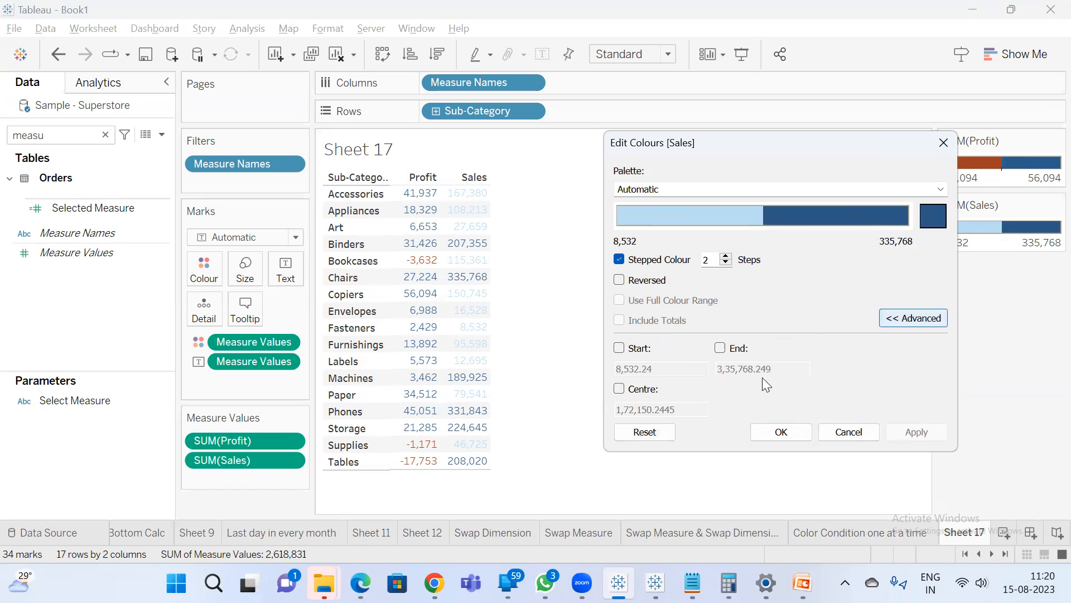
left_click(619, 389)
left_click_drag(694, 409, 616, 409)
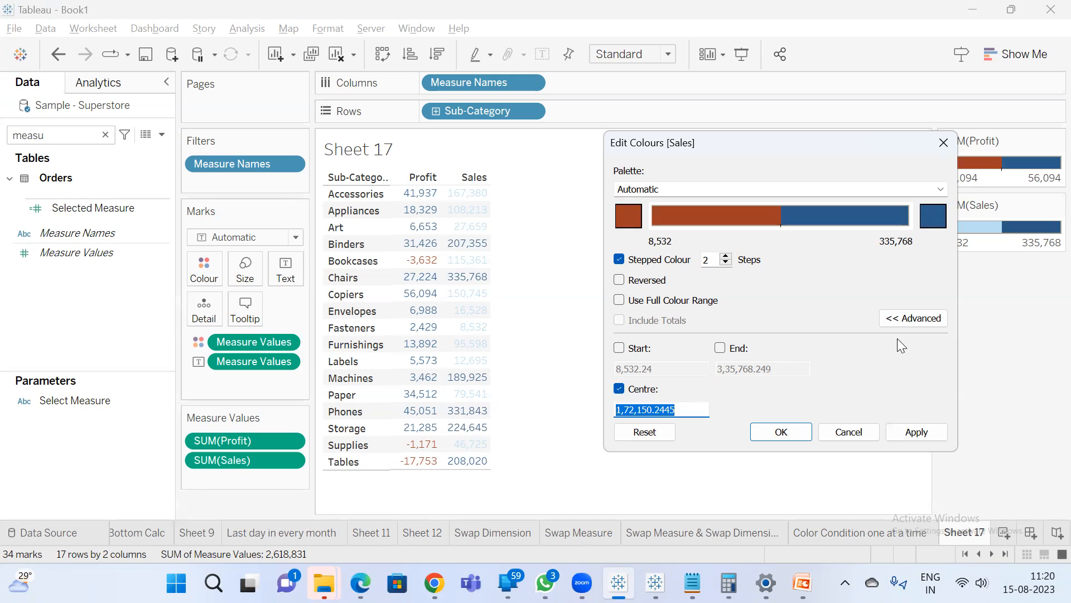
type("1,50,00")
type("0000")
left_click(917, 434)
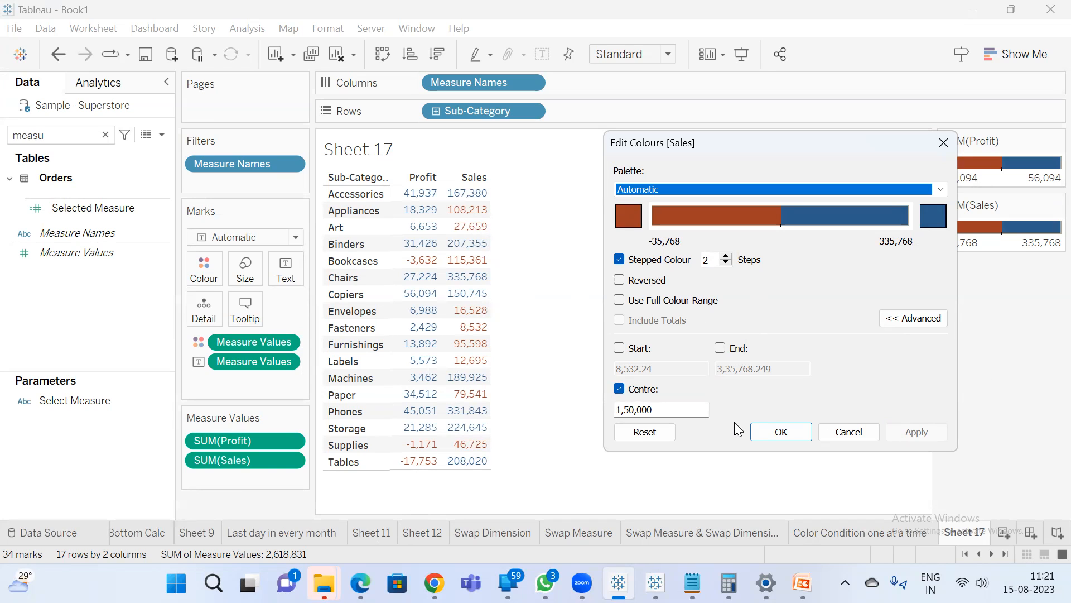
left_click(759, 426)
Rename the current worksheet as "Multiple color condition".
double_click(972, 535)
type("Multiple")
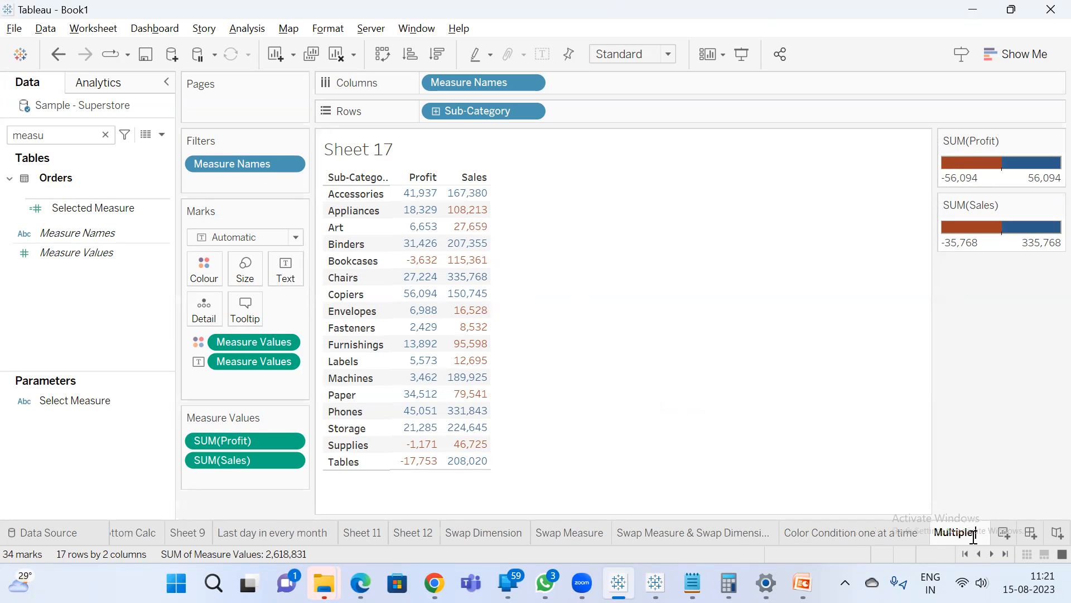
type(" color condition")
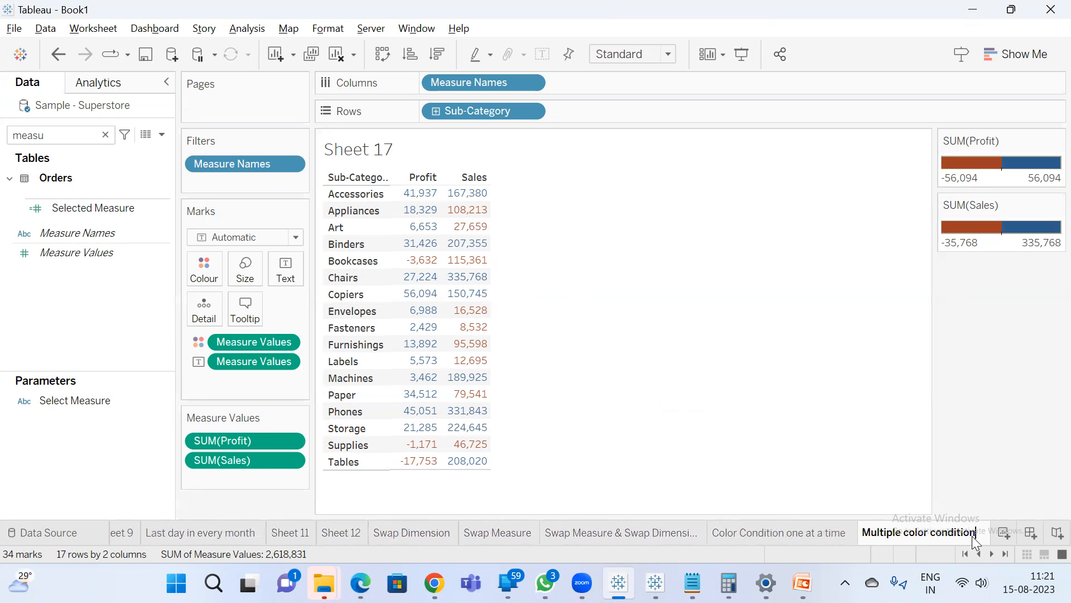
key("Return")
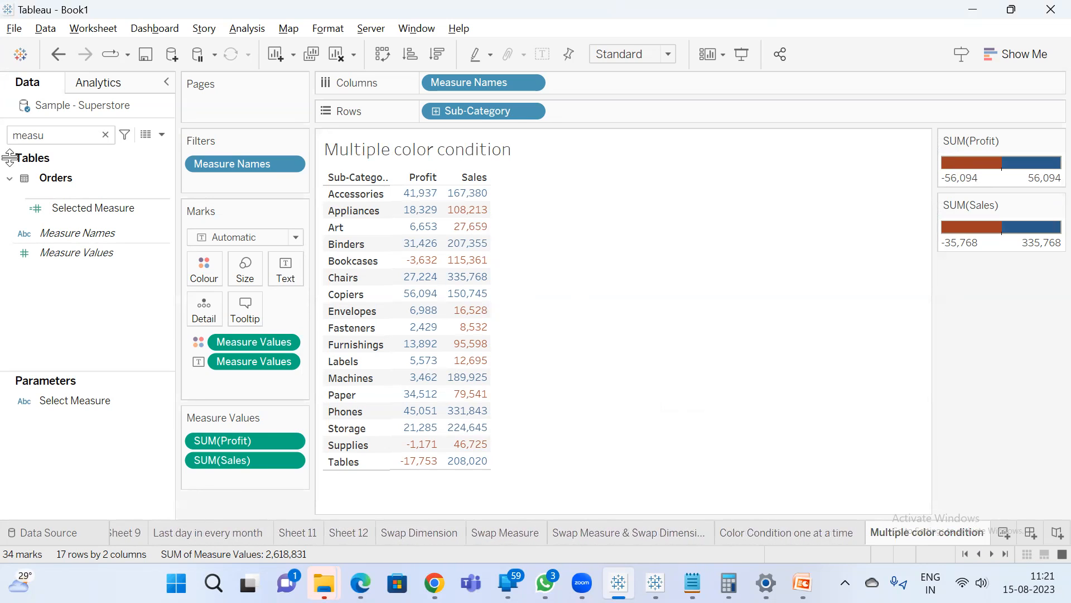
Search the fields for "dis" and add Discount to Measure Values below Sales.
left_click(62, 137)
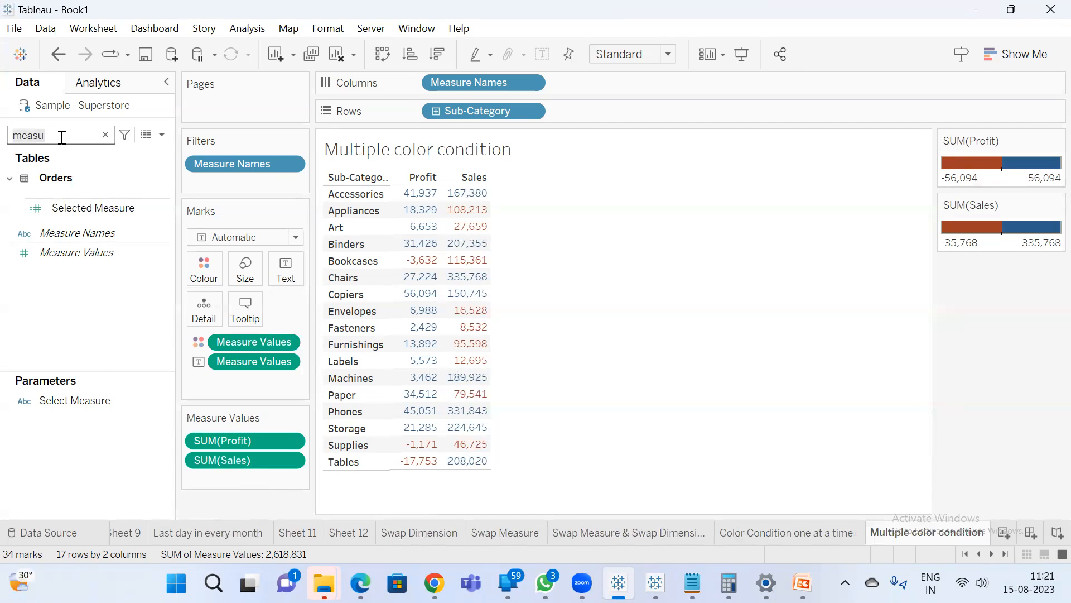
key("BackSpace")
key("BackSpace")
key("BackSpace")
key("BackSpace")
key("BackSpace")
type("dis")
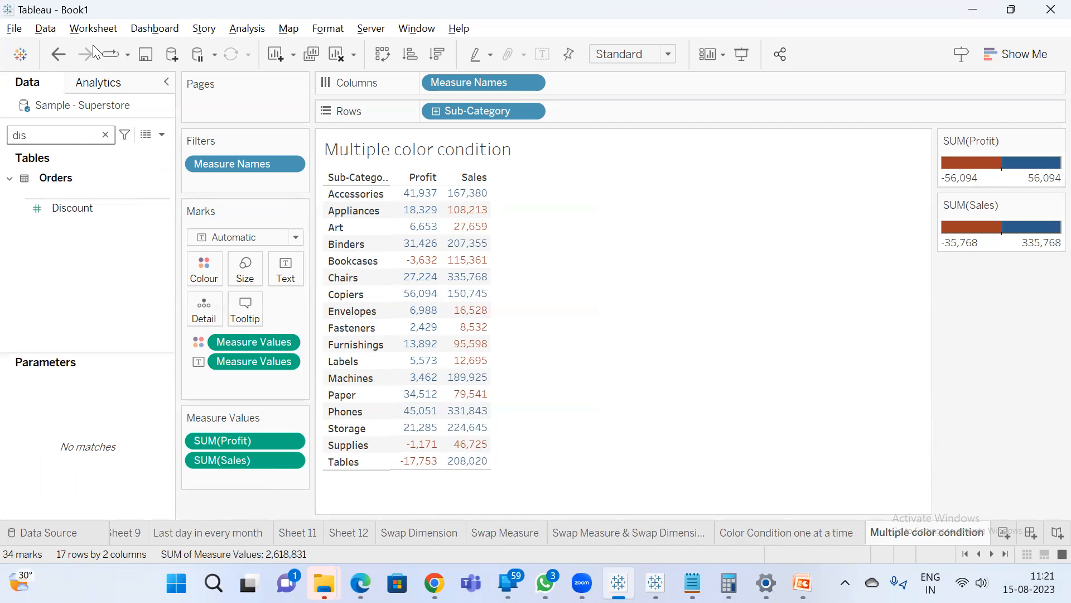
left_click_drag(90, 208, 240, 486)
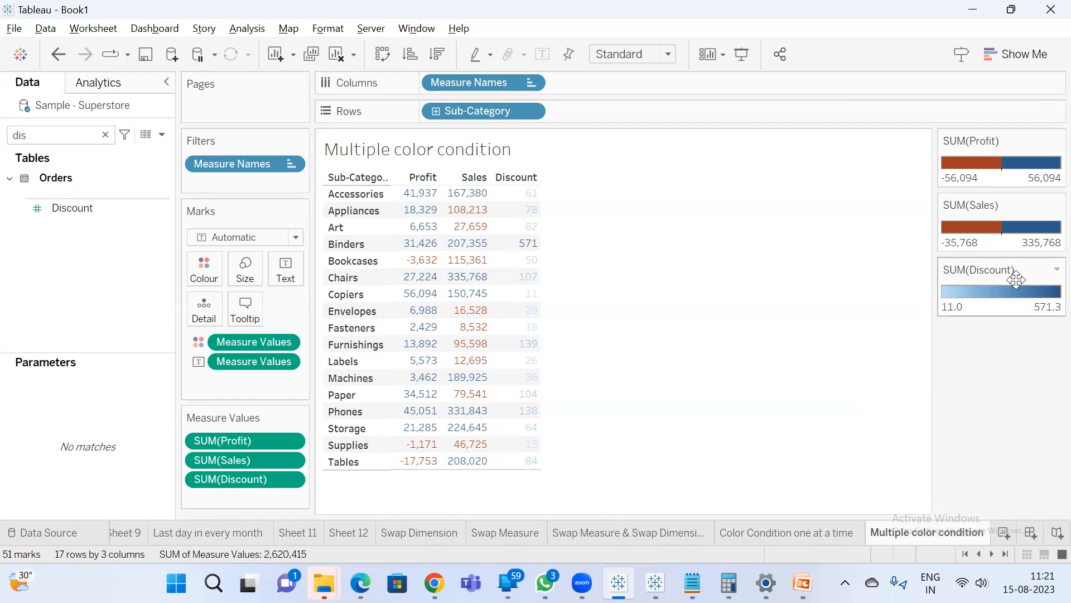
Set the Discount legend to stepped colour with 2 steps.
double_click(1003, 293)
left_click(373, 288)
left_click(480, 292)
left_click(480, 292)
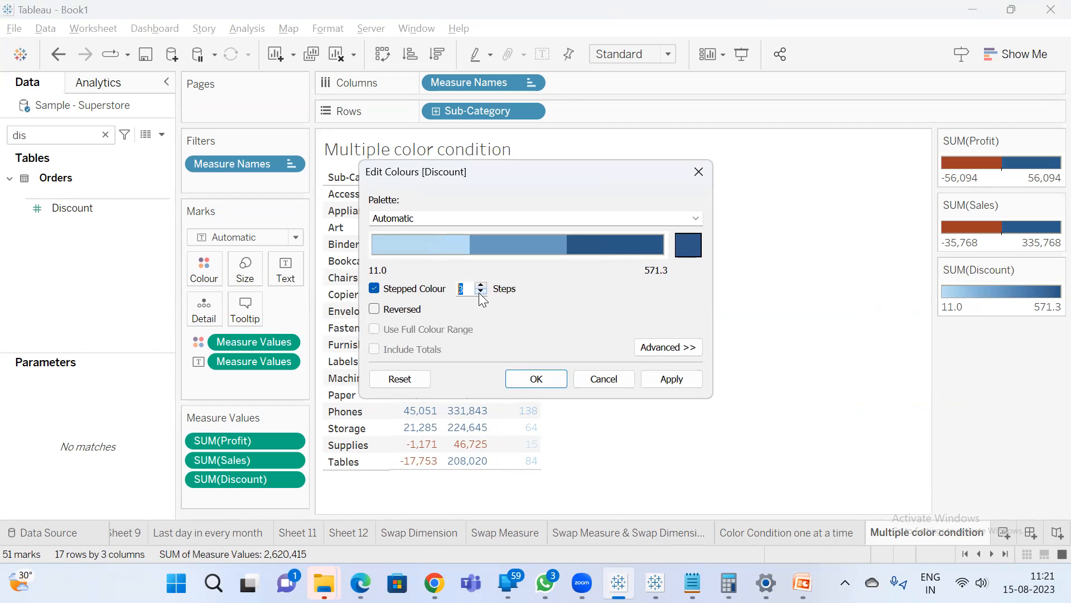
left_click(481, 292)
Set the centre of the Discount colour range to 85 in the advanced options, then apply and accept the colours.
left_click(696, 346)
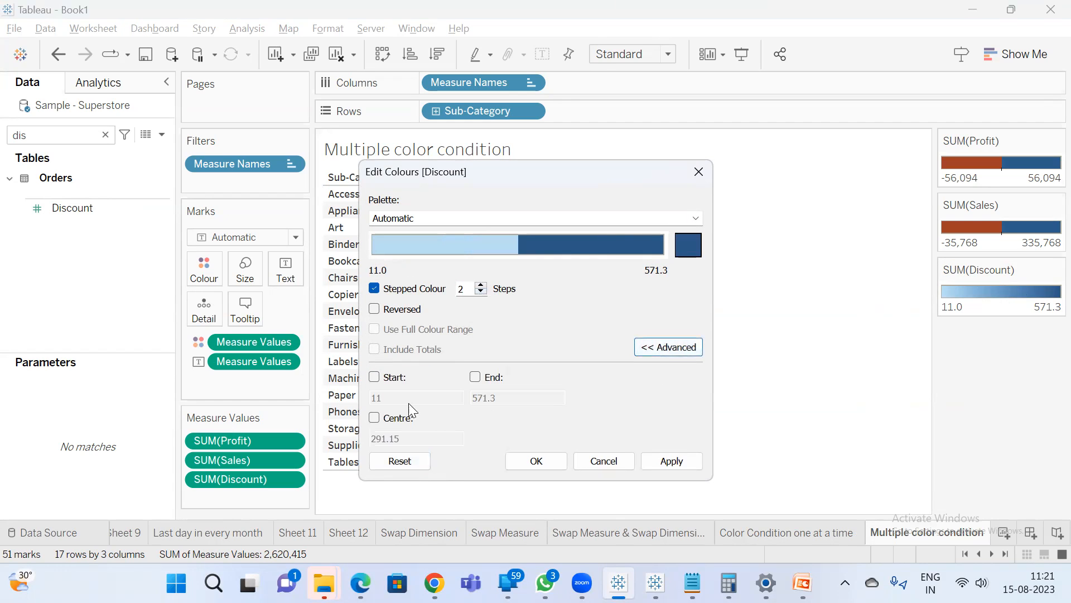
left_click(390, 417)
left_click_drag(454, 175, 812, 171)
double_click(765, 438)
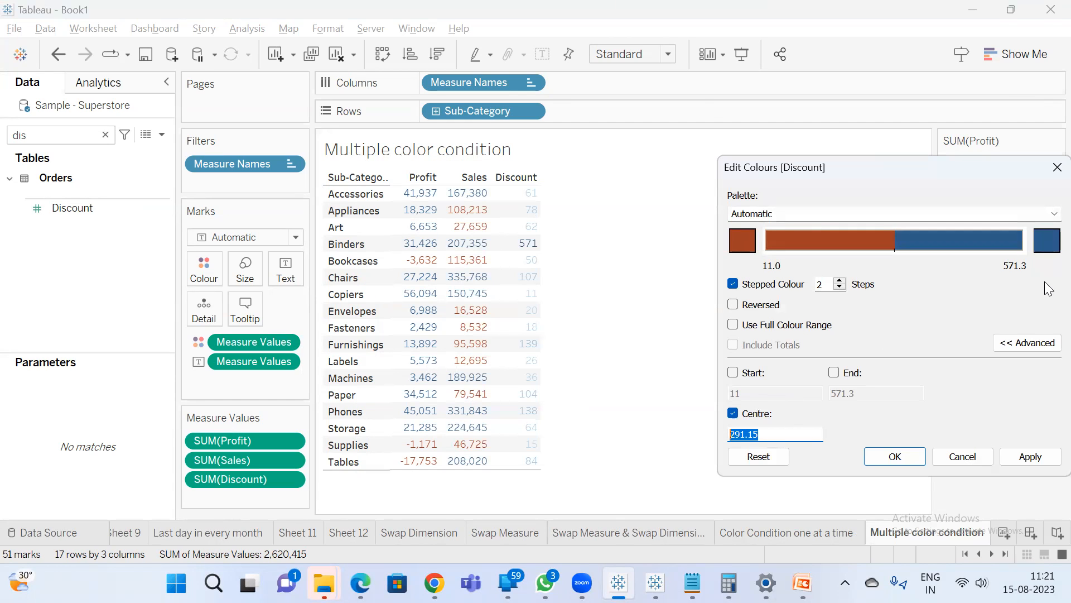
type("250")
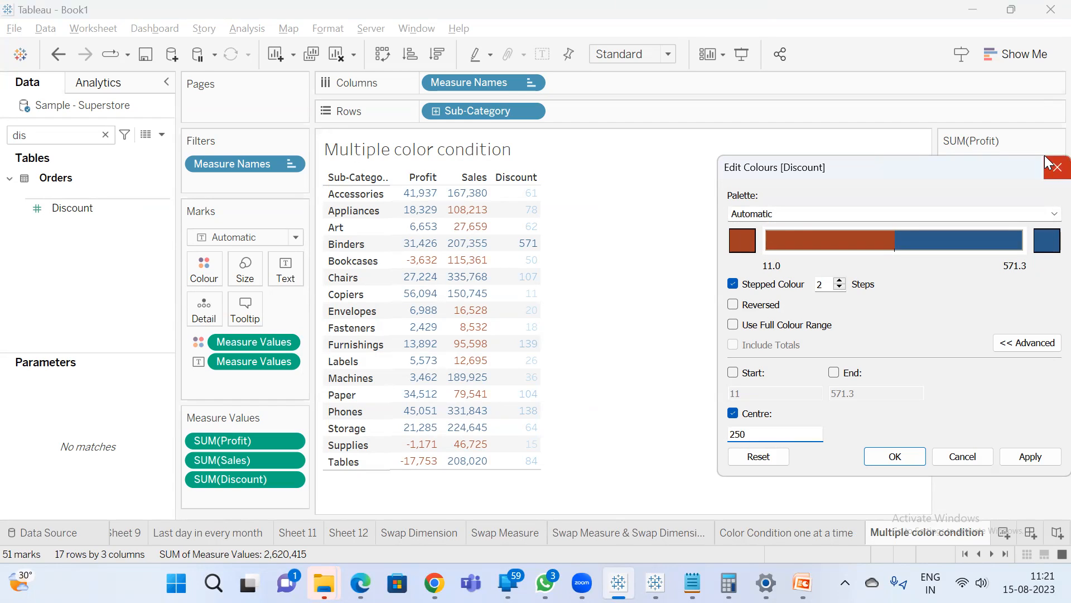
key("BackSpace")
key("BackSpace")
key("BackSpace")
type("85")
left_click_drag(859, 167, 777, 171)
left_click(947, 461)
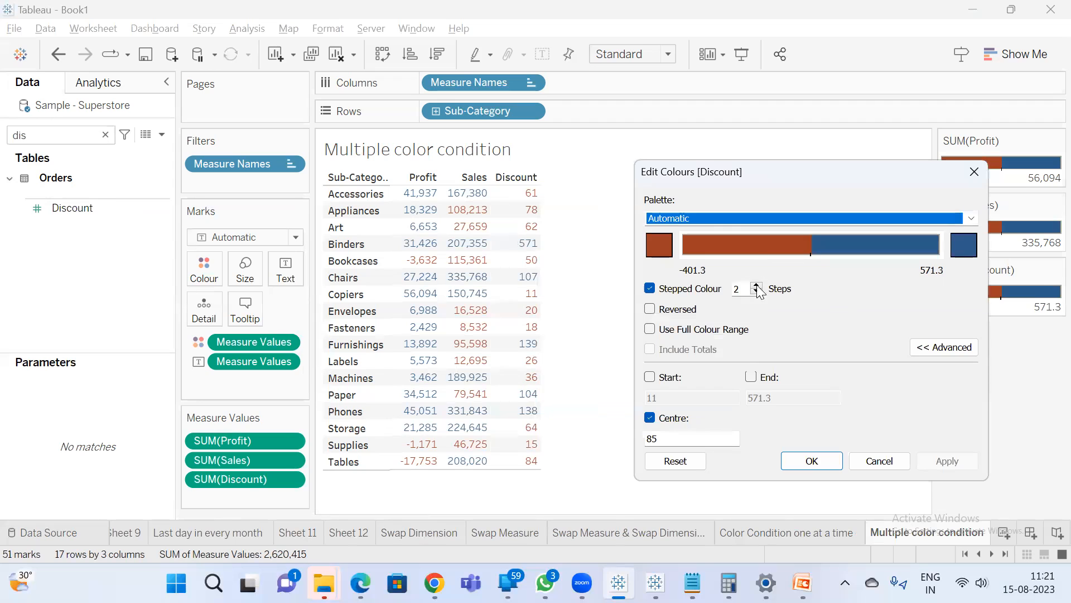
left_click(812, 460)
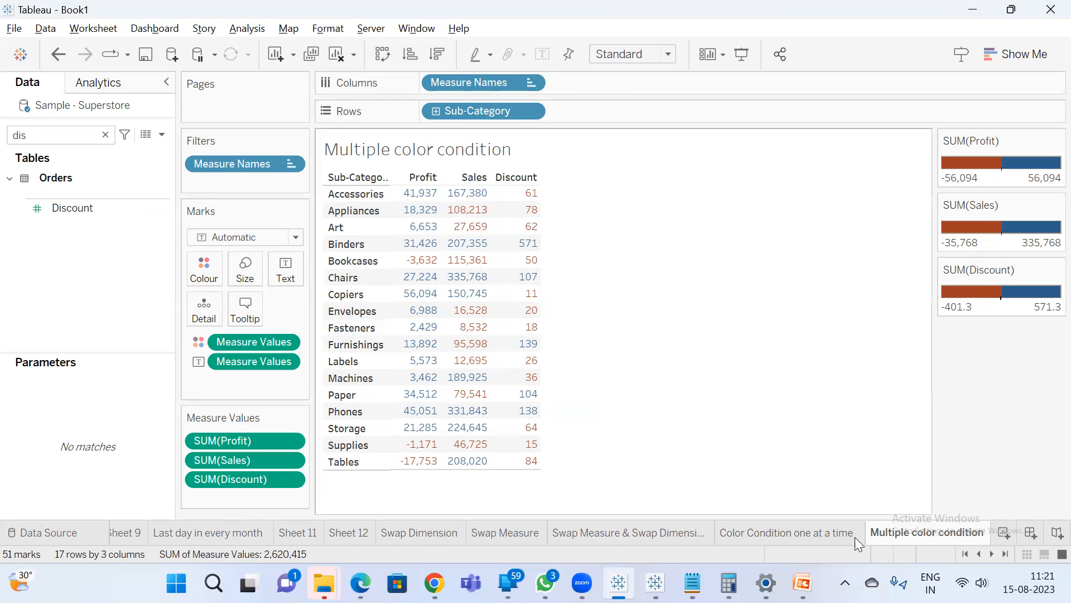
Switch to the PowerPoint training deck and review the slides on multiple color conditions, the final output and window functions.
mouse_move(801, 583)
left_click(697, 493)
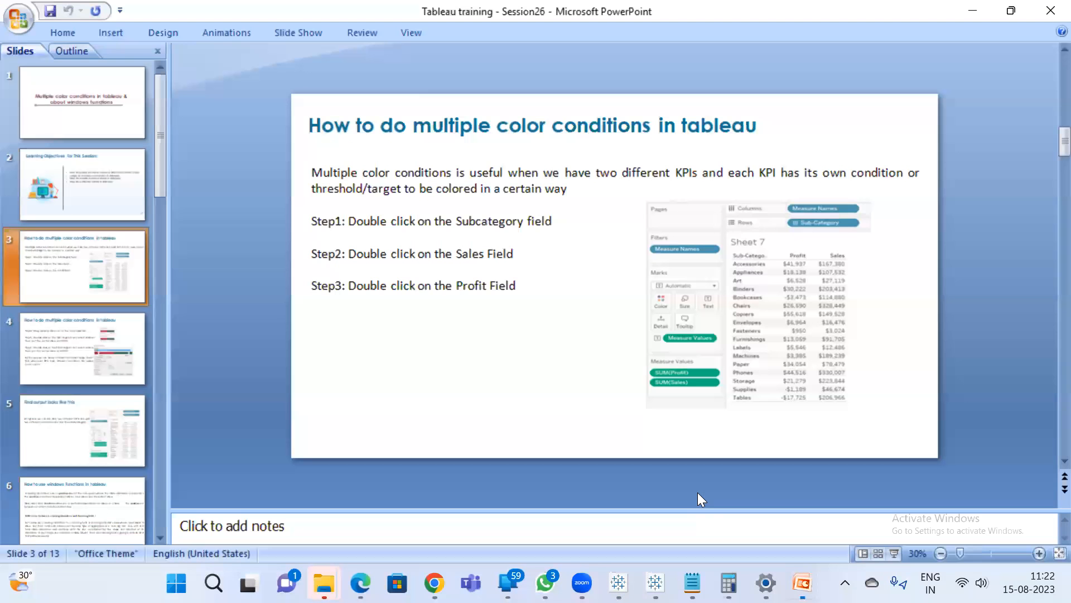
left_click(75, 332)
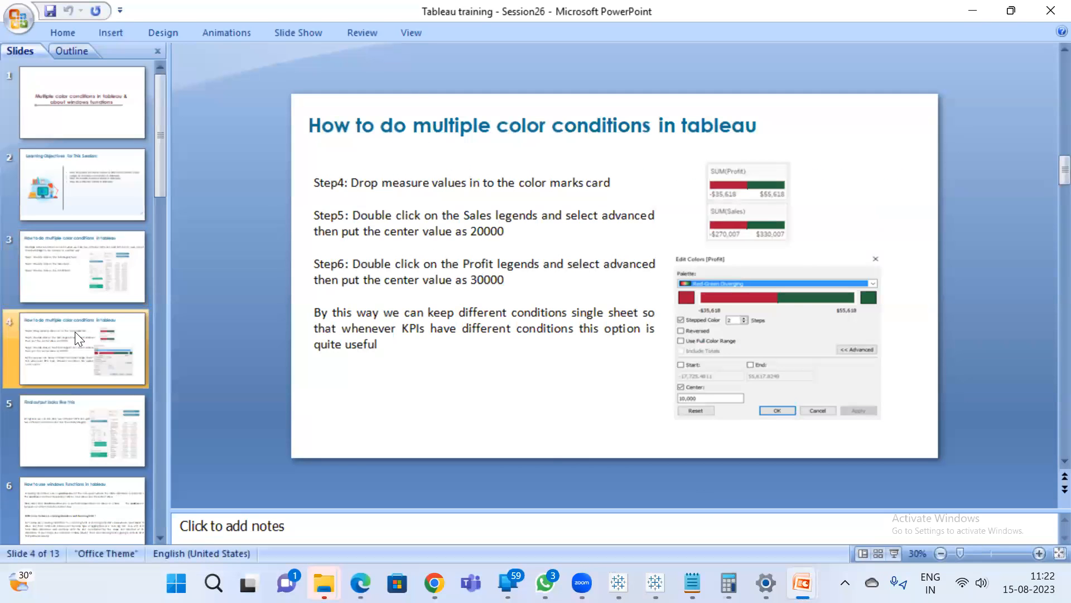
key("Down")
key("Down")
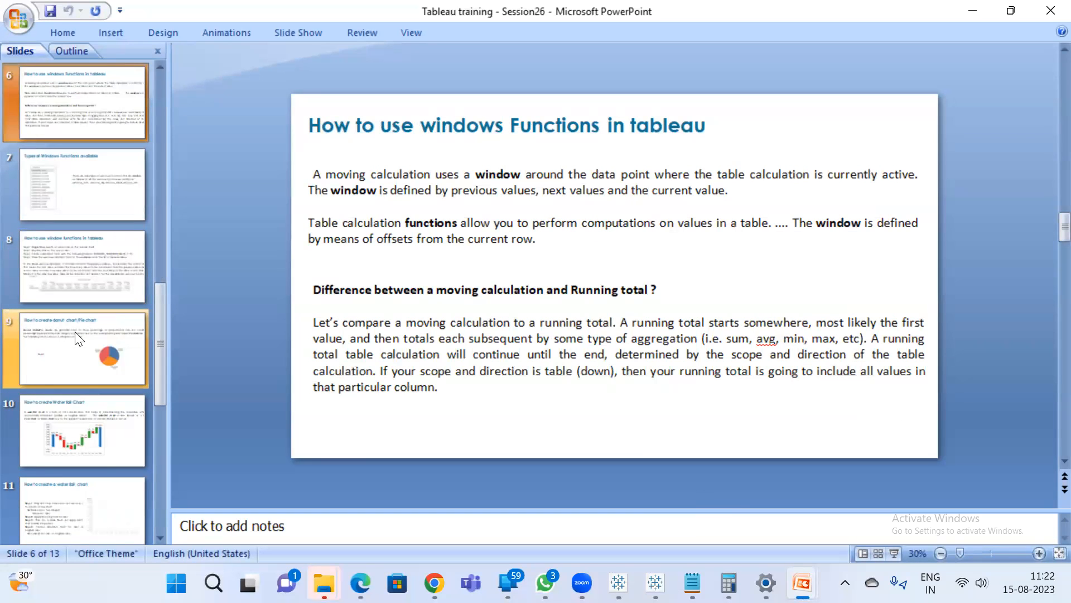
key("Up")
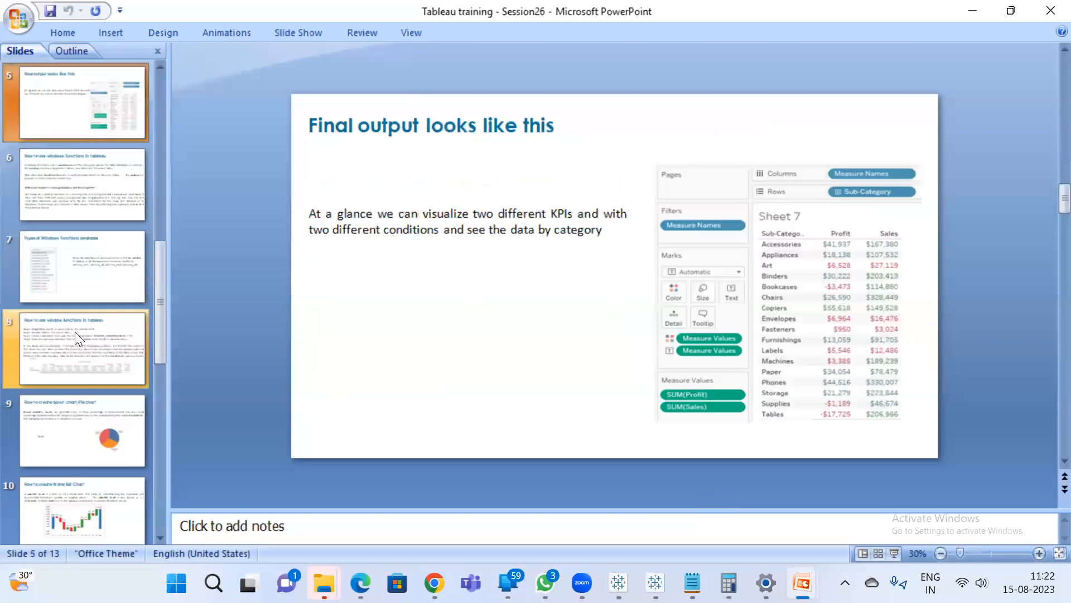
key("Down")
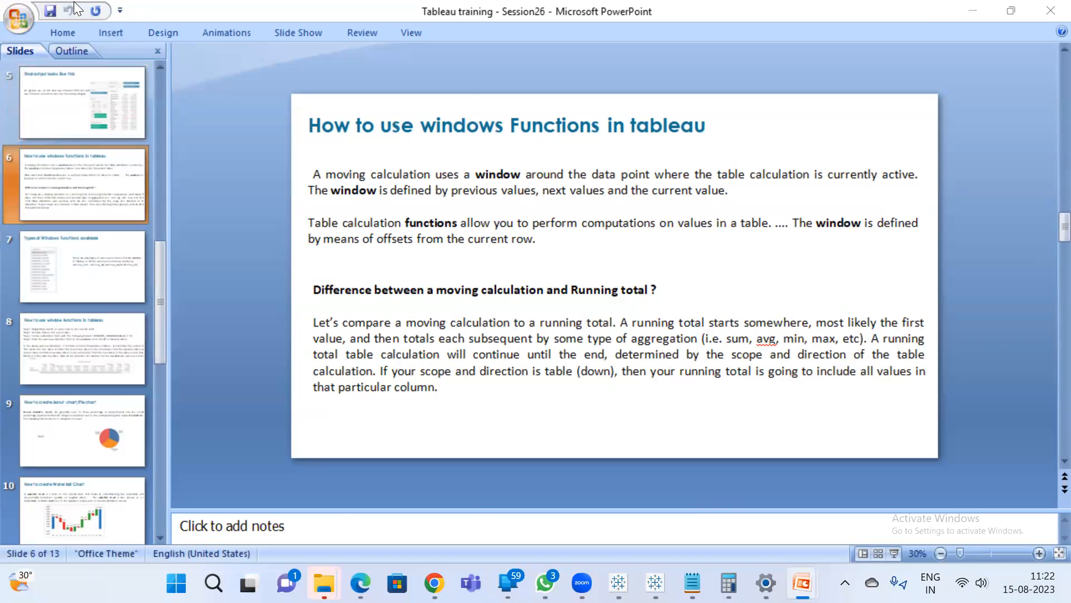
Switch back to Tableau and add a new blank worksheet.
key("alt+Tab")
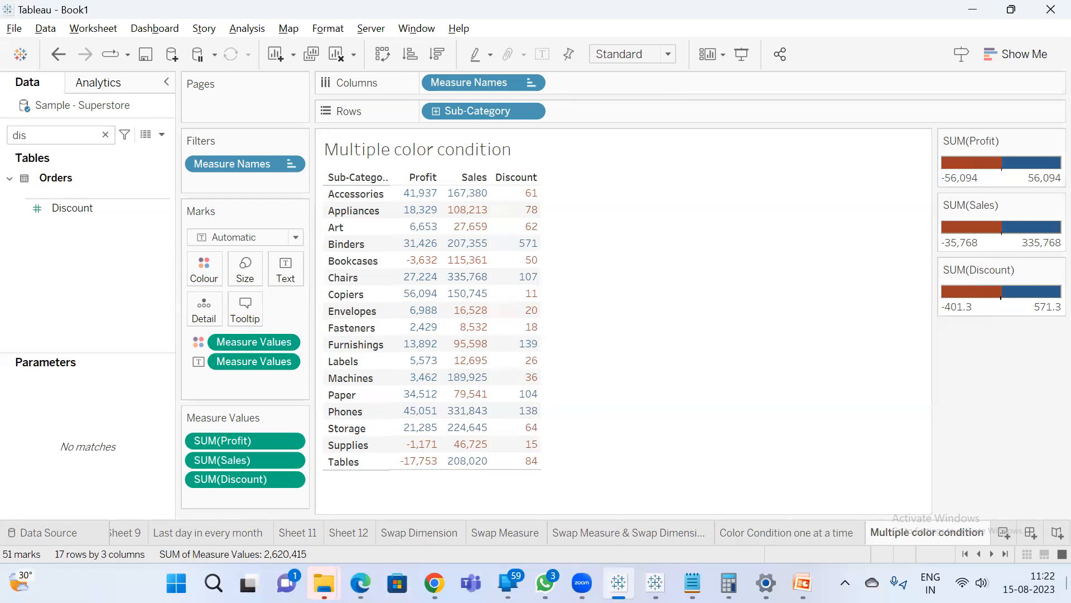
left_click(1006, 534)
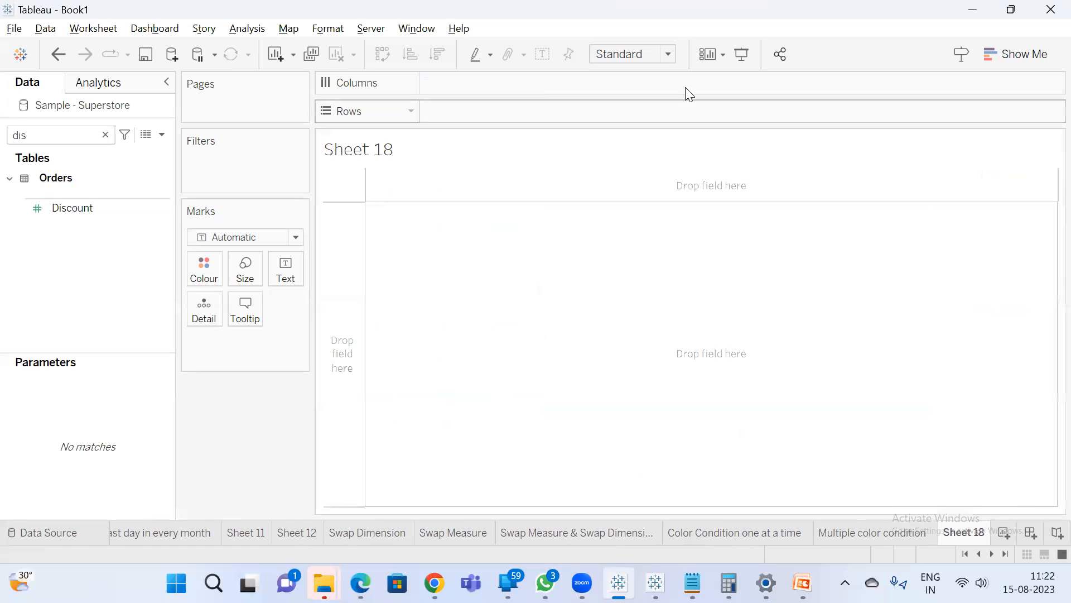
Find the Sales field in the data fields and place it on Rows.
left_click(105, 134)
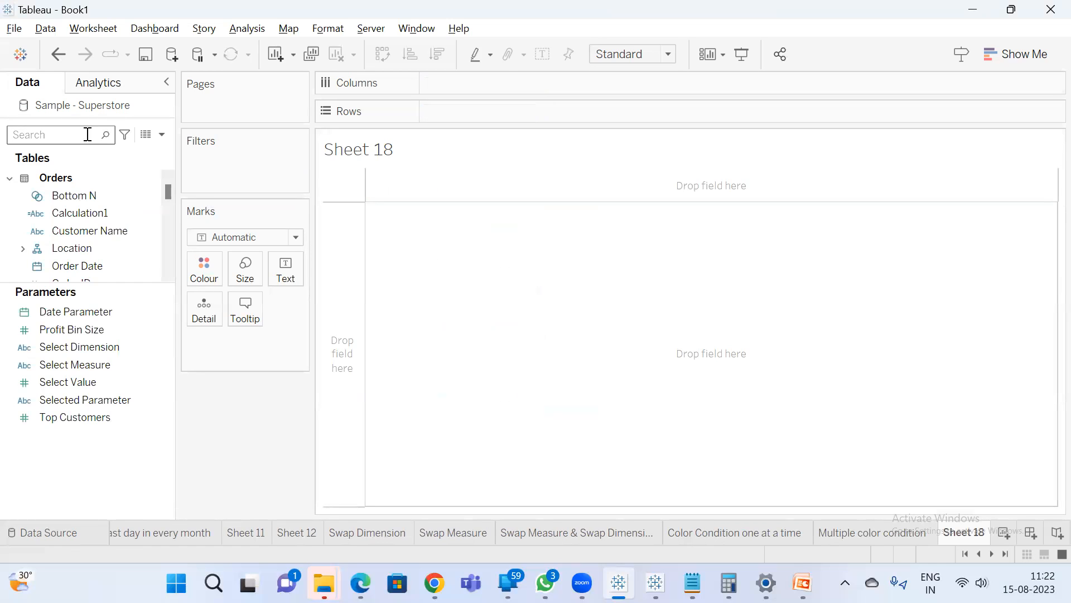
type("sa")
mouse_move(62, 208)
left_mouse_down()
mouse_move(327, 165)
mouse_move(447, 116)
left_mouse_up()
Find Order Date, place it on Columns and set it to the continuous Month level.
left_click(96, 139)
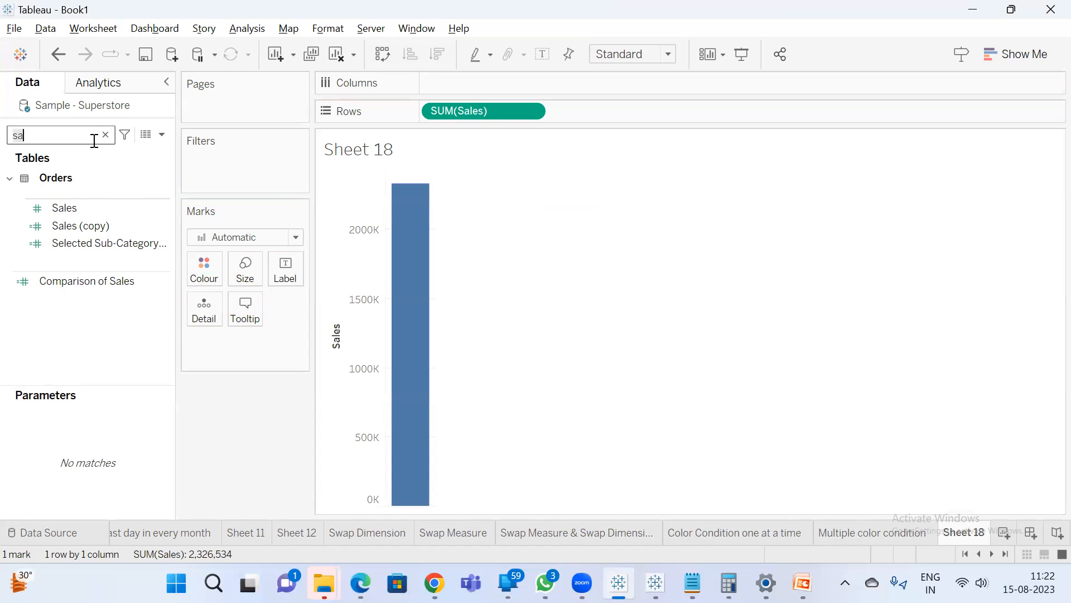
key("BackSpace")
key("BackSpace")
type("ord")
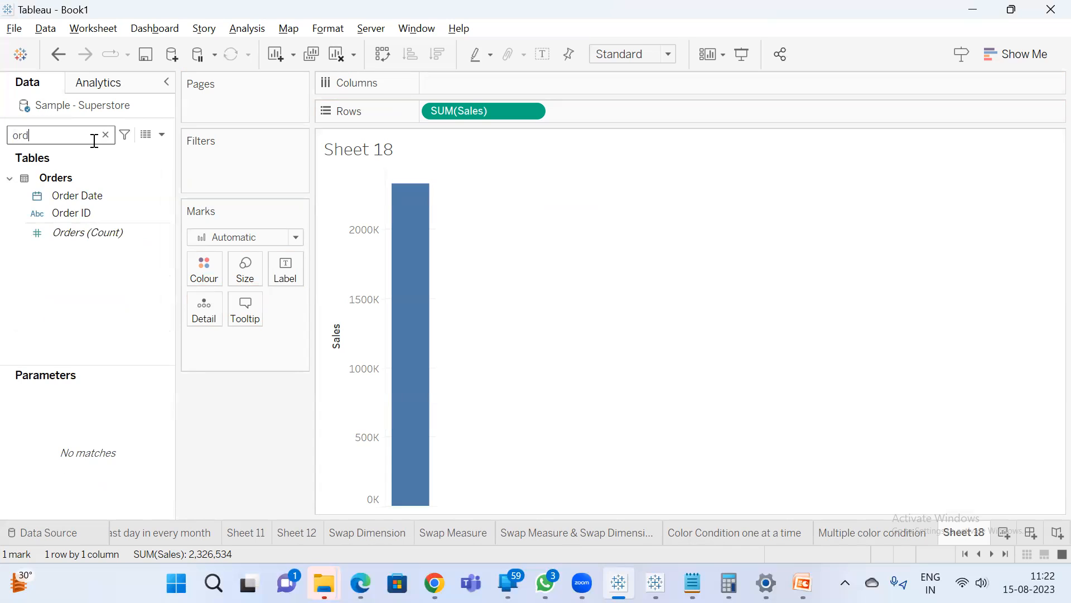
left_click(72, 196)
left_click_drag(71, 197, 461, 88)
right_click(461, 87)
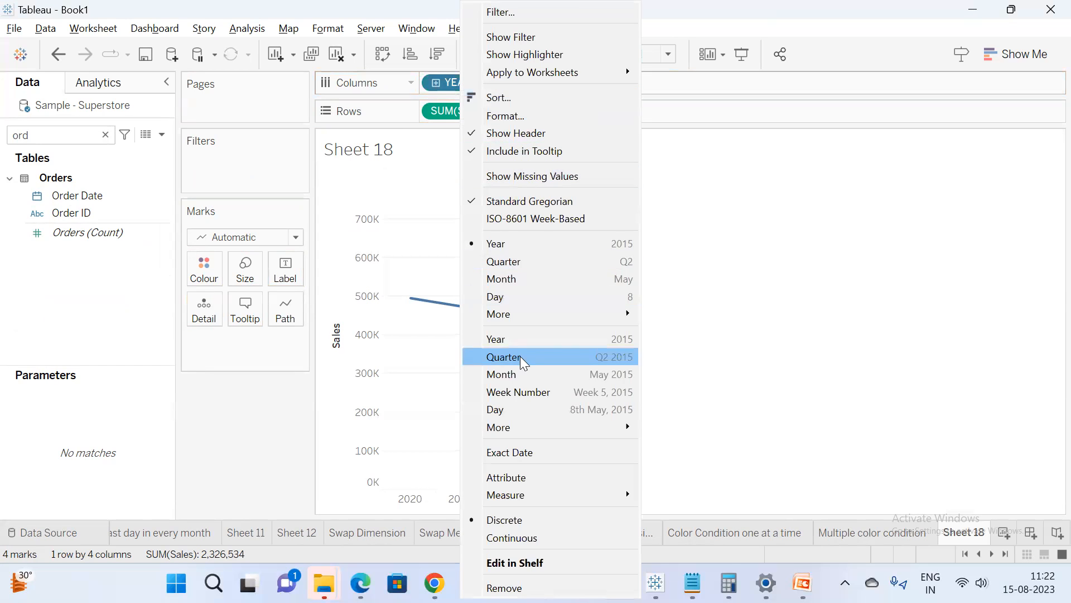
left_click(524, 373)
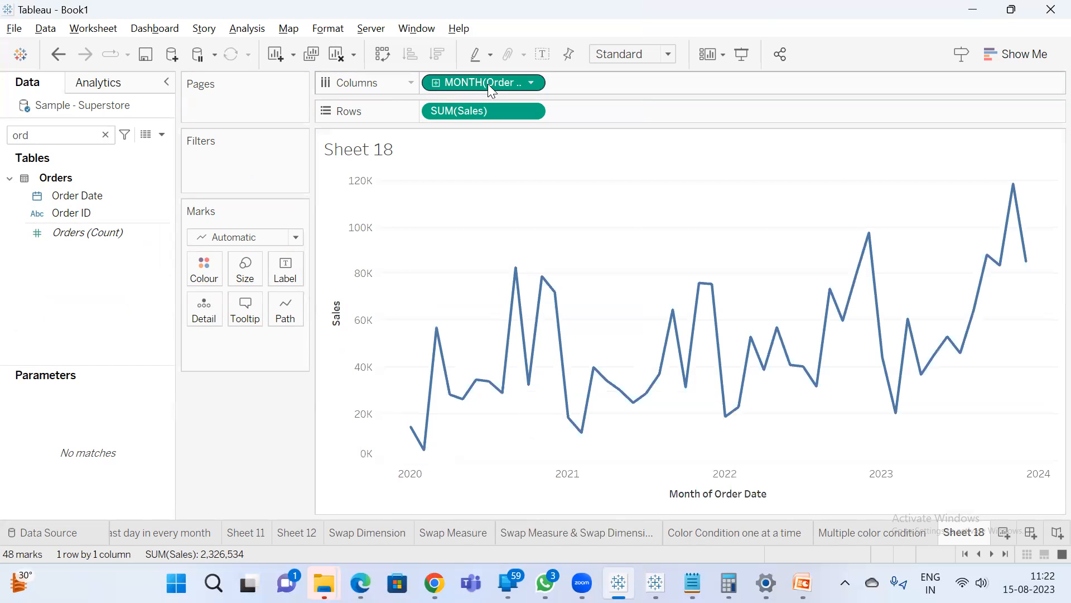
Convert the Sales measure on Rows to discrete and try showing the view as a text table.
right_click(466, 109)
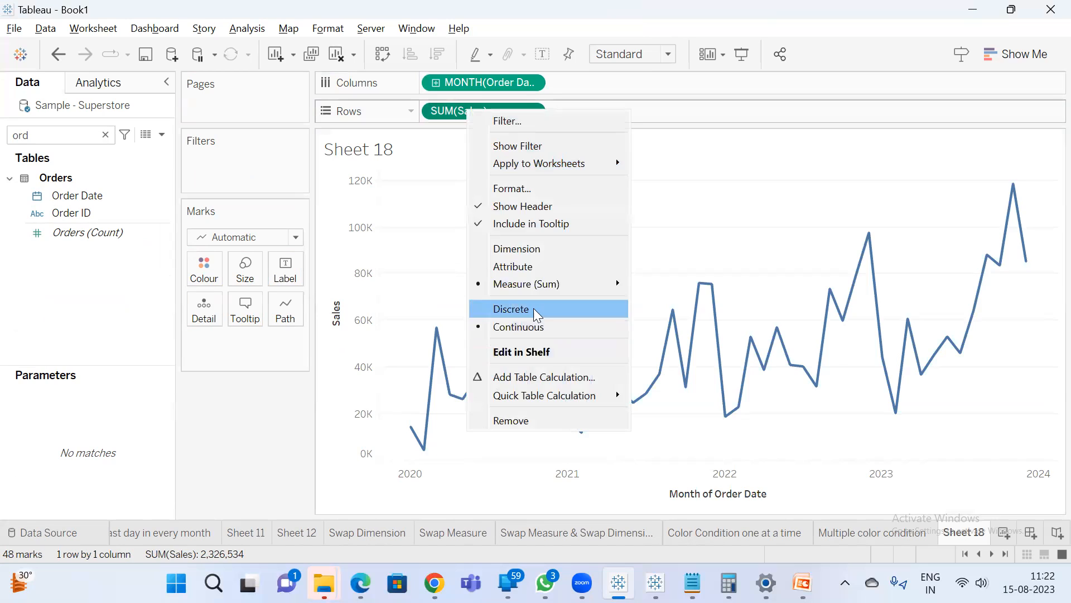
left_click(534, 308)
left_click(1025, 54)
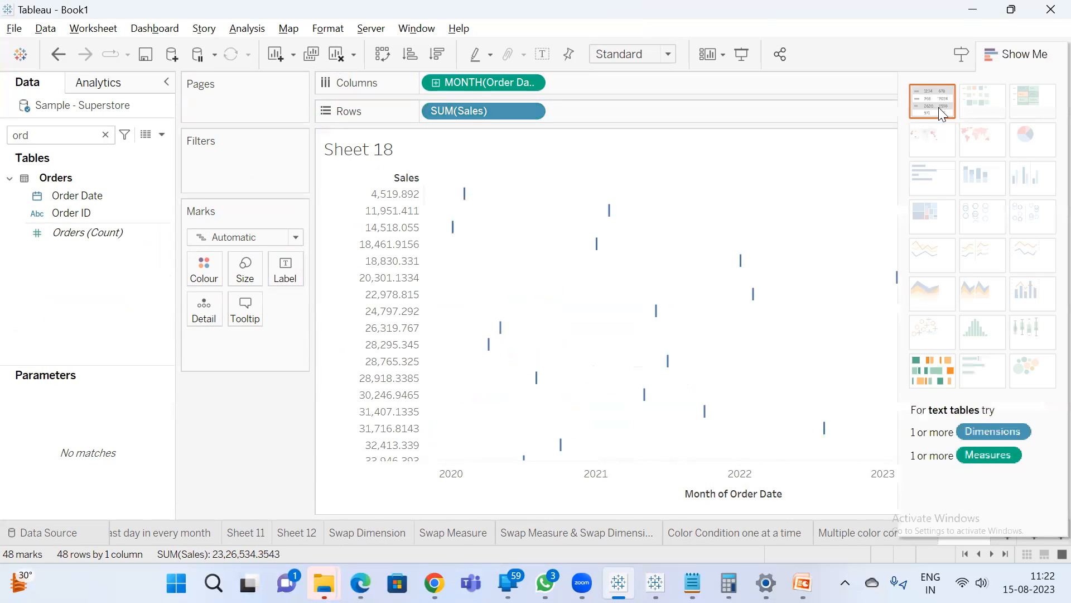
left_click(939, 107)
left_click(1004, 54)
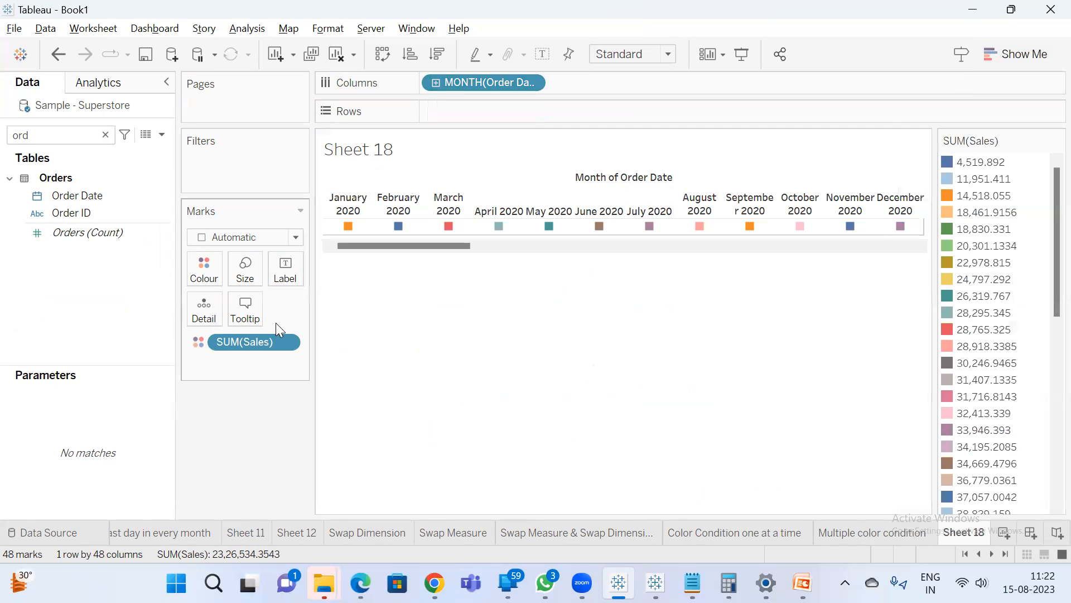
Move the discrete Sales from the Marks card back to Rows and try the text table layout again.
left_click(999, 53)
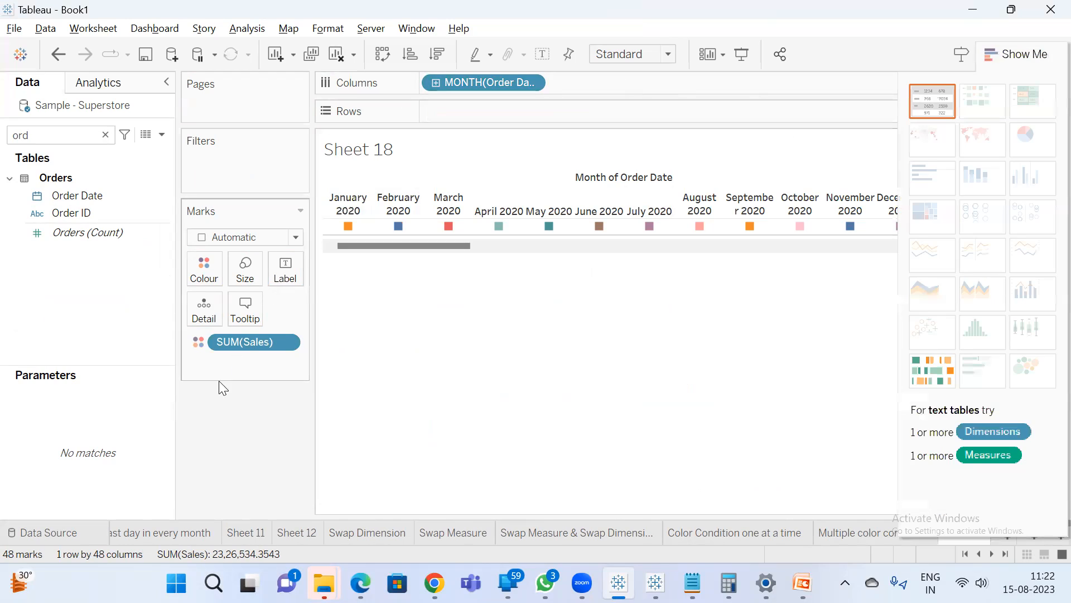
left_click_drag(256, 342, 447, 113)
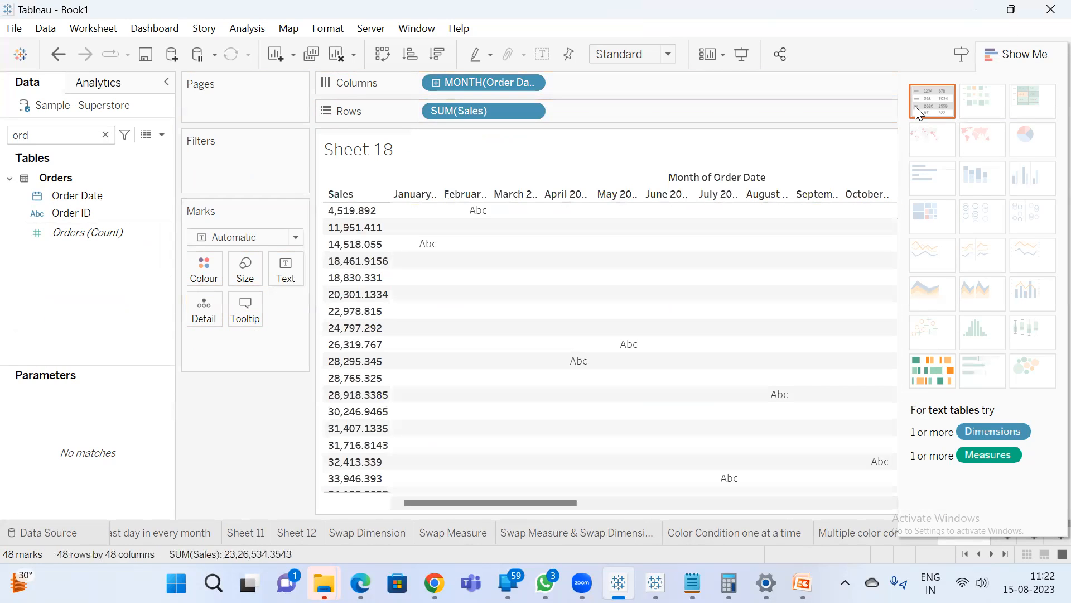
left_click(917, 109)
left_click(1012, 54)
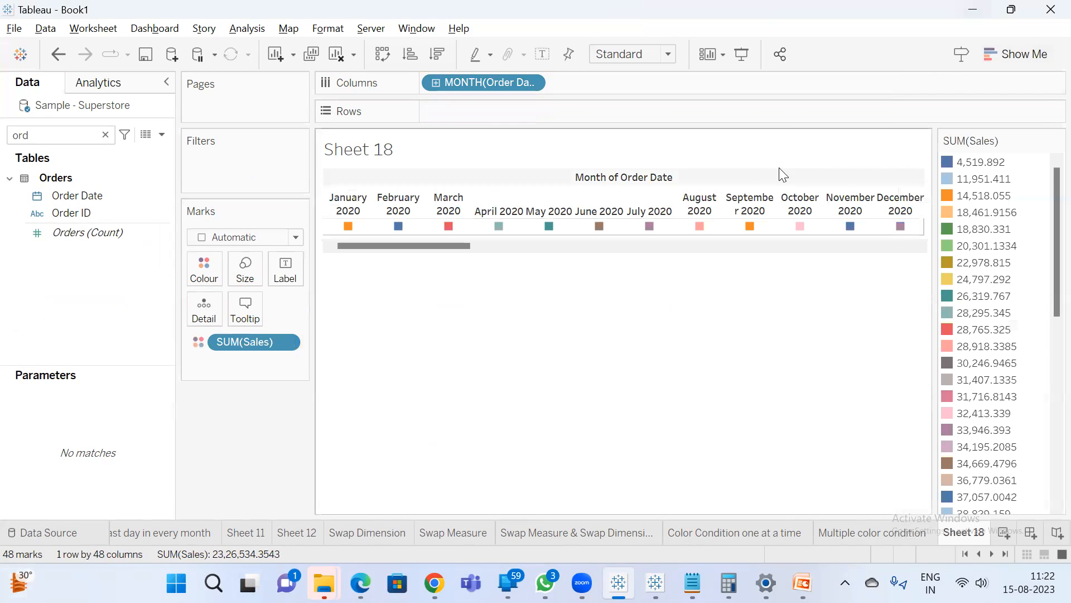
Set Sales on the Marks card to continuous and display the monthly sales as a text table.
right_click(264, 343)
left_click(340, 241)
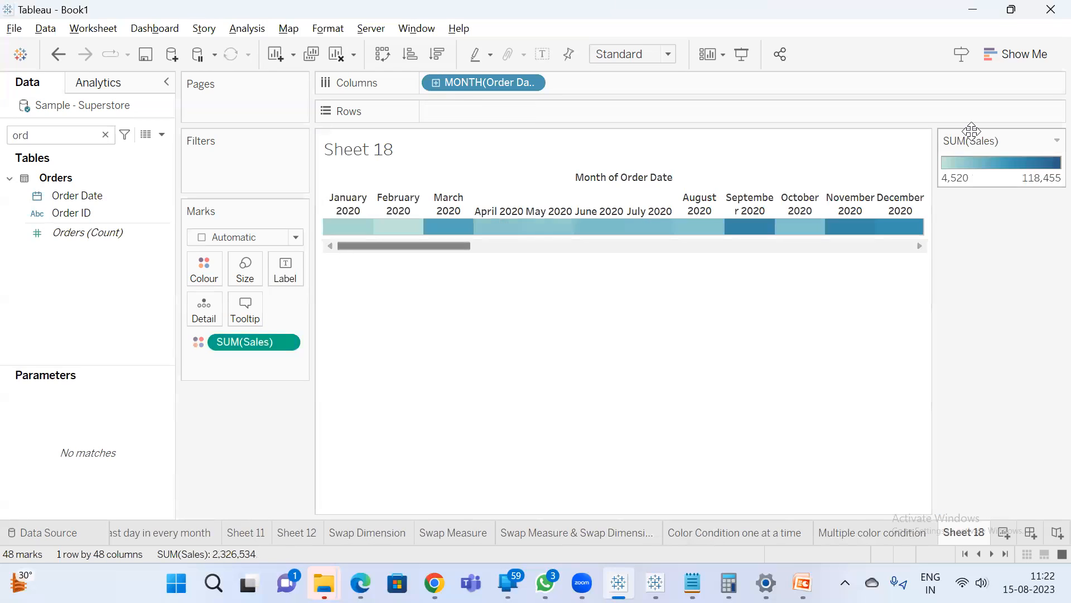
left_click(1010, 54)
left_click(932, 100)
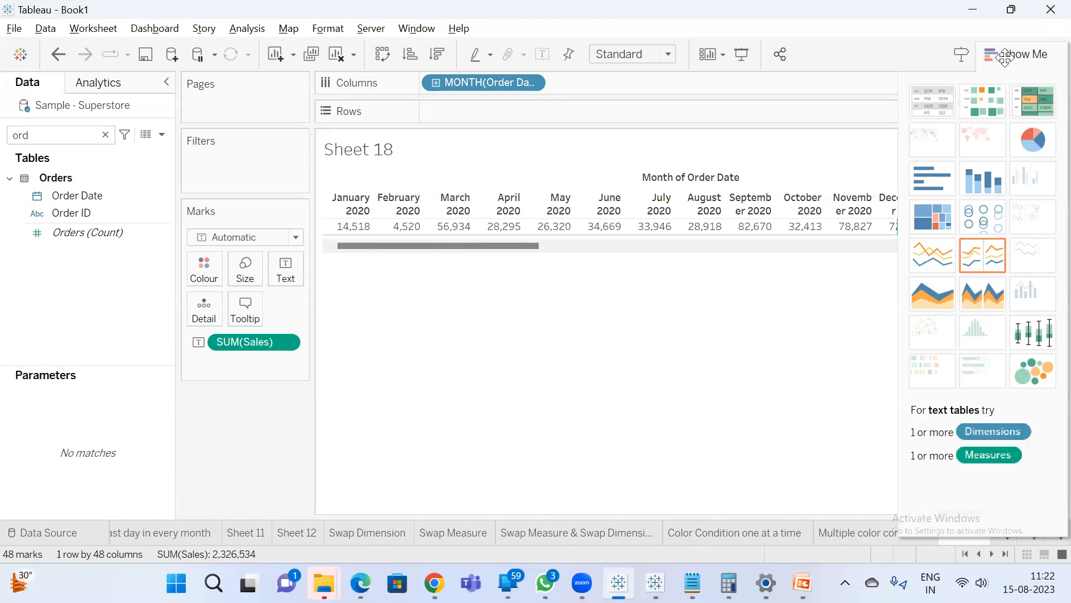
left_click(1013, 54)
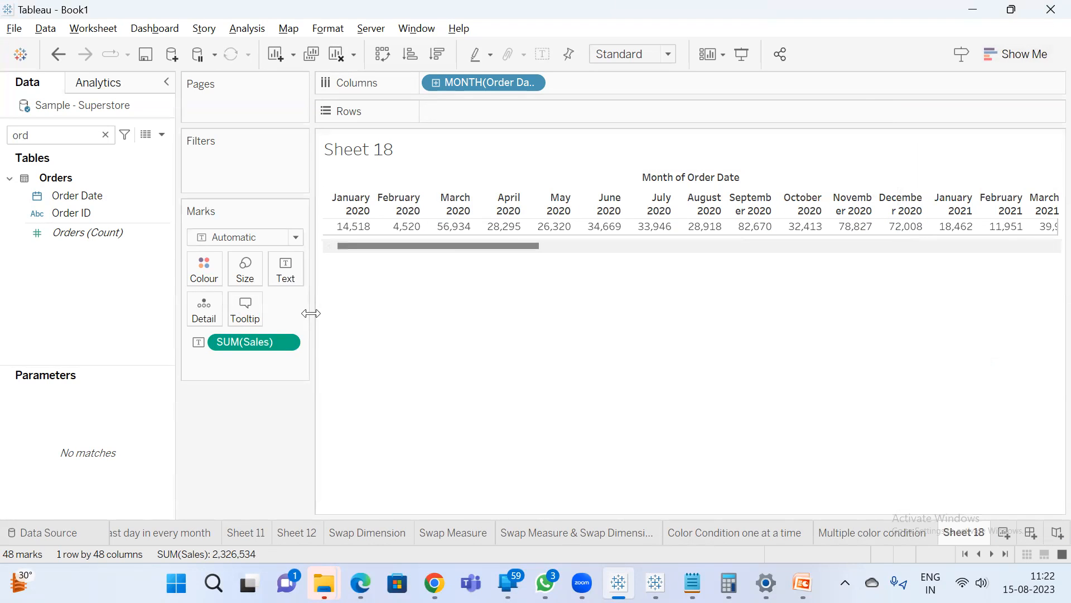
Start a new calculated field with the name Window.
left_click(161, 135)
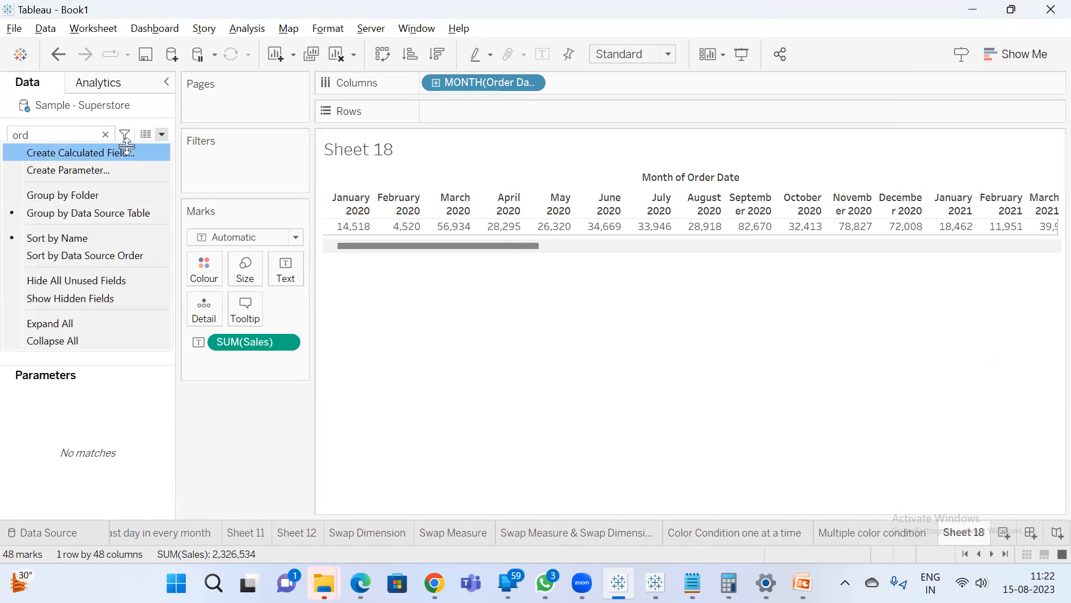
left_click(126, 147)
left_click_drag(535, 242, 580, 332)
type("Window")
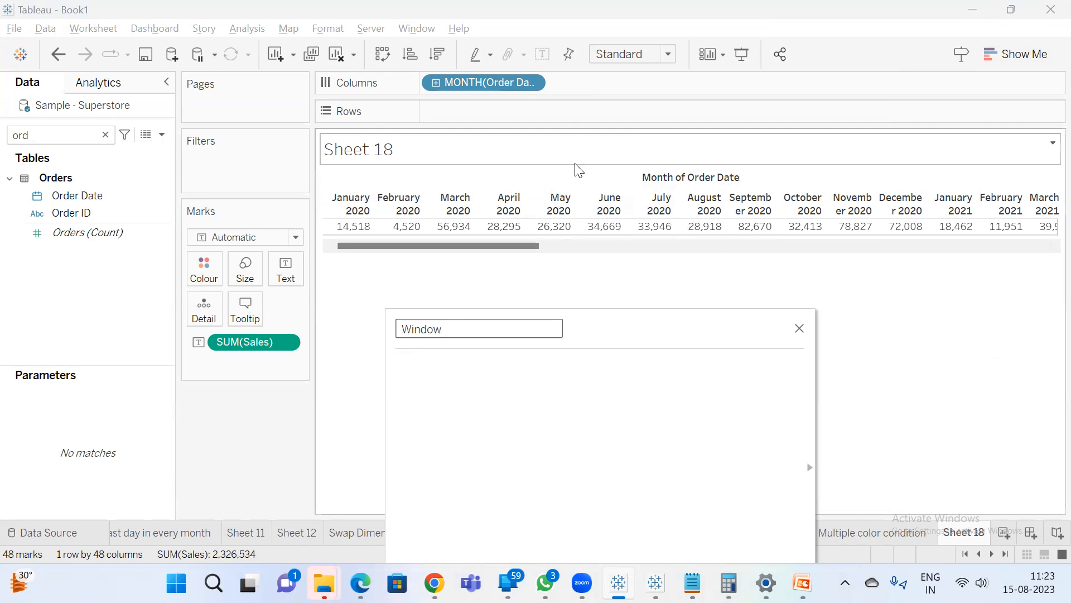
left_click_drag(610, 333, 575, 281)
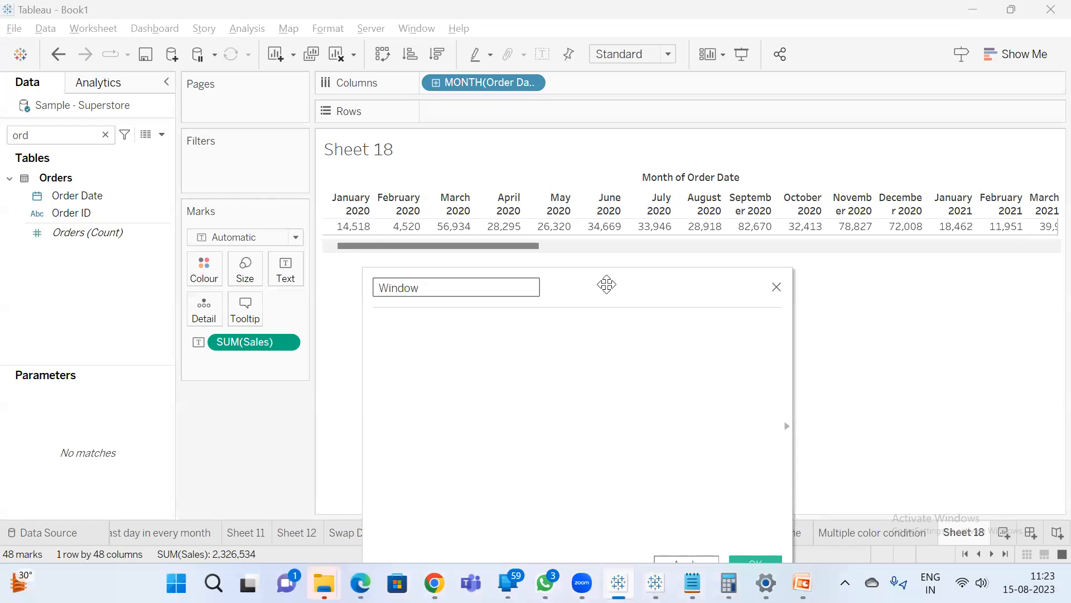
Enter the formula WINDOW_SUM(SUM([Sales])) in the calculated field.
left_click(510, 347)
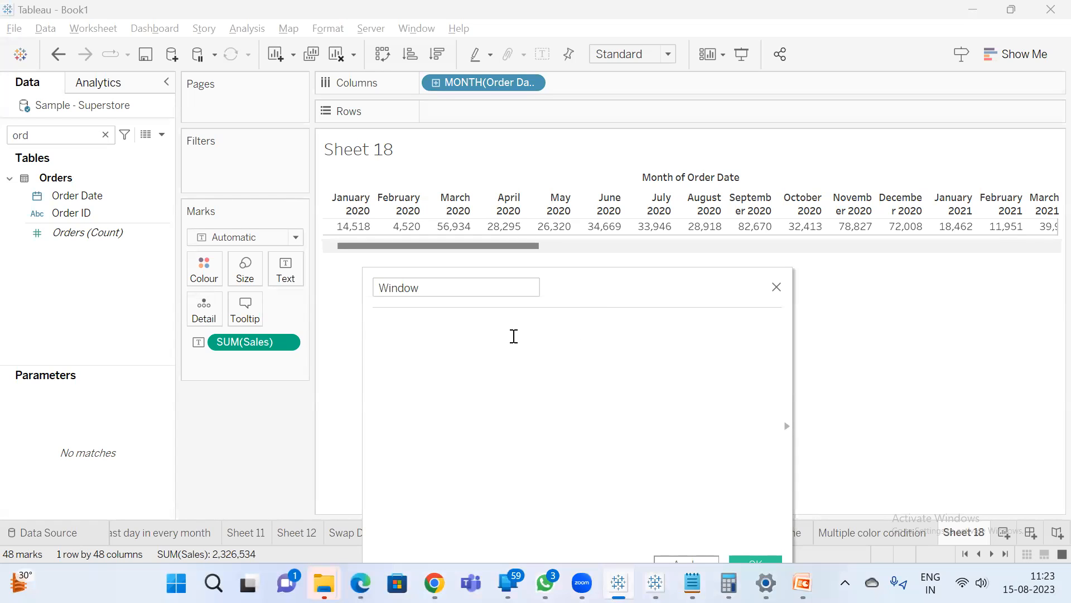
type("wind")
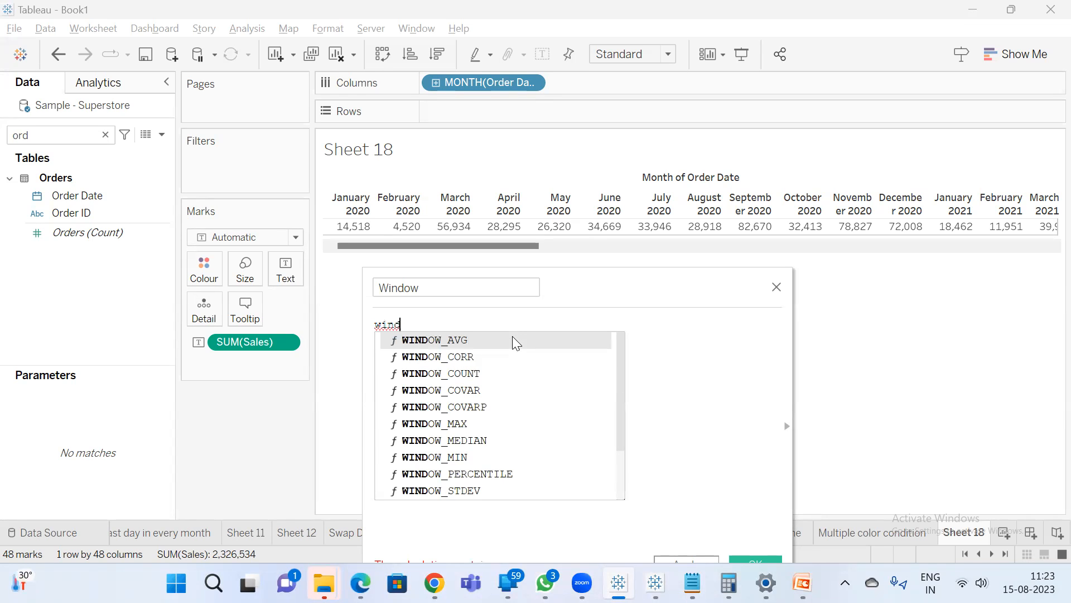
type("ow")
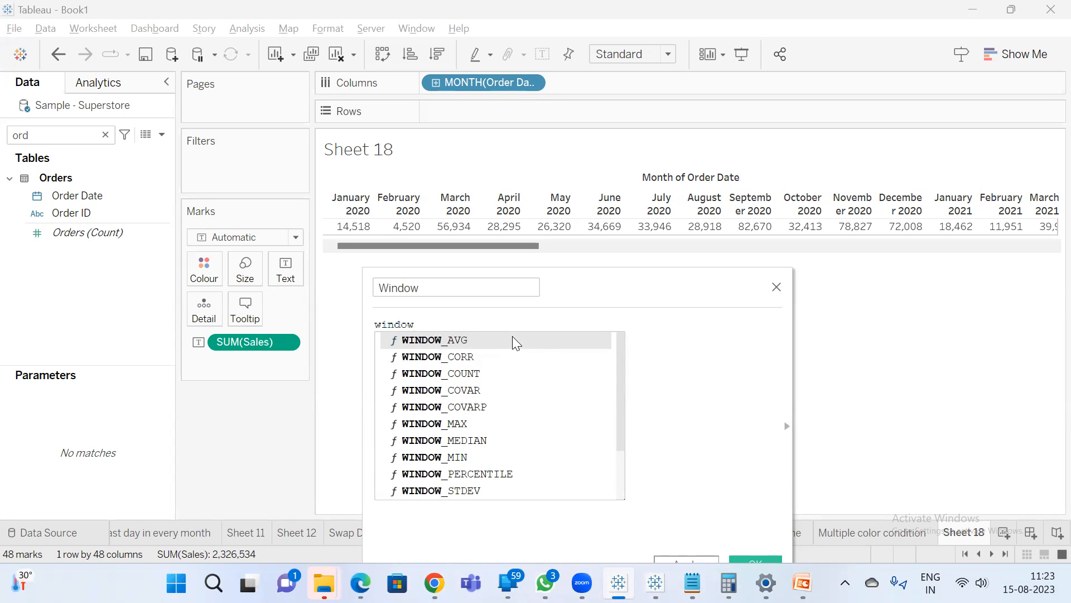
type("_sum")
left_click(516, 343)
type("sums")
key("Return")
key("BackSpace")
key("BackSpace")
left_click(512, 341)
type("sa")
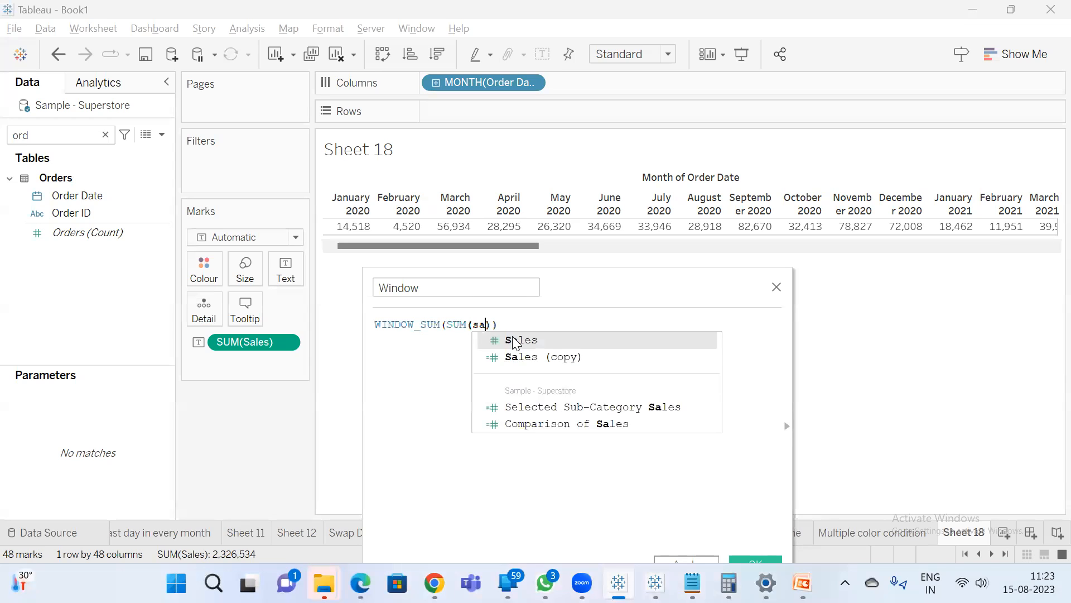
left_click(514, 340)
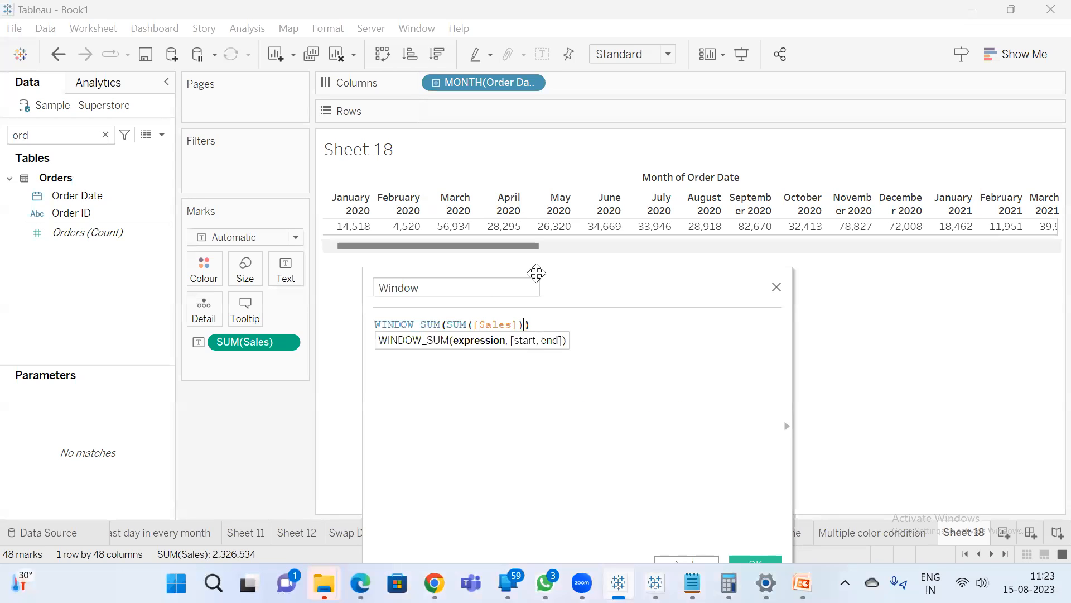
Rename the calculation to Window Sales, consult the WINDOW_SUM function reference and apply the calculation.
left_click(483, 288)
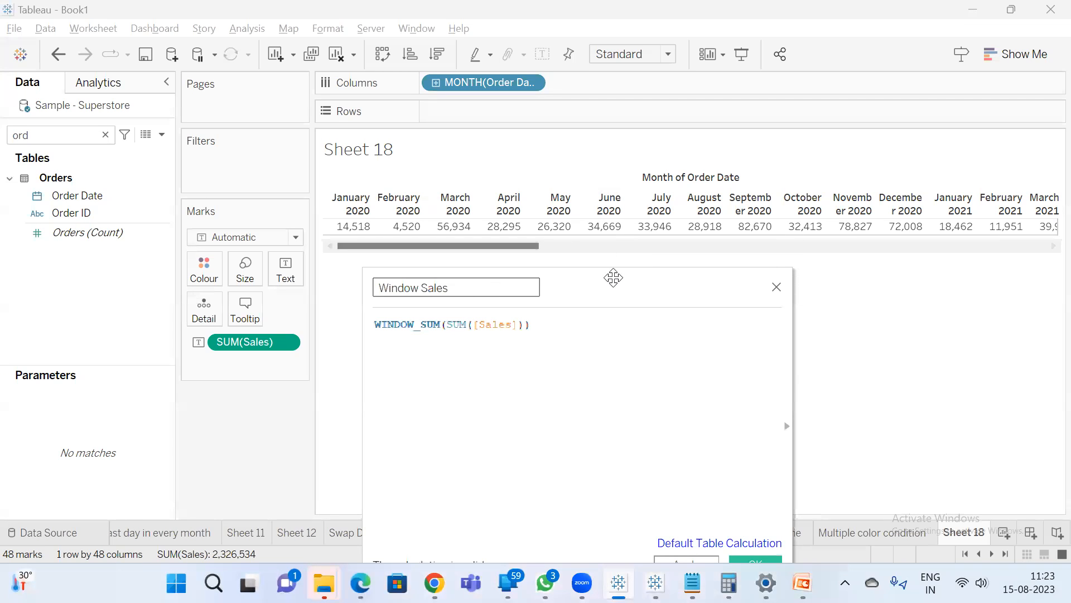
left_click_drag(613, 278, 514, 166)
left_click(690, 314)
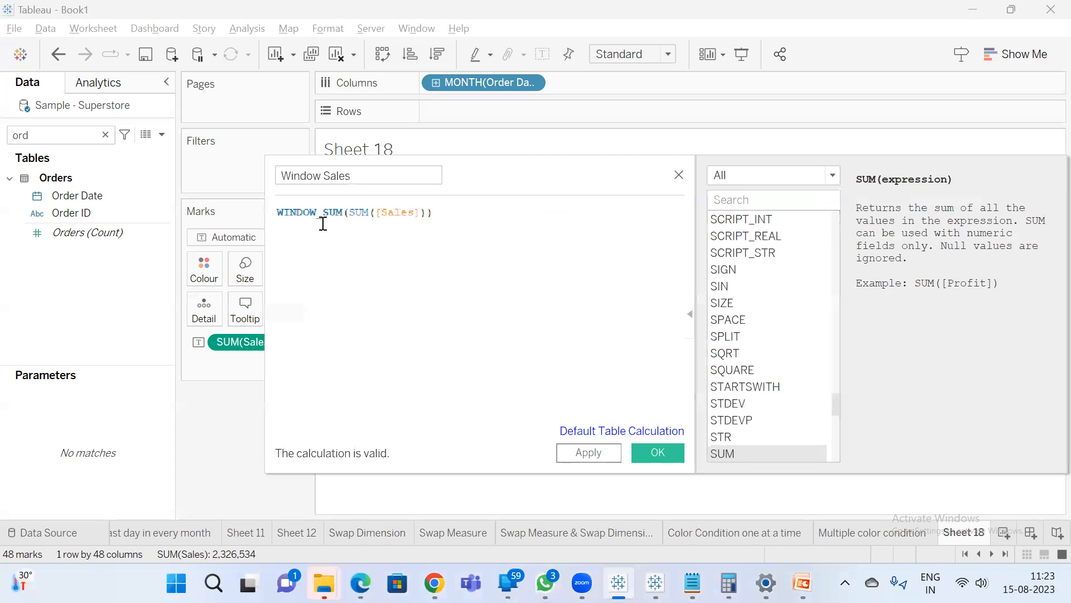
left_click(321, 212)
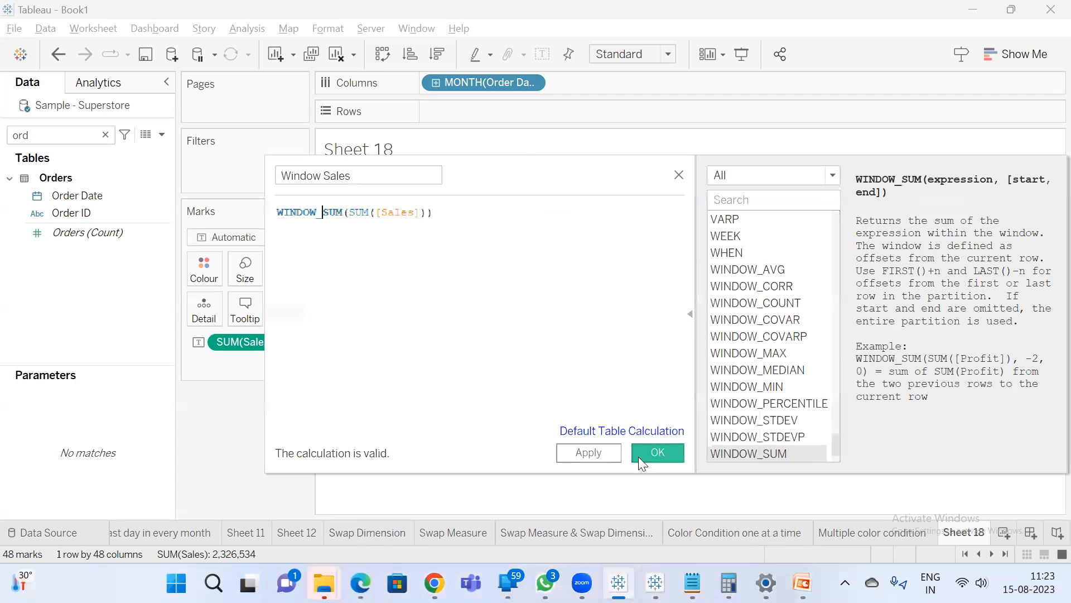
left_click(584, 454)
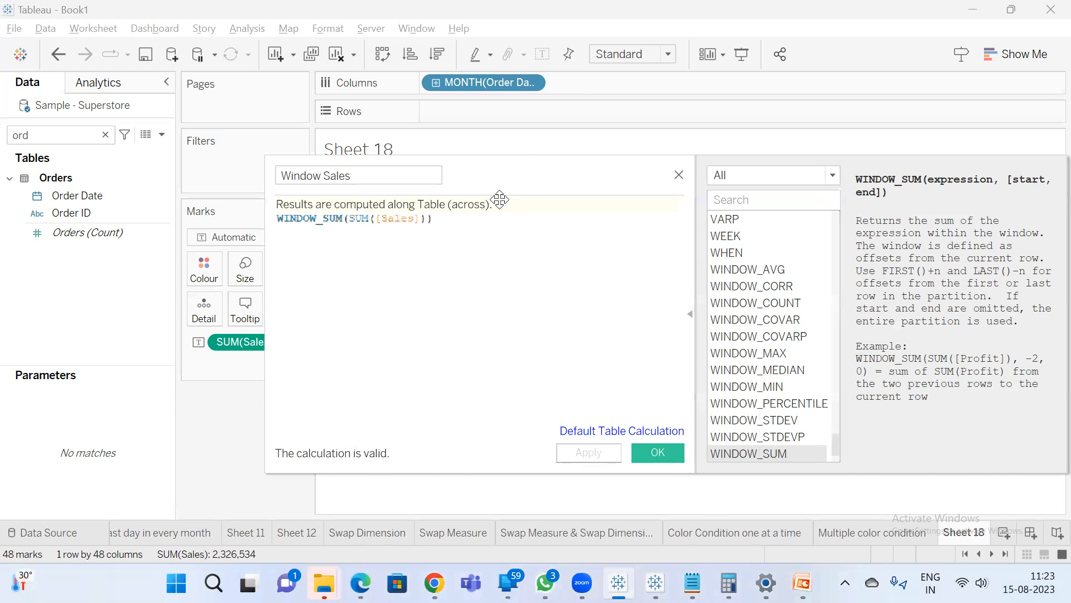
Find the Window Sales field, add it to the monthly text table and widen the Marks card area.
left_click_drag(499, 199, 506, 470)
double_click(43, 134)
type("w")
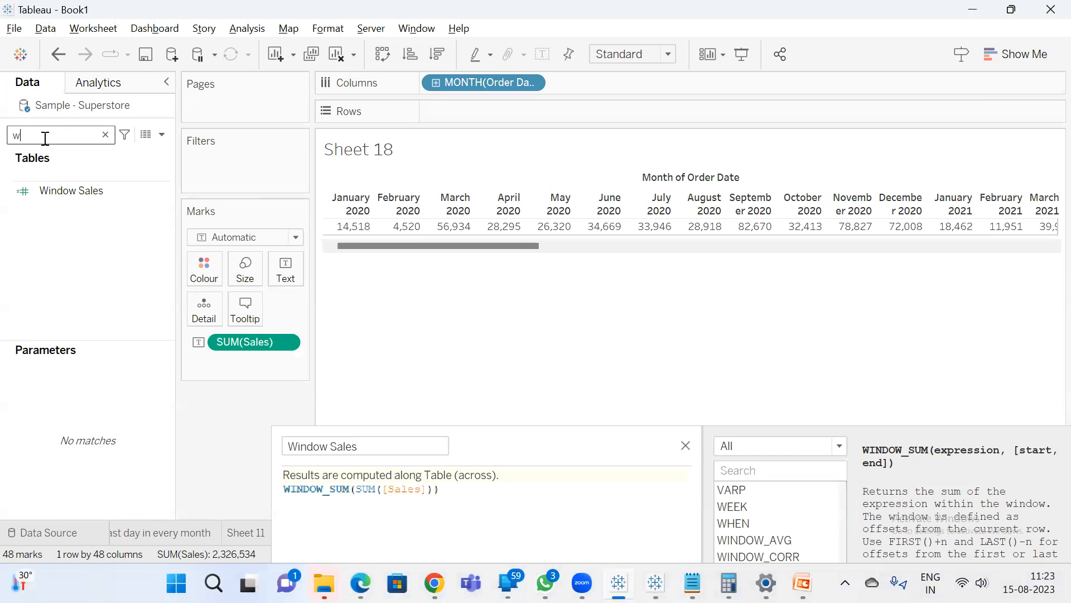
type("i")
double_click(65, 193)
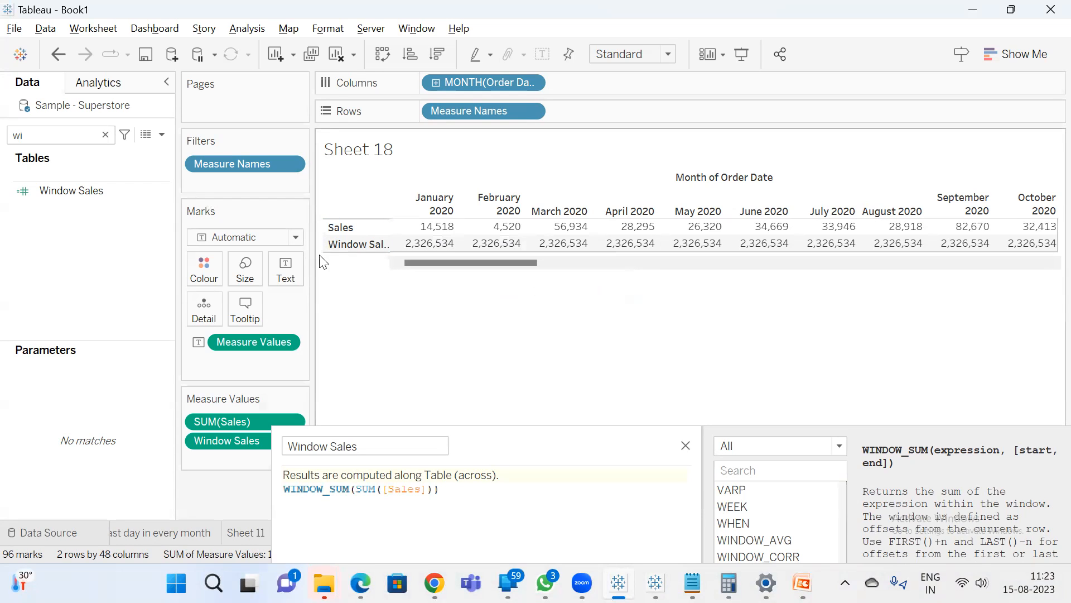
left_click_drag(316, 258, 347, 258)
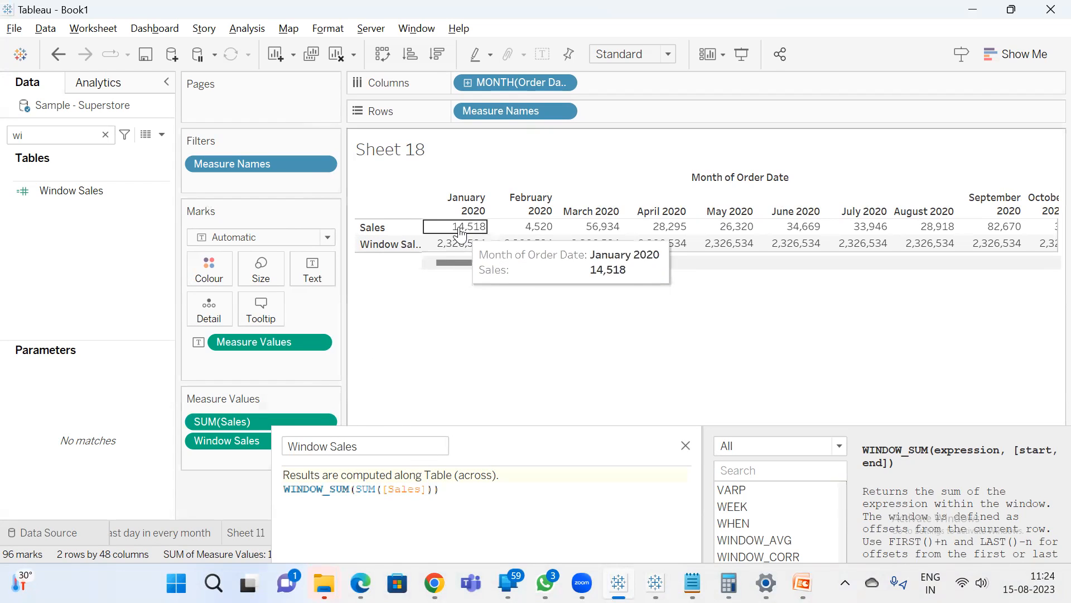
Add the offsets -1 and 0 so the Window Sales formula reads WINDOW_SUM(SUM([Sales]),-1,0).
left_click_drag(466, 231, 1048, 222)
left_click(682, 318)
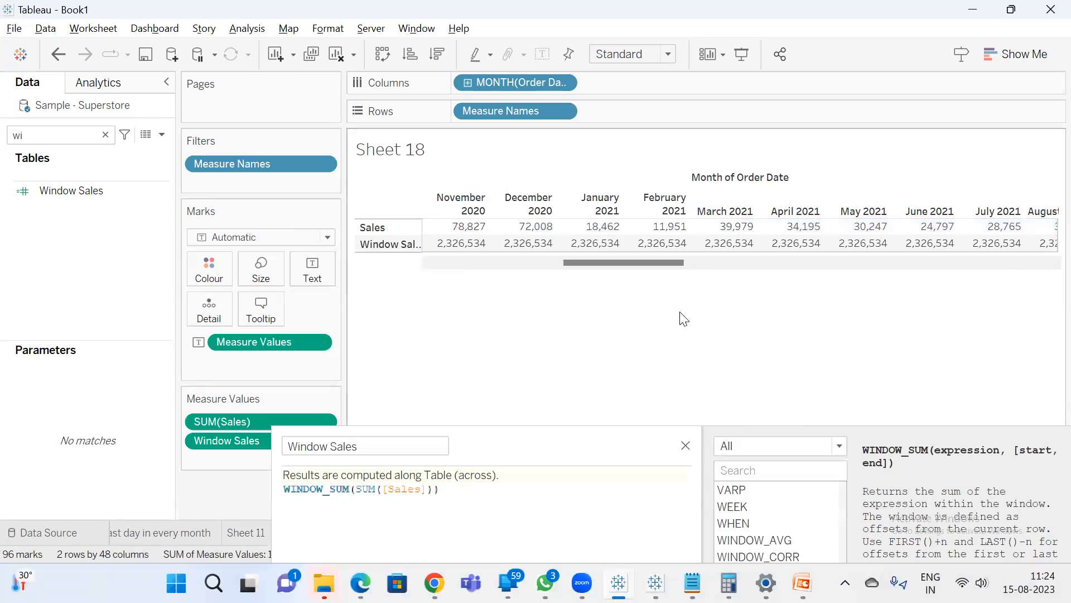
left_click_drag(647, 263, 407, 275)
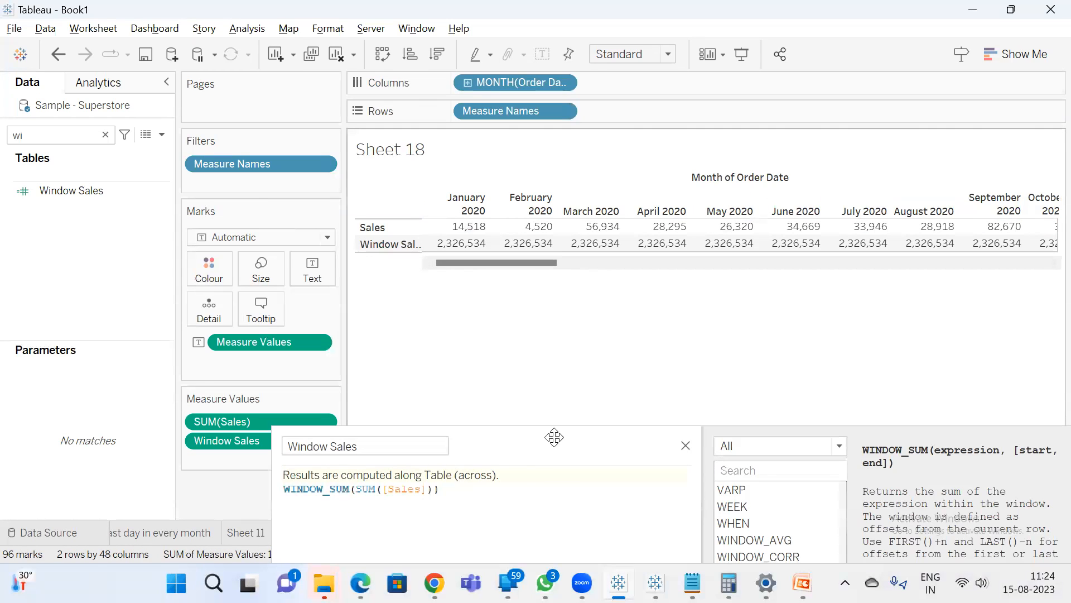
left_click_drag(523, 453, 541, 382)
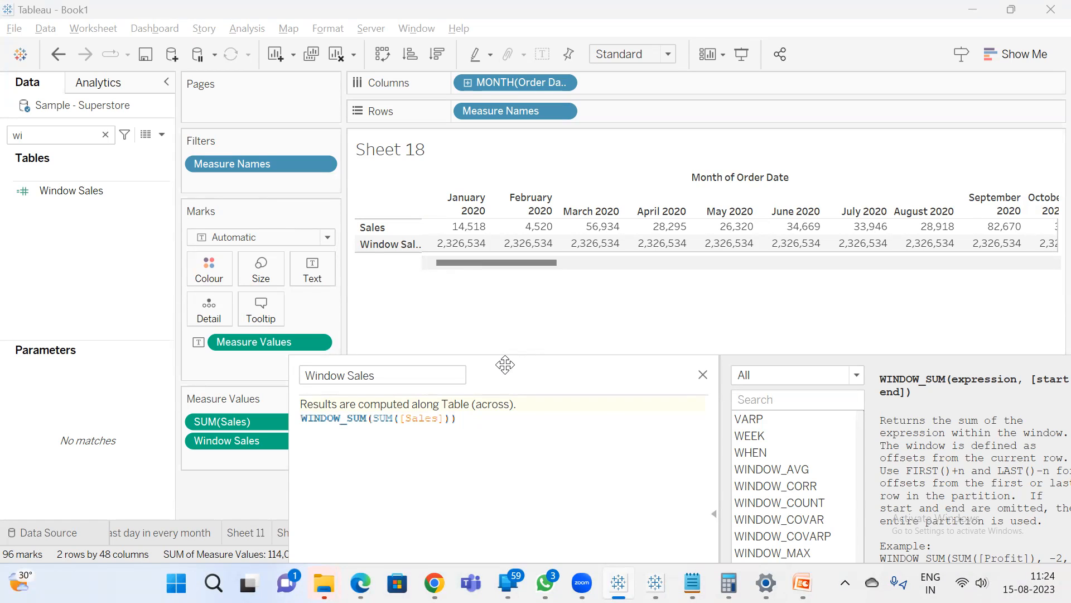
left_click(452, 422)
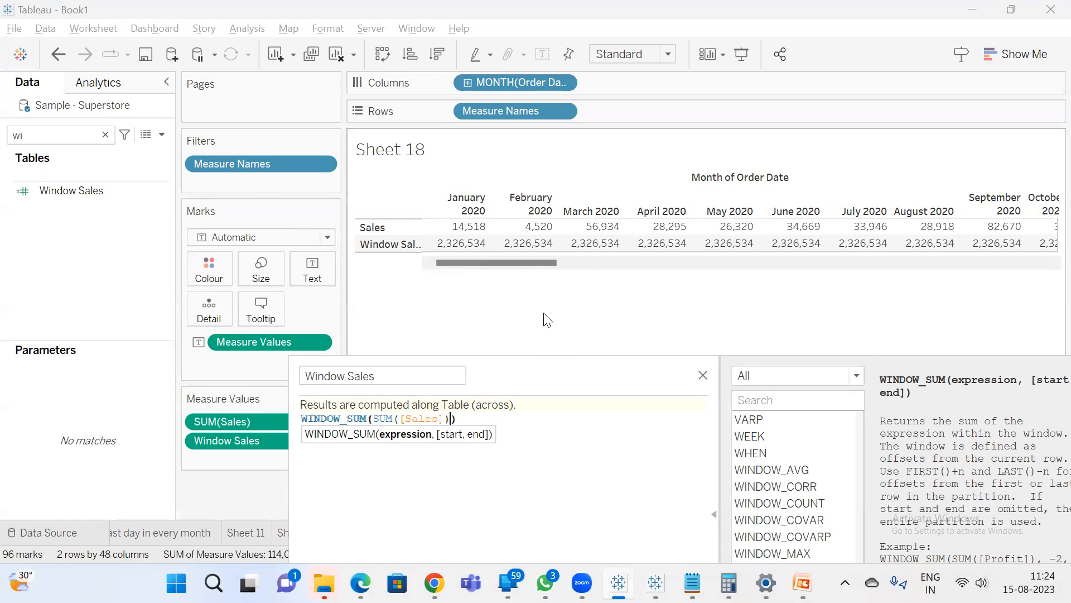
type(",-")
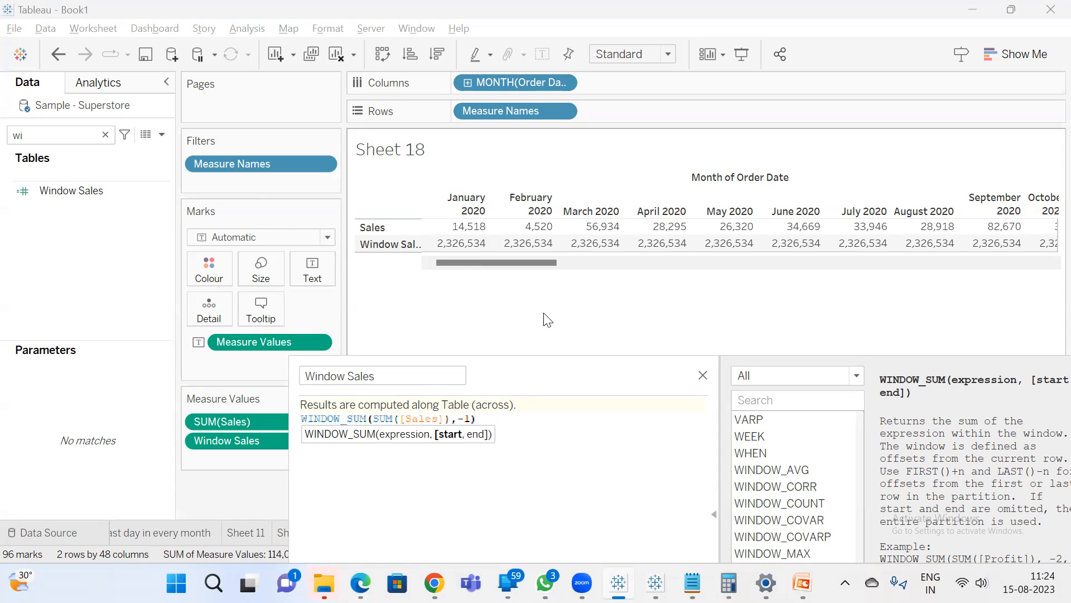
type("1,0")
left_click_drag(530, 348, 529, 284)
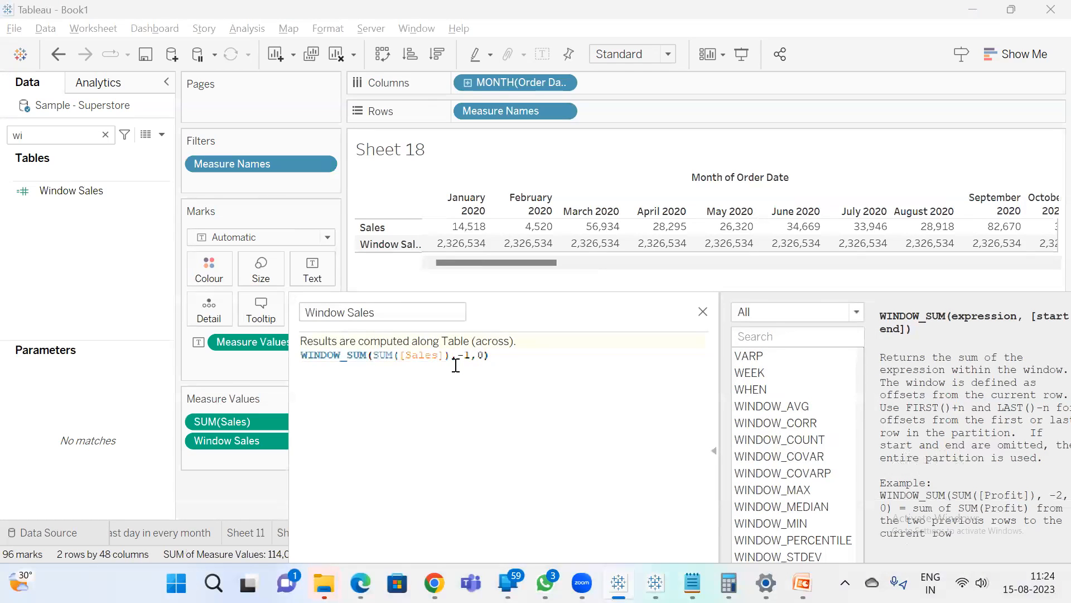
left_click_drag(507, 342, 507, 302)
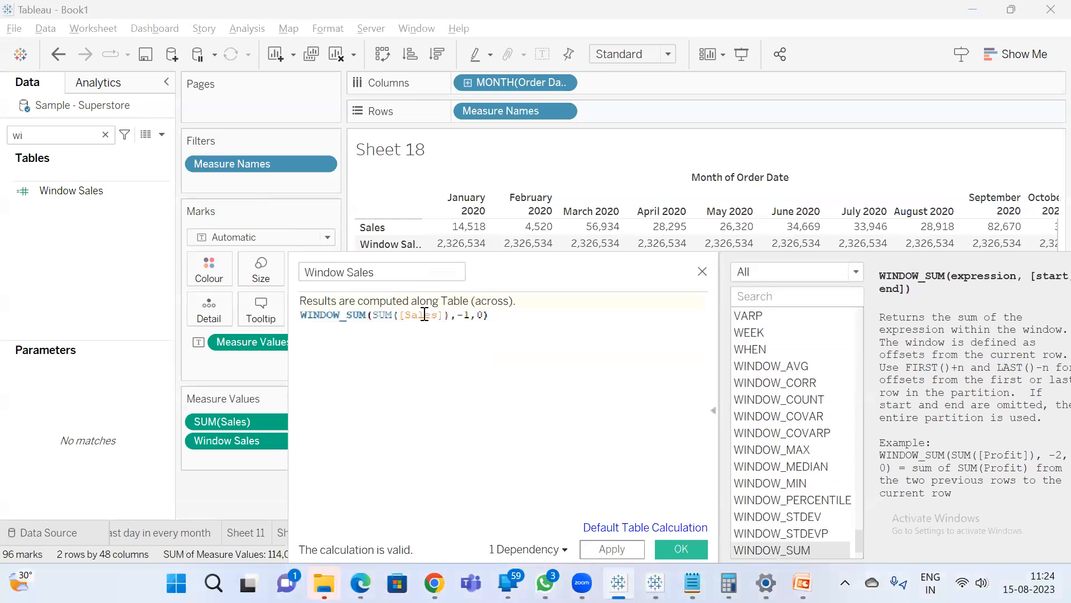
Apply the -1 to 0 offsets in the Window Sales calculation, move the editor clear of the table and select February 2020 Sales.
left_click(619, 549)
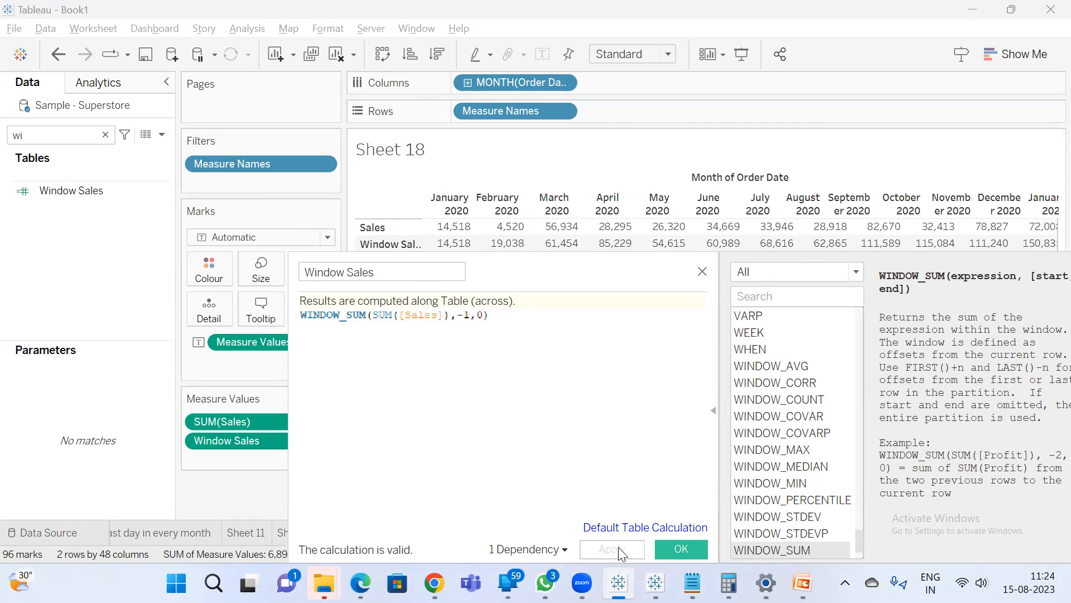
left_click_drag(563, 274, 516, 481)
mouse_move(451, 246)
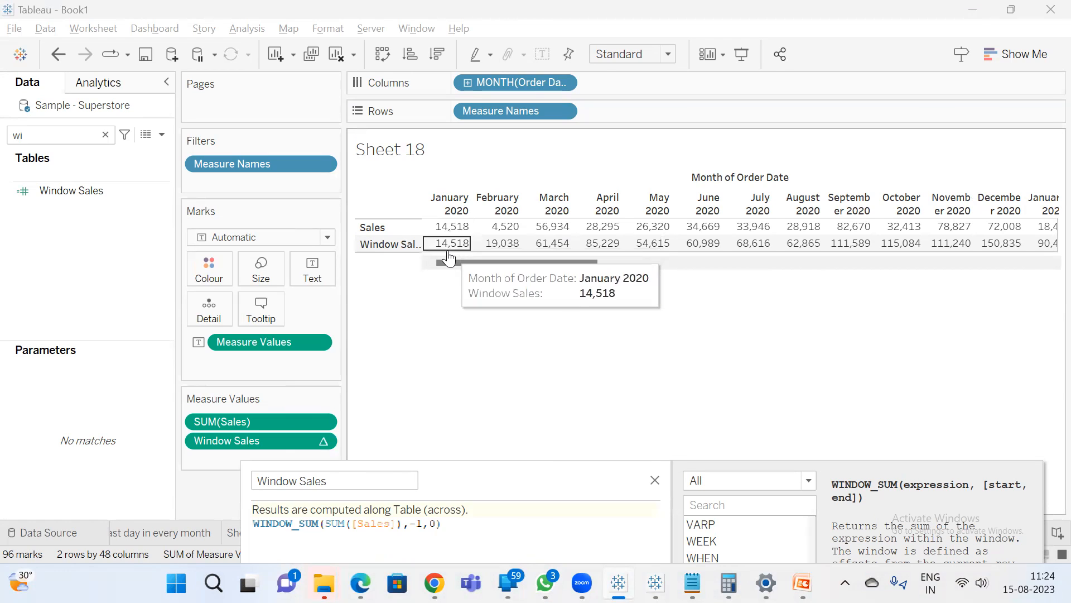
mouse_move(507, 227)
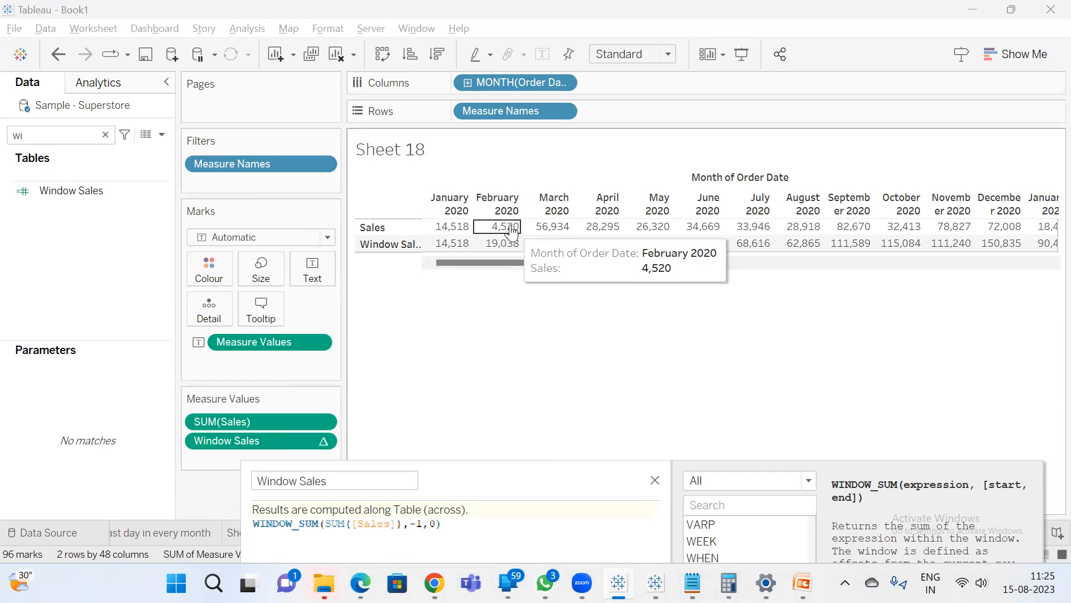
left_click(512, 230)
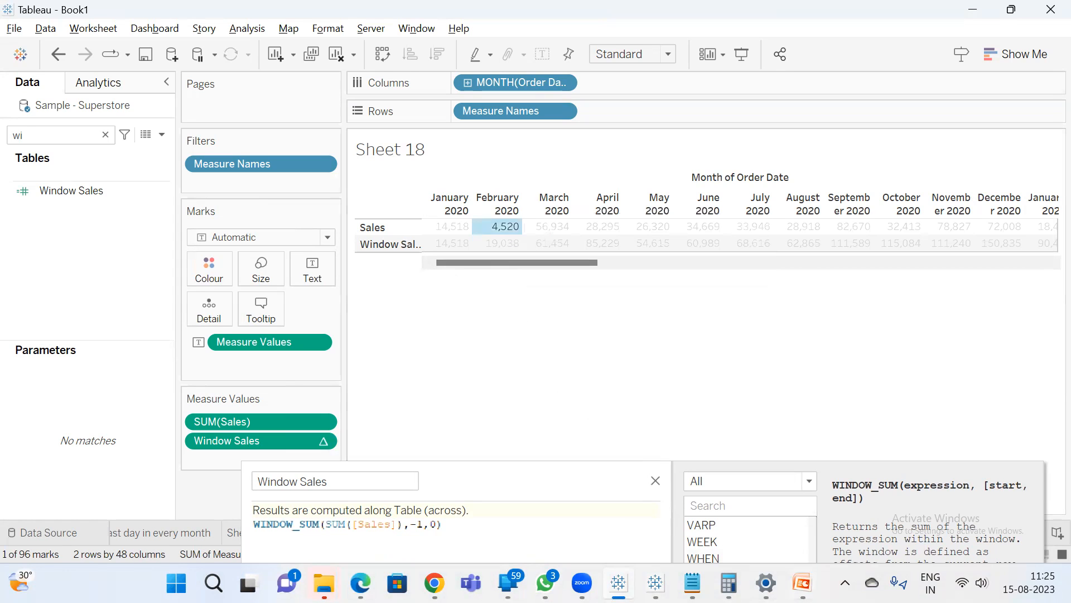
Switch to Notepad, replace the notes with 4520+14518, and check the February 2020 Window Sales value in Tableau.
left_click(693, 583)
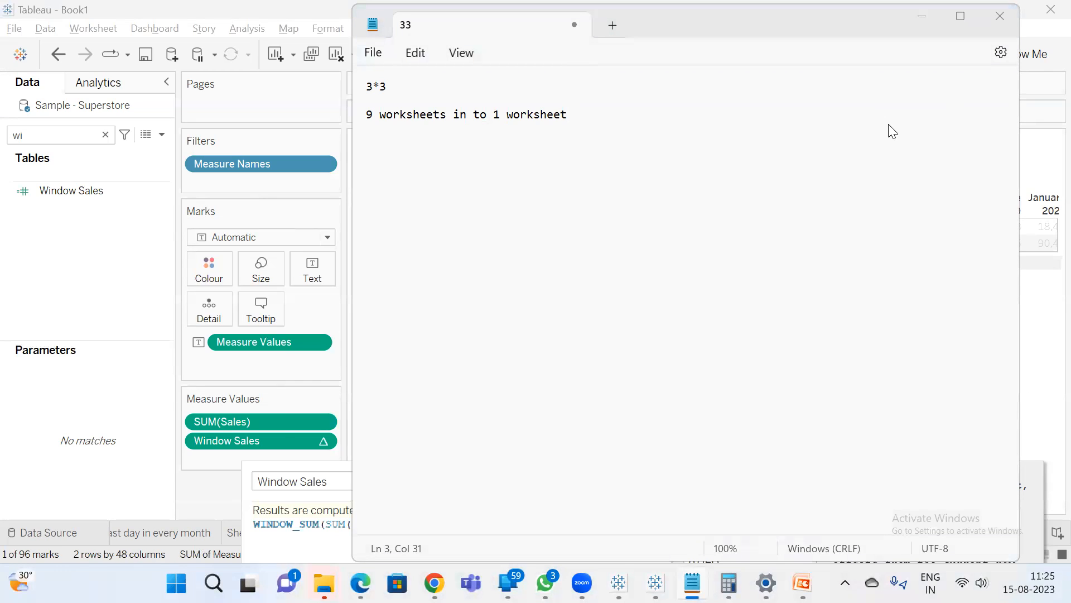
left_click_drag(701, 38, 585, 347)
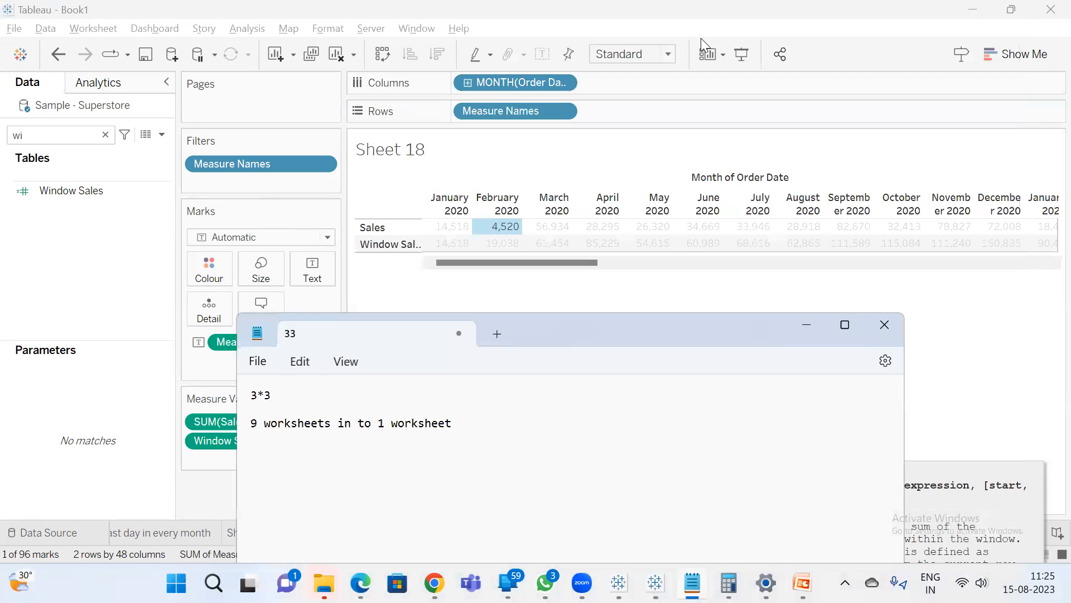
left_click_drag(501, 431, 111, 341)
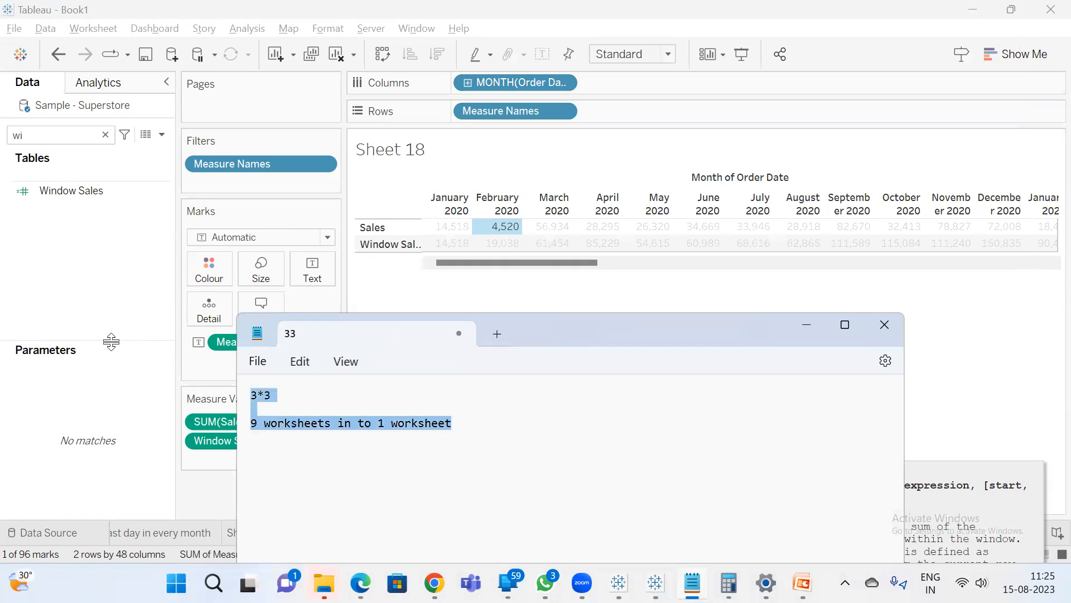
type("4520")
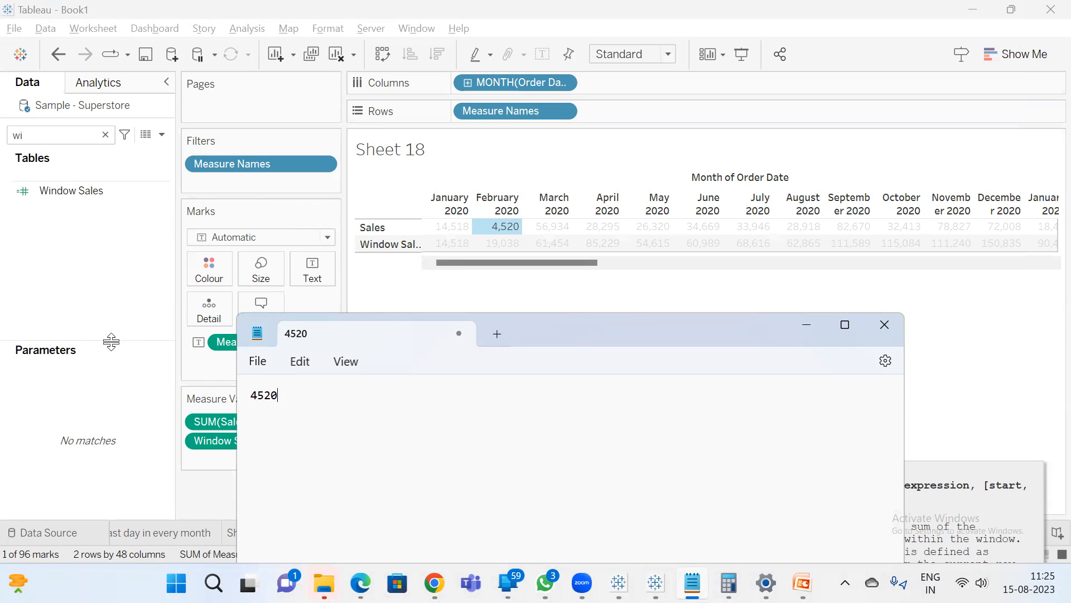
type("+14518")
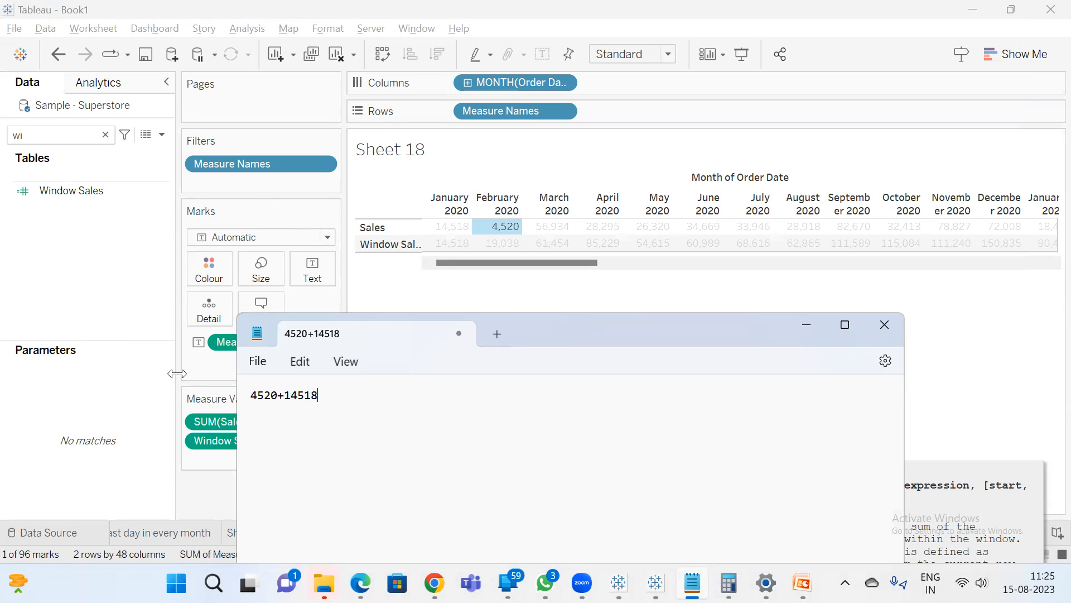
left_click(504, 244)
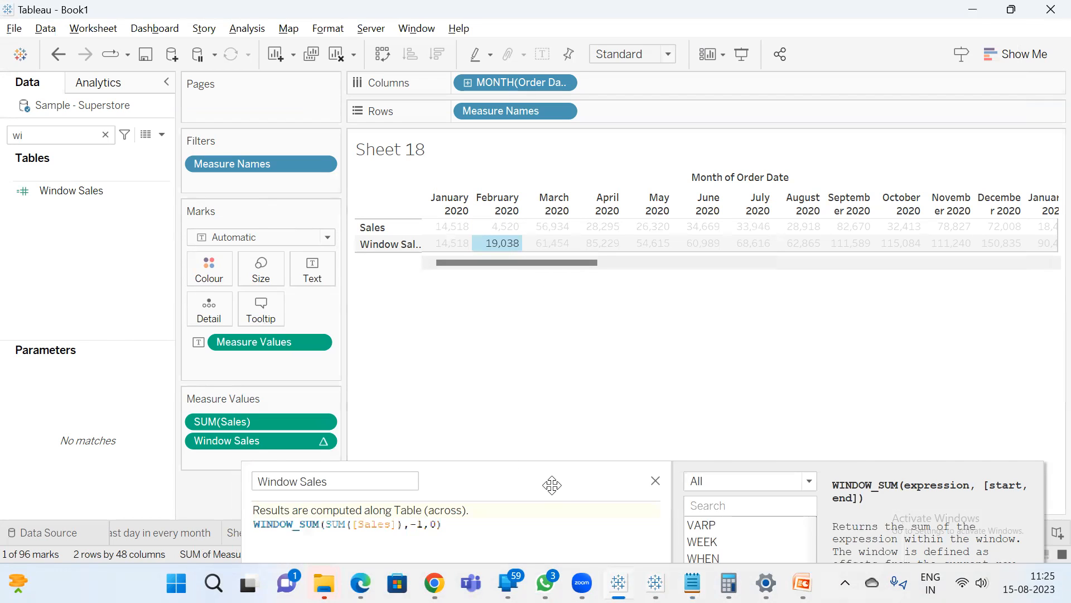
left_click_drag(551, 483, 570, 372)
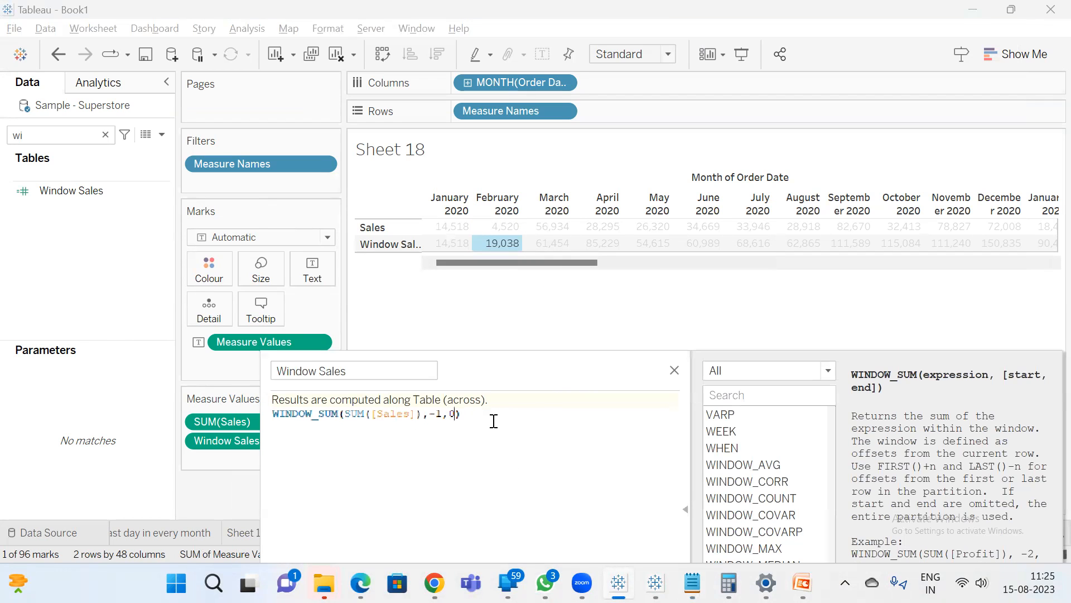
Replace the Notepad text with the heading "Current values" and the February 2020 Sales figure 4520 beneath it.
key("alt+Tab")
key("ctrl+a")
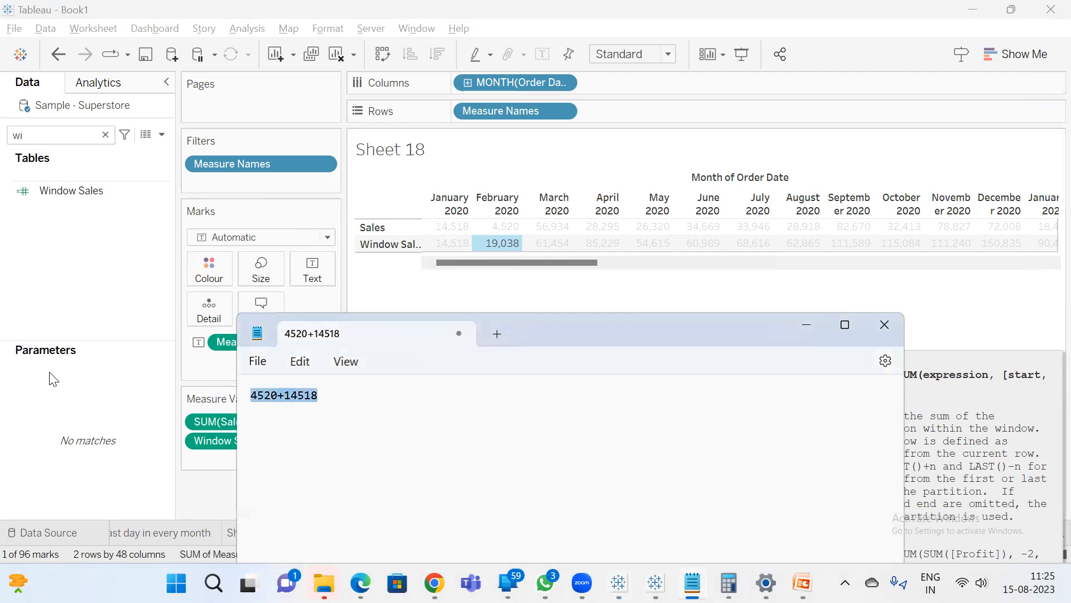
type("Cur")
key("BackSpace")
key("BackSpace")
type("re")
key("BackSpace")
type("rent values")
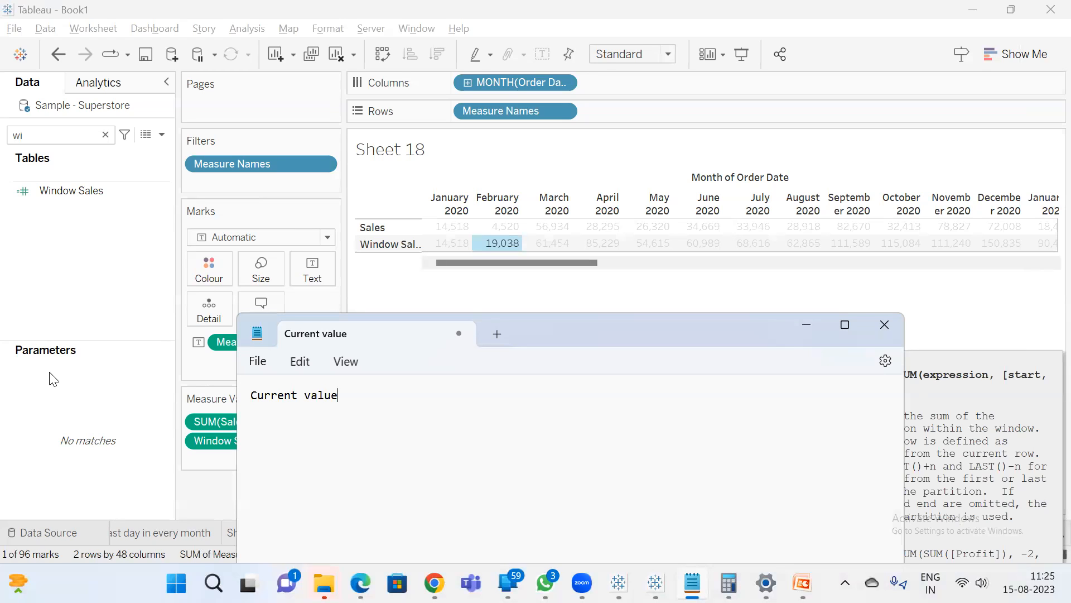
left_click(508, 228)
key("alt+Tab")
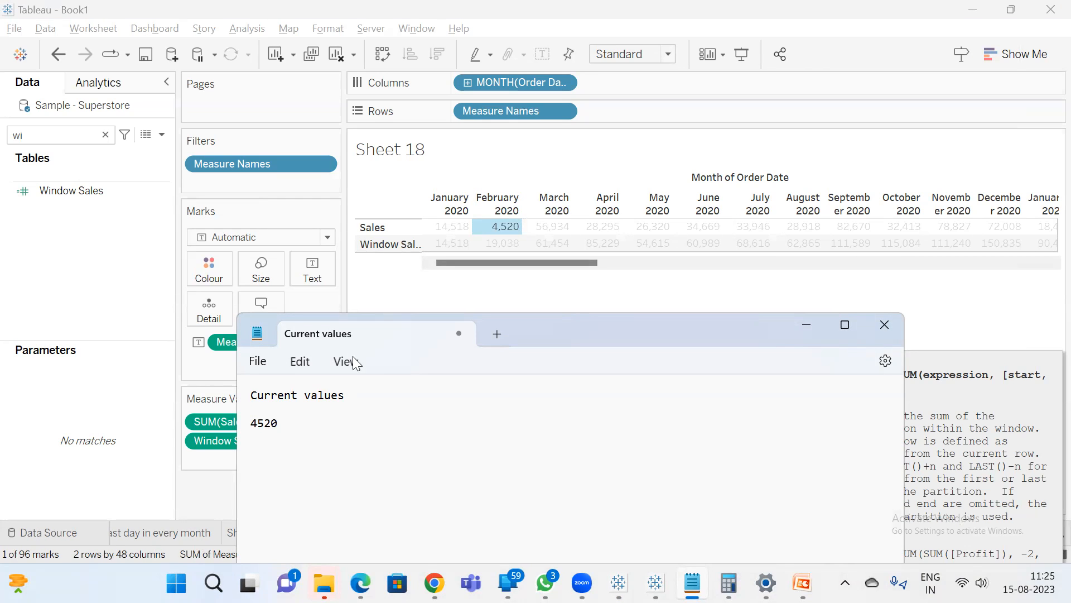
Review the Window Sales start and end offsets, extend the note to 4520+14518, and check February 2020 Window Sales.
left_click(933, 408)
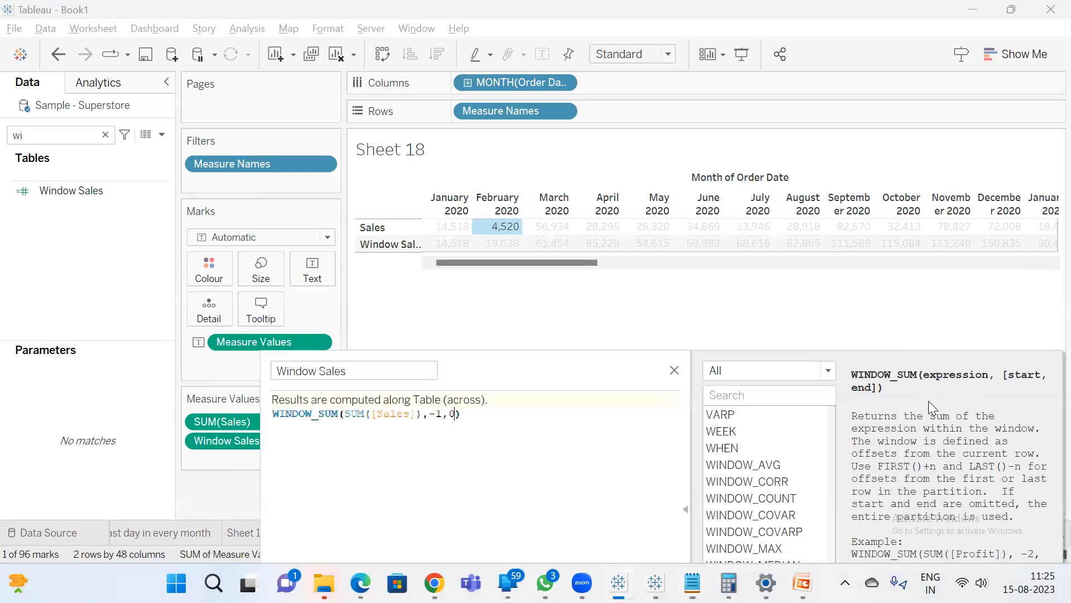
left_click(443, 413)
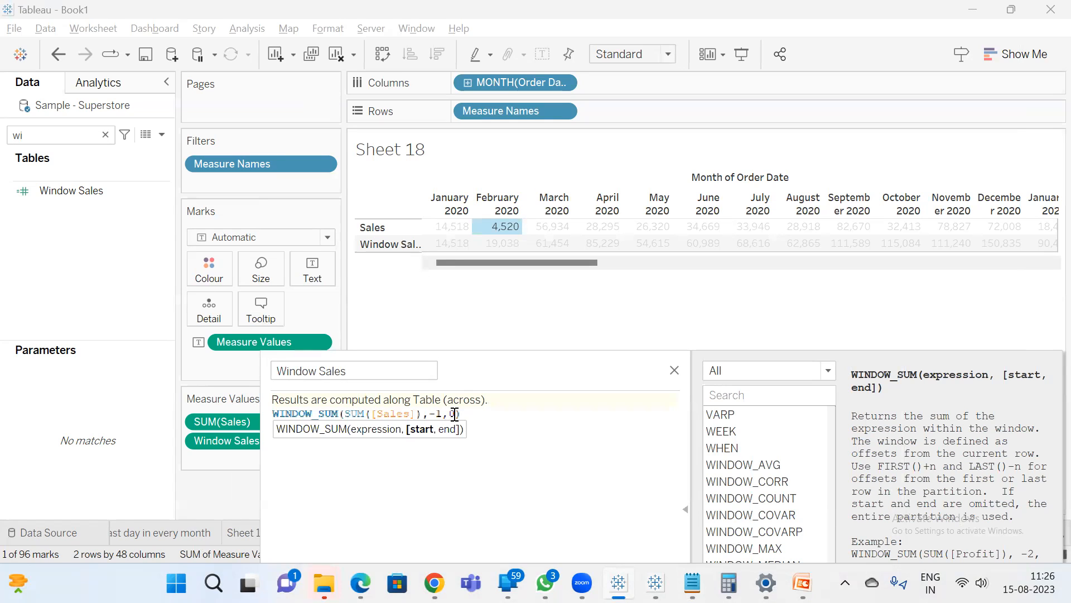
left_click(456, 413)
key("alt+Tab")
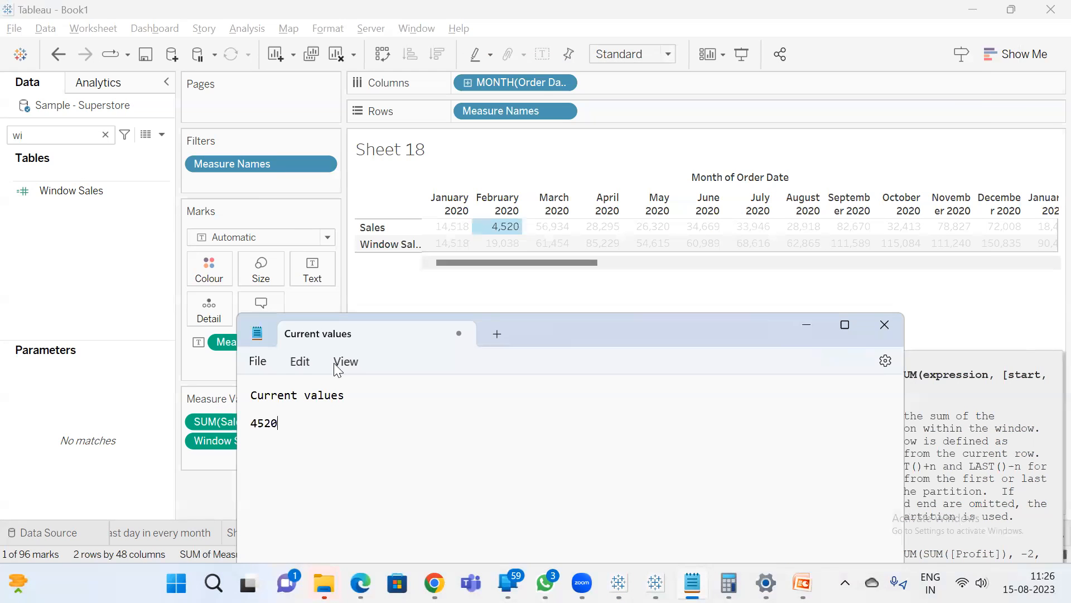
double_click(264, 423)
left_click(281, 422)
left_click(502, 243)
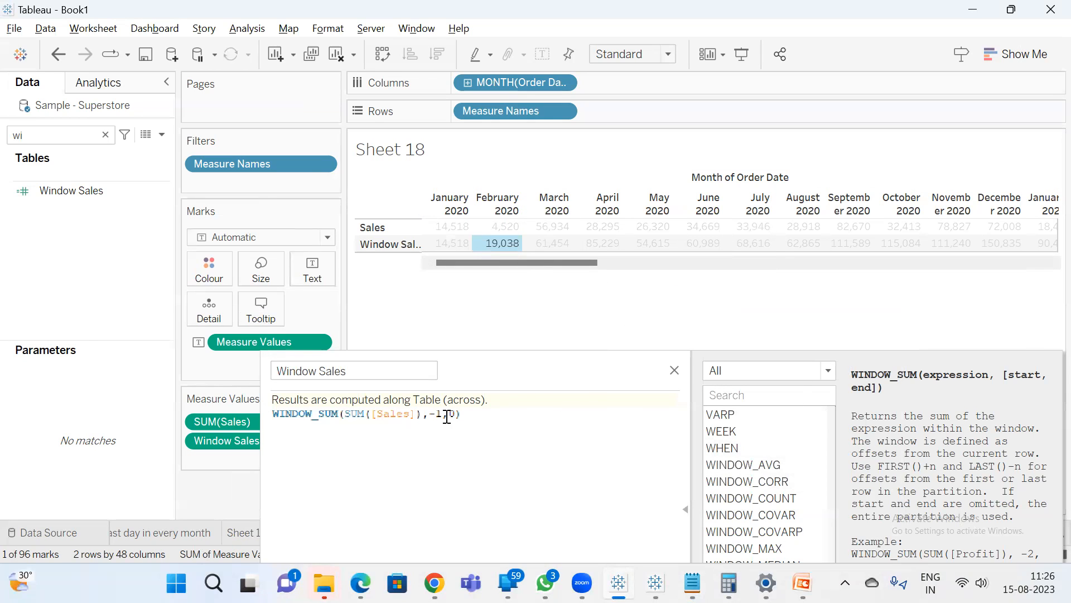
left_click(484, 276)
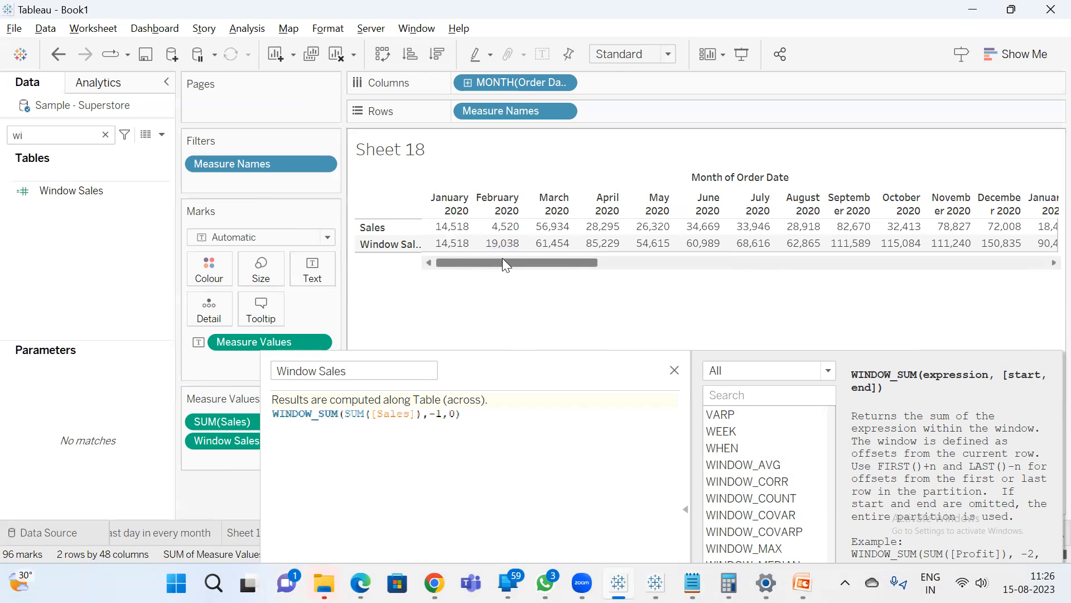
Replace the Notepad text with the October and September 2023 sales sum 83475+88065.
left_click_drag(503, 260, 957, 262)
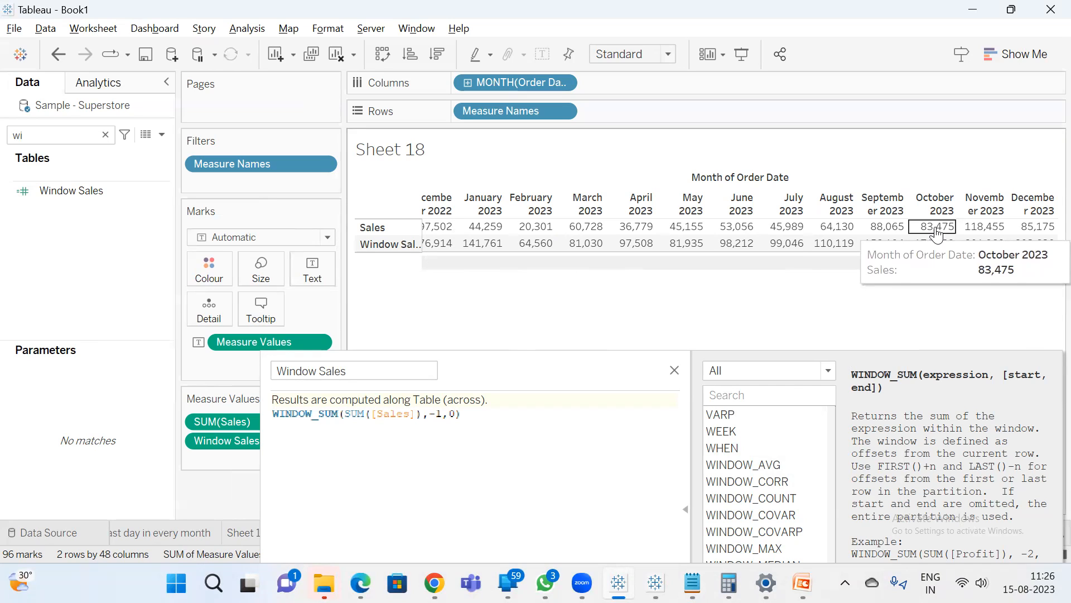
key("alt+Tab")
key("ctrl+a")
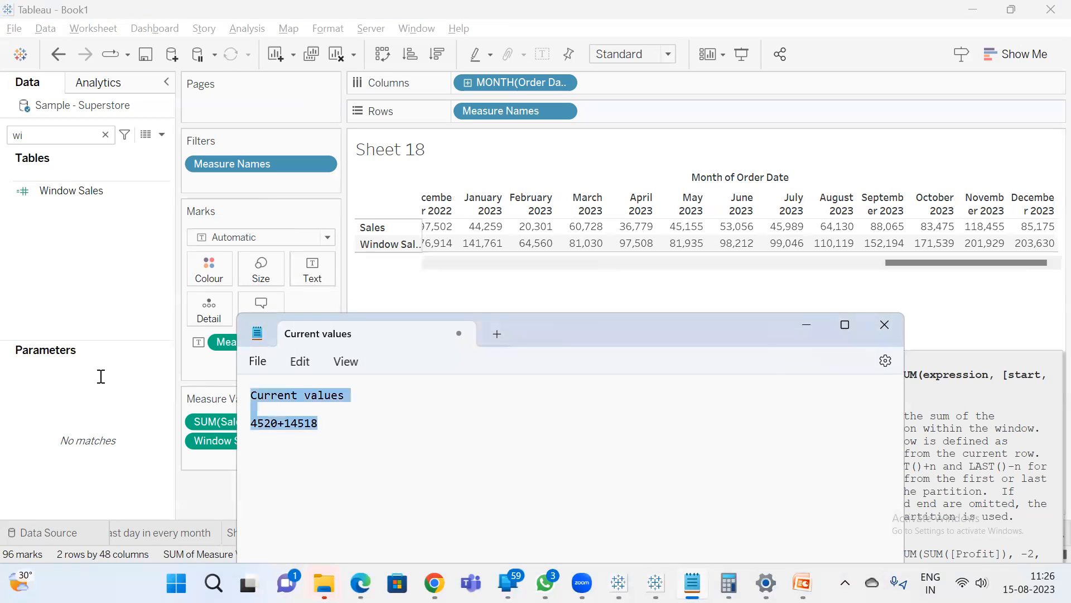
type("83475")
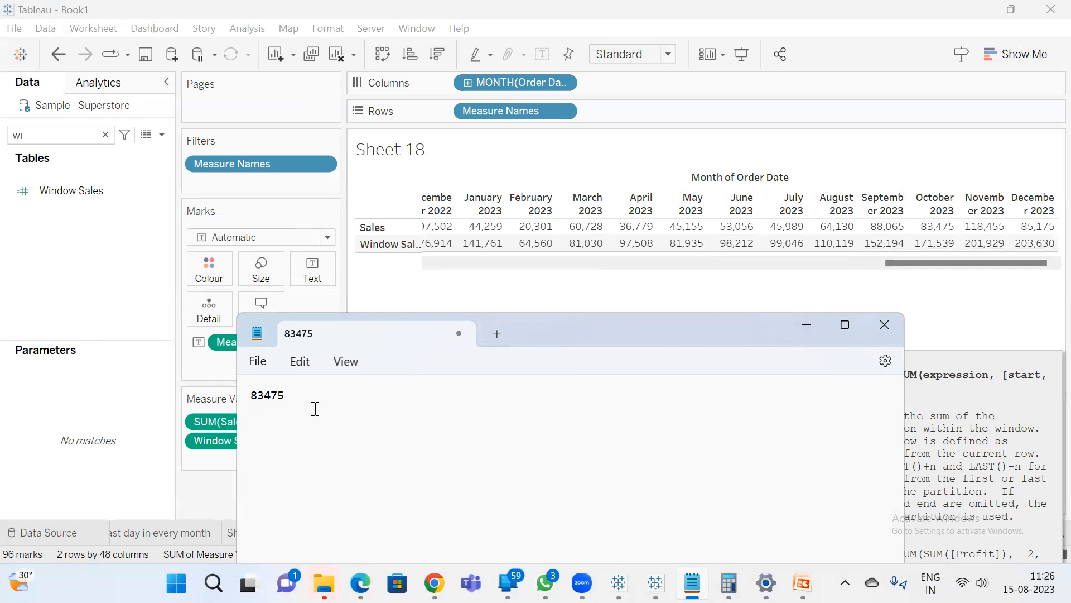
type("+88065")
Switch to Calculator, clear it and compute 83475 + 88065.
mouse_move(728, 583)
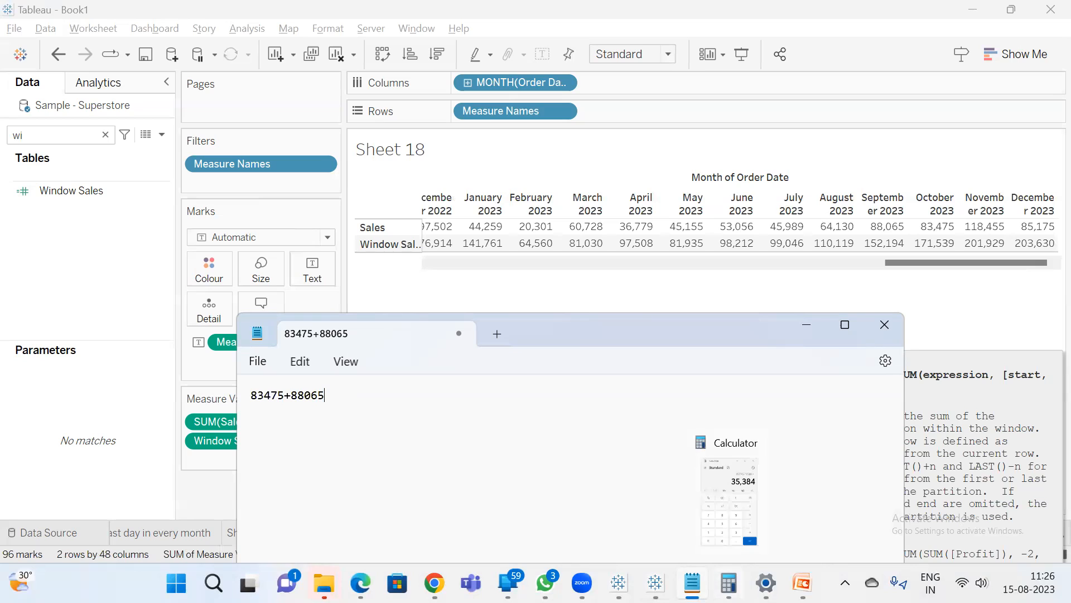
left_click(729, 499)
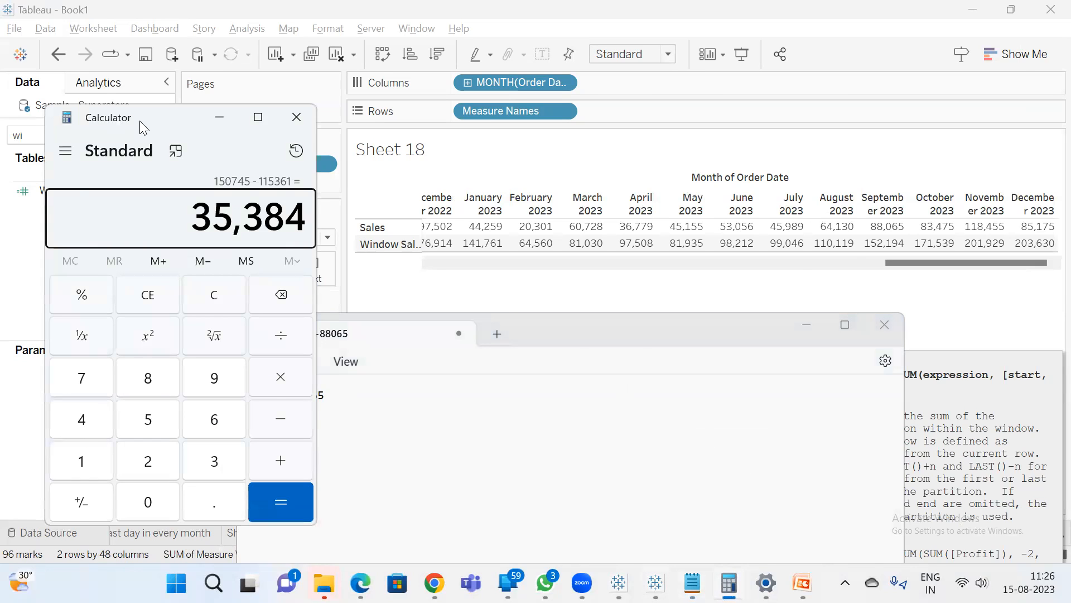
left_click_drag(139, 121, 654, 172)
left_click(749, 348)
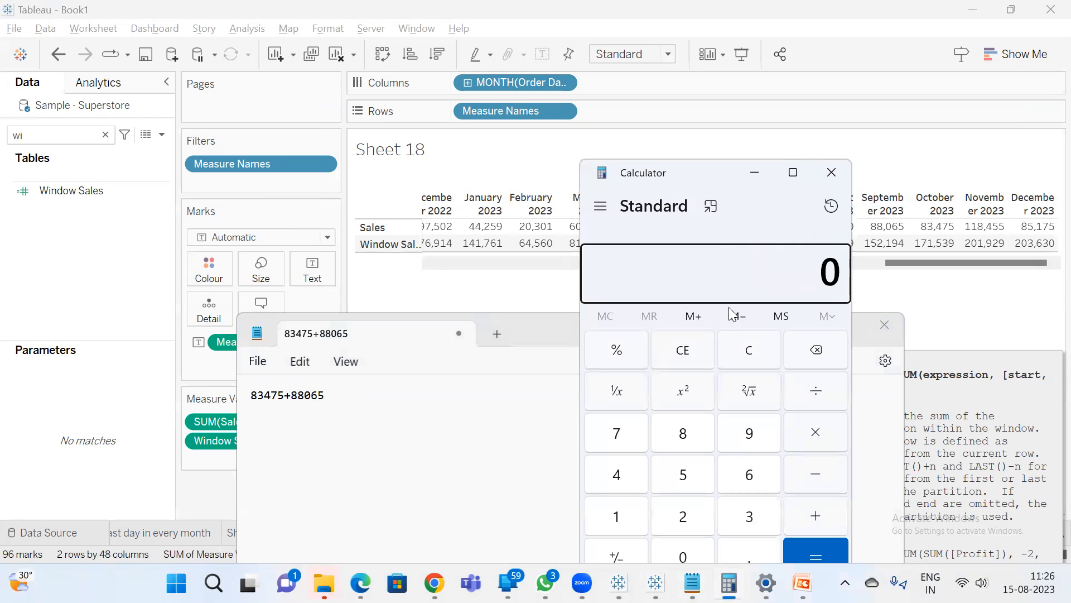
left_click(698, 441)
type("3475")
key("plus")
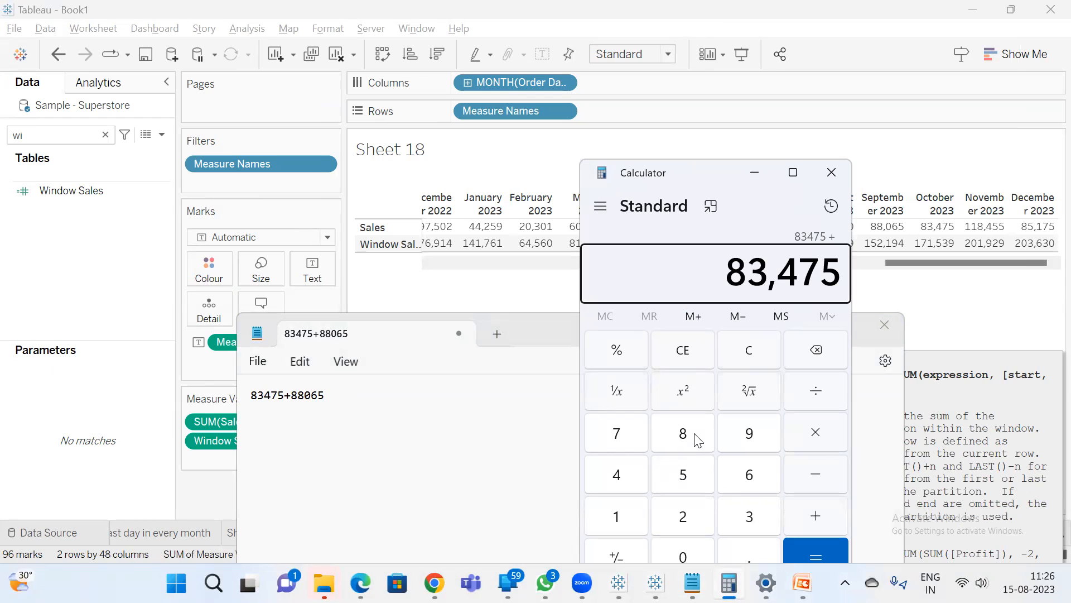
type("88065")
key("Return")
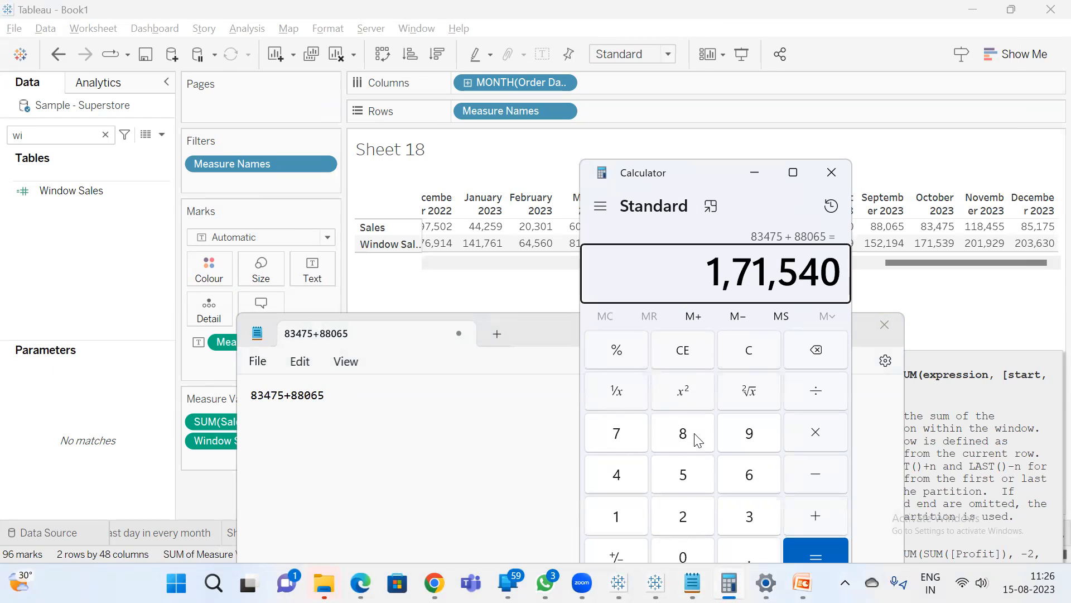
Compare the calculated sum with October 2023 Window Sales, then minimise Calculator and check the October 2023 Sales value in Tableau.
left_click(1032, 207)
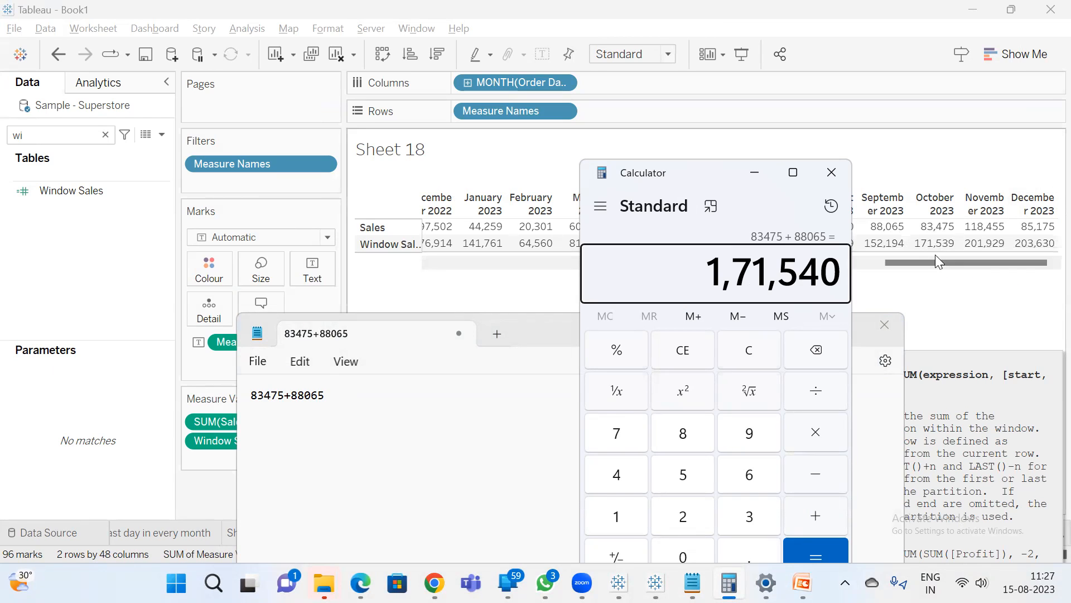
mouse_move(937, 254)
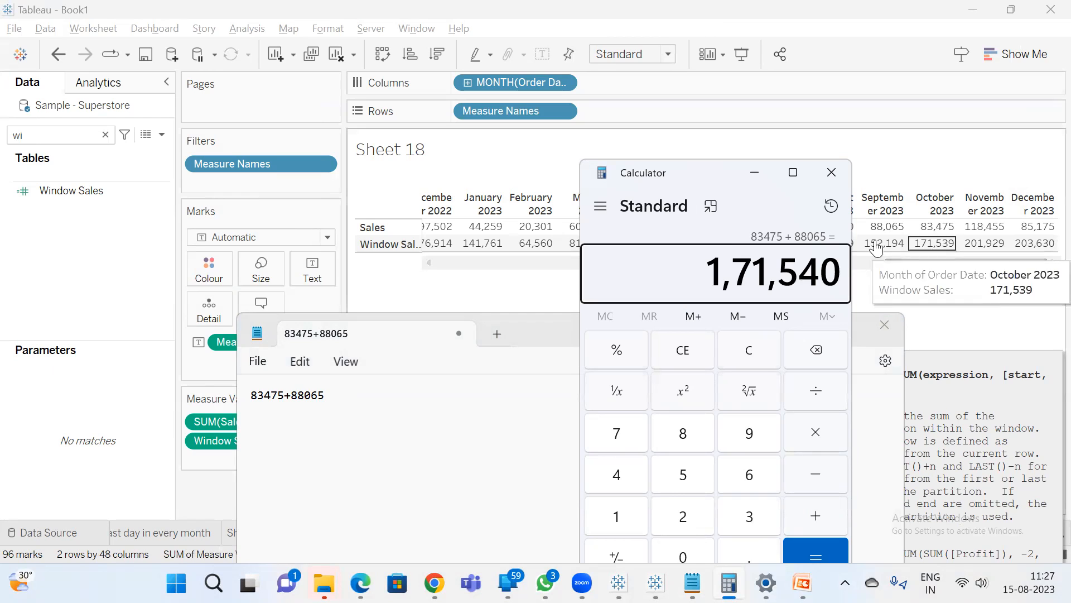
left_click(755, 172)
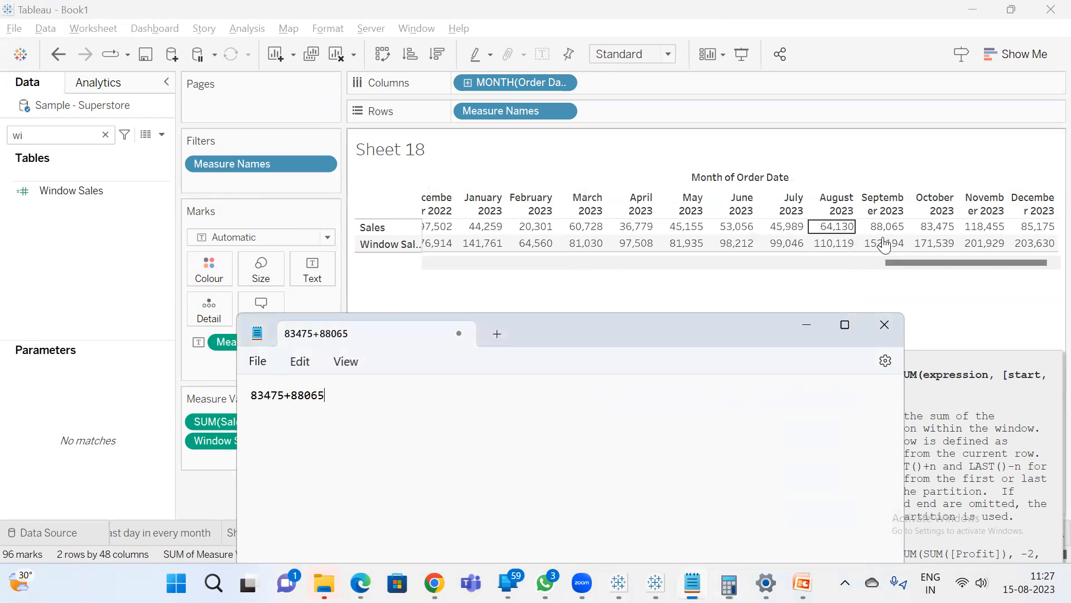
left_click(940, 230)
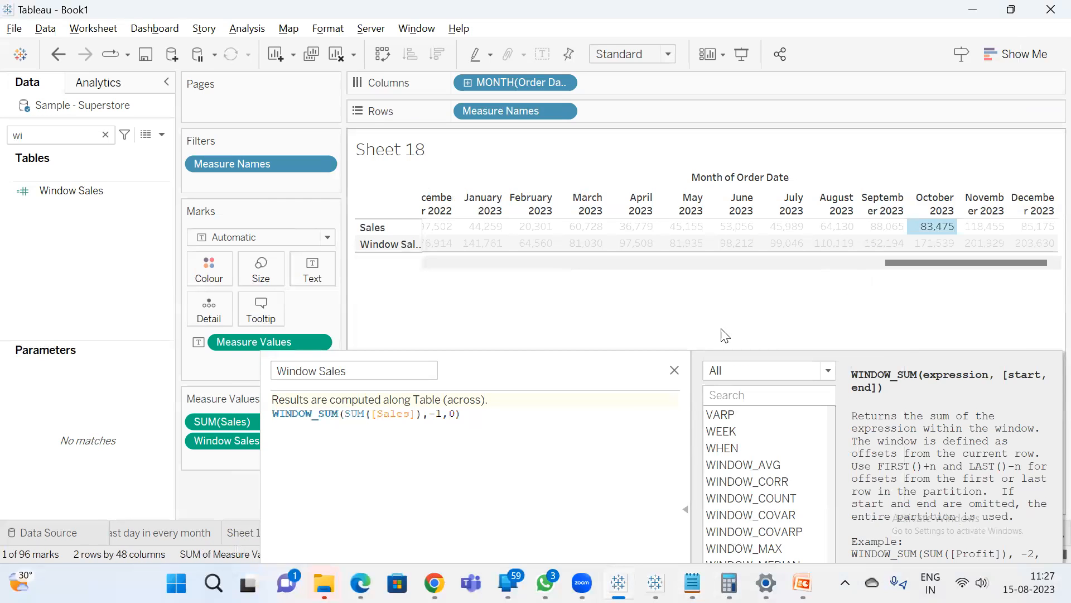
left_click(600, 332)
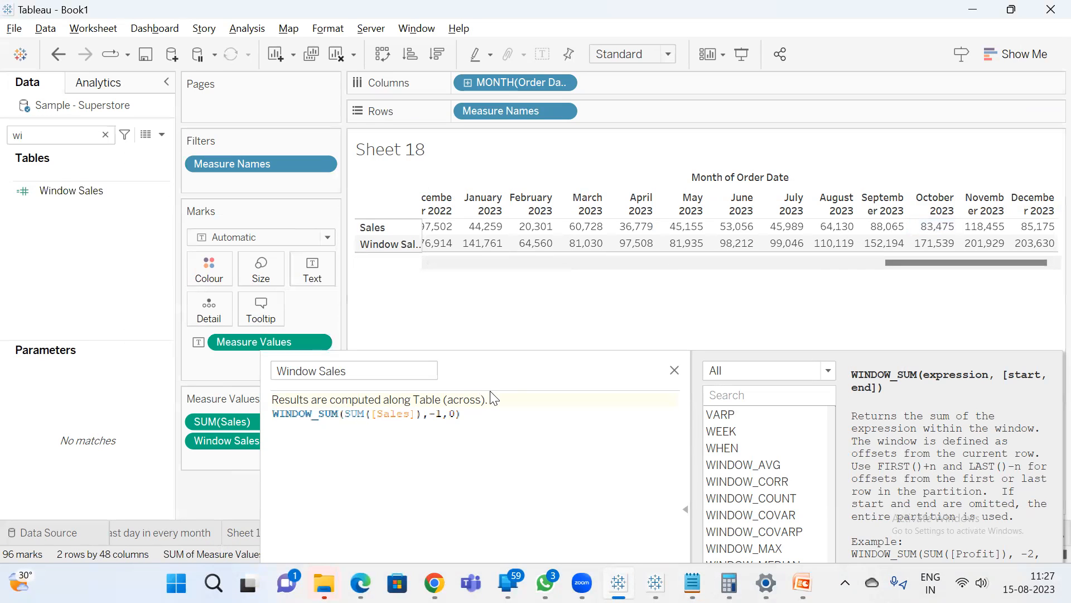
left_click(509, 365)
Change the start offset in the Window Sales formula to -2, making it WINDOW_SUM(SUM([Sales]),-2,0).
left_click_drag(909, 262, 311, 269)
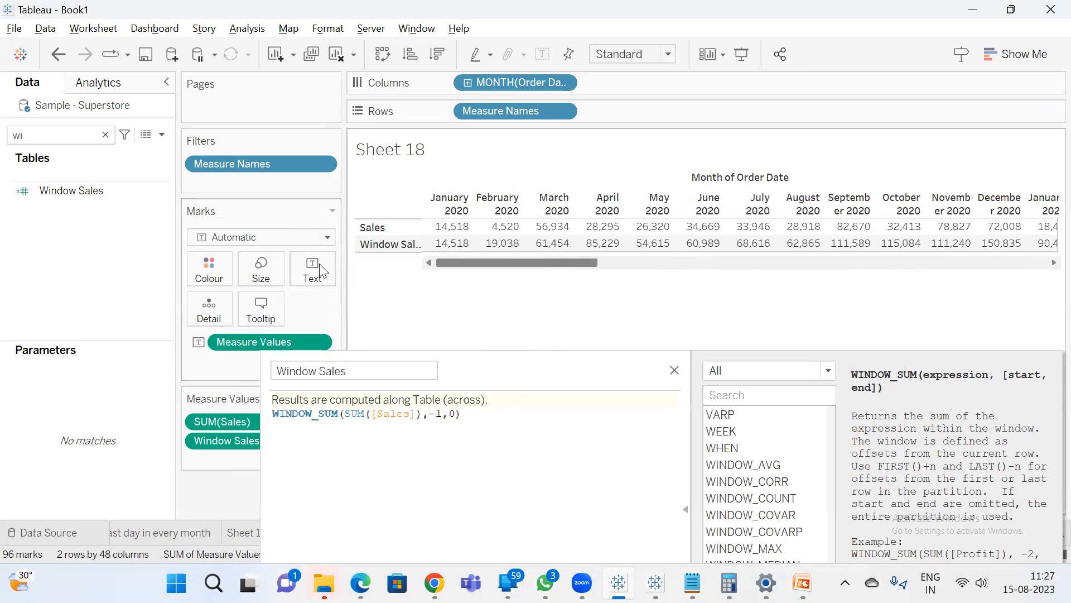
left_click(448, 413)
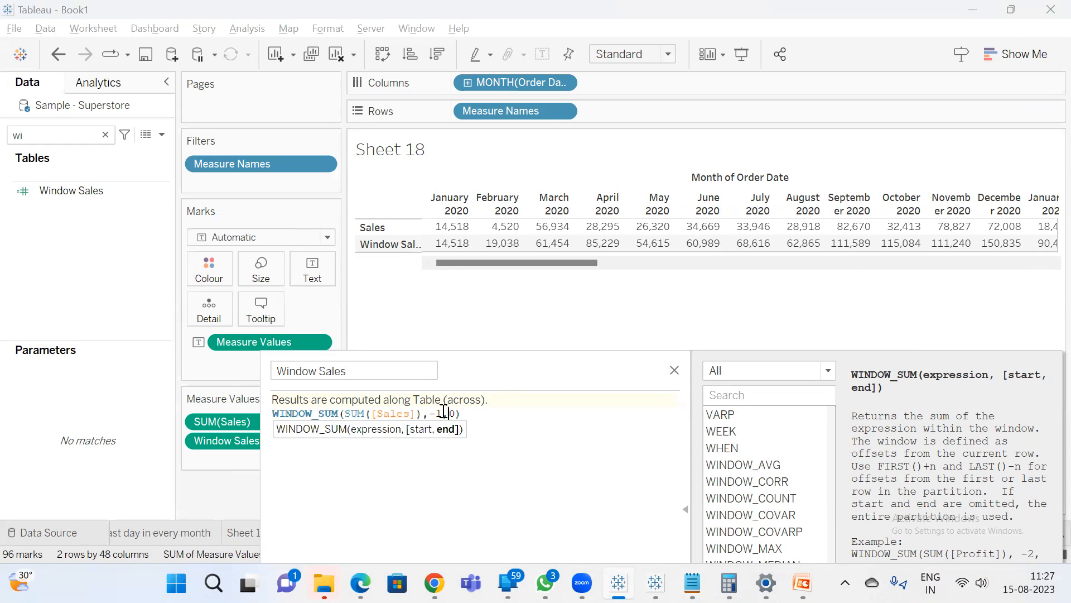
key("BackSpace")
left_click(530, 323)
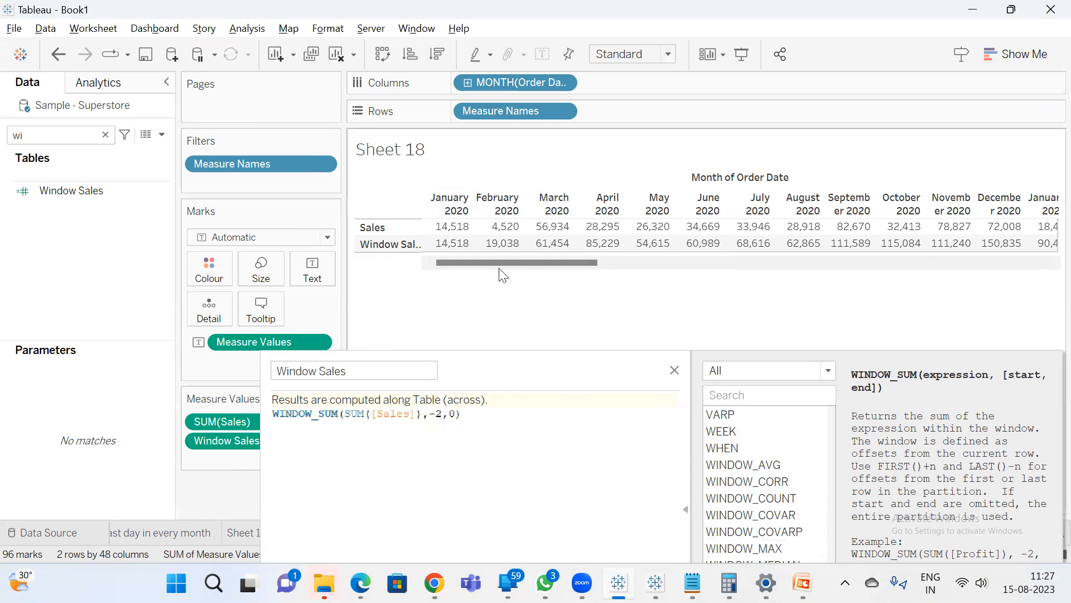
Select the May, June and July 2020 Sales values together to total them for the two-month look-back.
mouse_move(614, 250)
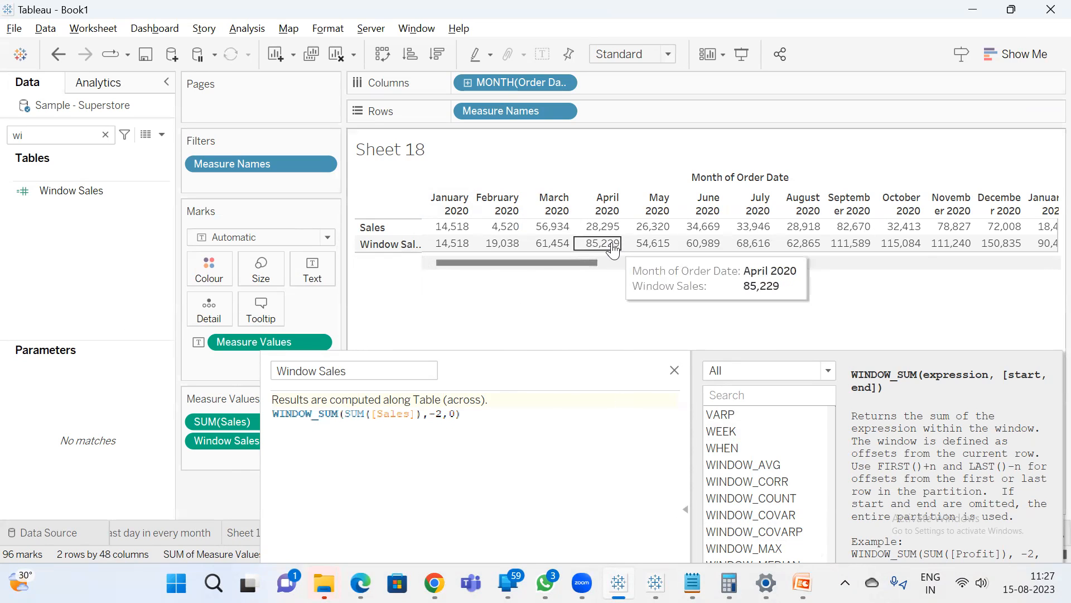
left_click(753, 236)
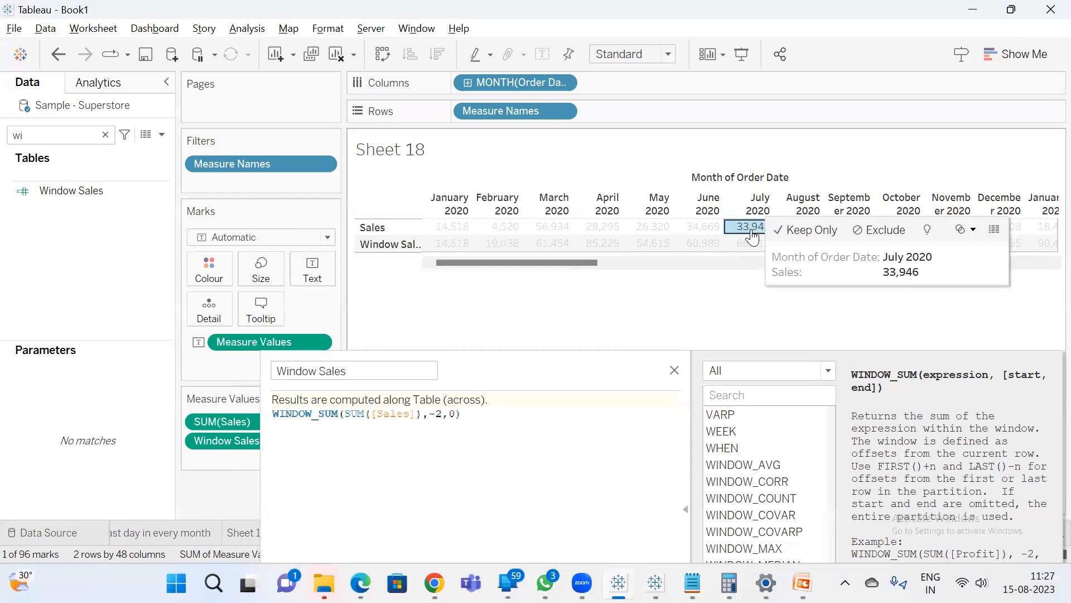
left_click(707, 232, "ctrl")
left_click(628, 228, "ctrl")
Apply the Window Sales formula with offsets -2,0 and compare the selected Sales total with July 2020 Window Sales.
left_click_drag(575, 371, 577, 230)
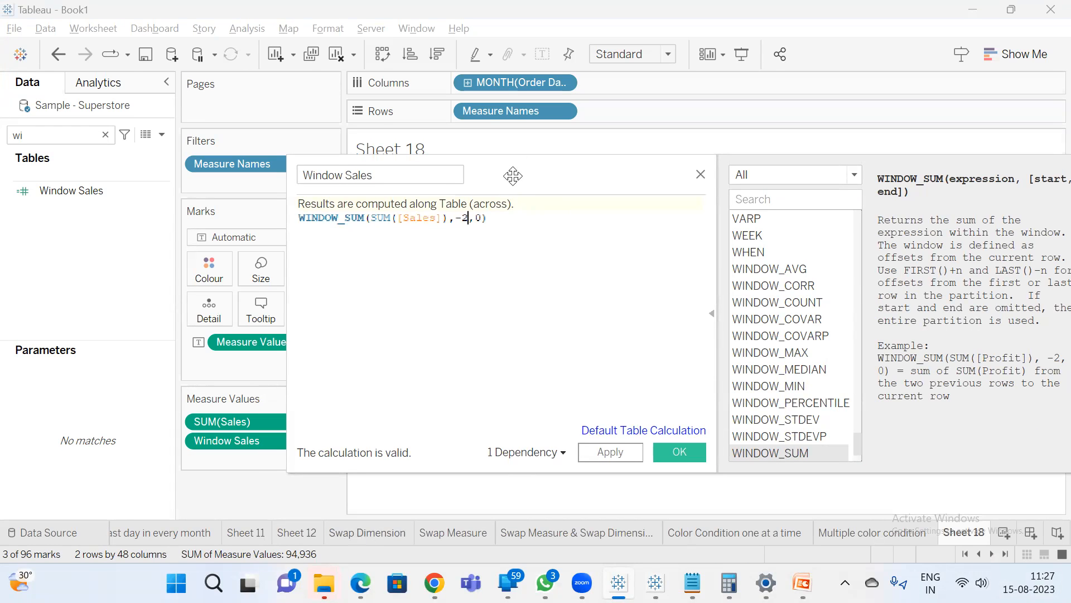
left_click_drag(513, 176, 619, 461)
left_click(638, 550)
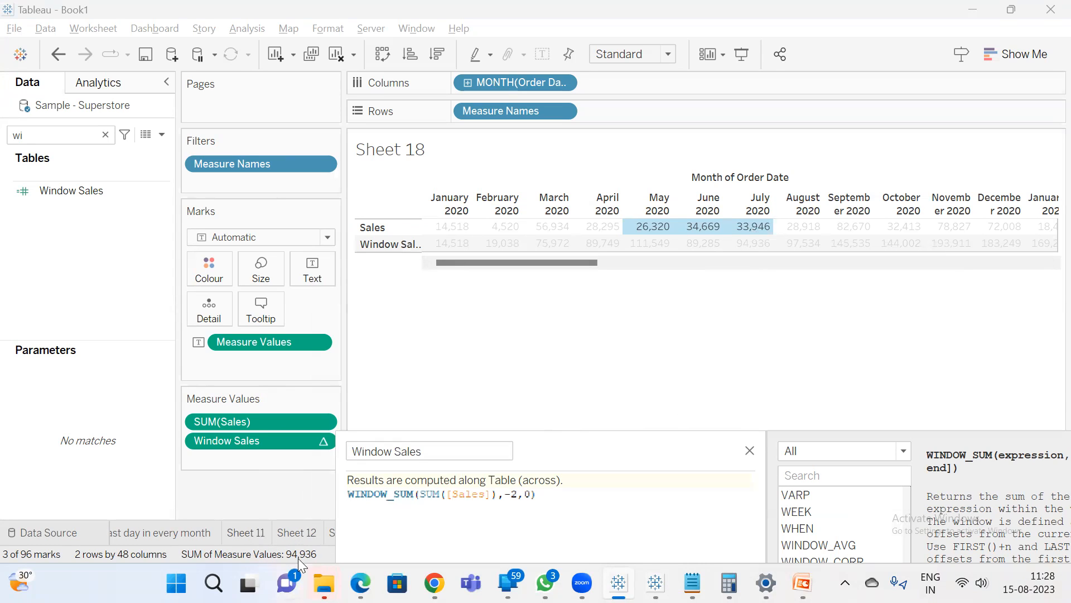
left_click(747, 244)
Change the Window Sales offsets to 0 and 1, making WINDOW_SUM(SUM([Sales]),0,1), apply the formula and clear the cell selection.
left_click_drag(572, 424, 514, 282)
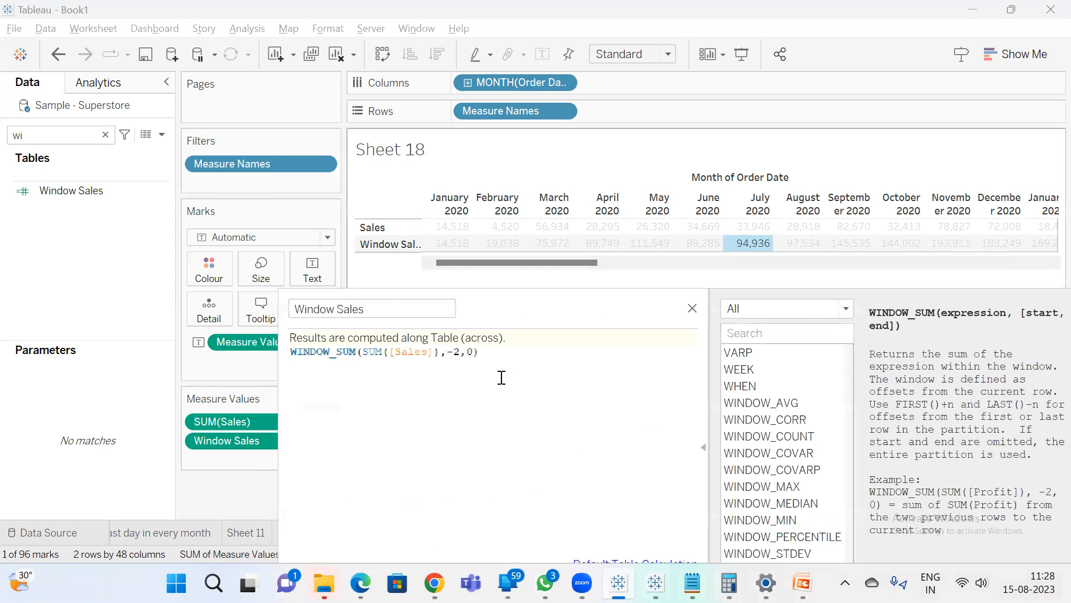
left_click(461, 354)
key("BackSpace")
key("BackSpace")
type("0")
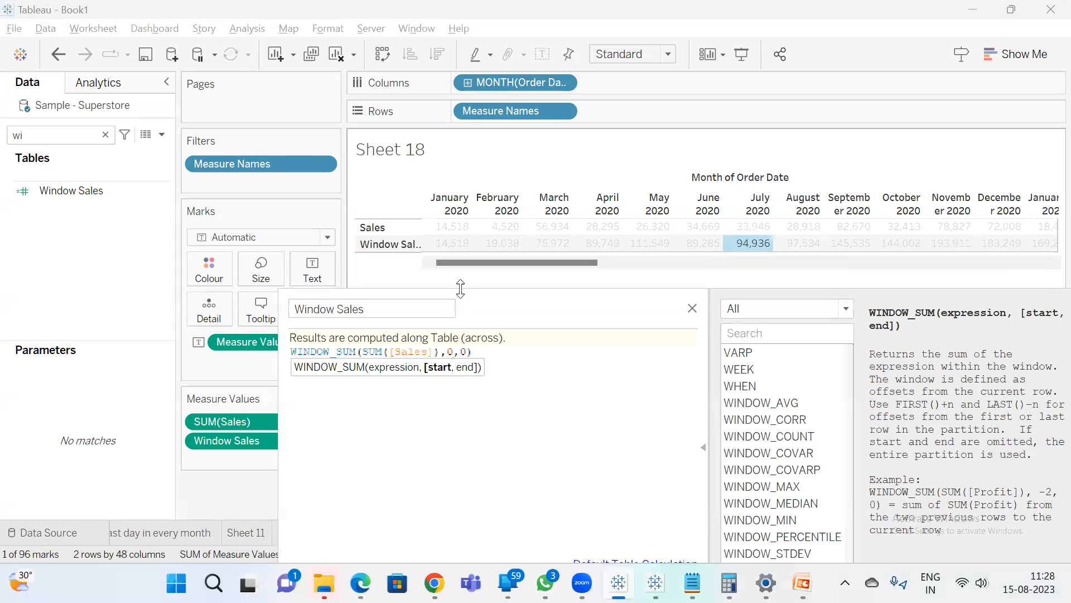
left_click(469, 349)
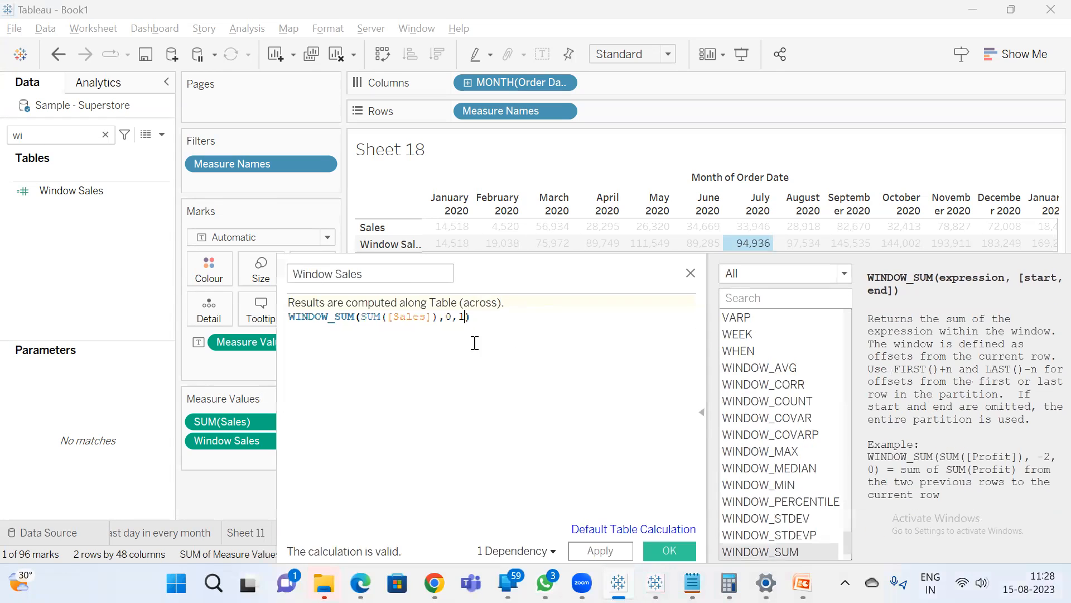
left_click(596, 550)
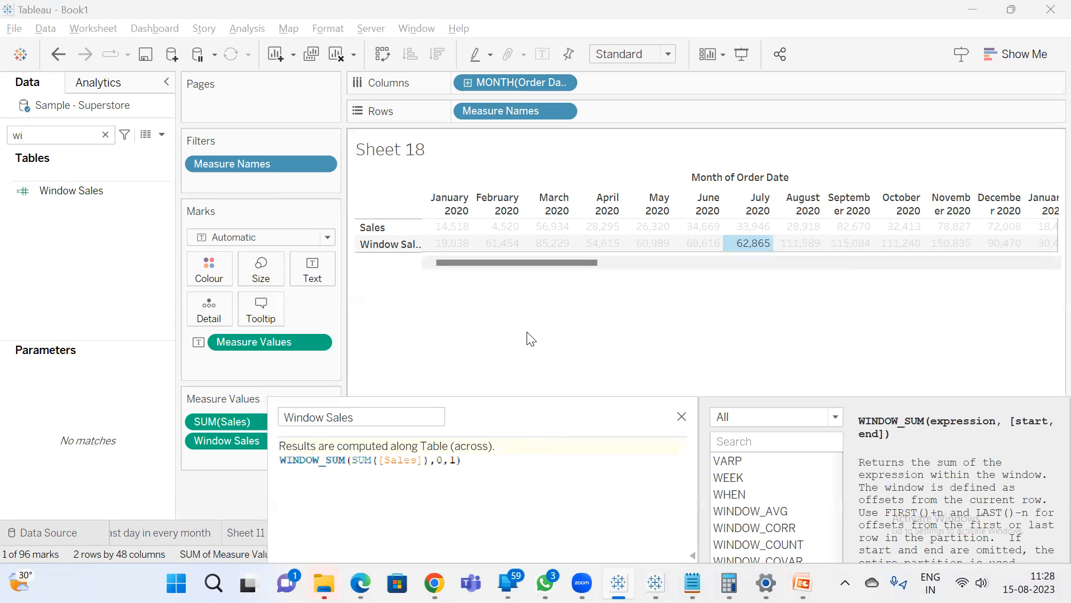
left_click(522, 335)
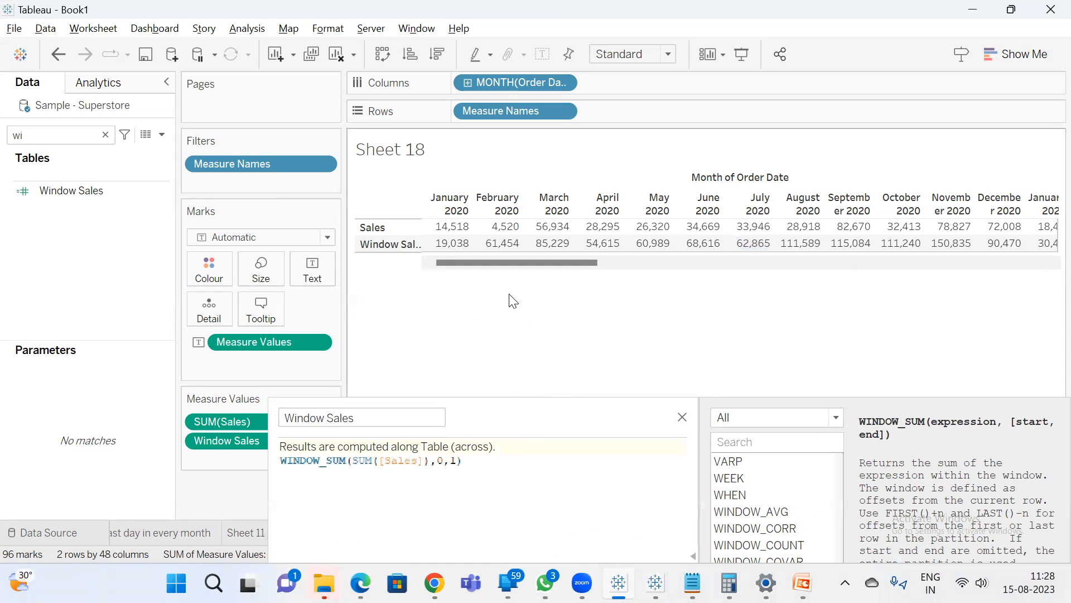
Select the January and February 2020 Sales values and compare their total with January 2020 Window Sales.
left_click_drag(509, 399, 524, 308)
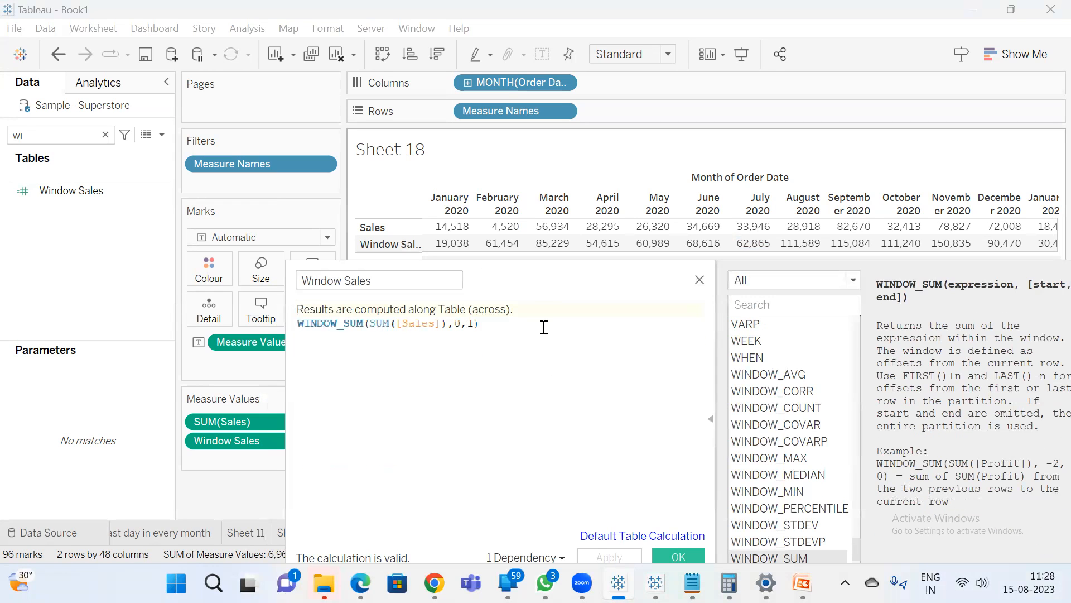
left_click_drag(533, 287, 533, 347)
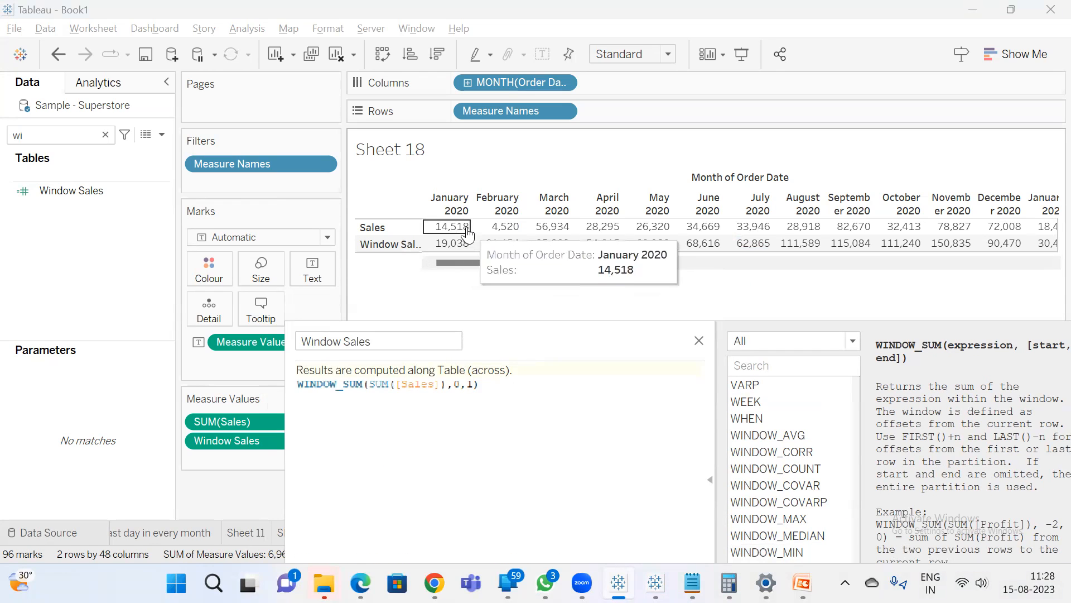
left_click(450, 227)
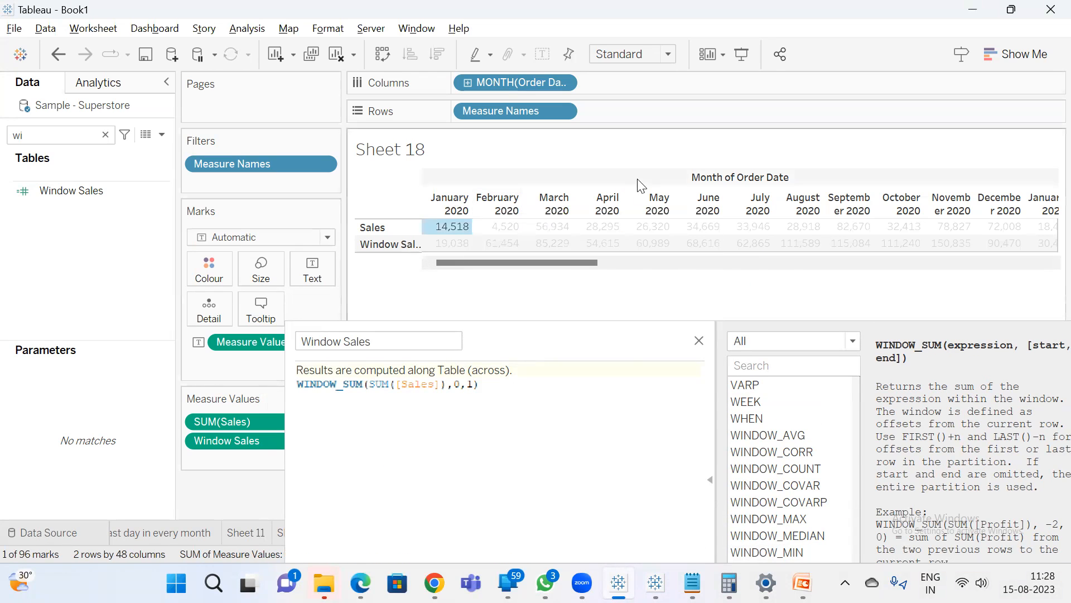
left_click(497, 227, "ctrl")
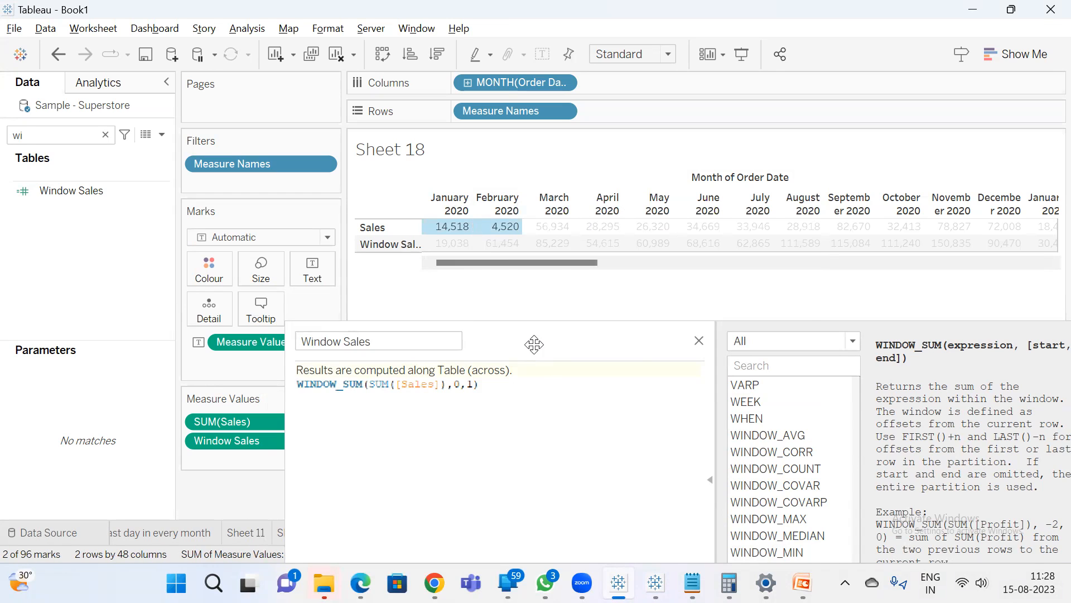
left_click_drag(534, 345, 632, 307)
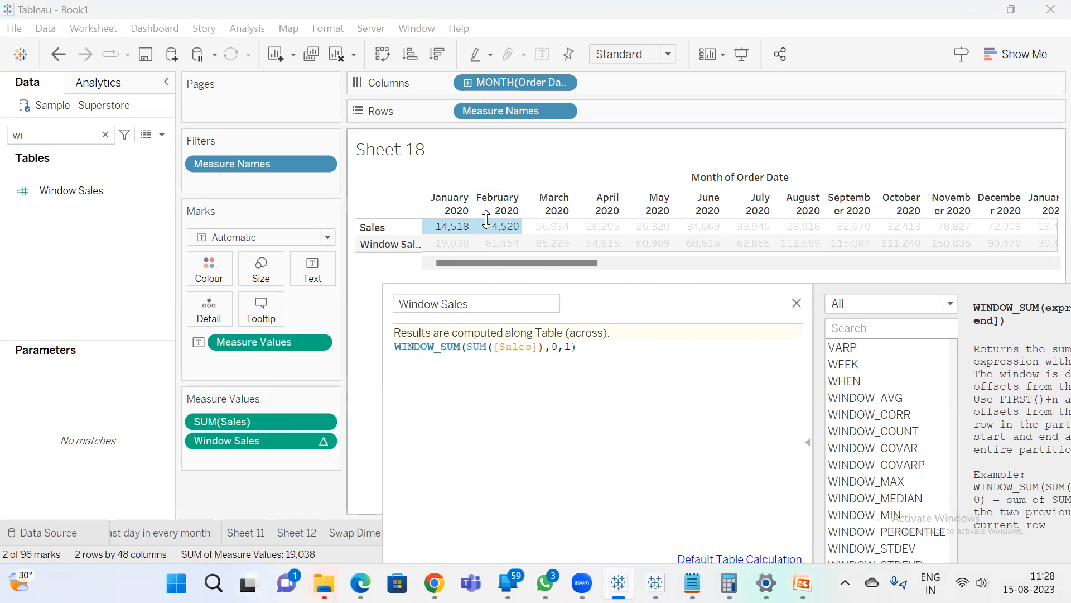
mouse_move(446, 249)
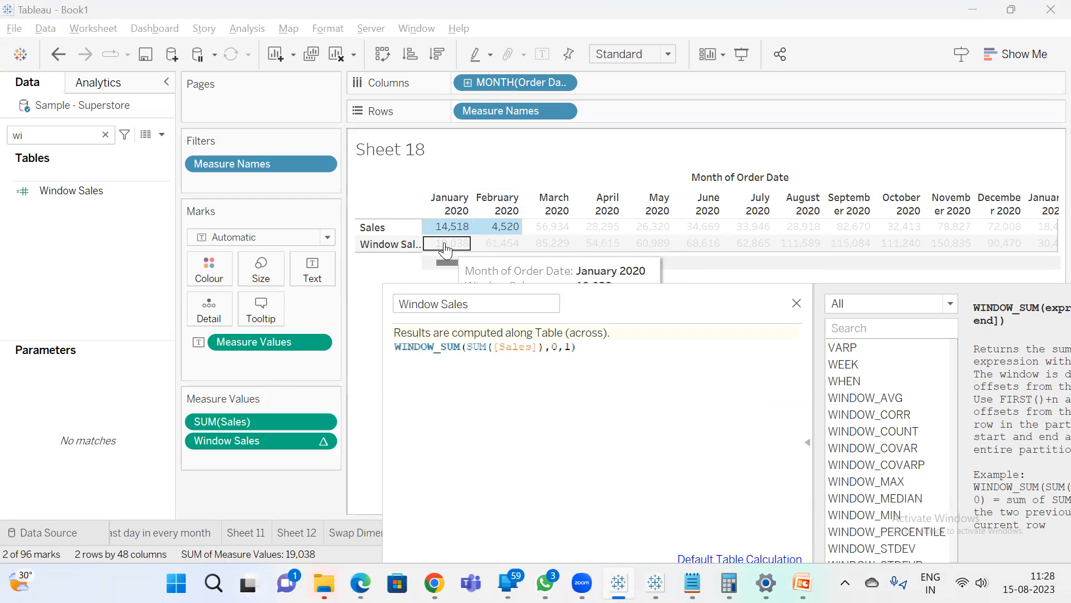
left_click(374, 279)
Select the April and May 2023 Sales values and compare their total with April 2023 Window Sales.
left_click_drag(525, 265, 870, 265)
mouse_move(821, 230)
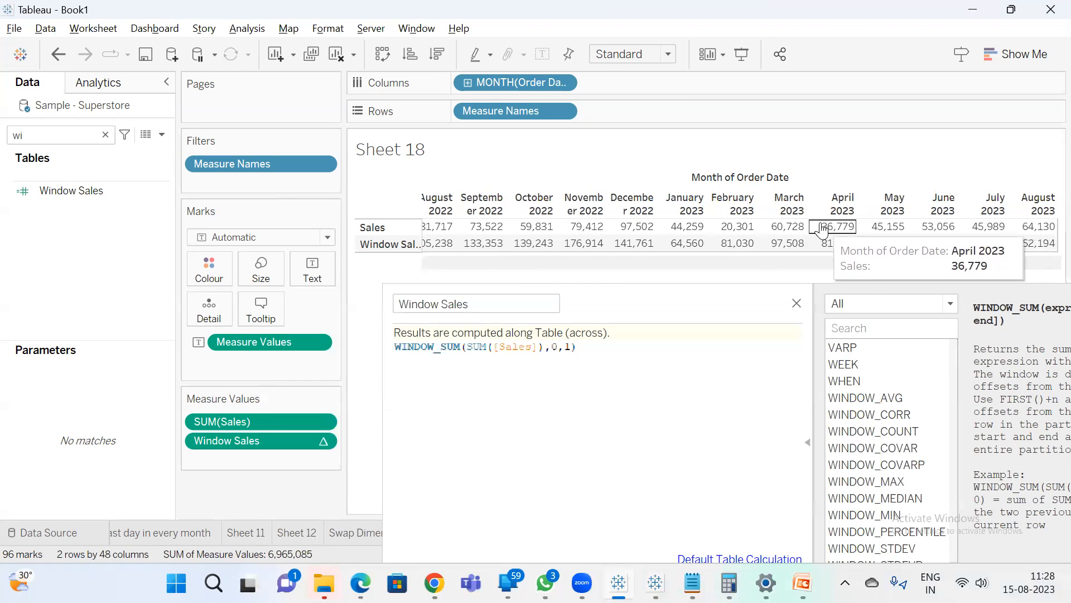
mouse_move(840, 251)
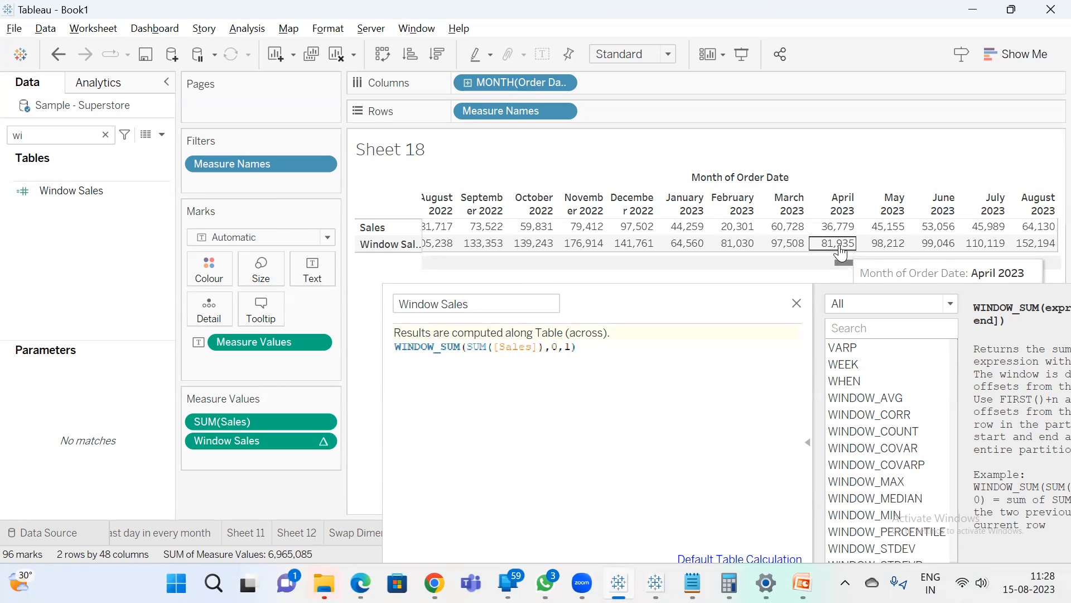
left_click(838, 227)
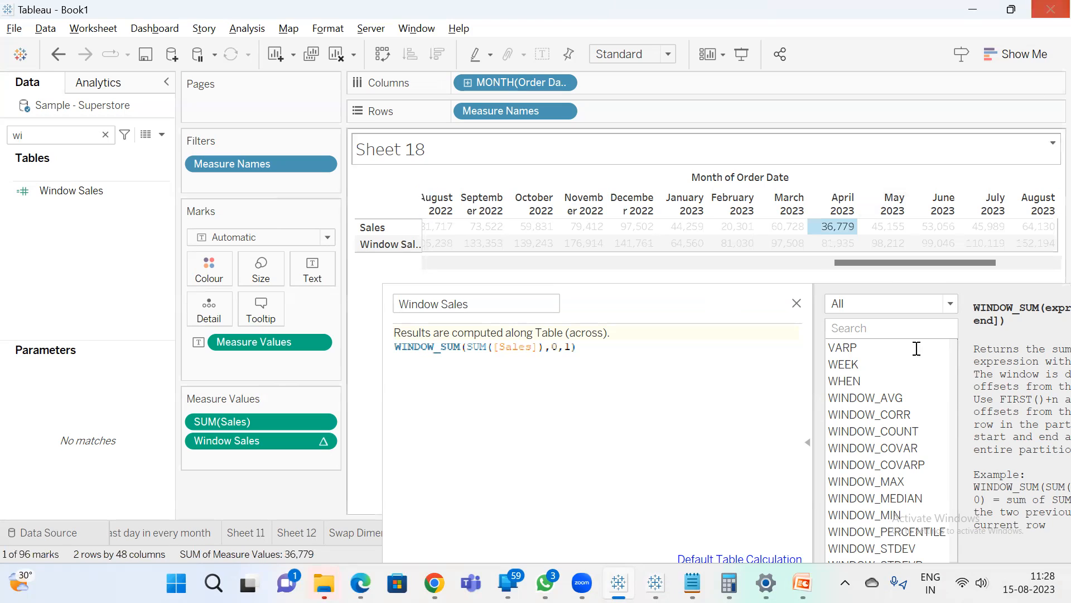
left_click(888, 228, "ctrl")
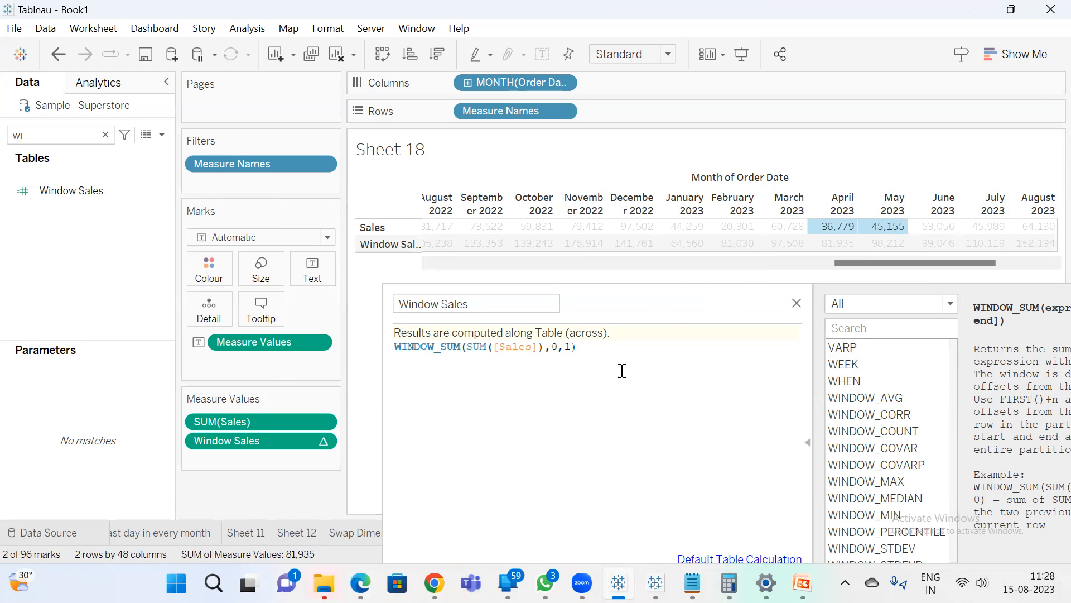
left_click(838, 244)
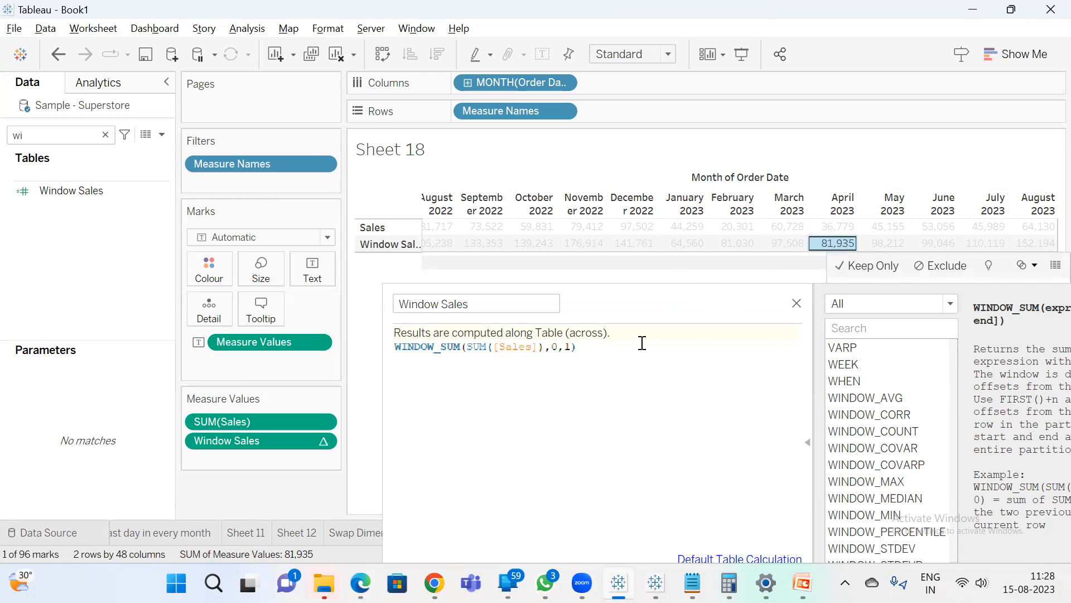
left_click_drag(622, 311, 558, 225)
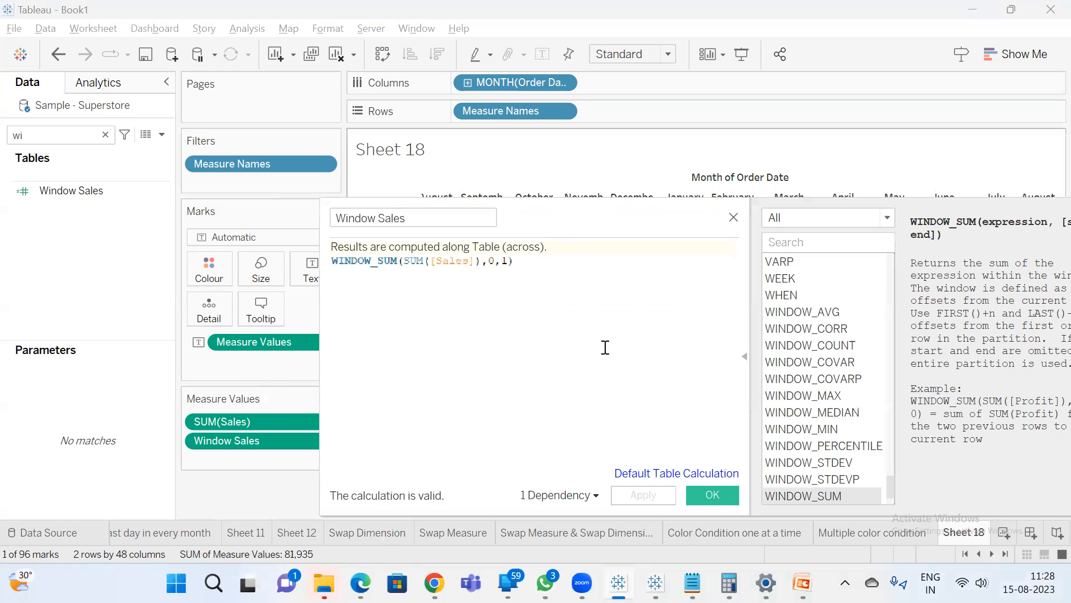
left_click_drag(565, 218, 521, 310)
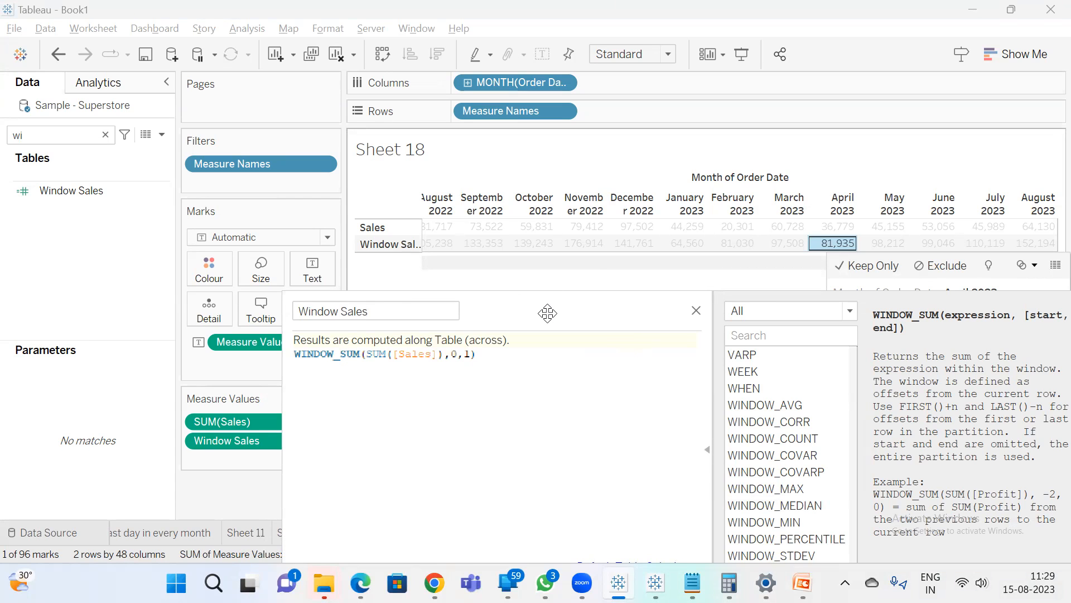
left_click(844, 245)
Replace WINDOW_SUM with WINDOW_AVG in the Window Sales formula, keeping the offsets 0,1, and apply the formula.
left_click_drag(886, 264, 390, 309)
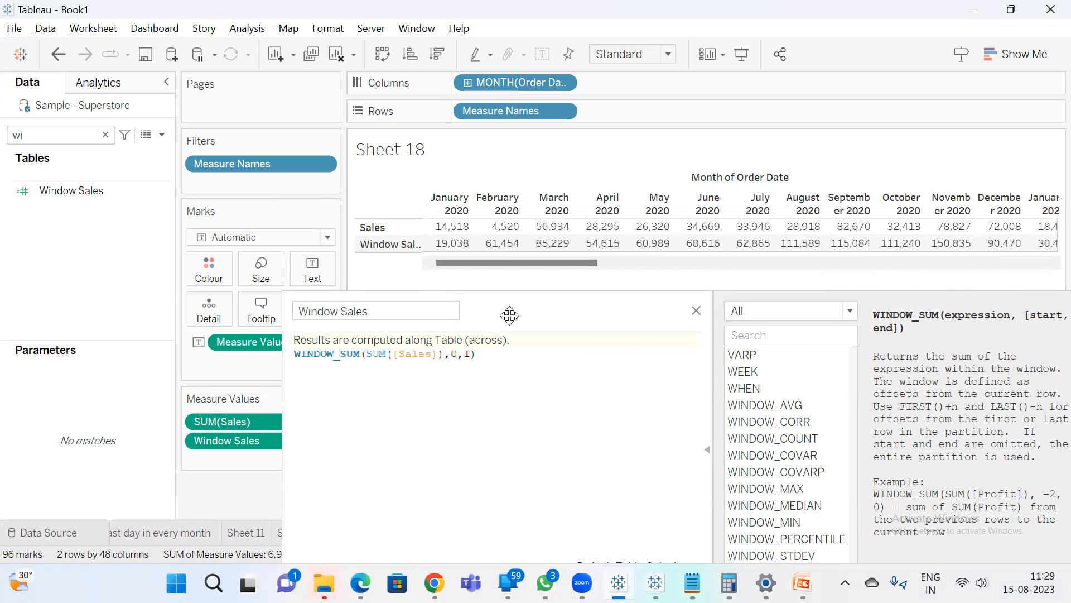
left_click_drag(509, 316, 490, 204)
left_click(689, 338)
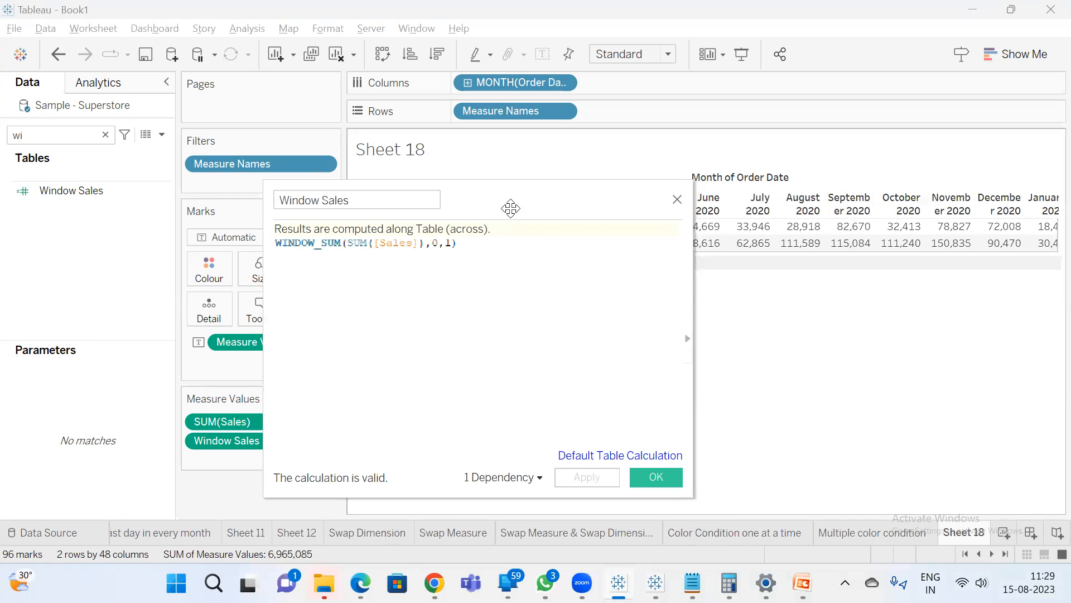
left_click_drag(513, 208, 540, 289)
double_click(366, 324)
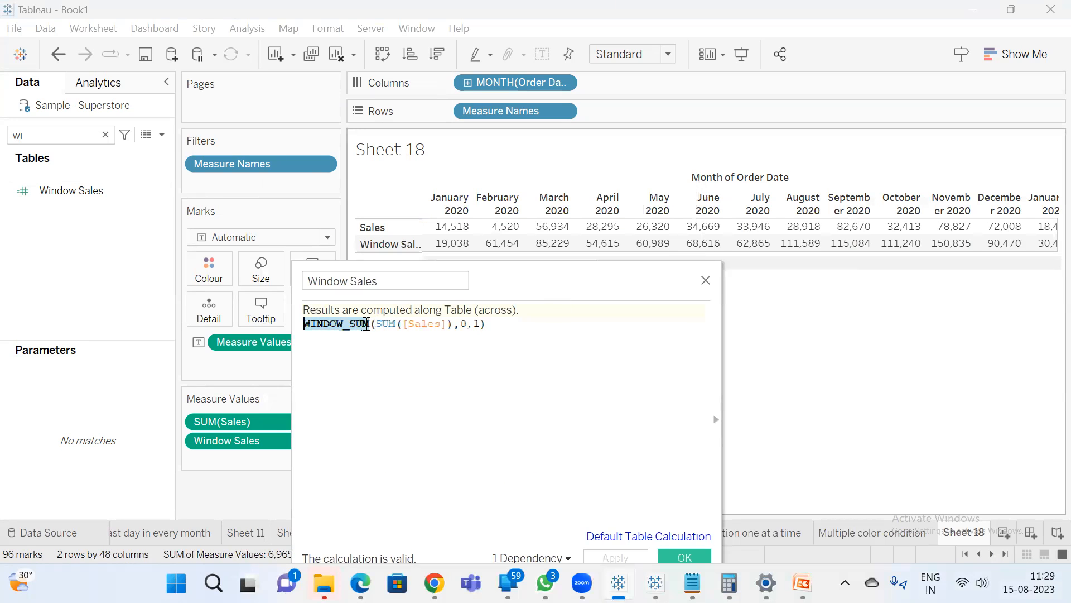
type("window_")
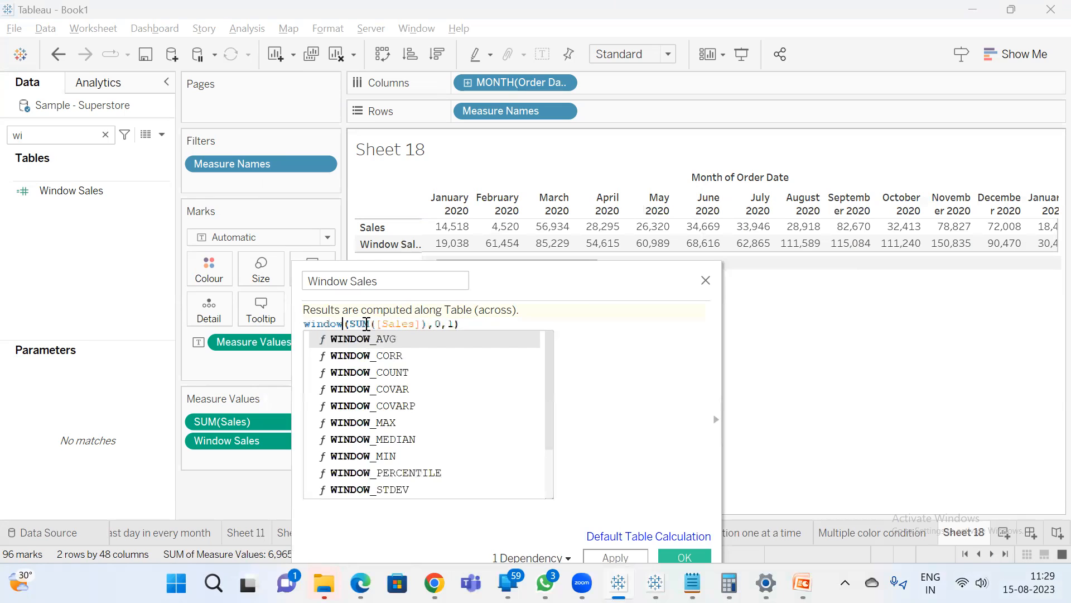
key("Return")
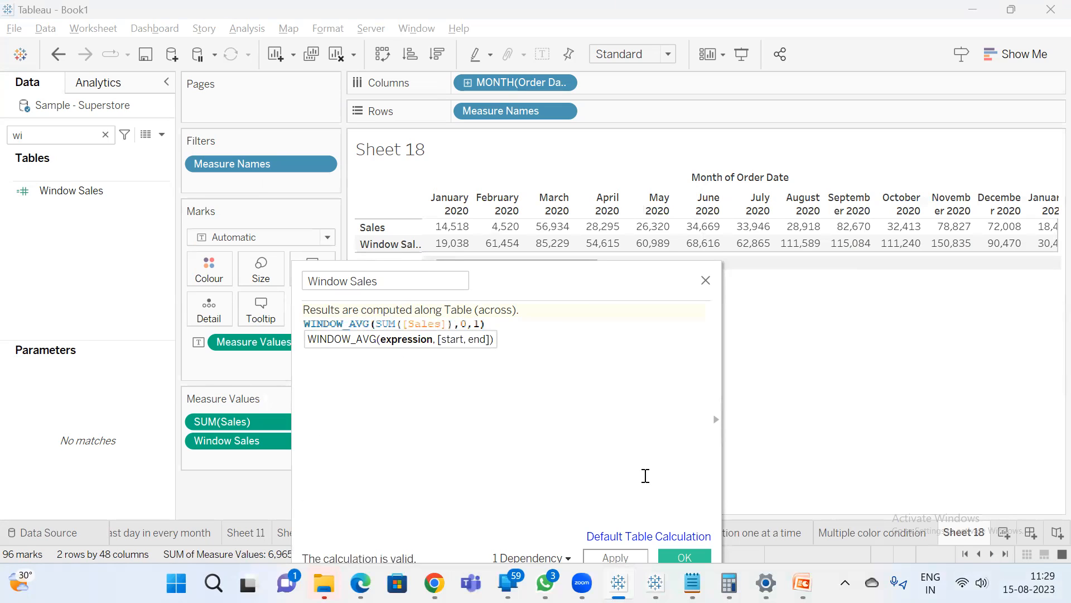
left_click(615, 557)
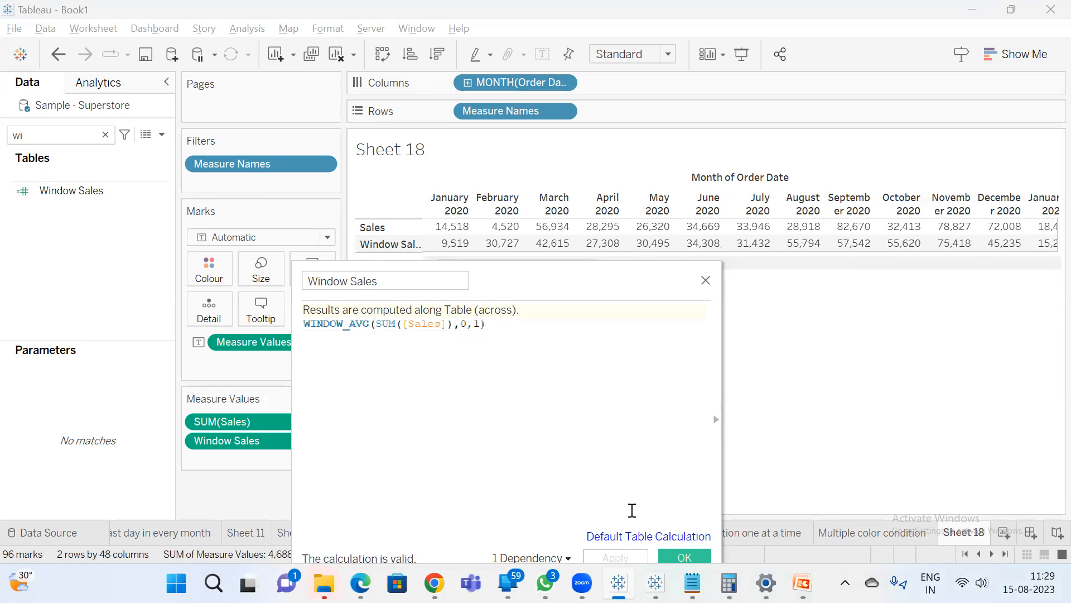
Annotate the end offset 1 in the WINDOW_AVG formula with the quoted label 'next'.
left_click_drag(500, 296, 607, 299)
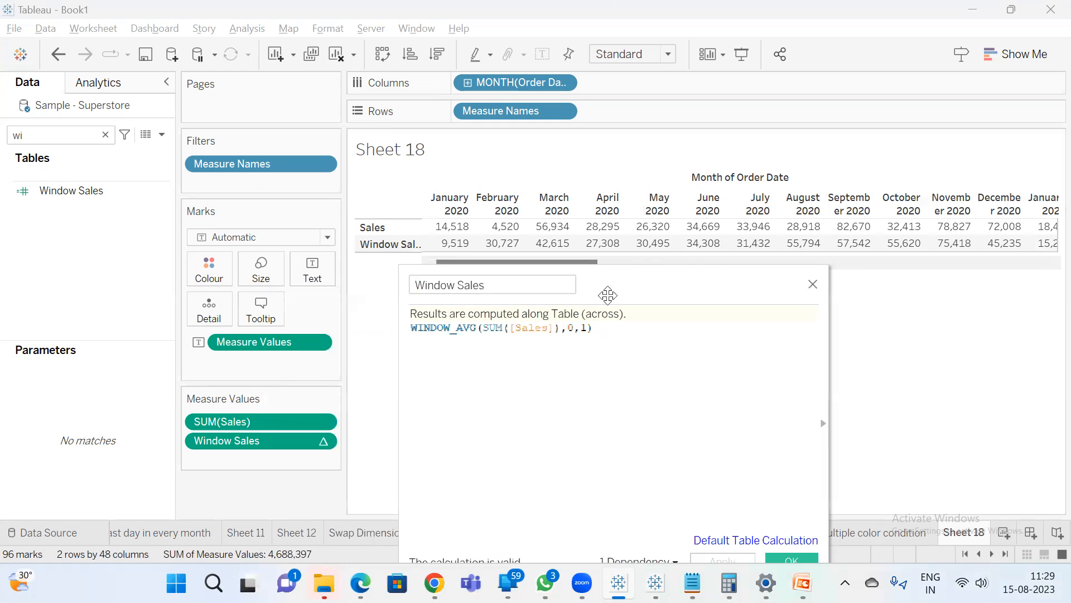
left_click_drag(566, 331, 601, 329)
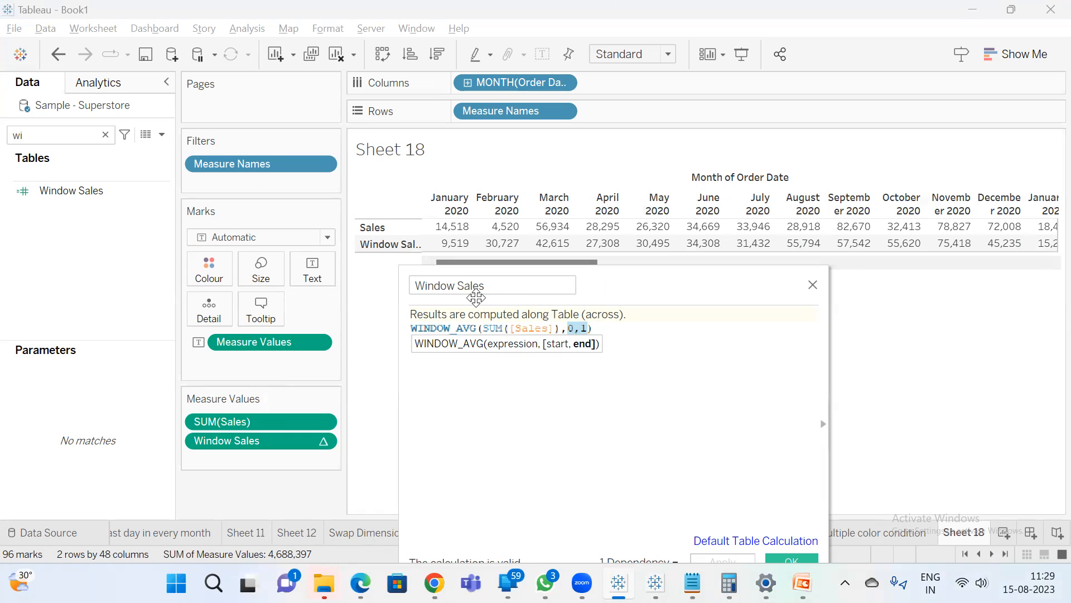
left_click(650, 326)
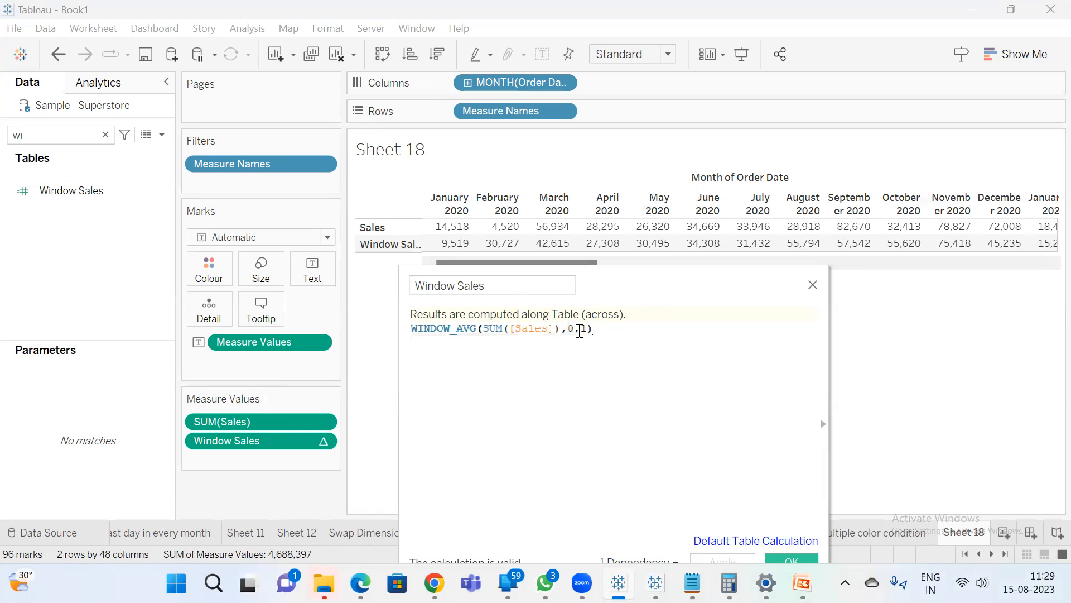
left_click(579, 329)
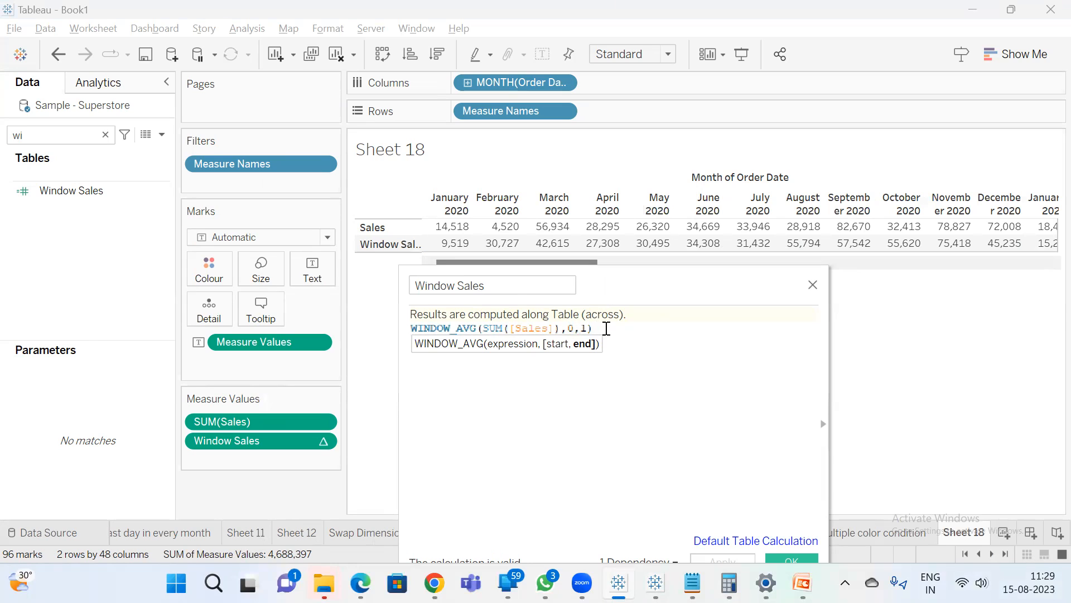
left_click(574, 329)
left_click(592, 328)
left_click(588, 328)
type("''")
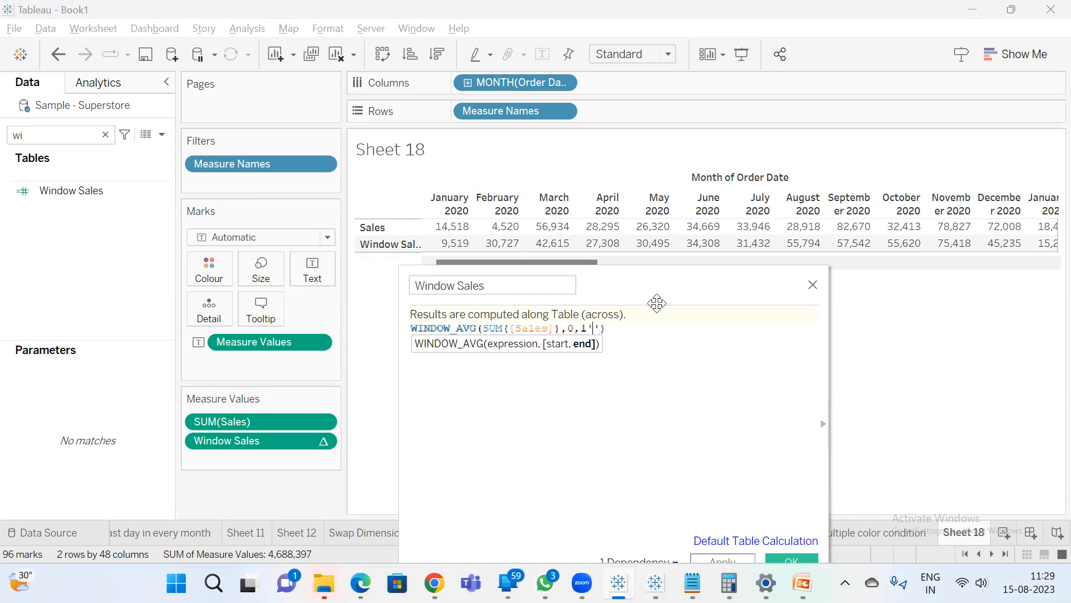
type("nex")
Annotate the start offset 0 in the WINDOW_AVG formula with the quoted label 'previous'.
key("Left")
key("Left")
key("Left")
key("Left")
key("Left")
key("Left")
key("Left")
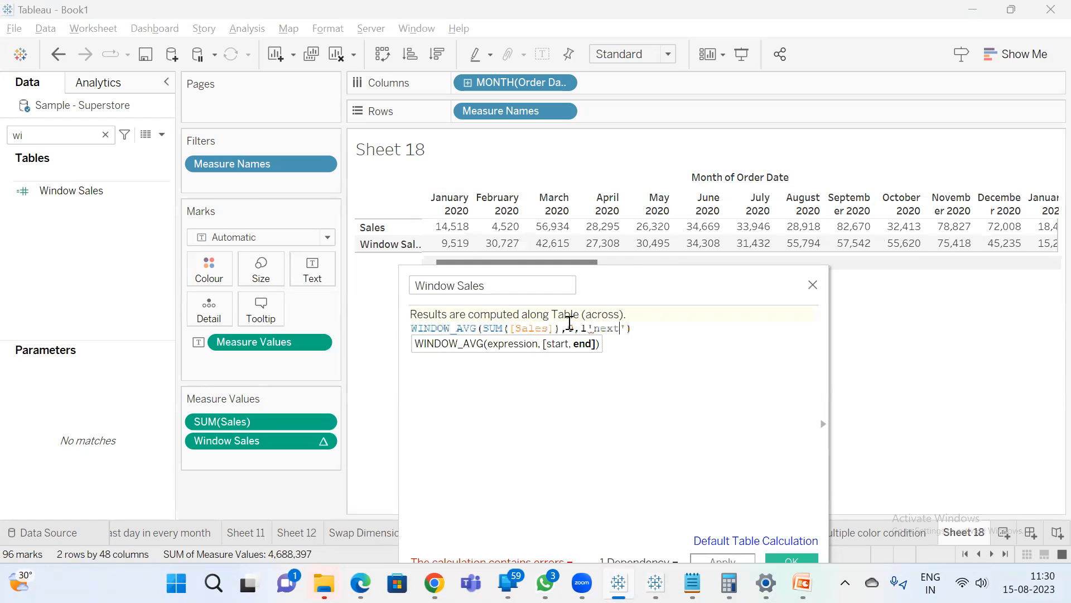
type("''")
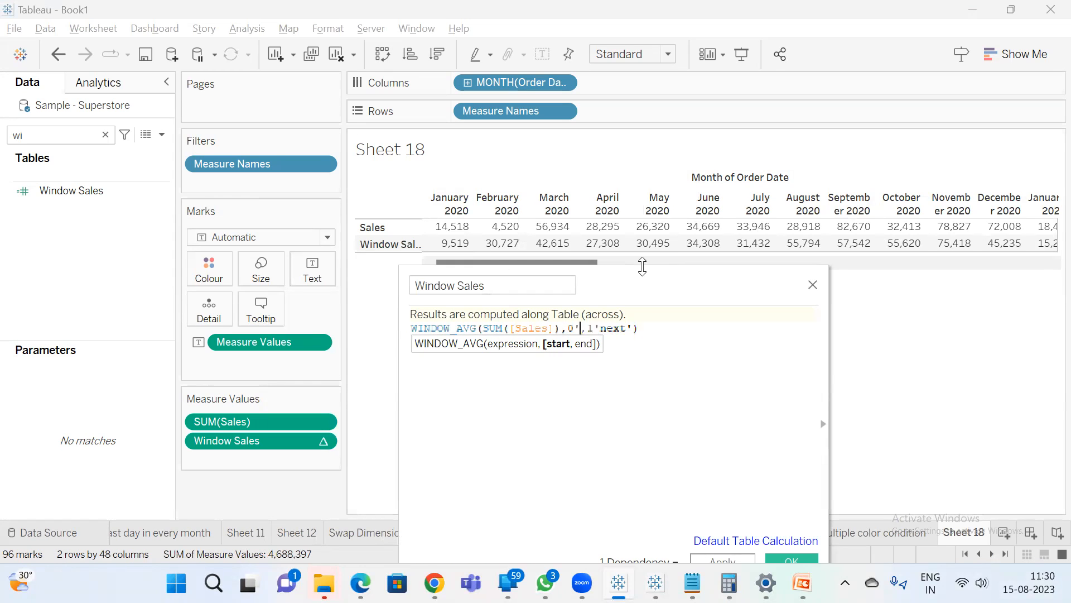
type("prevoi")
key("BackSpace")
key("BackSpace")
type("ious")
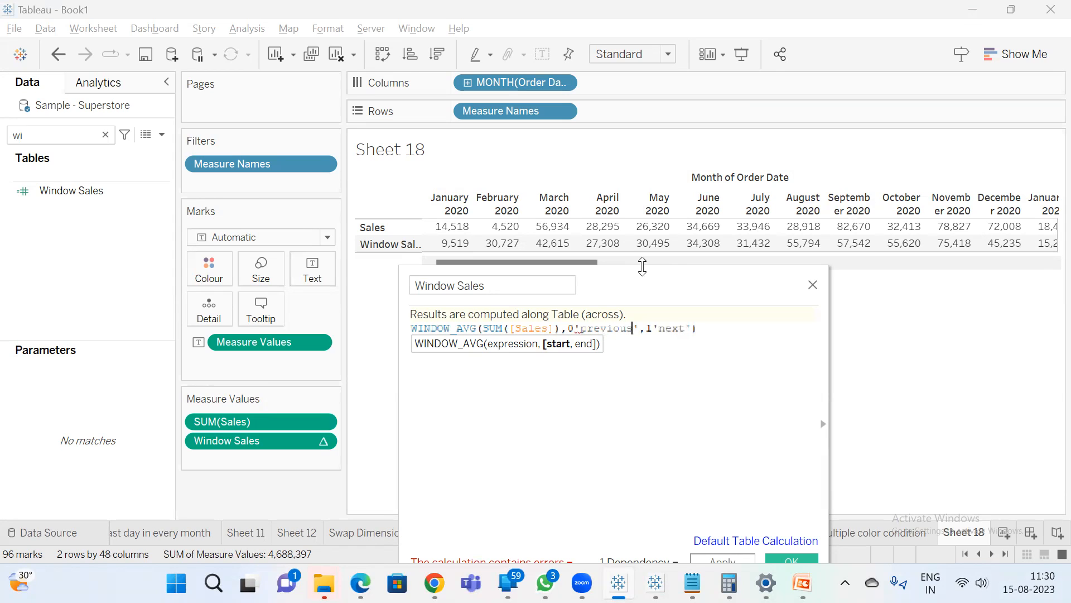
Remove the quoted labels 'previous' and 'next' from the WINDOW_AVG formula and apply it with offsets 0,1.
left_click_drag(639, 324, 576, 327)
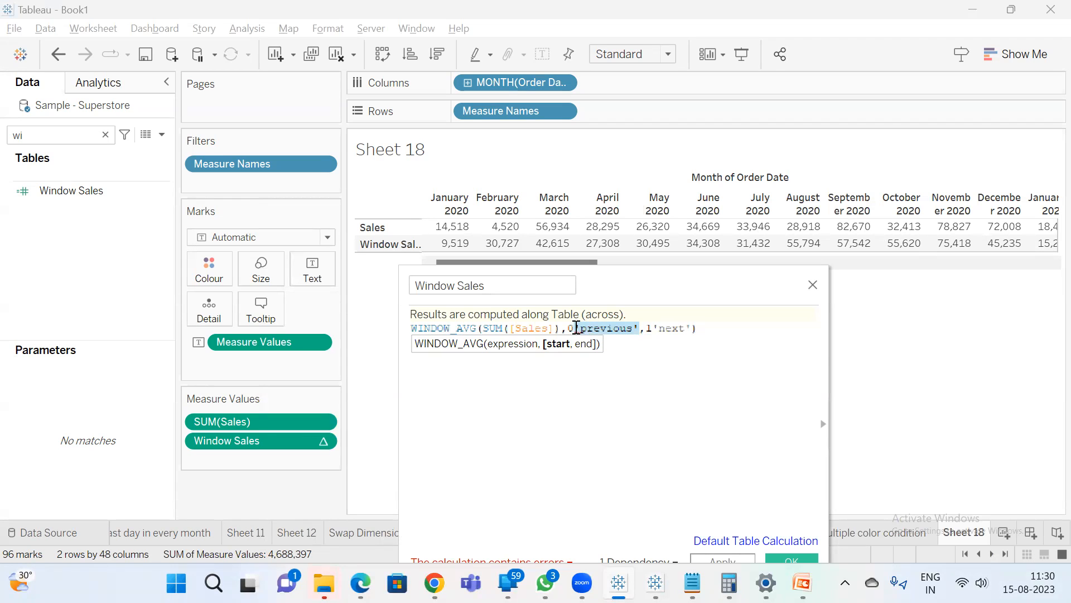
key("Delete")
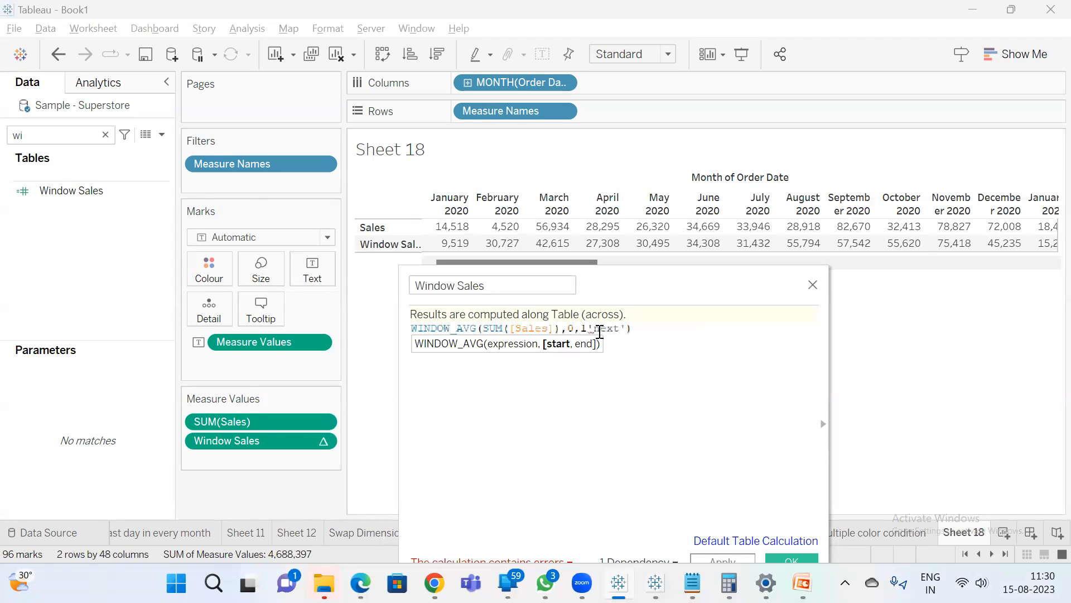
left_click_drag(627, 328, 590, 328)
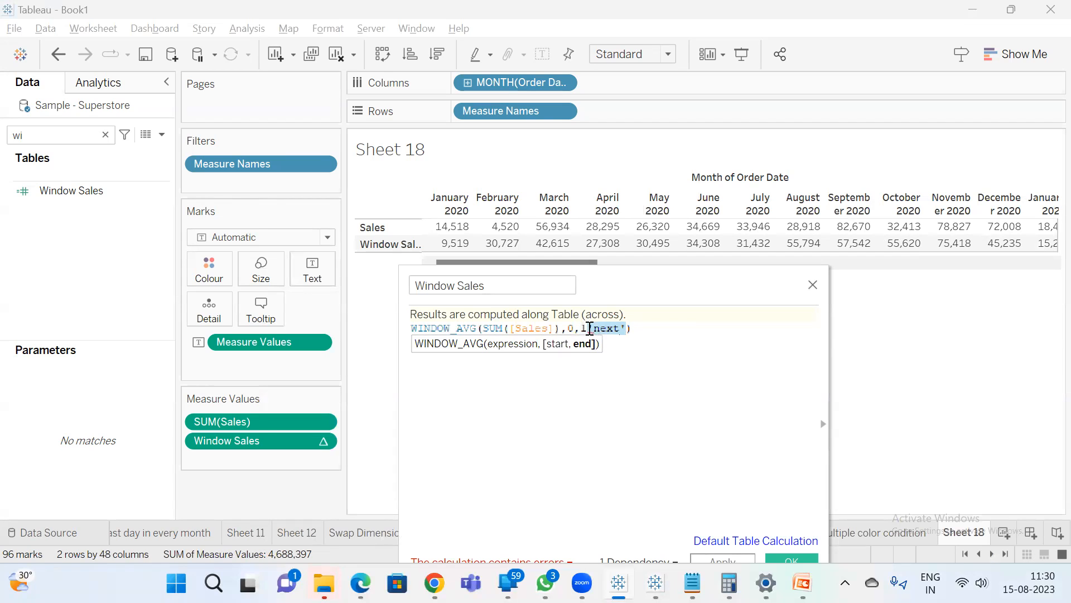
key("Delete")
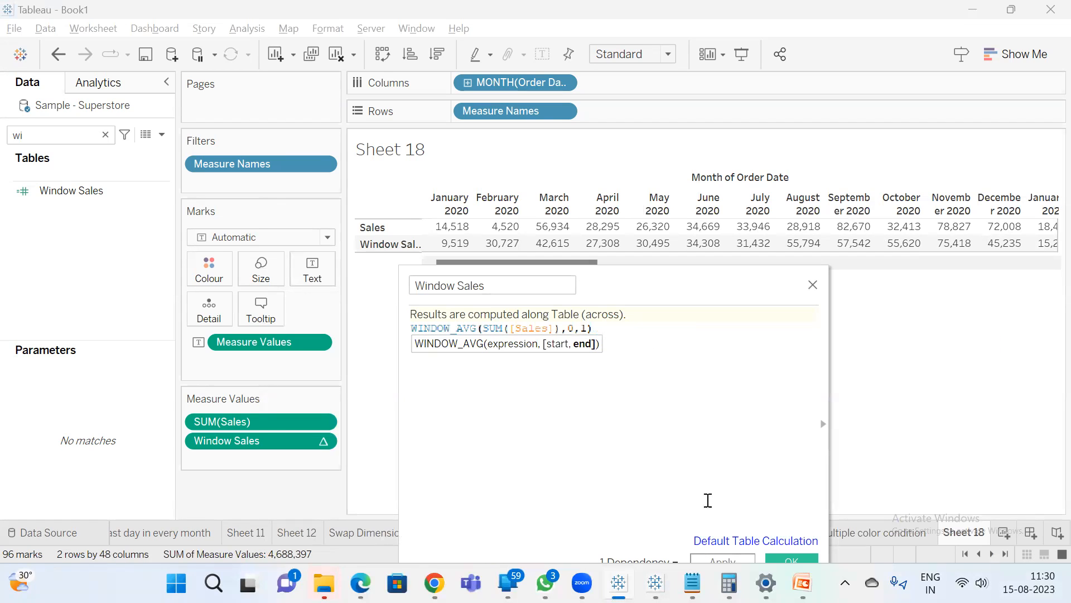
left_click(716, 555)
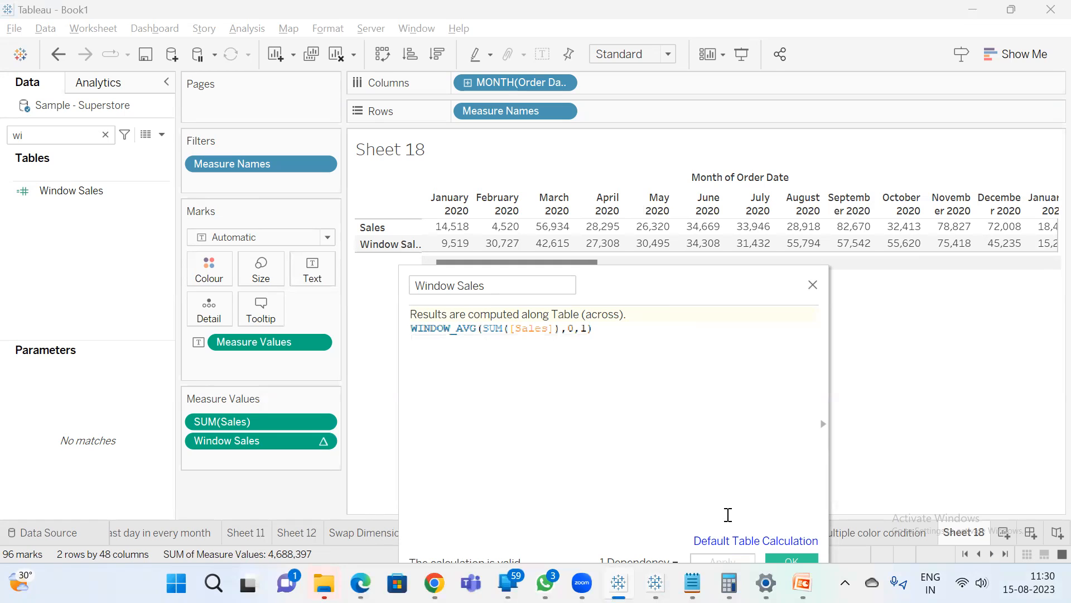
left_click_drag(654, 295, 713, 300)
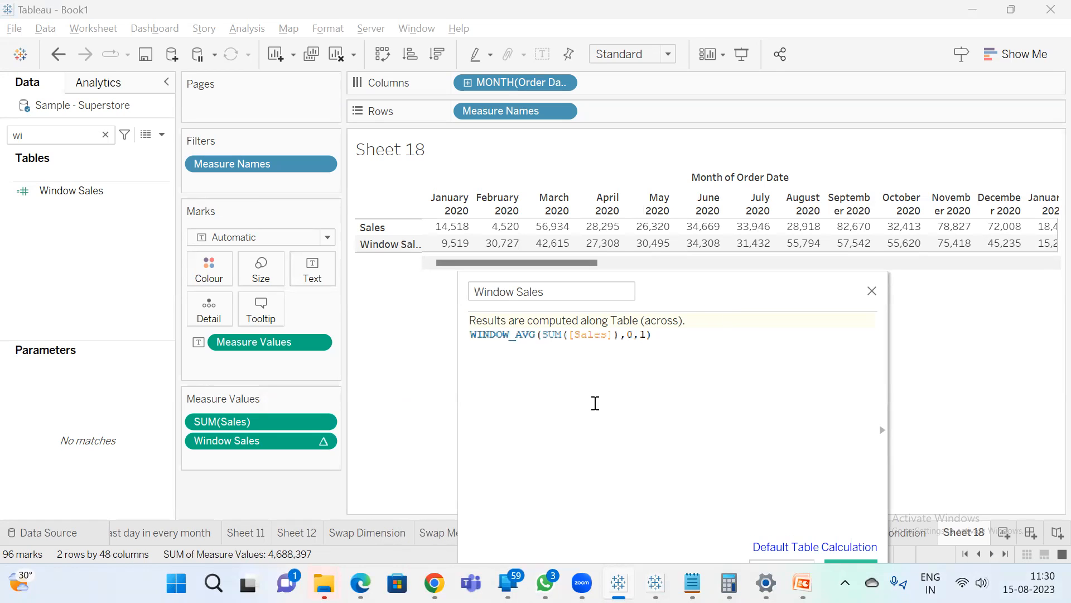
Switch to the Google Meet call in Chrome to check it, and return to Tableau.
mouse_move(434, 582)
left_click(350, 497)
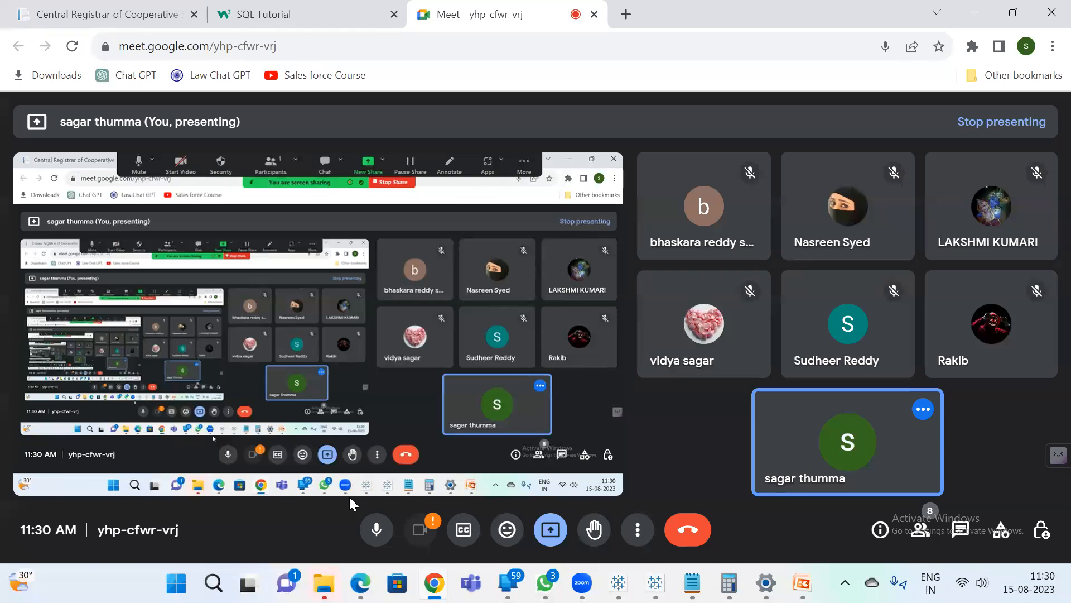
key("alt+Tab")
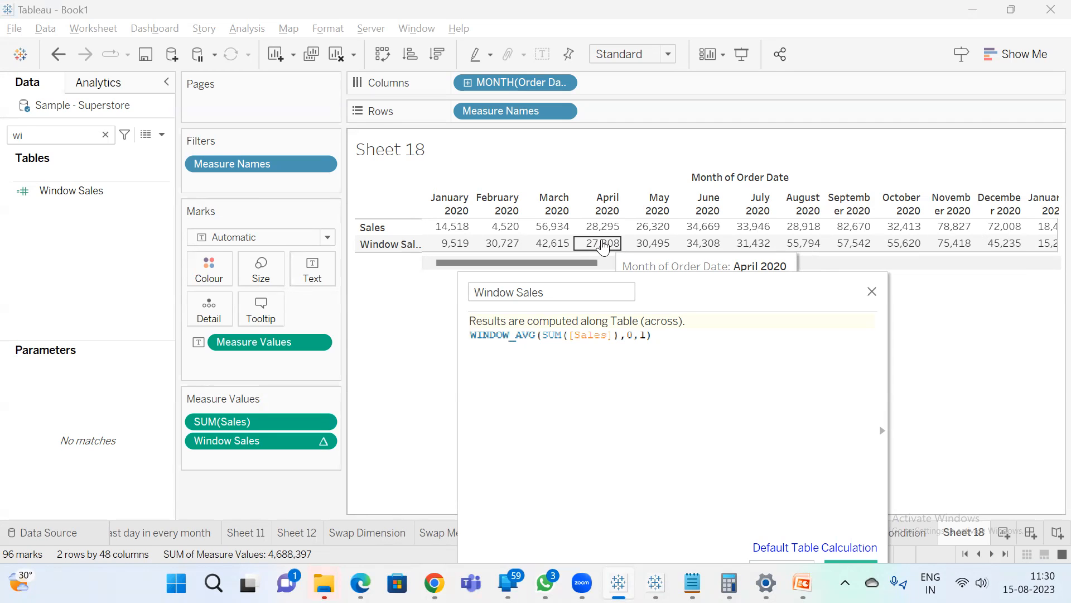
Use Calculator to average the April and May 2020 Sales, 28295 + 26320 divided by 2, and compare with April 2020 Window Sales.
left_click(729, 583)
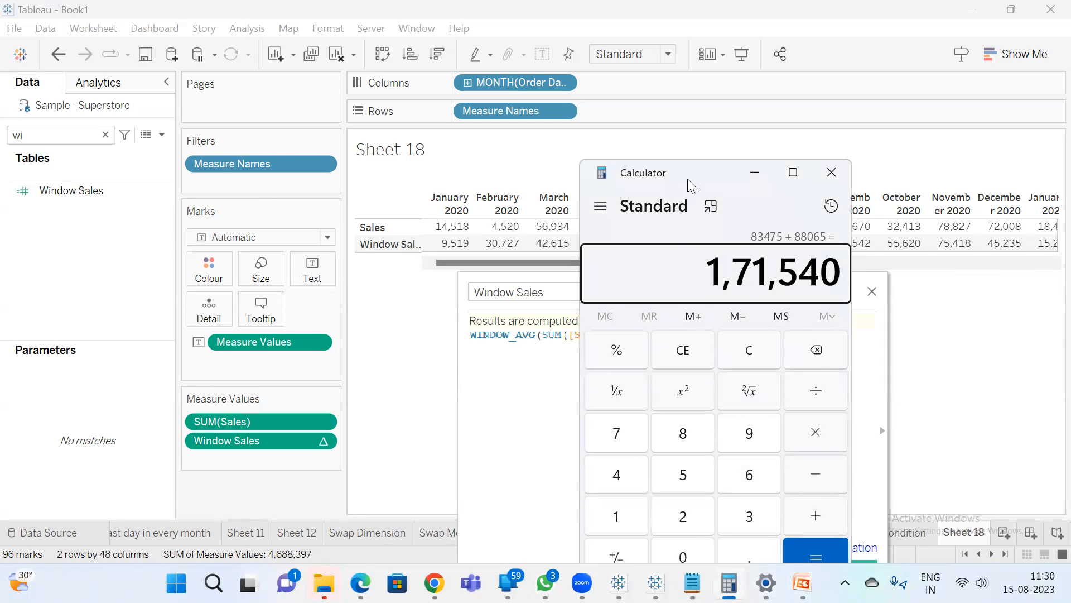
left_click_drag(689, 179, 940, 217)
type("28295")
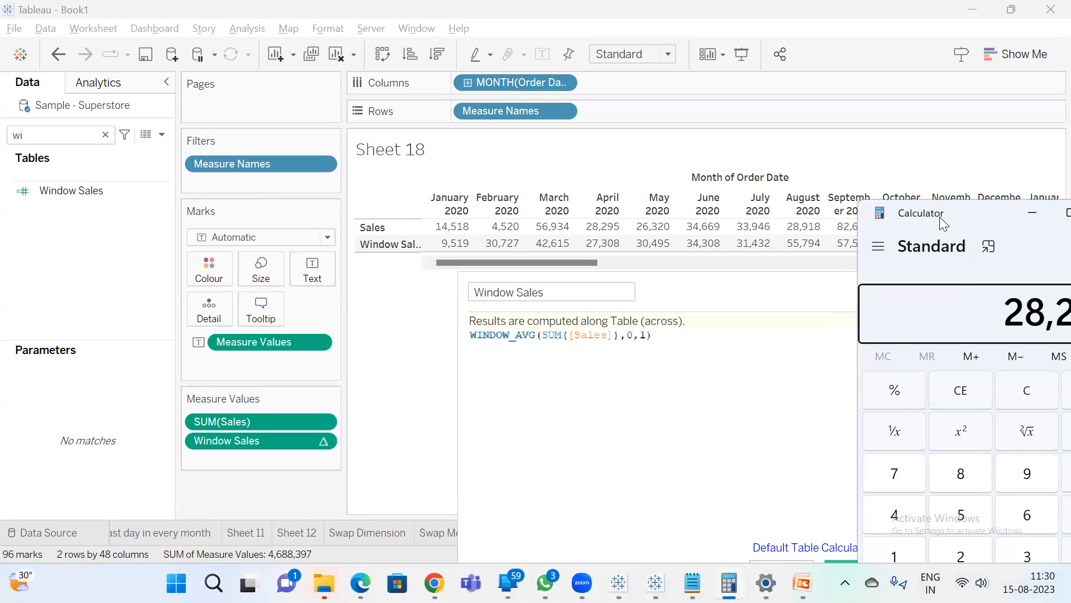
left_click_drag(936, 215, 839, 204)
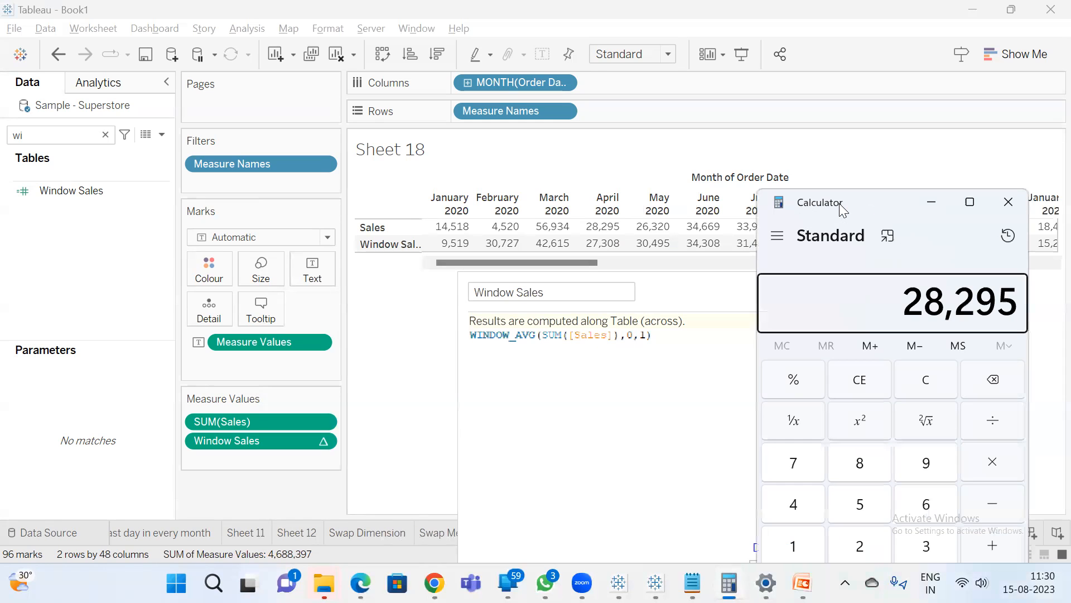
key("plus")
type("26")
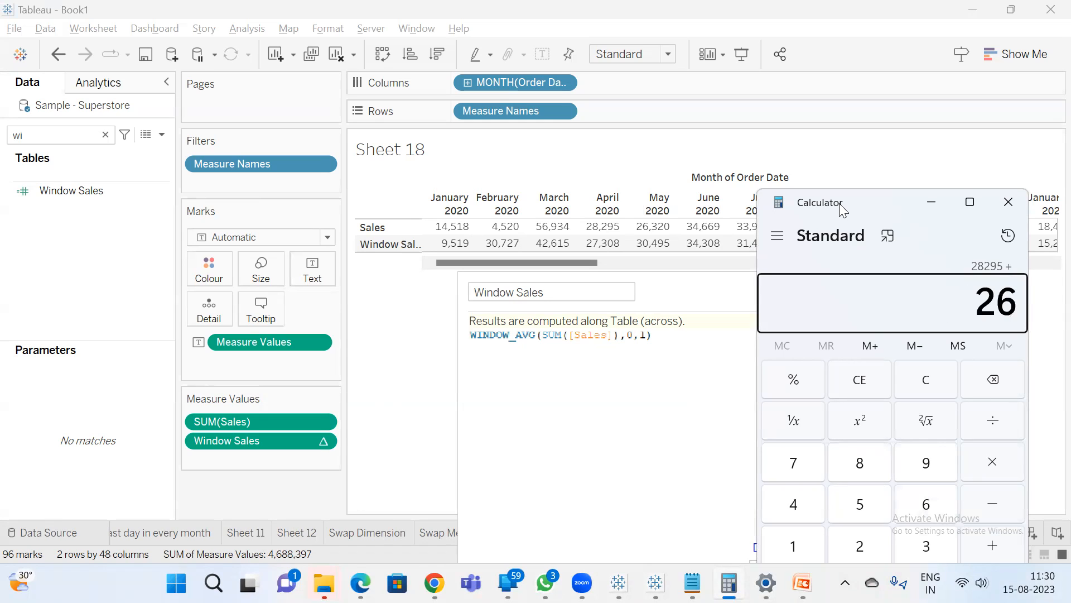
type("320")
key("Return")
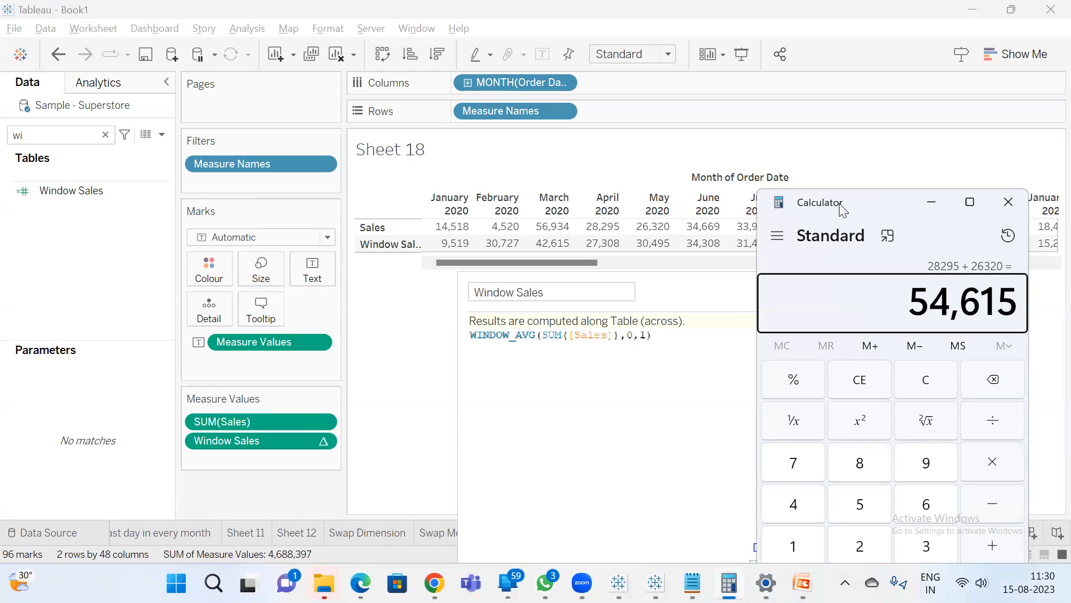
type("/2")
key("Return")
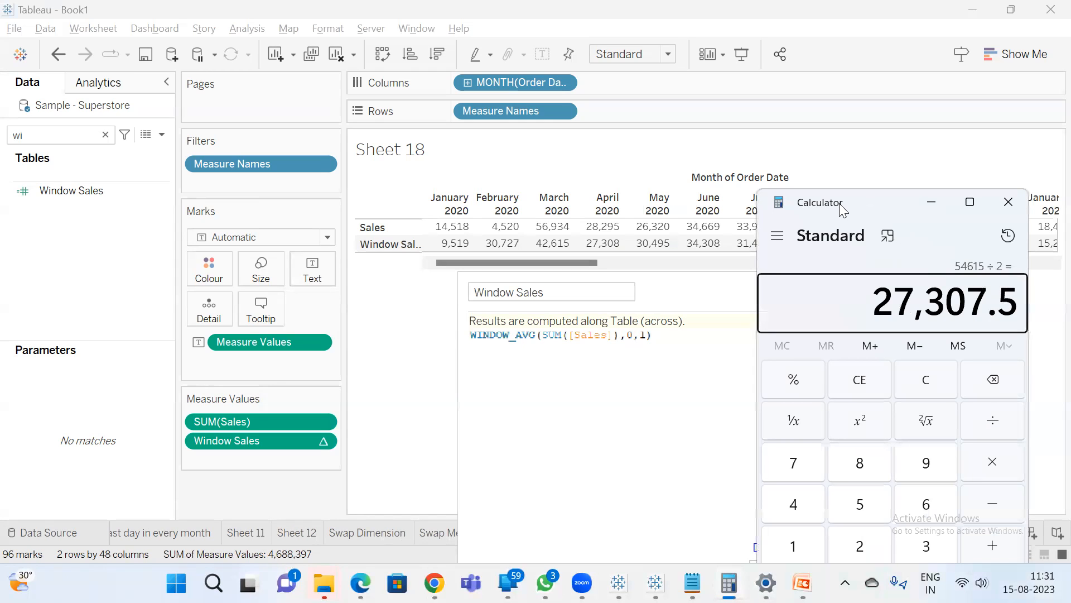
mouse_move(601, 250)
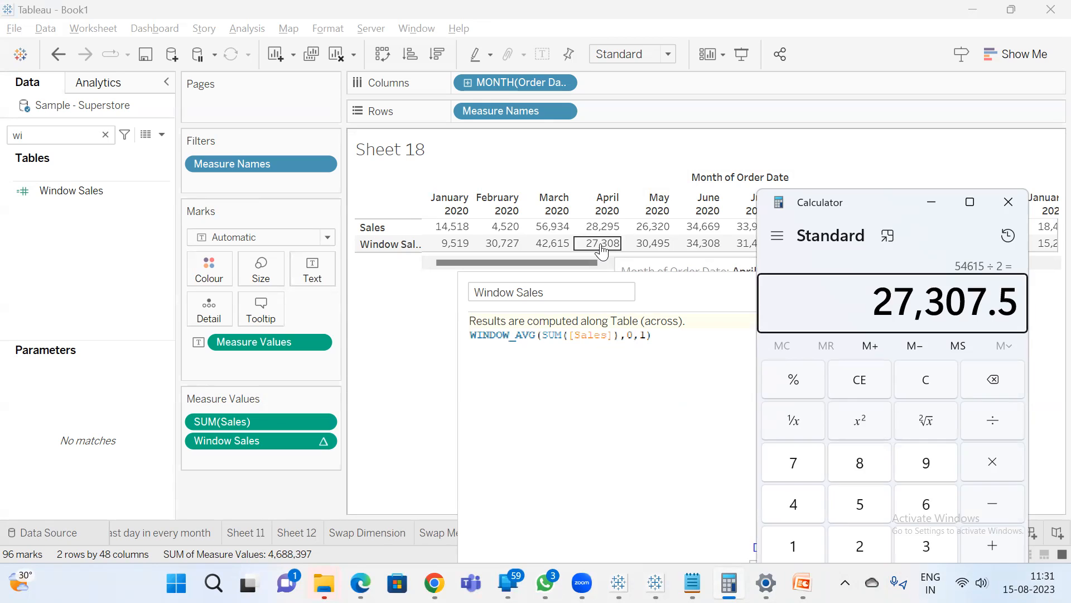
left_click(602, 250)
Remove the offsets 0,1 from the WINDOW_AVG formula, leaving WINDOW_AVG(SUM([Sales])), and save the calculation.
left_click_drag(531, 263, 1021, 270)
left_click(979, 253)
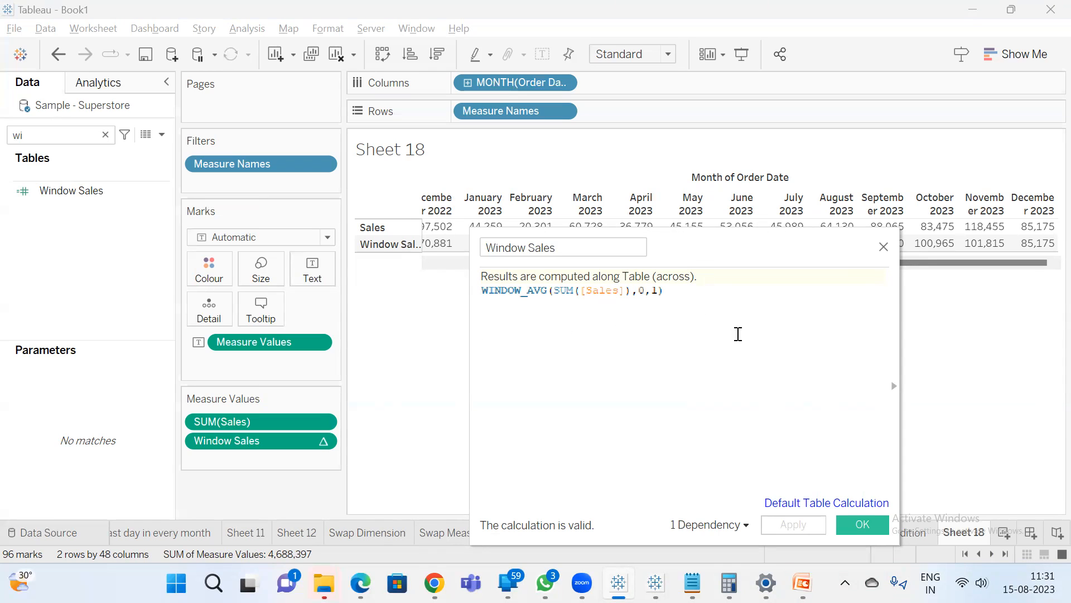
left_click_drag(696, 256, 578, 344)
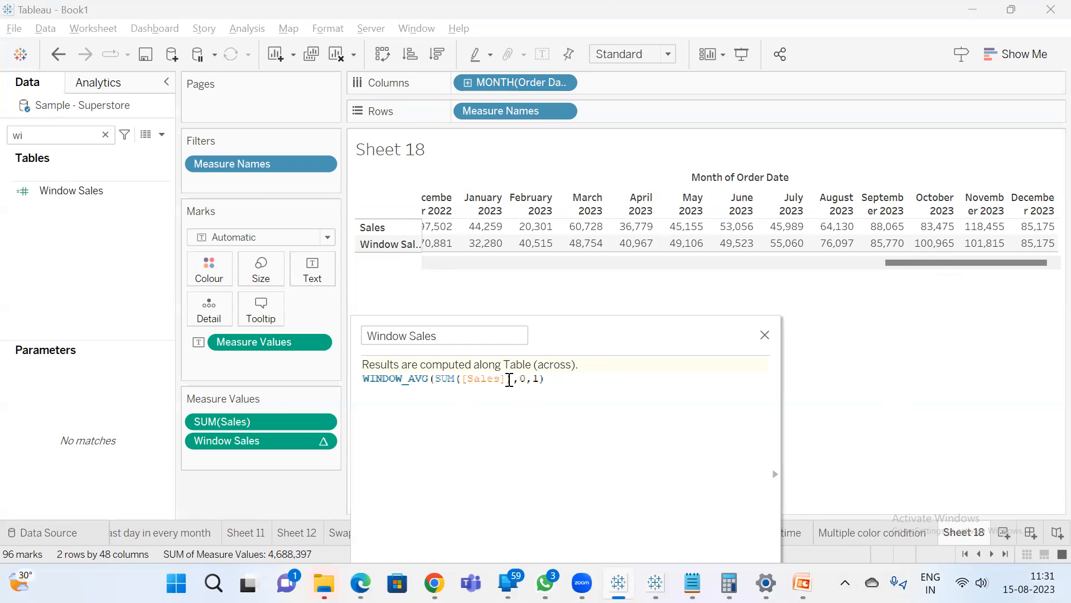
left_click_drag(512, 380, 541, 383)
key("BackSpace")
type(")")
left_click_drag(607, 339, 595, 249)
left_click(732, 525)
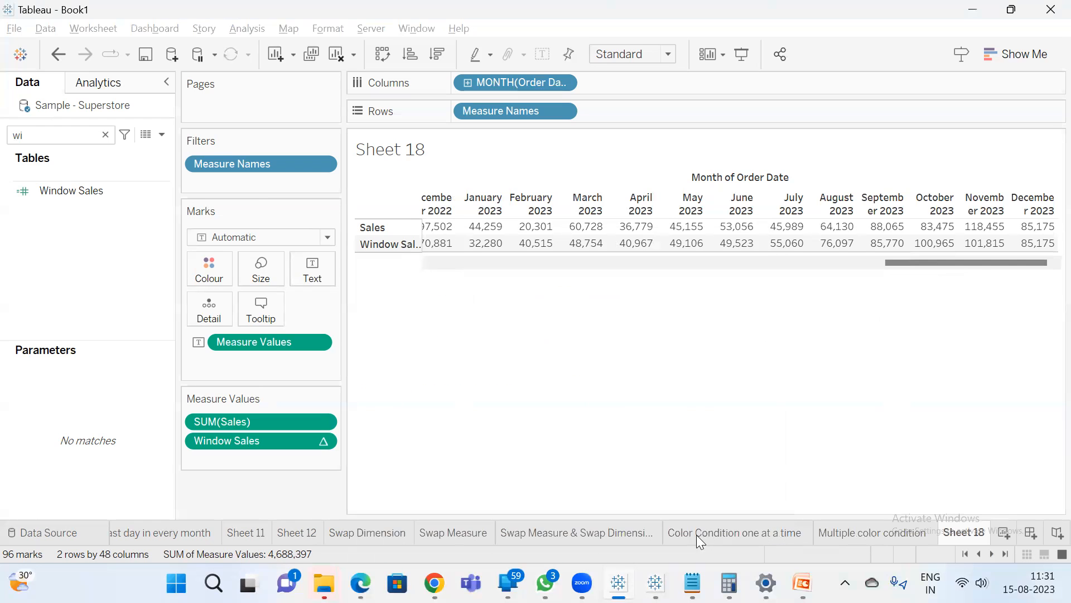
Review Window Sales across all months and check the overall average in Calculator by dividing 2326534 by 48.
left_click_drag(975, 263, 413, 283)
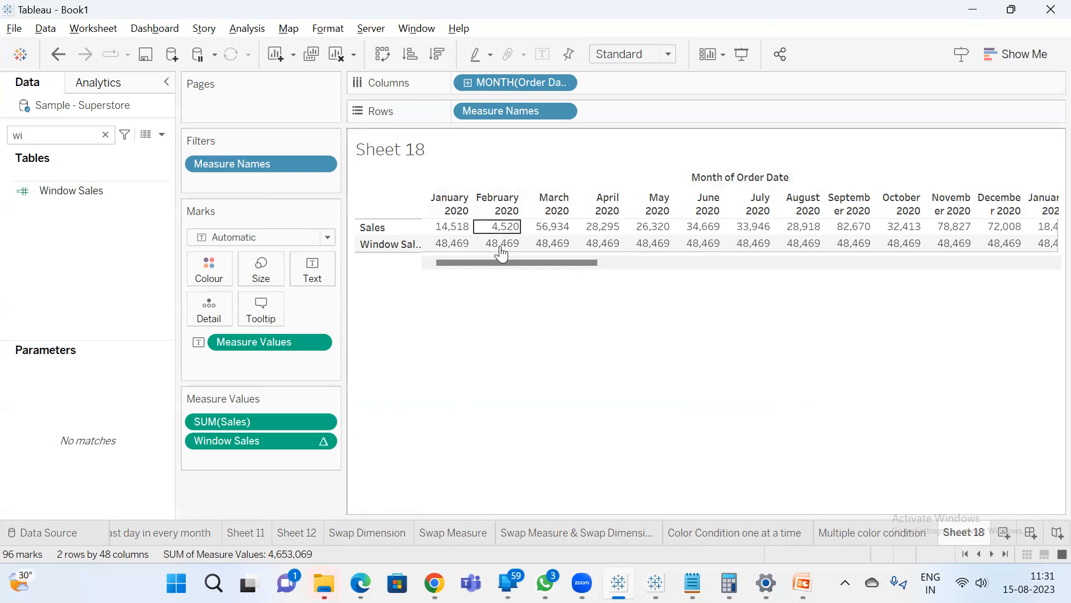
left_click_drag(467, 259, 1049, 238)
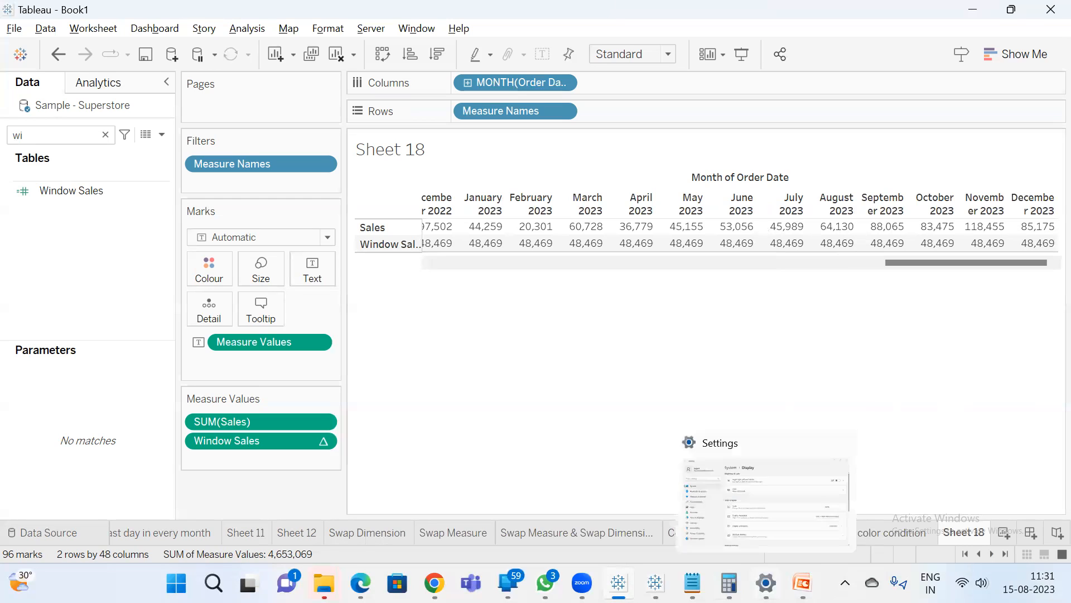
left_click(730, 583)
key("Escape")
type("23,2")
type("6,534")
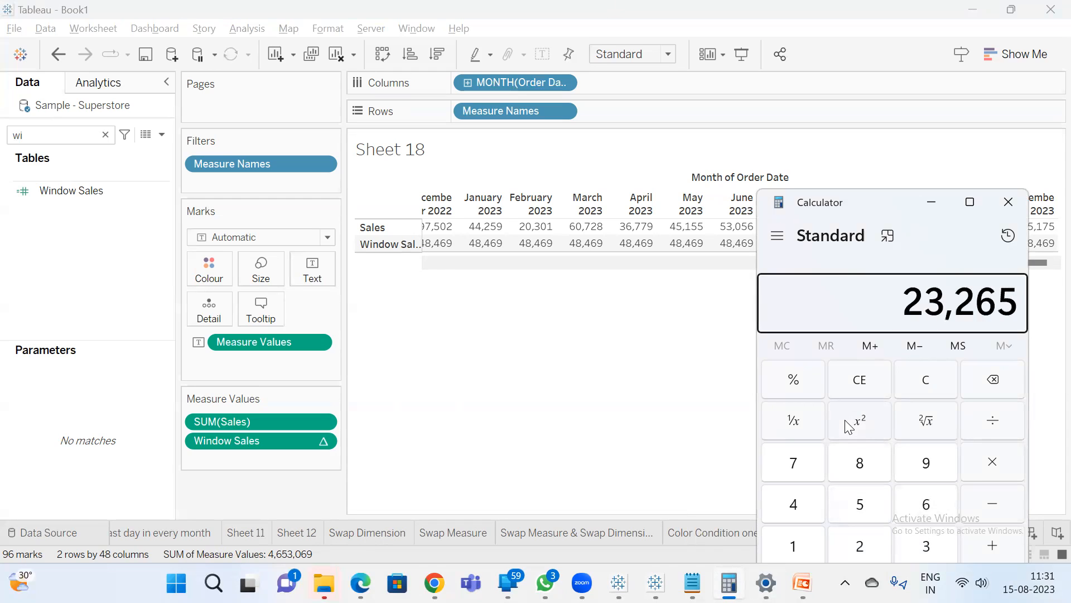
key("slash")
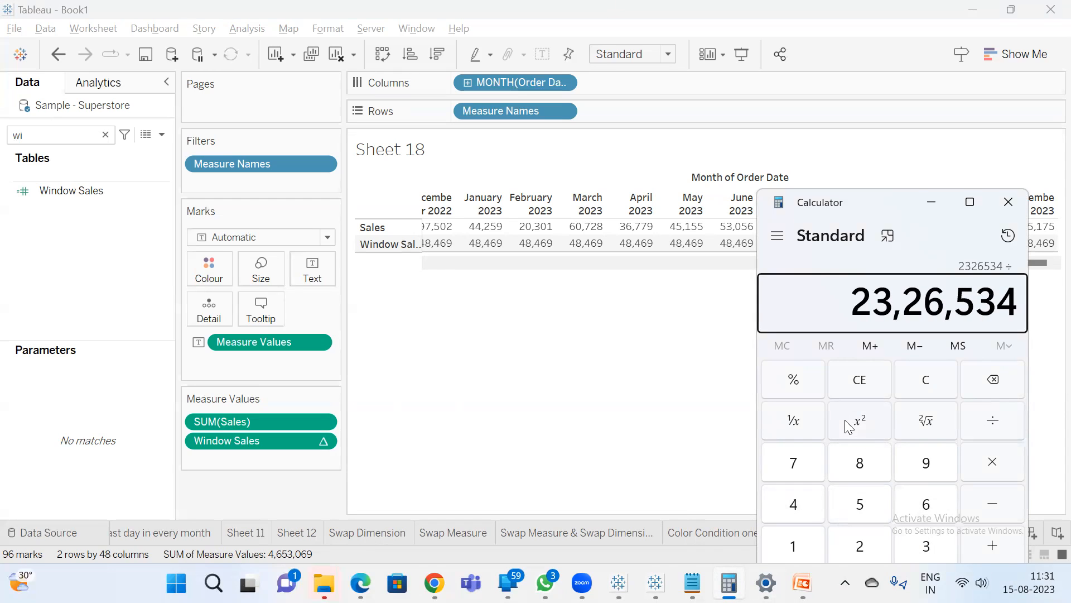
type("48")
key("Return")
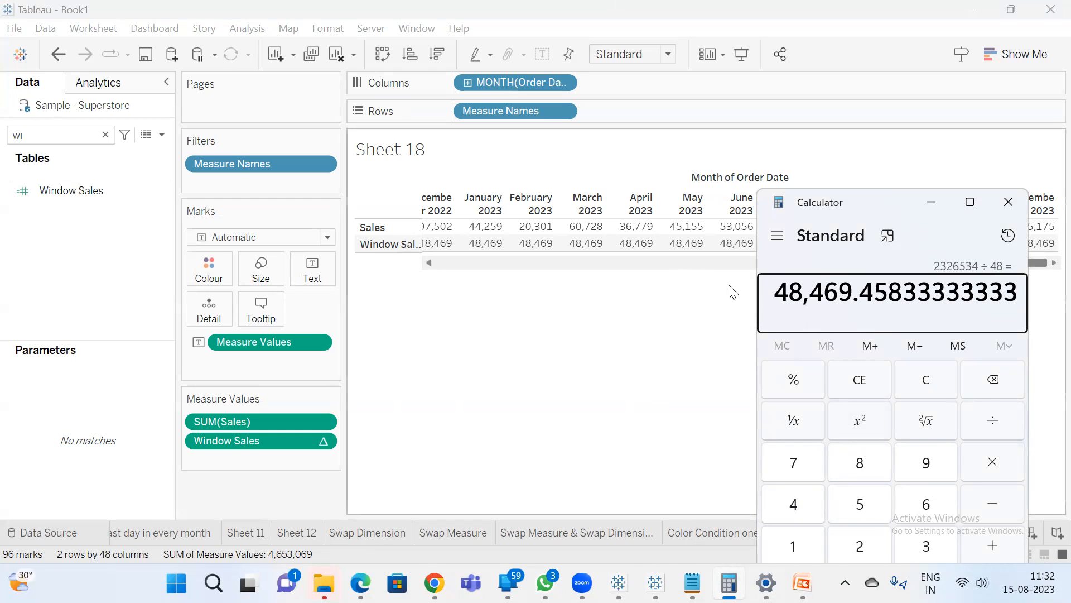
left_click(618, 344)
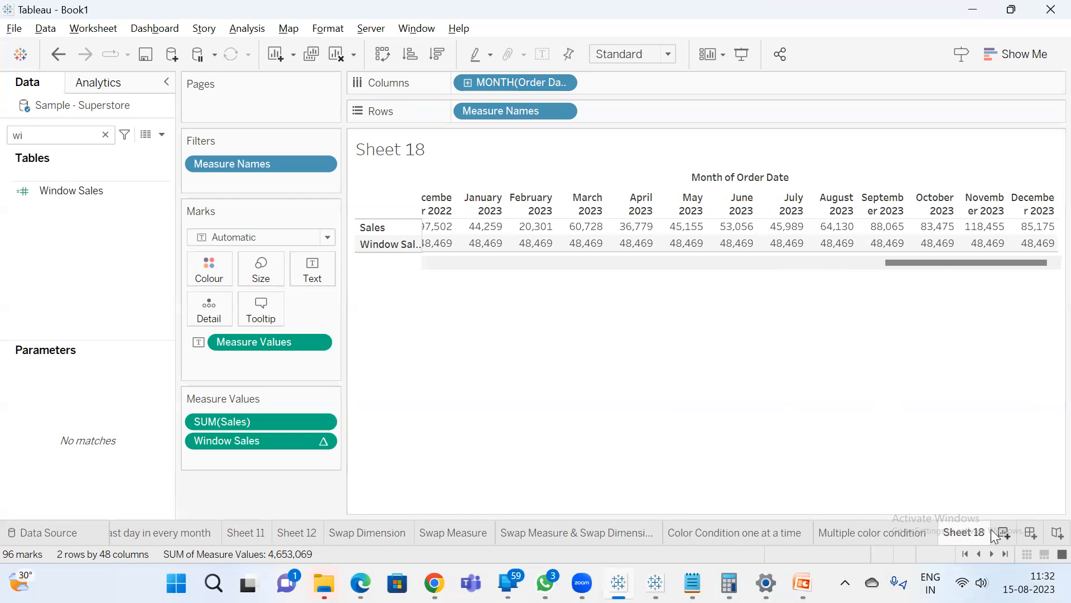
Rename the Sheet 18 worksheet to "Window functions".
double_click(972, 532)
type("Window functions")
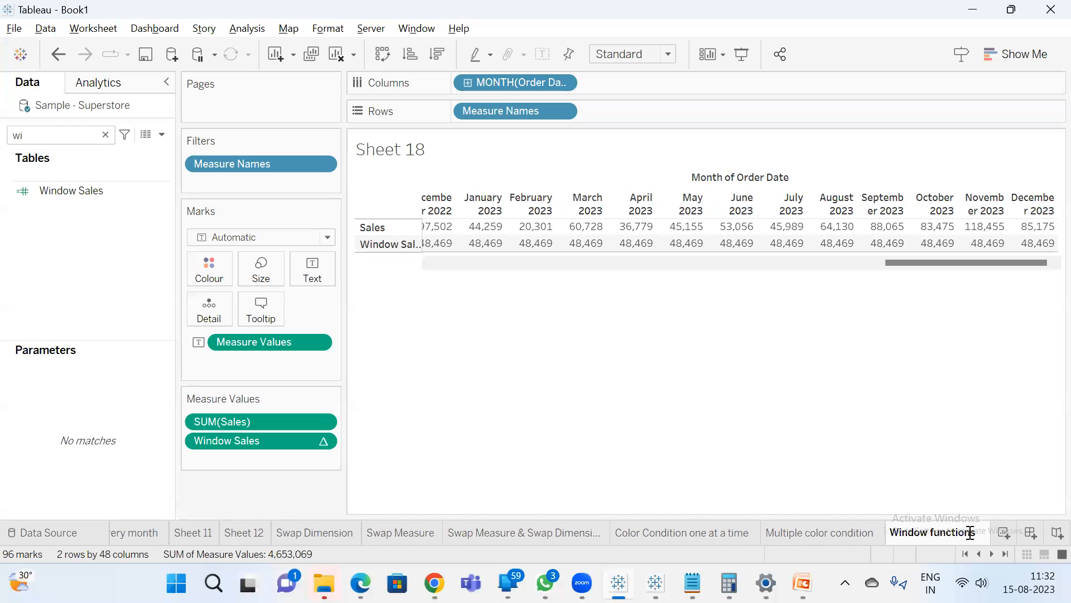
key("Return")
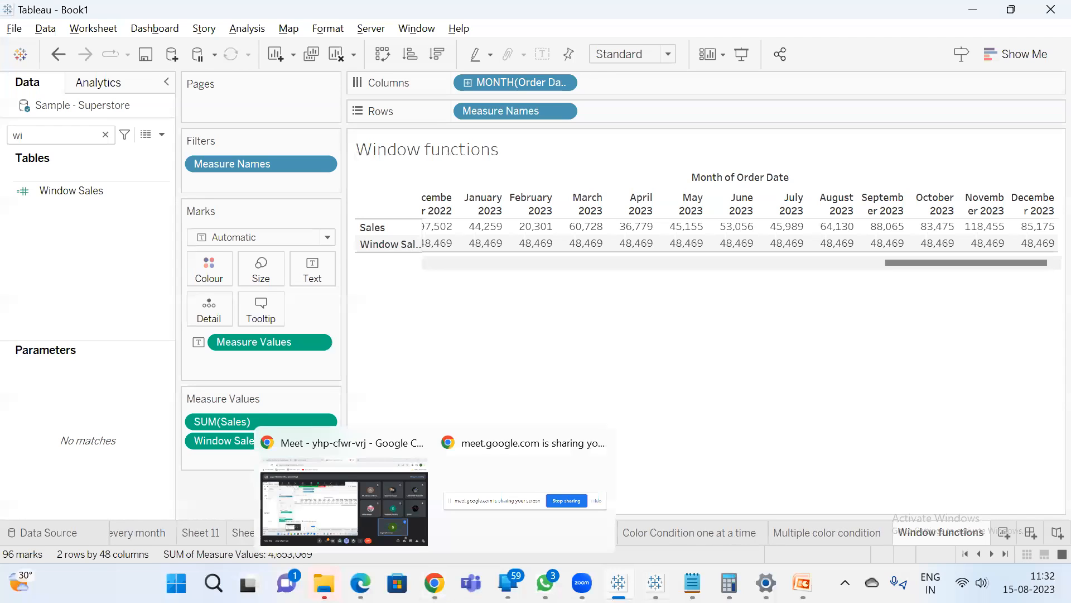
Switch to the Tableau training - Session26 presentation in PowerPoint and view slide 9 on creating a donut/pie chart.
mouse_move(801, 584)
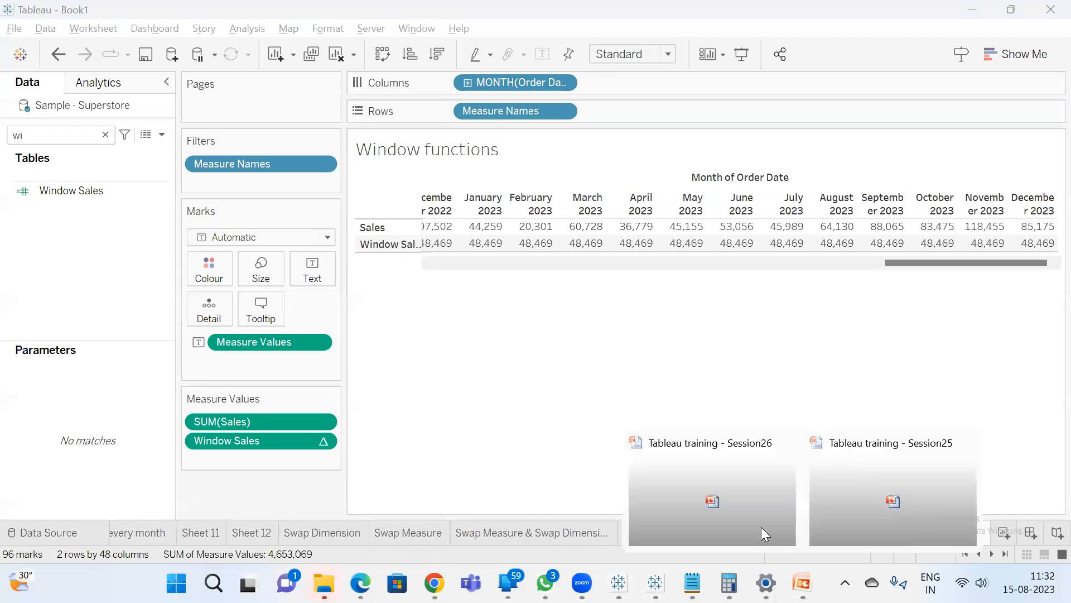
left_click(775, 497)
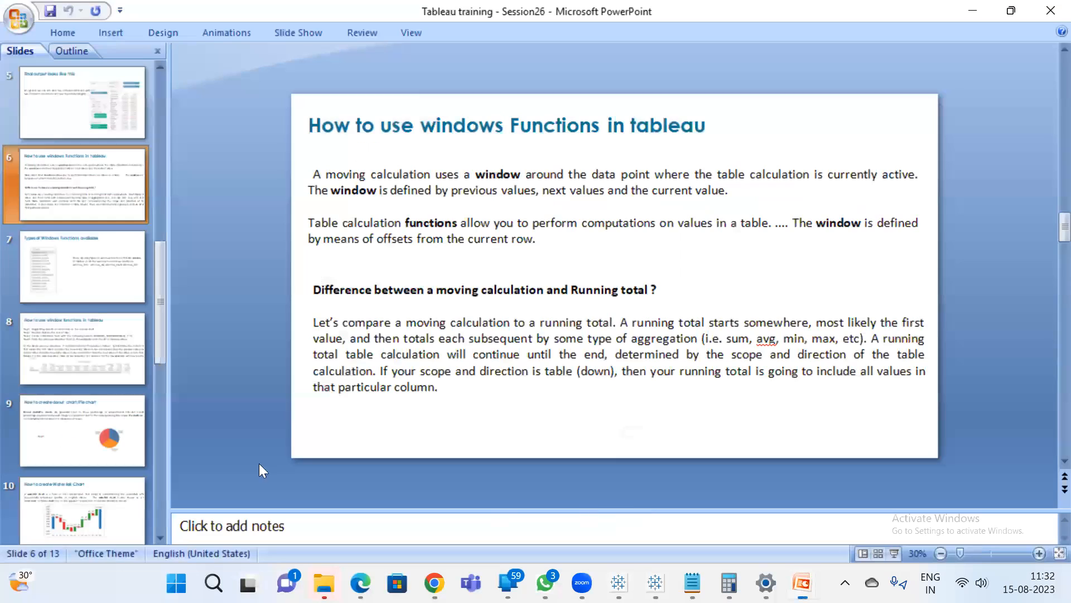
left_click(111, 357)
key("Down")
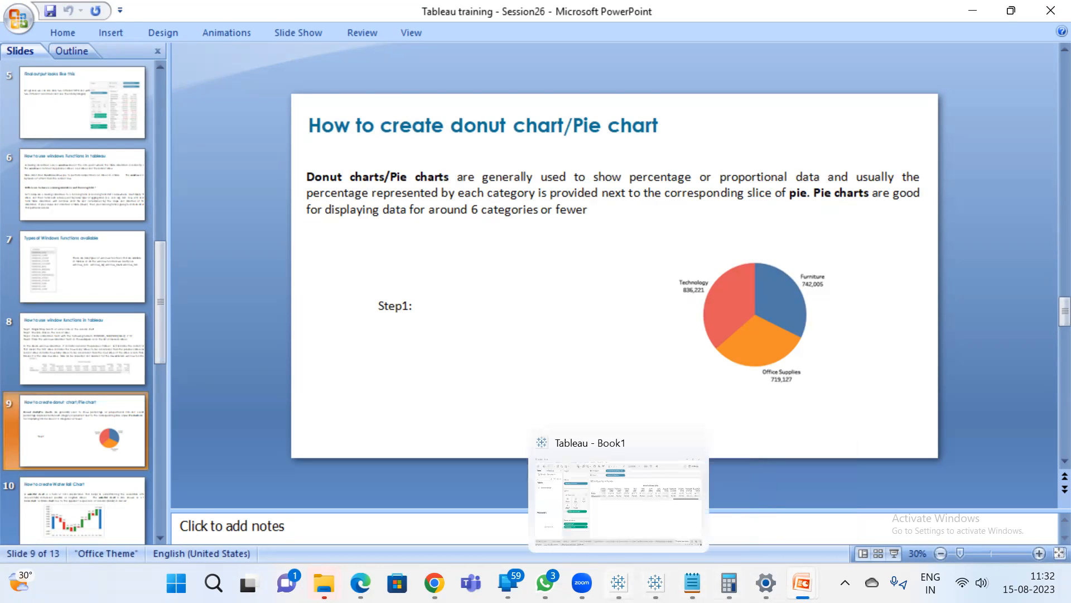
Return to Tableau, add a new worksheet, and replace the data field search with "ca".
left_click(619, 582)
left_click(1005, 532)
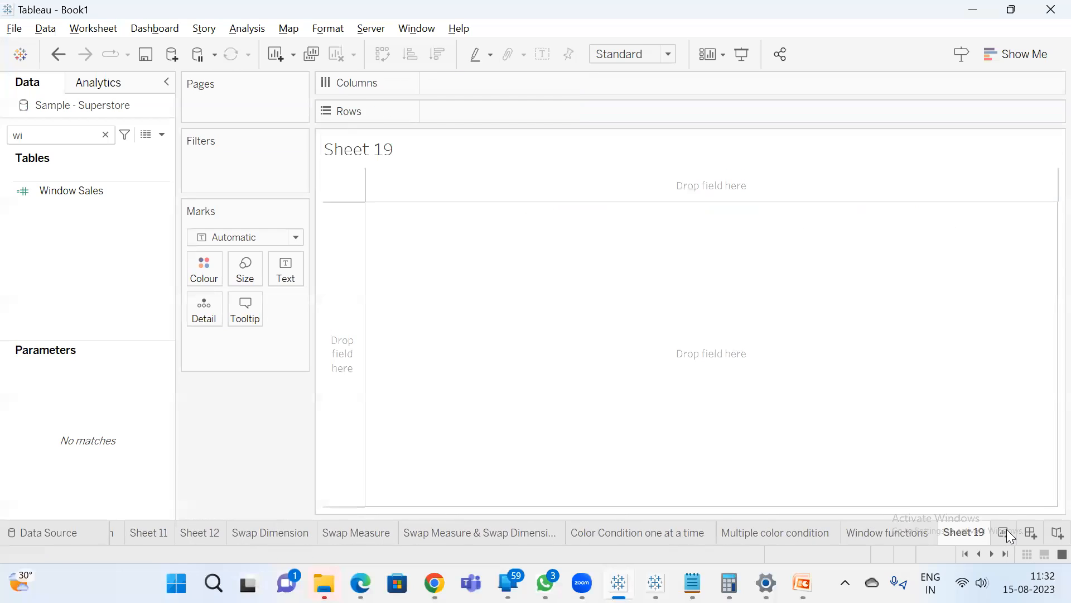
left_click(104, 134)
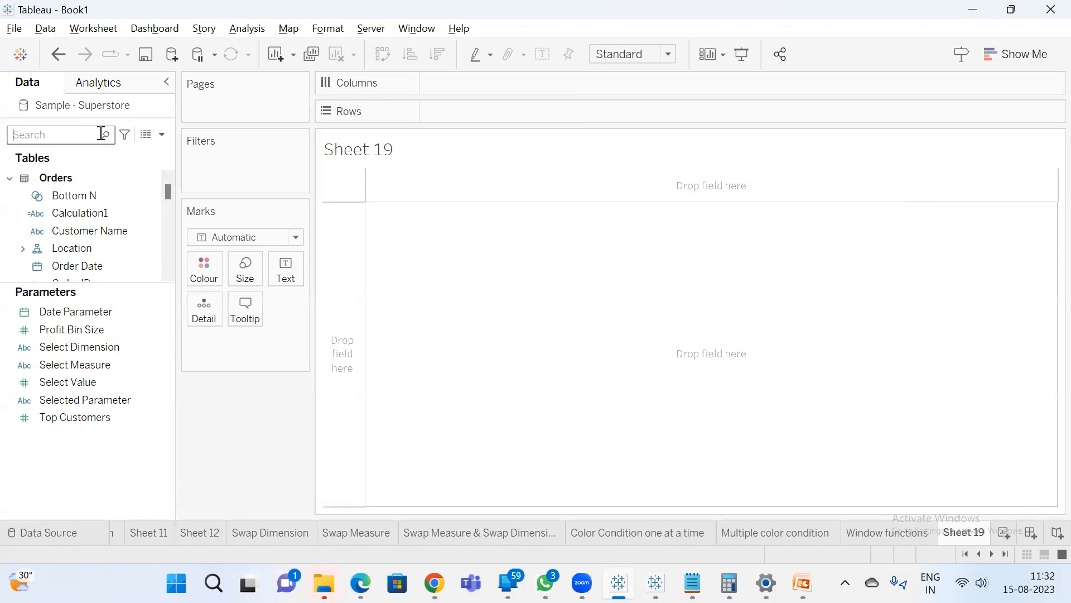
type("ca")
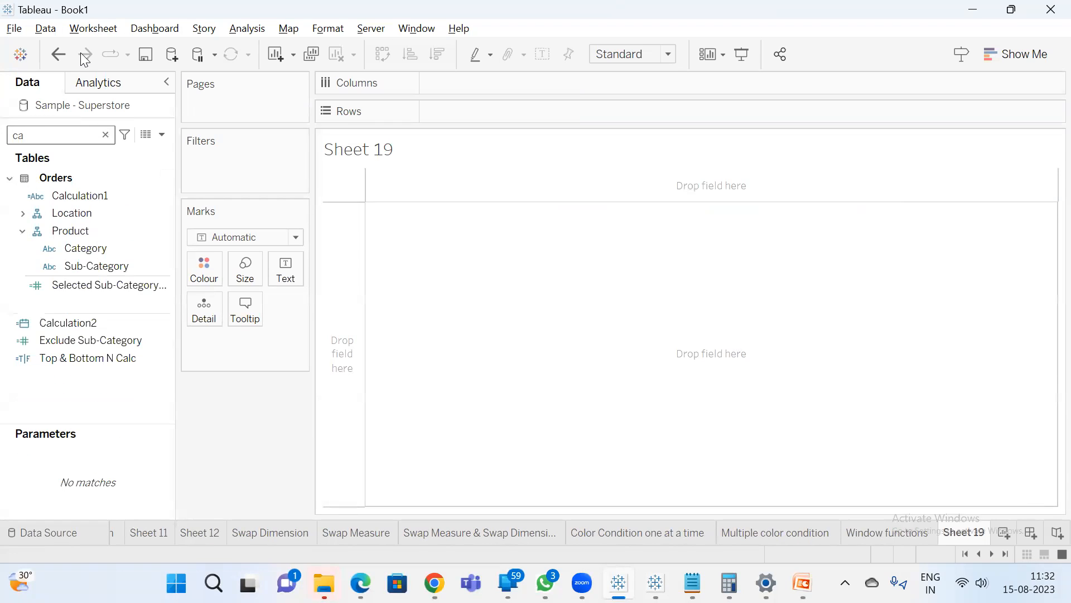
Add the Category dimension to the rows of the new worksheet.
left_click(106, 251)
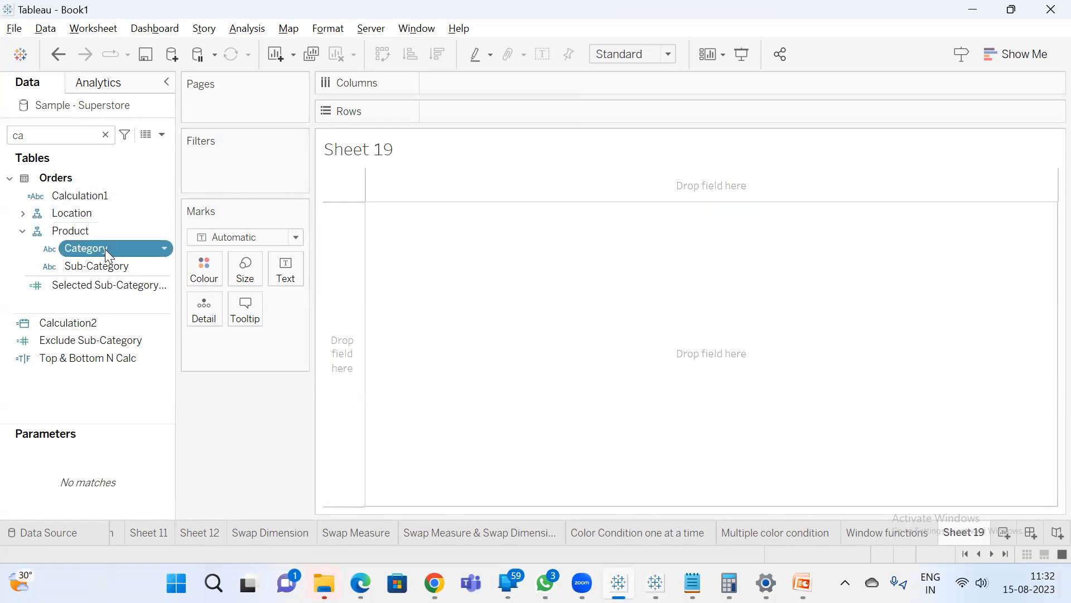
double_click(105, 249)
mouse_move(435, 583)
left_click(387, 492)
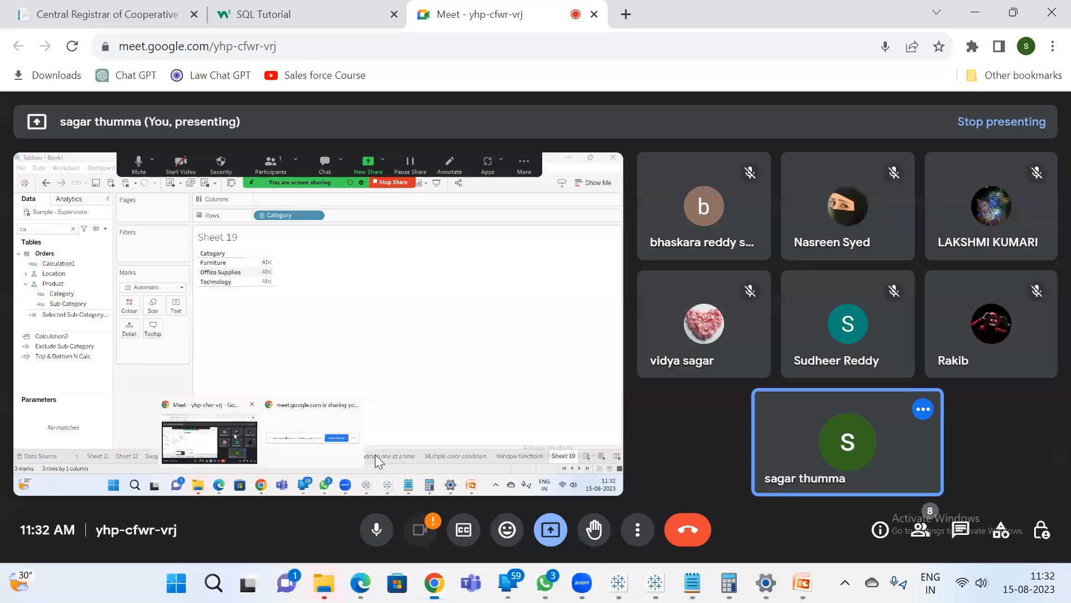
key("alt+Tab")
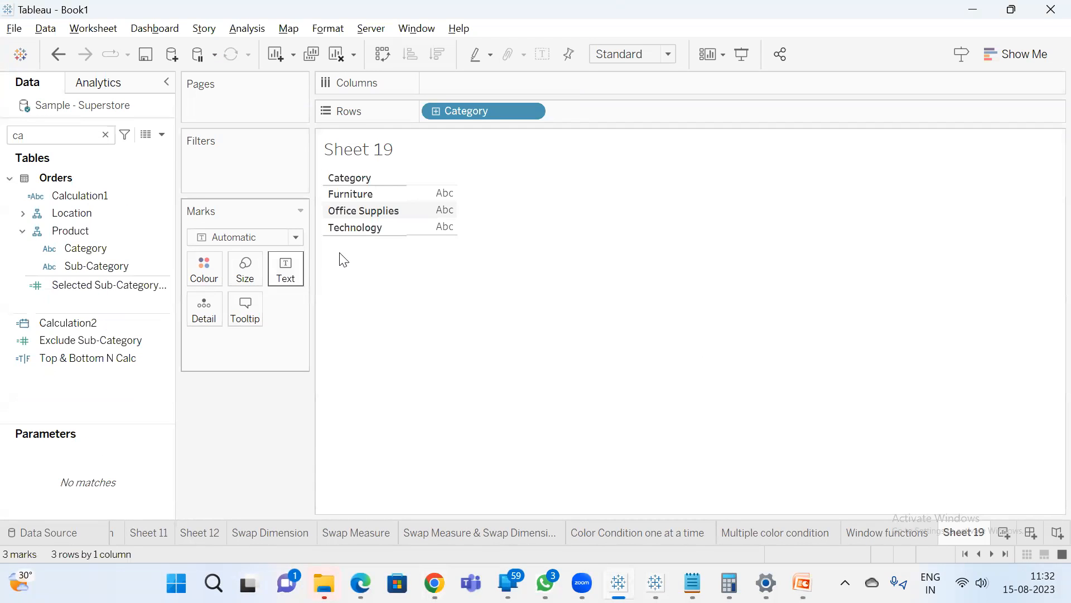
Search the data fields for "sa" and add Sales to the view as the value for each category.
double_click(76, 139)
type("sa")
left_click(84, 227)
double_click(82, 211)
Convert the category sales table into a pie chart with Show Me.
left_click(1011, 54)
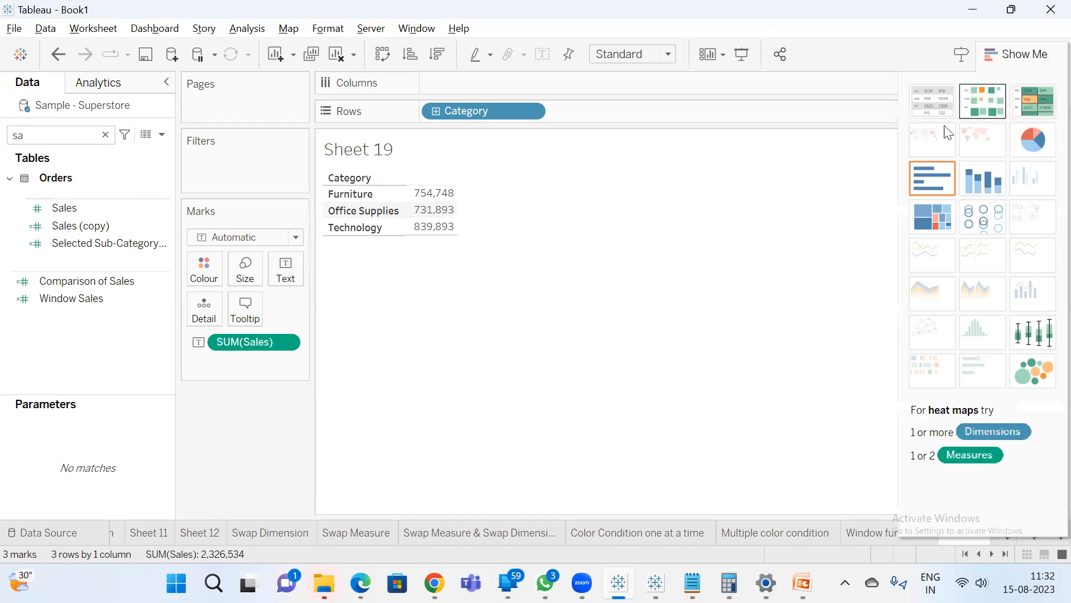
left_click(1027, 134)
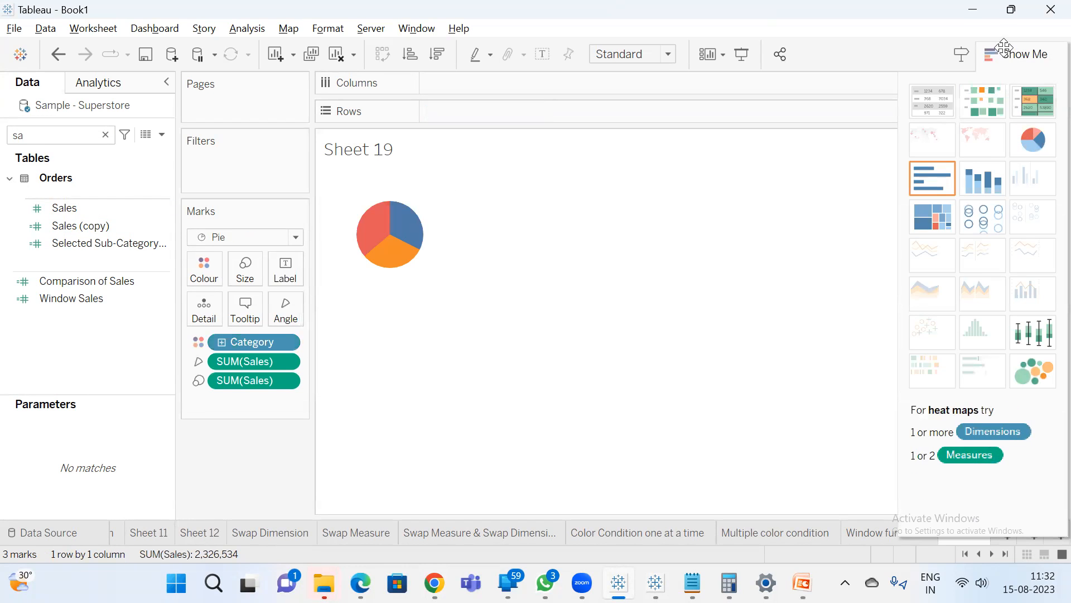
left_click(1026, 61)
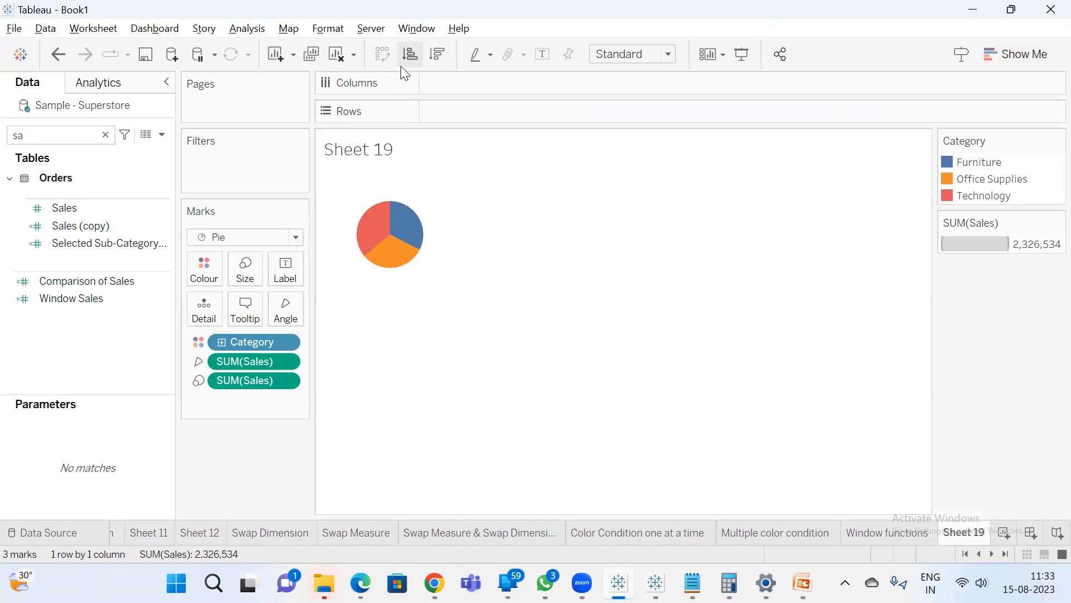
Add an ad-hoc SUM(0) calculation to Rows as a placeholder axis.
double_click(467, 111)
type("sum")
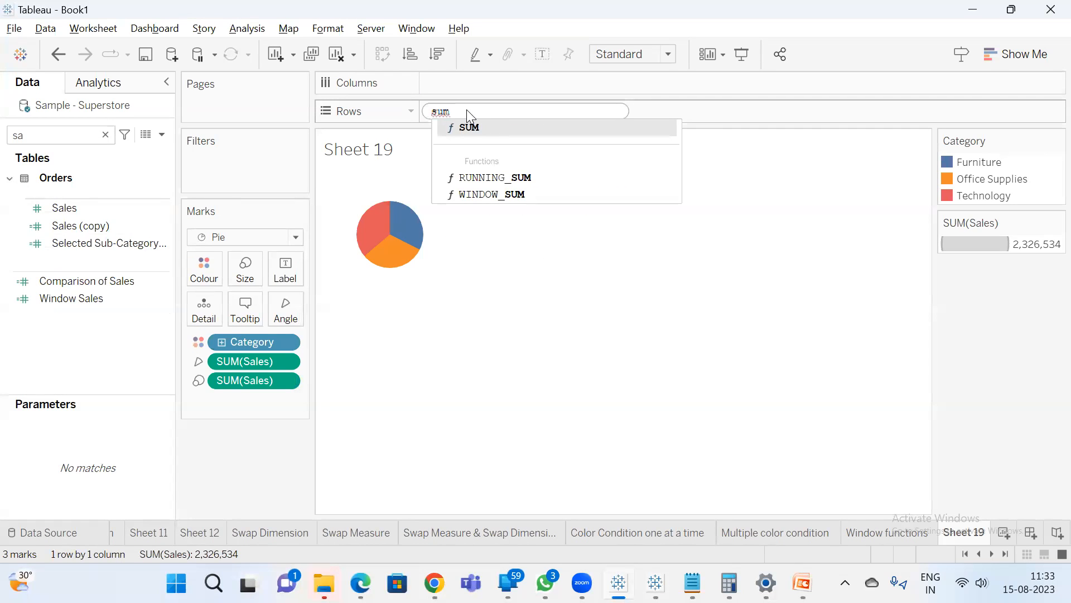
key("Return")
type("0")
key("Return")
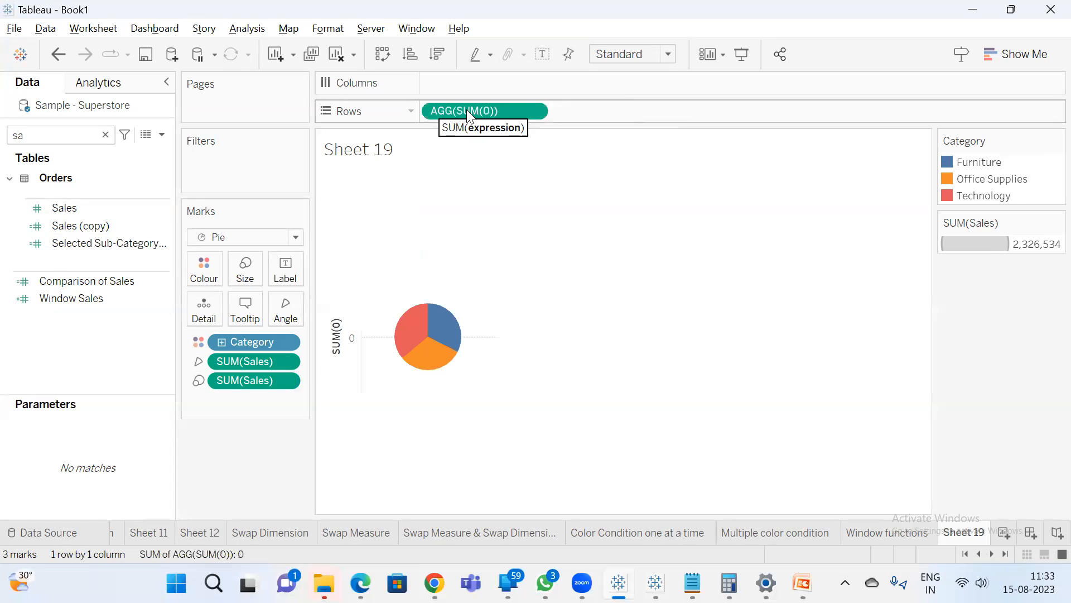
Add a second SUM(0) calculation to Rows beside the first one.
double_click(597, 113)
type("sum")
key("Return")
type("0")
key("Return")
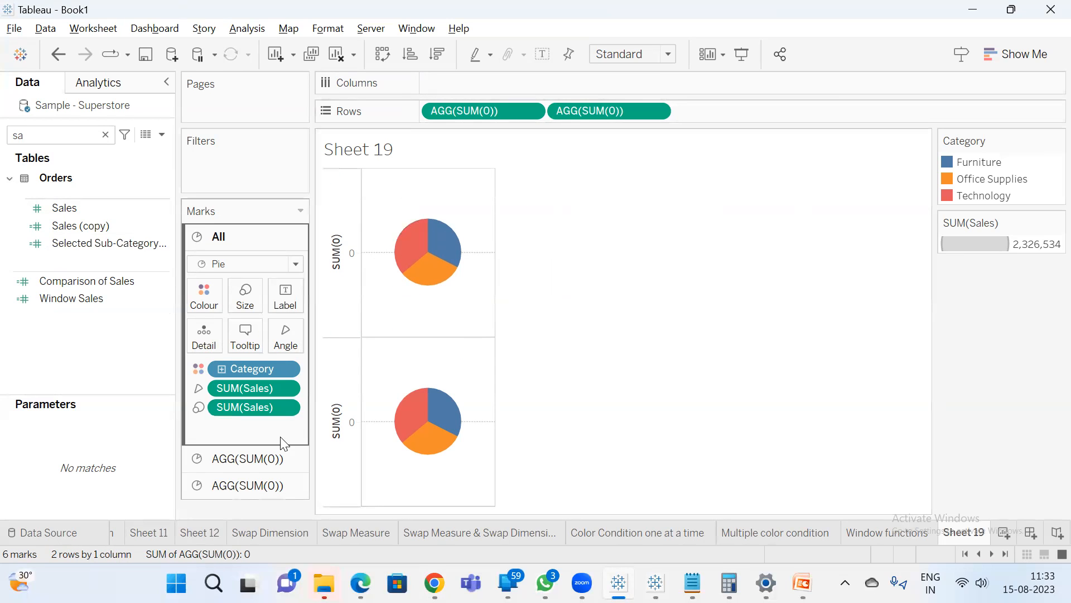
Remove both SUM(Sales) fields and Category from the marks of the second SUM(0) axis.
left_click(271, 489)
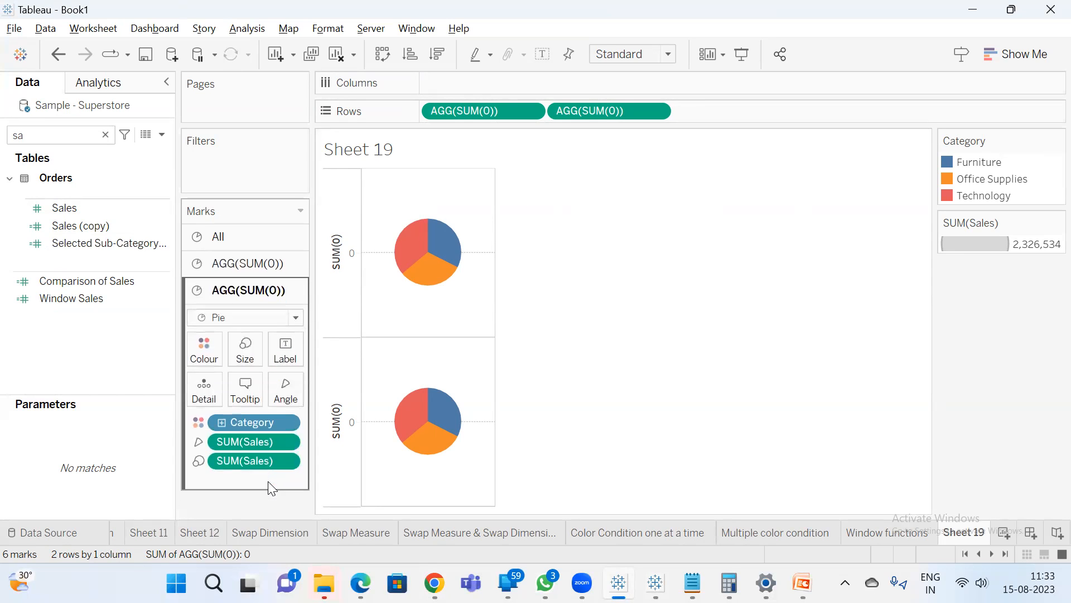
left_click_drag(256, 460, 999, 464)
left_click_drag(251, 442, 959, 490)
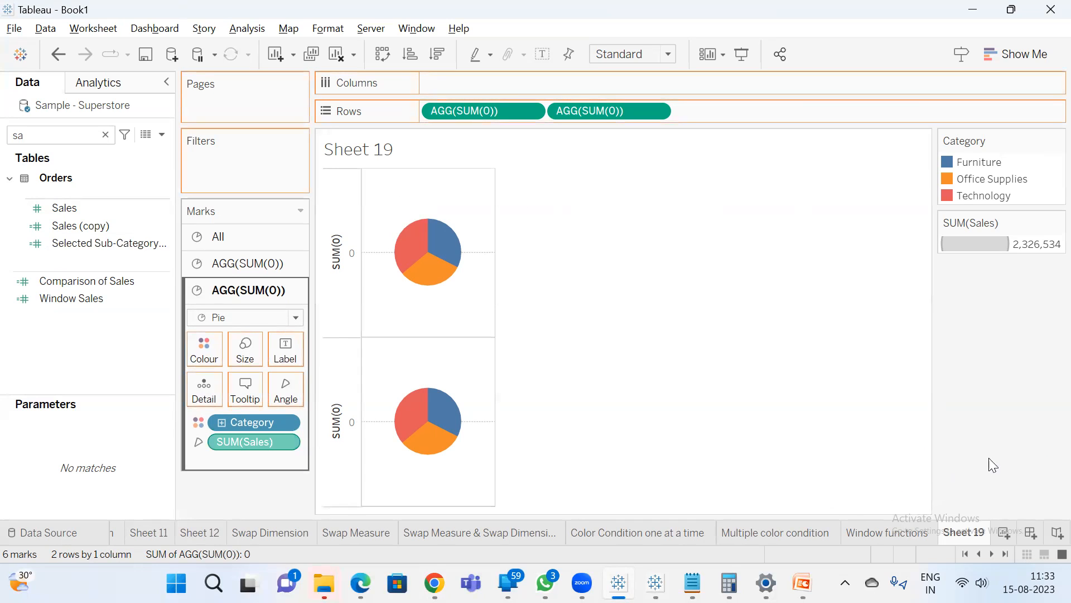
left_click_drag(257, 426, 249, 492)
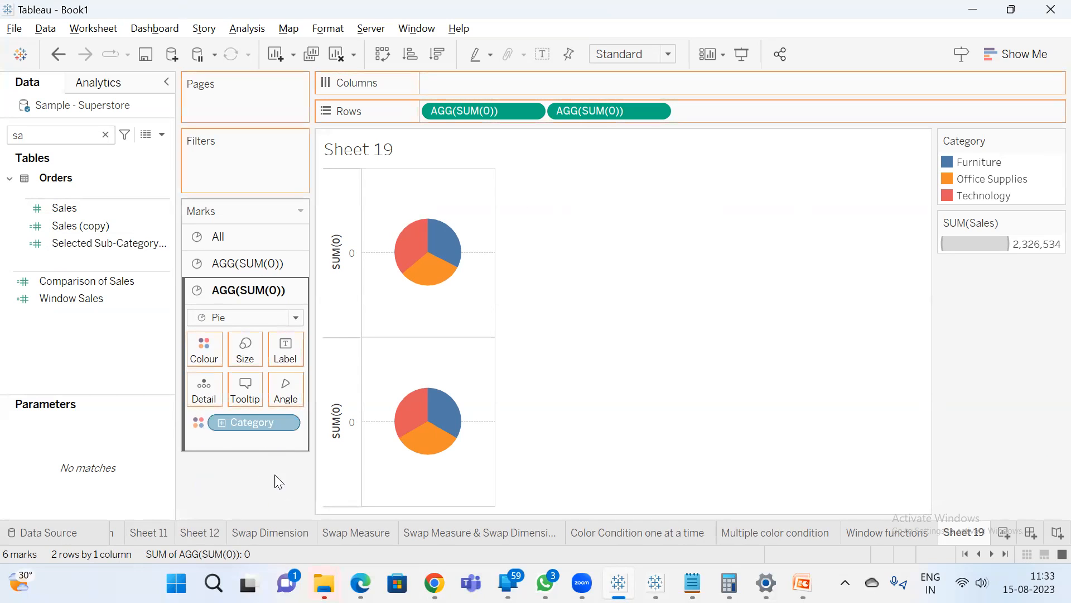
Colour the second SUM(0) pie white and overlay it on the first pie as a dual axis.
left_click(209, 350)
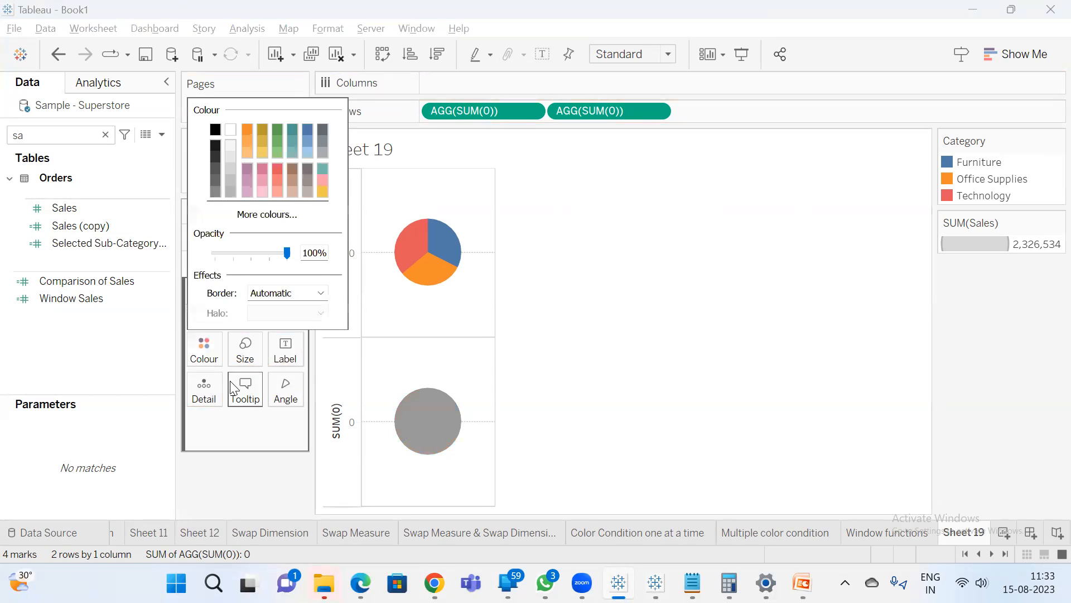
left_click(237, 134)
left_click(701, 299)
right_click(620, 114)
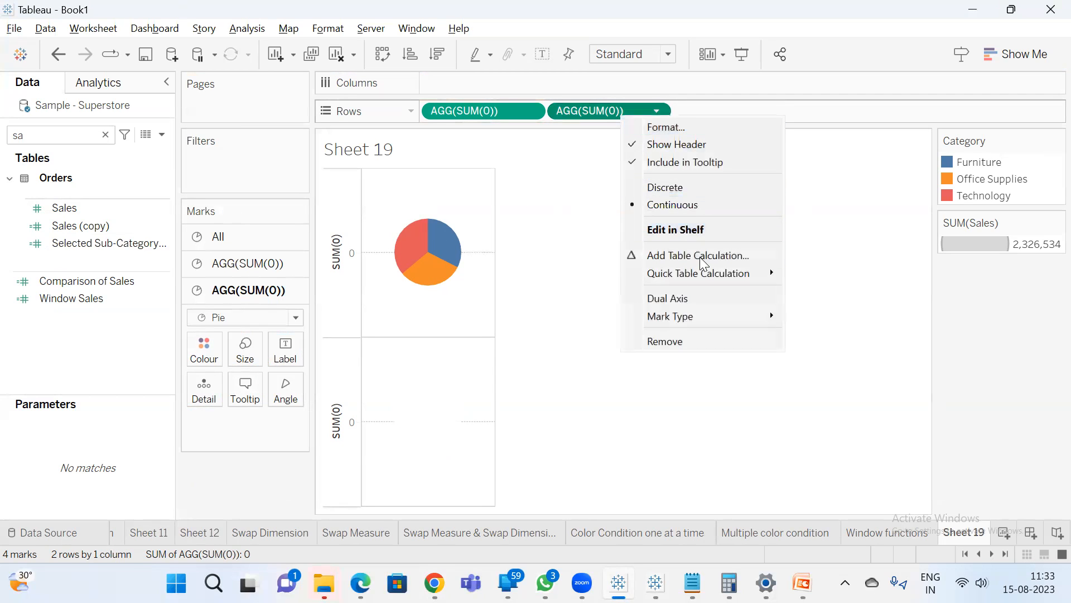
left_click(701, 298)
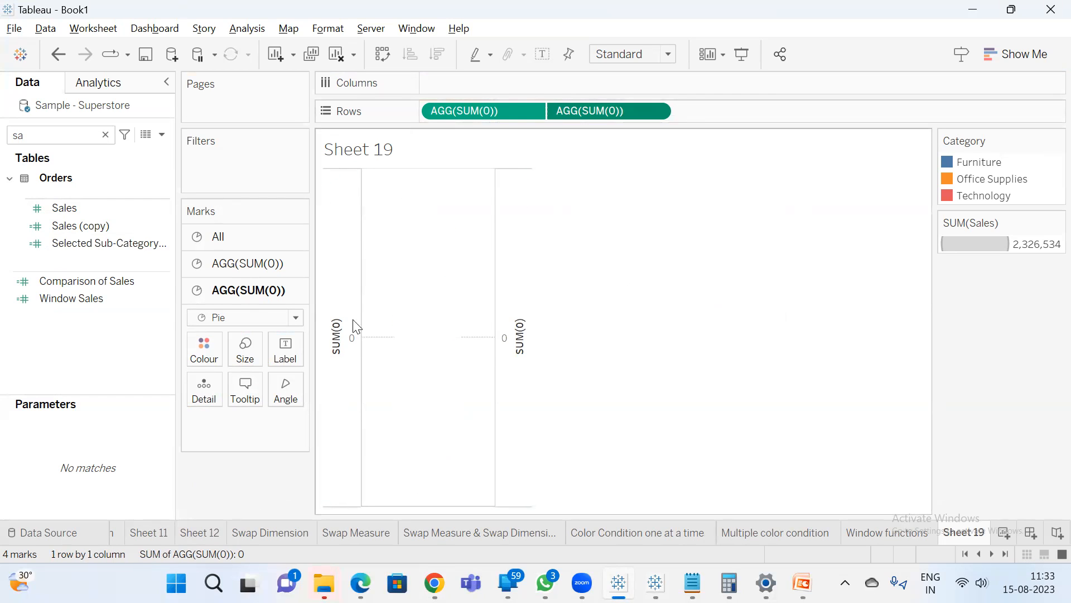
Enlarge the category pie on the first SUM(0) axis and fit the worksheet to Entire View.
left_click(240, 266)
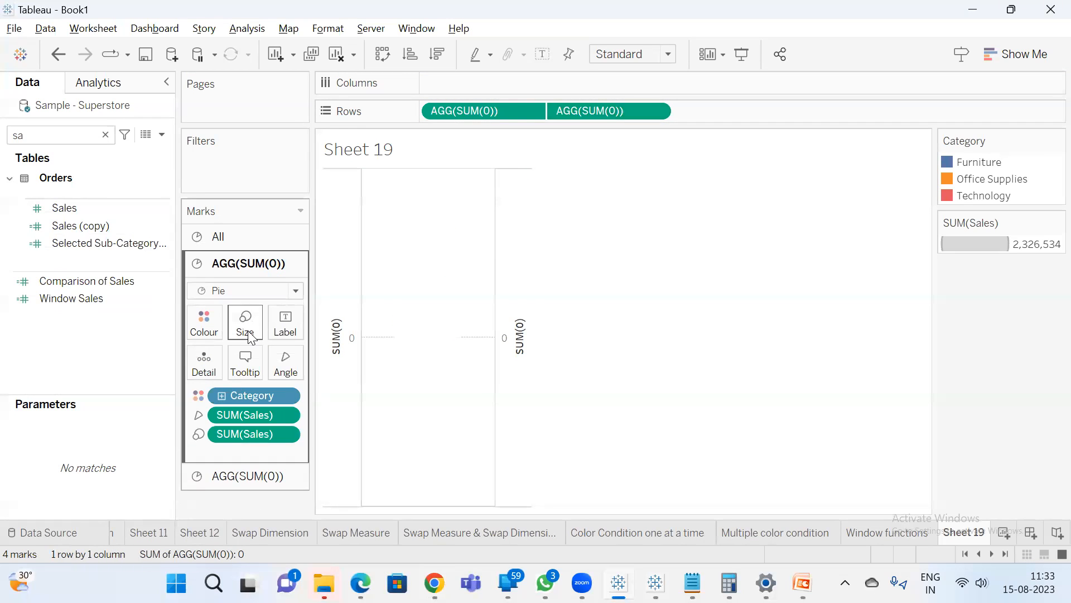
left_click(246, 324)
left_click(334, 366)
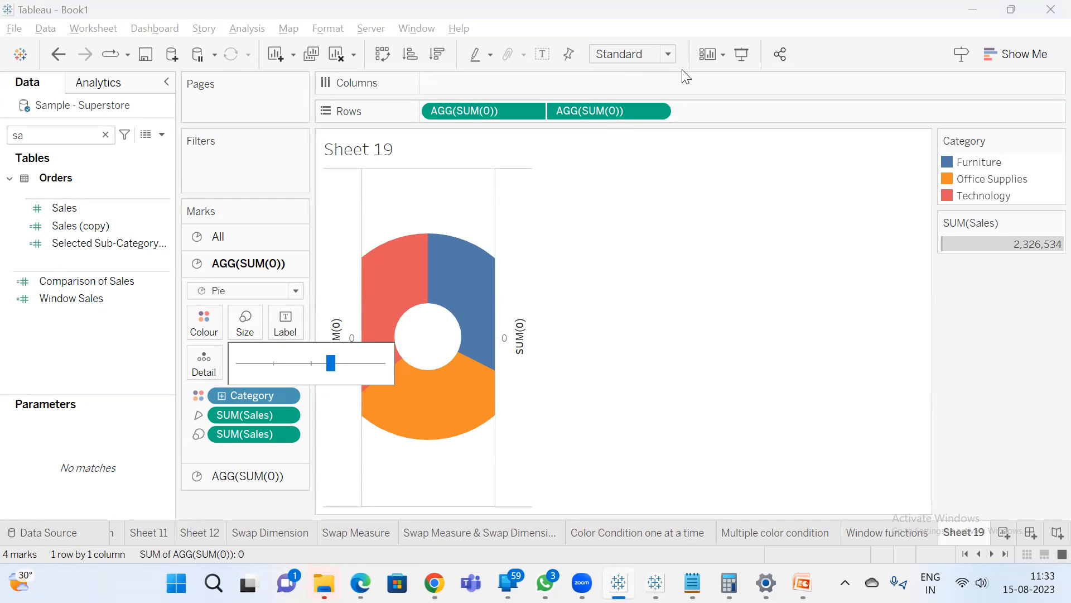
left_click(668, 54)
left_click(624, 116)
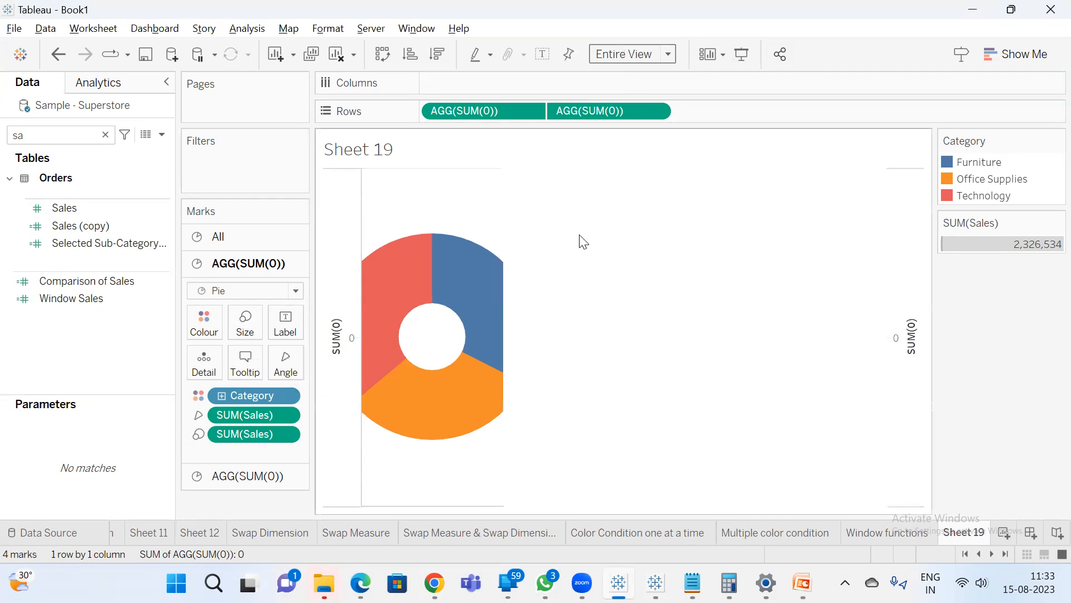
Enlarge the white inner circle on the second SUM(0) axis to thin the donut ring.
left_click(249, 476)
left_click(245, 352)
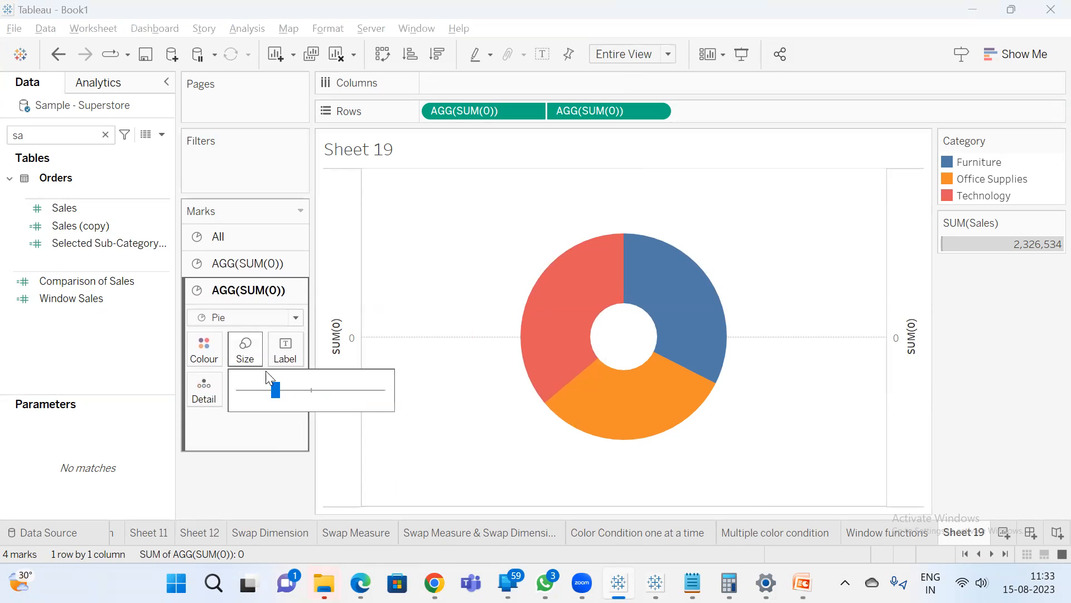
left_click(294, 389)
left_click(311, 390)
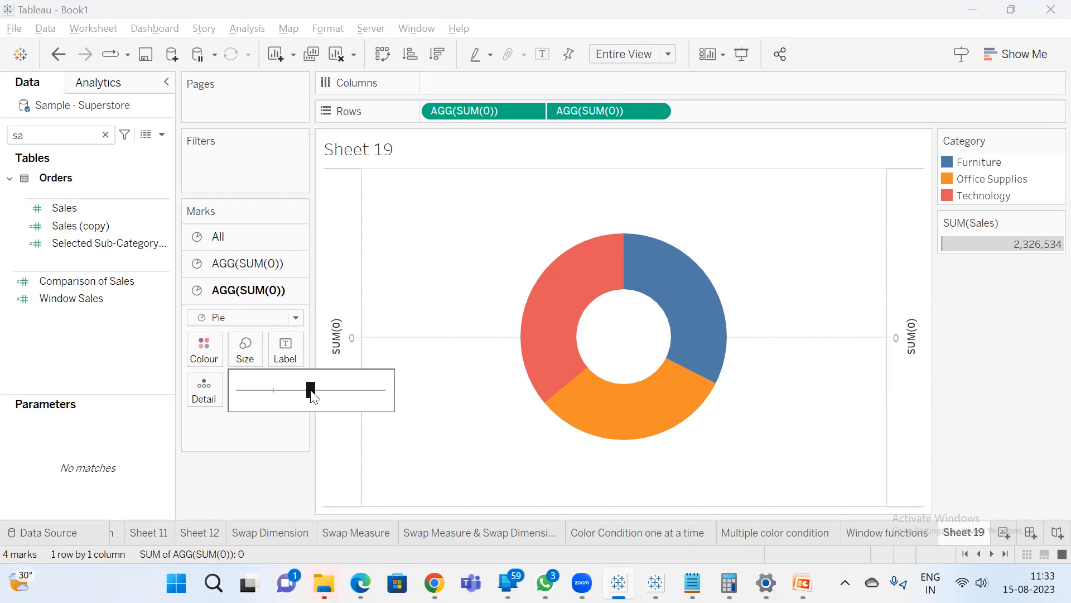
left_click(266, 479)
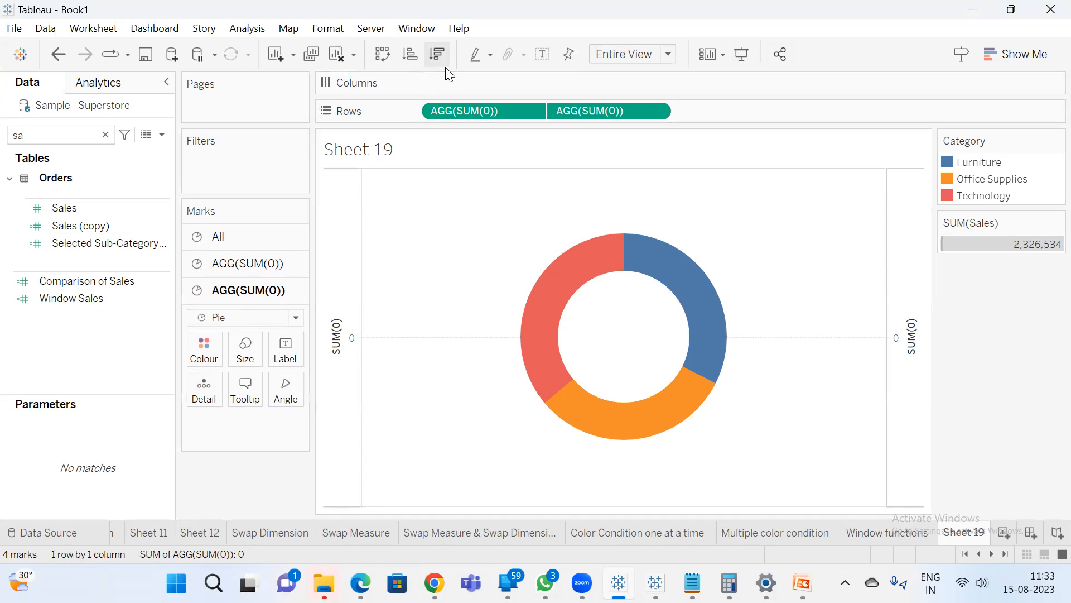
Set the worksheet's zero lines to None in the line formatting.
left_click(302, 25)
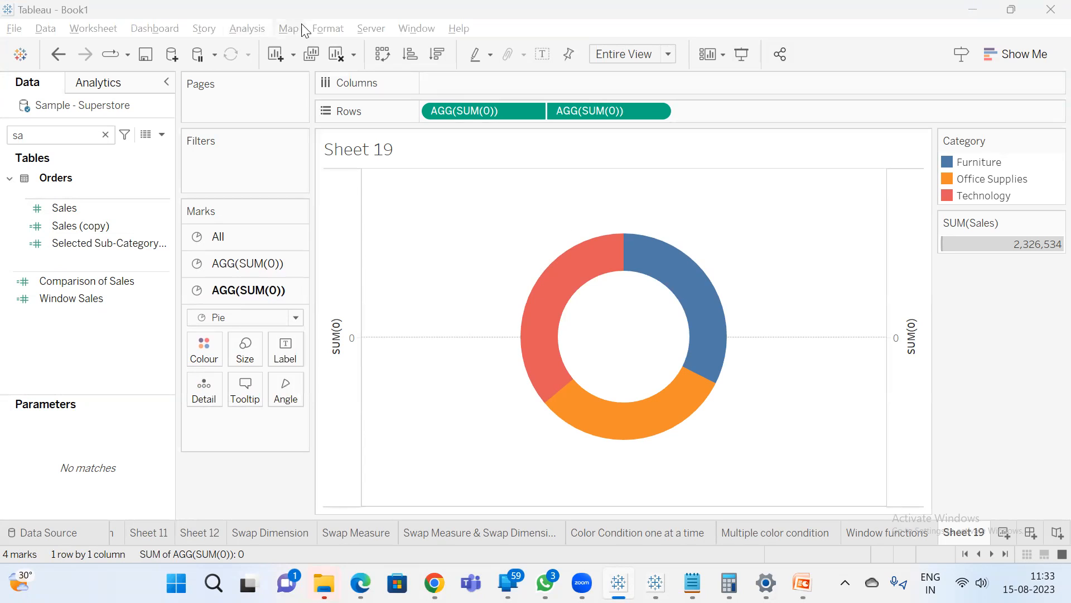
left_click(338, 29)
left_click(367, 180)
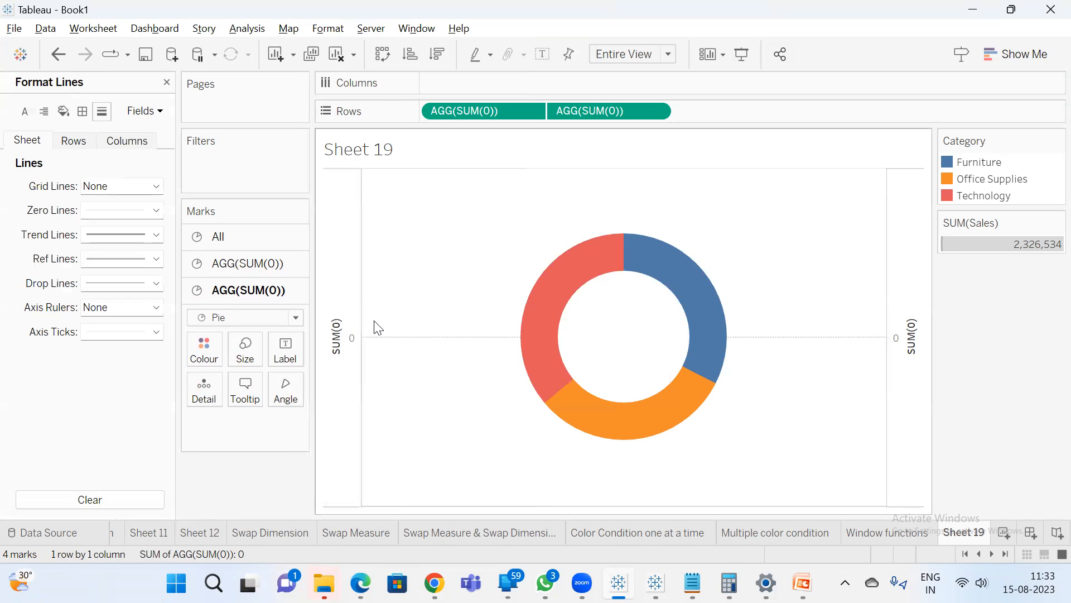
left_click(111, 209)
left_click(125, 232)
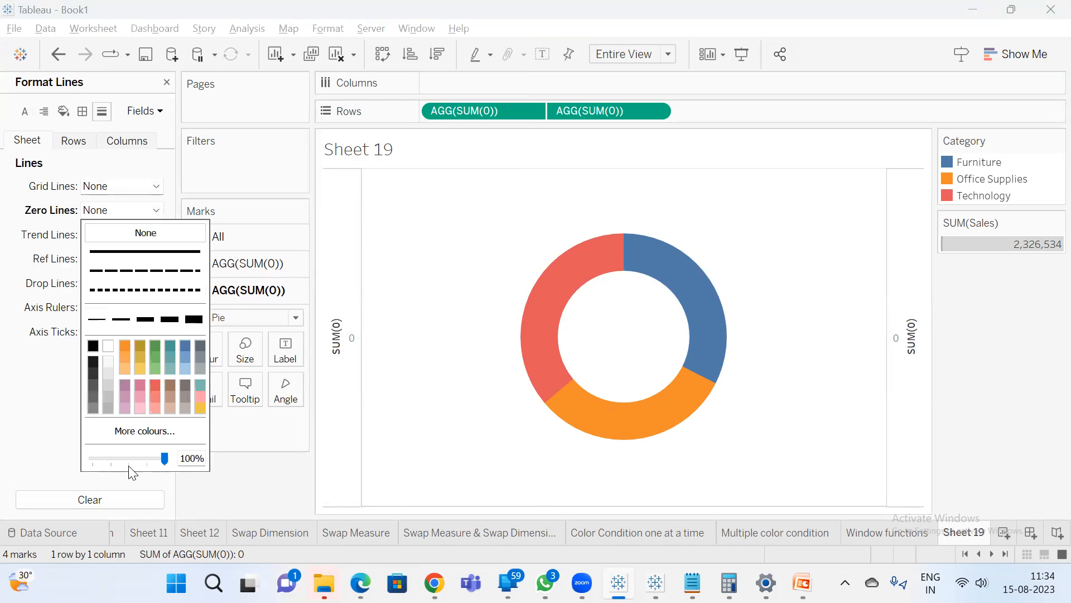
Hide the SUM(0) axis headers of the donut chart.
left_click(347, 338)
right_click(347, 339)
left_click(393, 476)
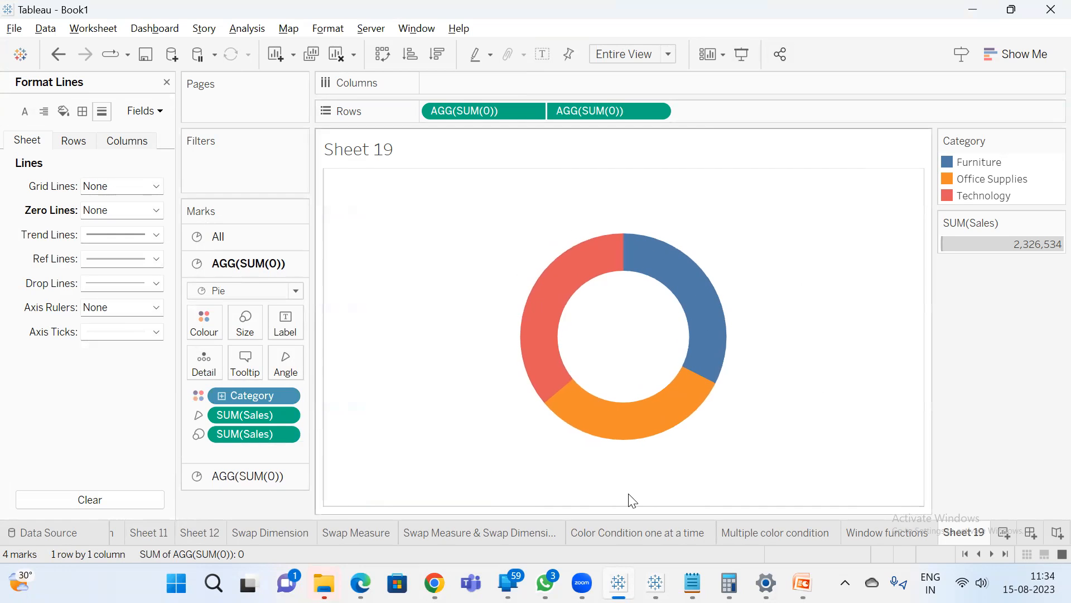
Rename the Sheet 19 worksheet to "Donut Chart".
double_click(971, 531)
type("Donut Chart")
key("Return")
Add a new worksheet and rename it "Water Fall Chart".
left_click(995, 529)
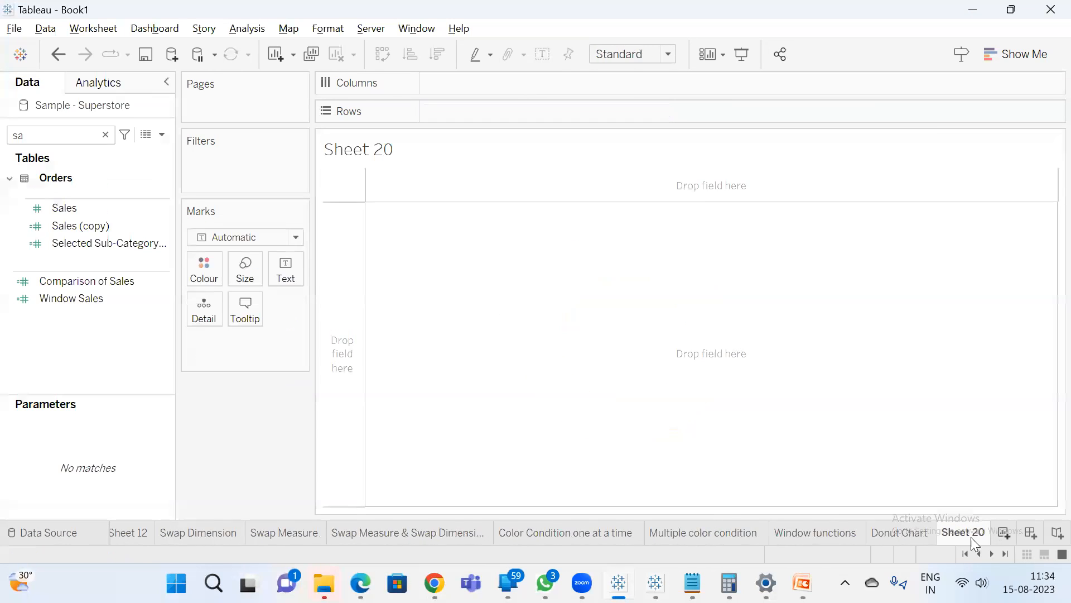
double_click(960, 537)
type("Water Fal")
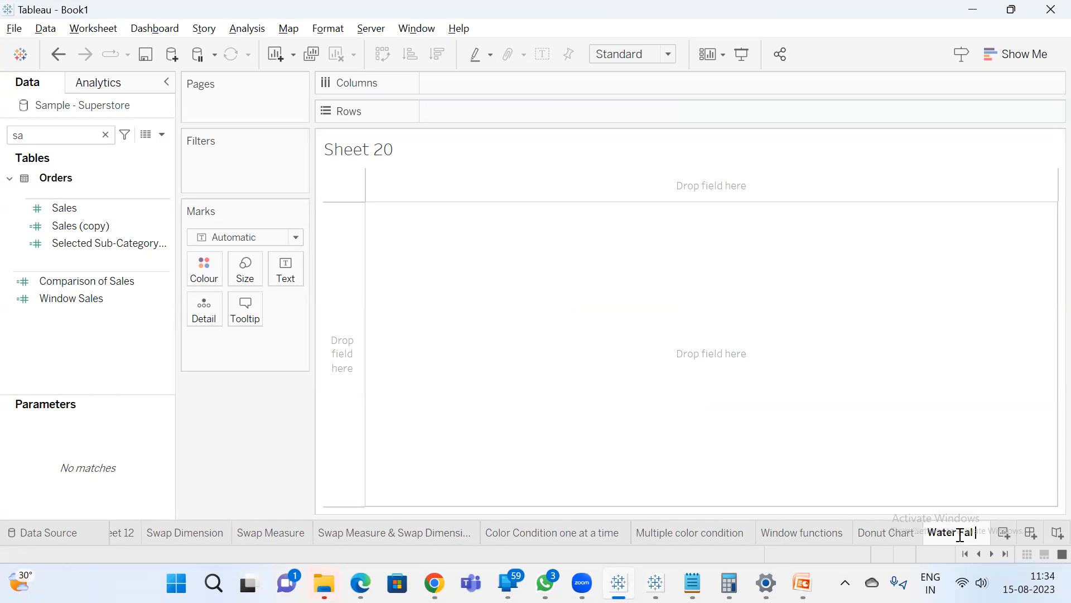
type("l Chart")
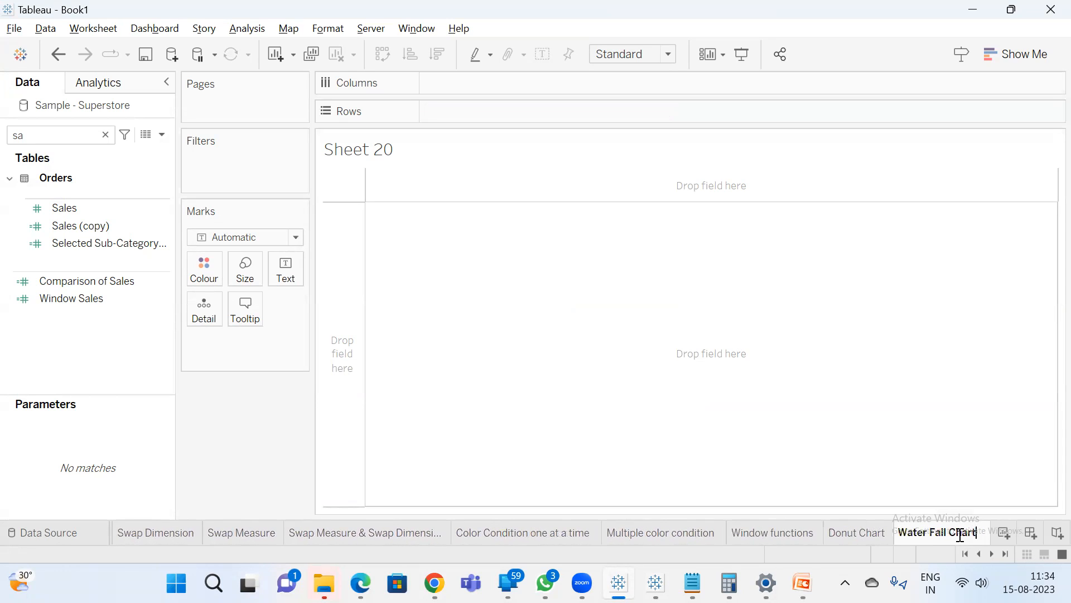
key("Return")
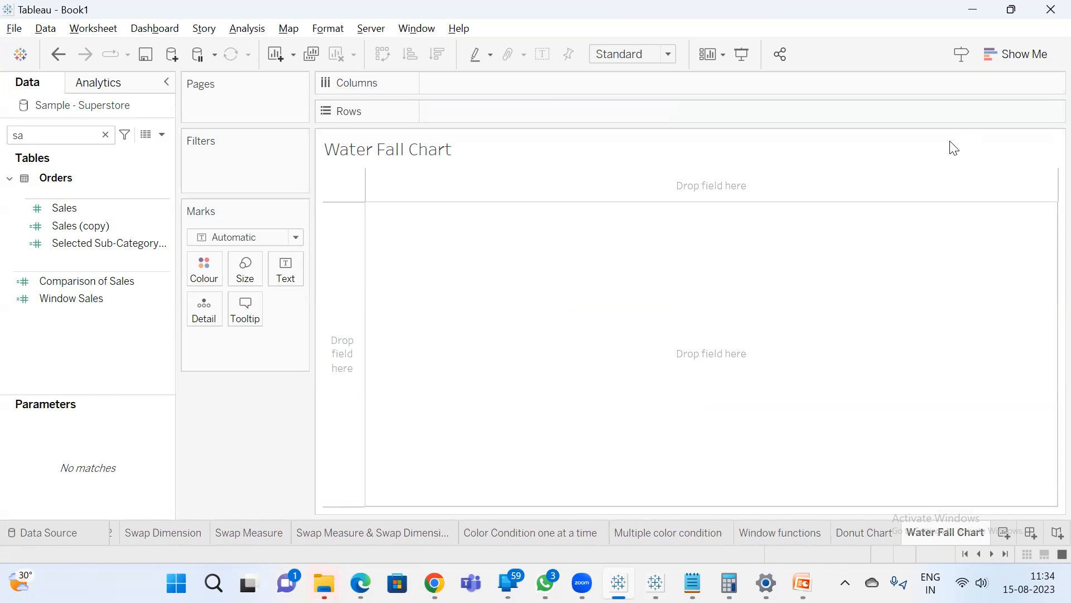
Switch to Notepad and replace the existing note with the heading "water fall chart".
left_click(692, 583)
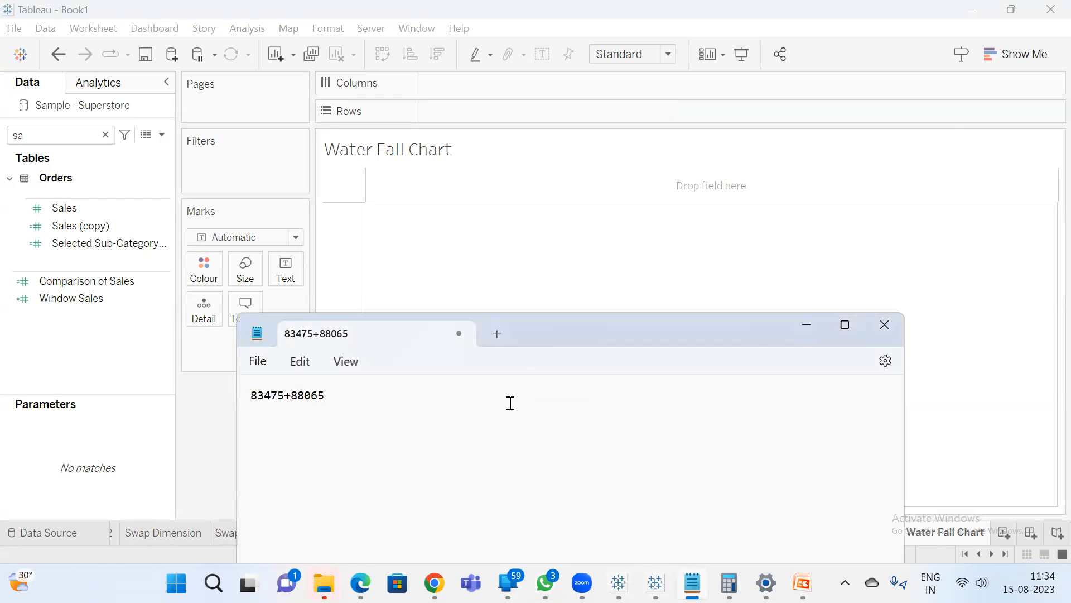
key("ctrl+a")
type("wate")
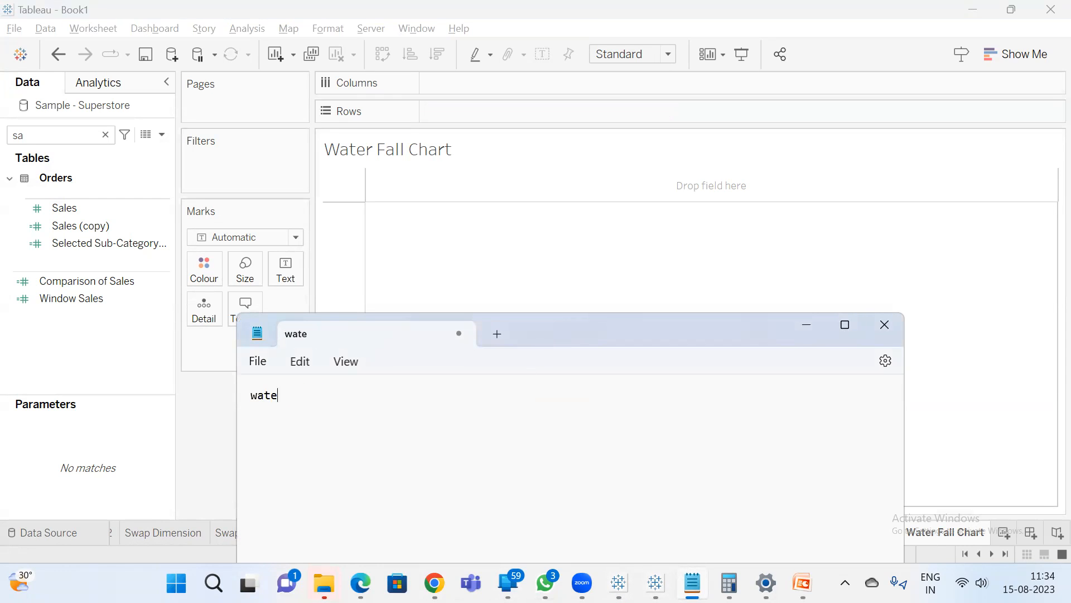
type("r fla")
key("BackSpace")
key("BackSpace")
type("all chart")
Add the lines "to show the flow of the data" and "negative values" below the note's heading.
key("Return")
type("to show the fo")
key("BackSpace")
type("low o")
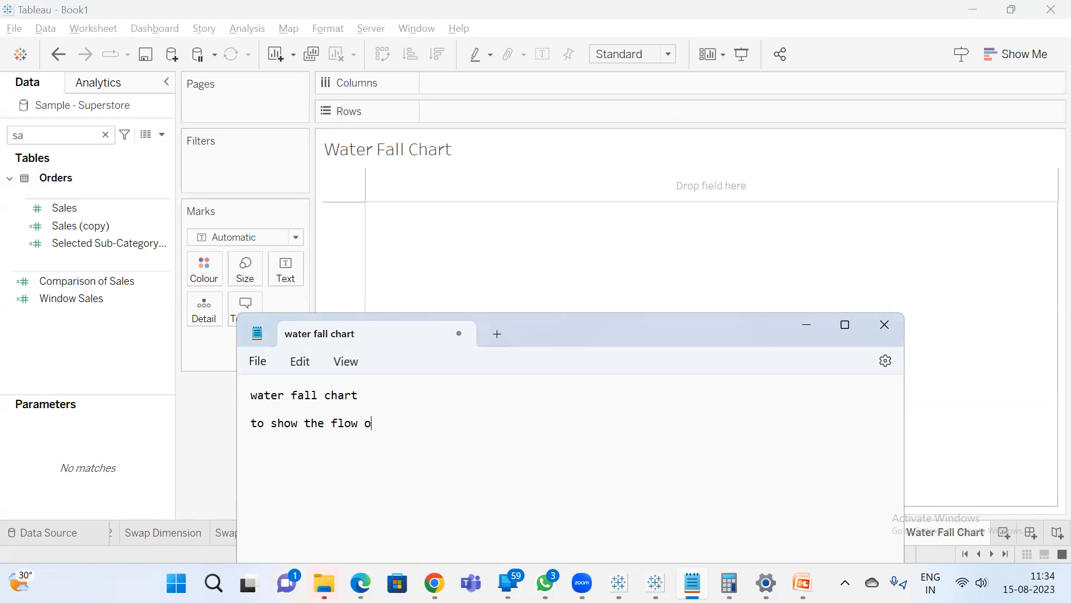
type("of the data")
type("negart")
key("BackSpace")
key("BackSpace")
type("tive values")
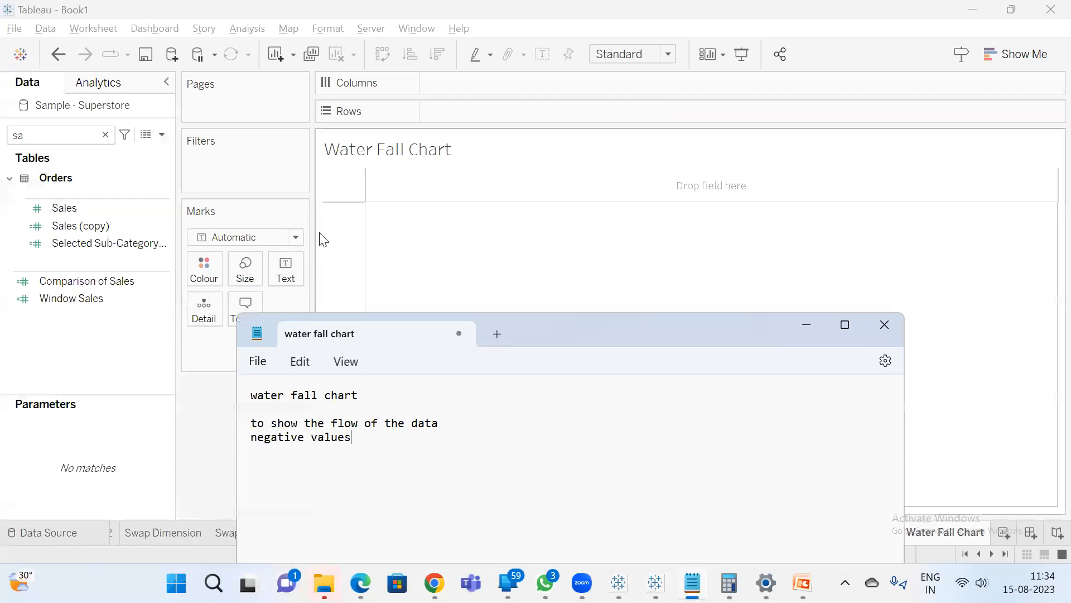
Return to Tableau, clear the data field search and enlarge the Tables field list.
left_click(105, 135)
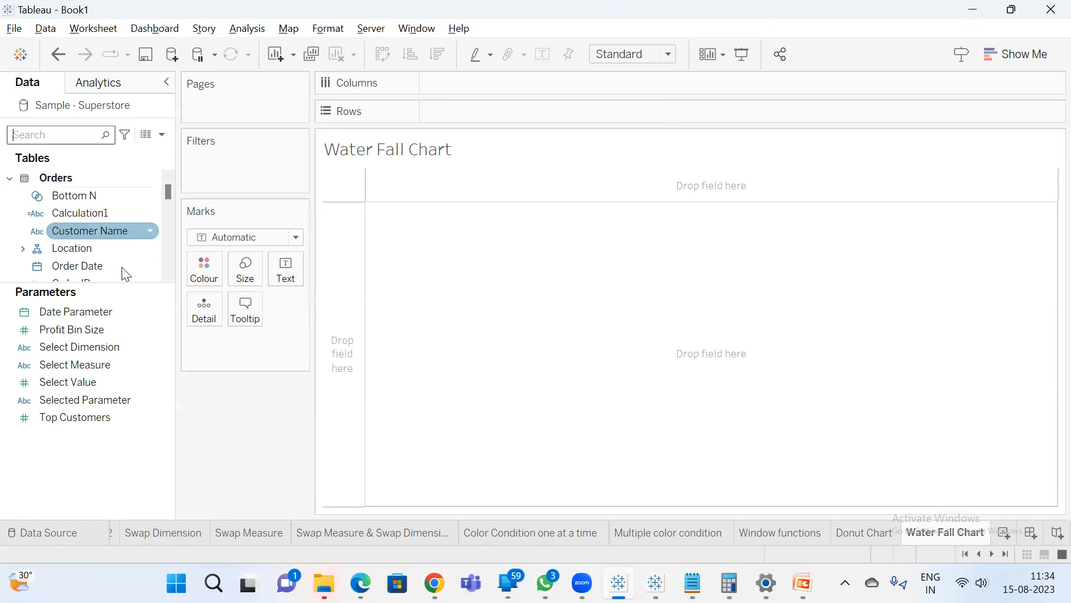
left_click_drag(114, 283, 114, 406)
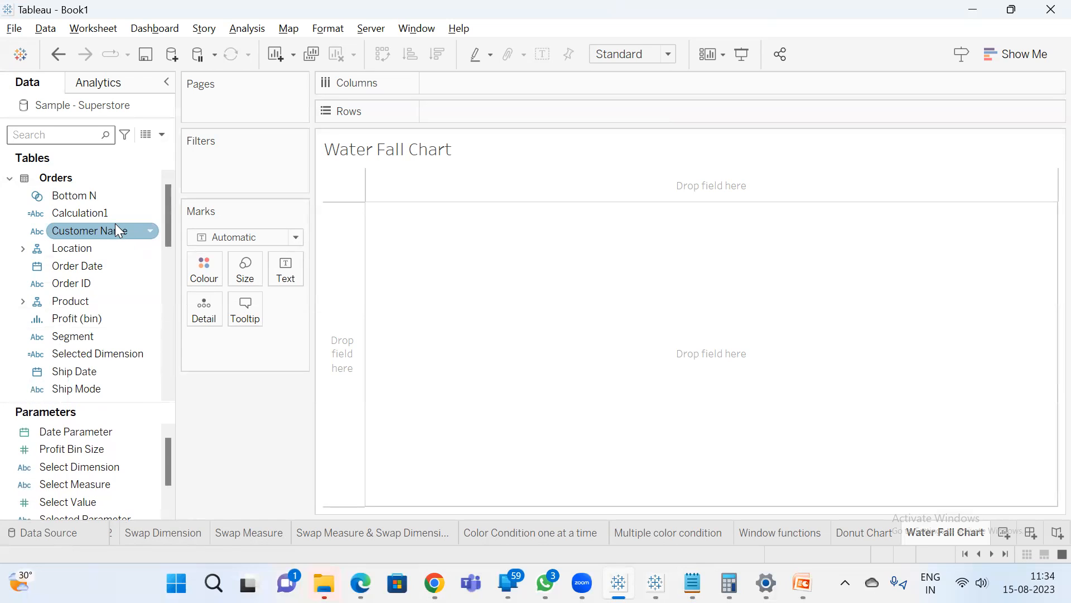
Find the Sub-Category and Profit fields in the data list and add both to the empty waterfall view.
type("sub")
double_click(102, 211)
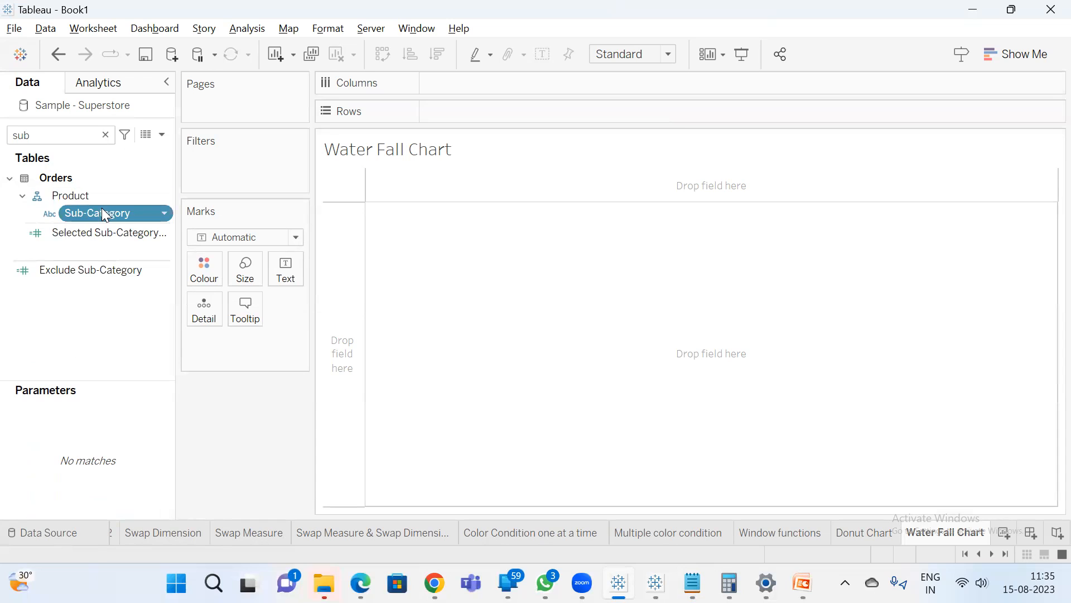
double_click(40, 139)
type("pro")
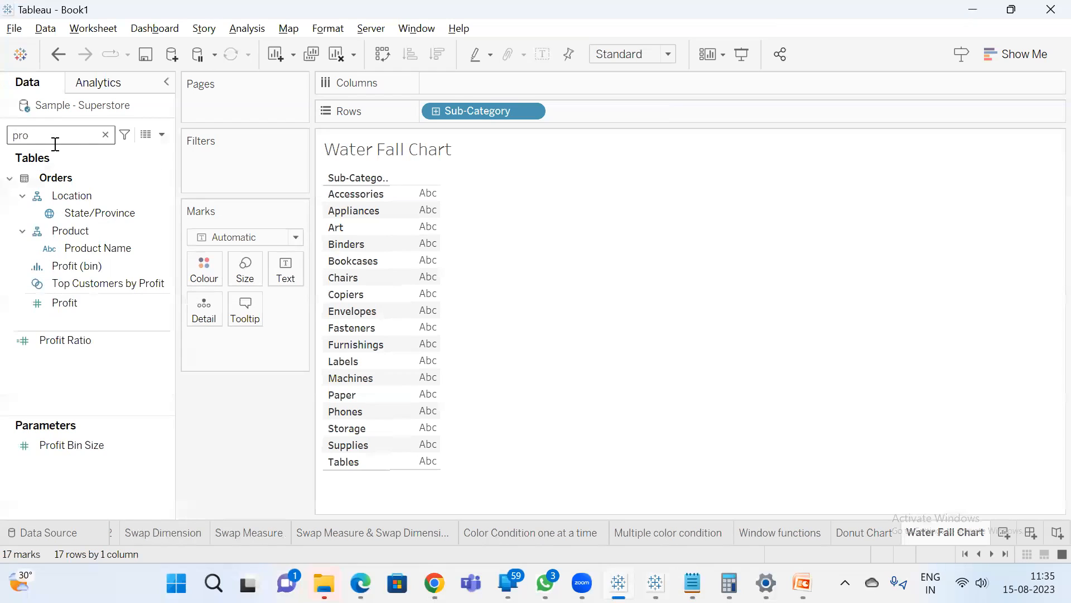
left_click(70, 230)
double_click(75, 304)
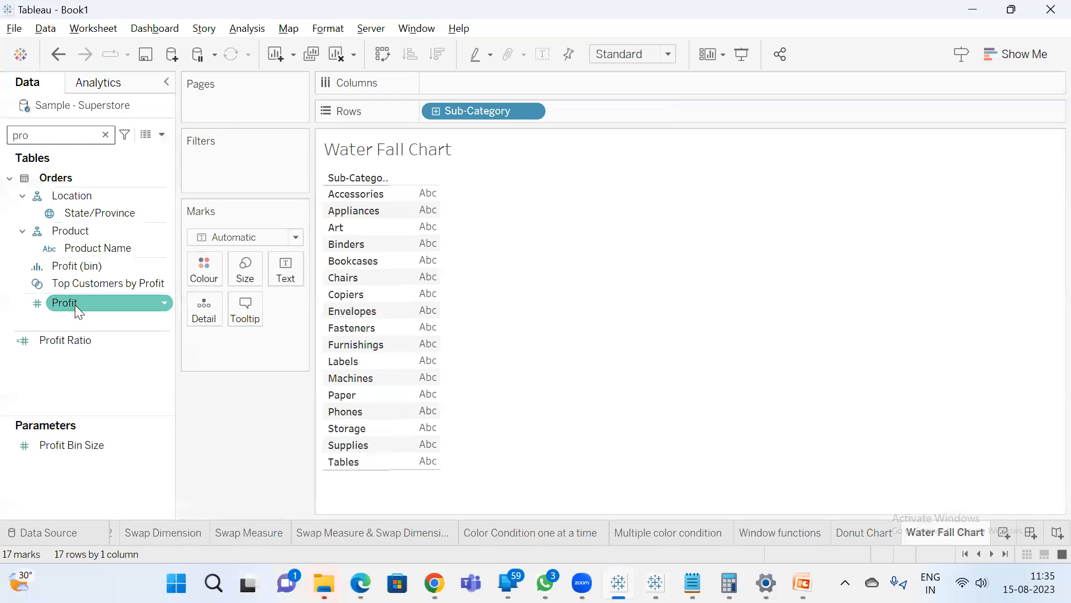
Show profit by sub-category as a horizontal bar chart and swap its rows and columns.
left_click(1024, 58)
left_click(927, 168)
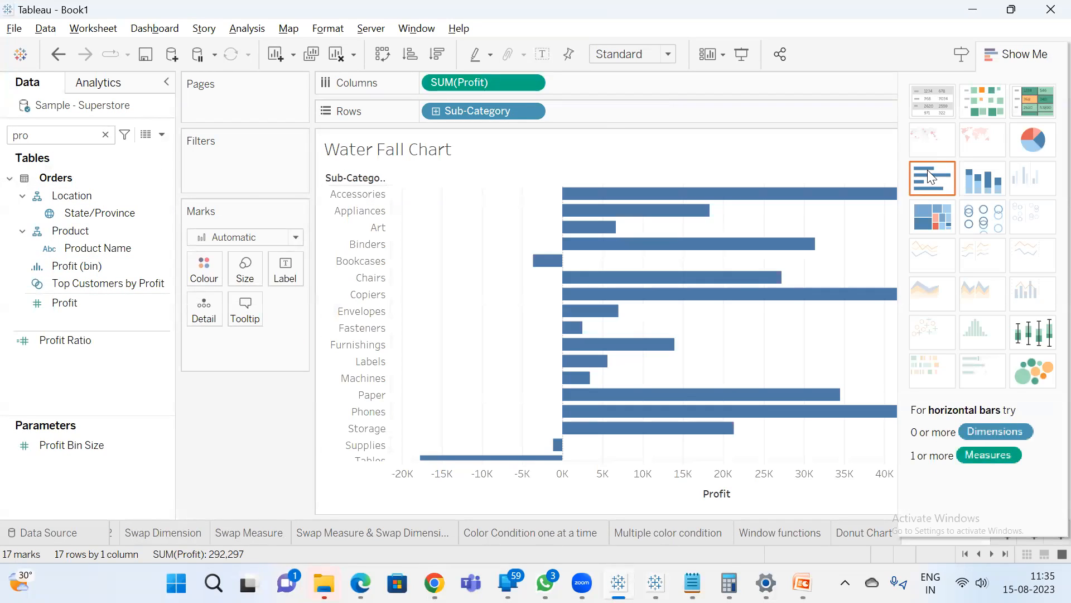
left_click(981, 54)
left_click(384, 54)
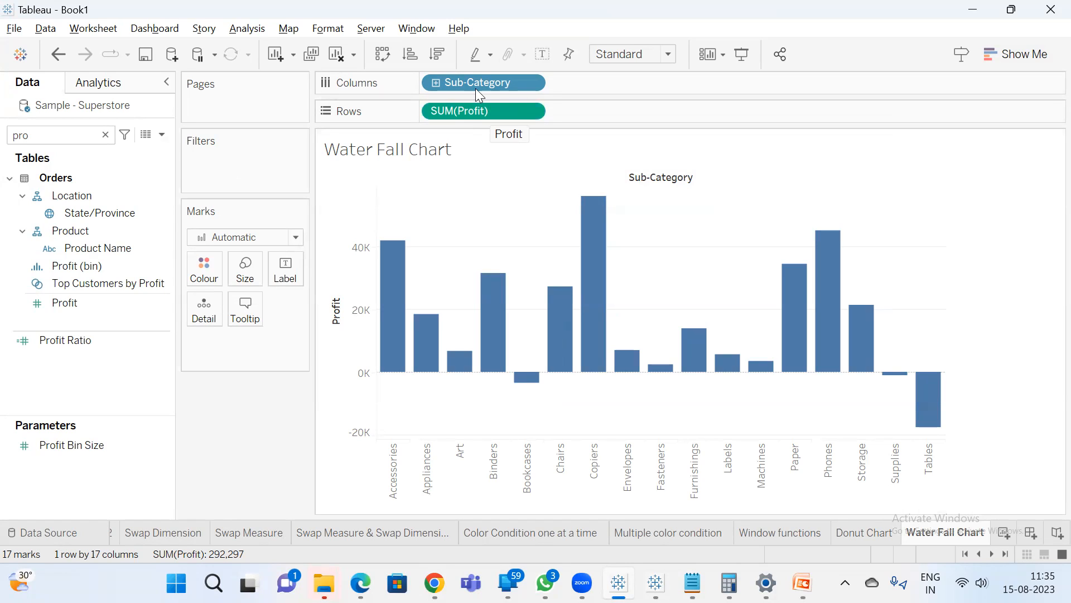
Look over the chart types offered for the Donut Chart worksheet and return to the Water Fall Chart worksheet.
left_click(850, 536)
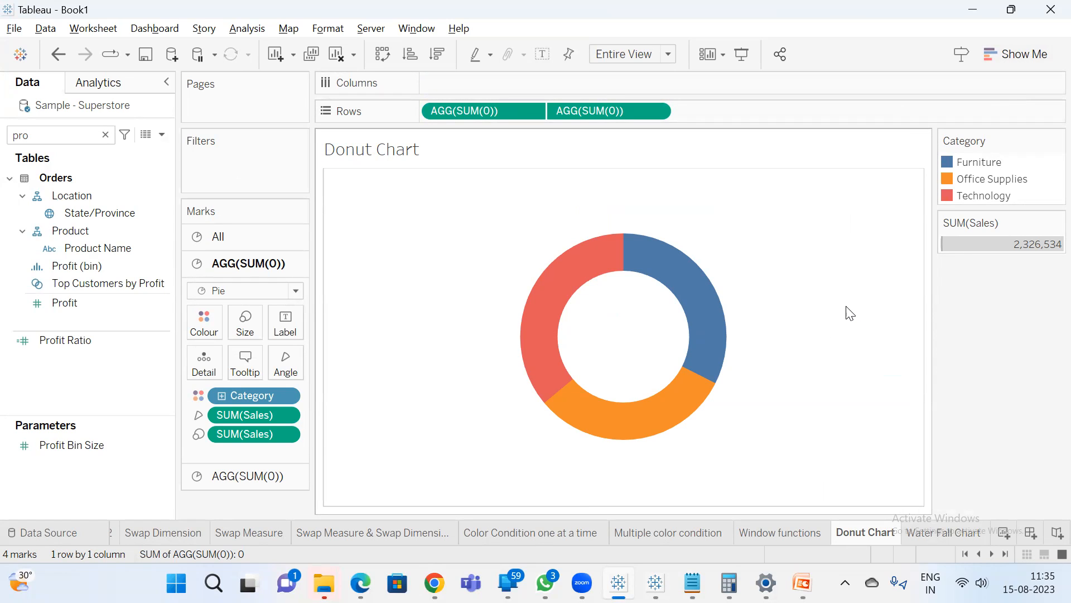
left_click(1006, 57)
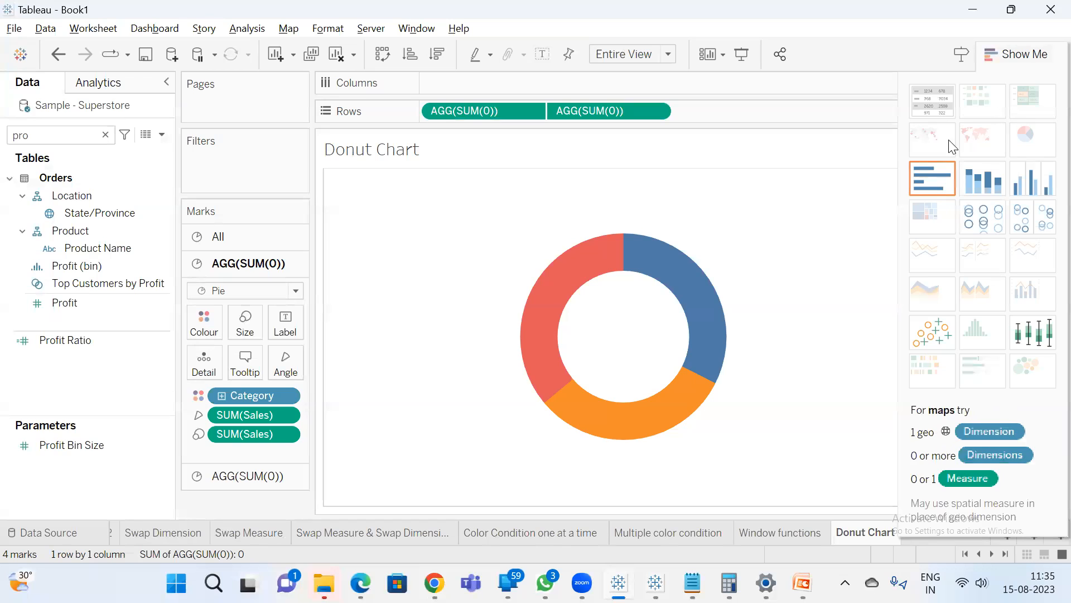
left_click(1015, 58)
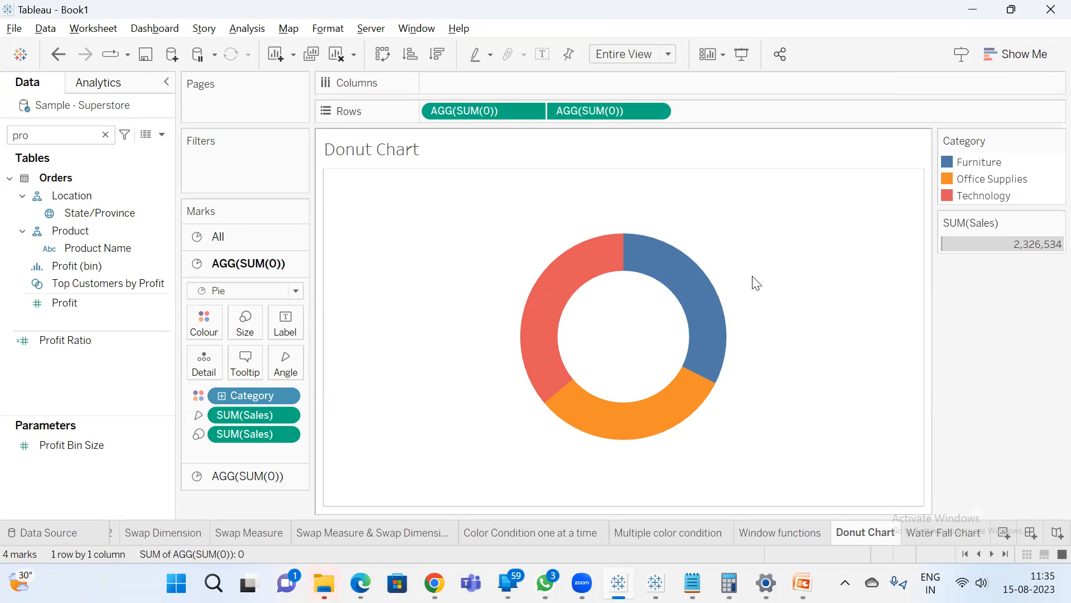
left_click(951, 533)
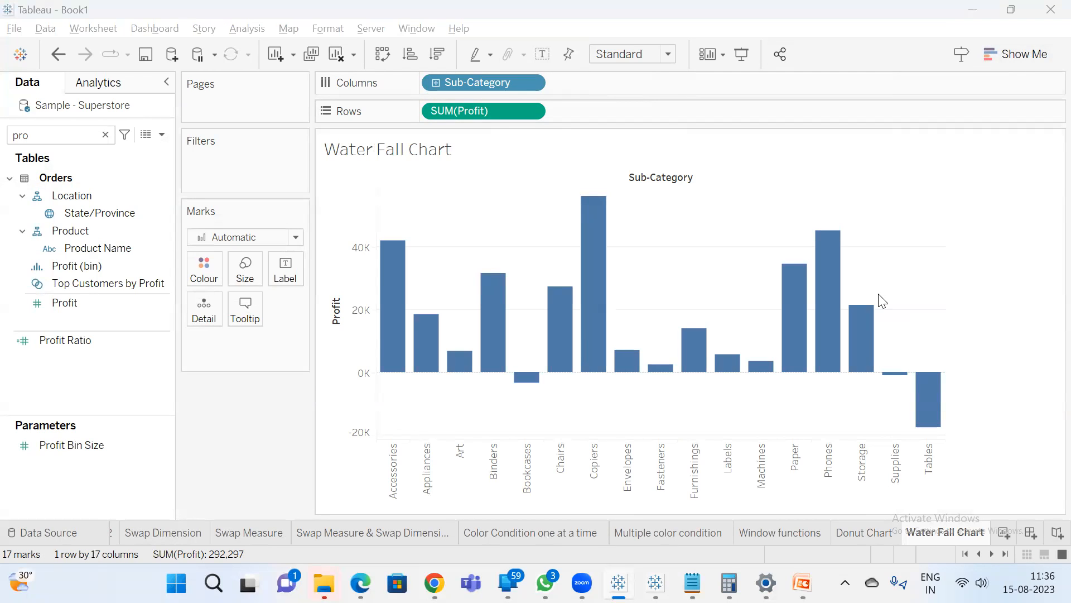
Apply the Running Total quick table calculation to SUM(Profit) on Rows and inspect the cumulative bars.
right_click(499, 112)
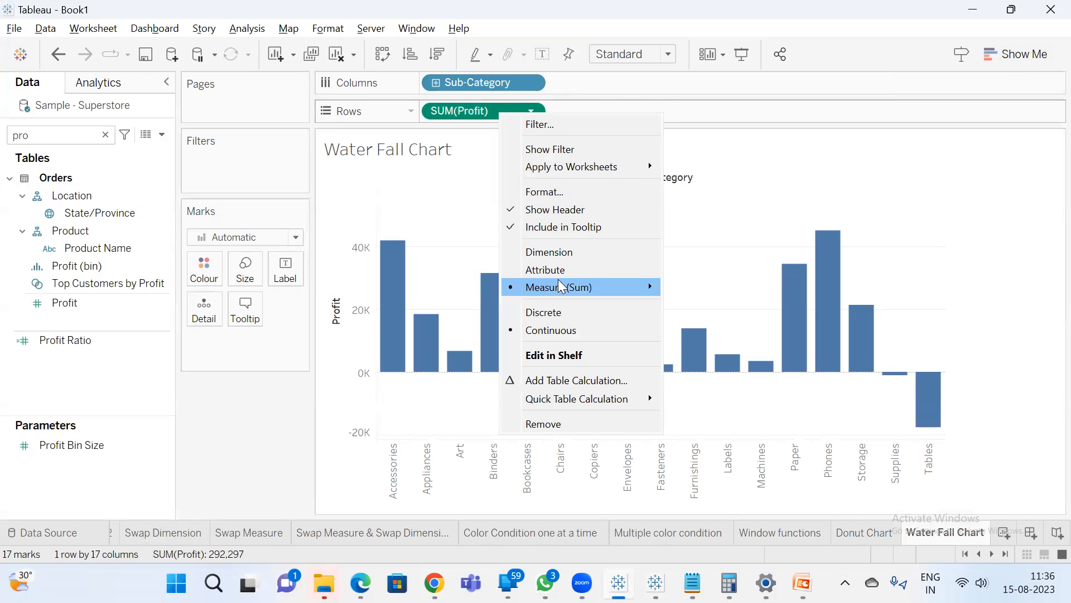
mouse_move(558, 286)
mouse_move(606, 404)
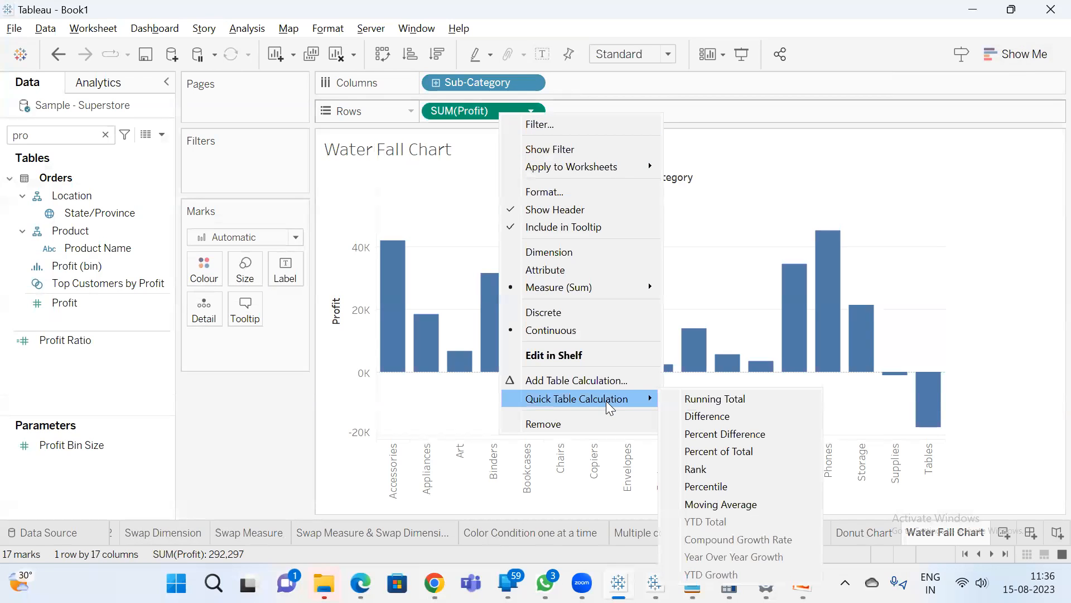
left_click(720, 401)
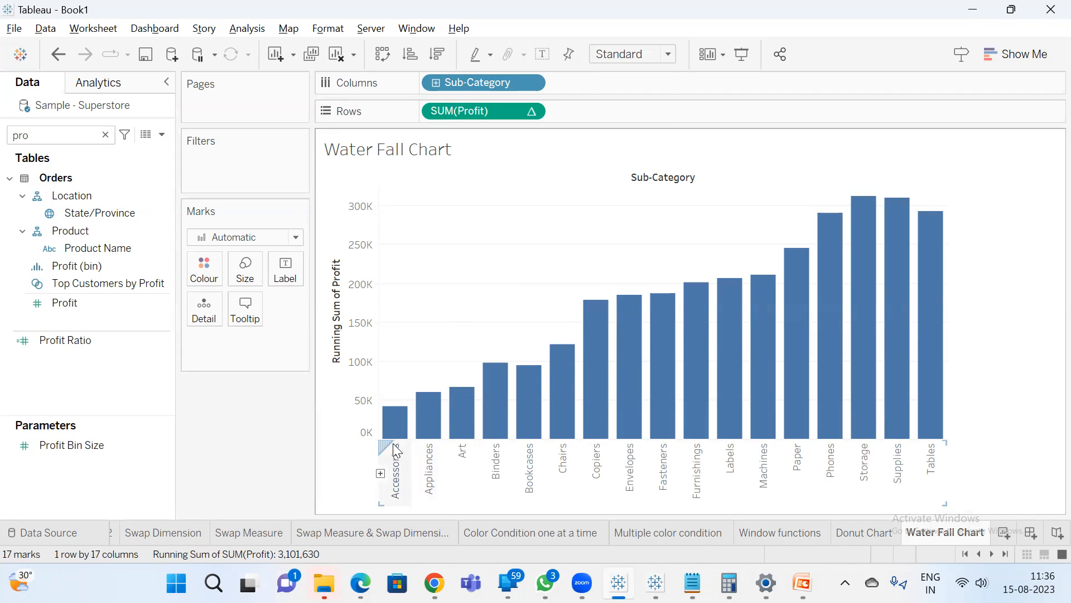
mouse_move(398, 428)
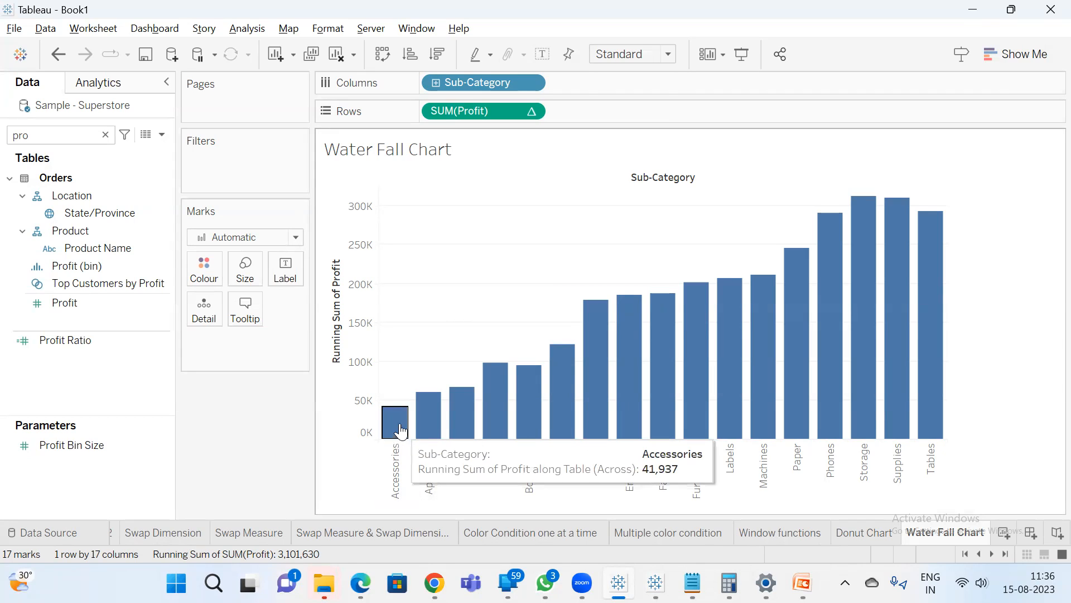
mouse_move(437, 444)
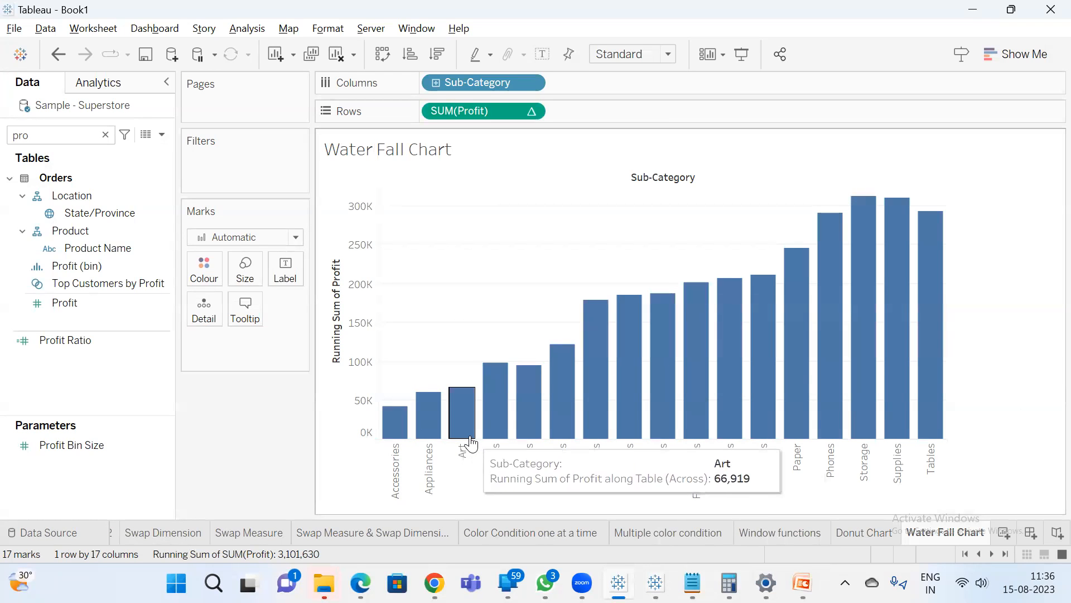
mouse_move(943, 424)
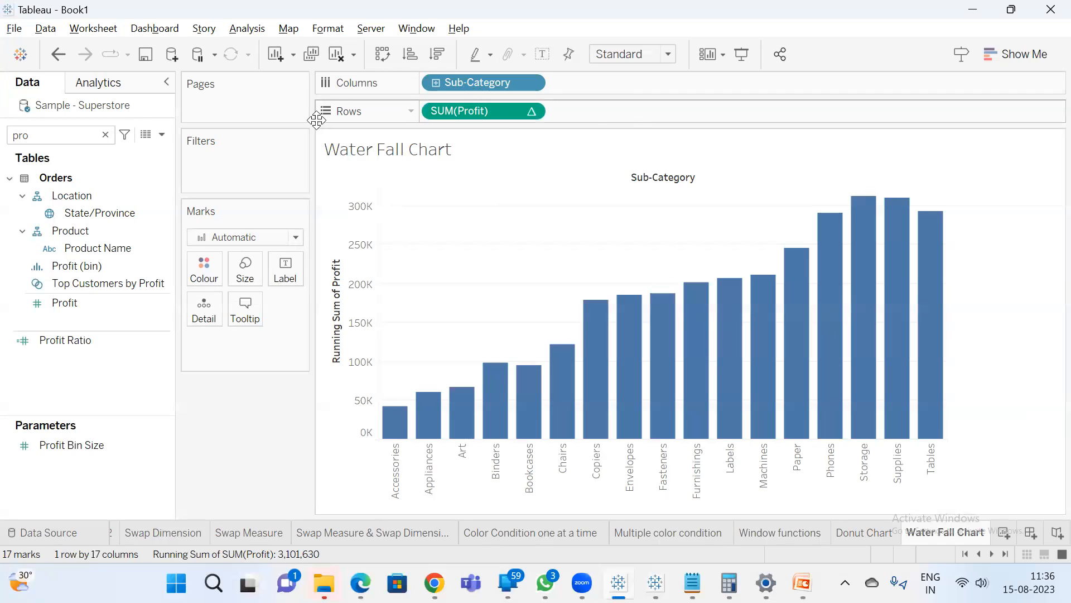
Change the mark type to Gantt Bar and duplicate the Profit field in the data list.
left_click(266, 241)
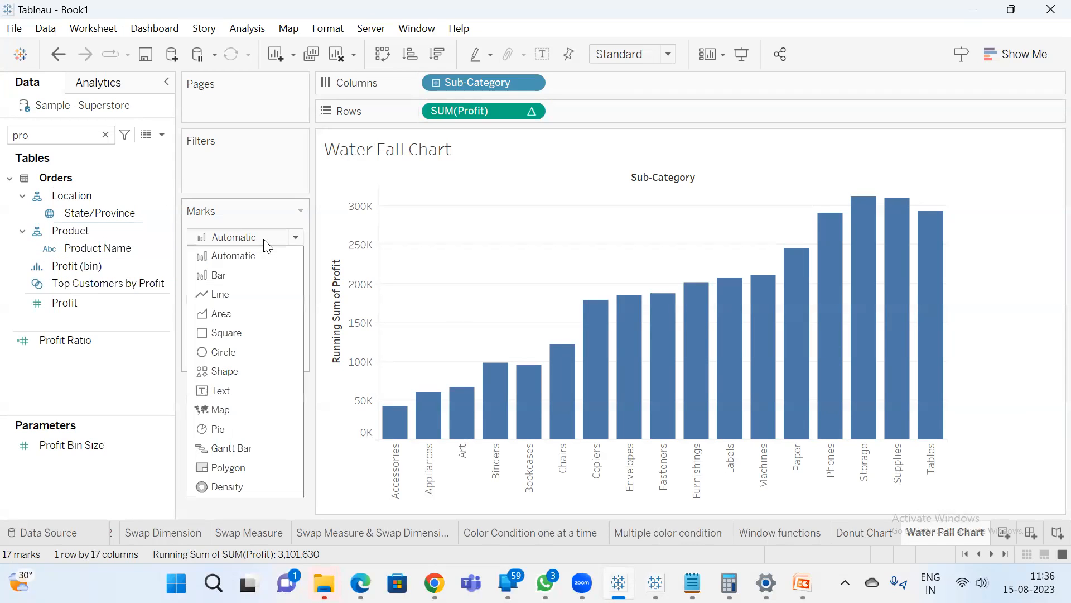
left_click(249, 454)
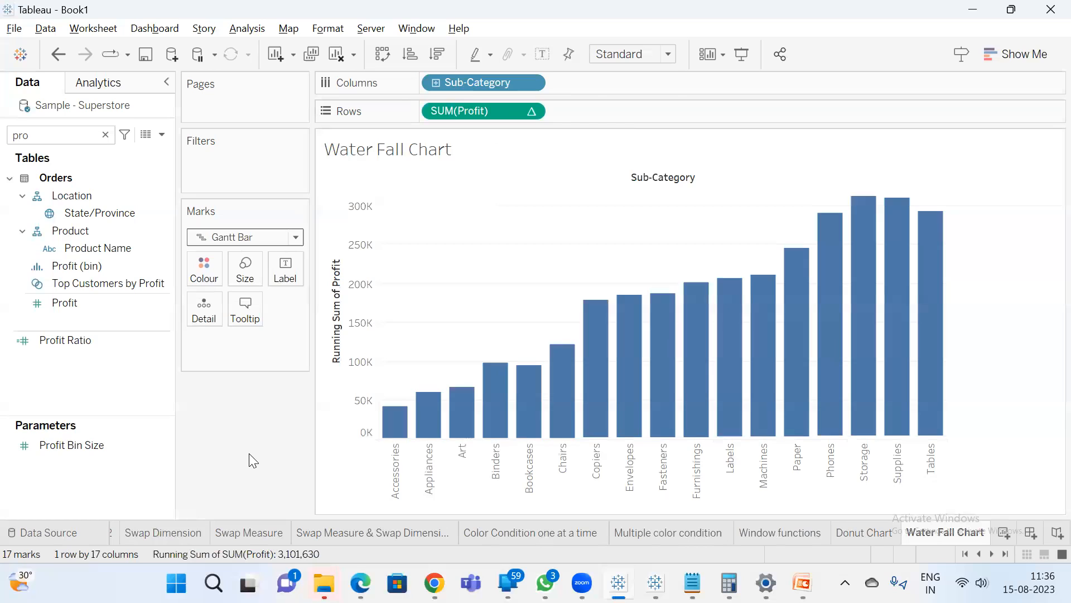
left_click(84, 304)
right_click(85, 304)
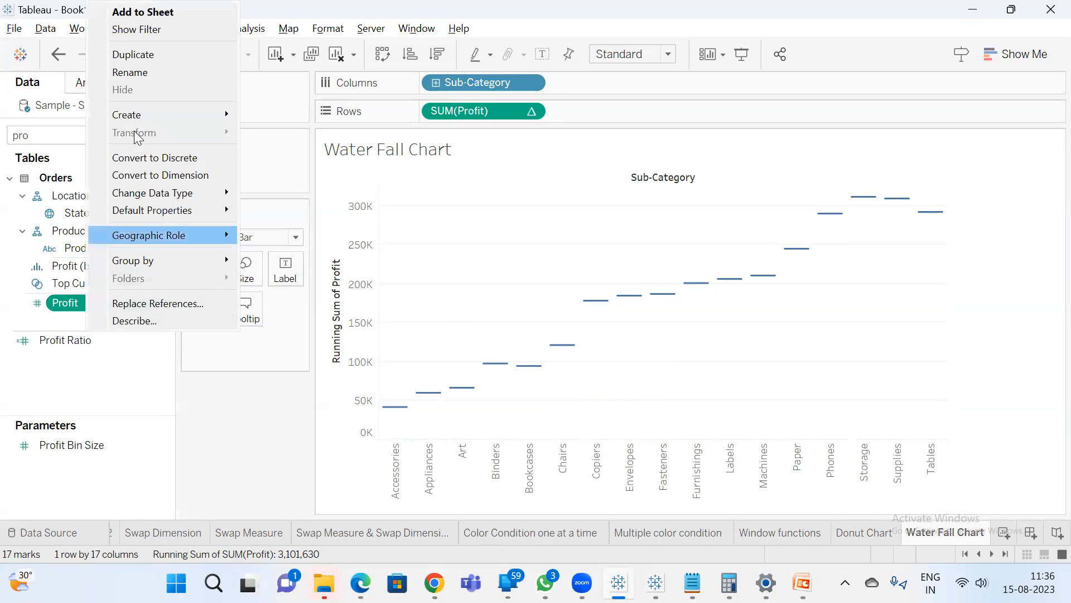
left_click(162, 58)
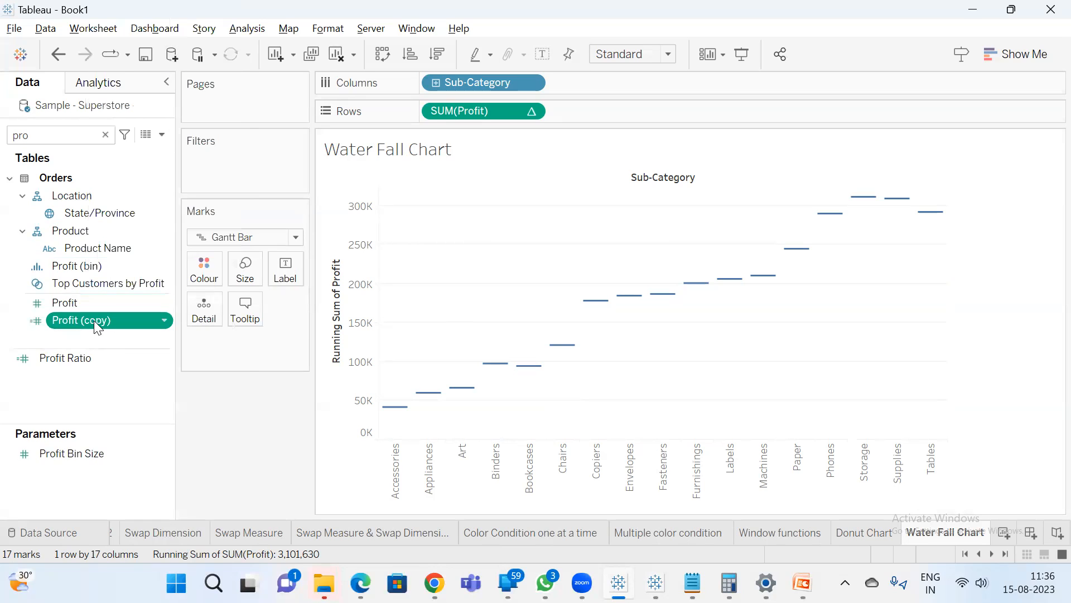
Edit the duplicated Profit field, naming it "Negative Profit" with the formula -[Profit].
right_click(94, 320)
left_click(138, 94)
left_click_drag(425, 243, 12, 216)
type("N")
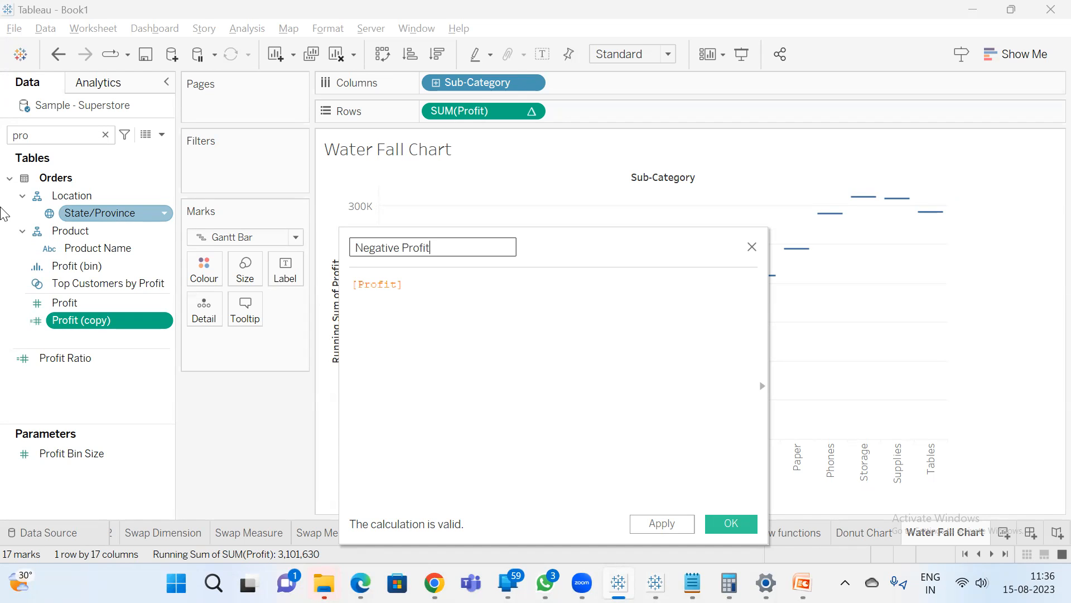
type("egative Profit")
left_click(353, 284)
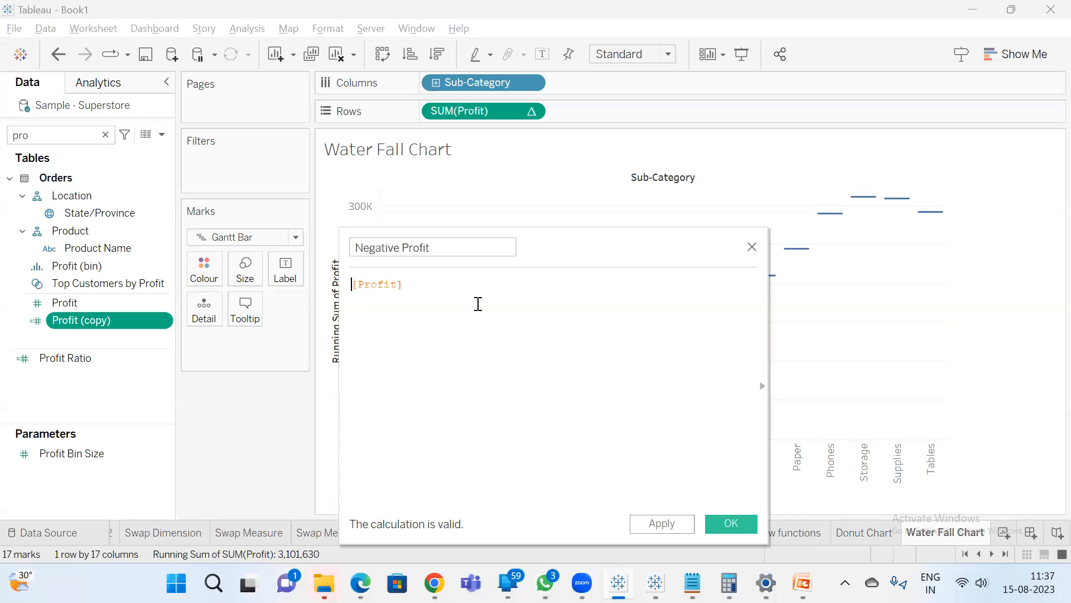
type("-")
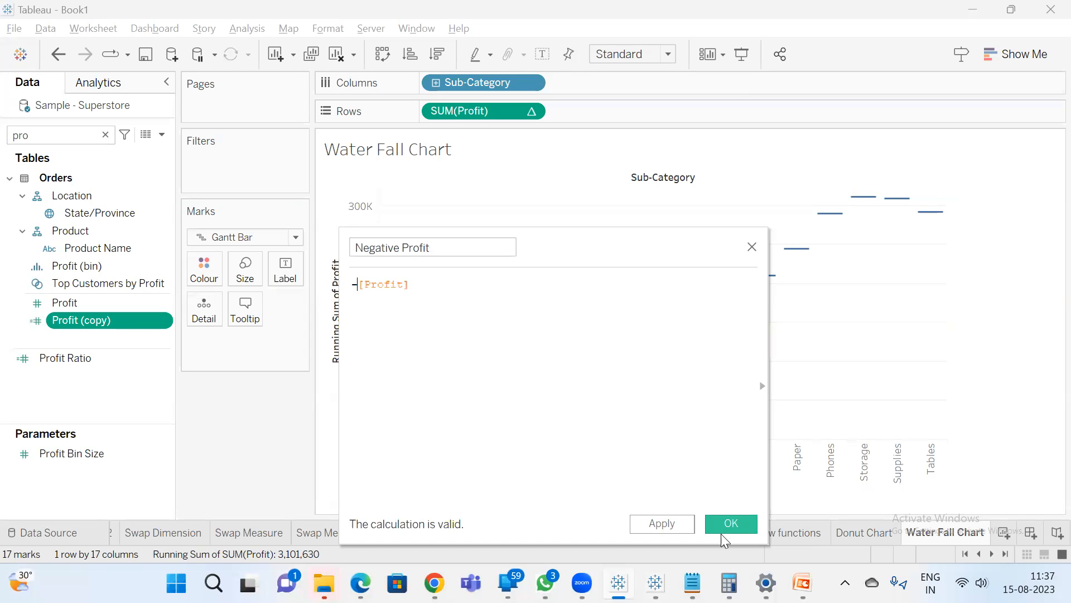
left_click(731, 523)
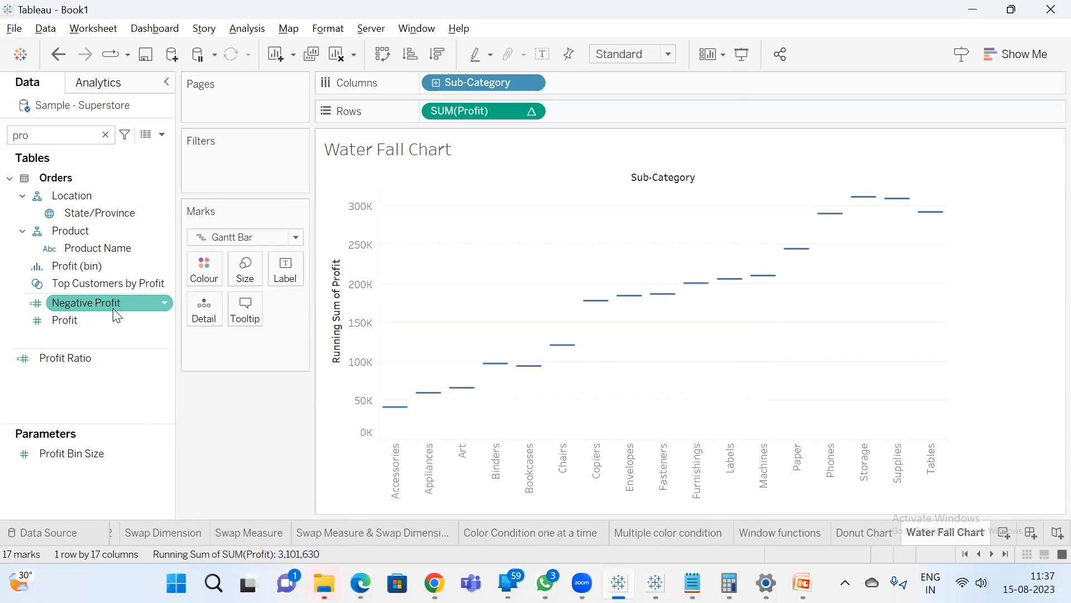
Size the Gantt bars by Negative Profit and colour them by Profit.
left_click_drag(114, 306, 245, 271)
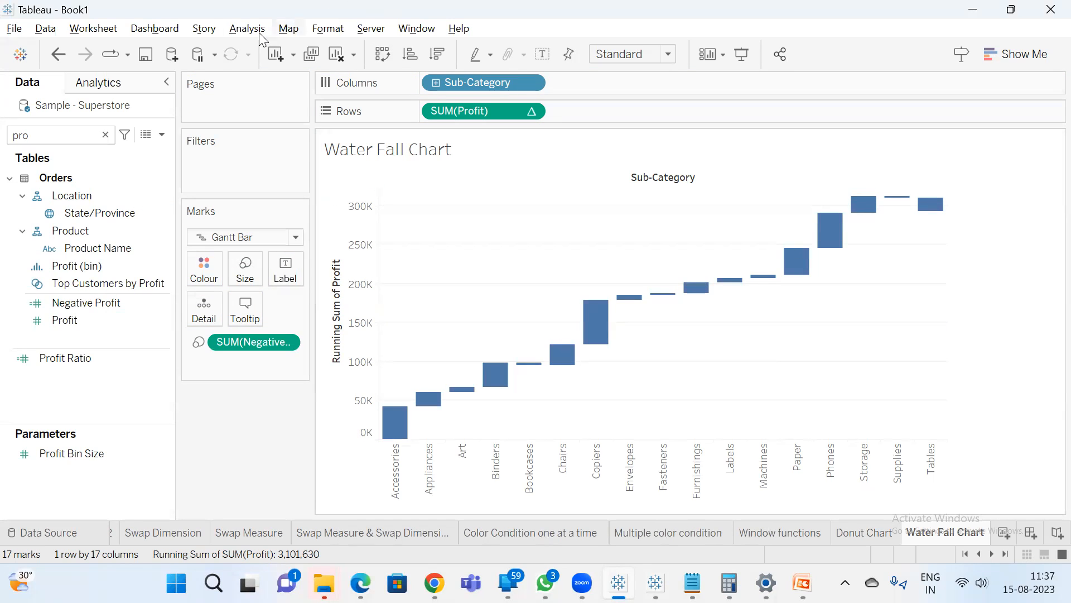
left_click(53, 135)
key("BackSpace")
key("BackSpace")
type("r")
left_click_drag(65, 319, 199, 284)
Set the Profit colour legend to stepped colour with 2 steps and inspect the negative-profit bars.
double_click(1020, 163)
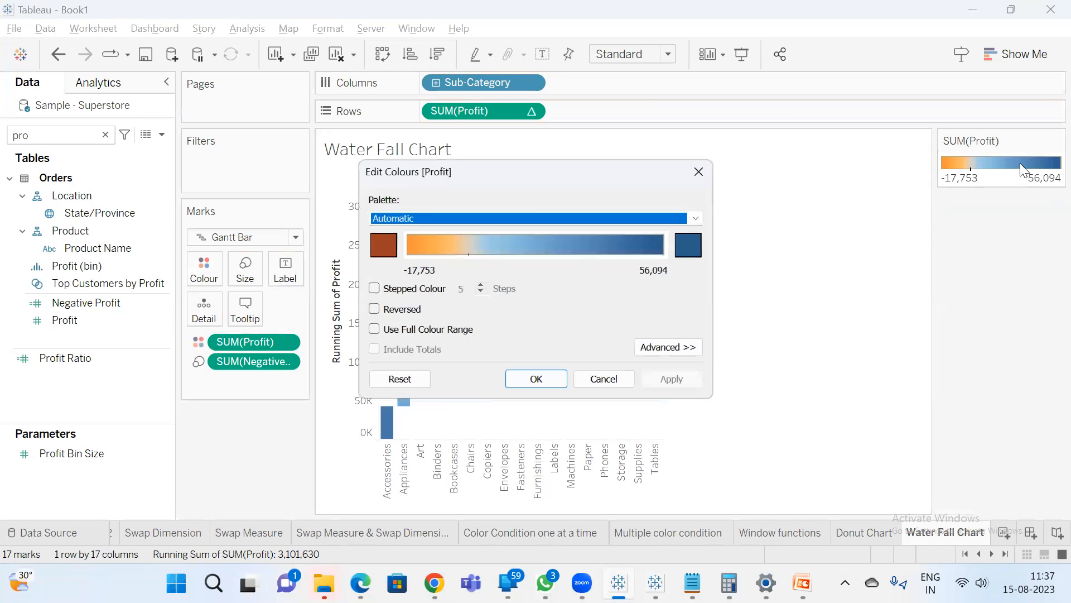
left_click(401, 288)
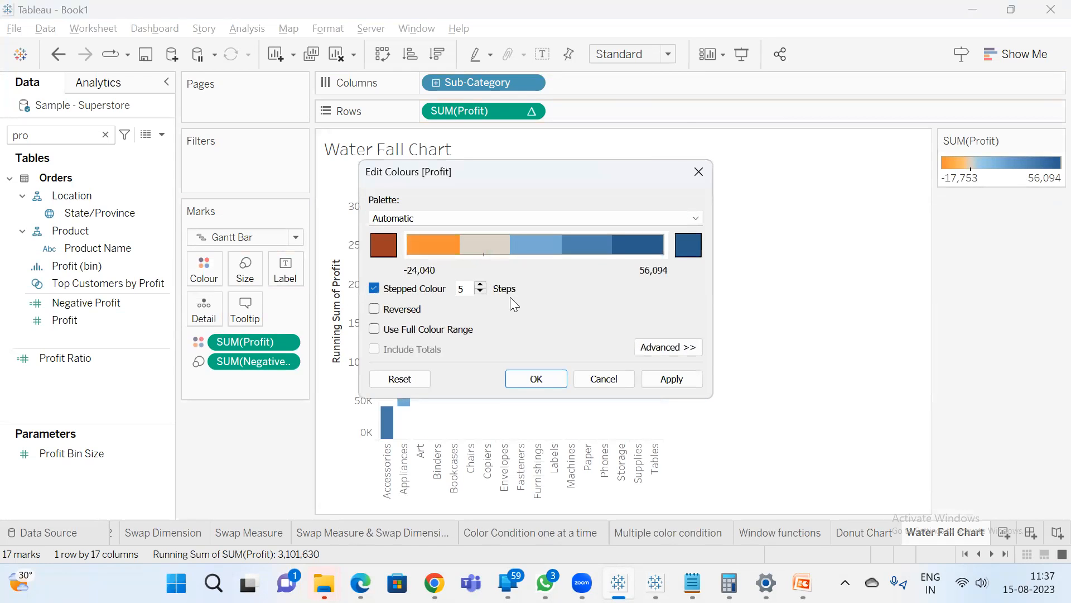
left_click(480, 292)
left_click(480, 291)
left_click(480, 291)
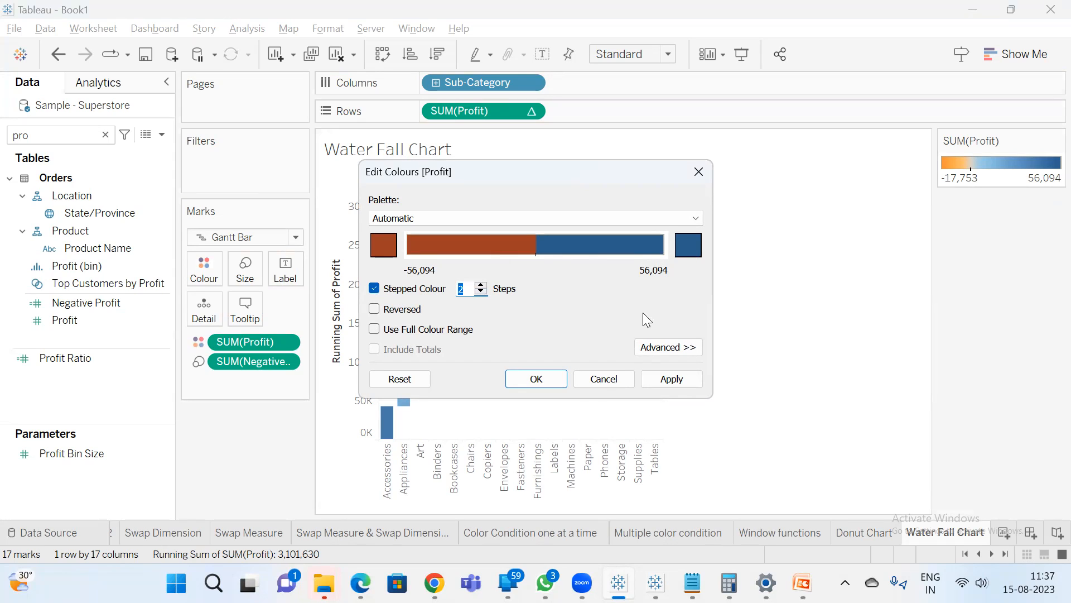
left_click(554, 379)
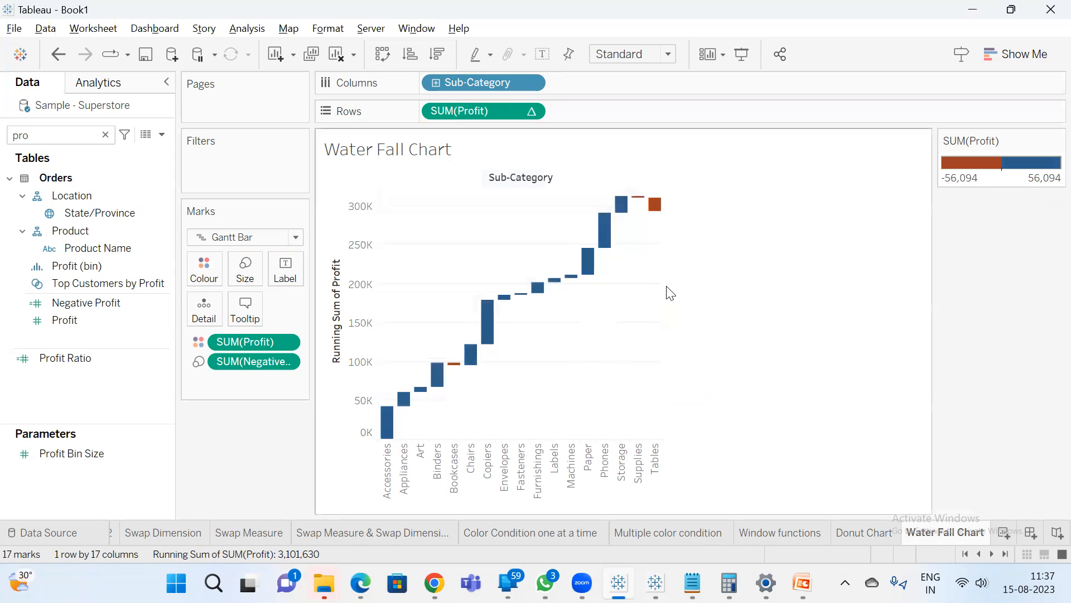
mouse_move(641, 207)
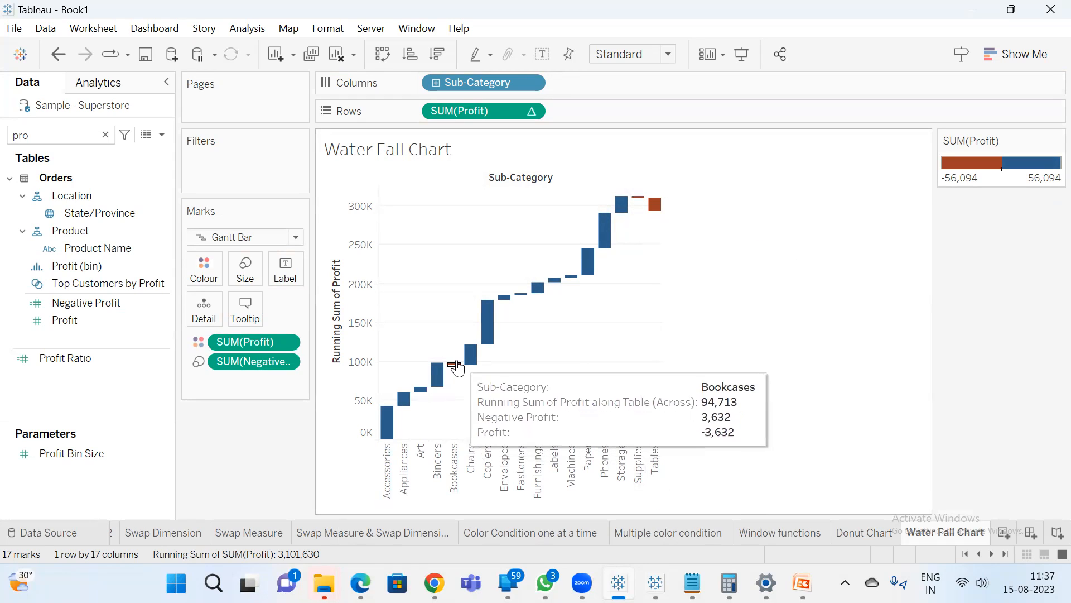
Fit the waterfall chart to Entire View and add a Grand Total bar after the last sub-category.
left_click(619, 61)
left_click(624, 114)
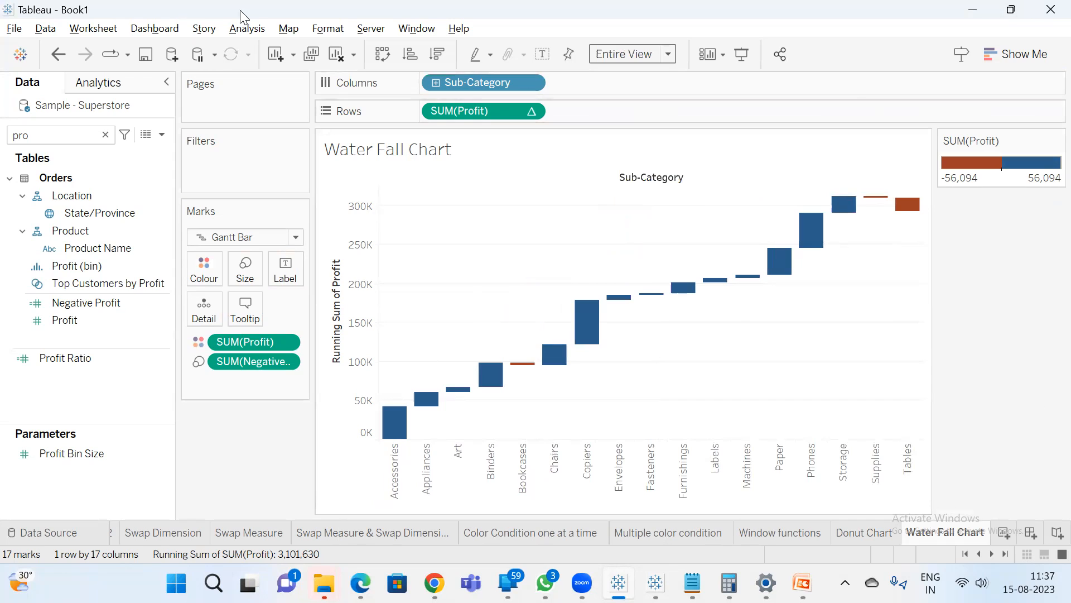
left_click(247, 28)
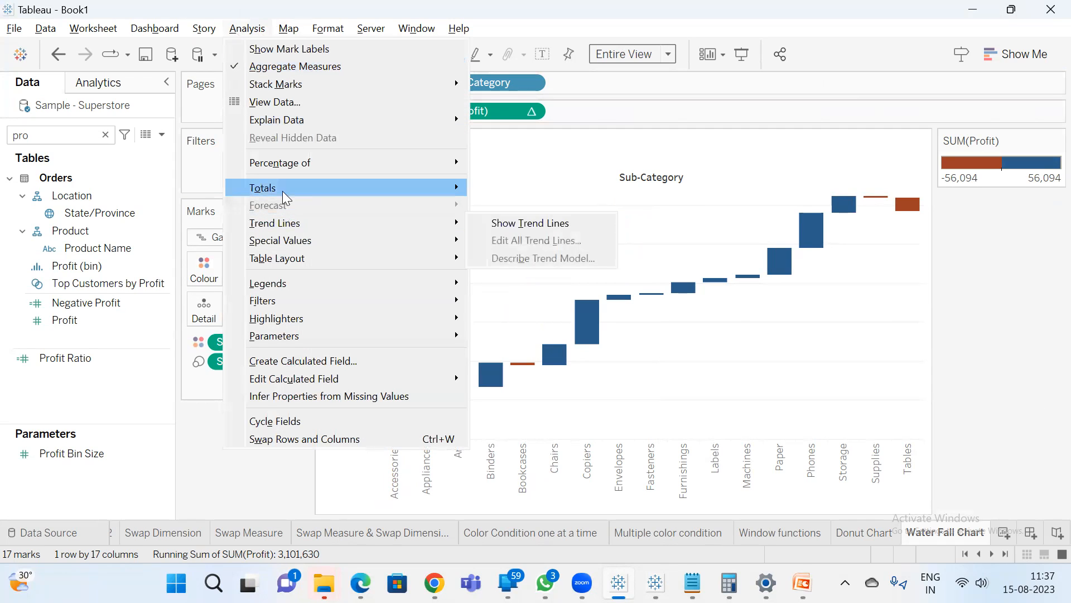
mouse_move(441, 188)
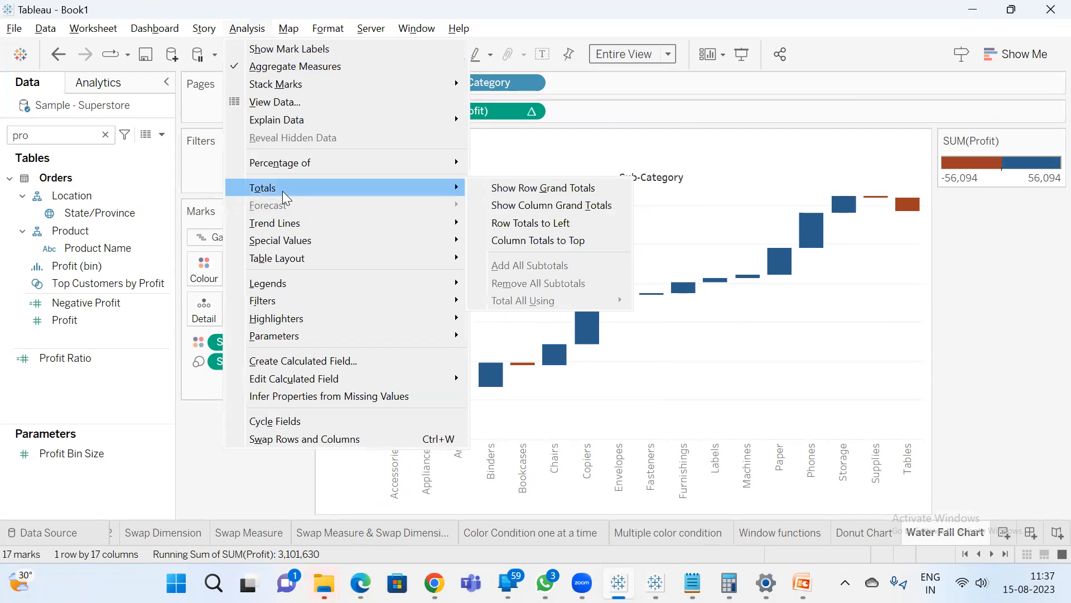
left_click(536, 206)
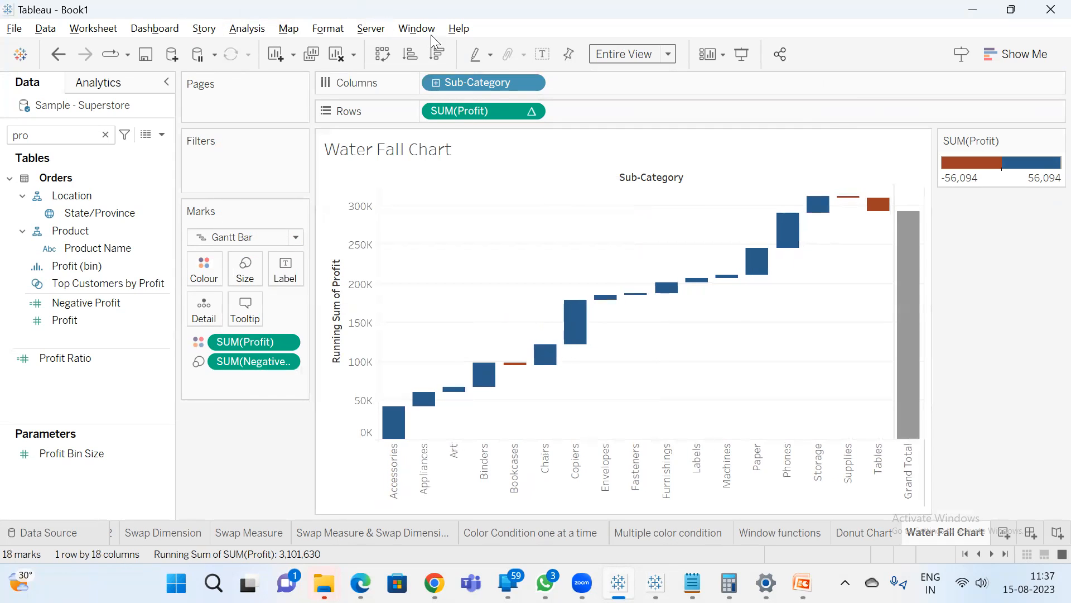
mouse_move(913, 268)
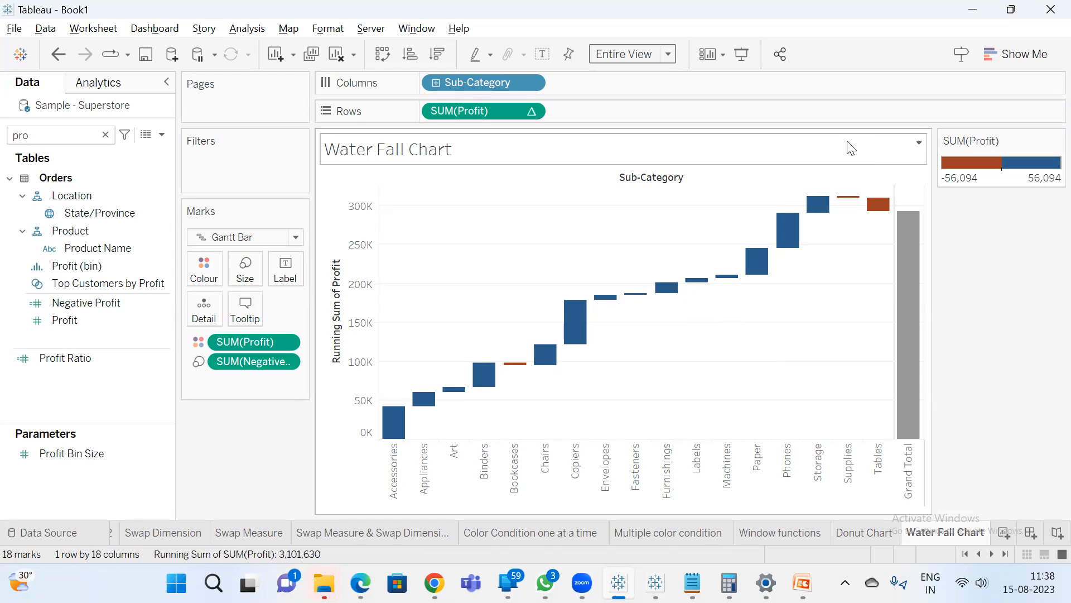
mouse_move(918, 361)
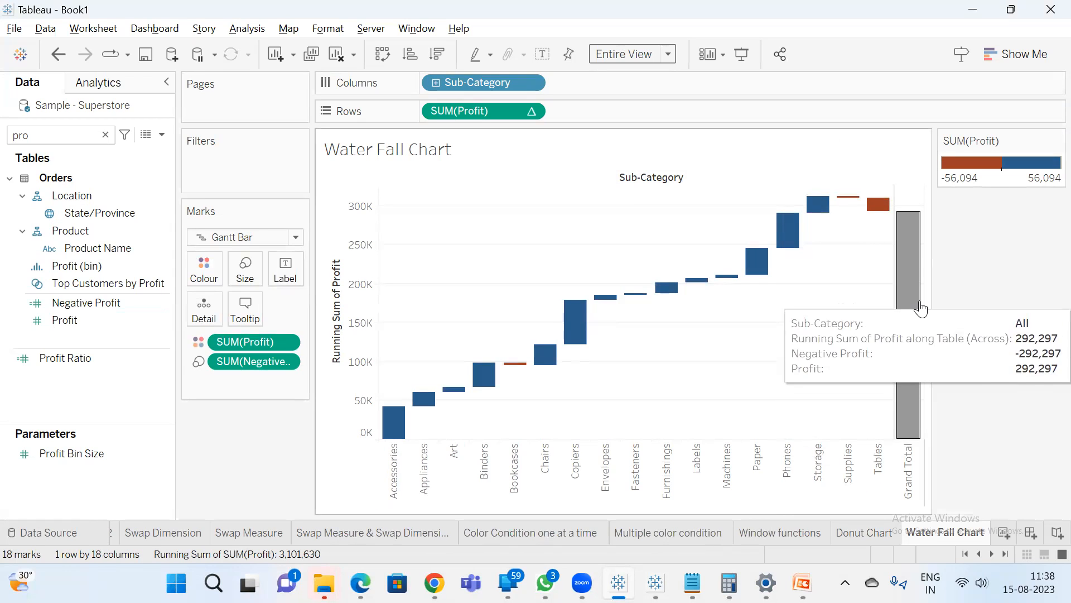
Examine the Binders, Bookcases and Chairs bars of the waterfall chart up close and reset the axes to the full view.
mouse_move(488, 386)
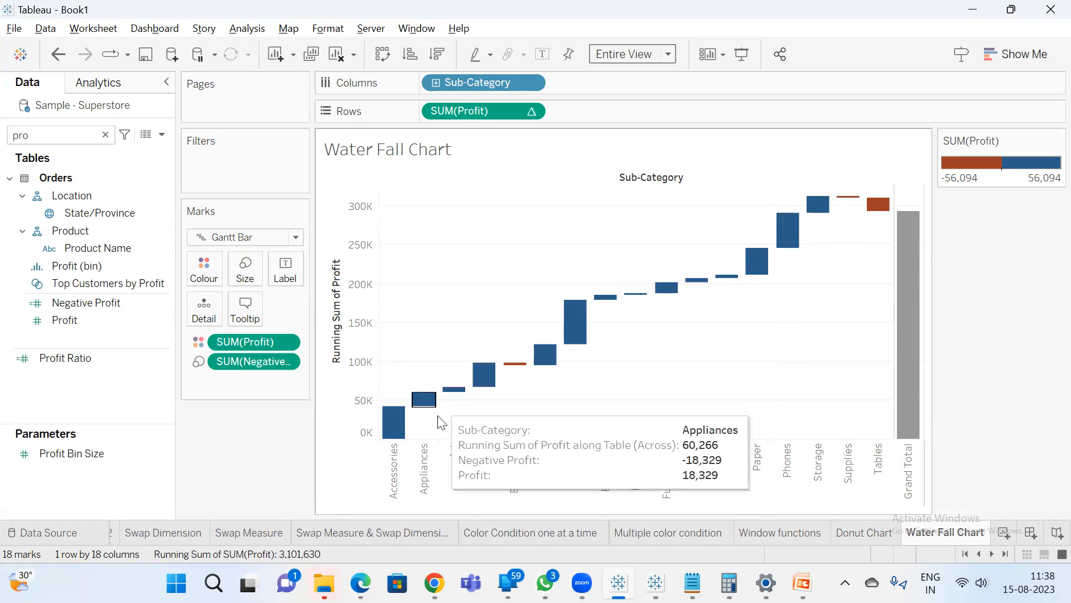
mouse_move(527, 381)
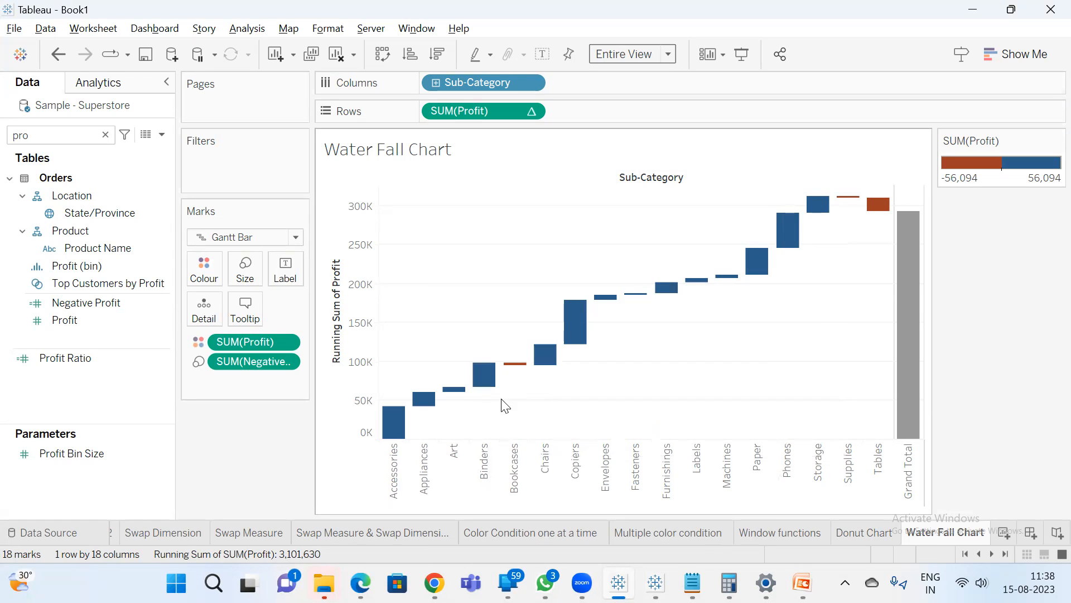
scroll(506, 376, "up", 1)
scroll(507, 377, "up", 8)
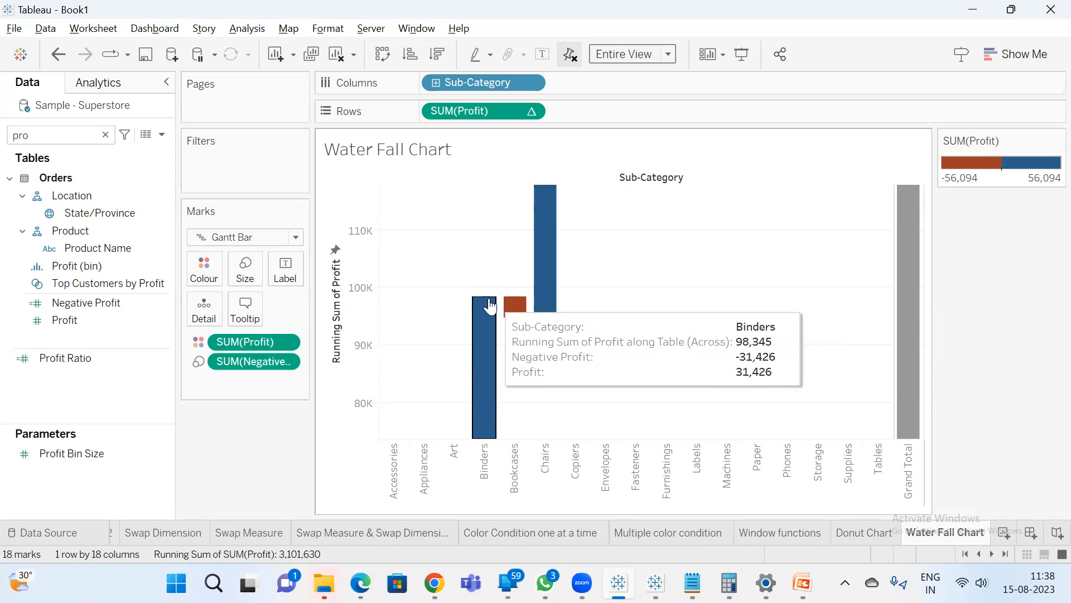
mouse_move(482, 300)
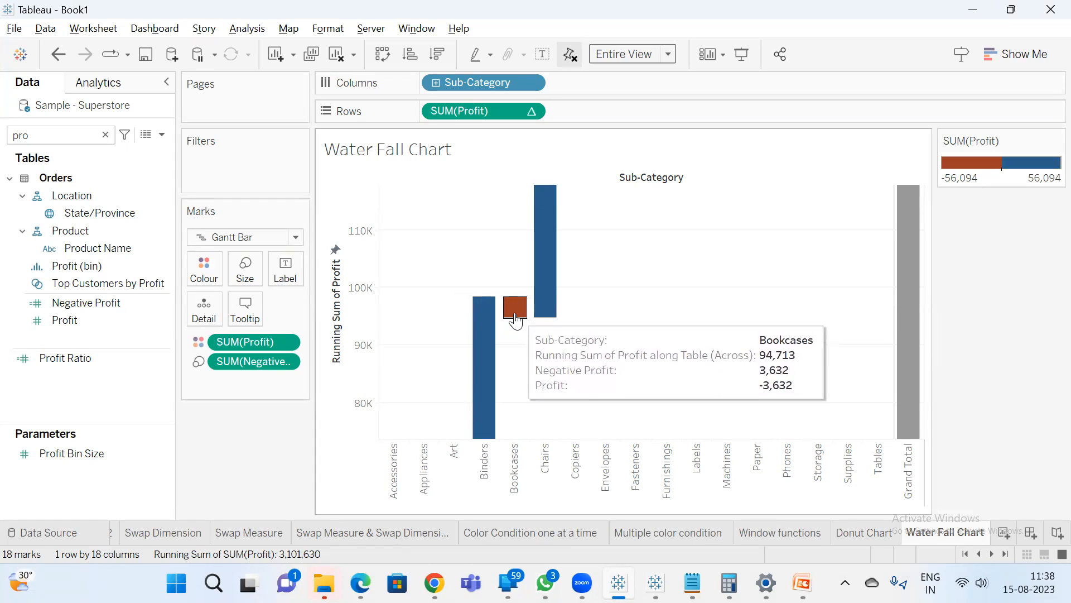
mouse_move(545, 320)
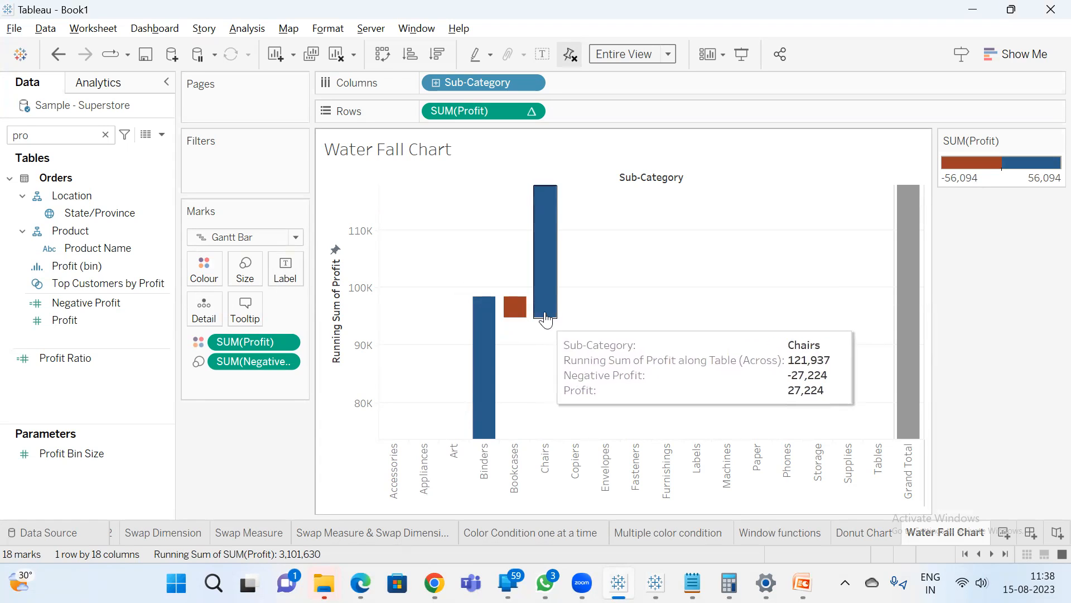
mouse_move(552, 196)
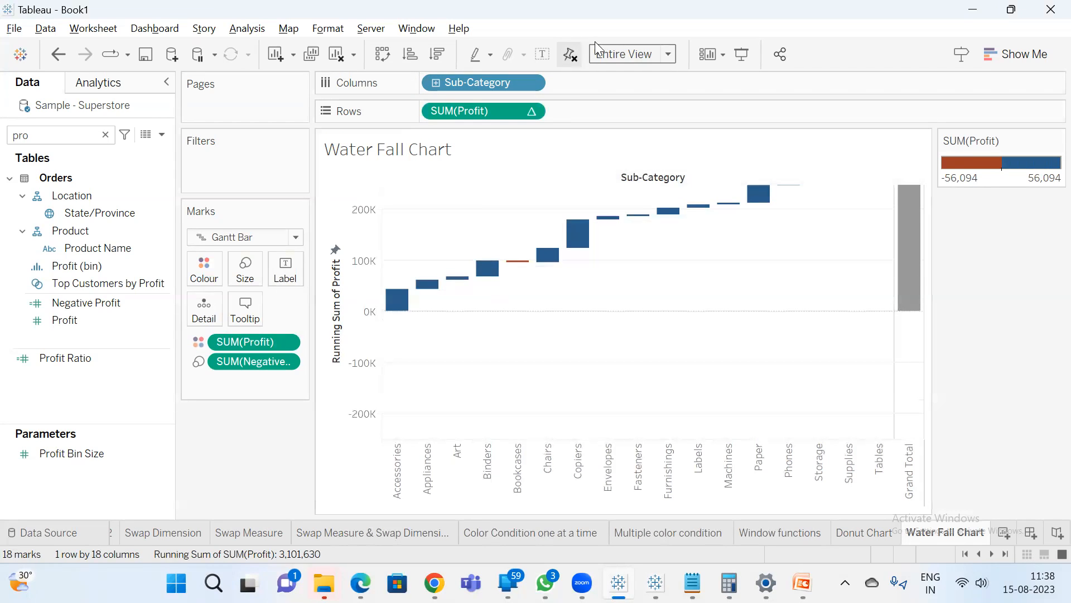
left_click(572, 55)
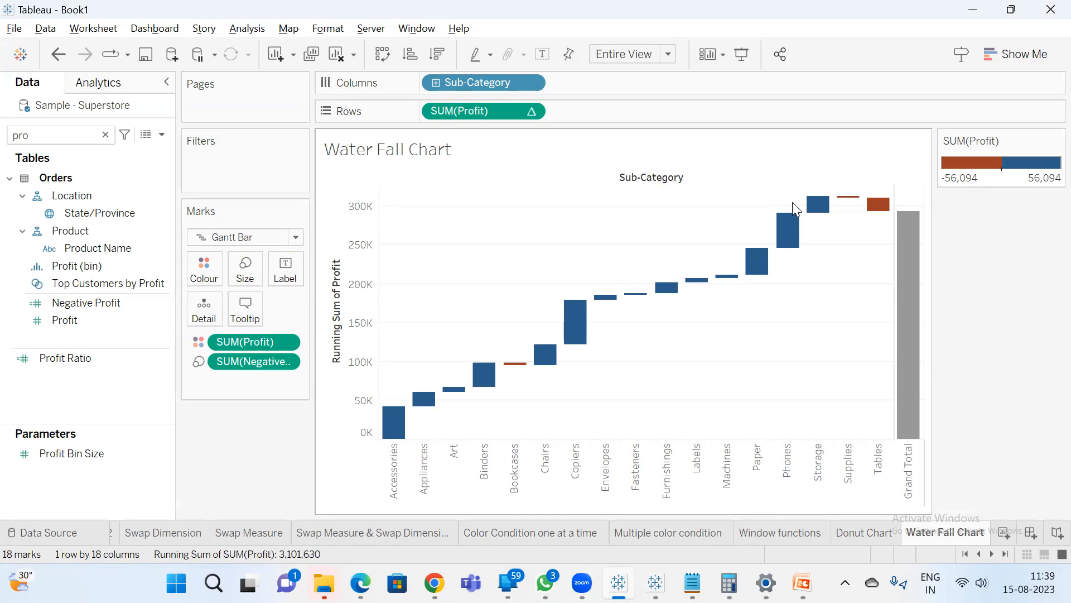
Compare the Grand Total bar with the Bookcases, Tables and Copiers bars of the waterfall chart.
mouse_move(908, 257)
mouse_move(911, 216)
mouse_move(513, 375)
mouse_move(877, 210)
mouse_move(581, 333)
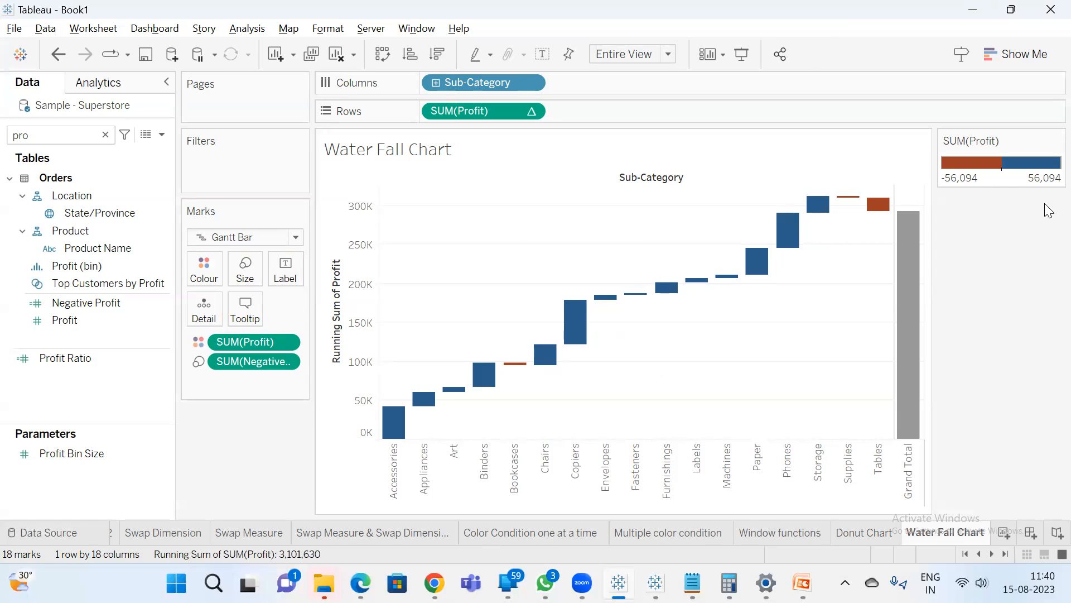
Switch to the Session26 PowerPoint presentation and examine the waterfall chart example on slide 10.
mouse_move(805, 580)
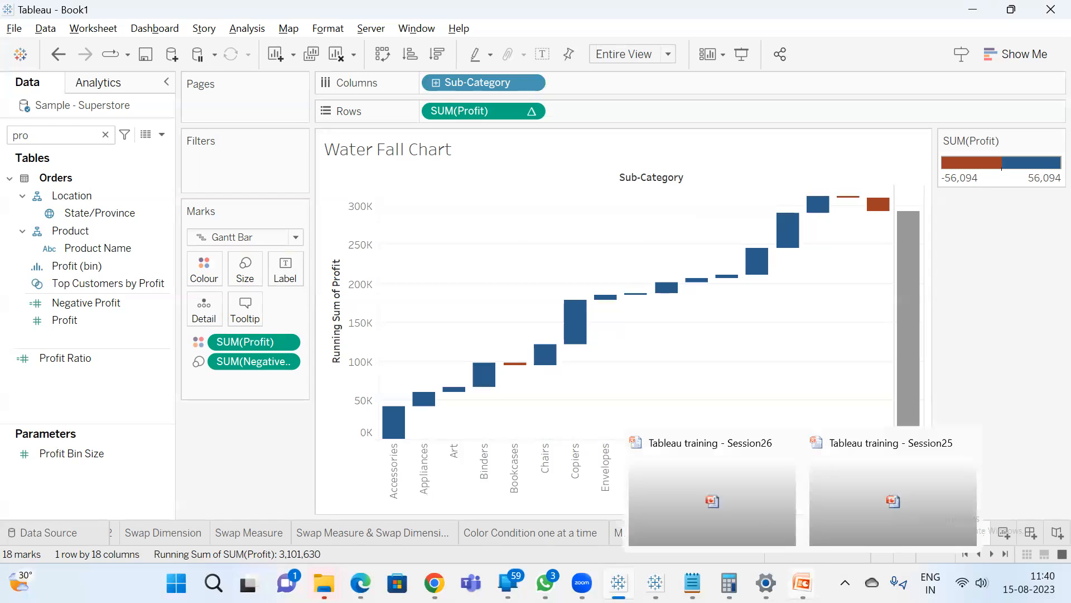
left_click(757, 510)
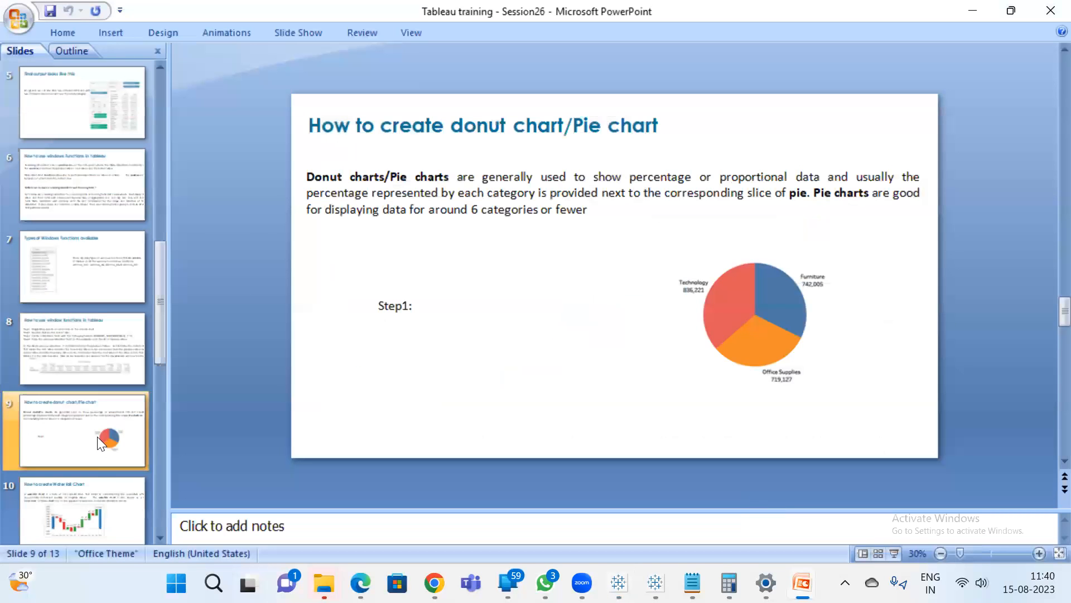
left_click(99, 514)
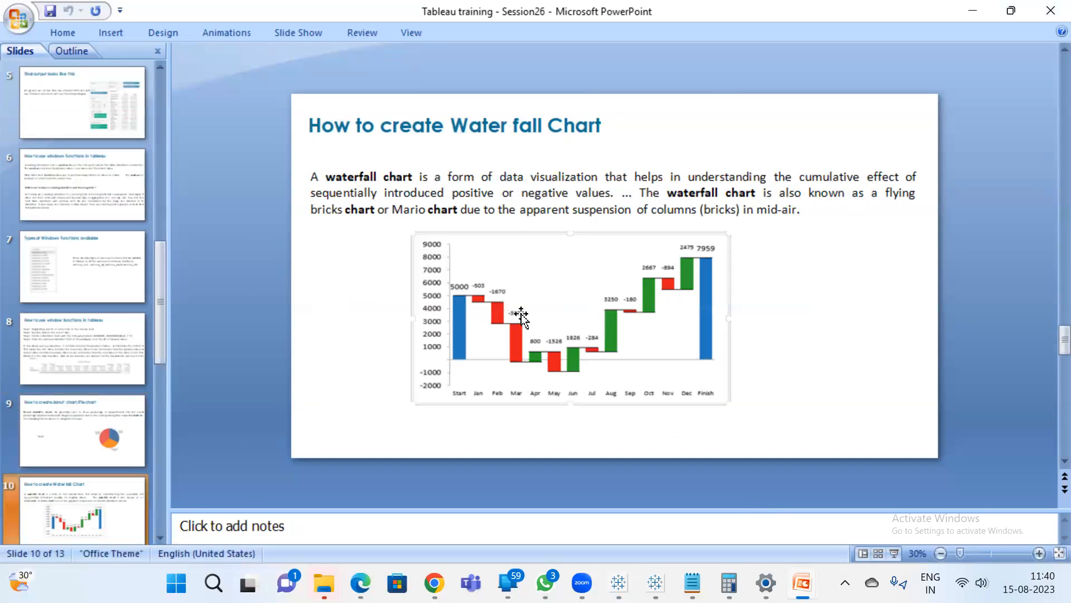
scroll(578, 310, "up", 2, "ctrl")
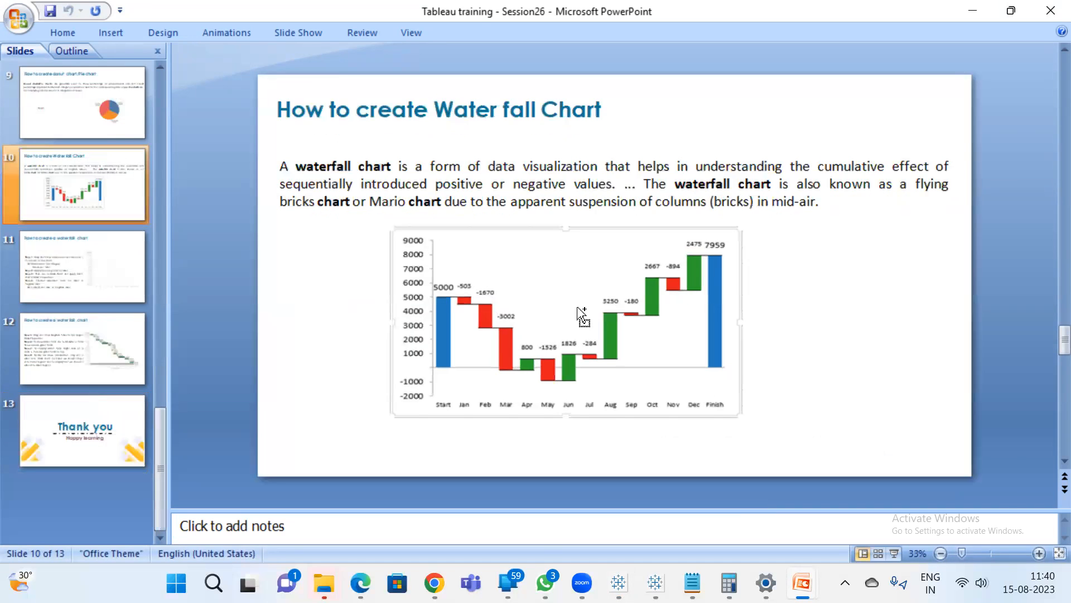
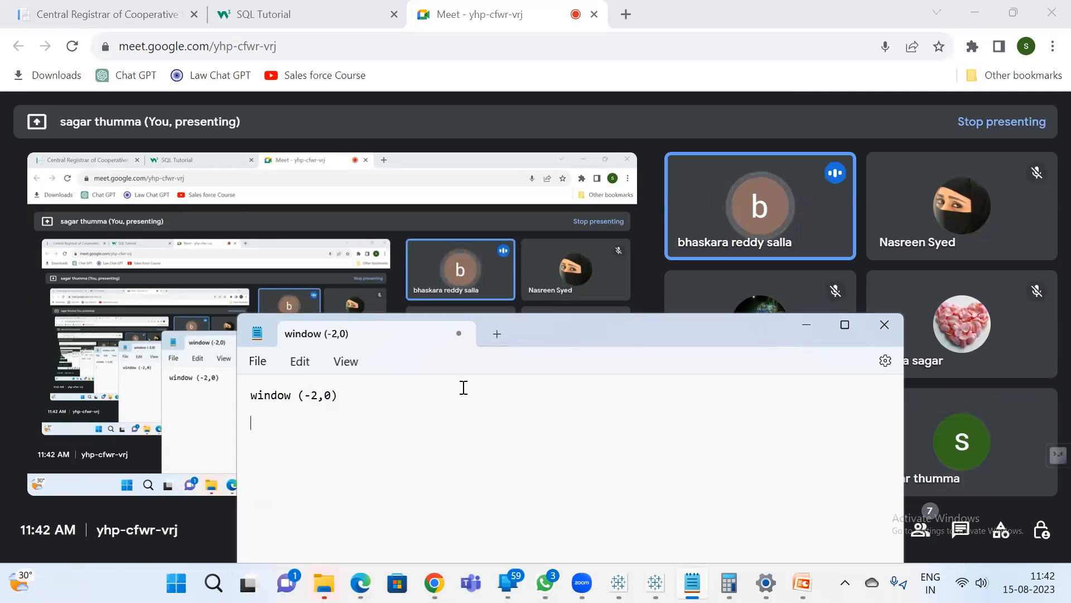
Add the line "window (0,3)" below "window (-2,0)" in the Notepad notes.
type("window ")
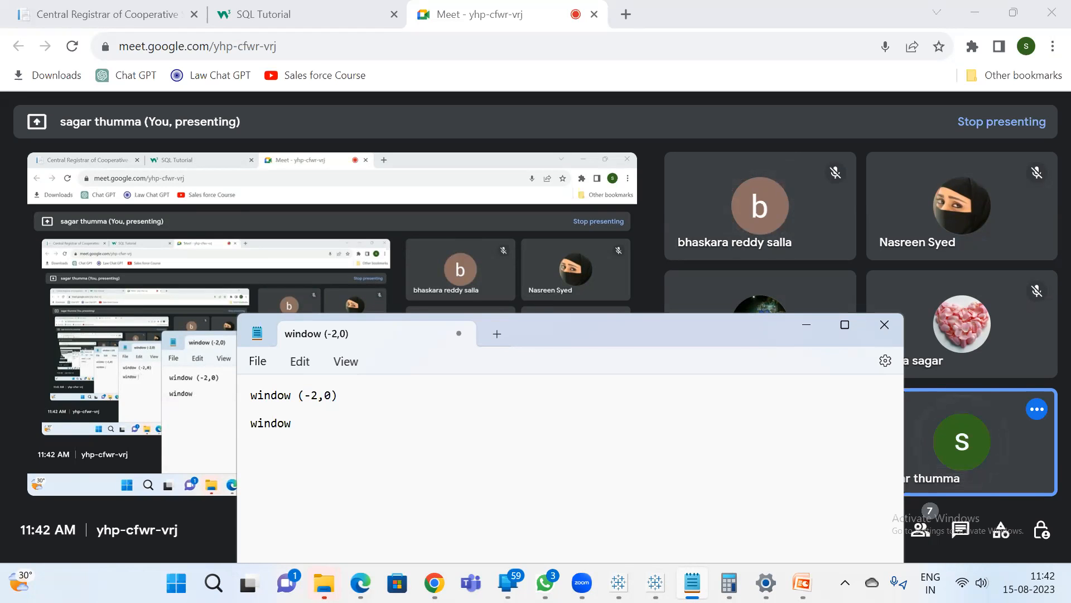
type("(0.3)")
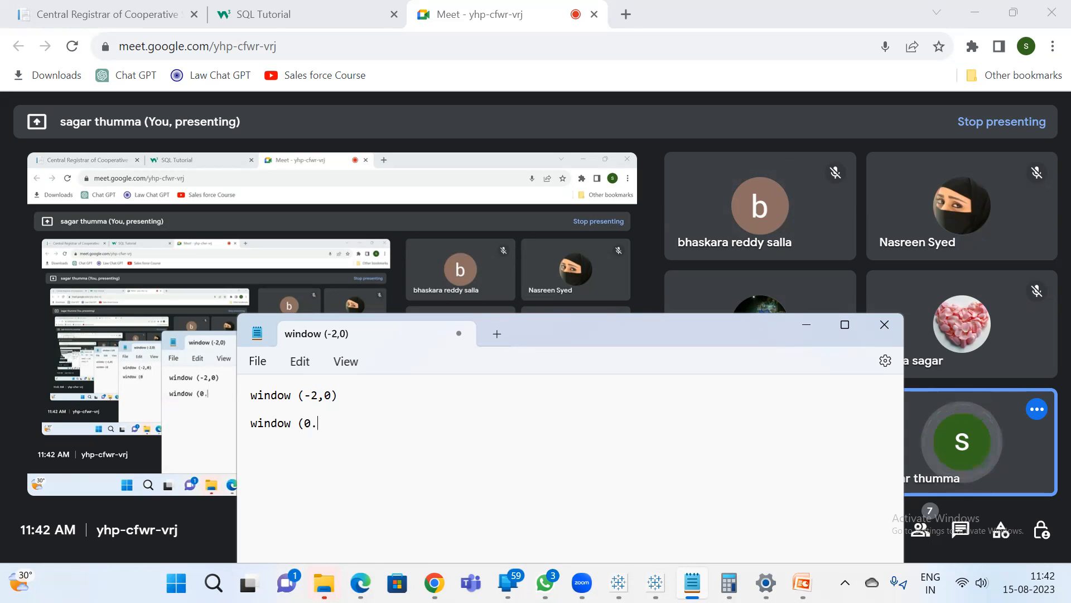
key("BackSpace")
key("BackSpace")
key("BackSpace")
type(",3)")
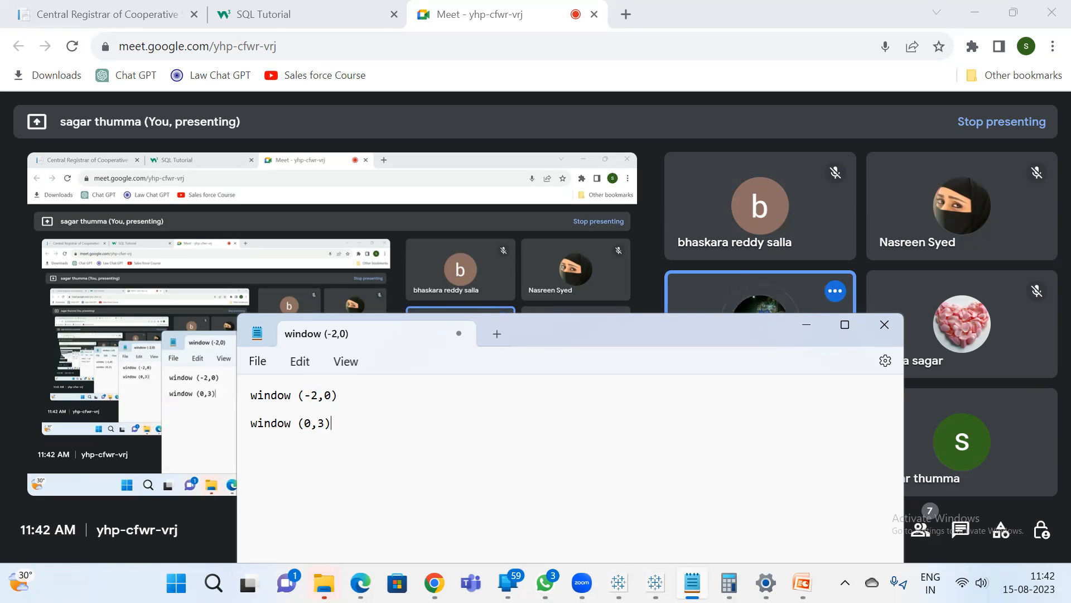
Add the line "window (1,-2)" under "window (0,3)" and reposition the notes window.
key("Return")
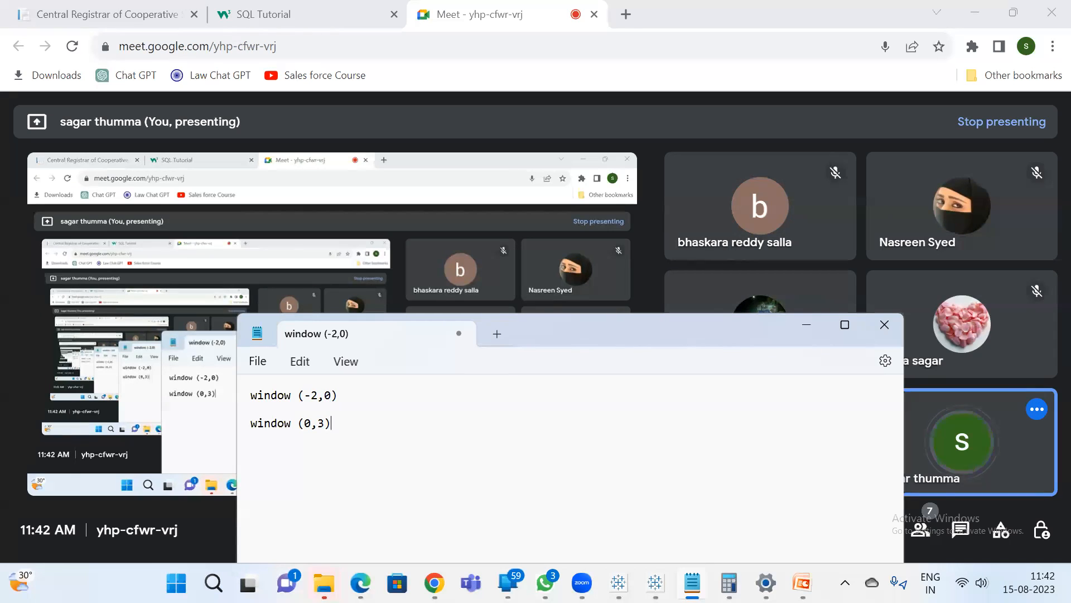
type("window ")
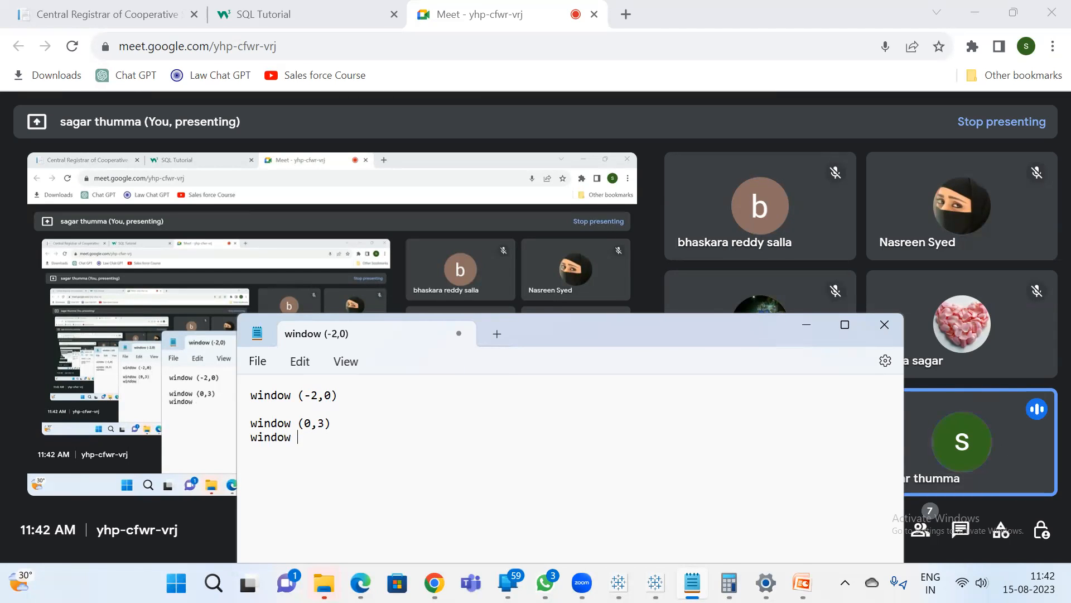
type("(")
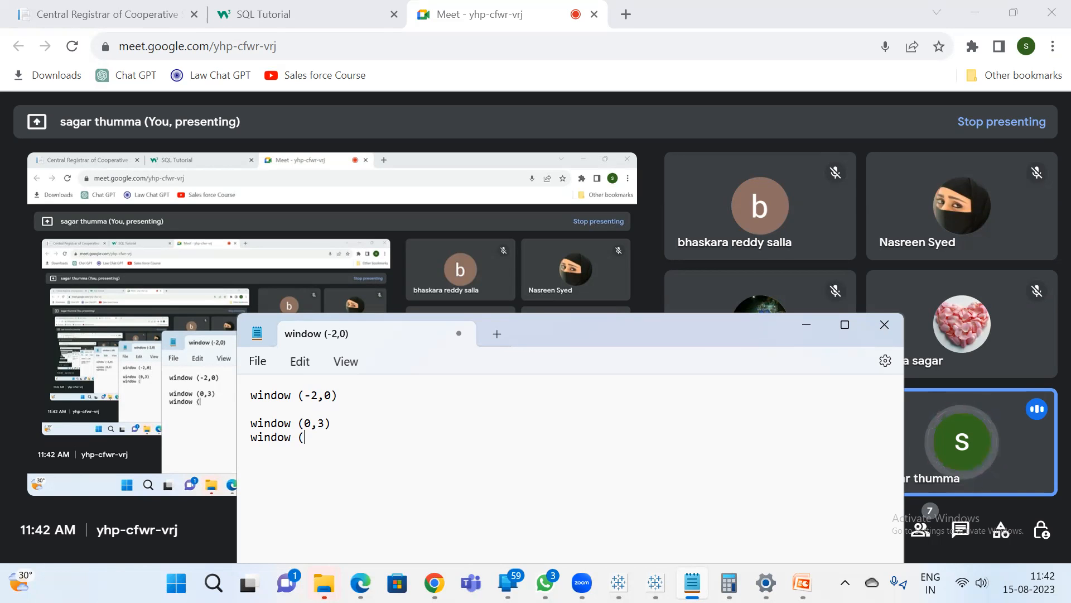
type("1,-2)")
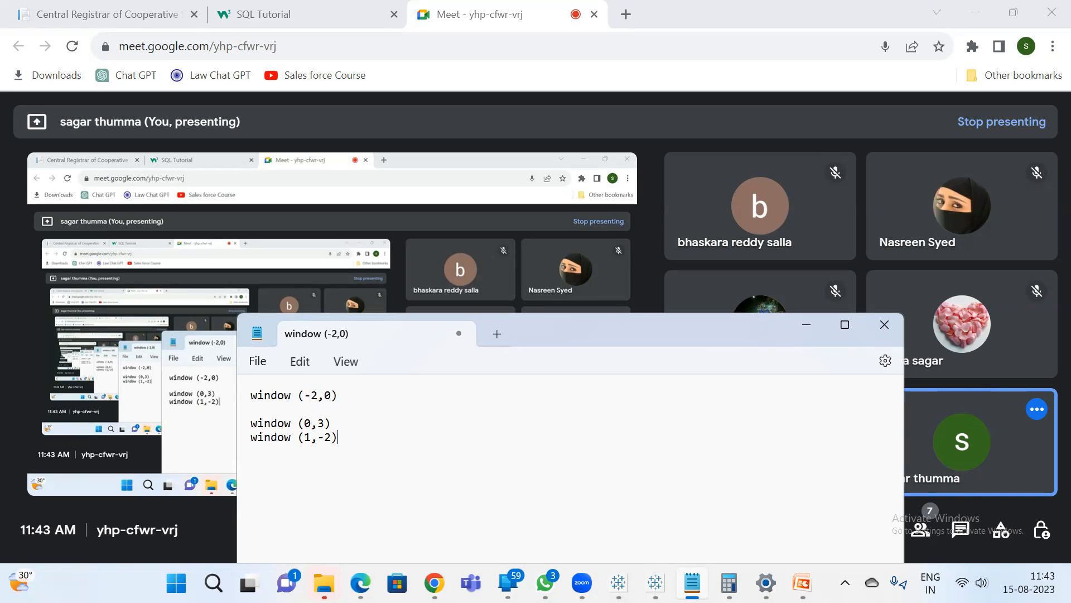
left_click_drag(646, 321, 400, 209)
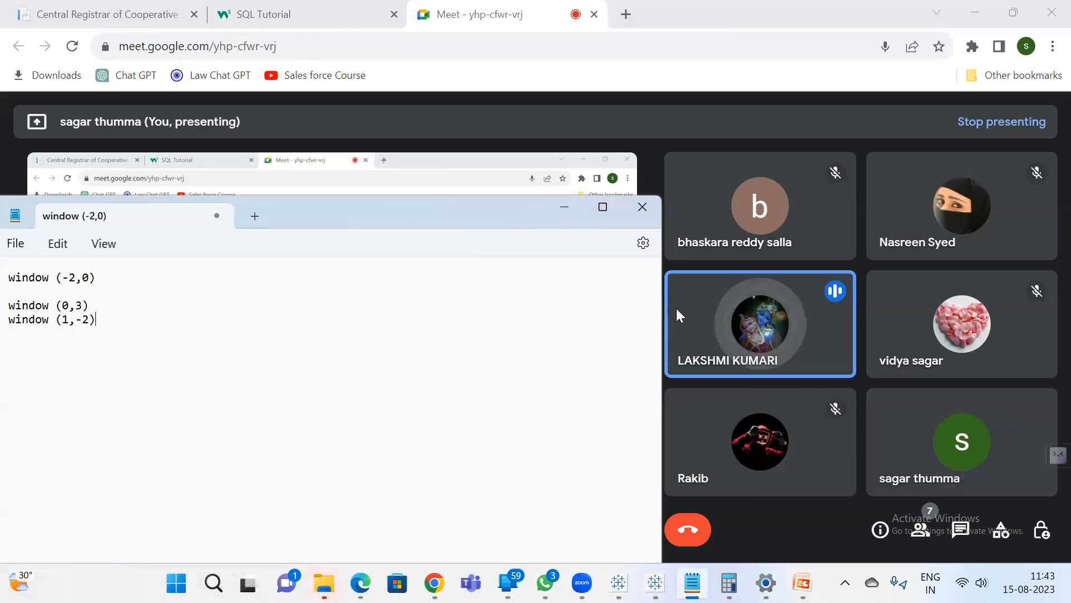
left_click_drag(384, 211, 549, 223)
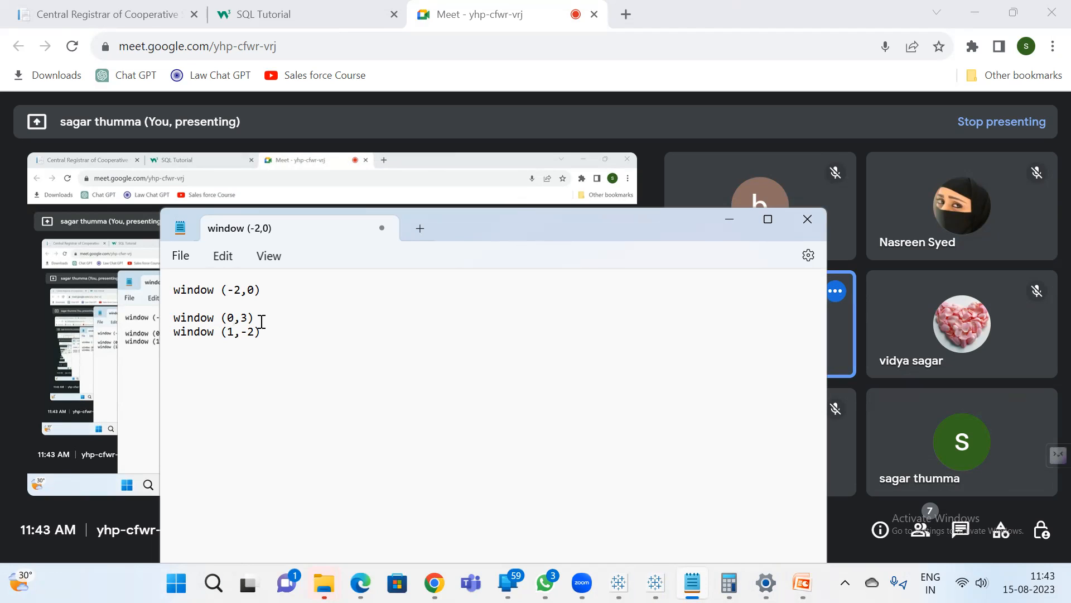
Rewrite the last notes line as "window (-1'Previous',2'next')", labelling the two offsets.
type("''")
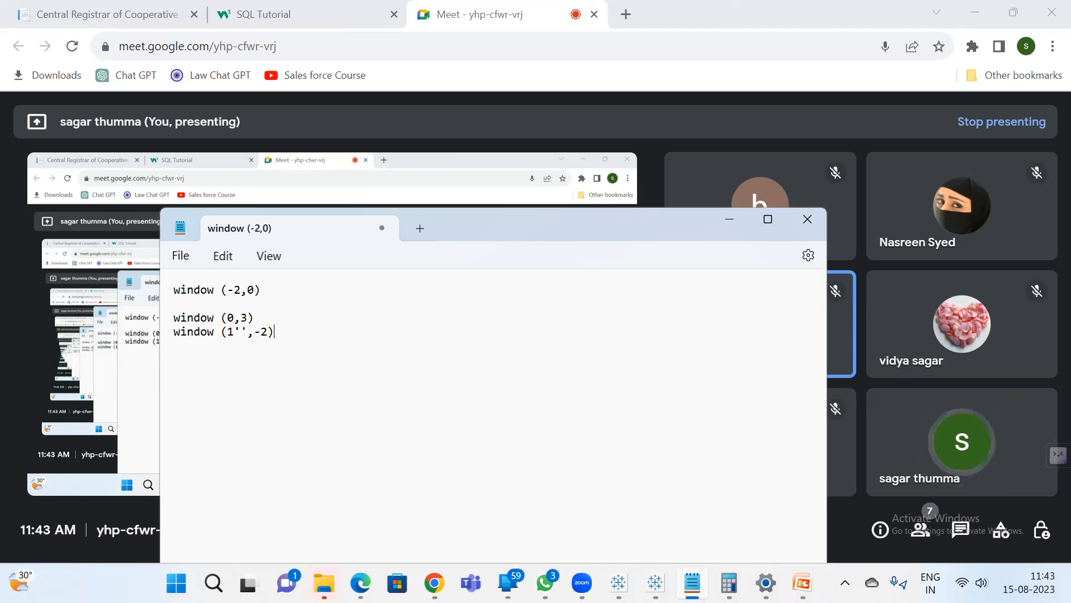
left_click(240, 331)
type("Previous")
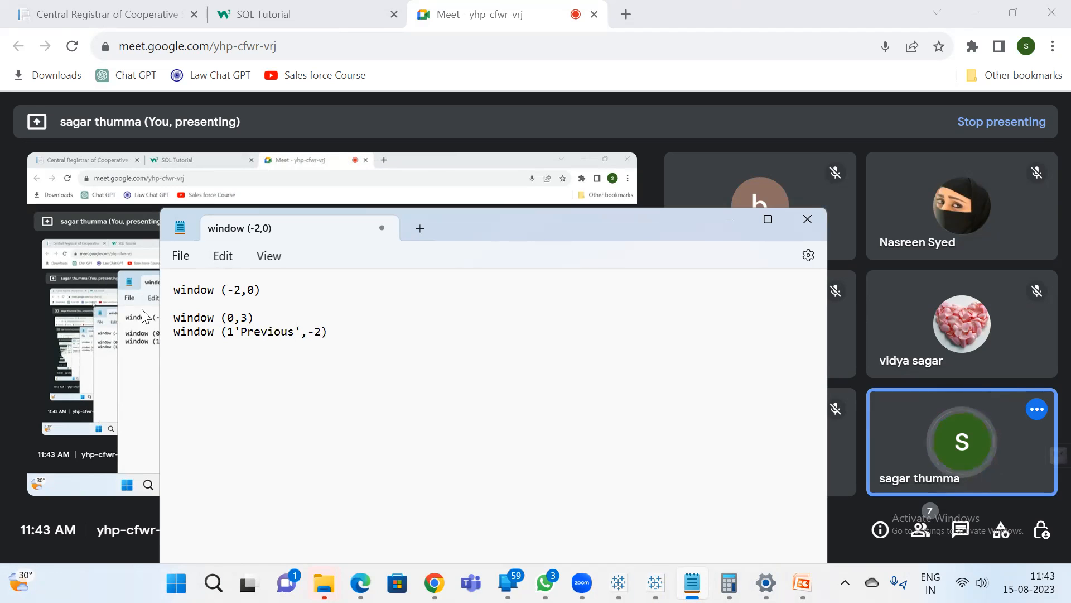
left_click(229, 337)
type("-")
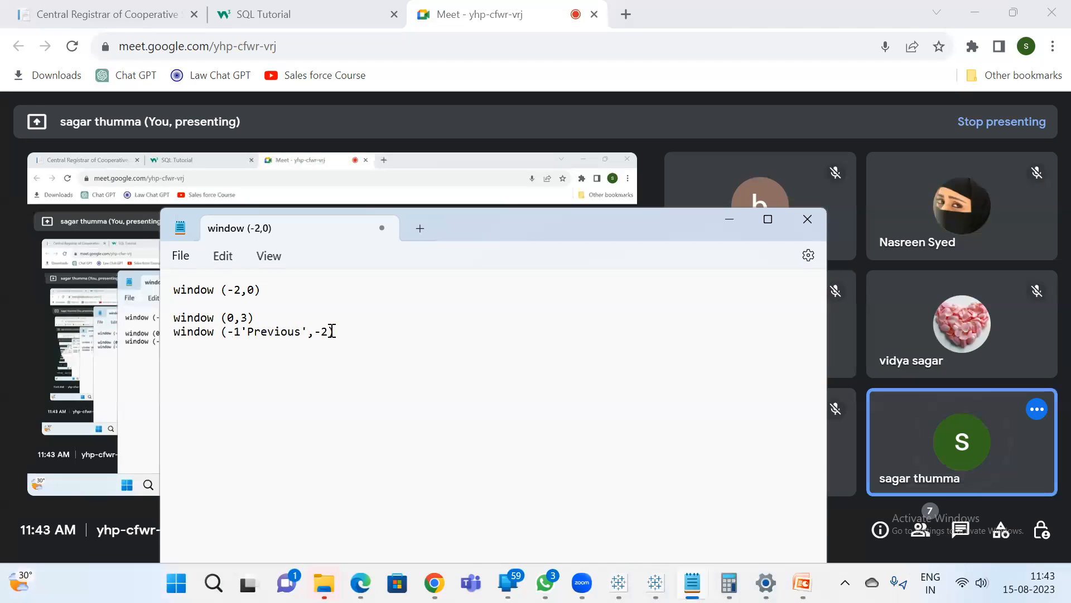
key("BackSpace")
key("BackSpace")
type("2")
type("''")
type("next")
Add the line "window (-1,2)" below a blank line at the end of the notes and highlight it.
left_click(407, 328)
type("window ")
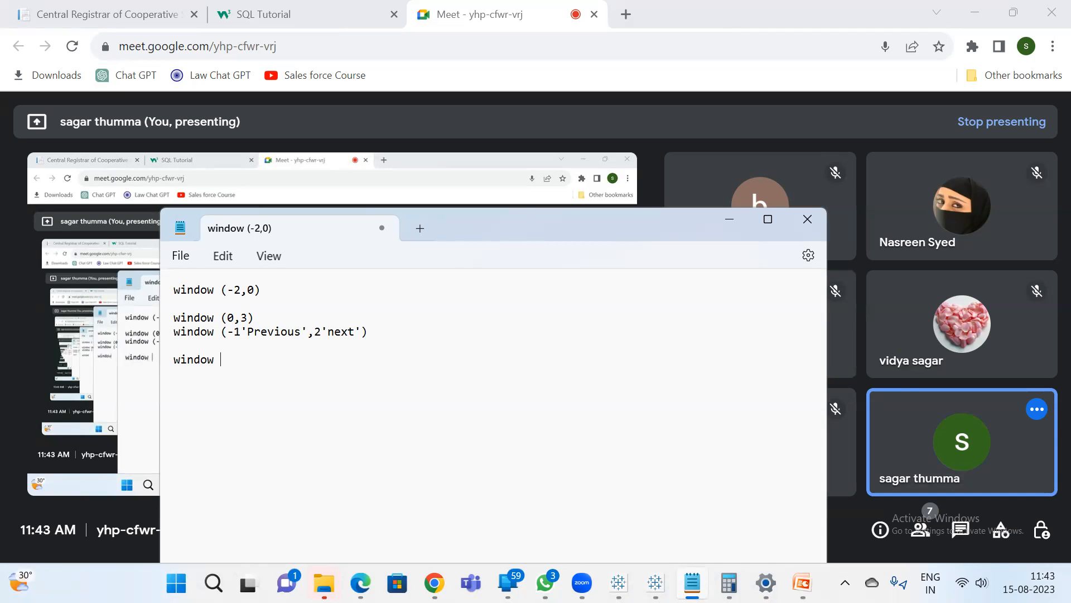
type("(1,")
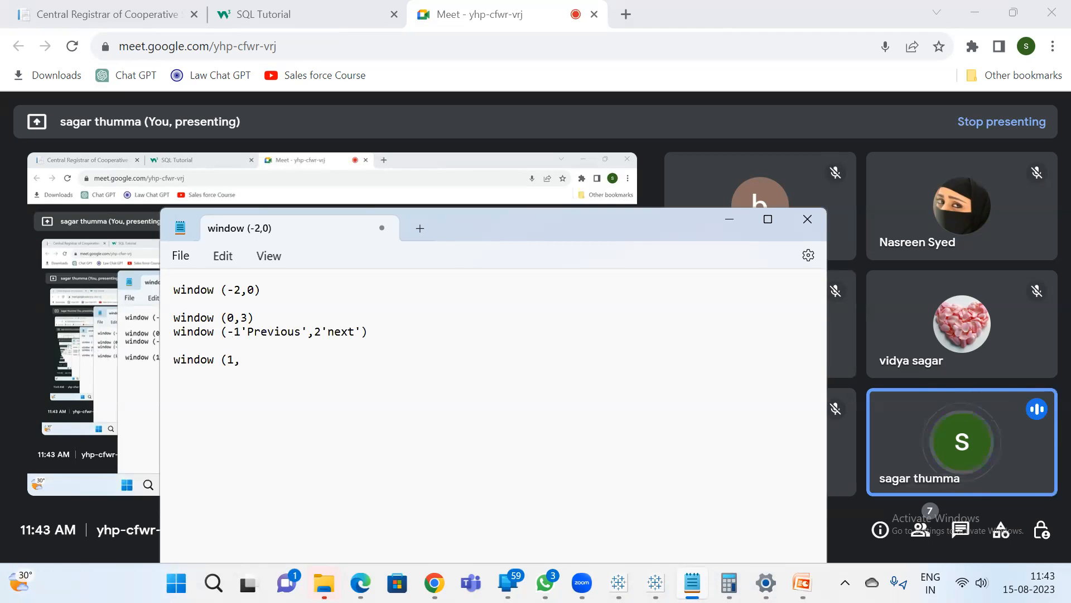
type("2)")
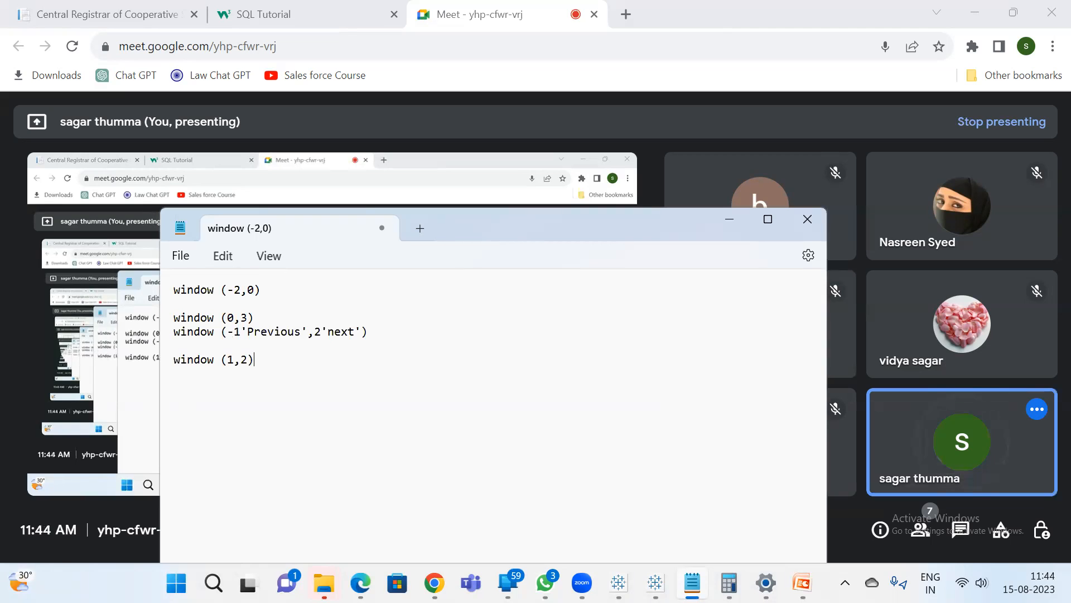
key("Left")
key("Left")
key("Left")
key("Left")
type("-")
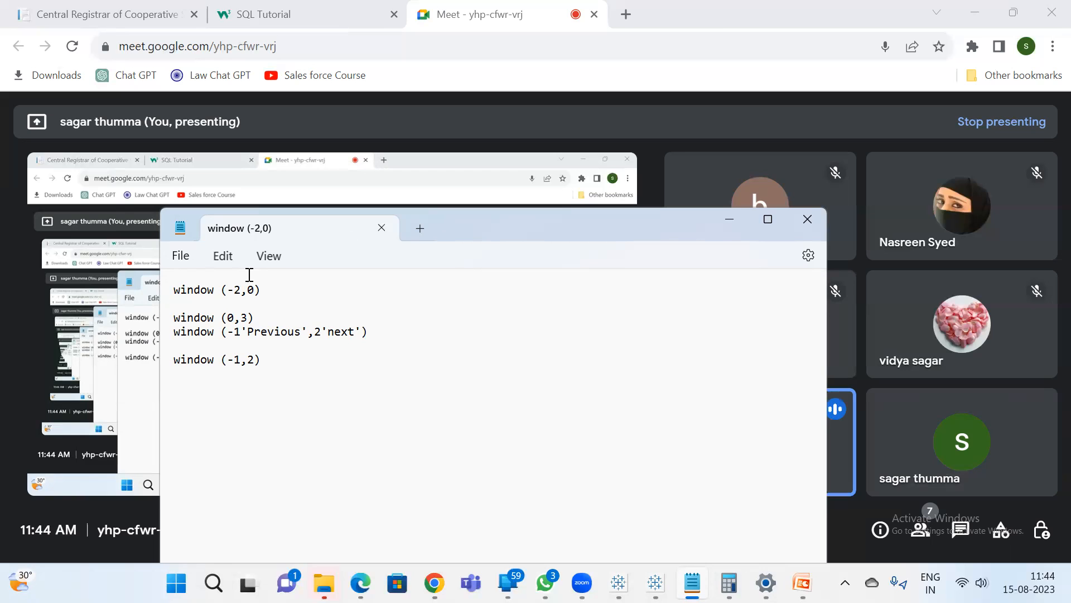
left_click_drag(583, 217, 474, 201)
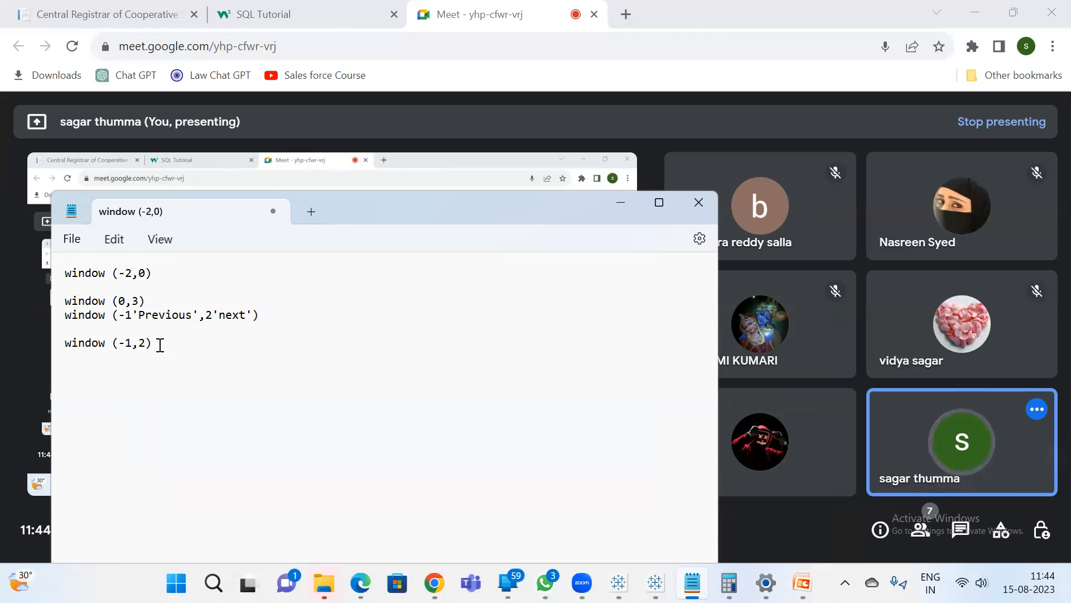
left_click_drag(160, 345, 9, 345)
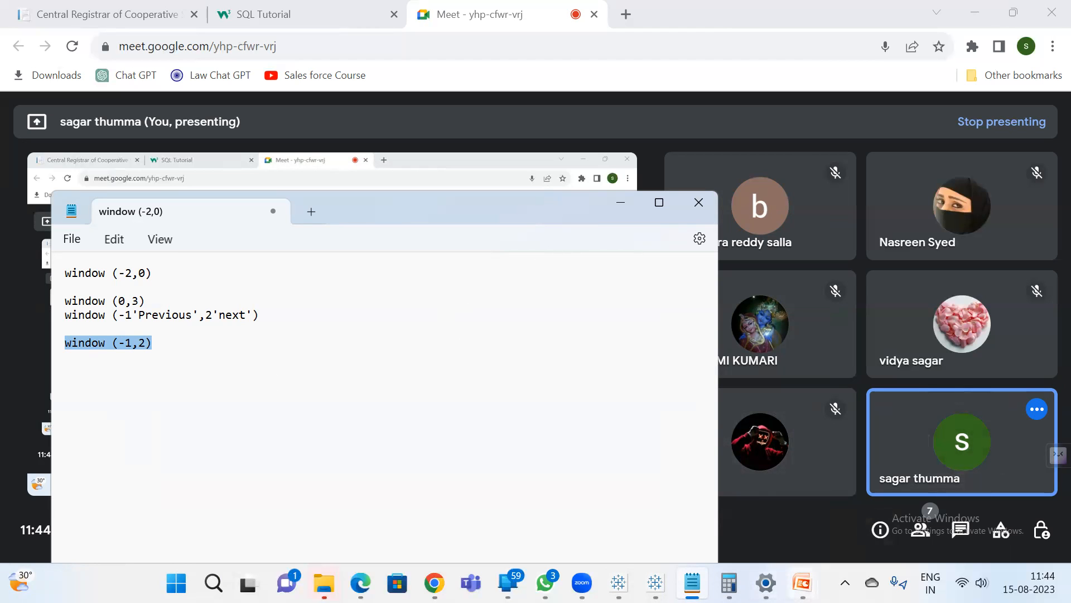
Switch to PowerPoint, browse back through the Session26 slides, and close both the Session26 and Session25 presentations.
mouse_move(802, 583)
left_click(750, 501)
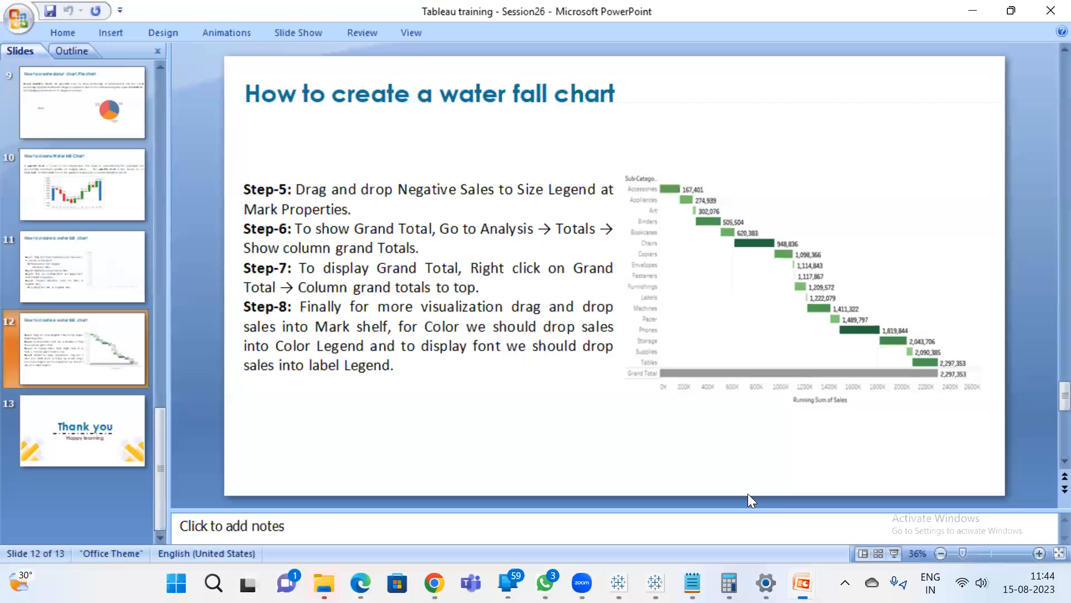
scroll(133, 208, "up", 1)
scroll(132, 209, "up", 6)
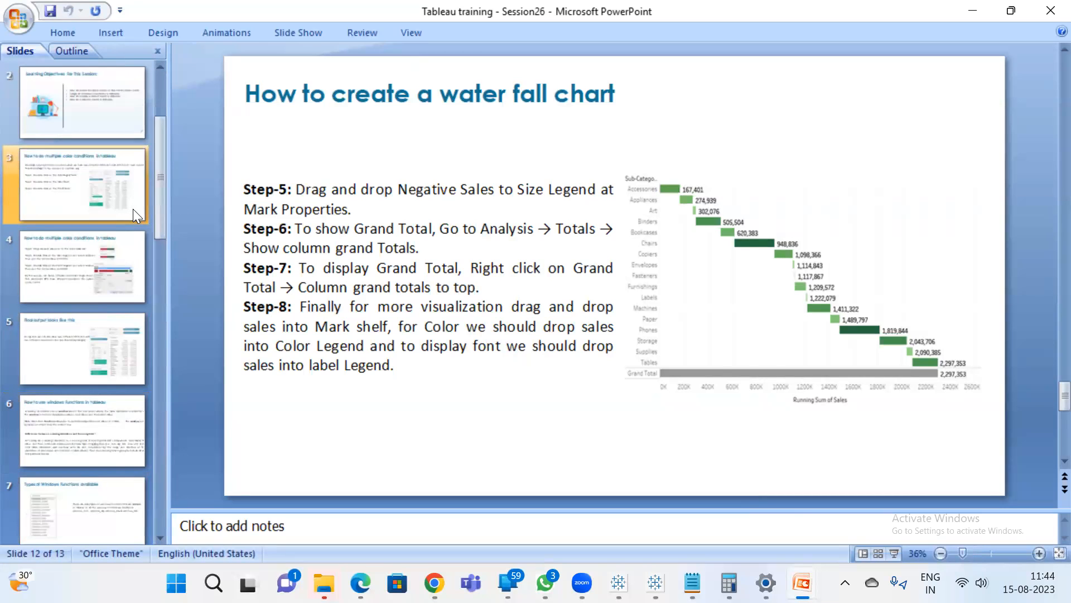
left_click(1049, 12)
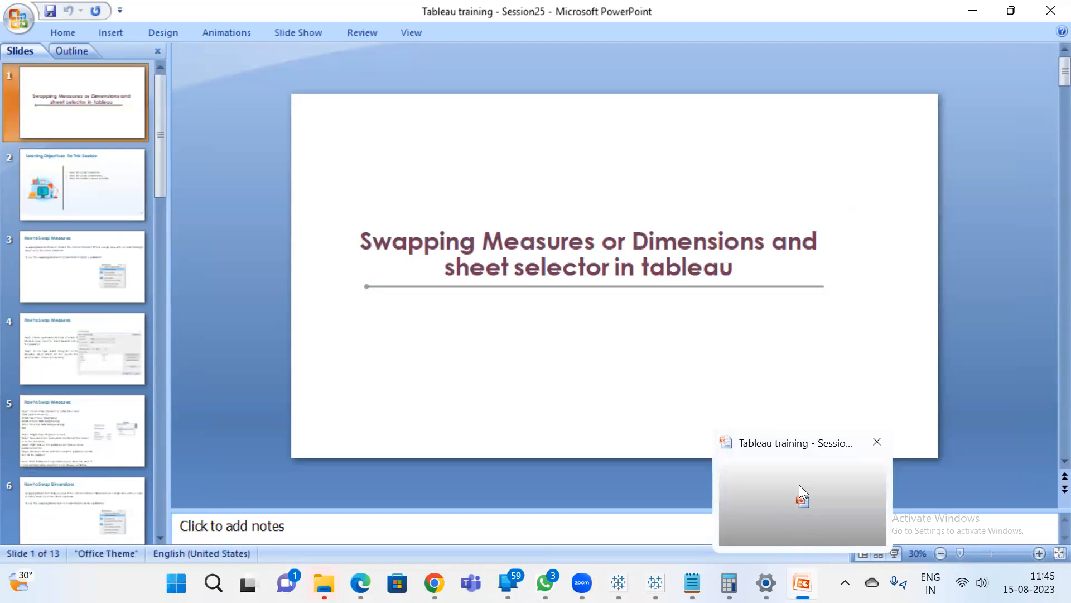
left_click(1049, 11)
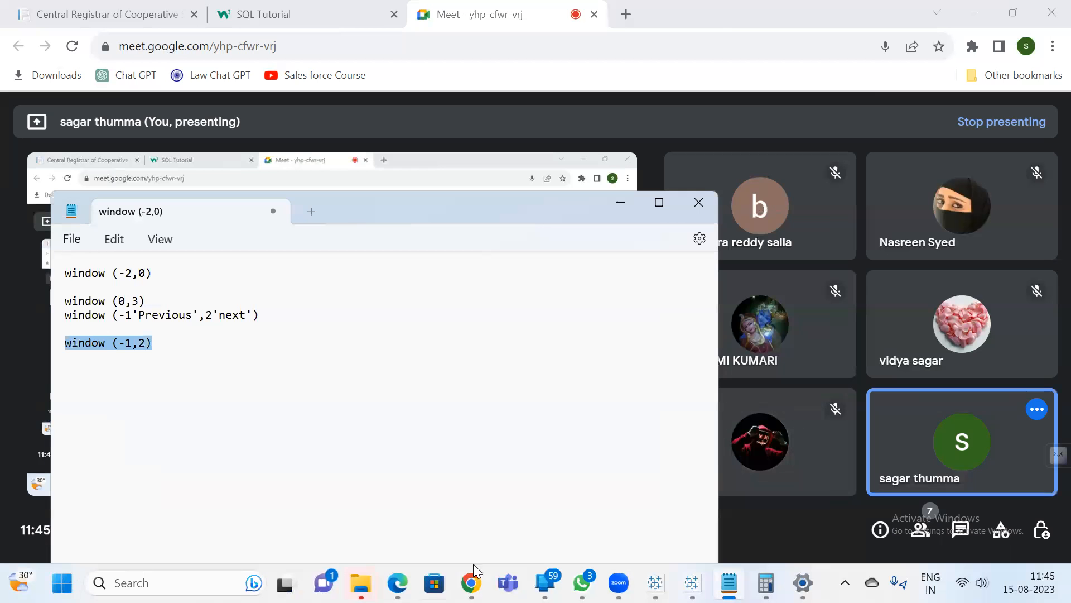
Open the "Tableau training - Session27" presentation from the Classes folder, skim its slides, and minimize it.
mouse_move(361, 583)
left_click(418, 511)
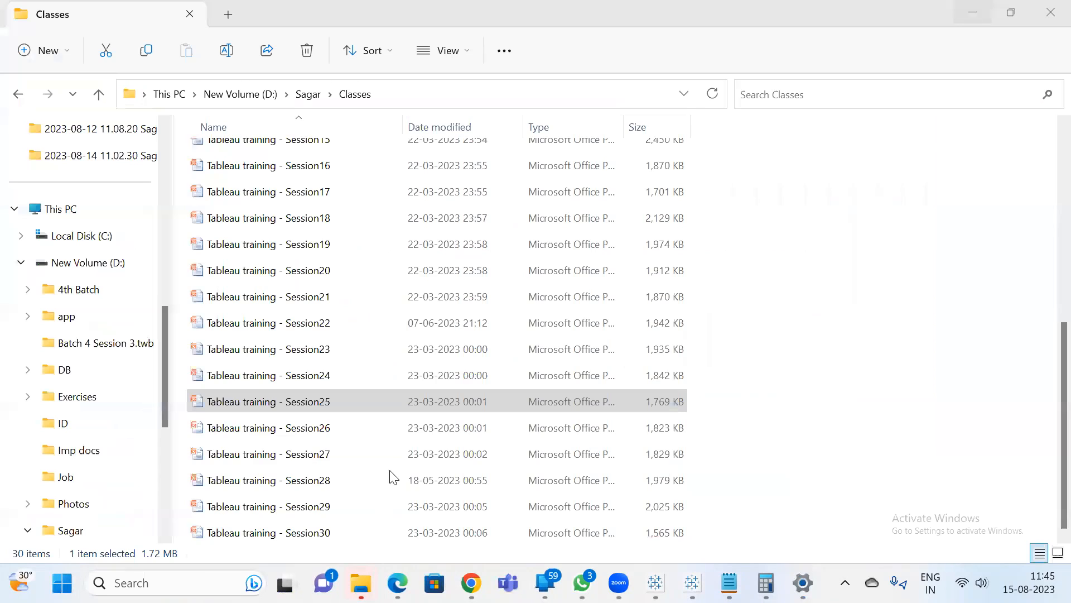
double_click(345, 455)
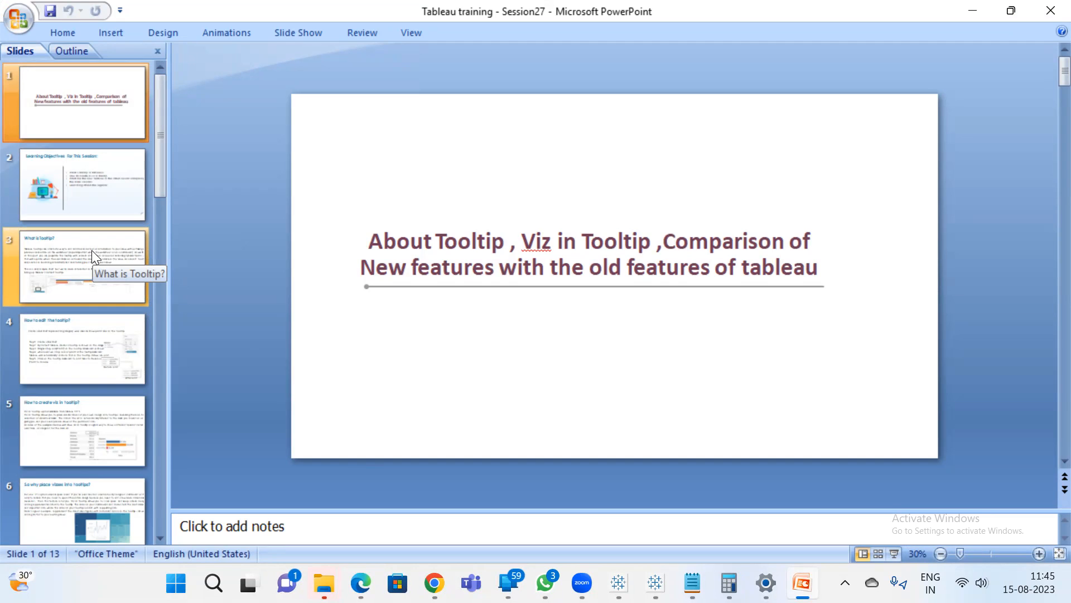
scroll(91, 252, "down", 6)
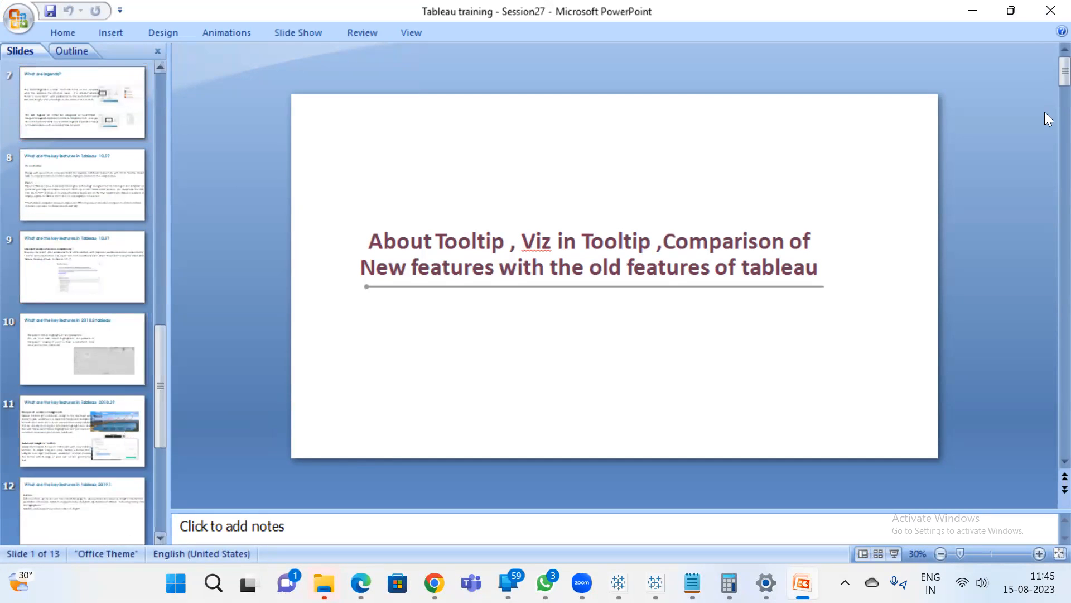
left_click(972, 10)
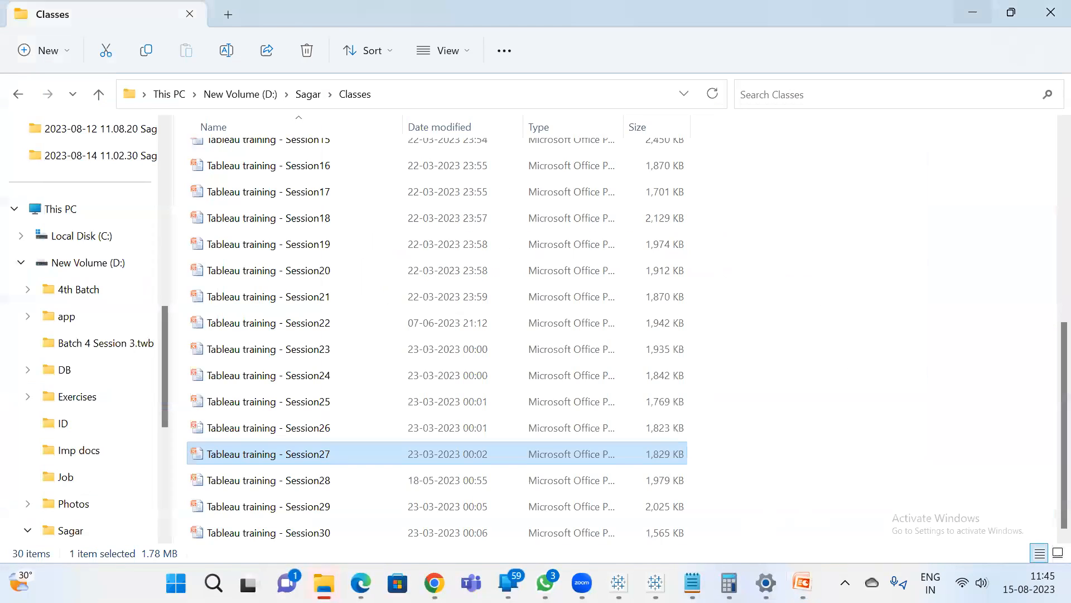
Switch to the Tableau Book1 workbook and inspect the bar tooltips on the Water Fall Chart sheet.
left_click(656, 582)
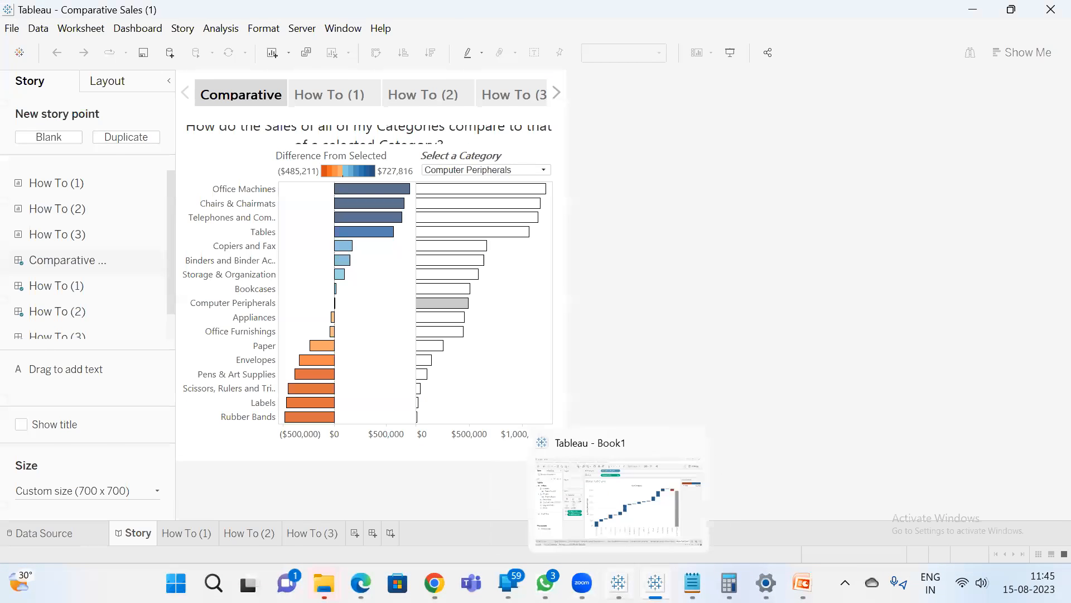
left_click(618, 582)
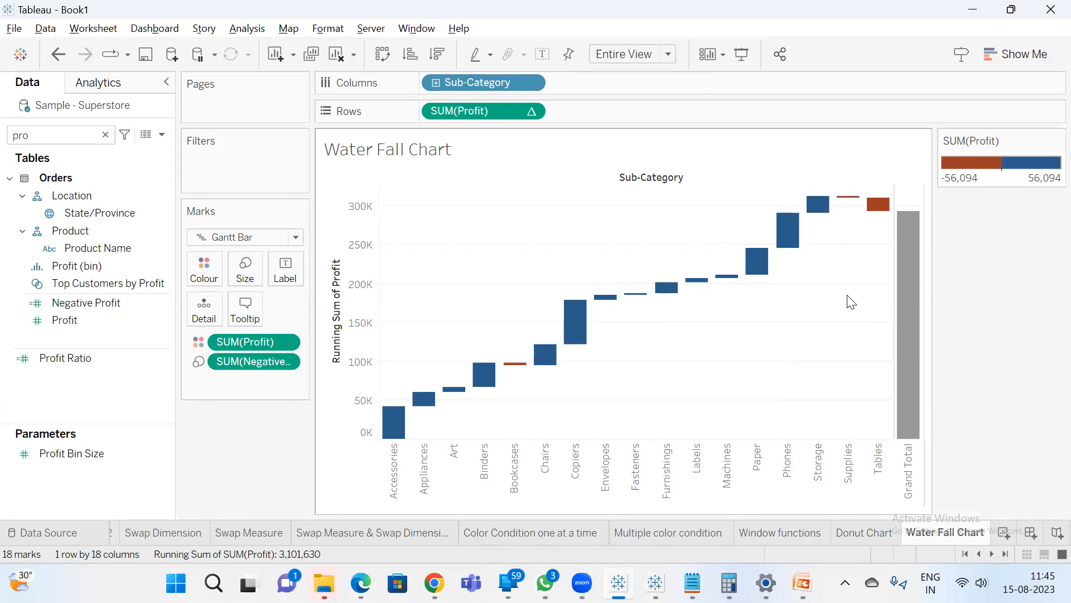
mouse_move(807, 219)
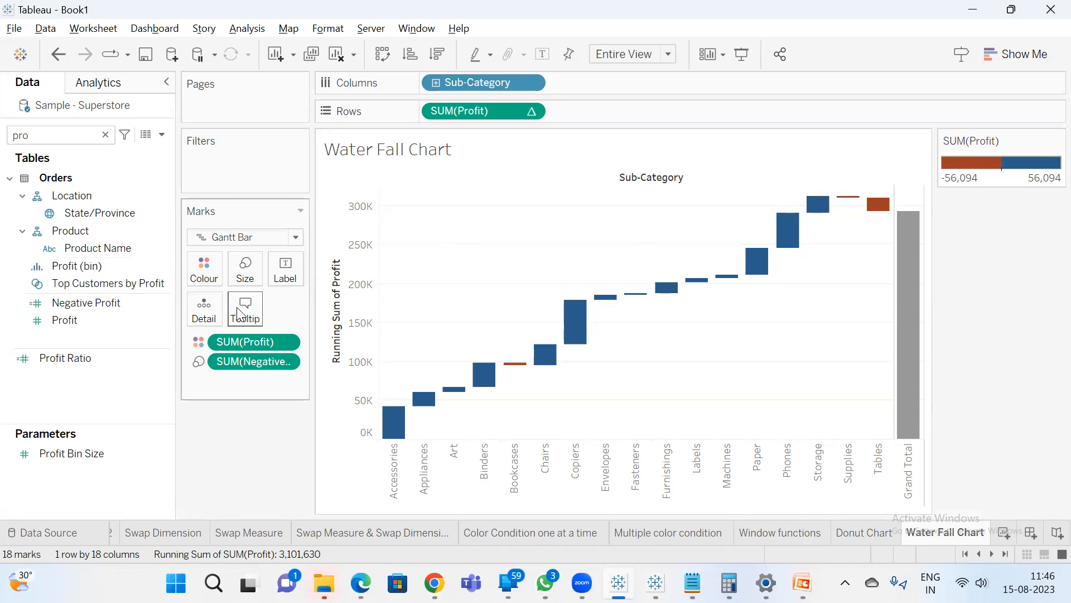
Remove the Negative Profit and Running Sum of Profit lines from the waterfall chart's tooltip and check several bars.
left_click(249, 315)
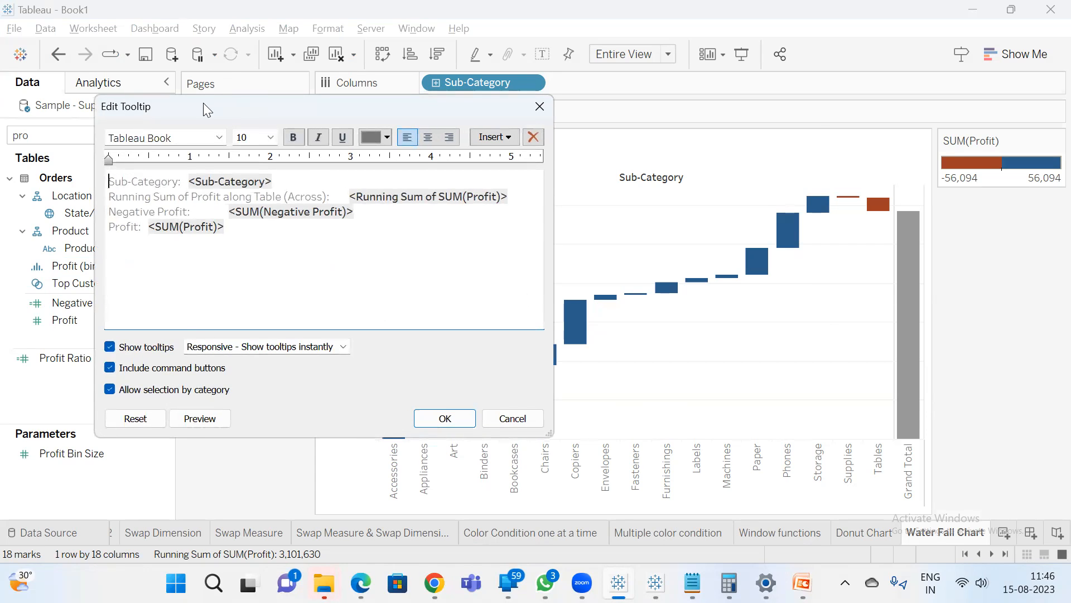
left_click_drag(207, 107, 478, 142)
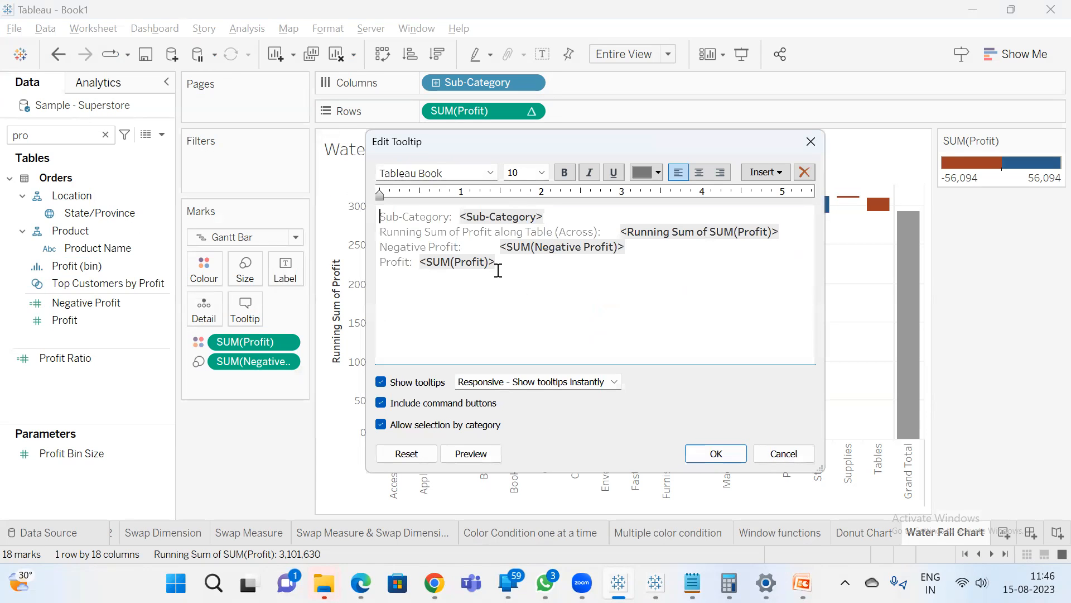
left_click_drag(636, 246, 291, 249)
key("BackSpace")
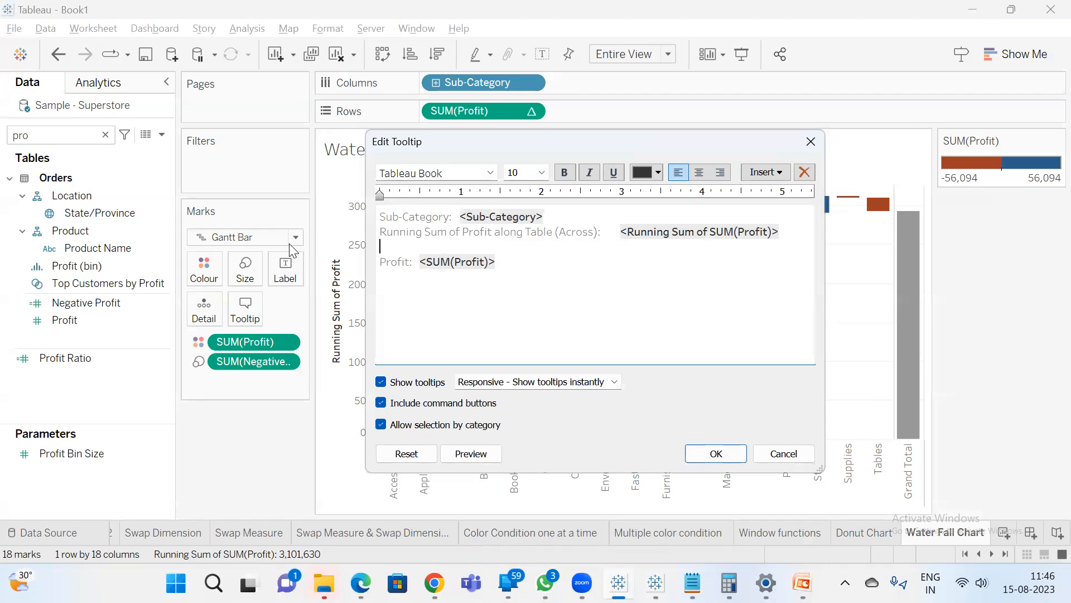
key("BackSpace")
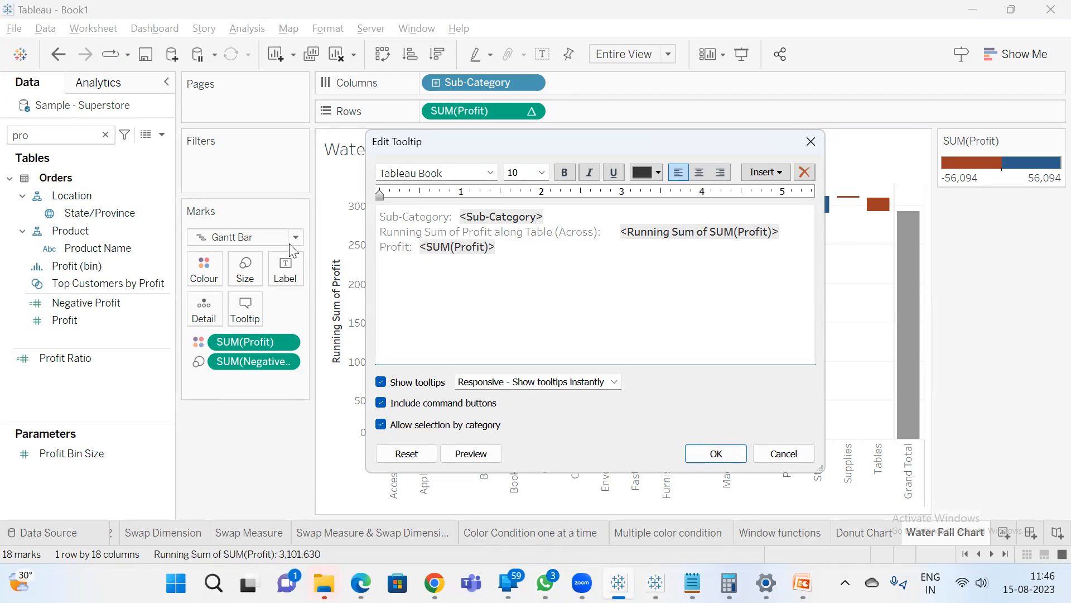
left_click_drag(786, 233, 361, 231)
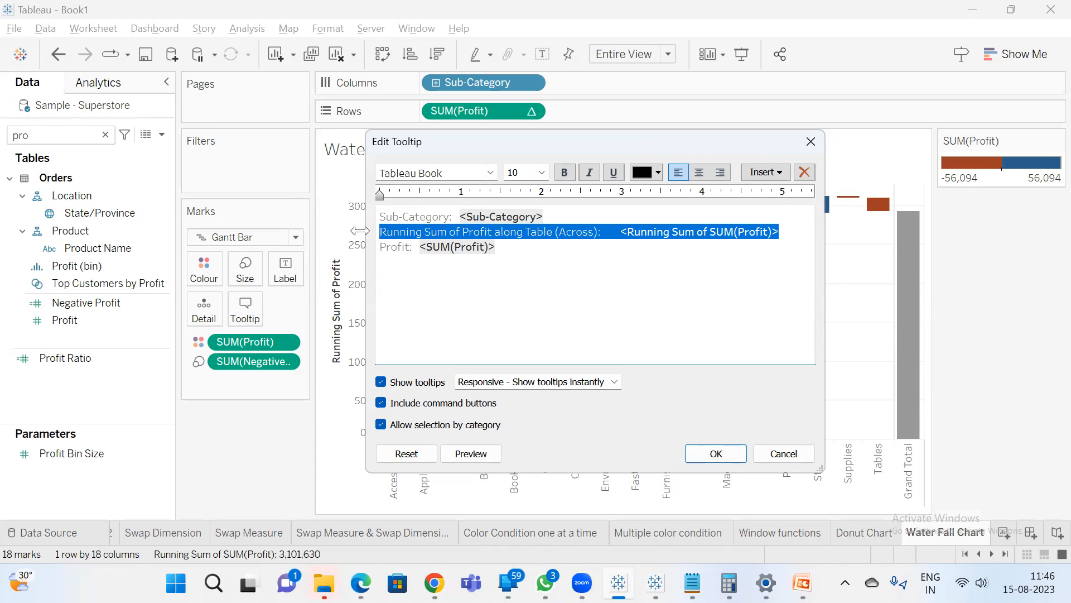
key("BackSpace")
key("BackSpace")
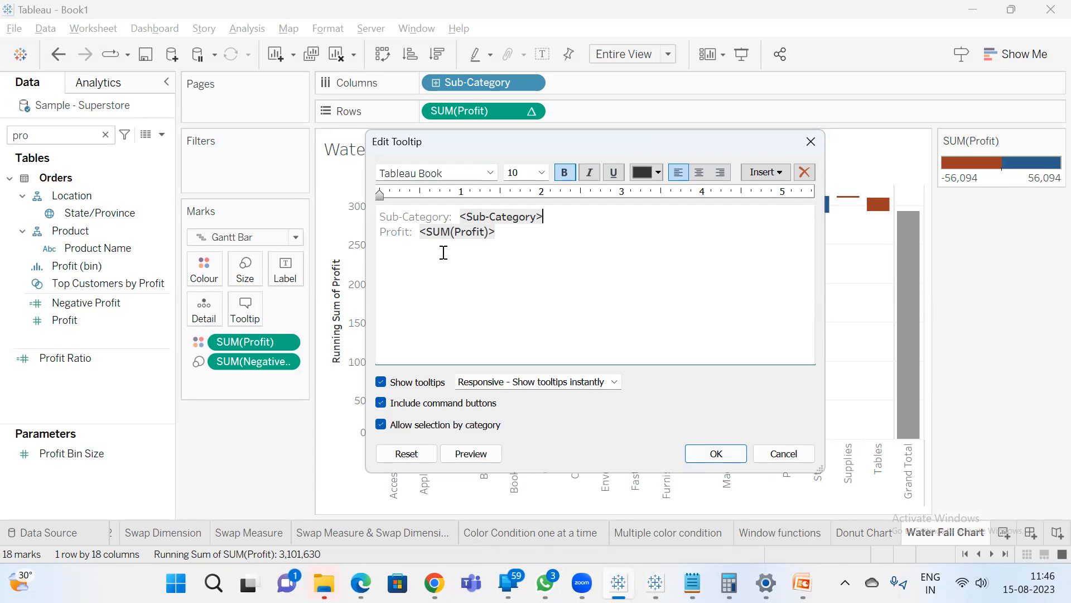
left_click(715, 453)
mouse_move(794, 233)
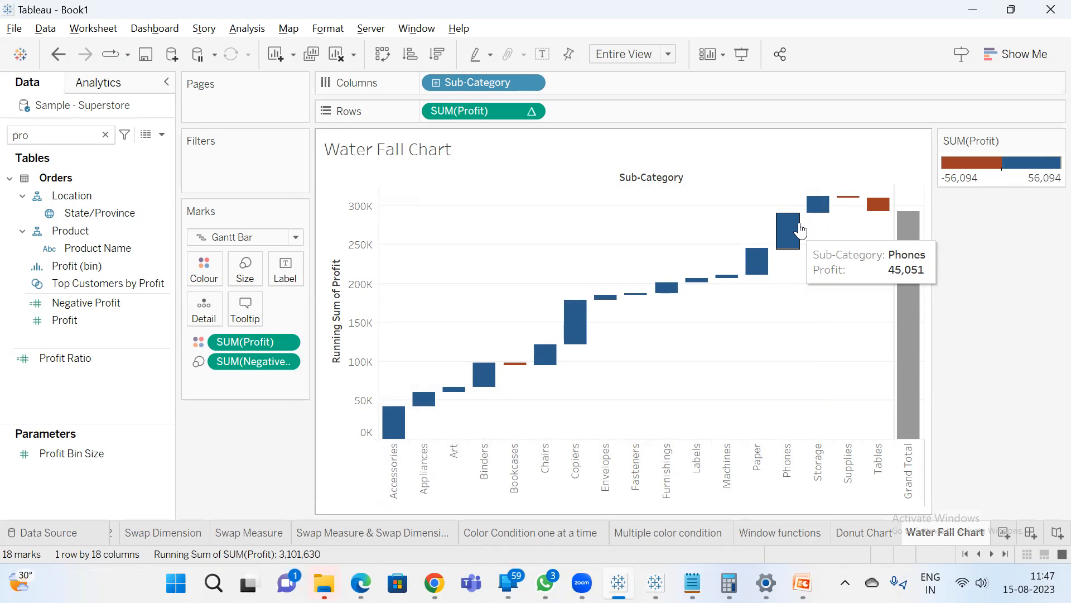
mouse_move(874, 210)
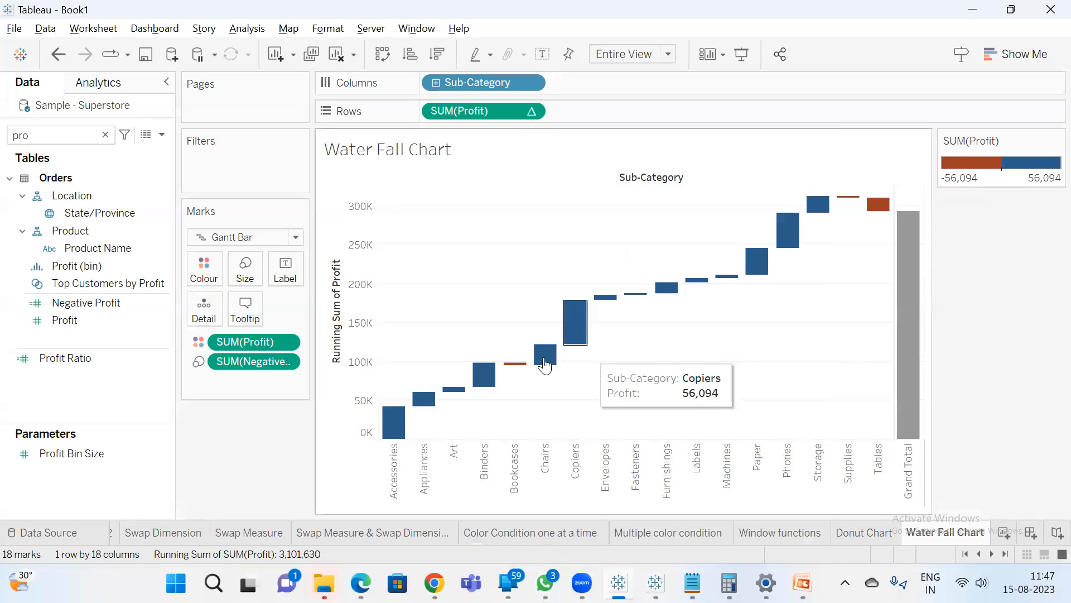
mouse_move(518, 366)
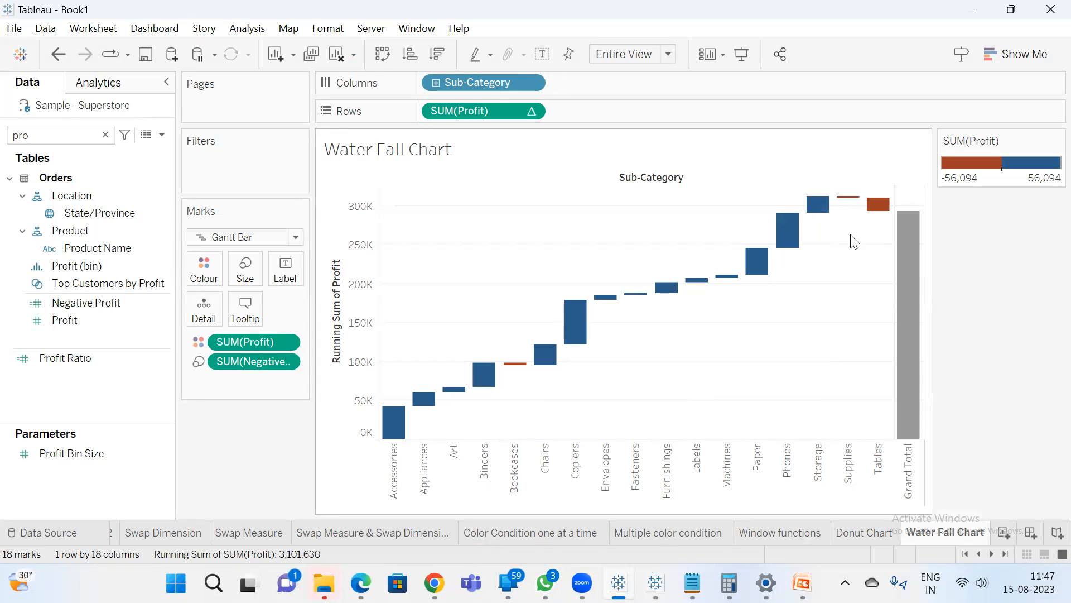
Review the waterfall chart's shortened tooltip text, undo its edit, and inspect the Tables bar's tooltip.
left_click(246, 311)
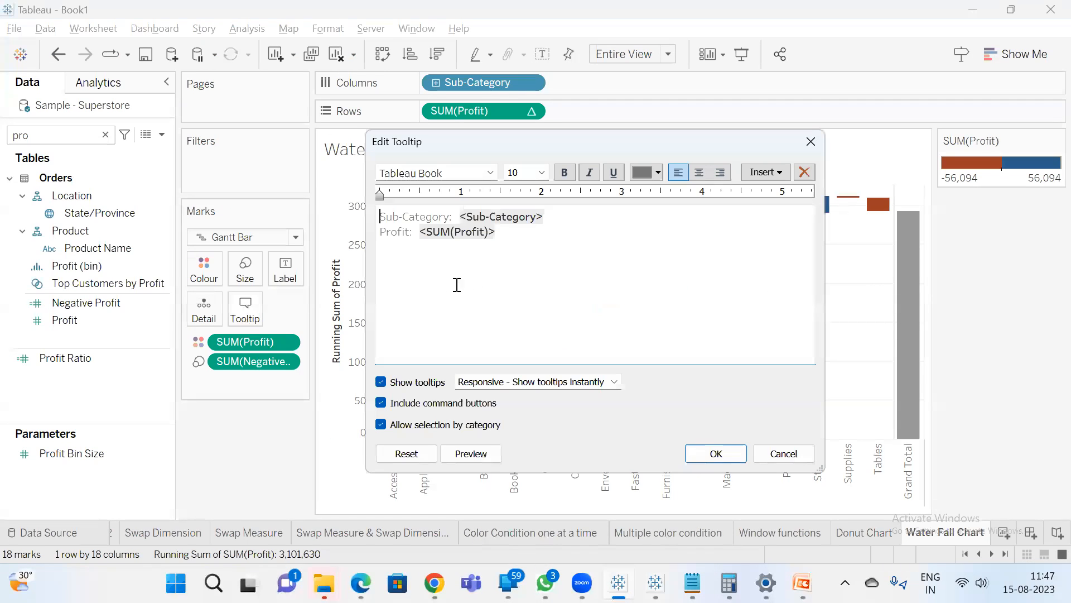
left_click(811, 146)
mouse_move(880, 209)
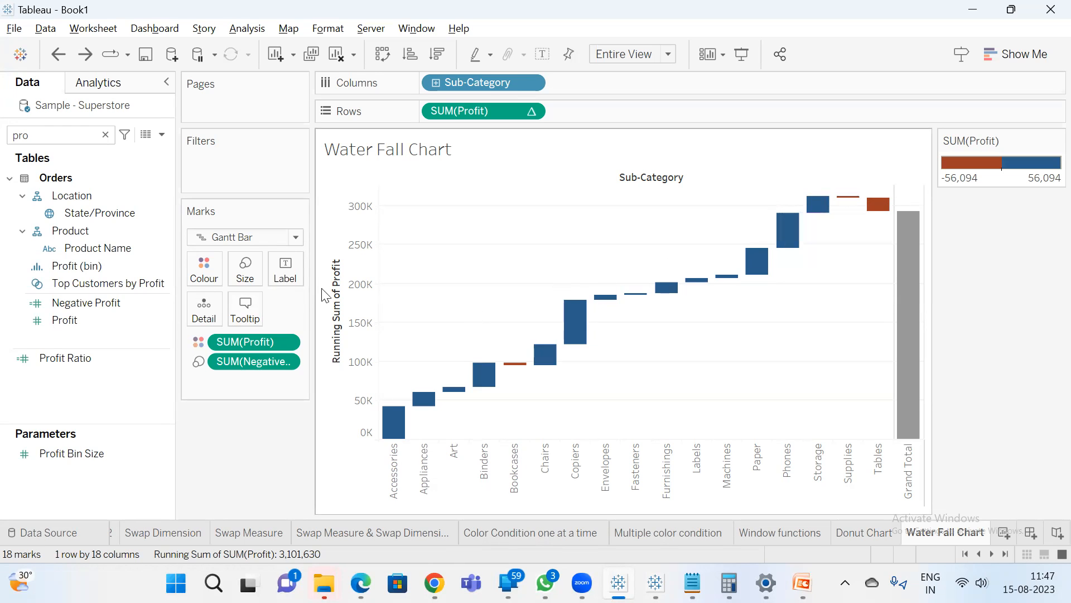
Edit the waterfall chart's tooltip to keep only Sub-Category and Profit, deleting the Running Sum and Negative Profit lines together.
left_click(245, 310)
left_click_drag(636, 250, 296, 230)
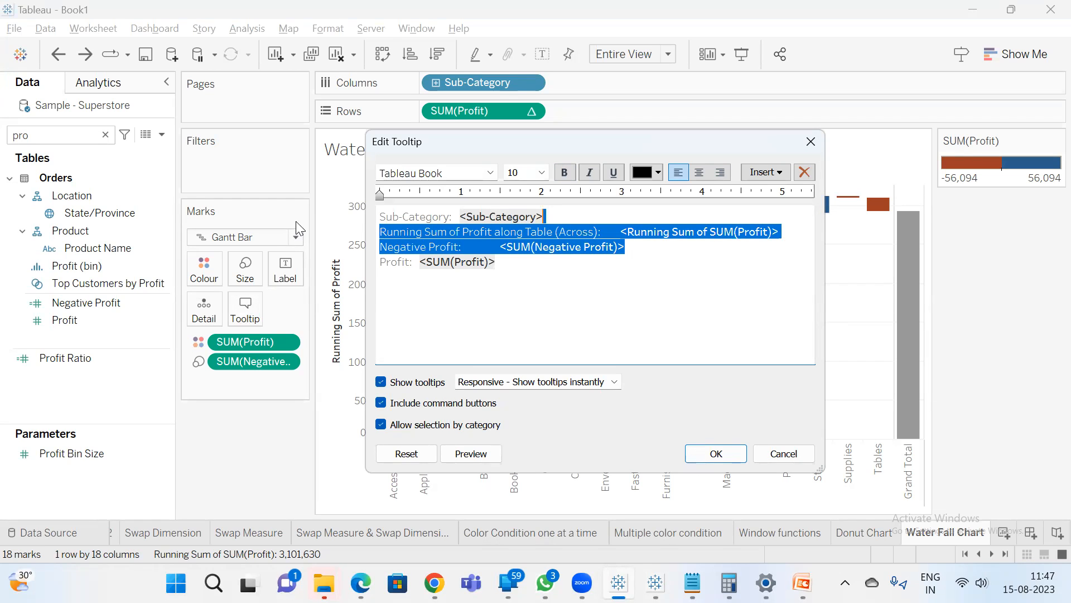
key("Delete")
left_click(715, 454)
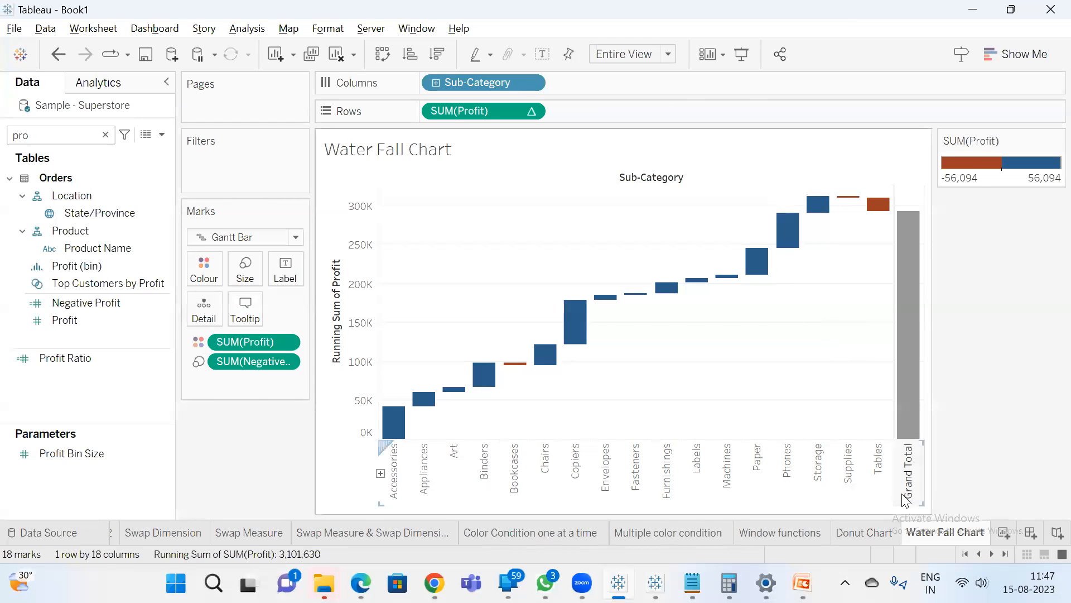
On the Donut Chart sheet, remove the SUM(0) line from the outer pie's tooltip and check the slices.
left_click(870, 533)
mouse_move(694, 309)
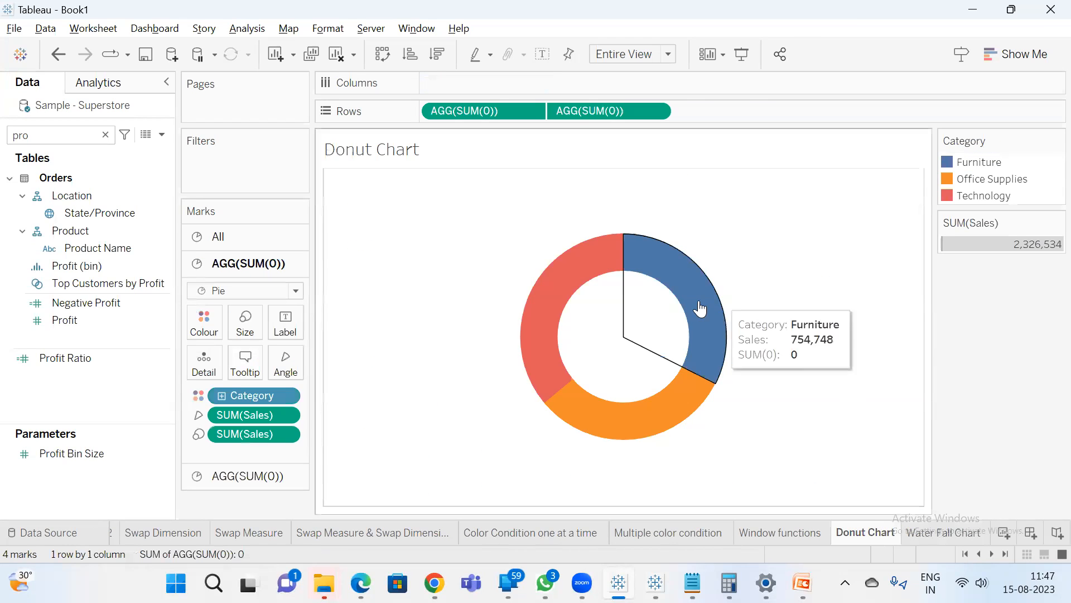
mouse_move(564, 277)
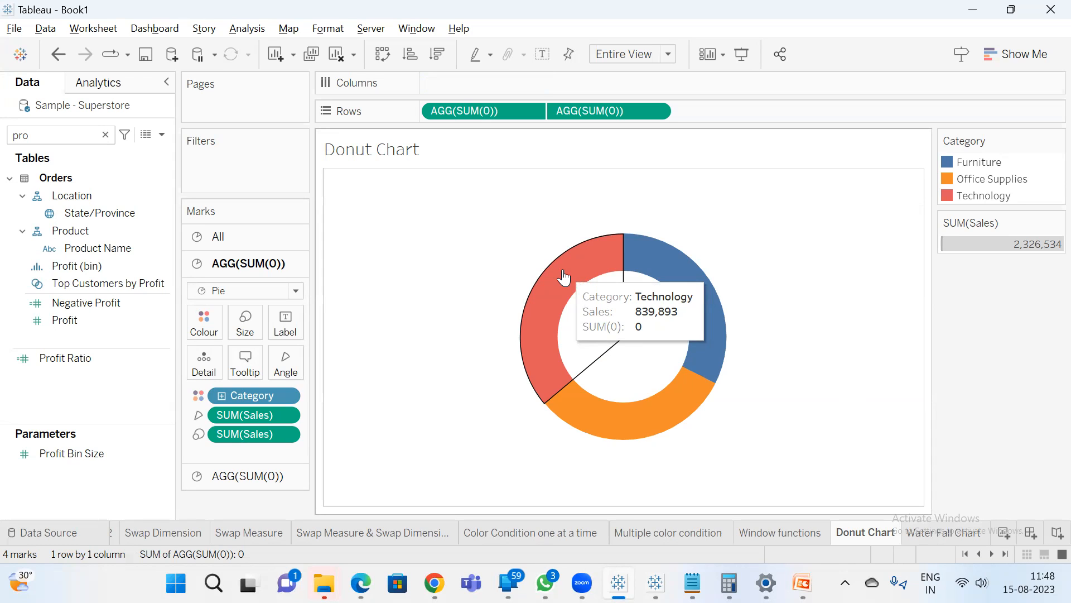
left_click(231, 371)
left_click_drag(550, 245, 352, 253)
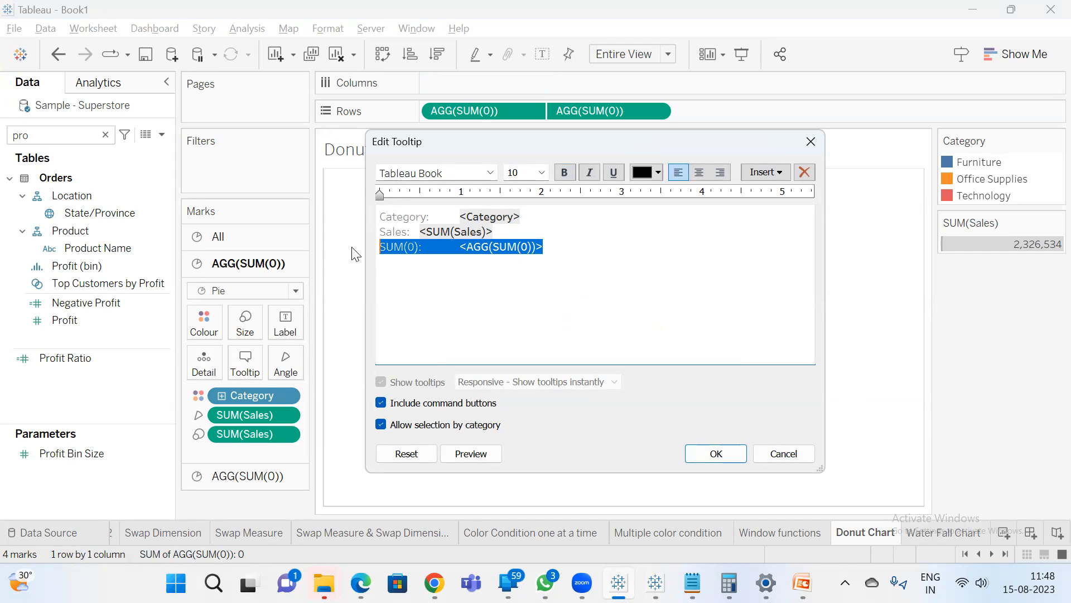
key("BackSpace")
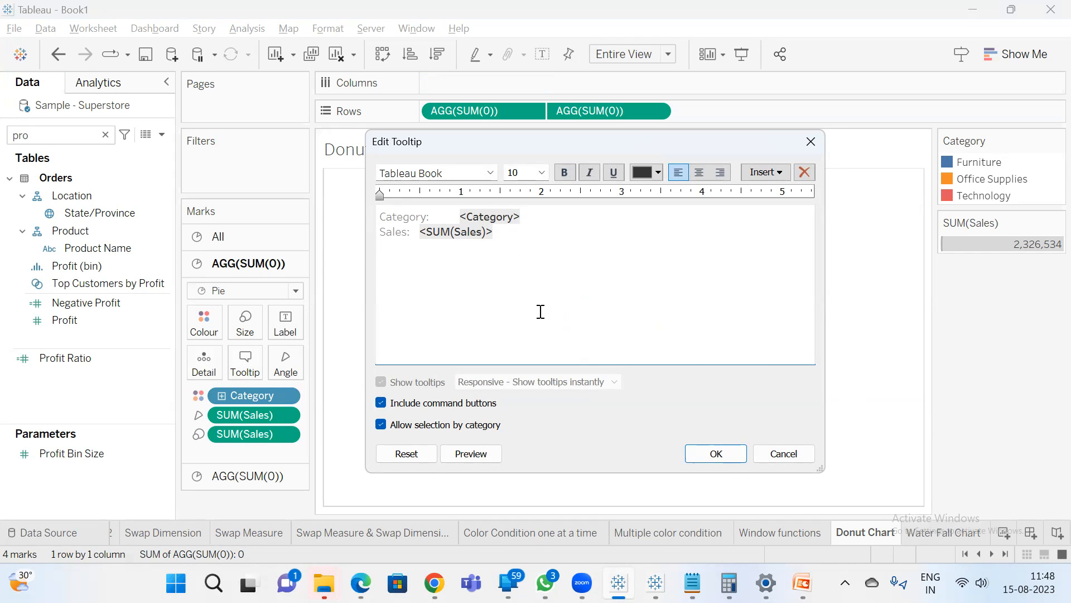
left_click(725, 453)
mouse_move(592, 338)
mouse_move(540, 294)
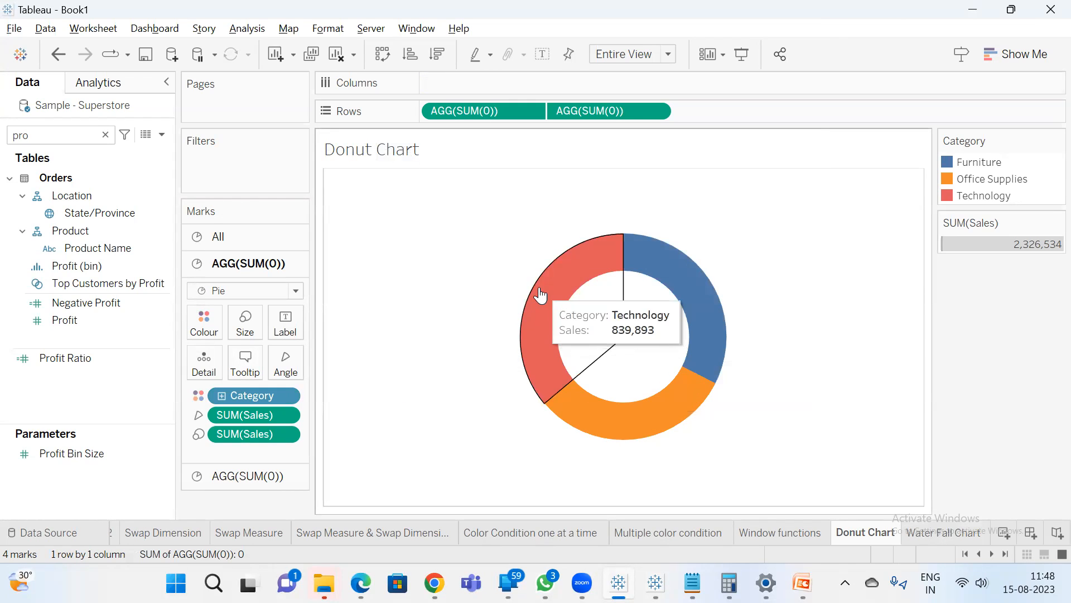
mouse_move(685, 273)
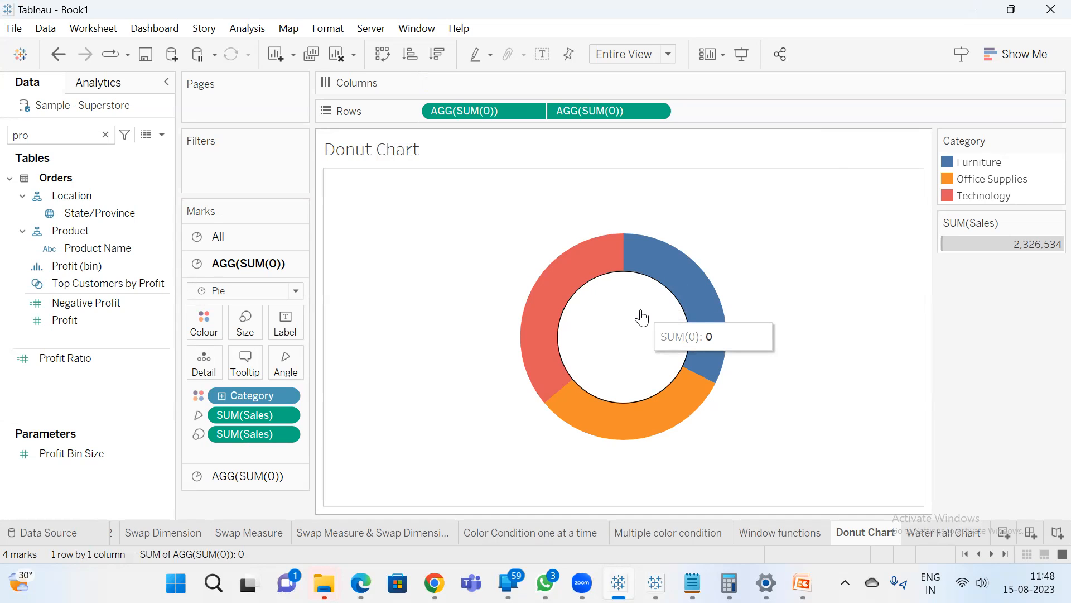
Clear the SUM(0) tooltip text of the donut's inner circle and check the slice tooltips.
left_click(279, 476)
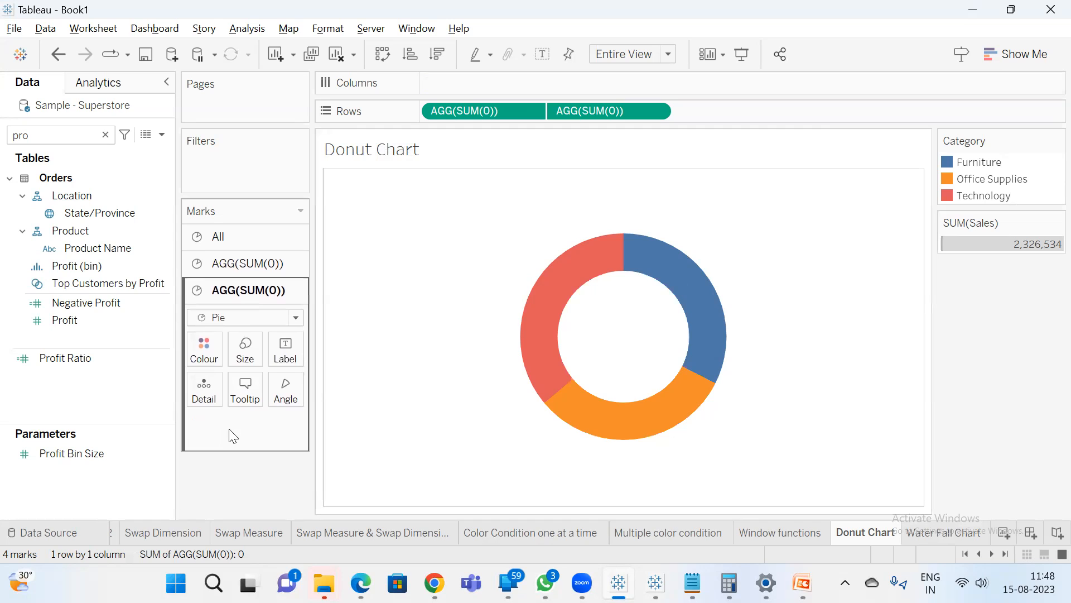
left_click(246, 391)
left_click_drag(567, 215, 3, 137)
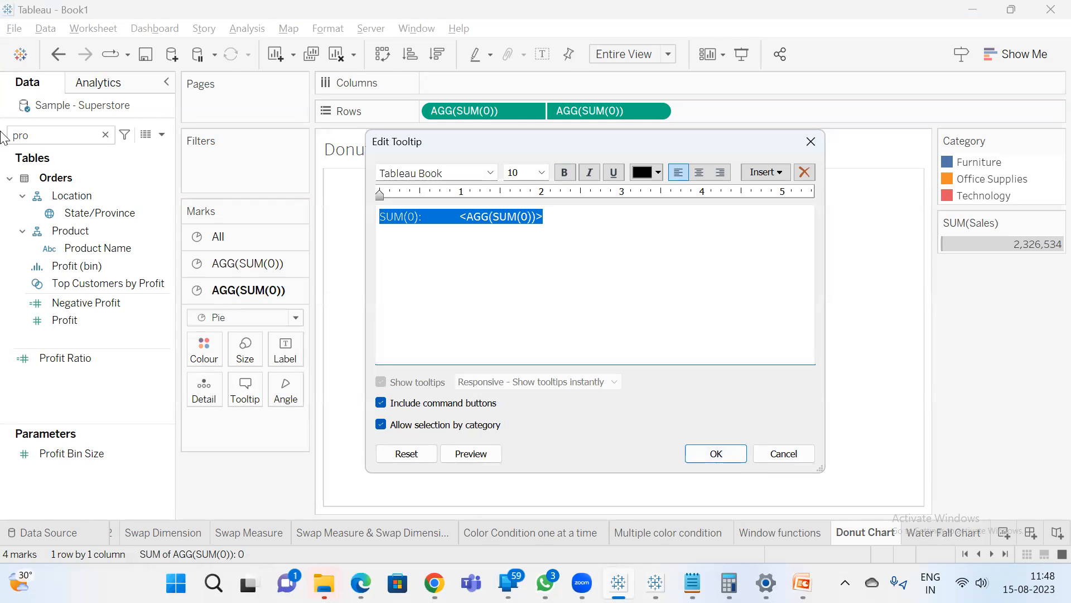
key("BackSpace")
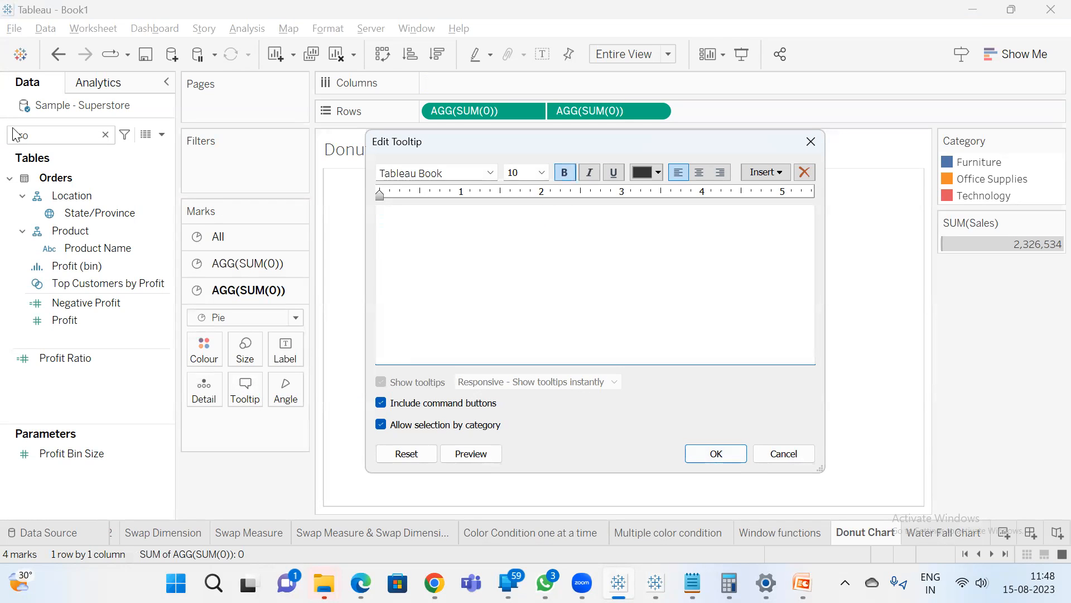
left_click(714, 454)
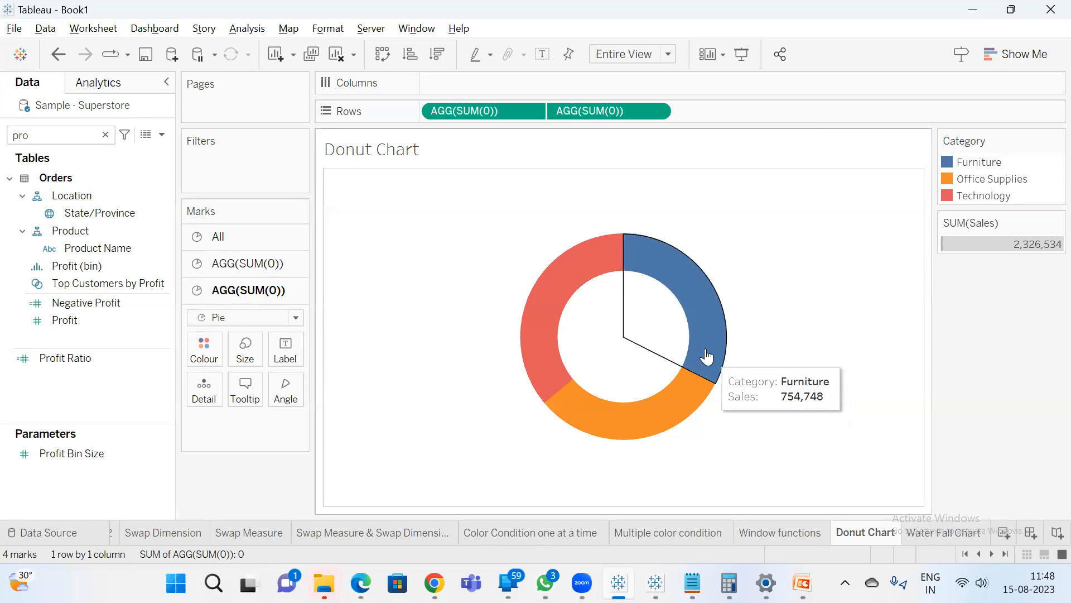
mouse_move(696, 399)
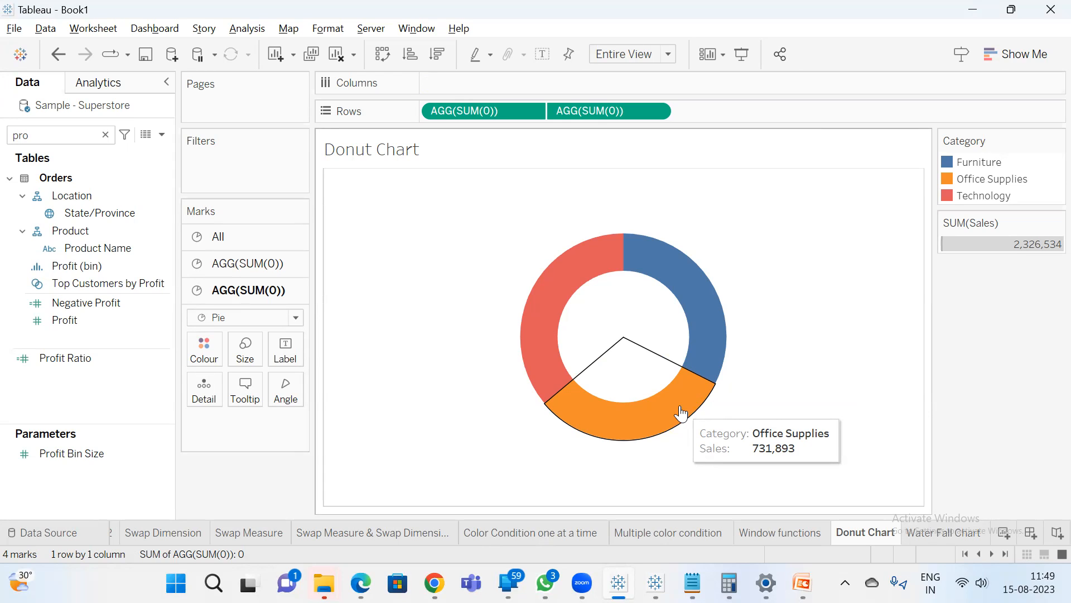
Add a new worksheet and clear the "pro" search to list all data fields.
left_click(1005, 532)
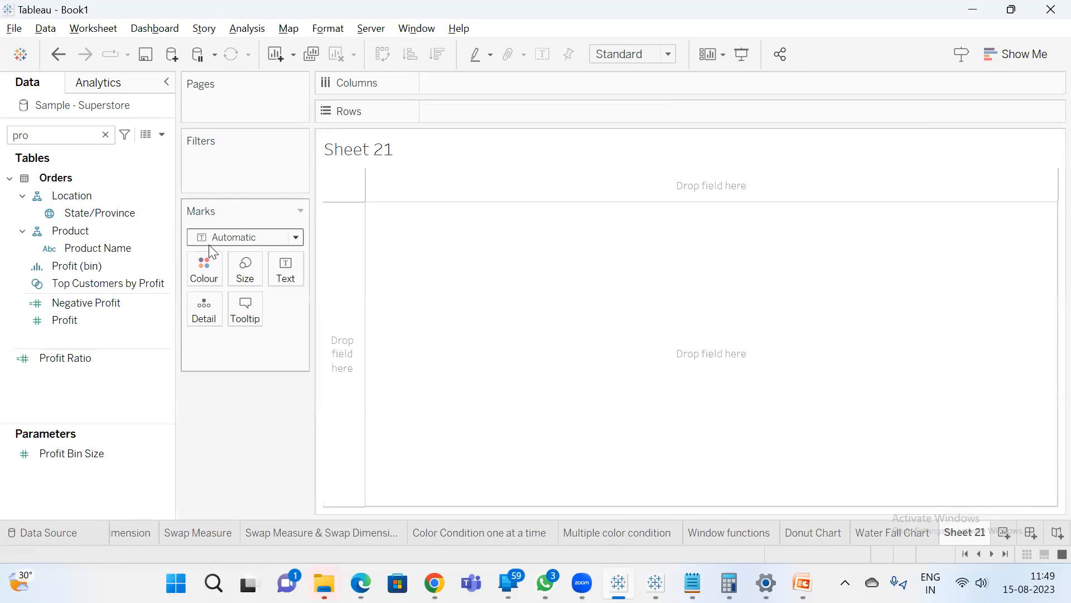
left_click(103, 232)
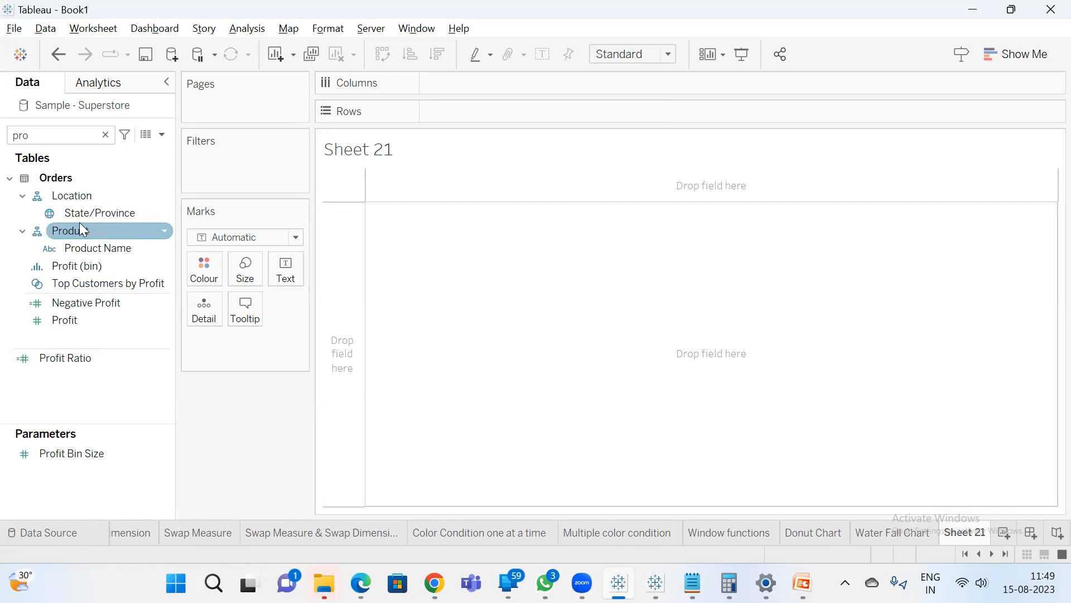
left_click(52, 136)
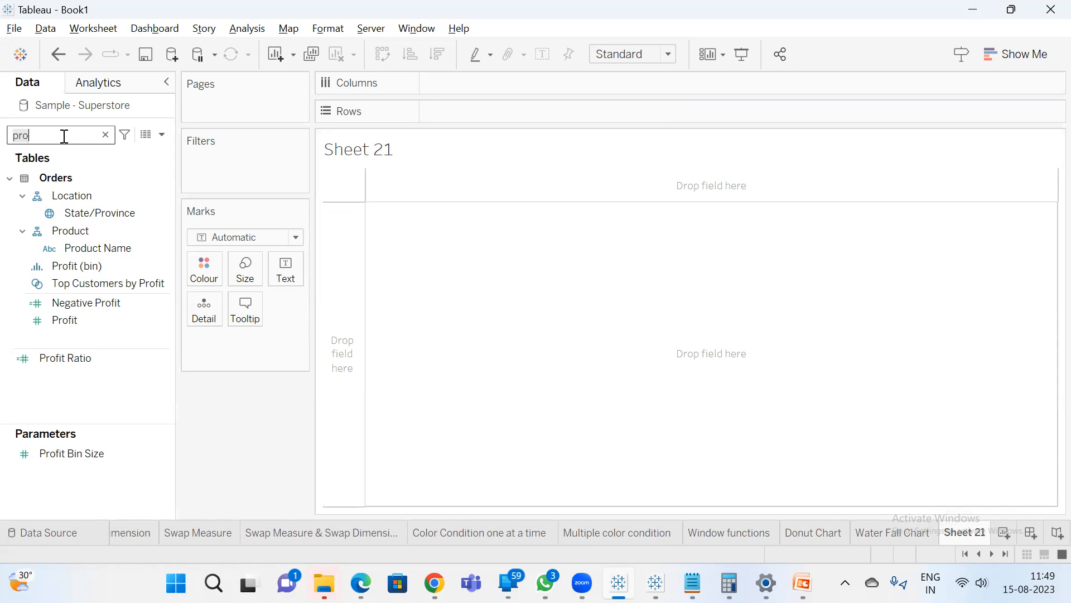
key("BackSpace")
key("BackSpace")
key("BackSpace")
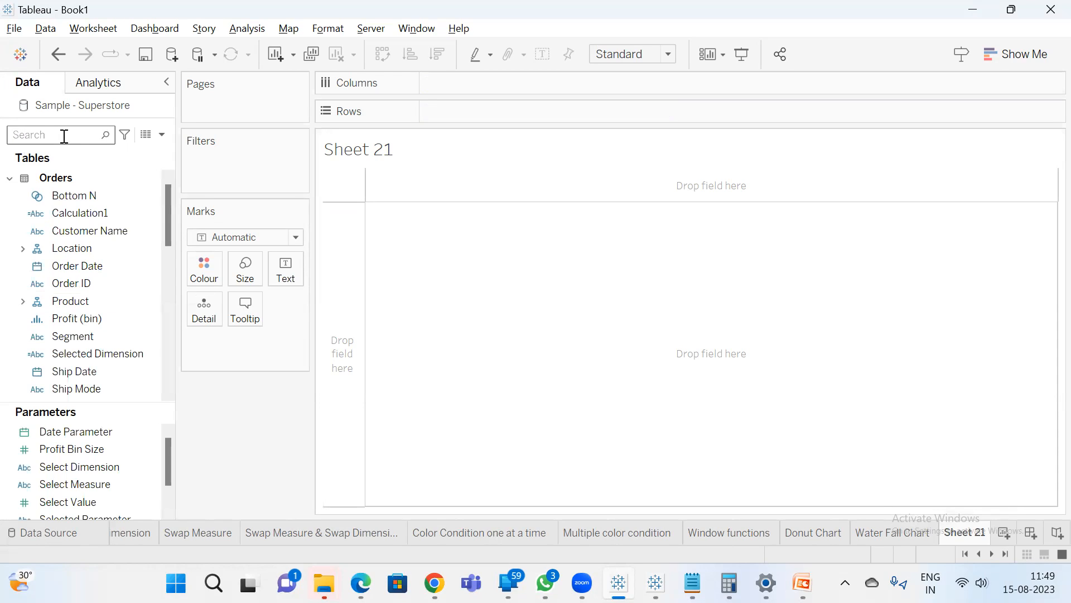
Place Sub-Category on the rows of the empty sheet and add Sales as its measure.
type("sub")
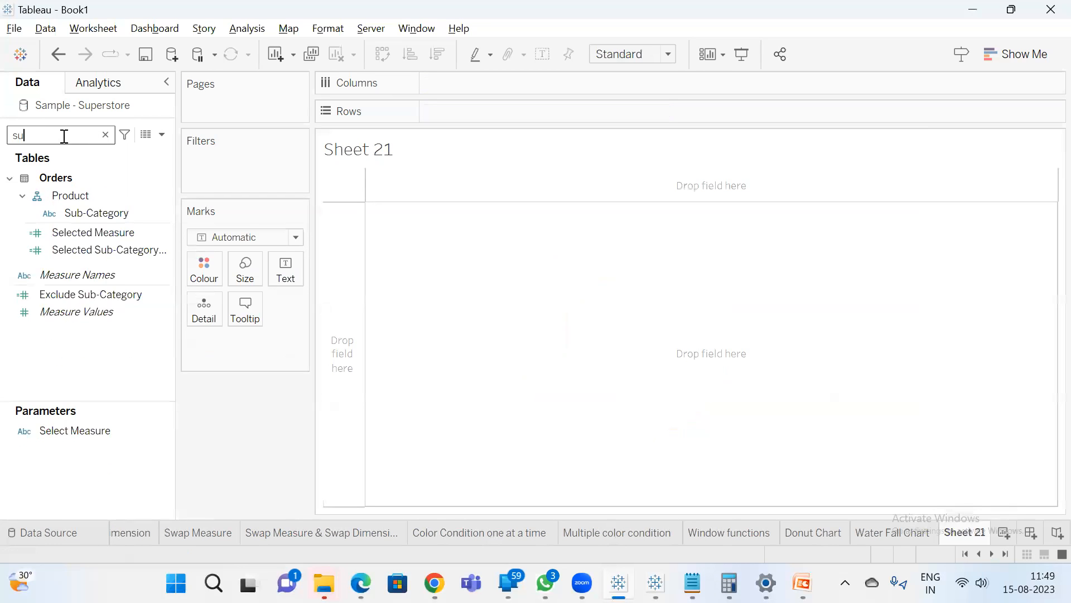
left_click_drag(105, 213, 482, 109)
left_click(61, 132)
key("BackSpace")
key("BackSpace")
key("BackSpace")
type("sa")
left_click(77, 199)
double_click(77, 200)
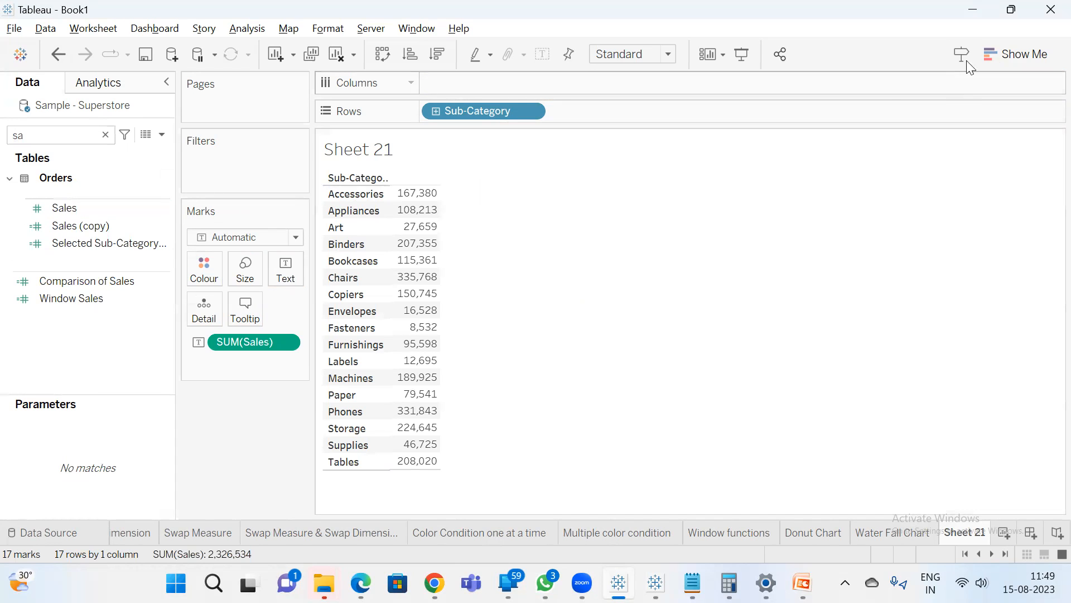
Convert the Sub-Category sales table to a horizontal bar chart and name the sheet Sub-Category.
left_click(1005, 54)
left_click(937, 200)
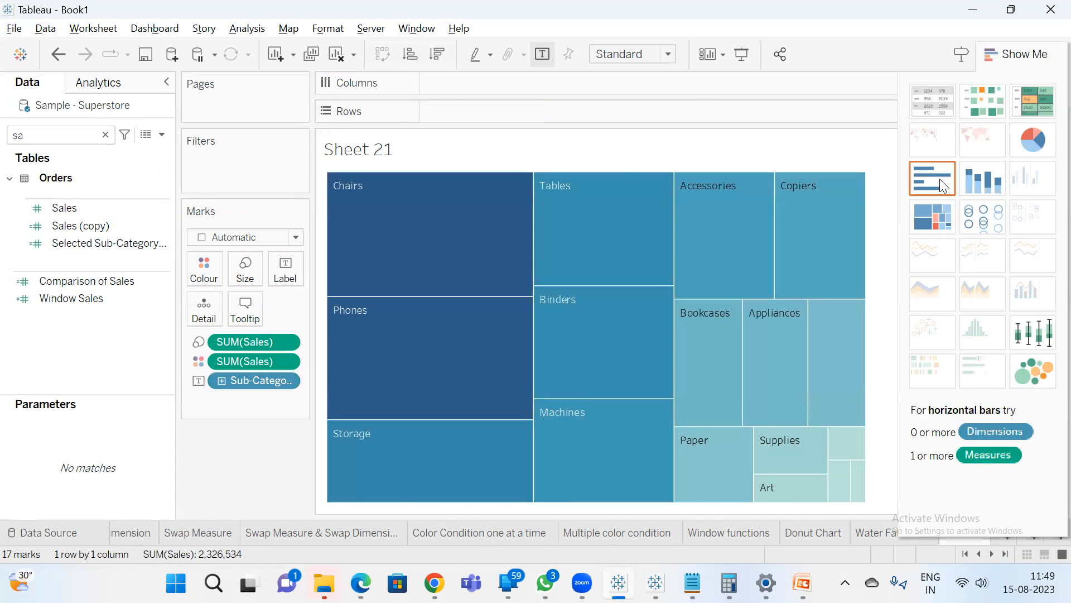
left_click(939, 178)
left_click(1013, 52)
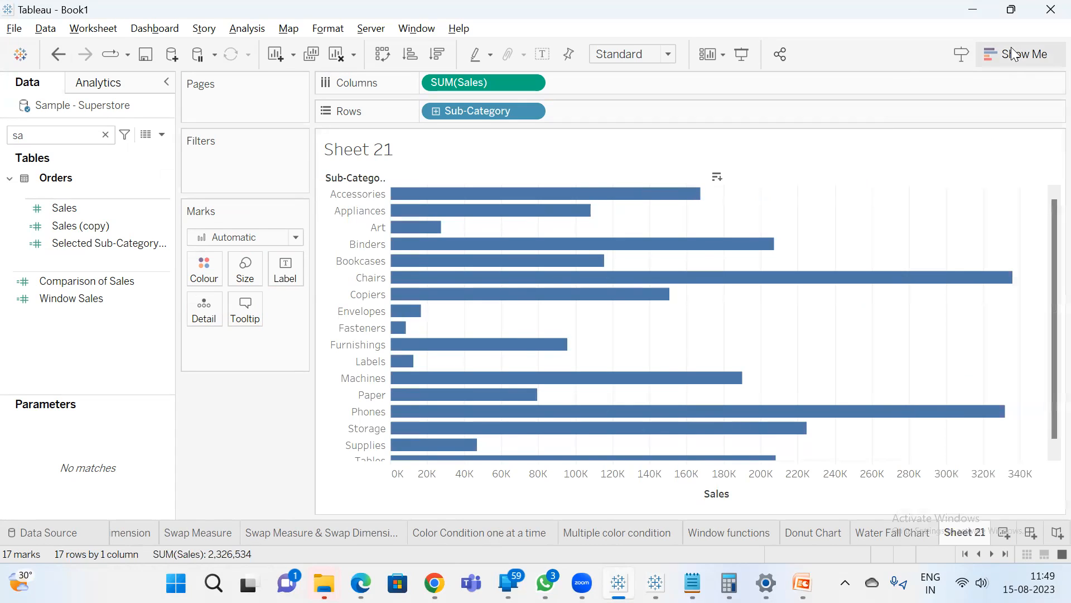
double_click(978, 531)
type("Sub-Category")
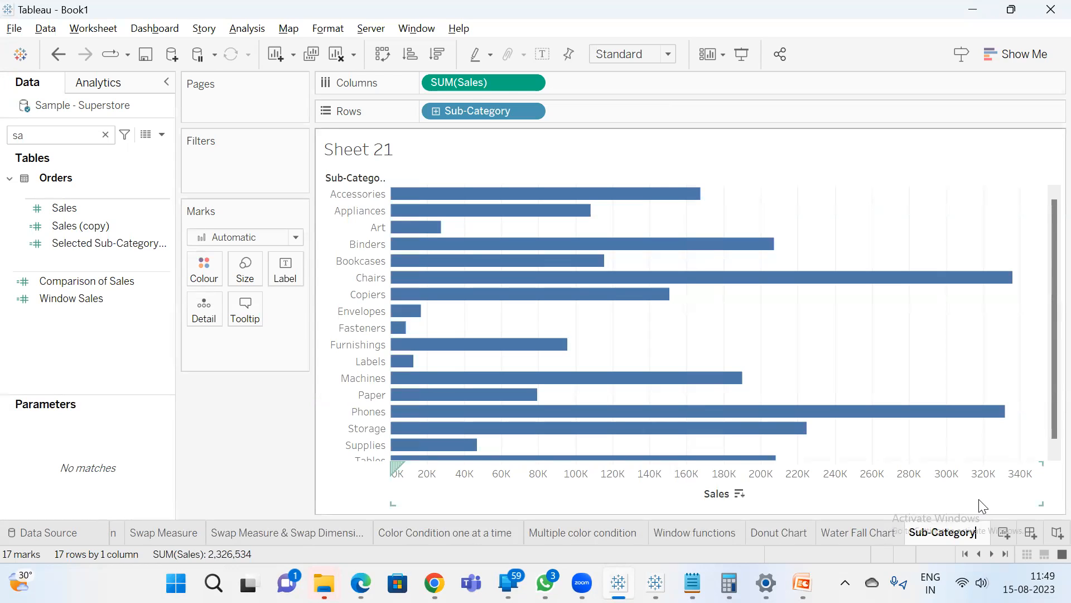
Switch to Notepad, add the line "Viz in Tooltip" below the window function notes, and return to Tableau.
key("alt+Tab")
left_click(462, 360)
key("Return")
key("Return")
type("Cu")
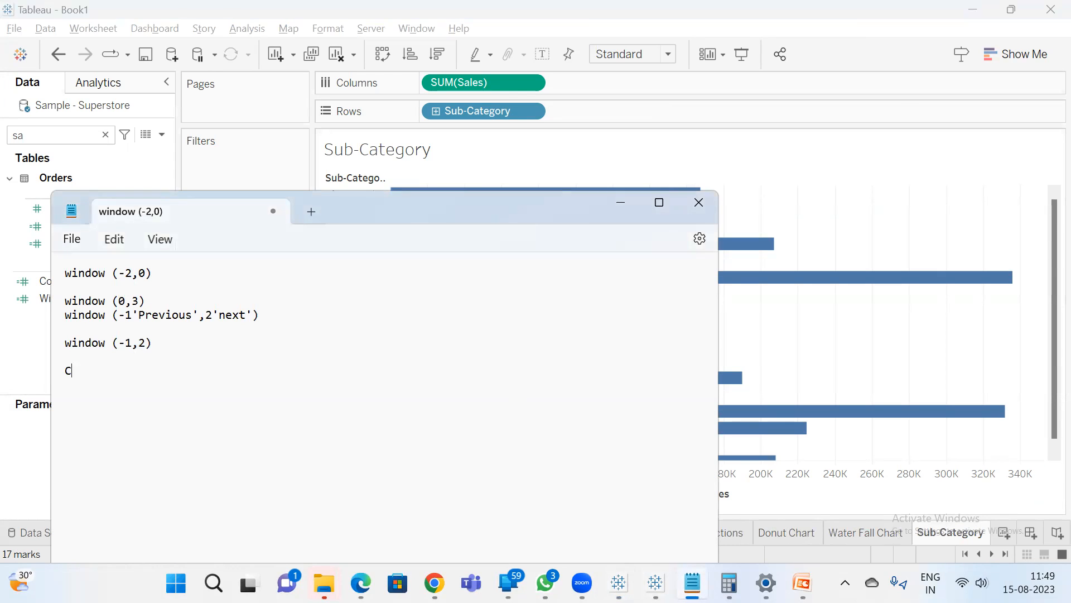
key("BackSpace")
key("BackSpace")
type("Viz in Tootl")
key("BackSpace")
key("BackSpace")
type("ltip")
left_click(813, 170)
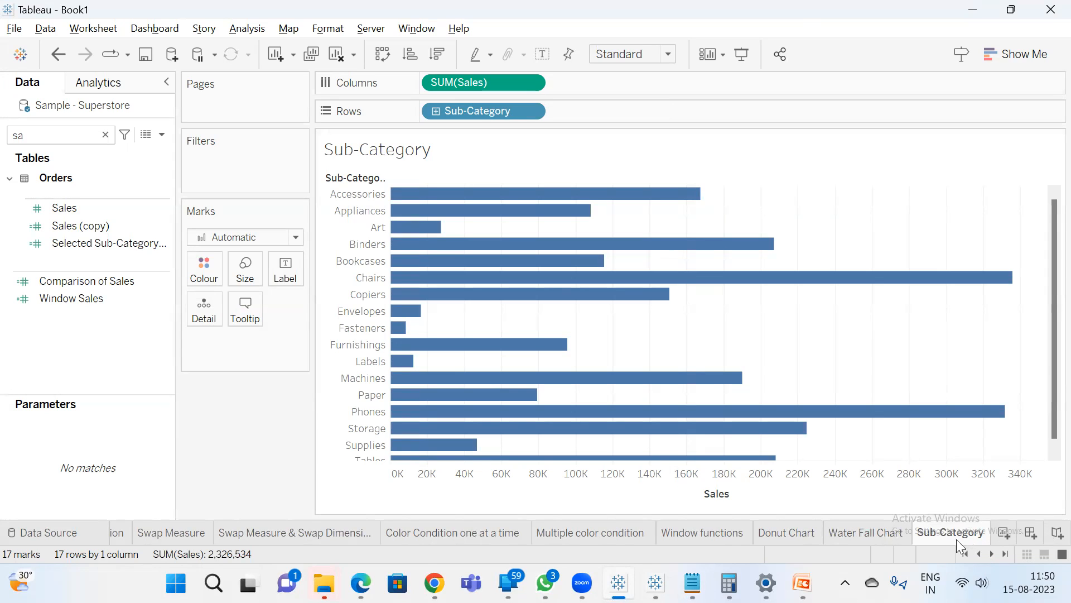
Rename the Sub-Category sheet as Sub-Category Sales.
double_click(971, 534)
key("End")
type("Sales")
key("Return")
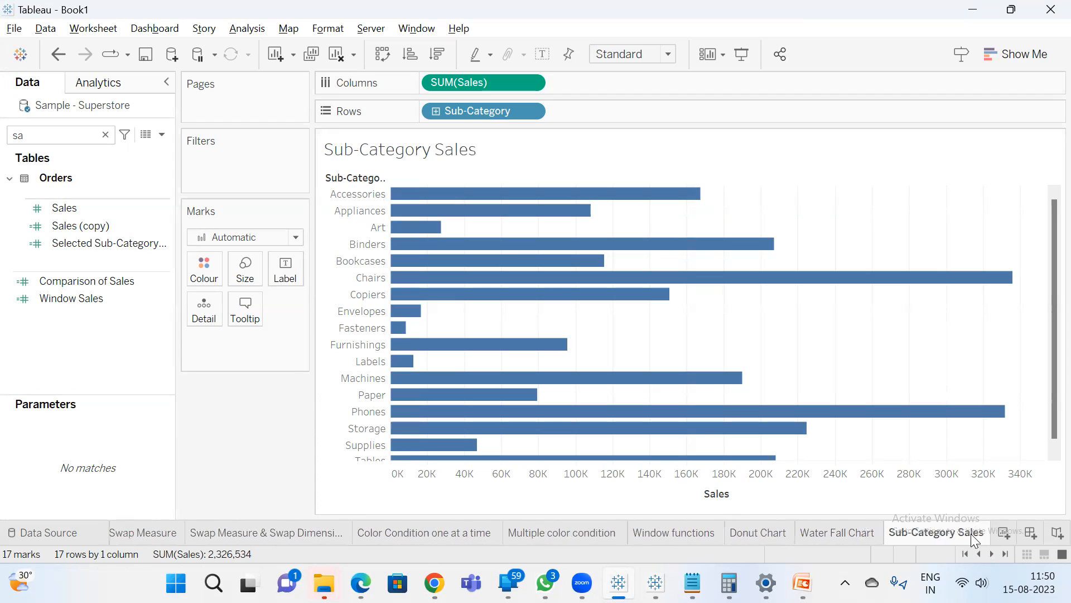
On the Donut Chart sheet, open the outer pie's tooltip for editing and delete its Category and Sales lines.
left_click(773, 534)
mouse_move(641, 268)
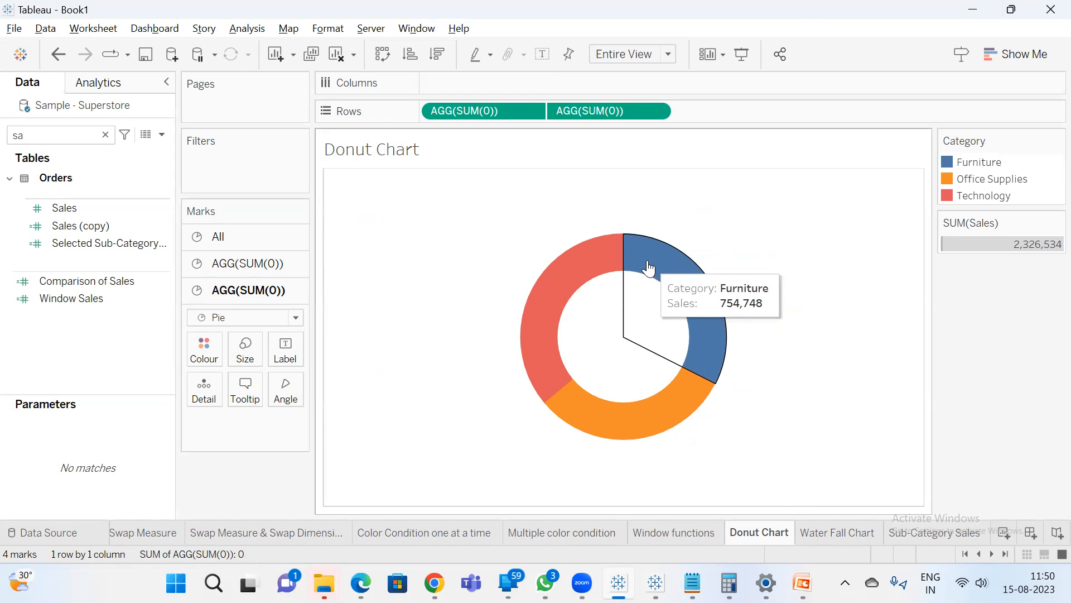
left_click(254, 264)
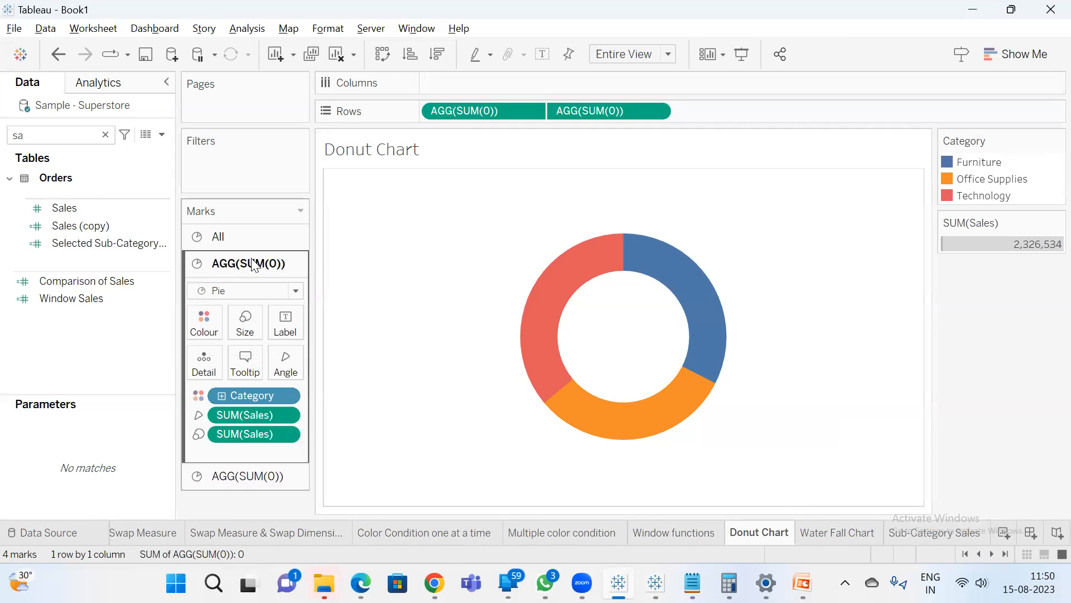
left_click(245, 364)
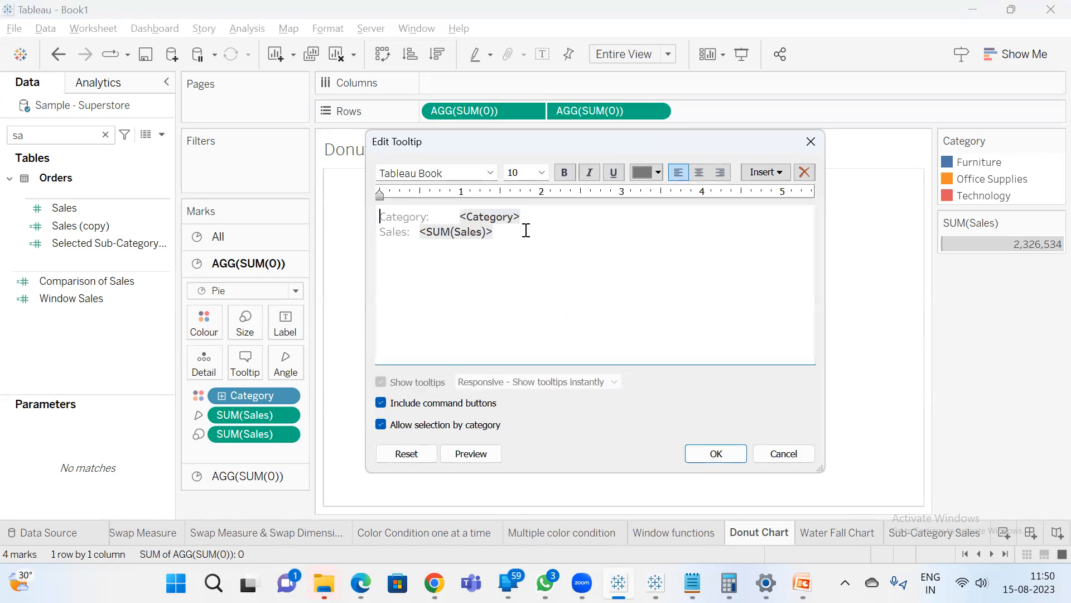
left_click_drag(524, 230, 249, 172)
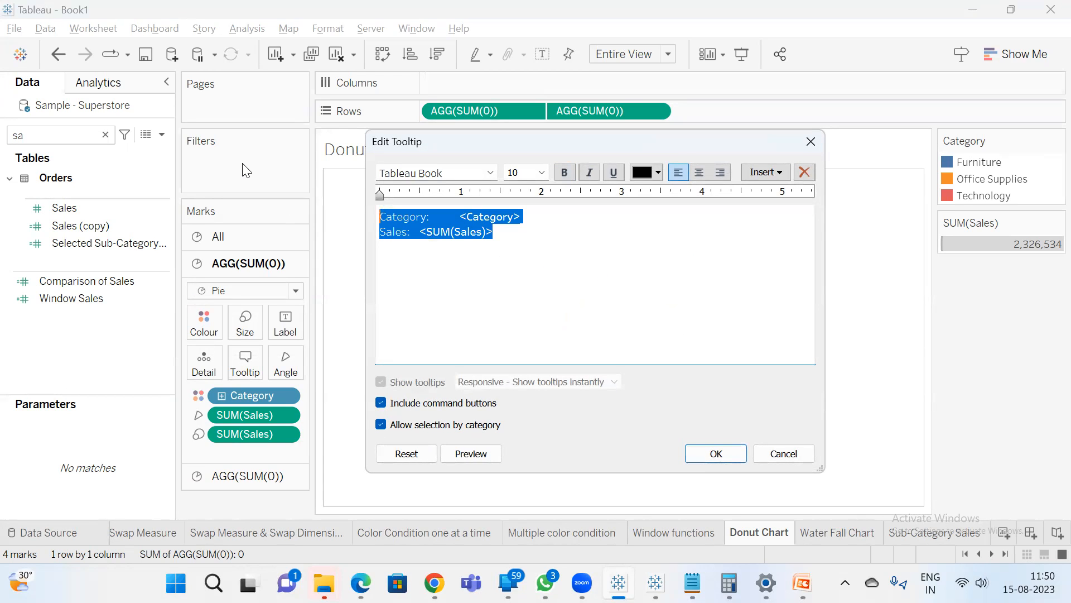
key("Delete")
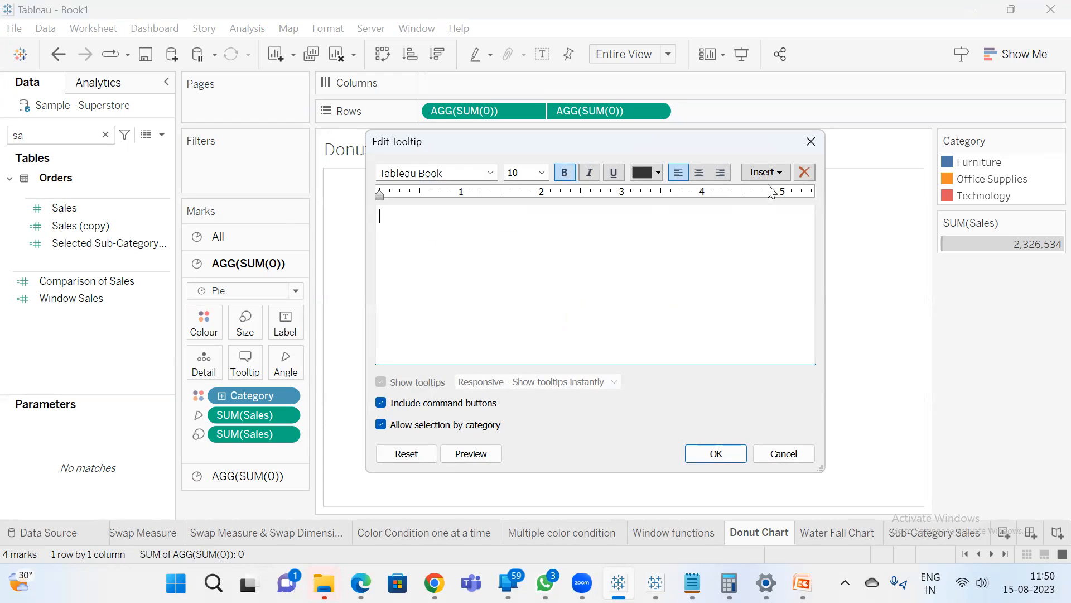
Insert the Sub-Category Sales sheet into the outer pie's tooltip, apply it, and check the slices' tooltips.
left_click(780, 173)
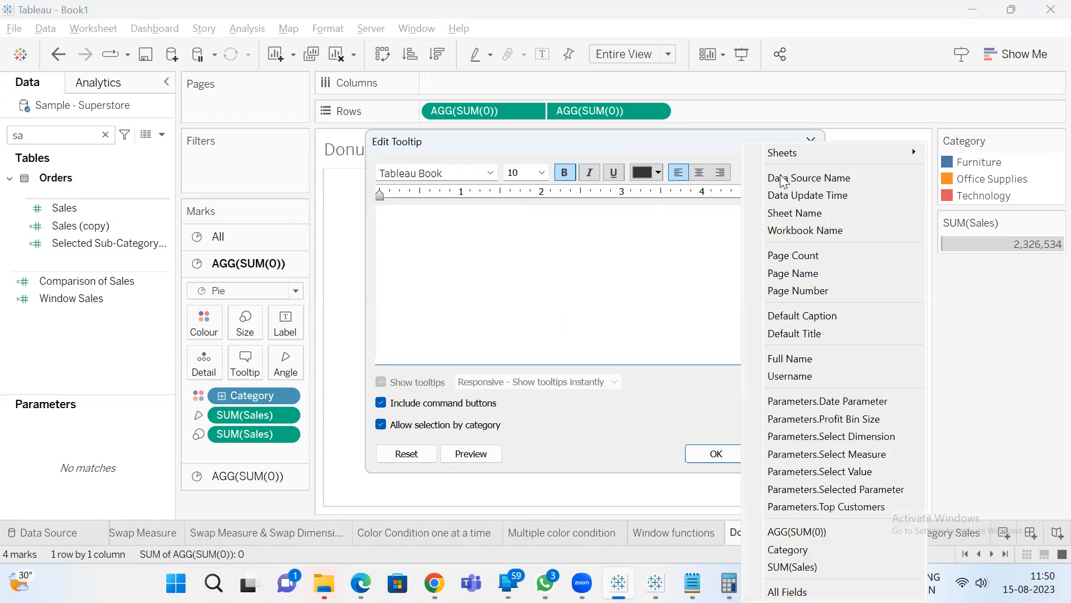
mouse_move(811, 158)
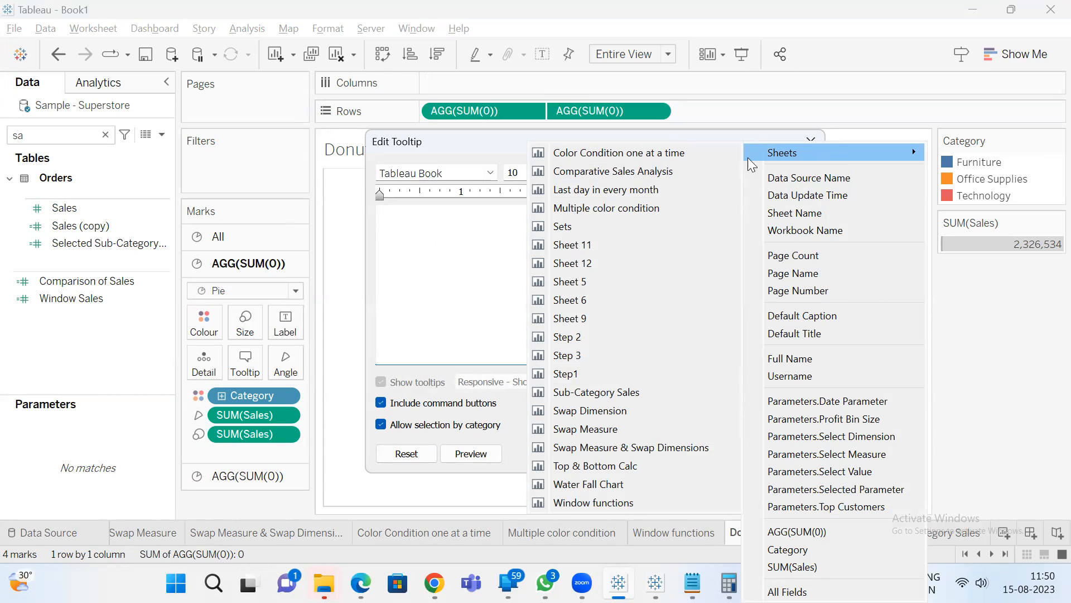
left_click(626, 394)
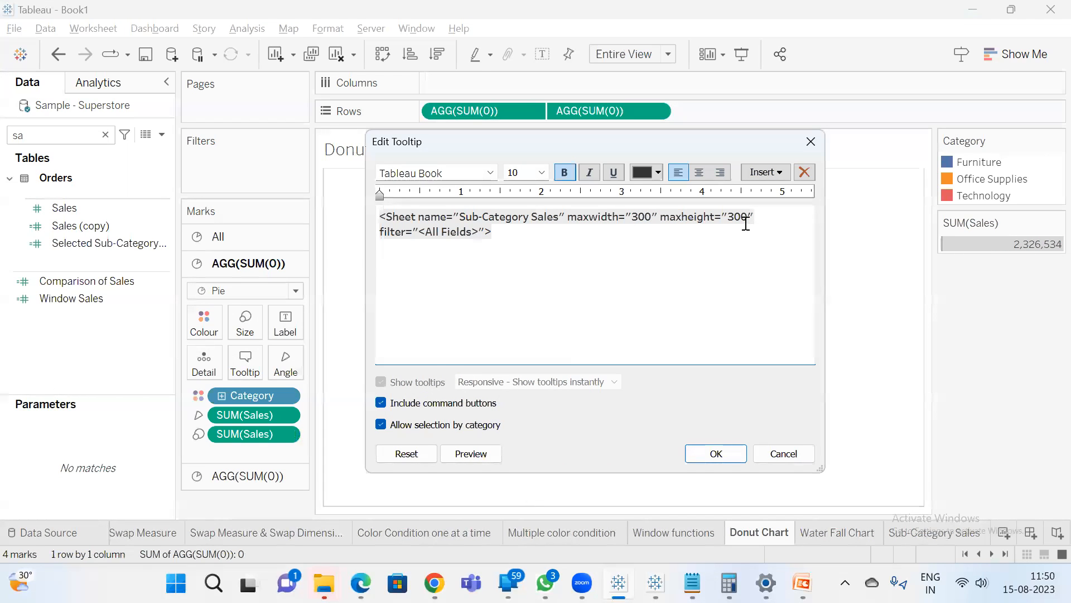
key("ctrl+a")
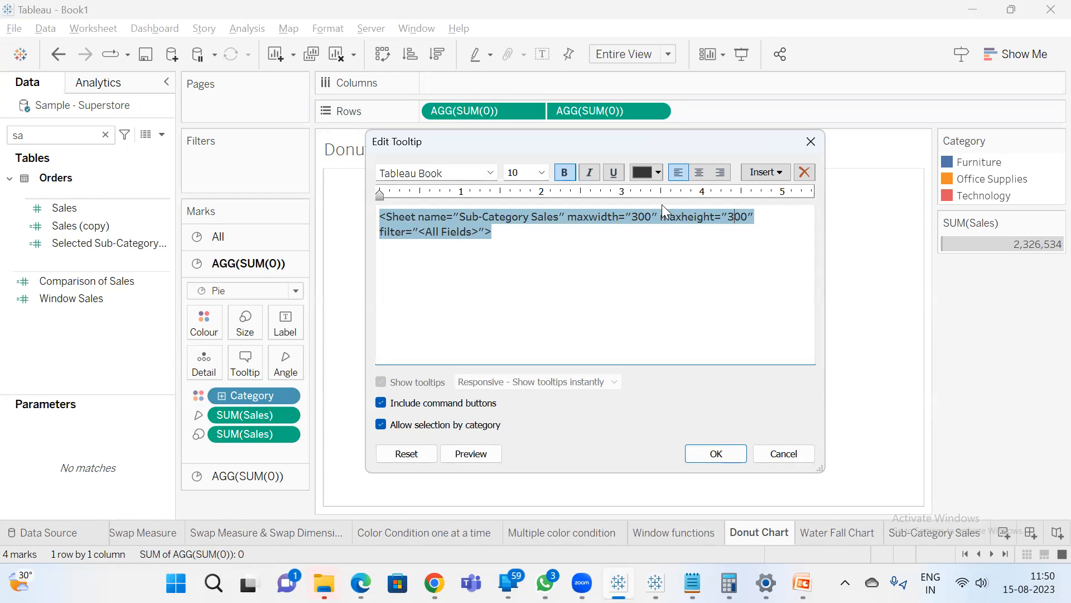
left_click(612, 261)
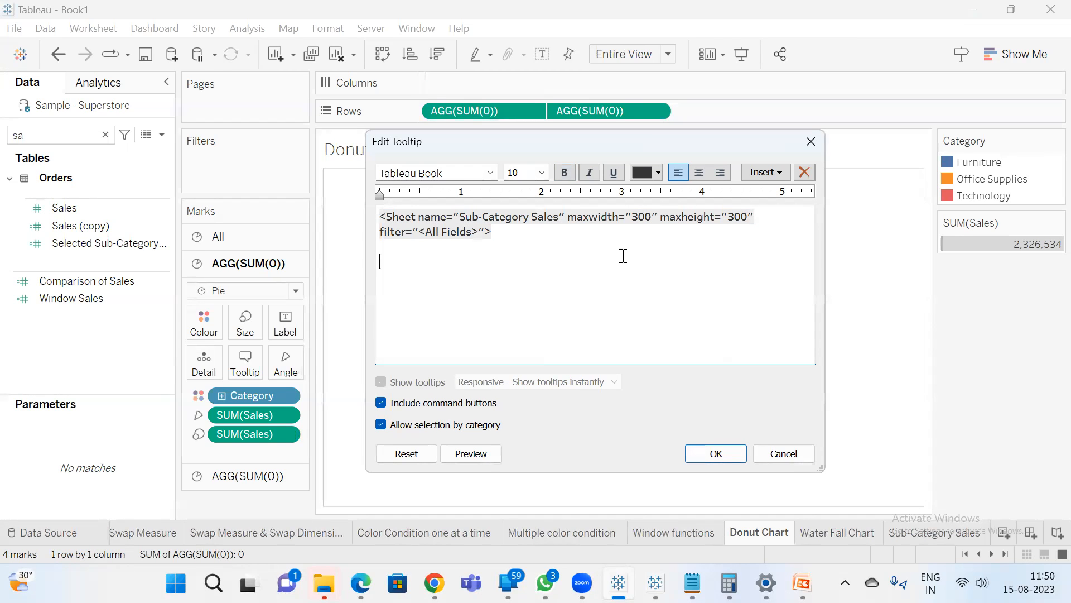
left_click(726, 456)
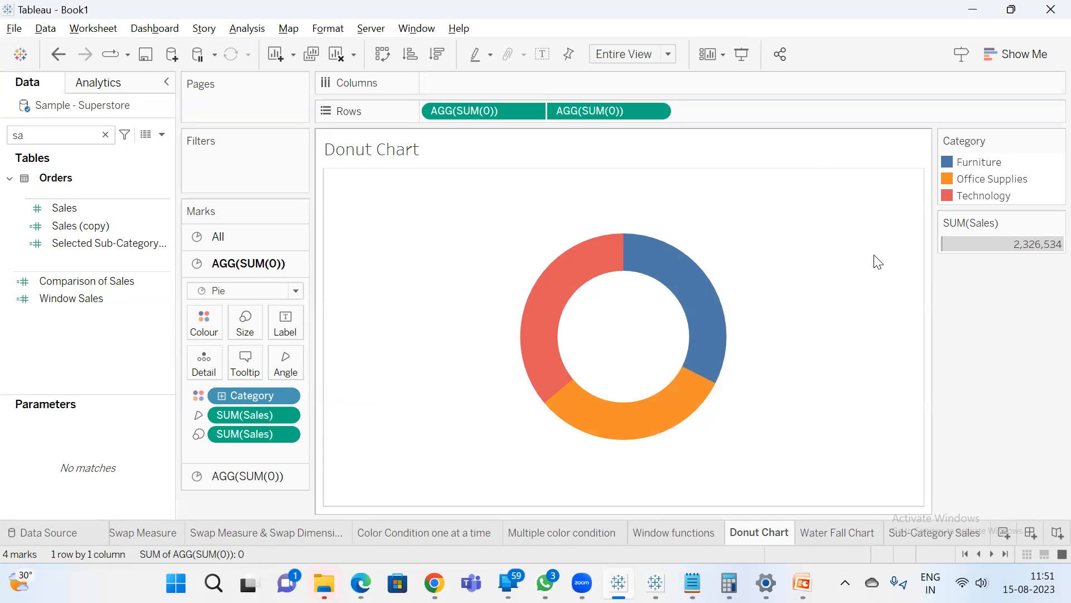
mouse_move(690, 300)
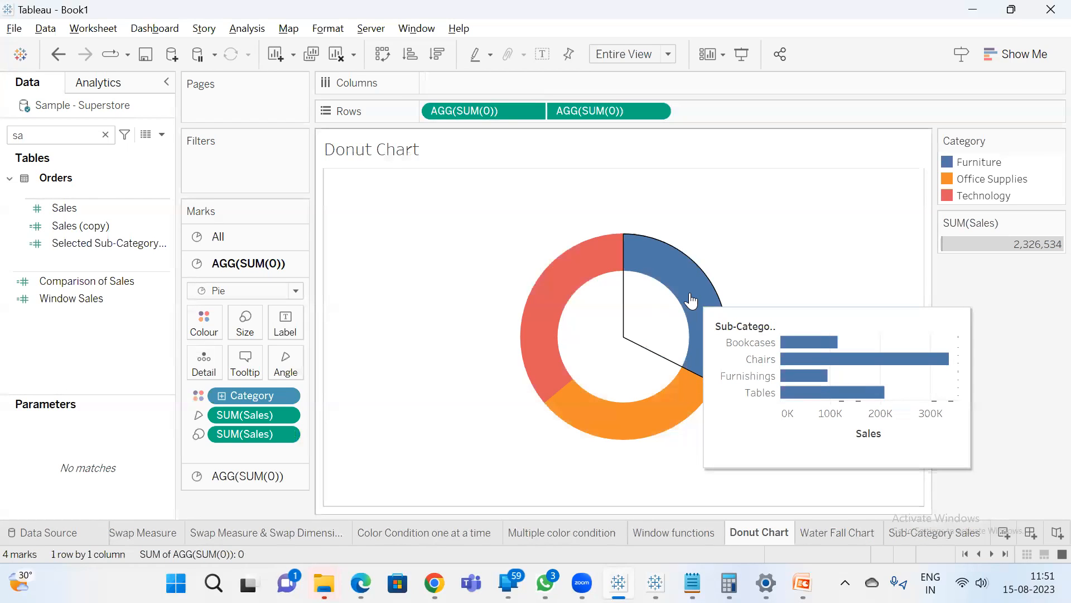
mouse_move(542, 294)
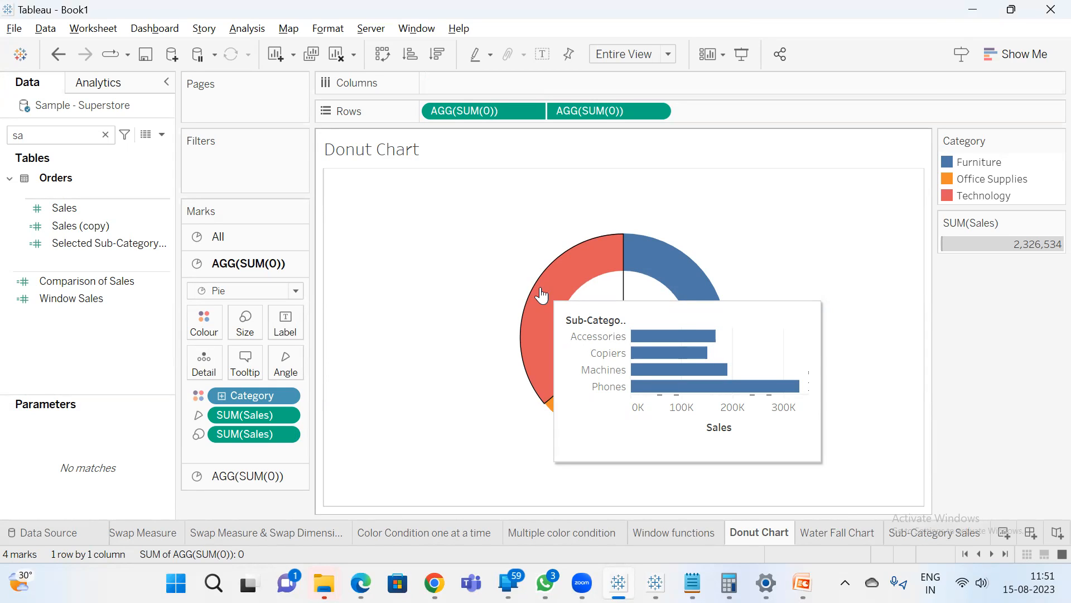
Set the embedded sheet's maxheight to 700 in the outer pie's tooltip and check the slices again.
left_click(245, 363)
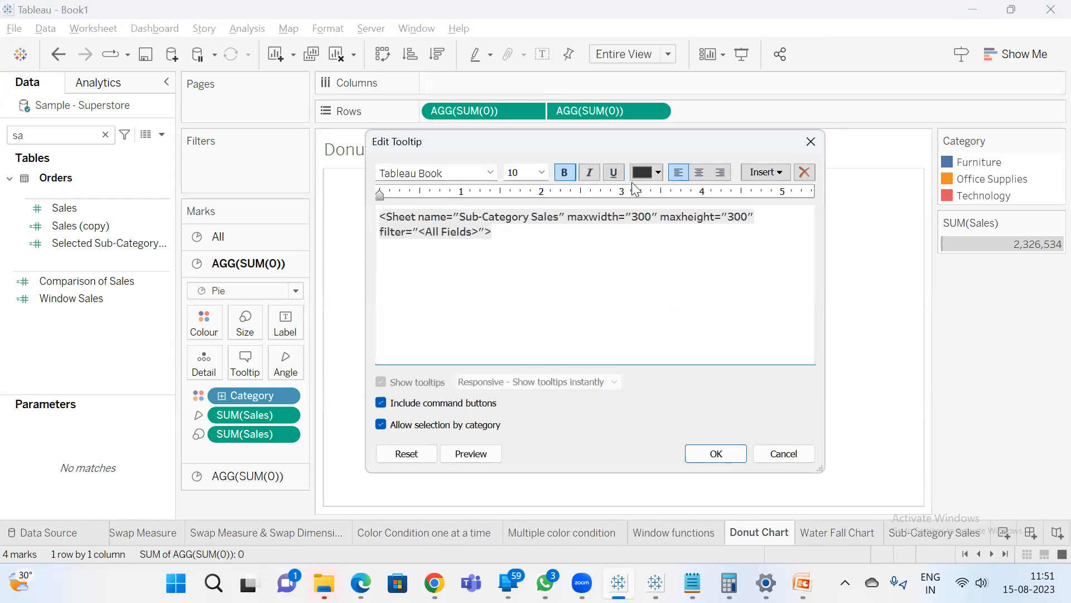
key("ctrl+a")
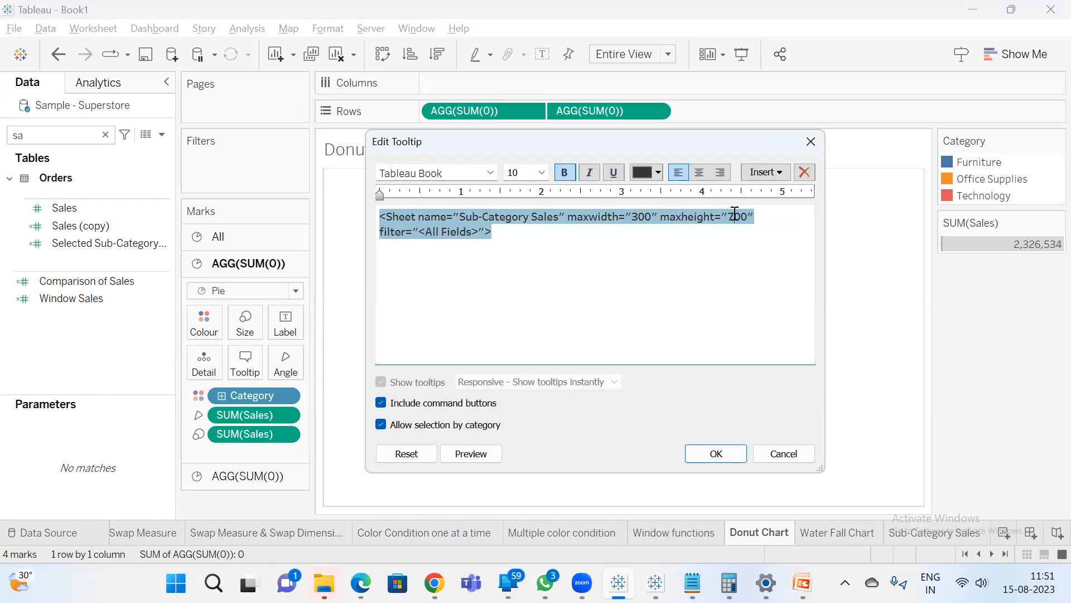
left_click(717, 453)
mouse_move(542, 323)
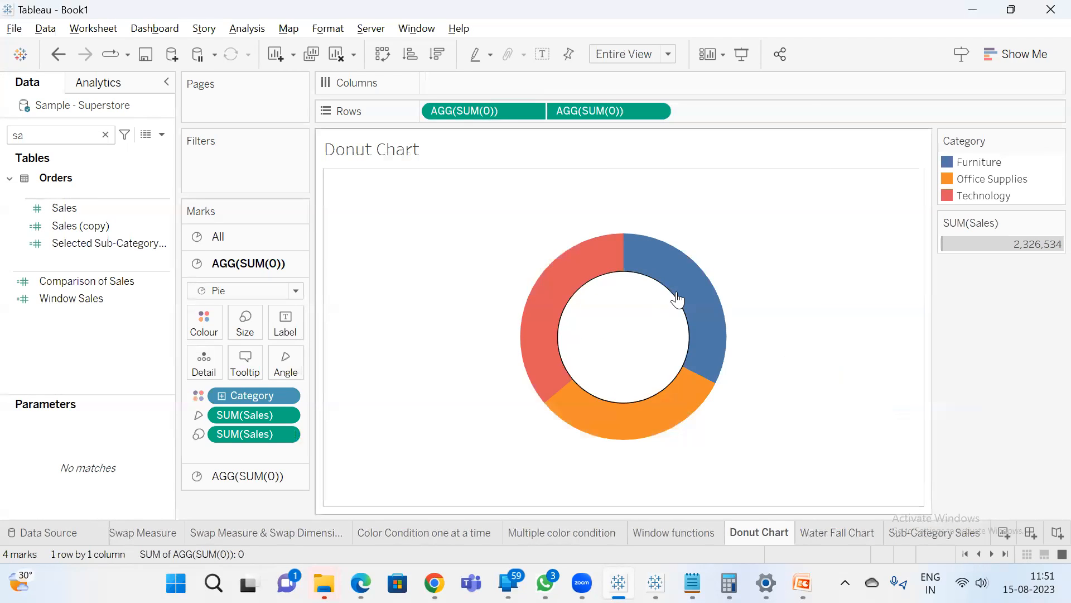
mouse_move(668, 408)
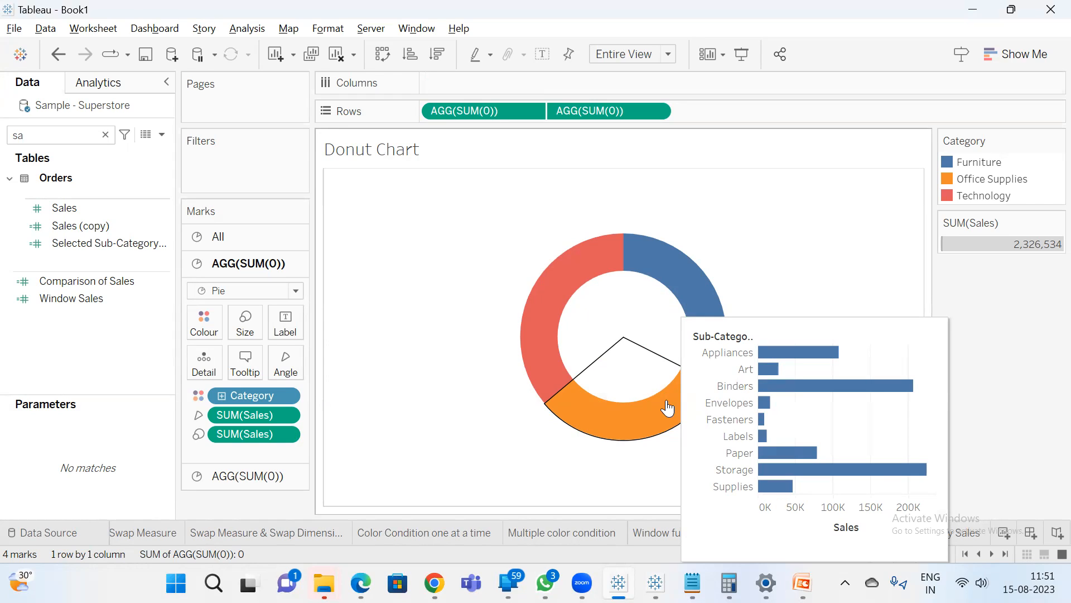
mouse_move(696, 319)
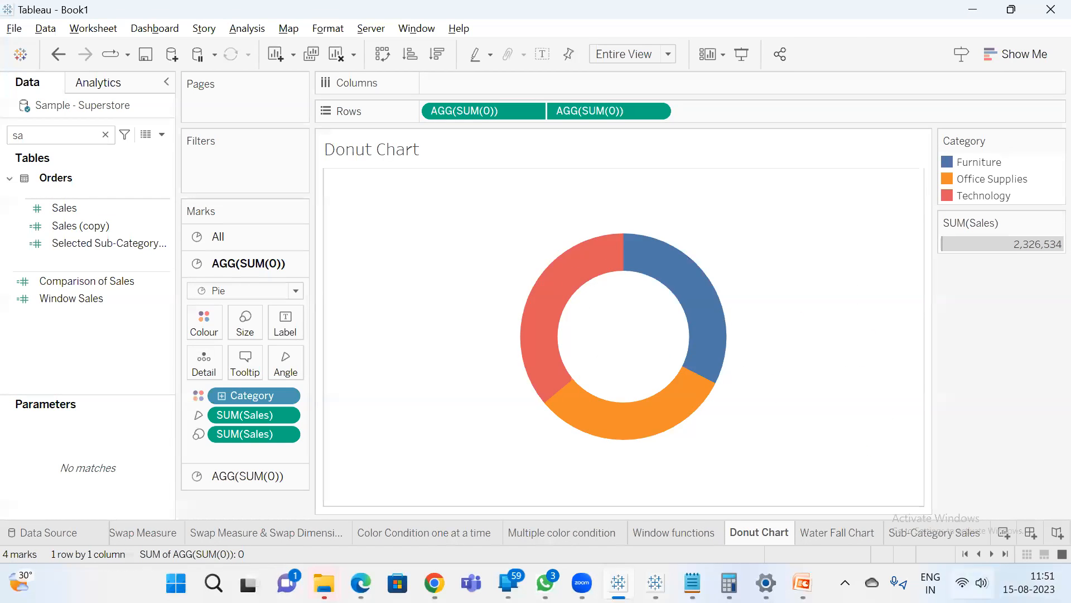
Show mark labels on the Sub-Category Sales bars and check them in the donut's tooltip.
left_click(935, 532)
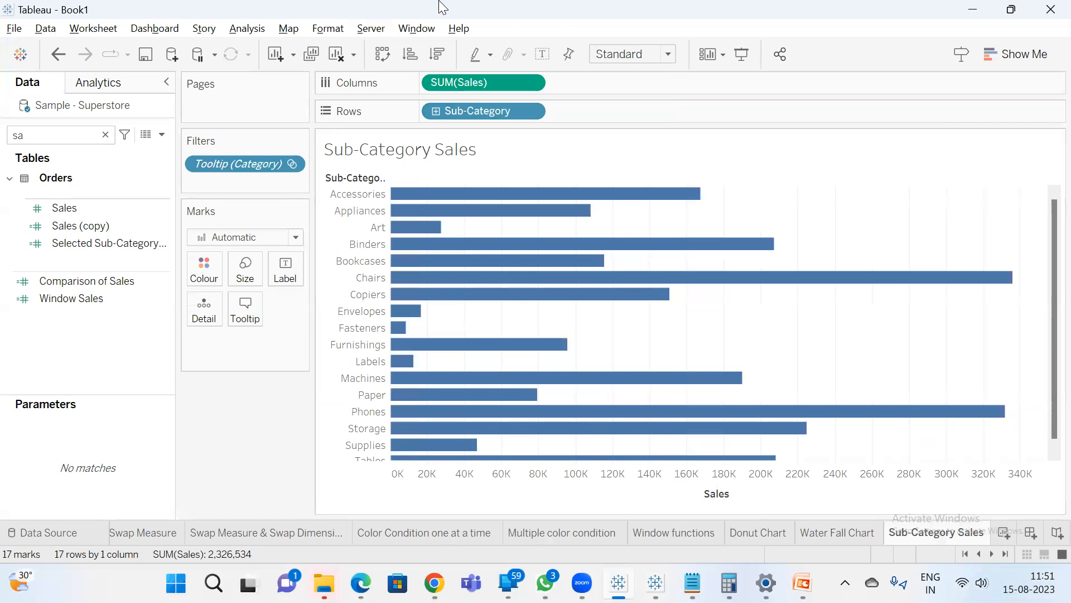
left_click(537, 61)
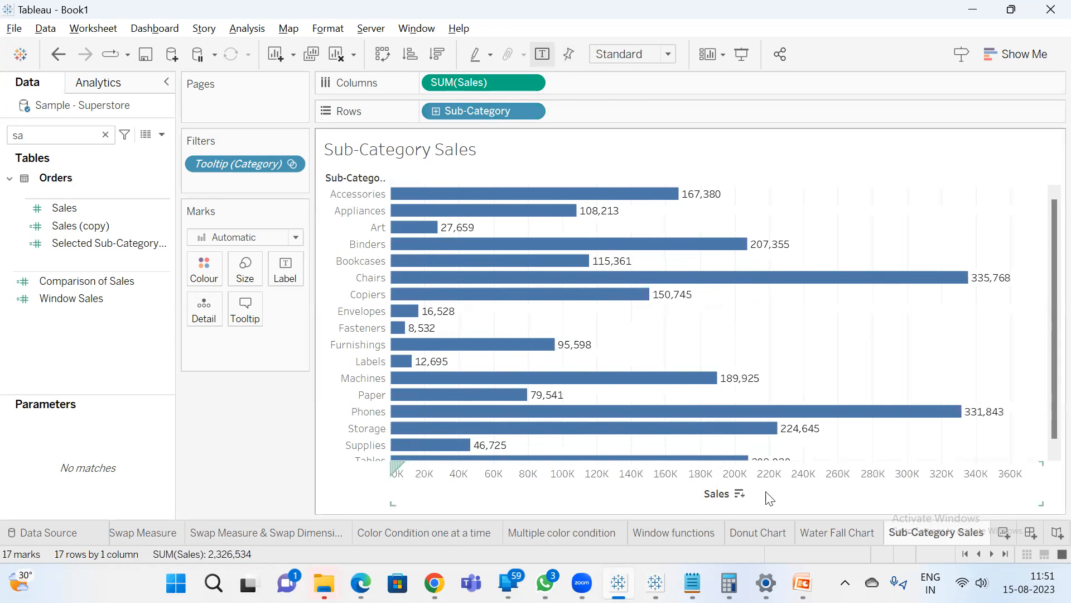
left_click(765, 532)
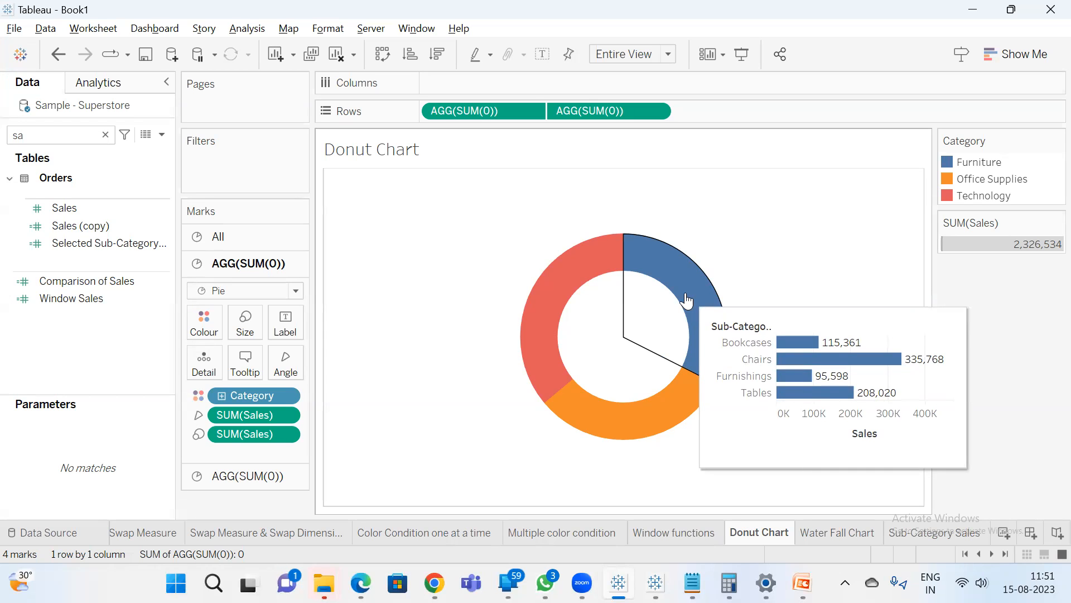
Try showing mark labels on both layers of the donut chart.
left_click(540, 62)
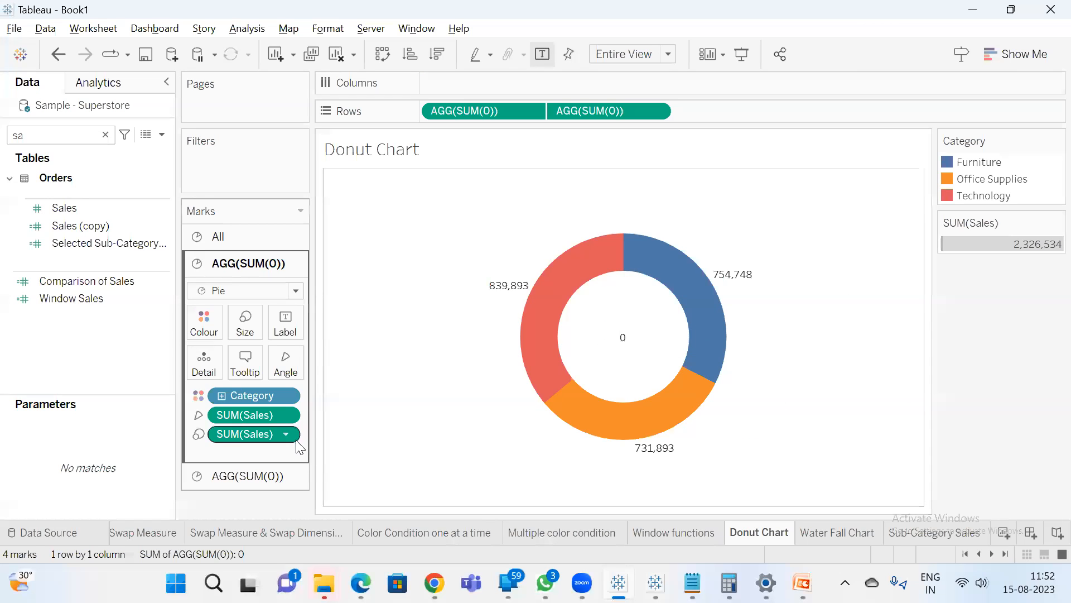
left_click(272, 477)
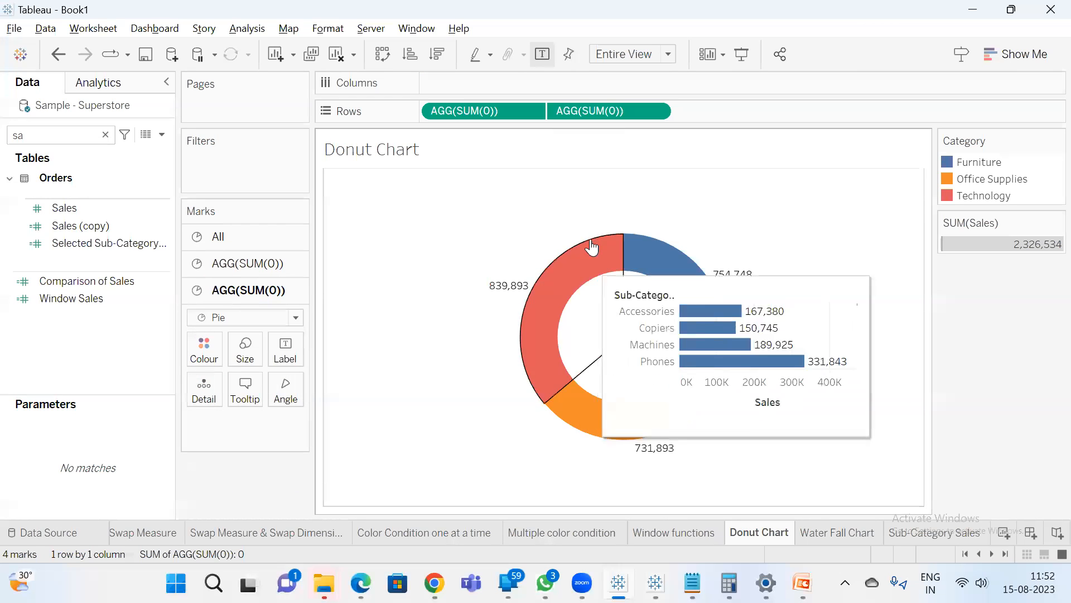
left_click(542, 55)
Label only the outer pie's slices with SUM(Sales) and check the slices' tooltip charts.
left_click(248, 264)
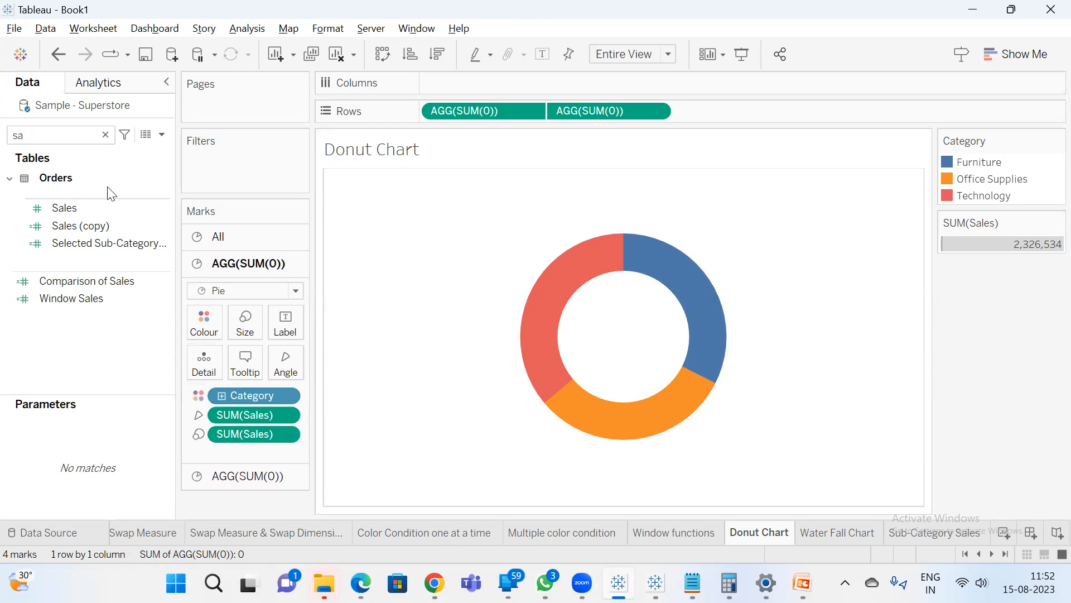
left_click_drag(256, 416, 285, 333)
left_click_drag(286, 329, 285, 330)
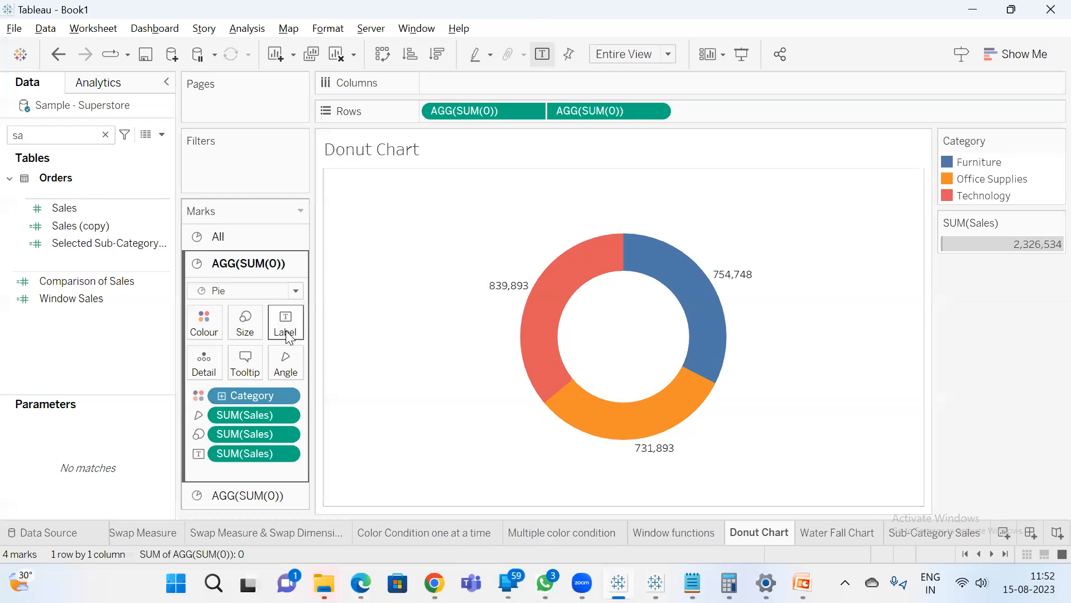
mouse_move(697, 299)
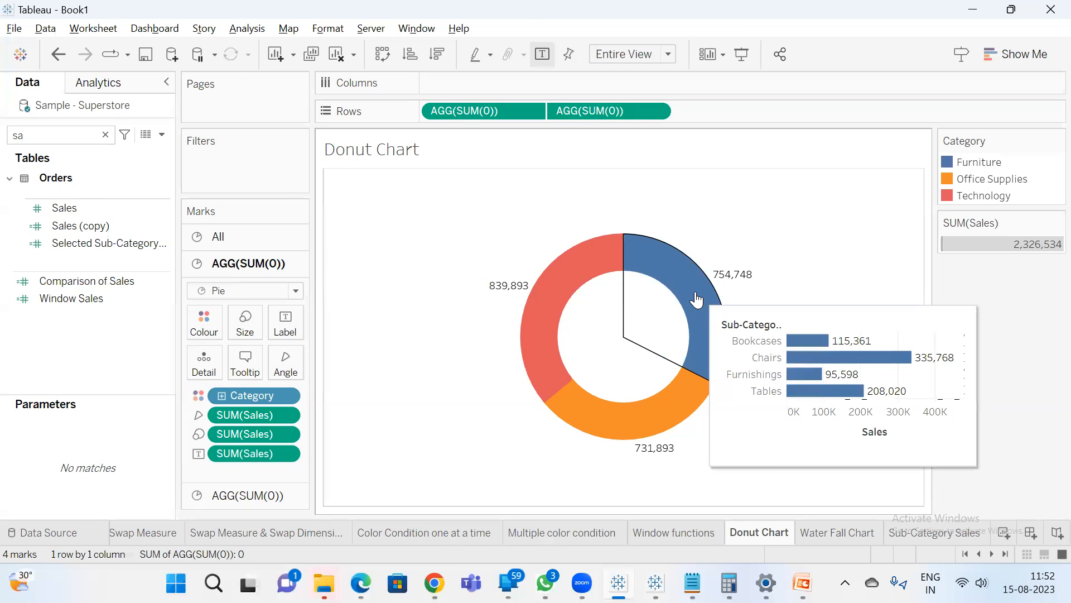
mouse_move(634, 431)
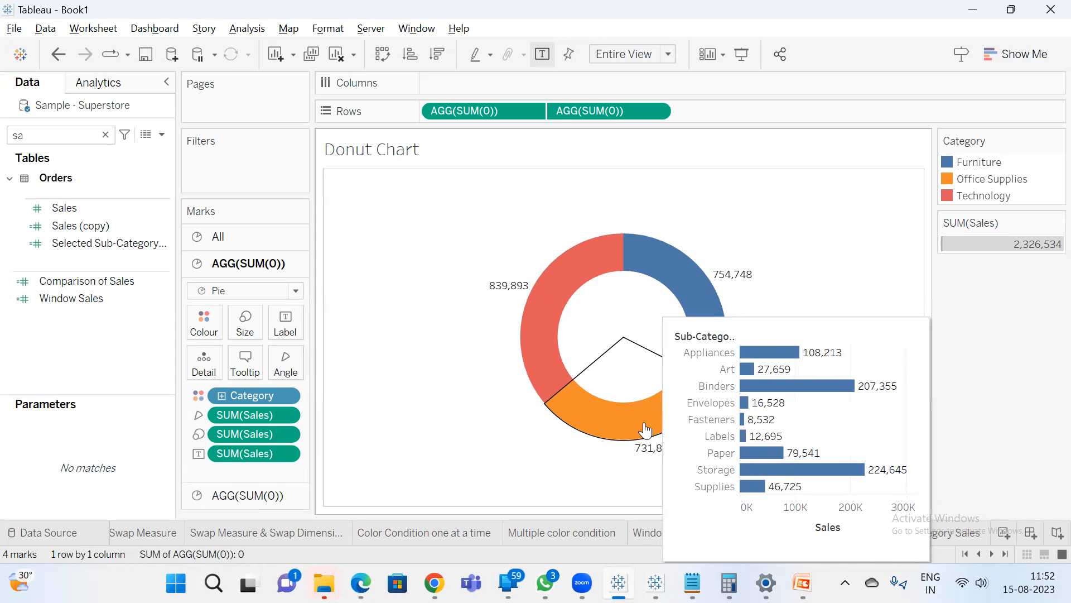
Switch to the PowerPoint session deck and go to the "What is Tooltip?" slide.
mouse_move(555, 288)
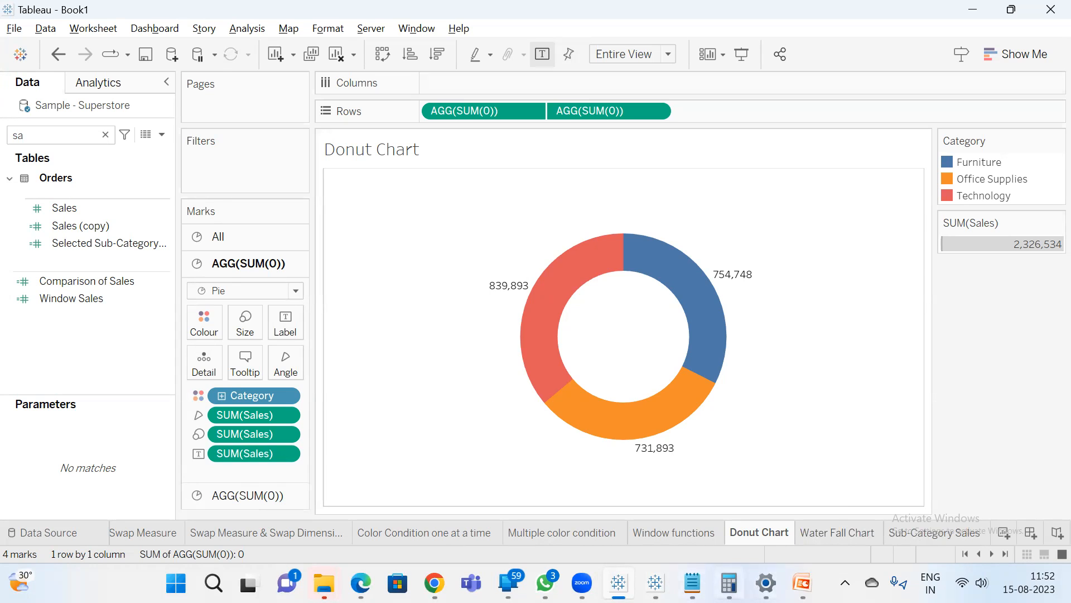
mouse_move(802, 583)
left_click(802, 501)
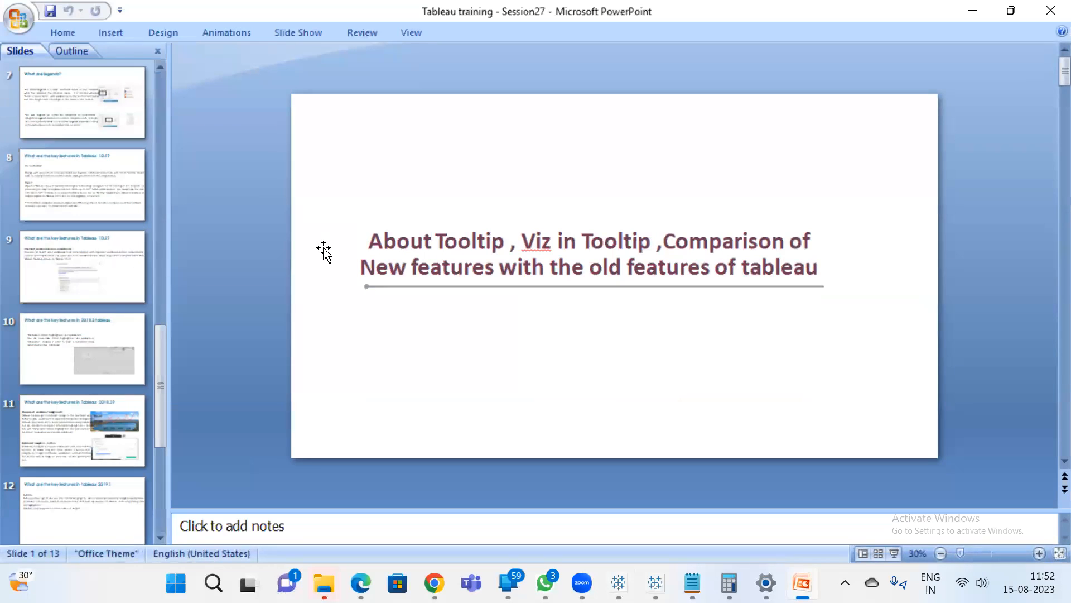
scroll(323, 251, "down", 1)
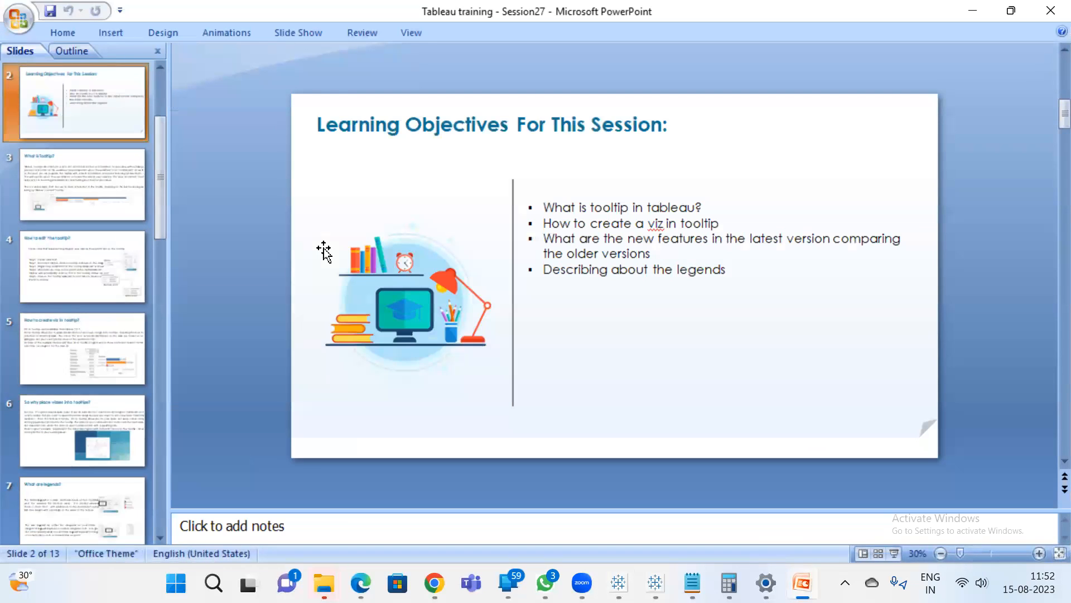
scroll(324, 252, "down", 1)
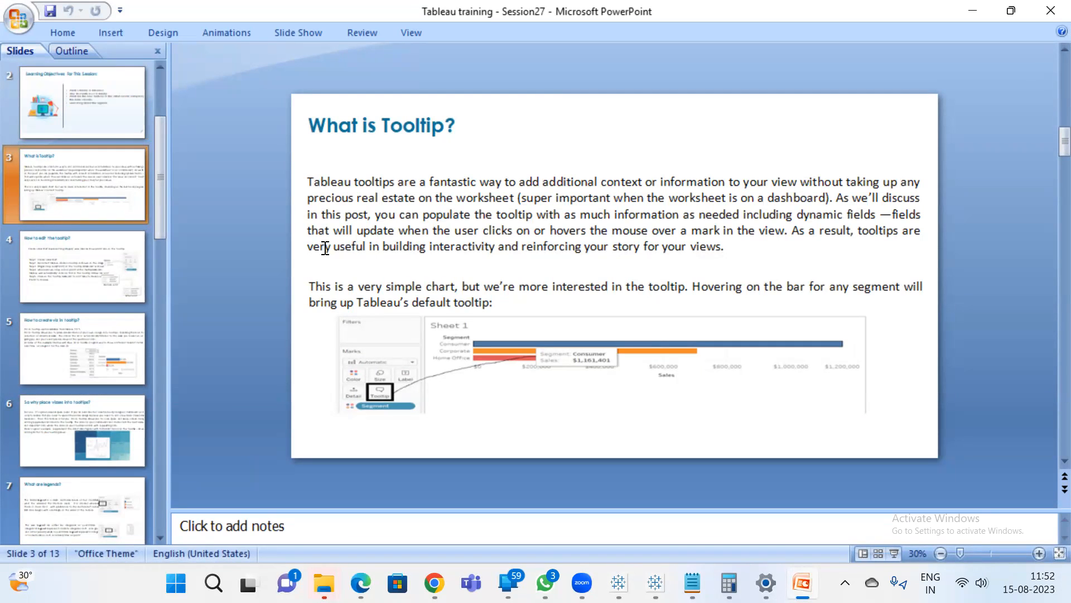
In the Notepad notes, extend the Viz in Tooltip line with "came after 10.5 version" and add "2023.x.x" below a blank line.
key("alt+Tab")
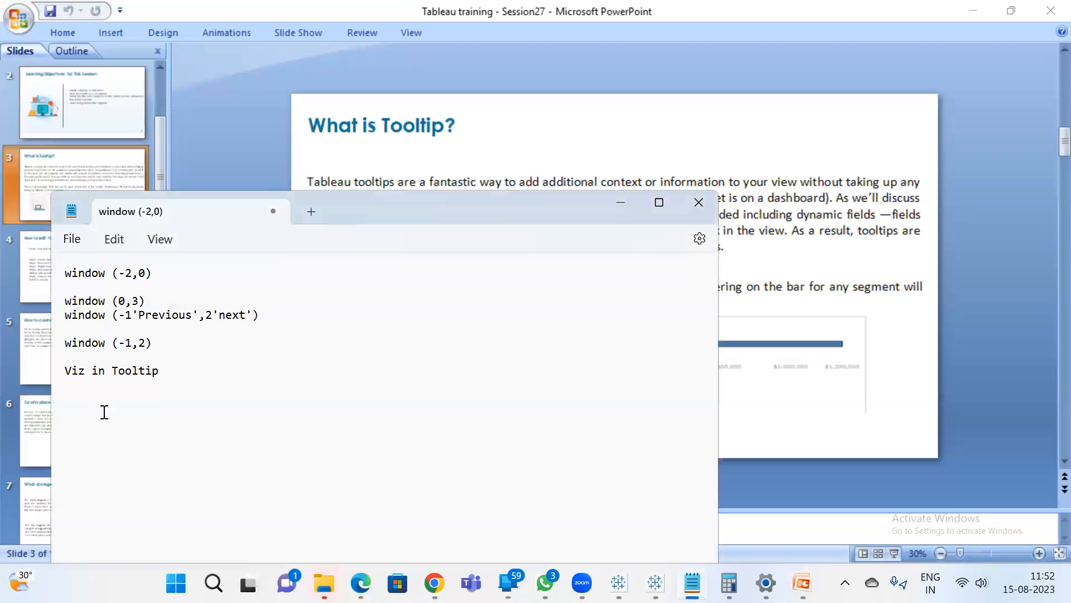
type("came after 10.5 version")
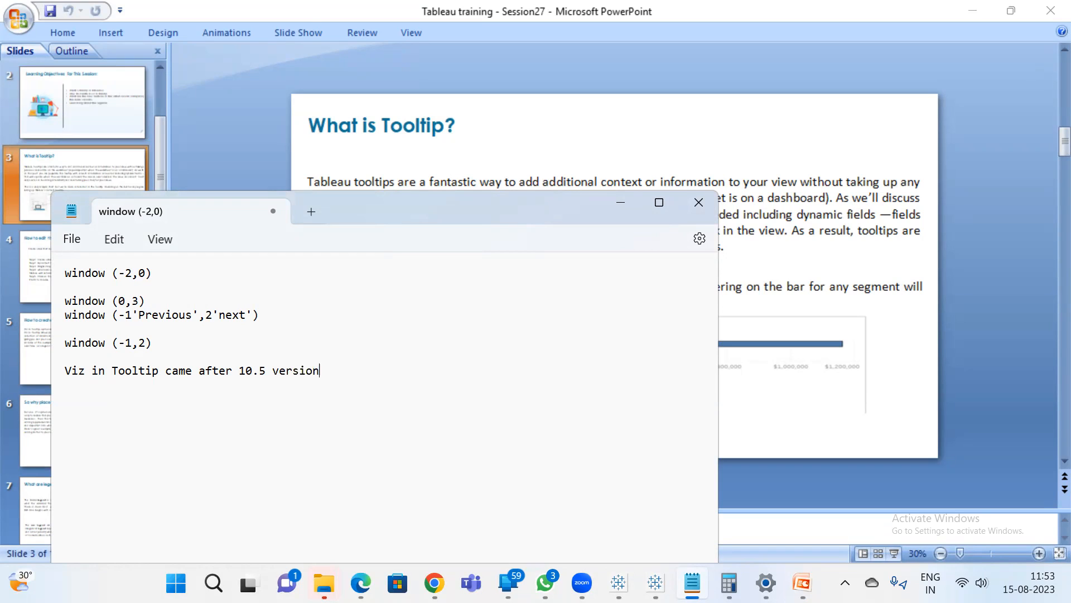
key("Return")
key("Return")
type("2023.x.x")
Switch to the Comparative Sales workbook in Tableau and check its Tableau Desktop version information.
key("alt+Tab")
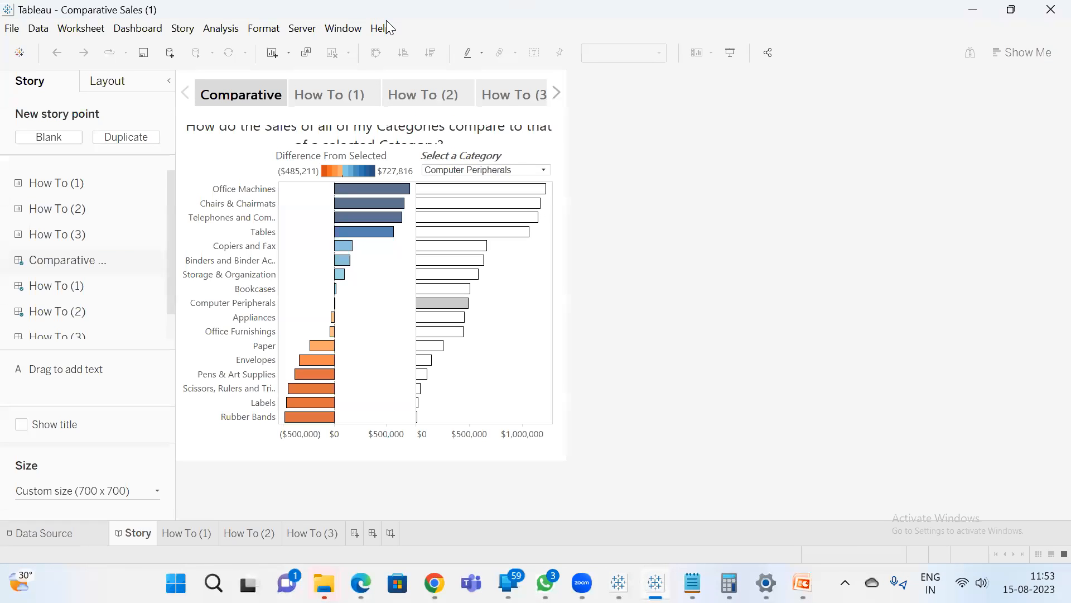
left_click(386, 27)
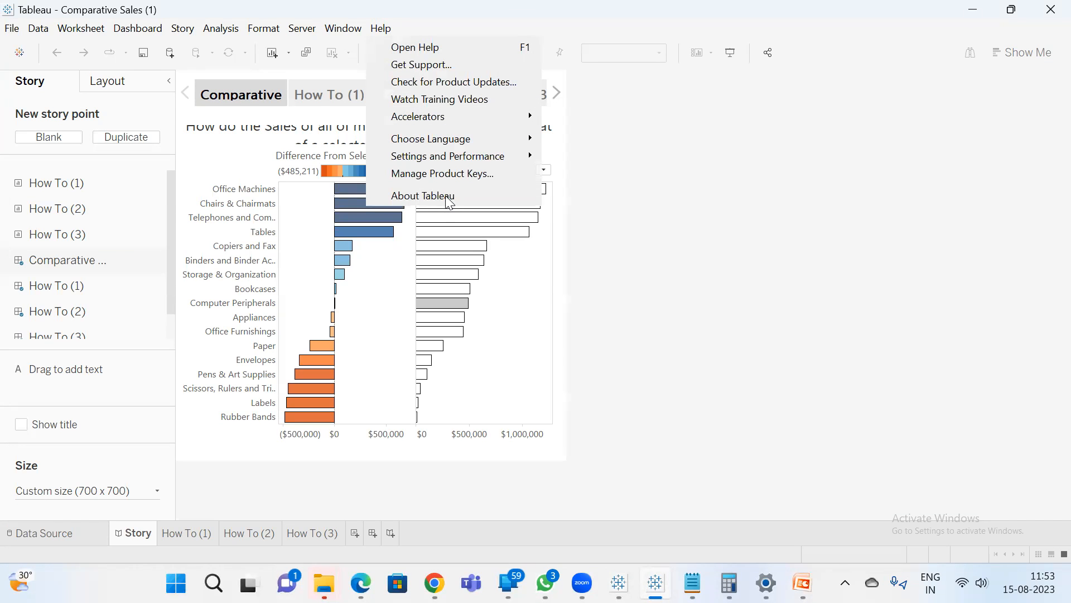
left_click(450, 197)
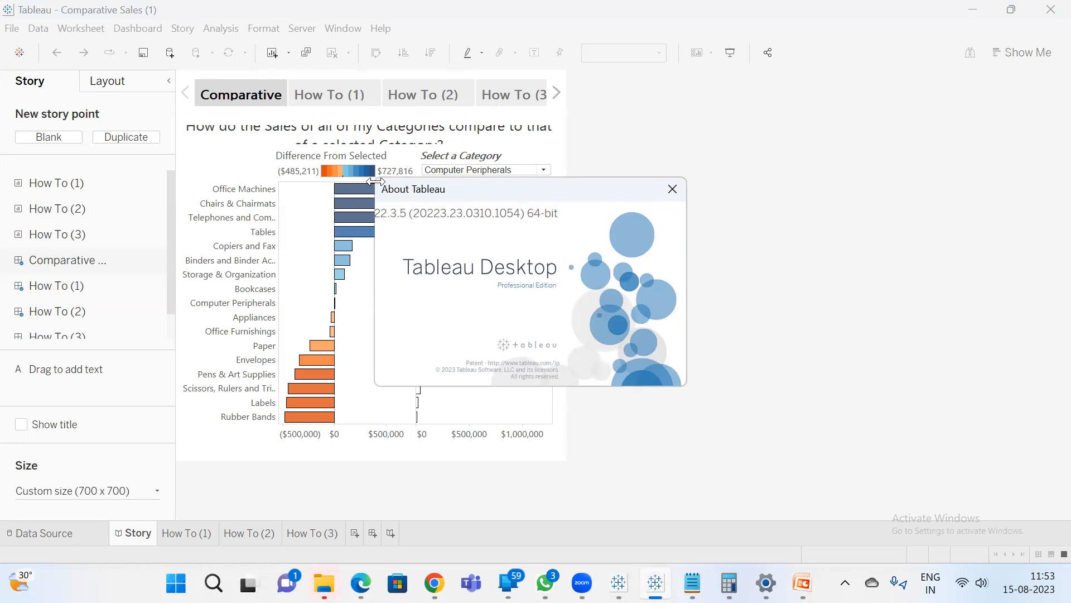
left_click(682, 383)
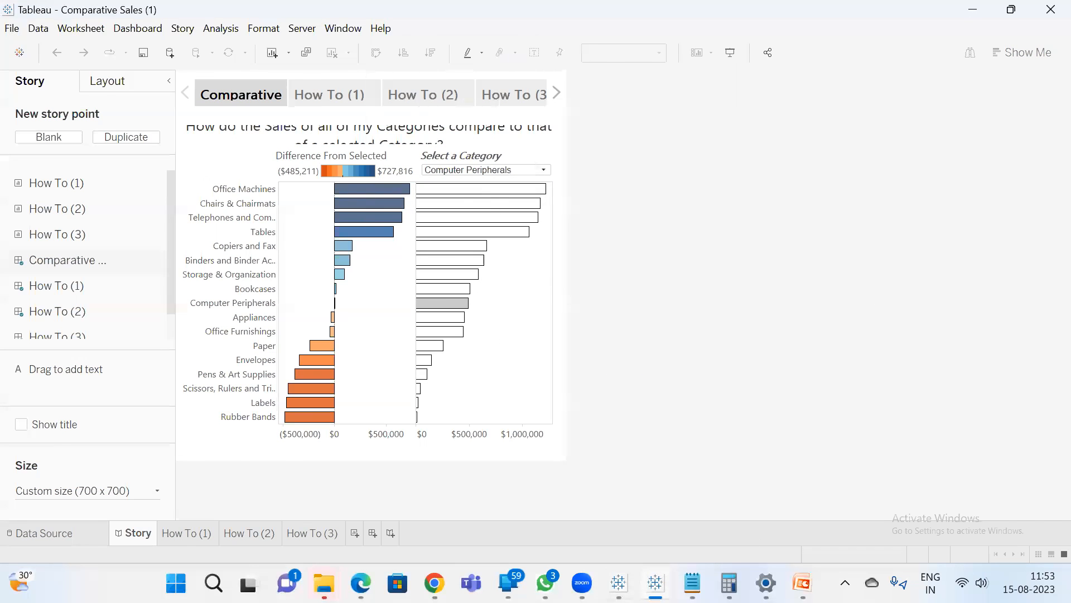
Switch to Book1 in Tableau and check its Tableau Desktop version information.
key("alt+Tab")
left_click(459, 28)
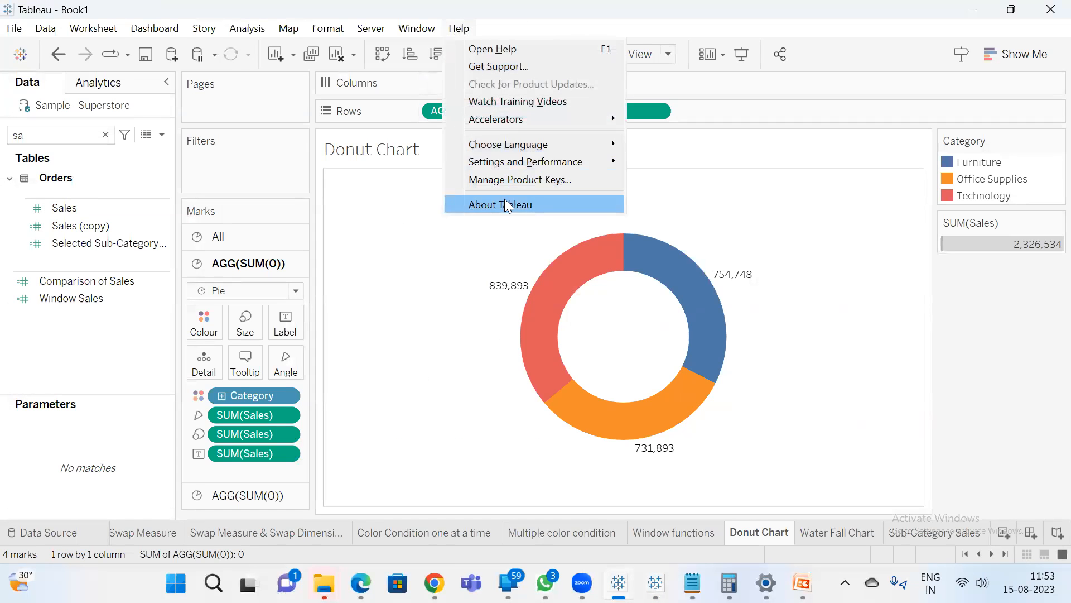
left_click(504, 204)
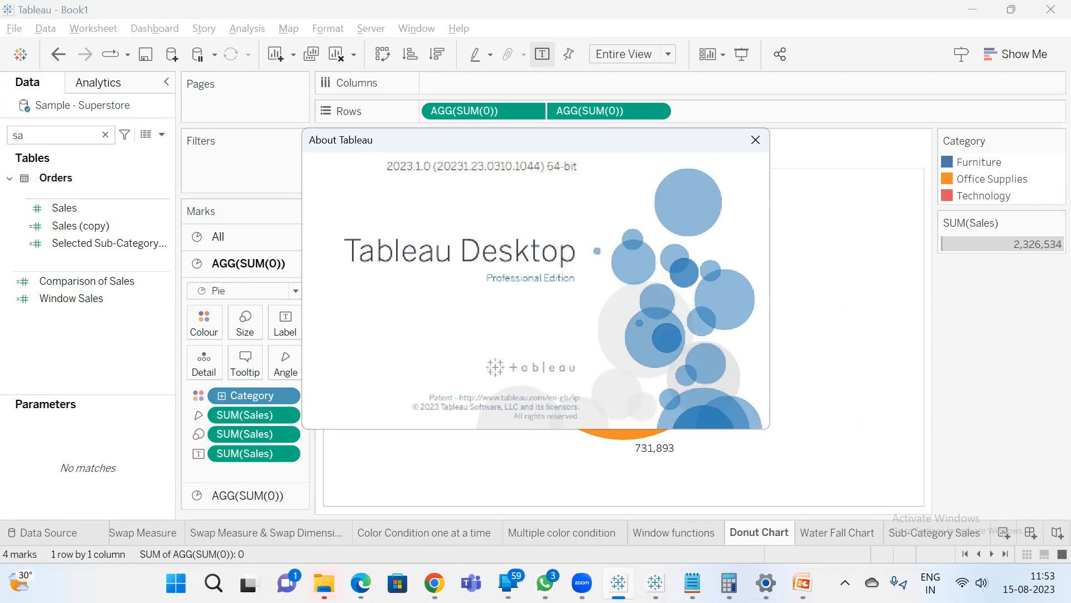
Return to the Notepad notes and change the version placeholder 2023.x.x to 2023.1.0.
left_click(803, 583)
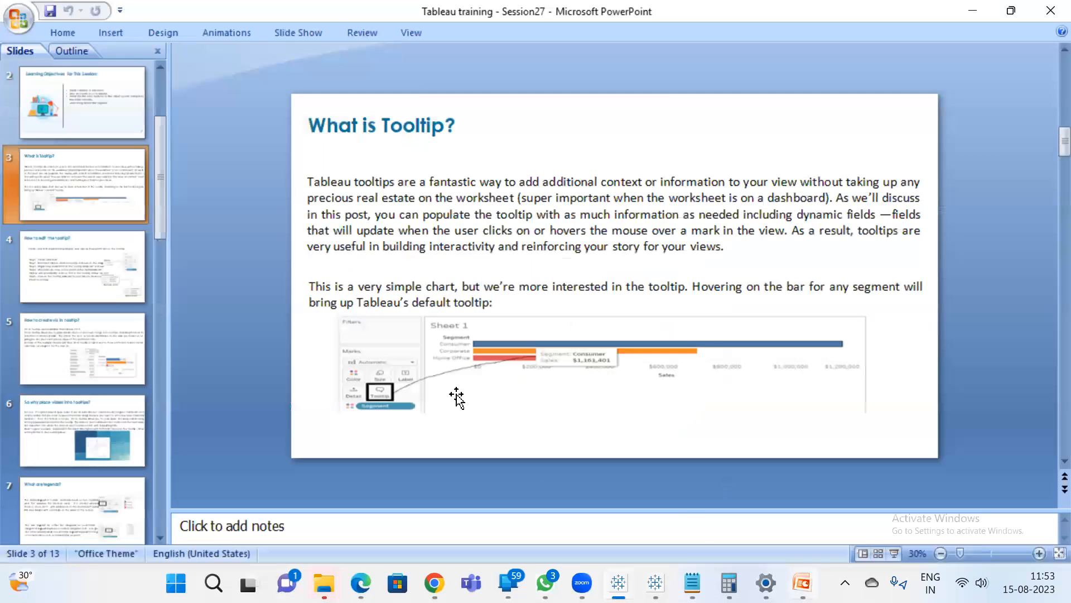
left_click(692, 582)
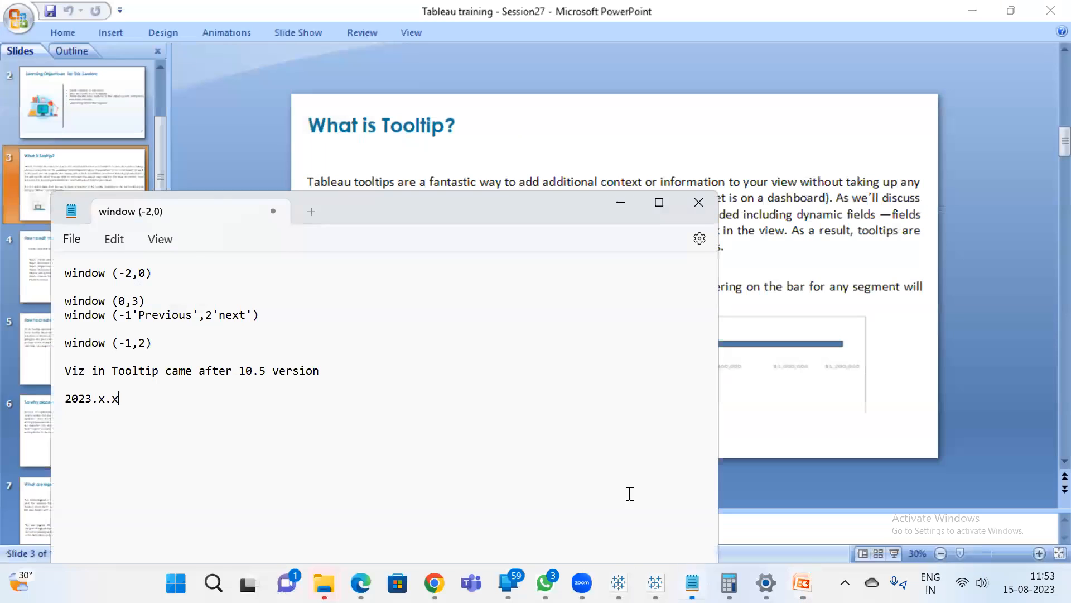
left_click(100, 398)
key("Delete")
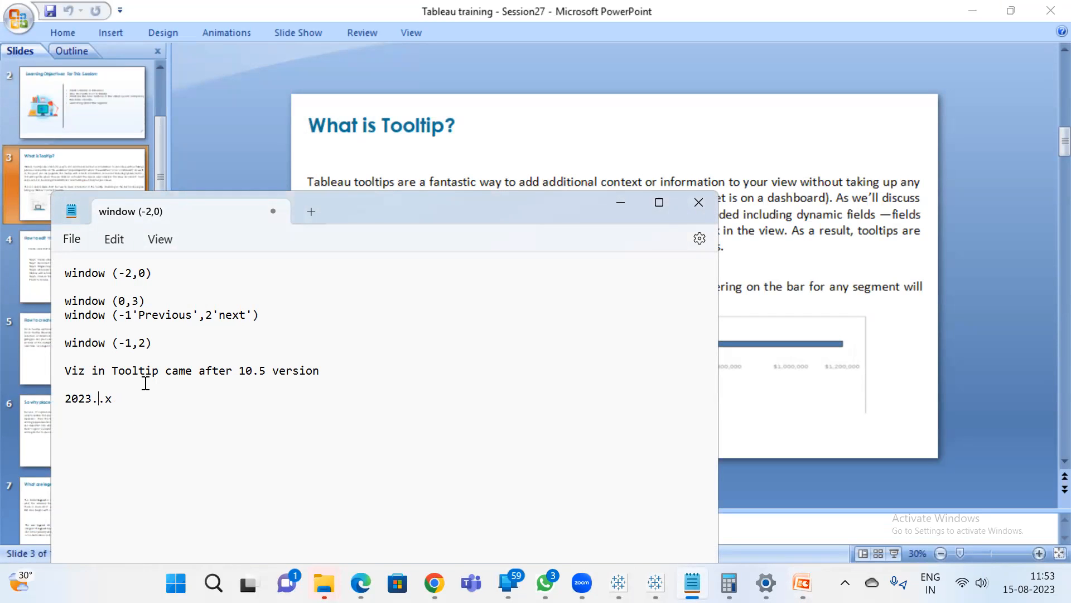
type("1")
key("BackSpace")
type("0")
Below the version number, add the note lines "earlier 2018", "5.0,5.2, so on till 10.5" and "2018".
key("Return")
key("Return")
type("earlier 2018")
key("Return")
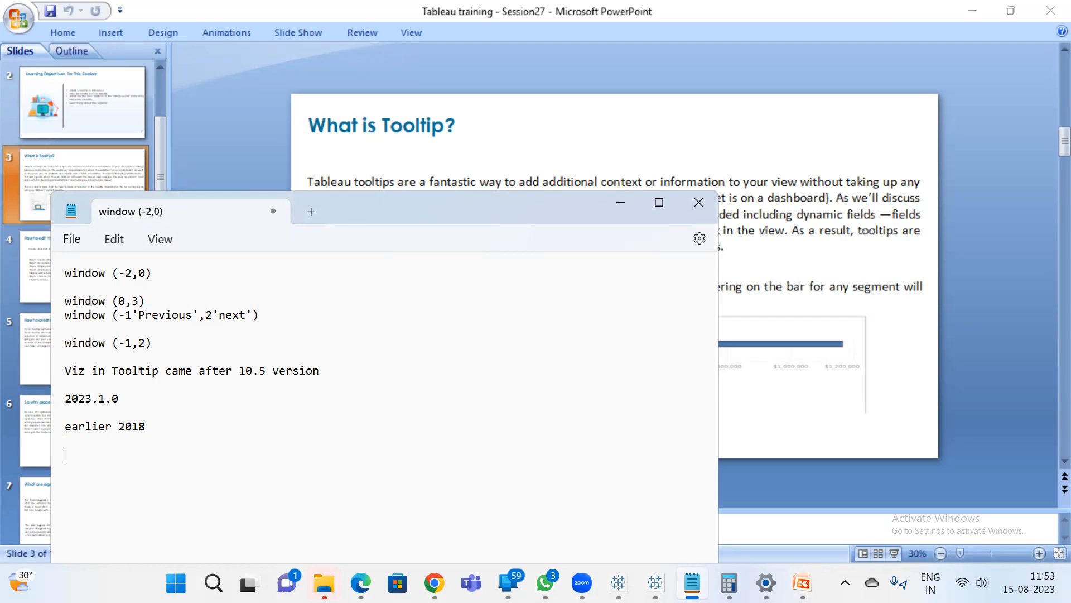
type("5.0 6")
key("BackSpace")
key("BackSpace")
type(",5.2,")
type("so on till 10.5")
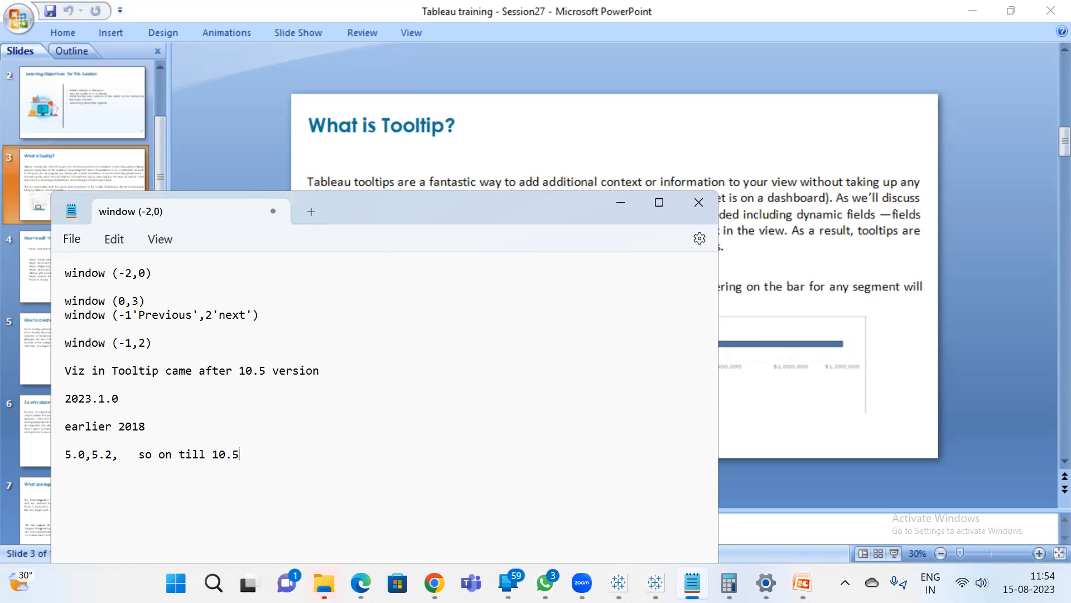
key("Return")
type("2018")
Return to the PowerPoint deck and show slide 4, "How to edit the tooltip?".
left_click(259, 134)
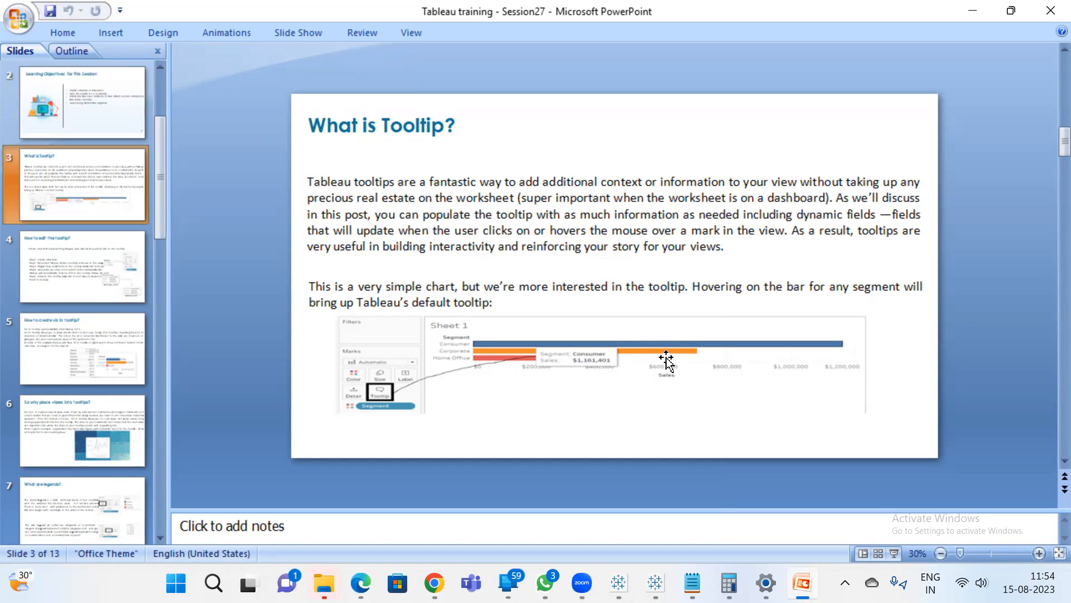
left_click(94, 268)
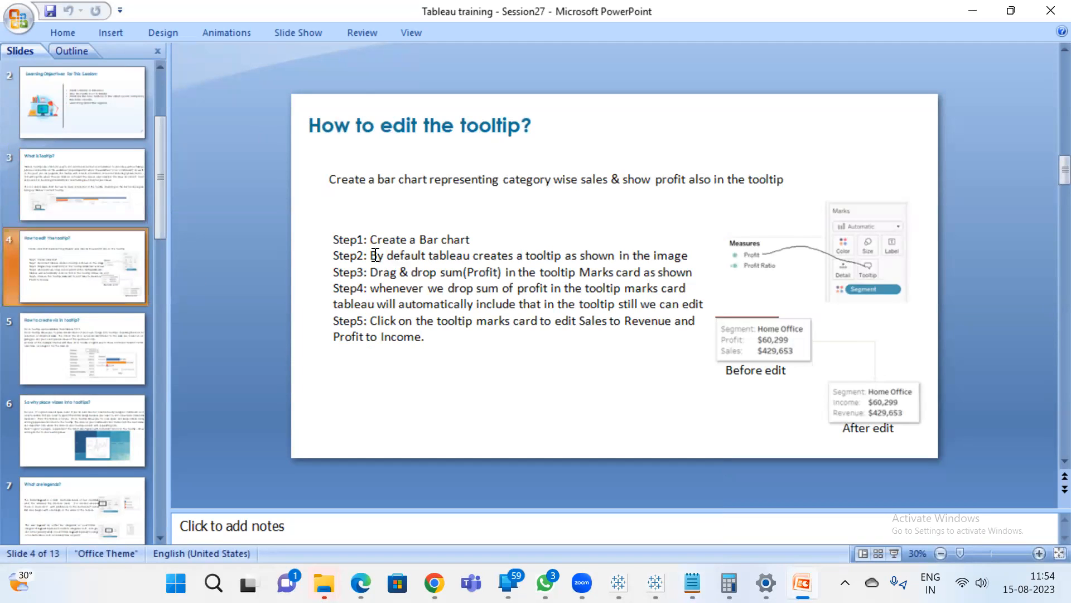